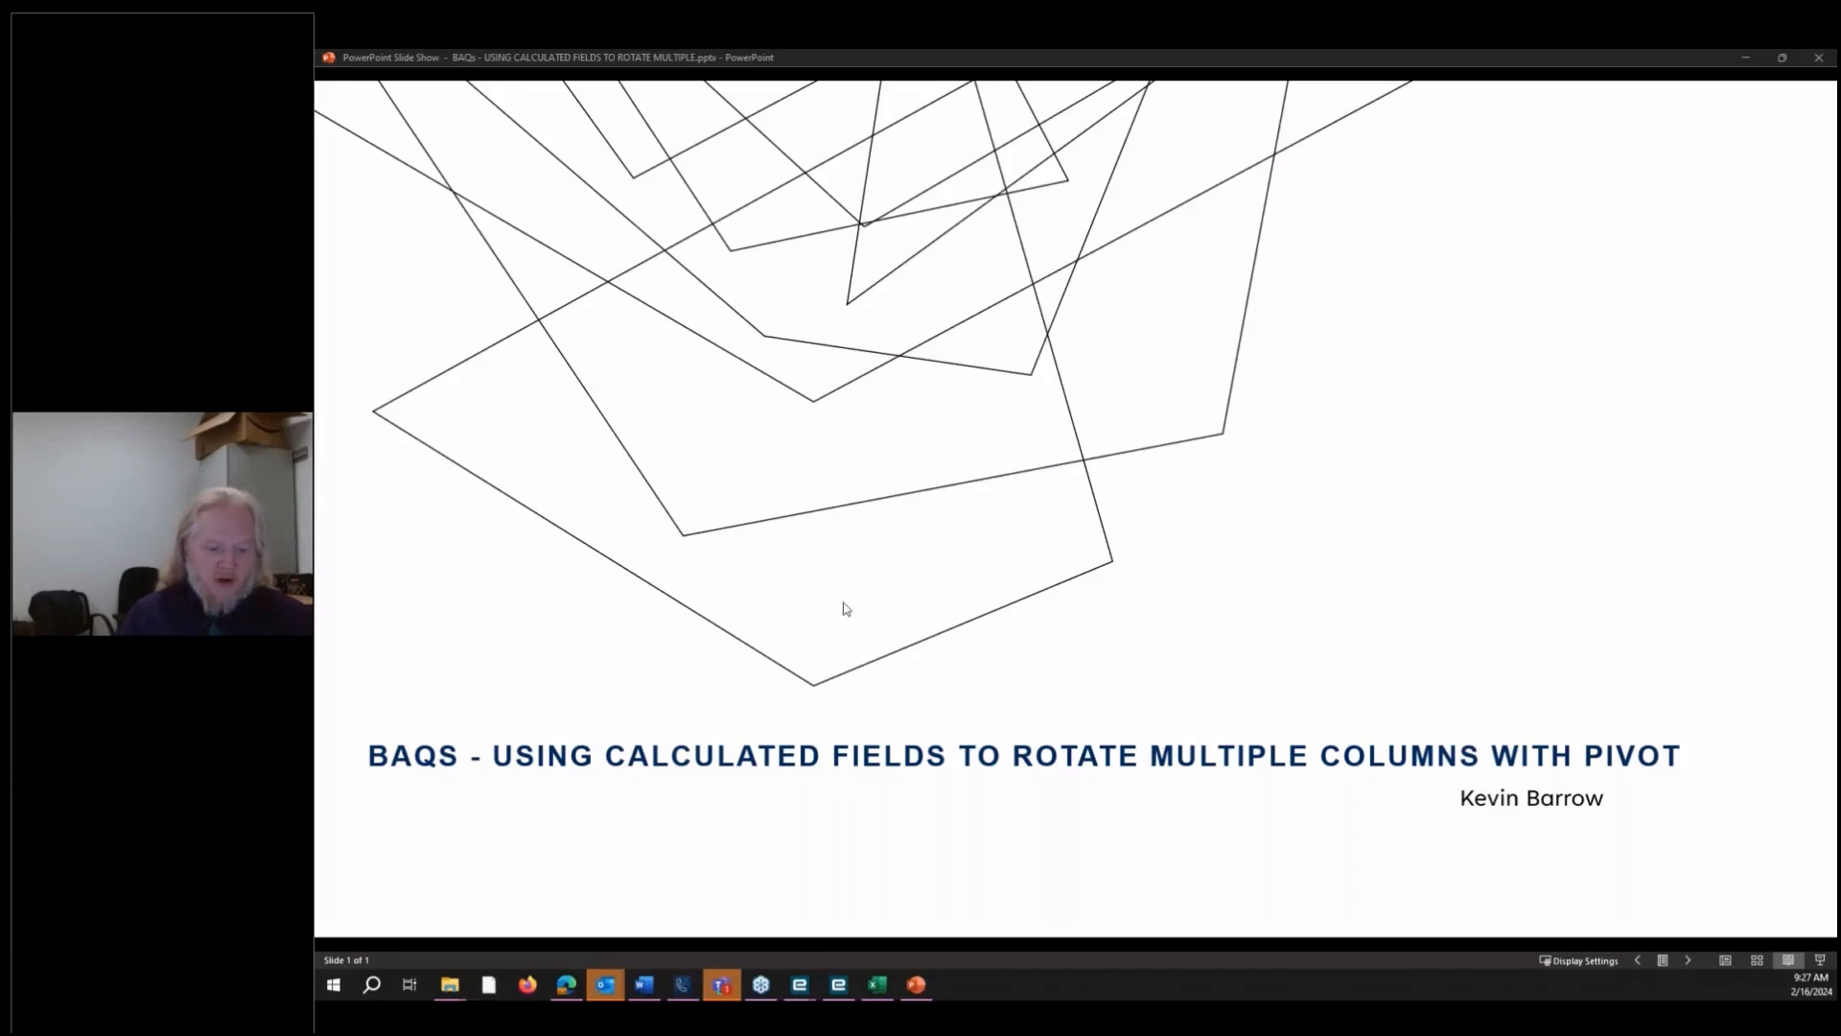
Switch to the Business Activity Query Designer and examine the summary and detail rows by company, plant and destination plant in the tf-demo2 results
mouse_move(801, 987)
click(886, 911)
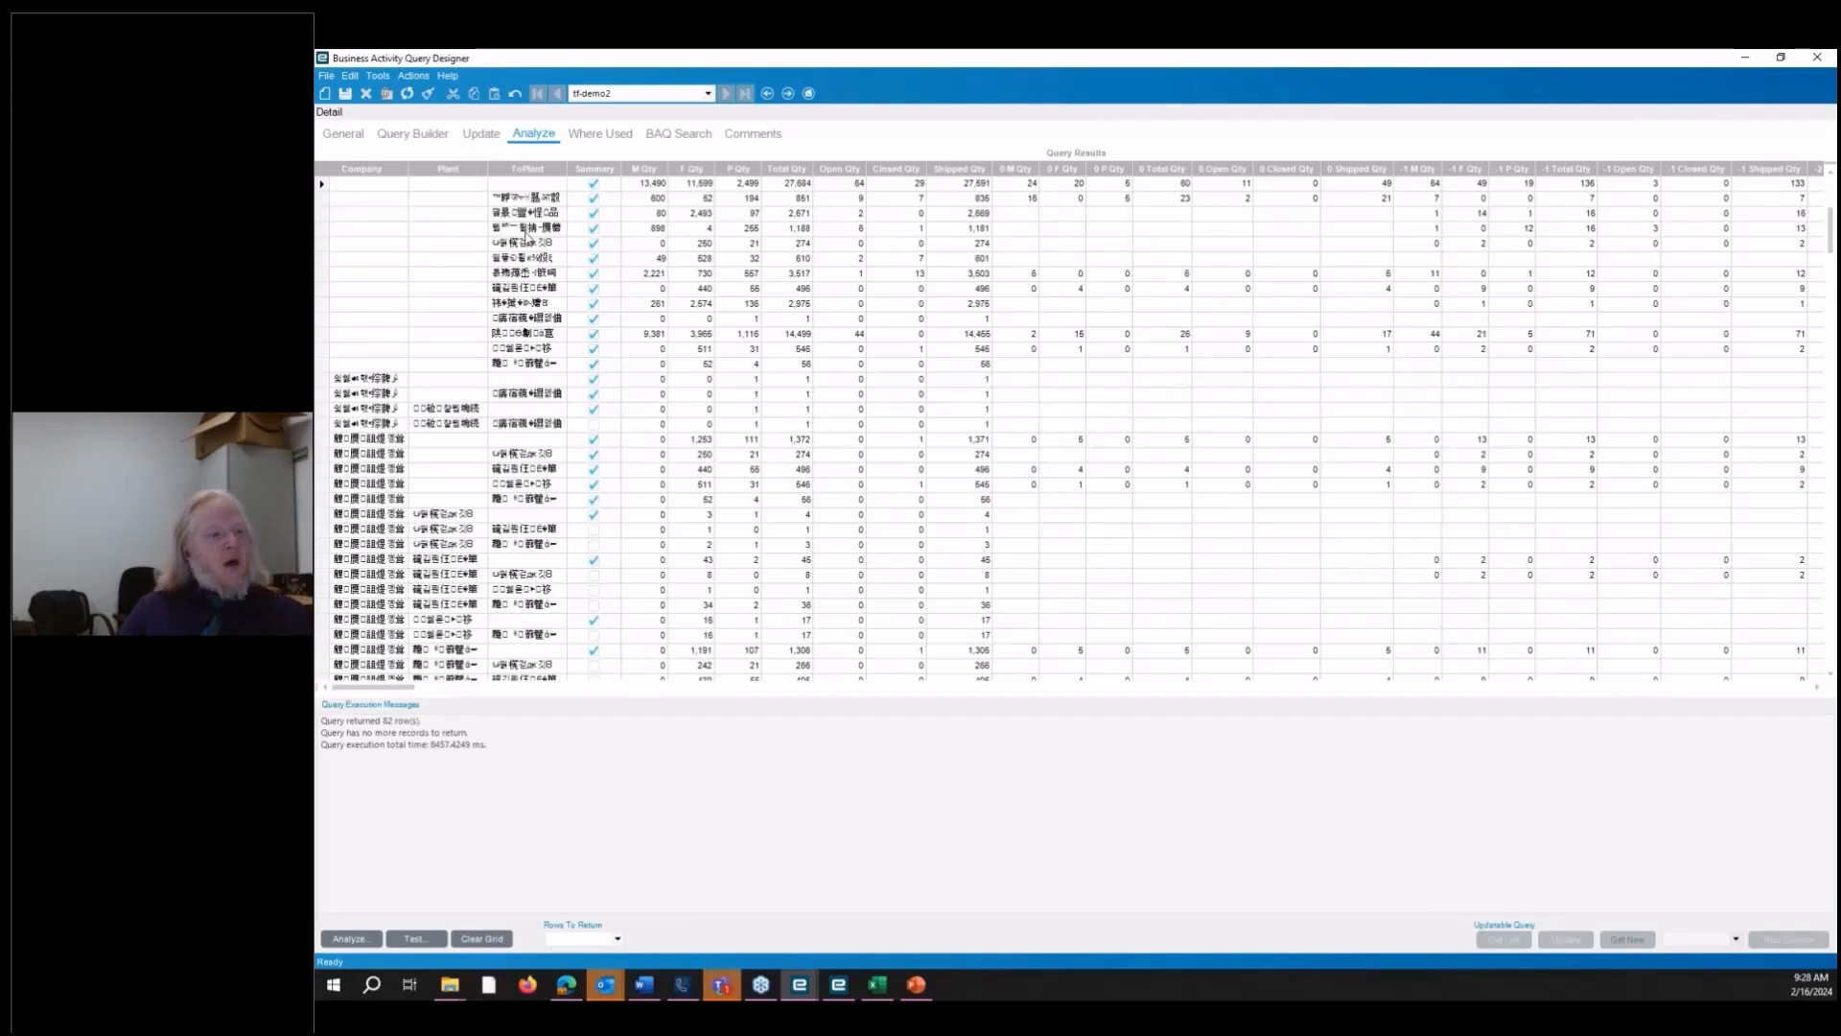
click(325, 186)
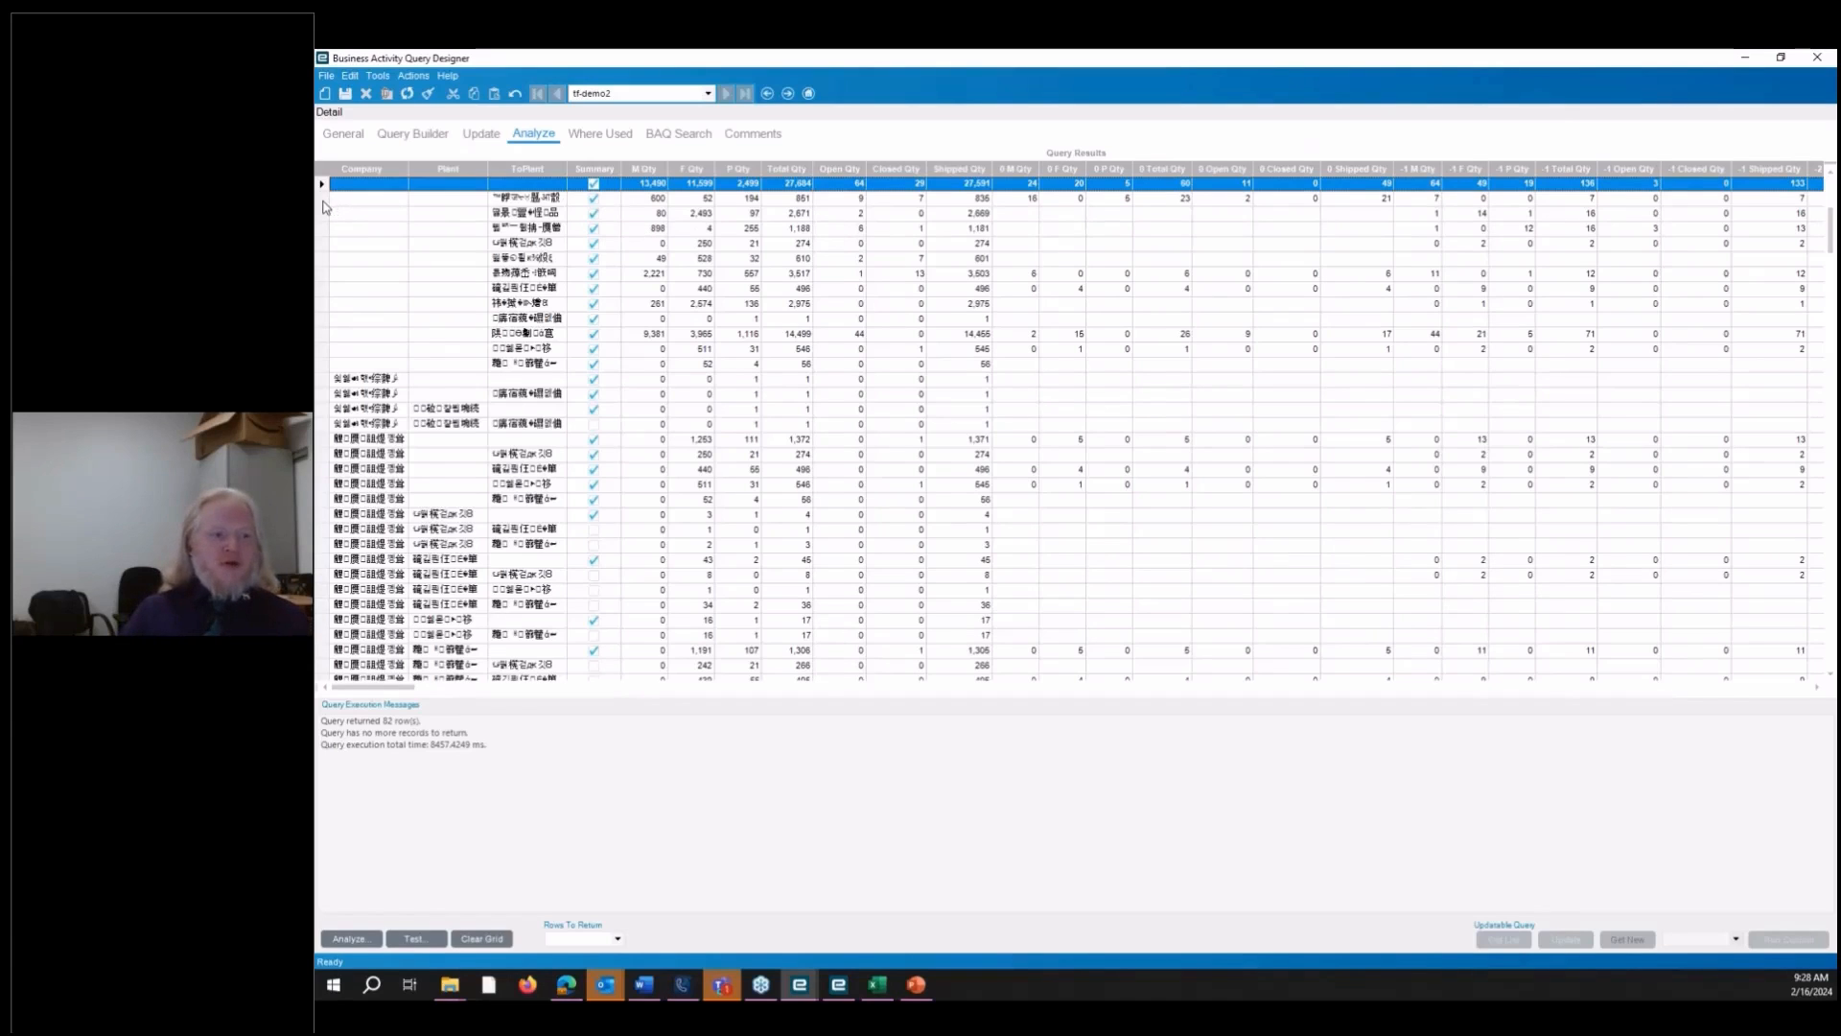
drag(324, 207, 332, 366)
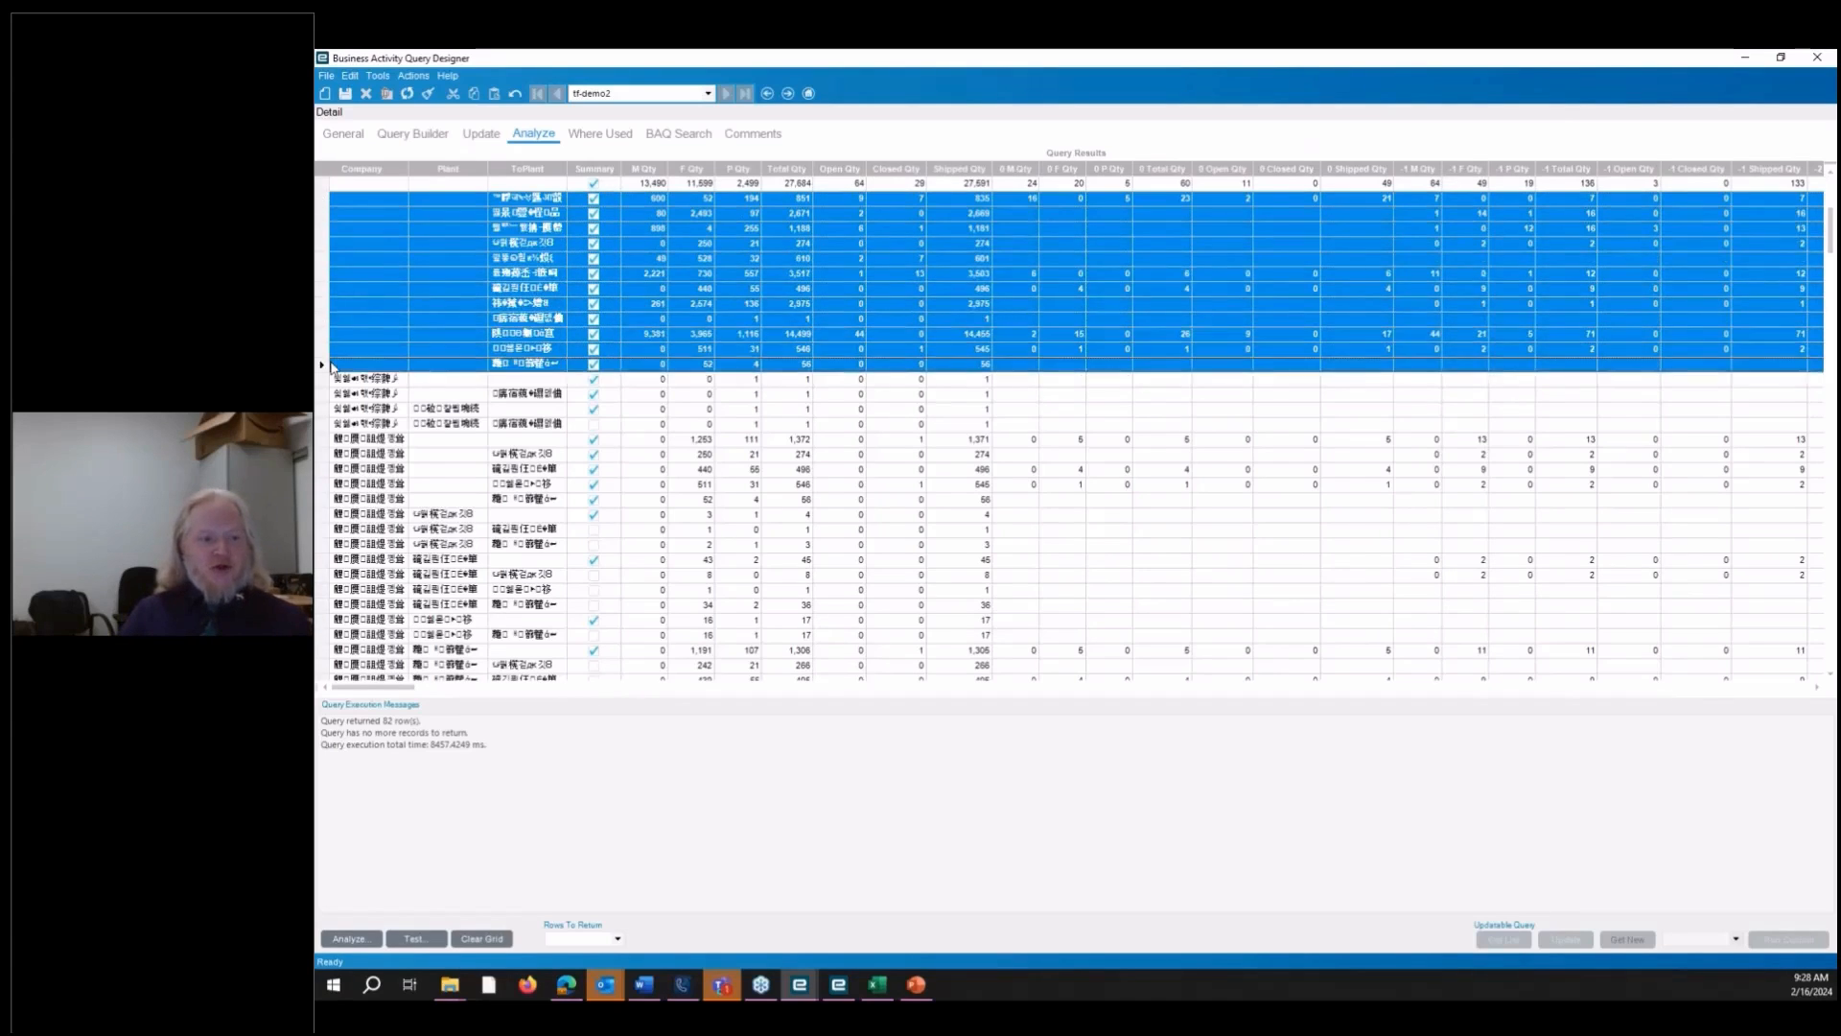
click(327, 379)
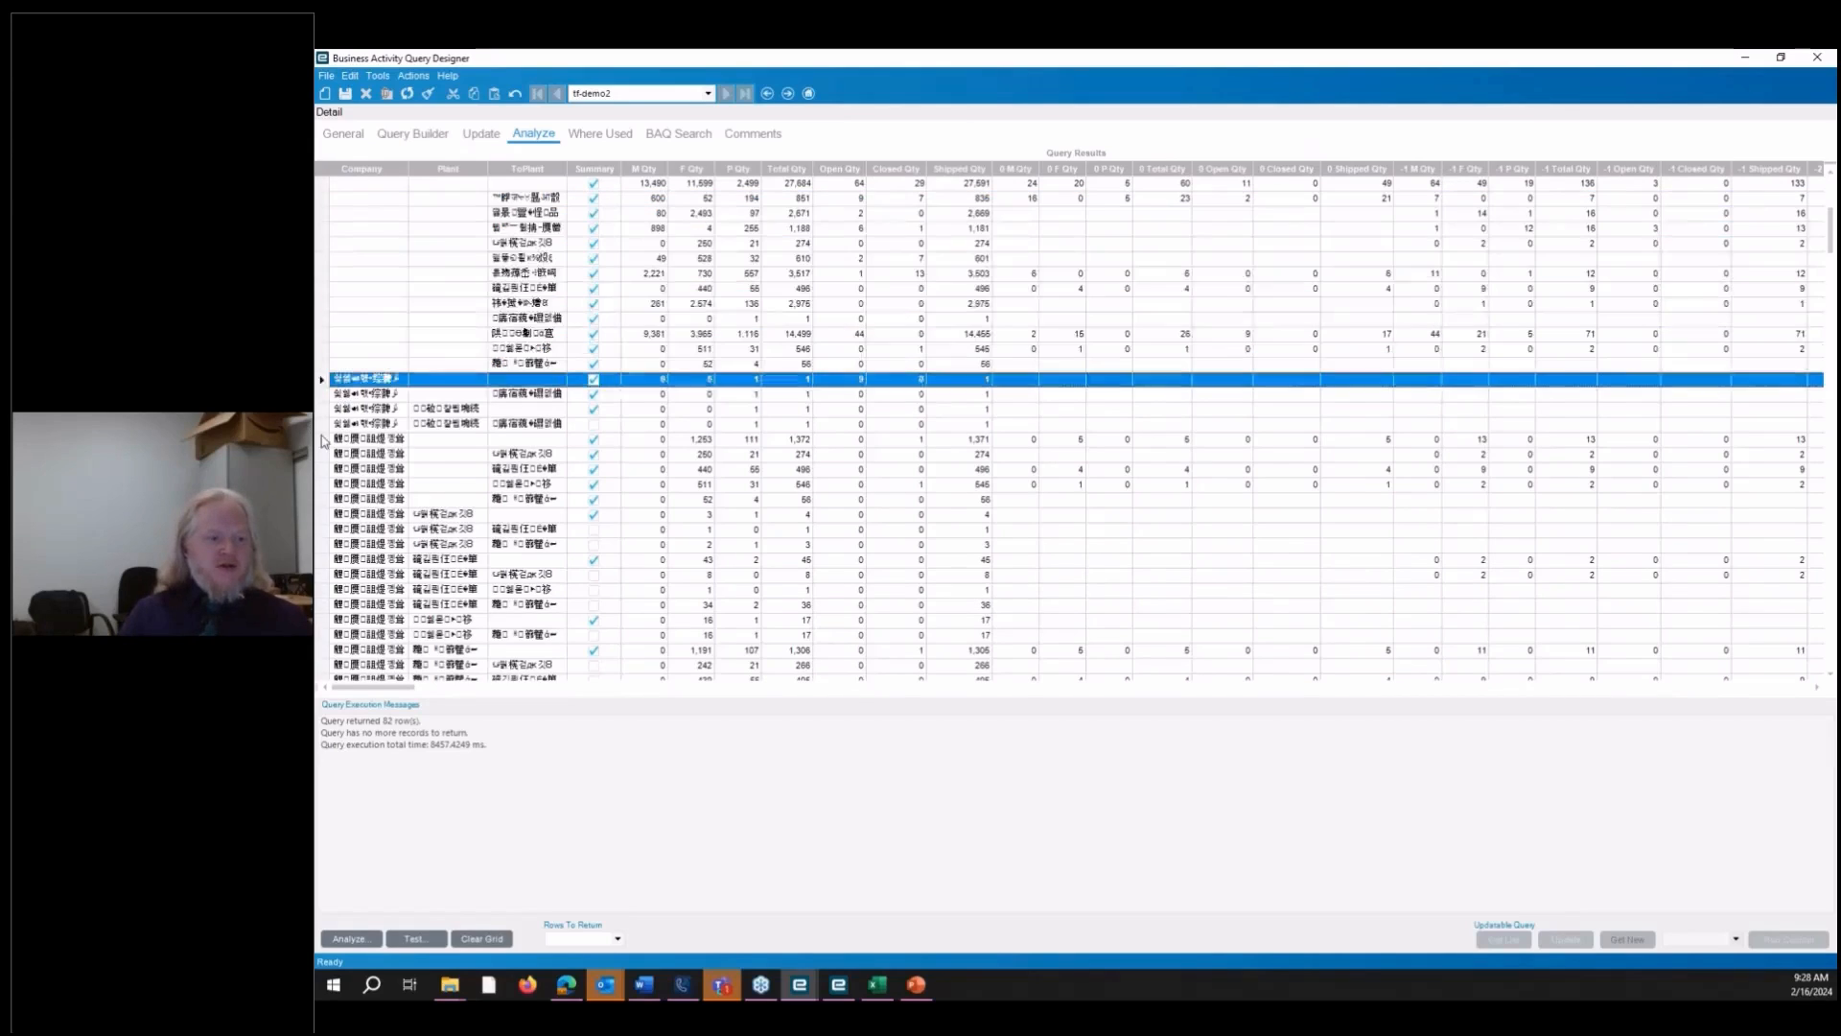
click(324, 443)
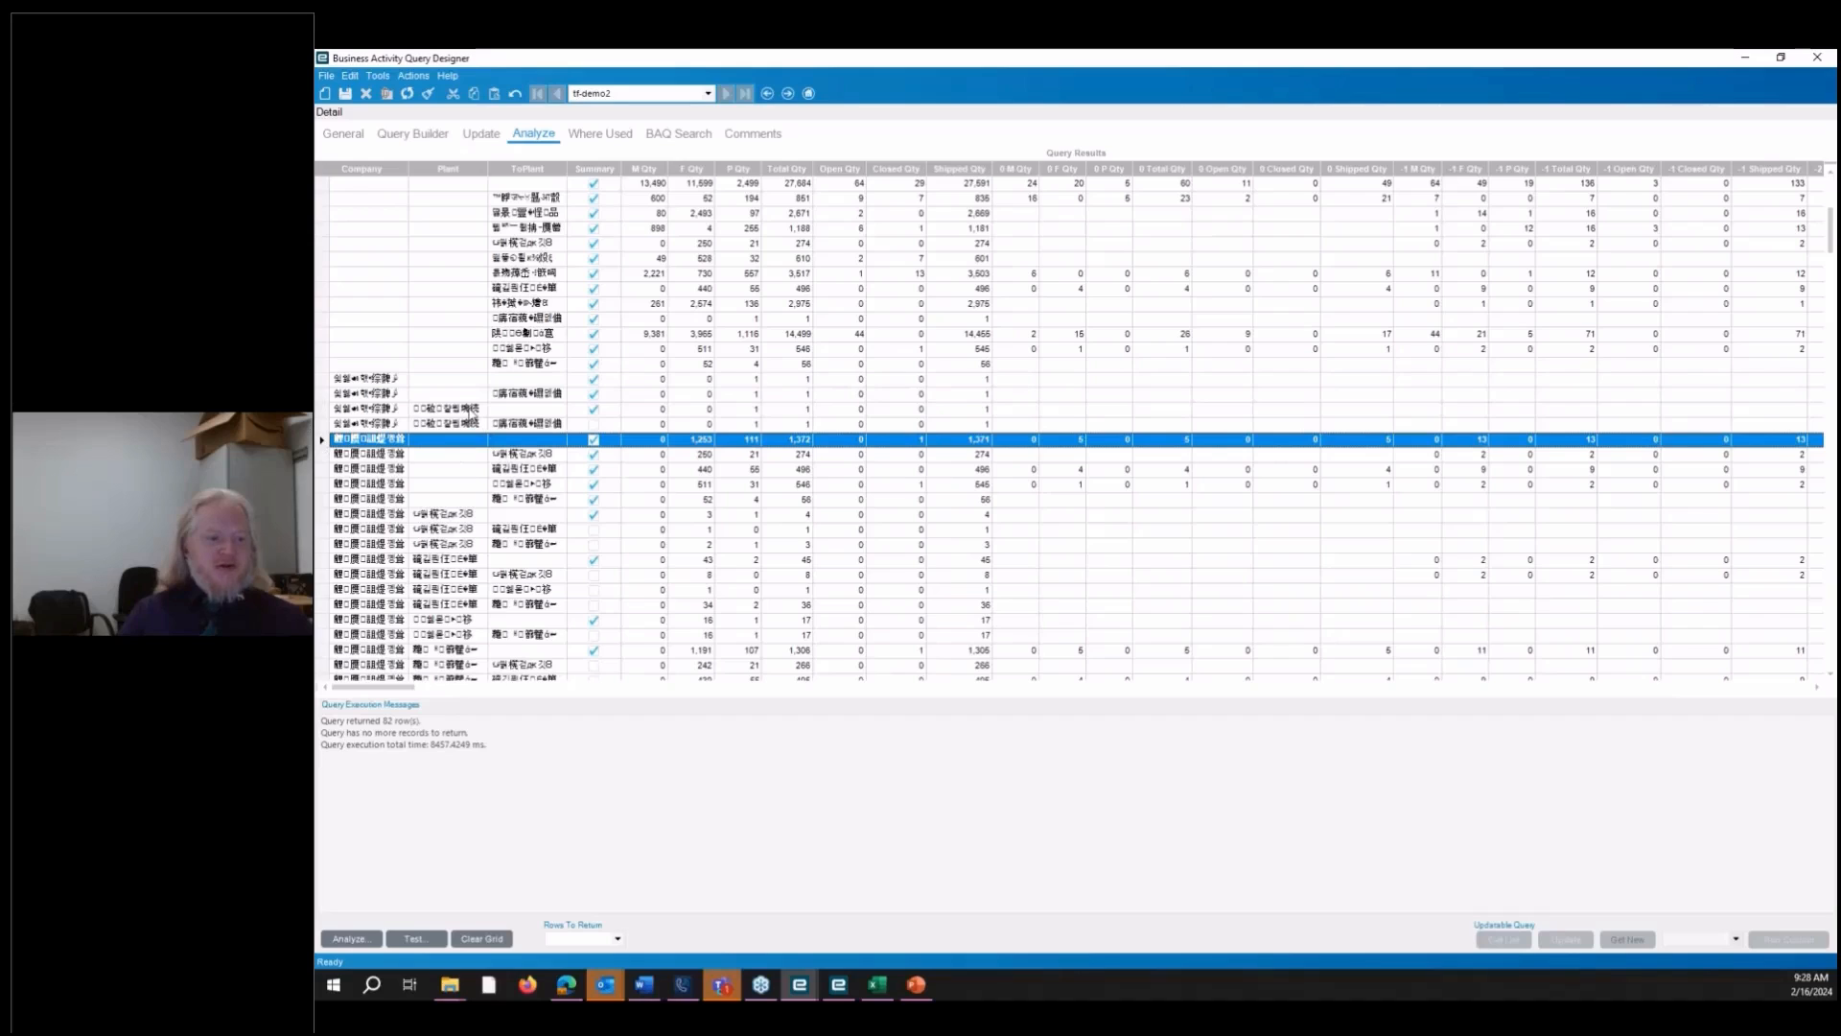
click(469, 410)
click(470, 428)
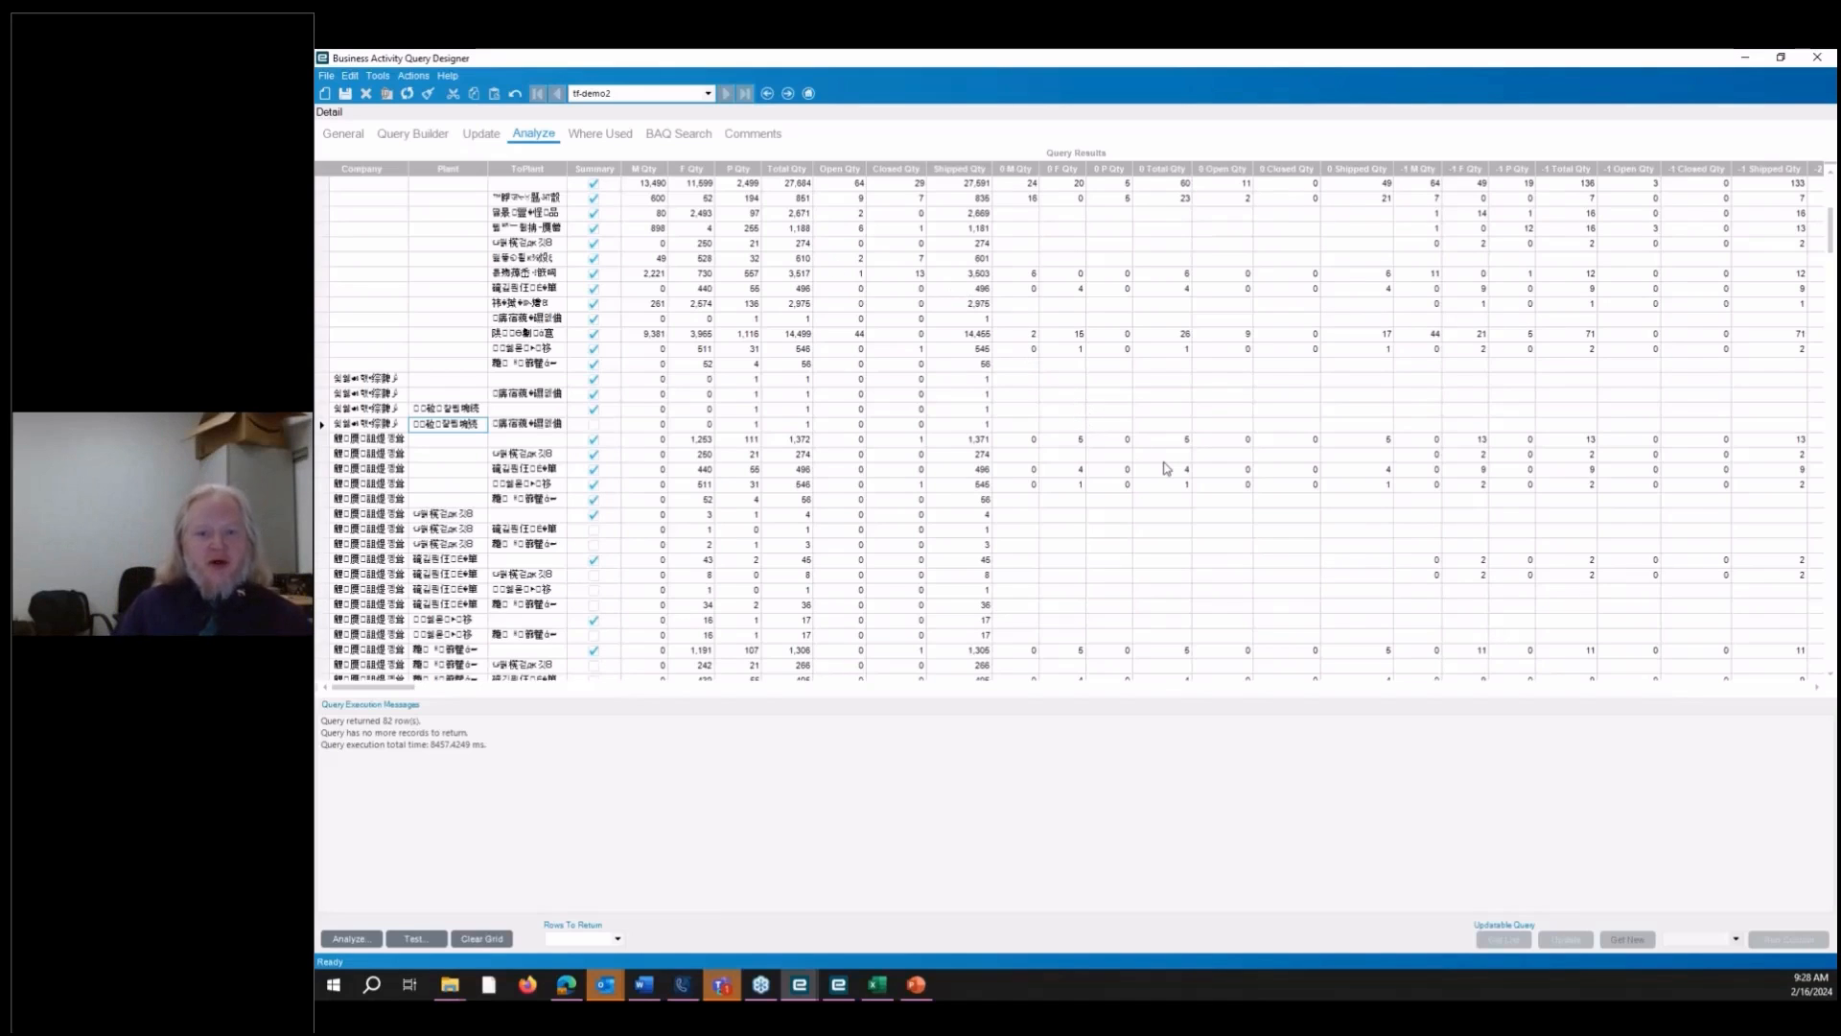
Review the pivoted quantity columns across the results, sorting the rows by M Qty and again by Total Qty
drag(382, 688, 1796, 751)
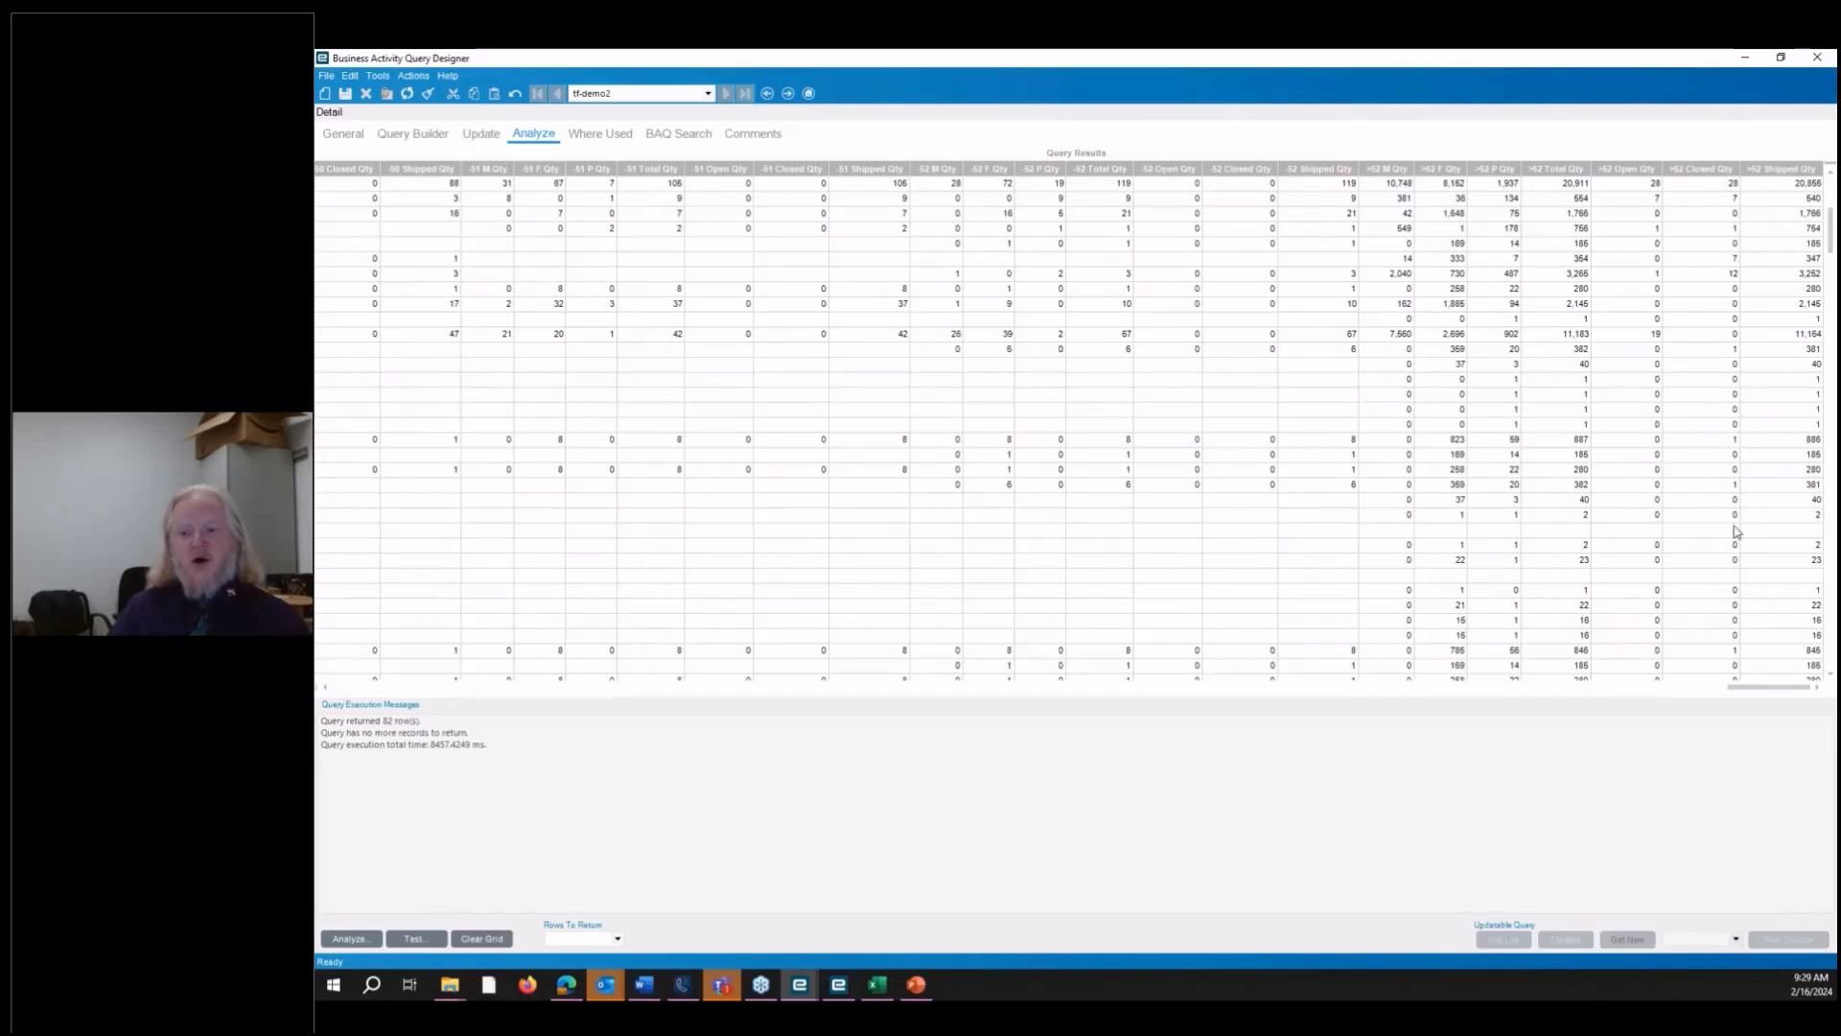
drag(1776, 692, 376, 692)
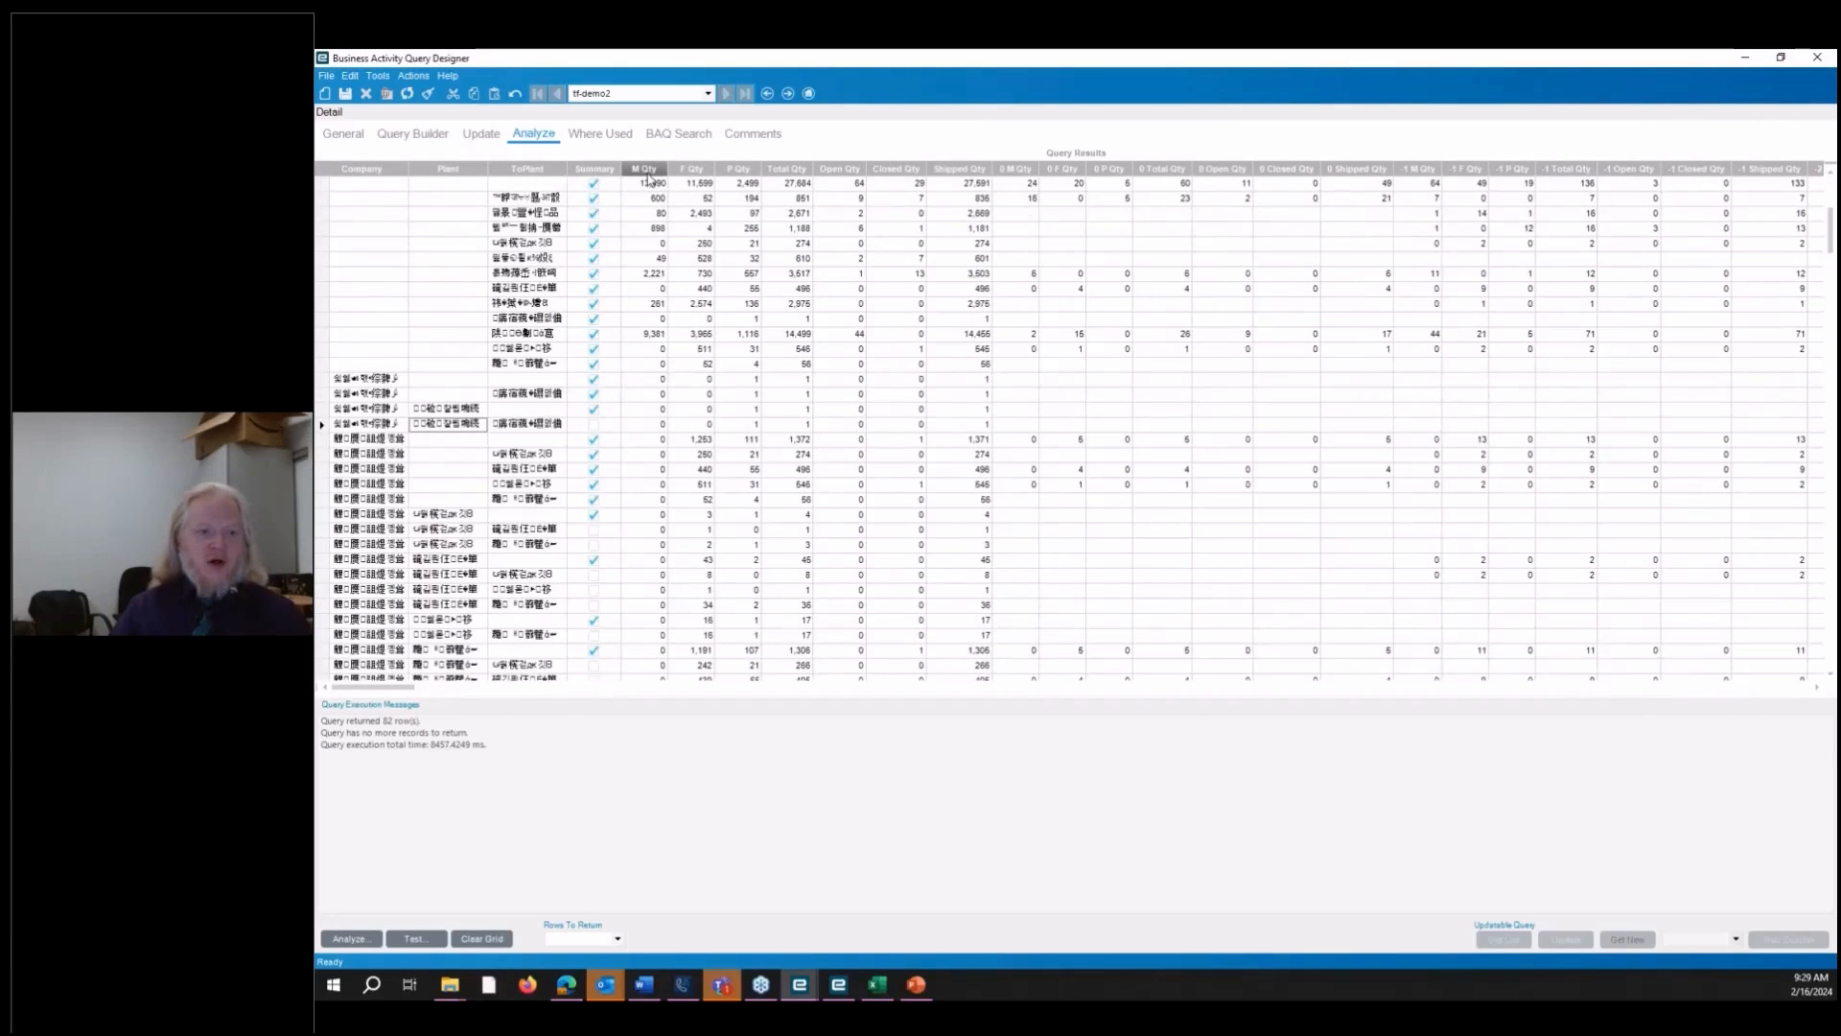
click(649, 172)
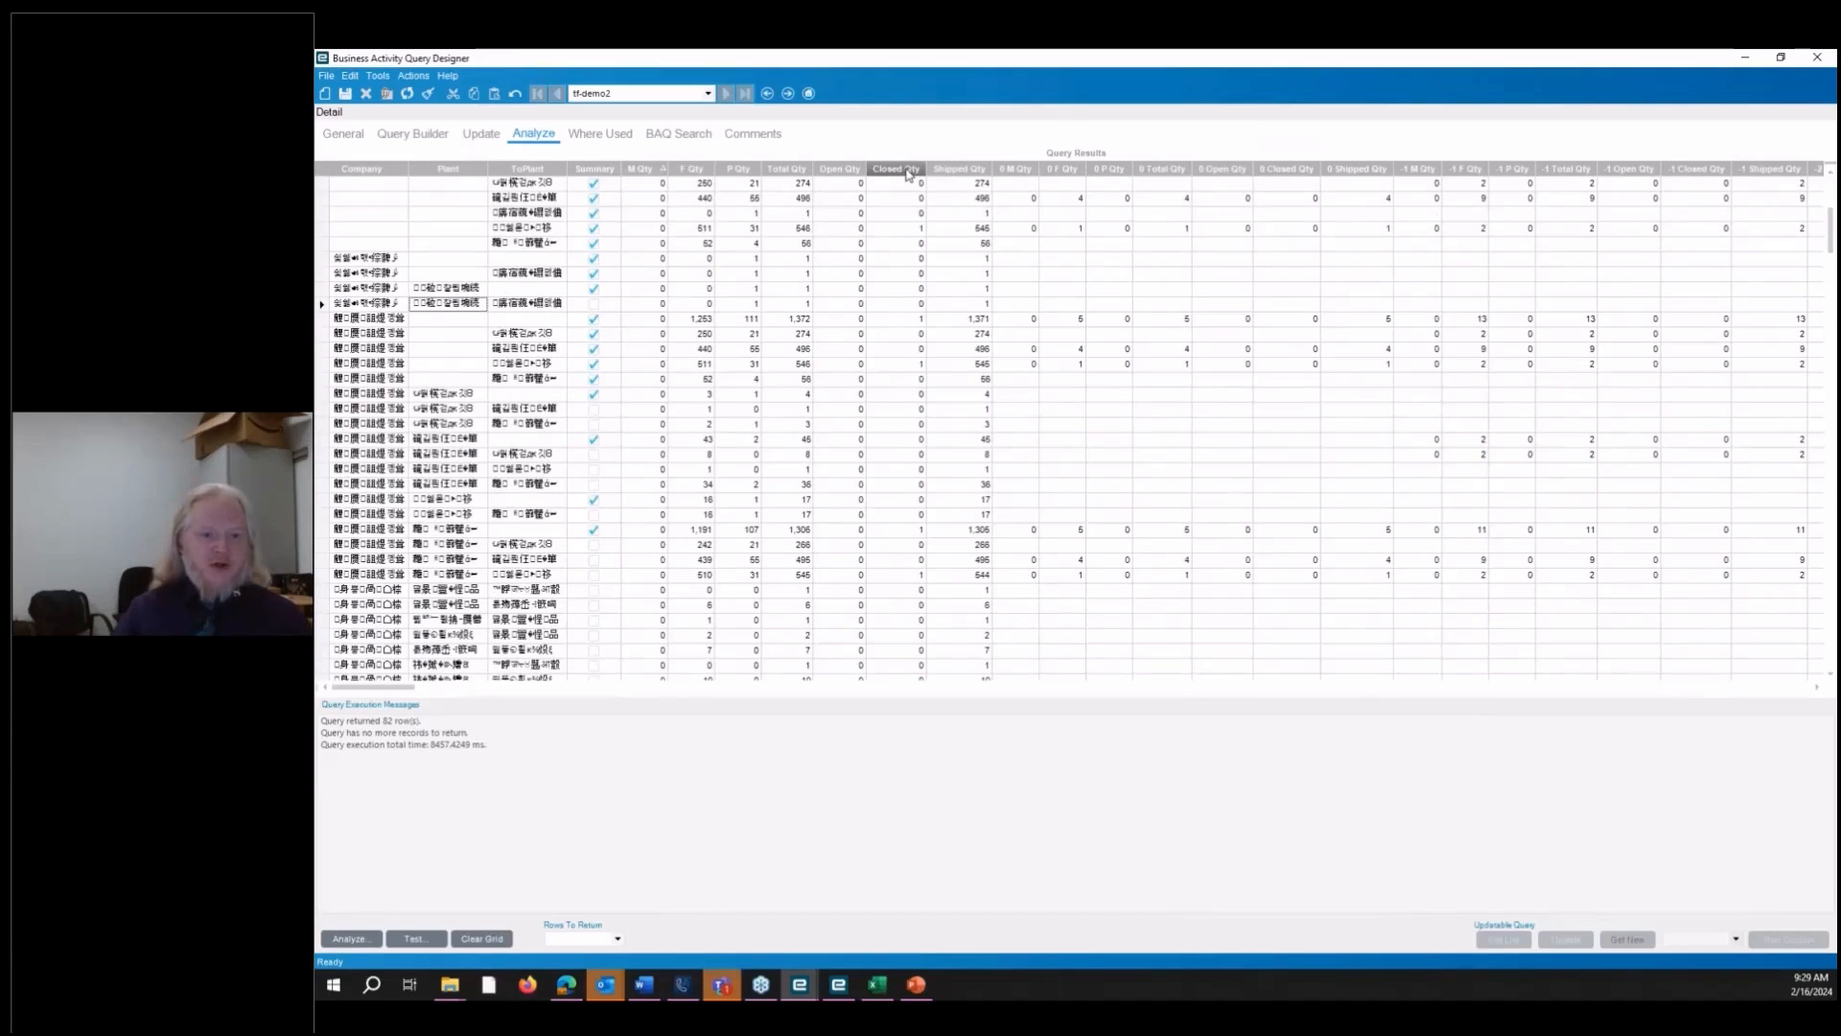
click(791, 169)
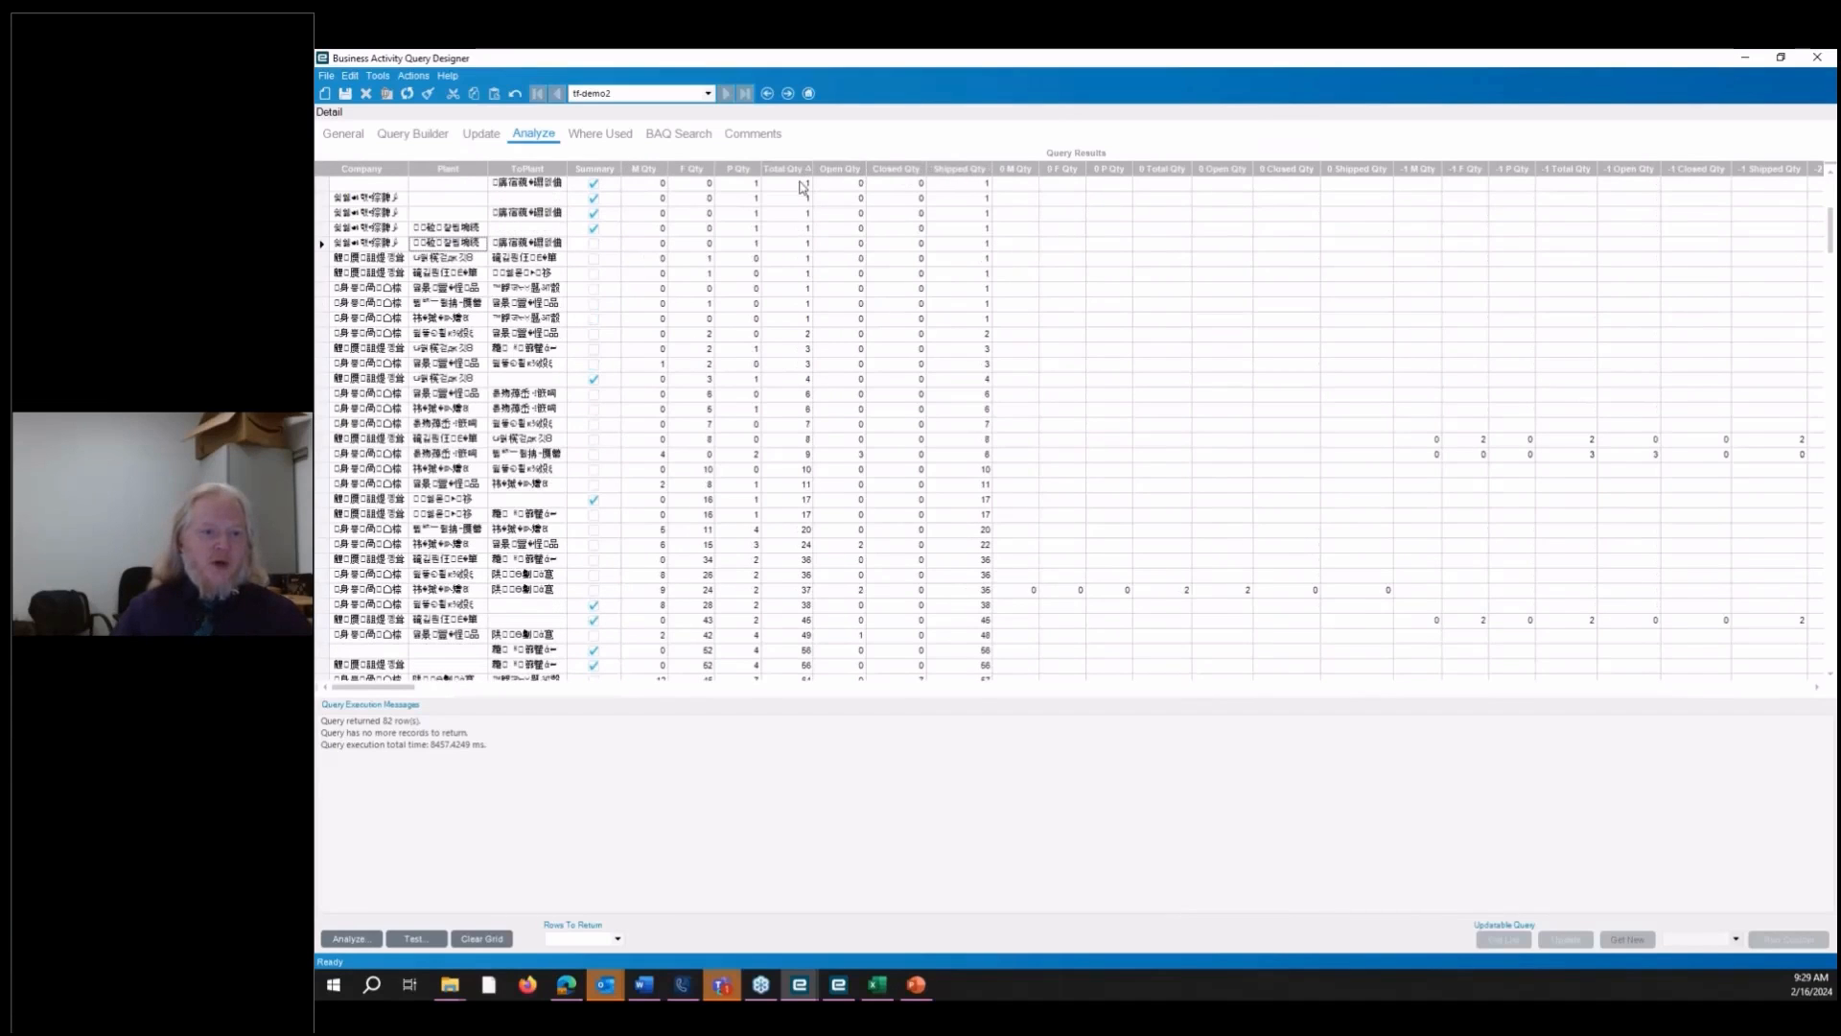
scroll(798, 278, down, 15)
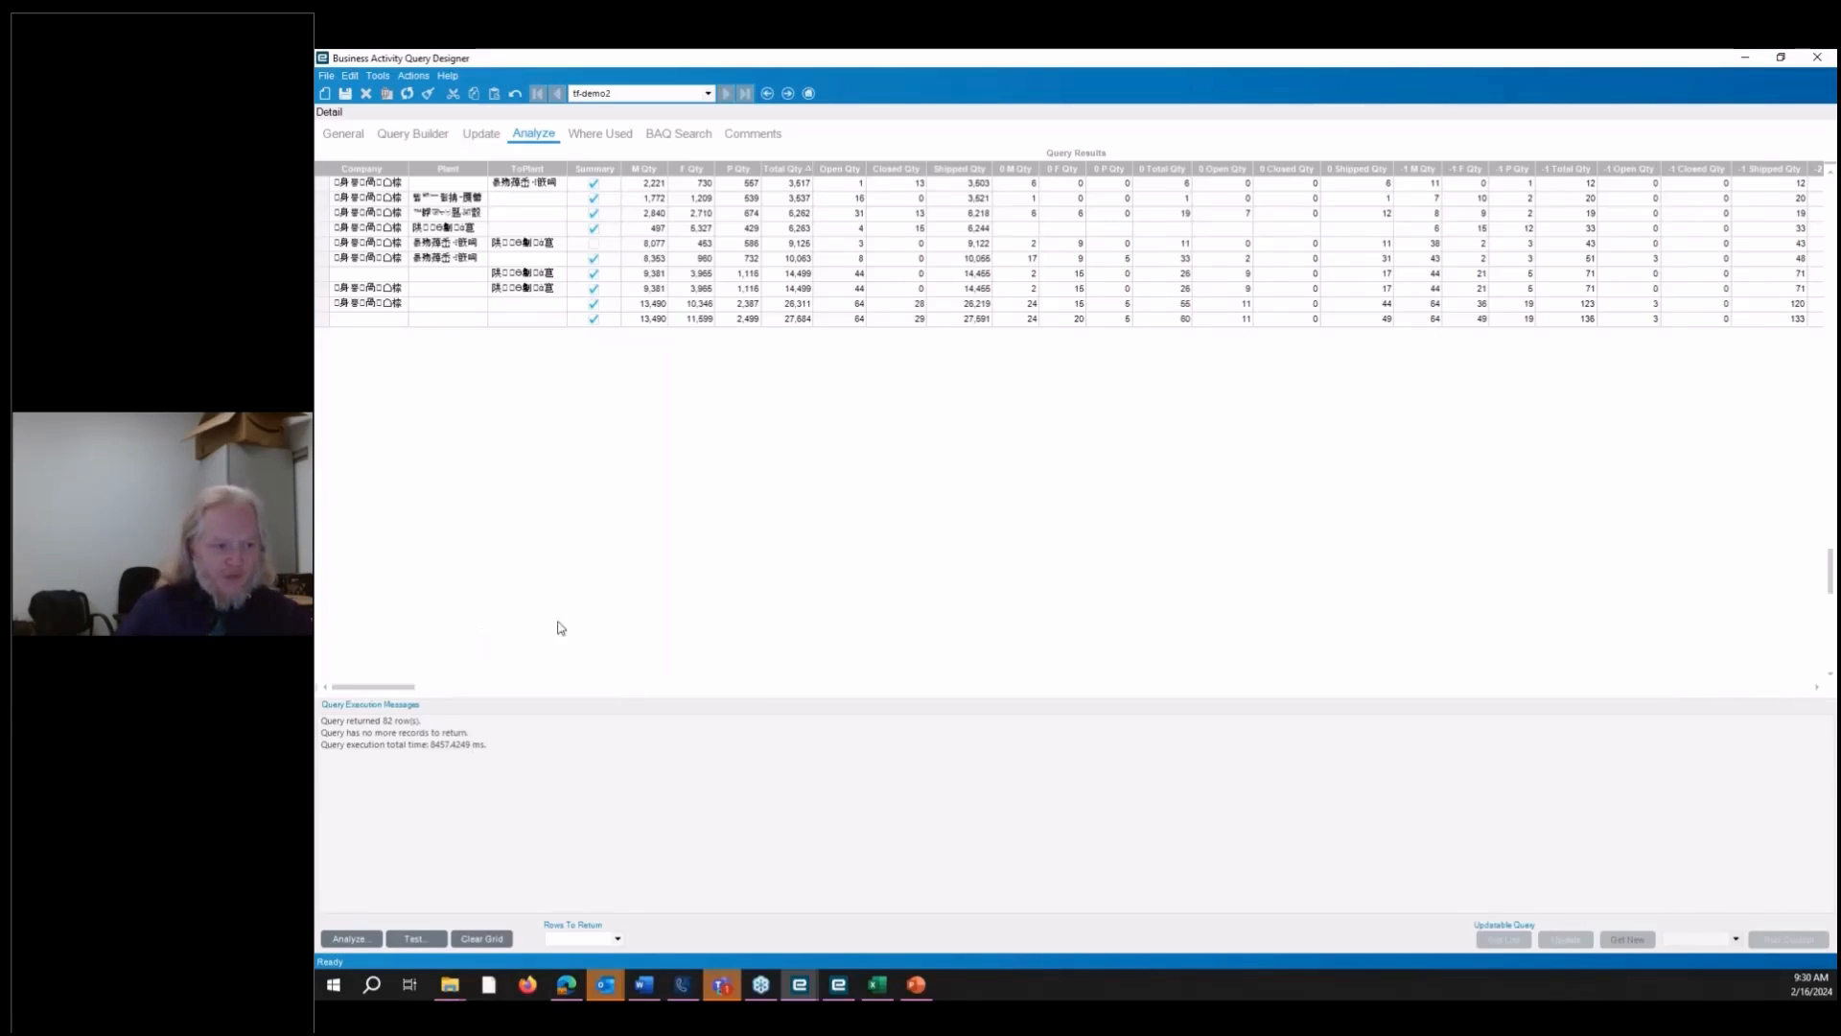
scroll(707, 423, up, 20)
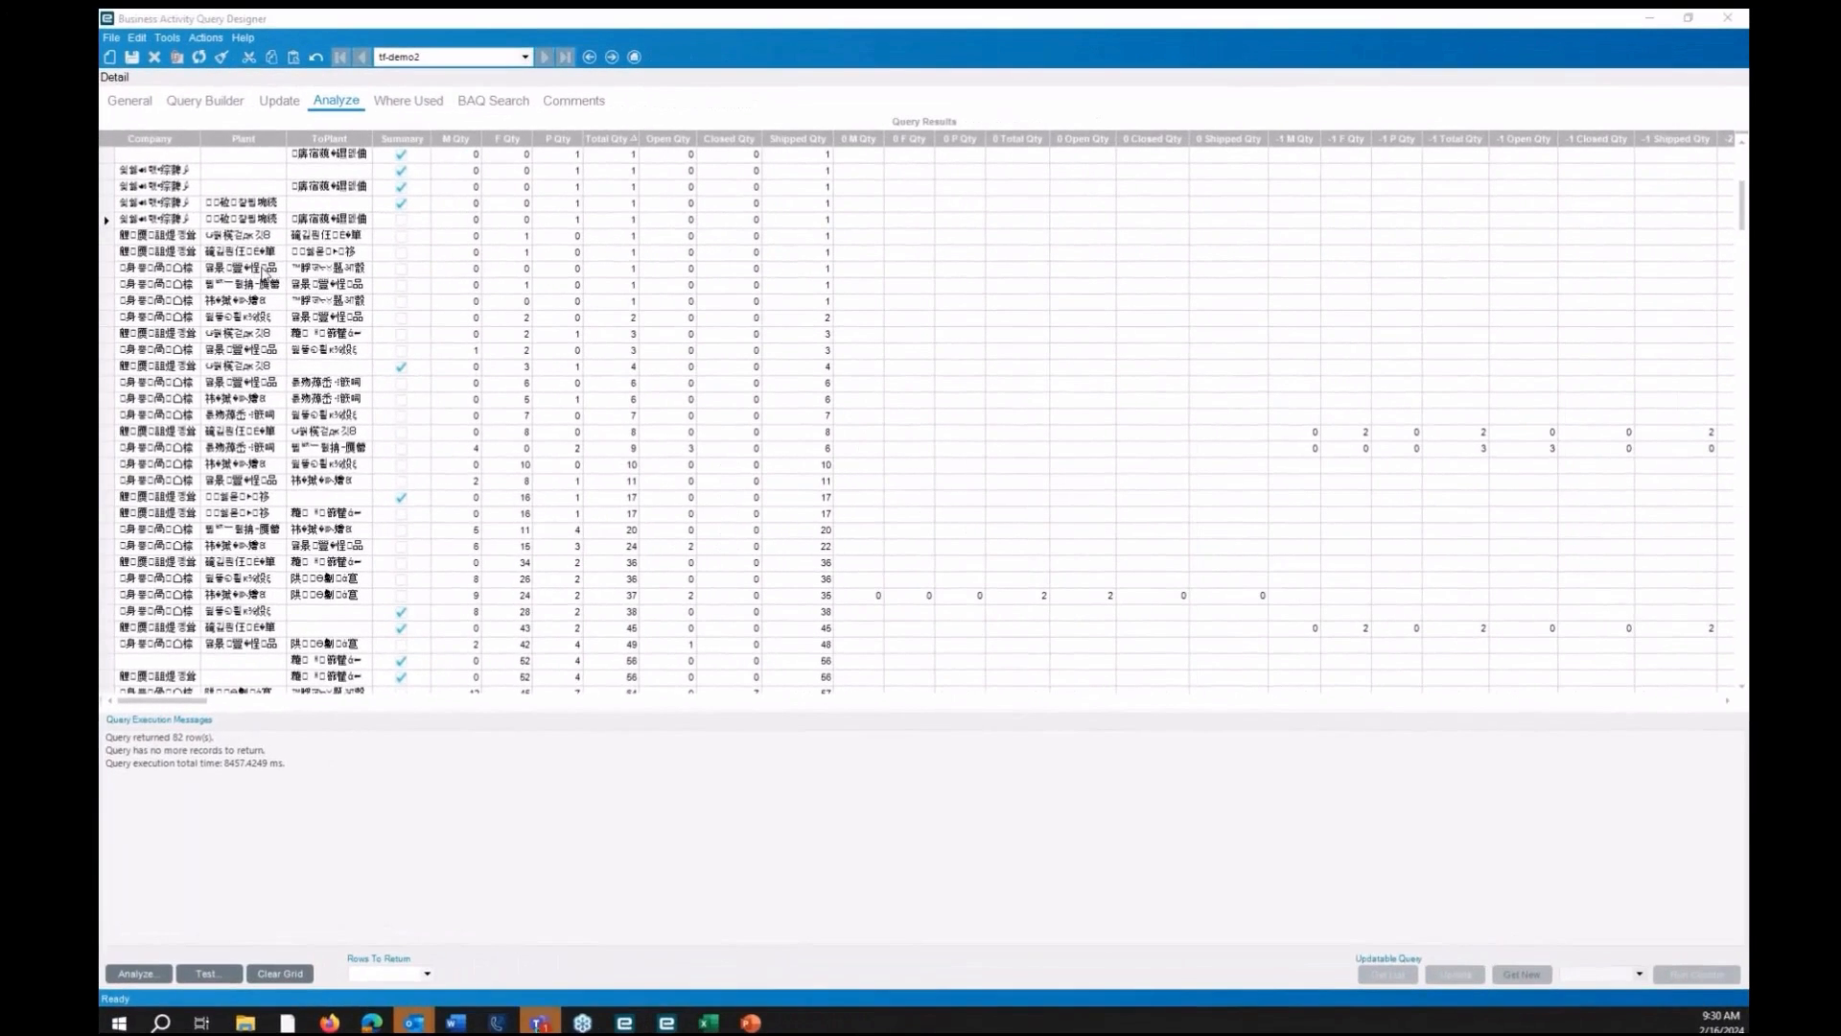
Clear the loaded tf-demo2 query and create a new query with the ID Tran_Ship
click(130, 100)
click(284, 145)
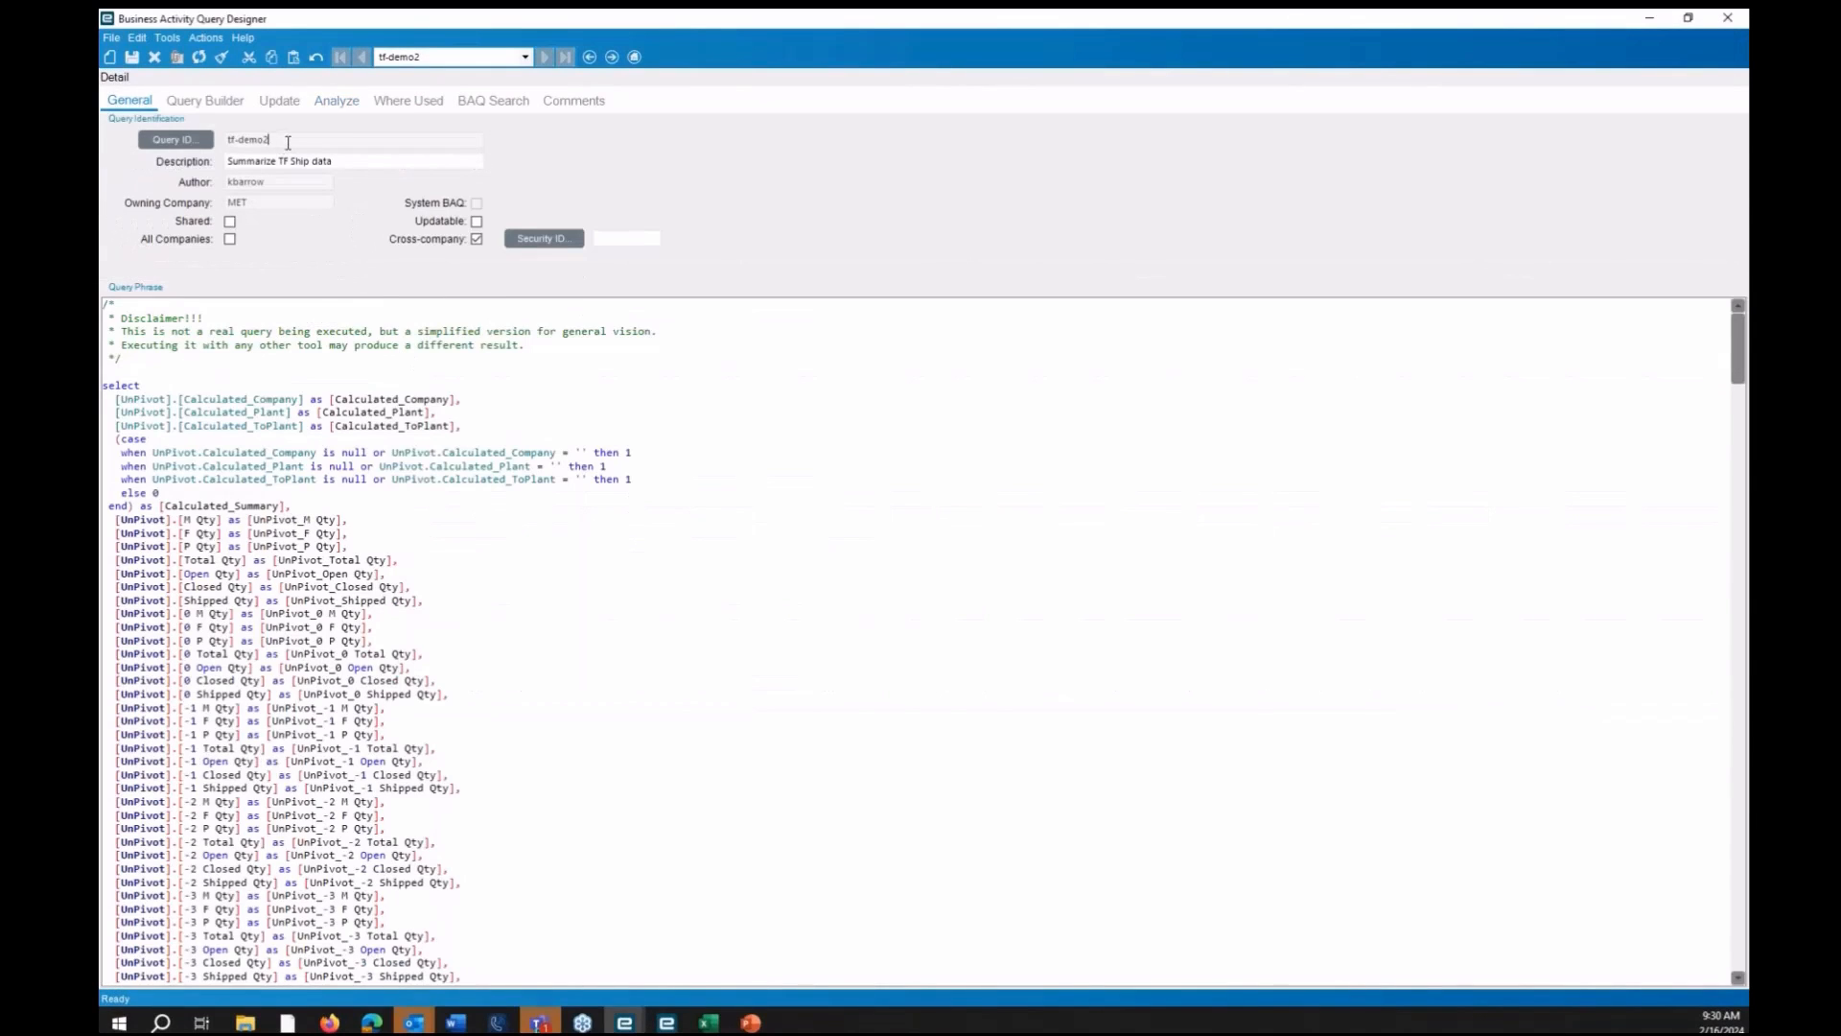
click(220, 62)
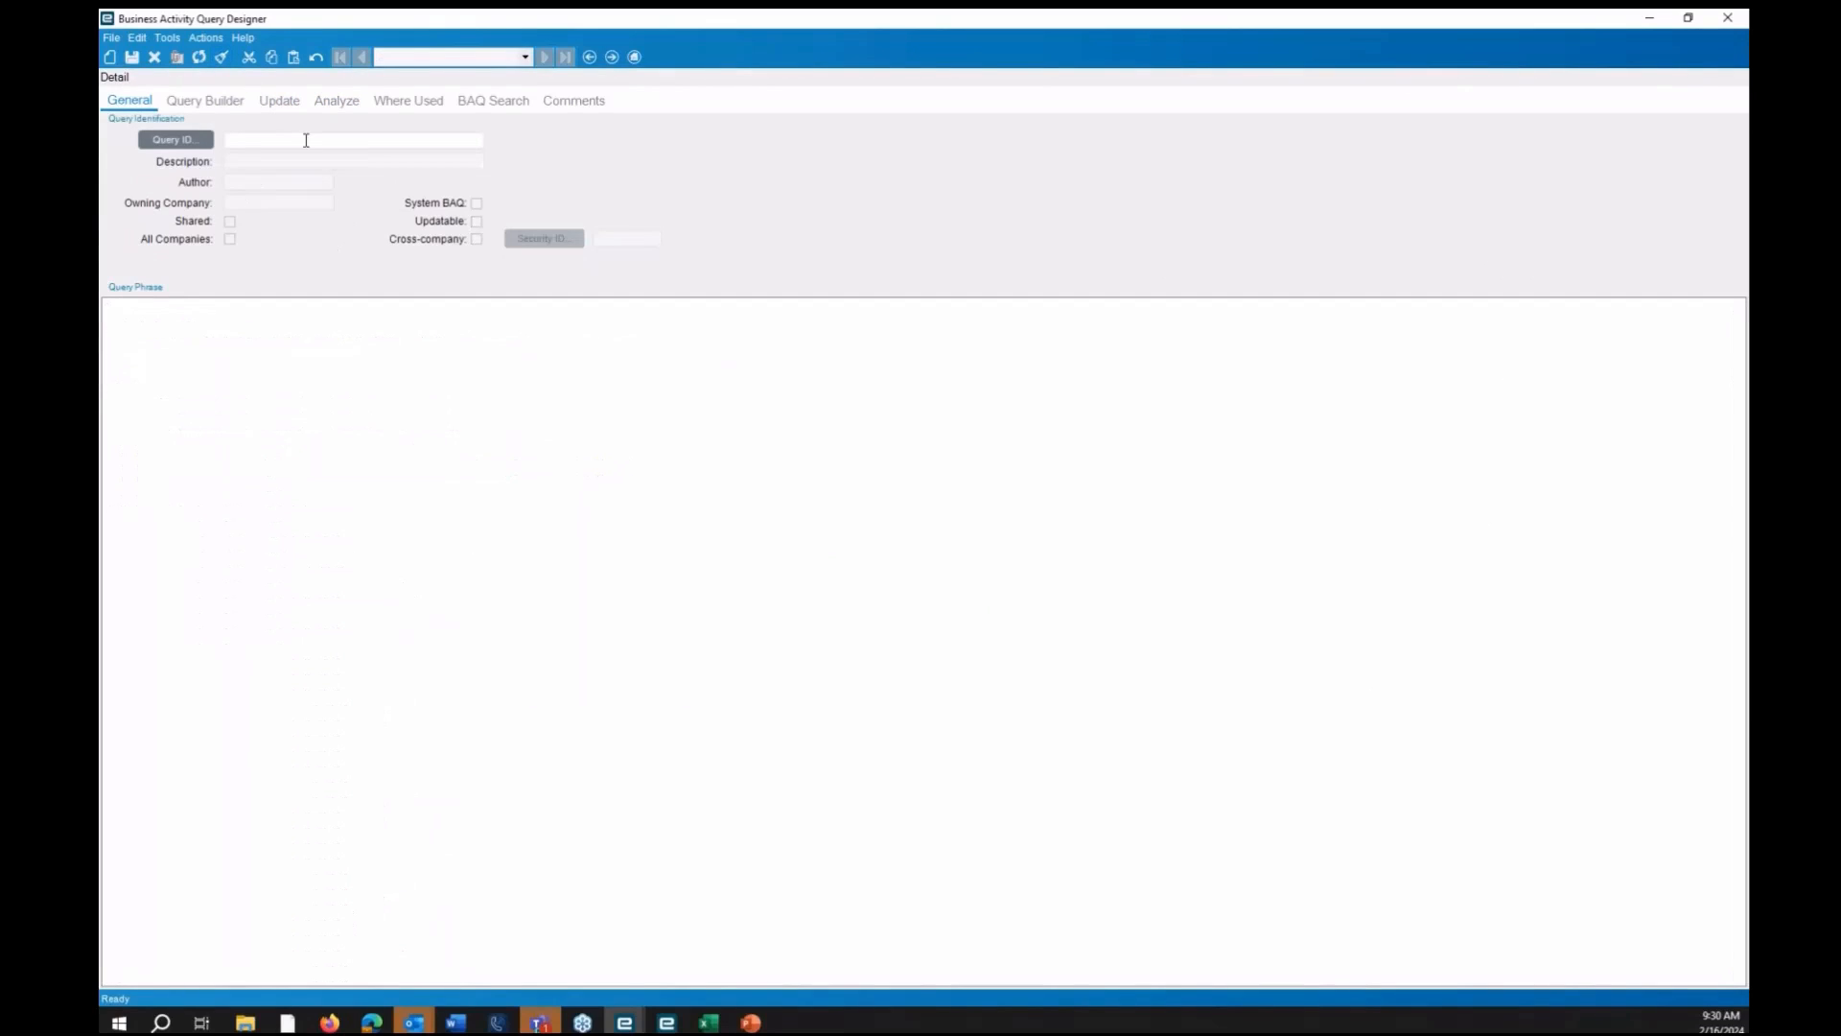
text(Tran_Ship)
key(Tab)
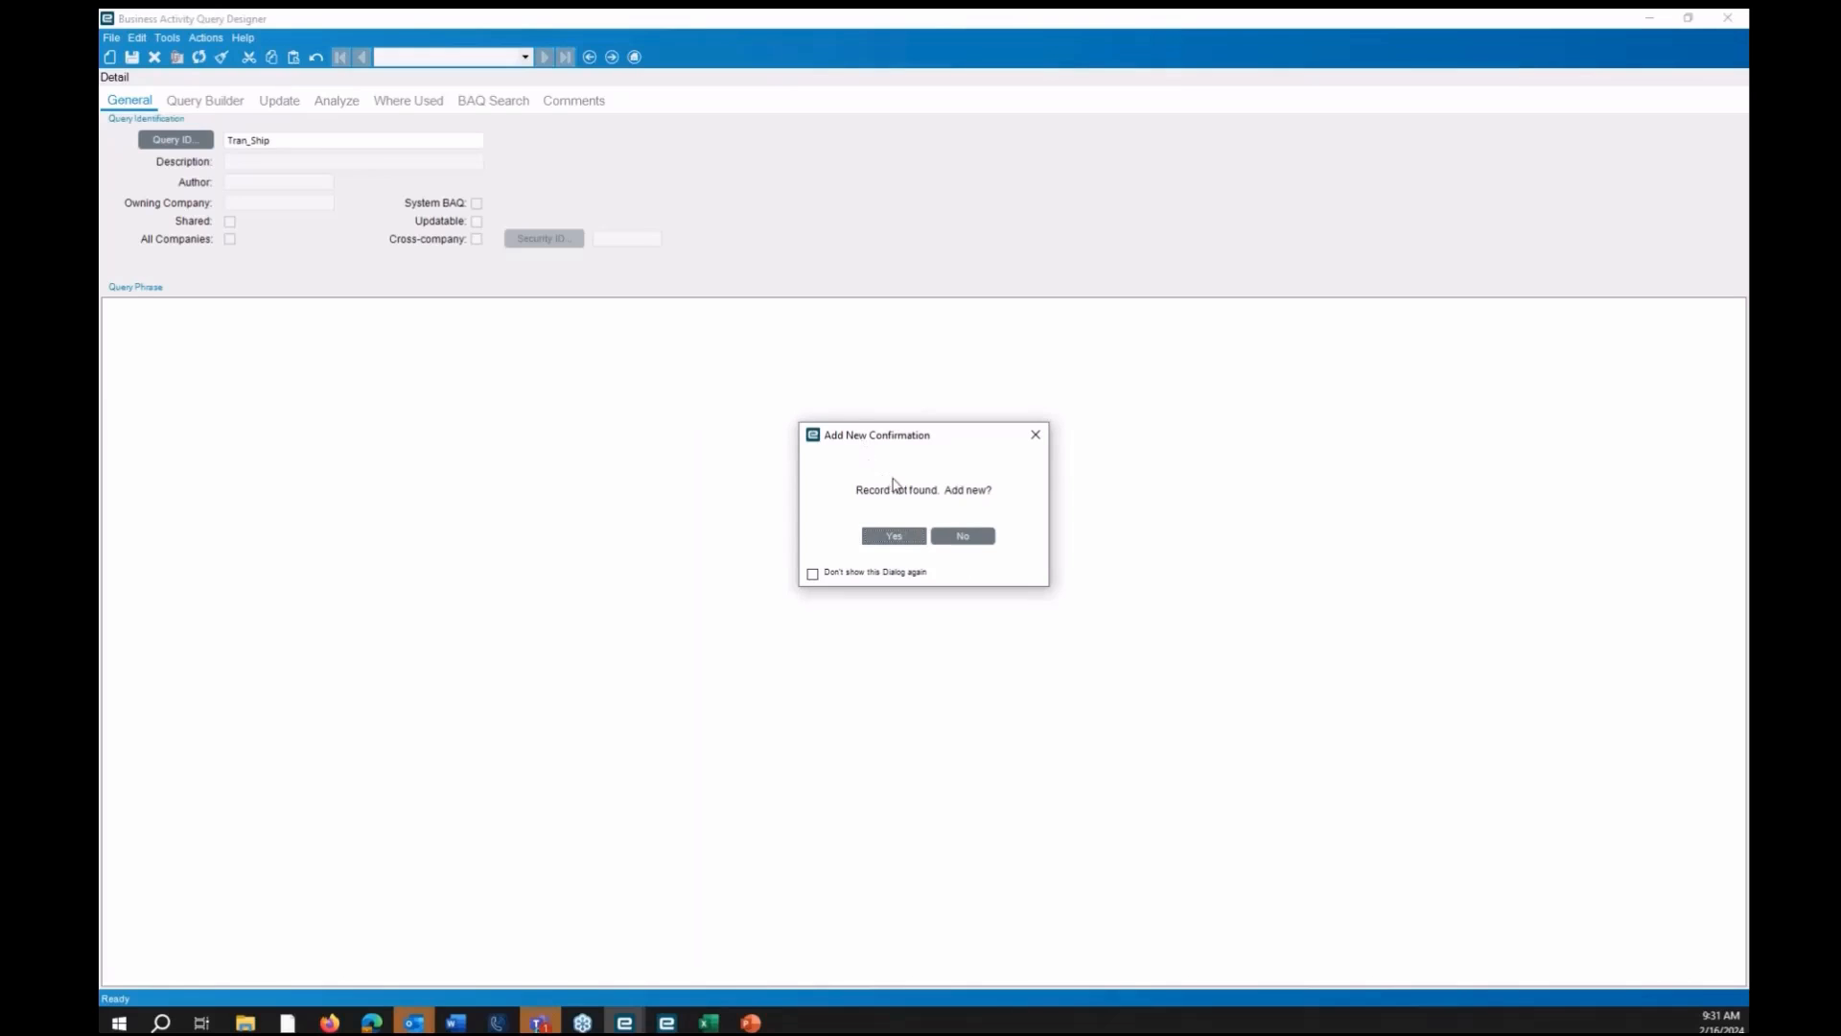
click(895, 539)
Rename the query's top-level subquery SubQuery1 as TFShip_Count
click(343, 159)
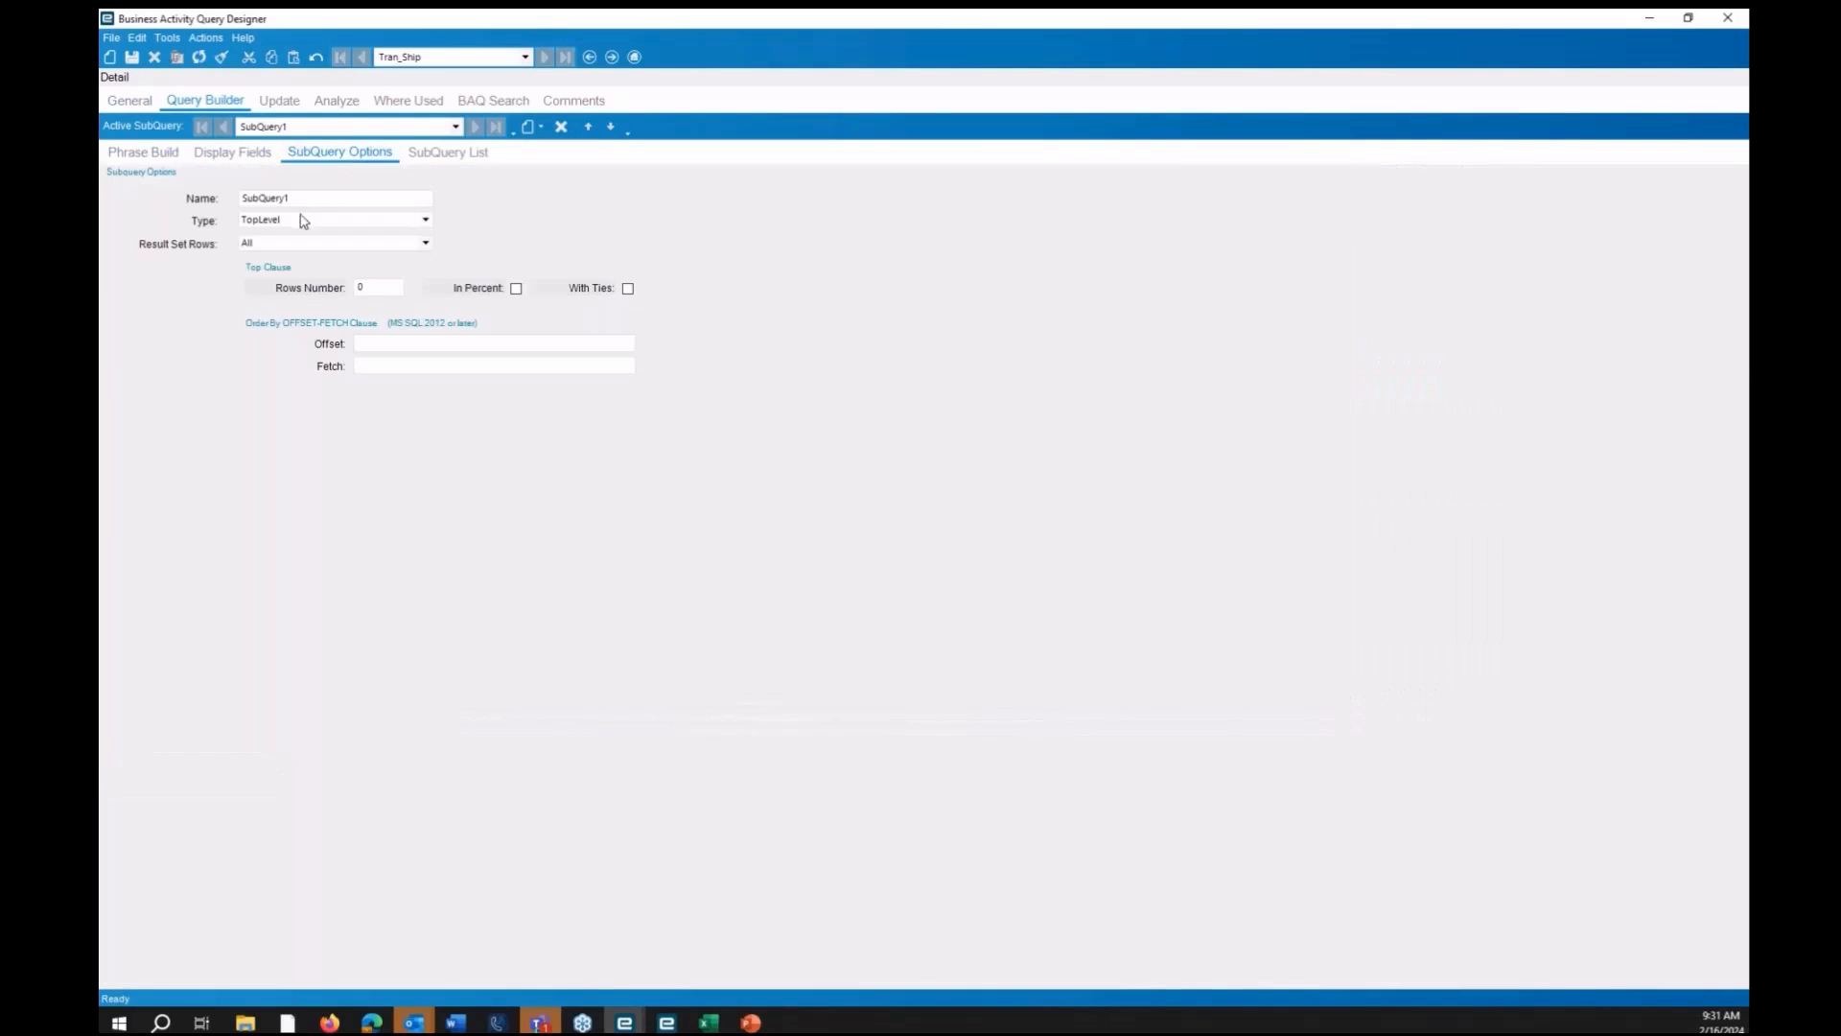
drag(311, 197, 213, 198)
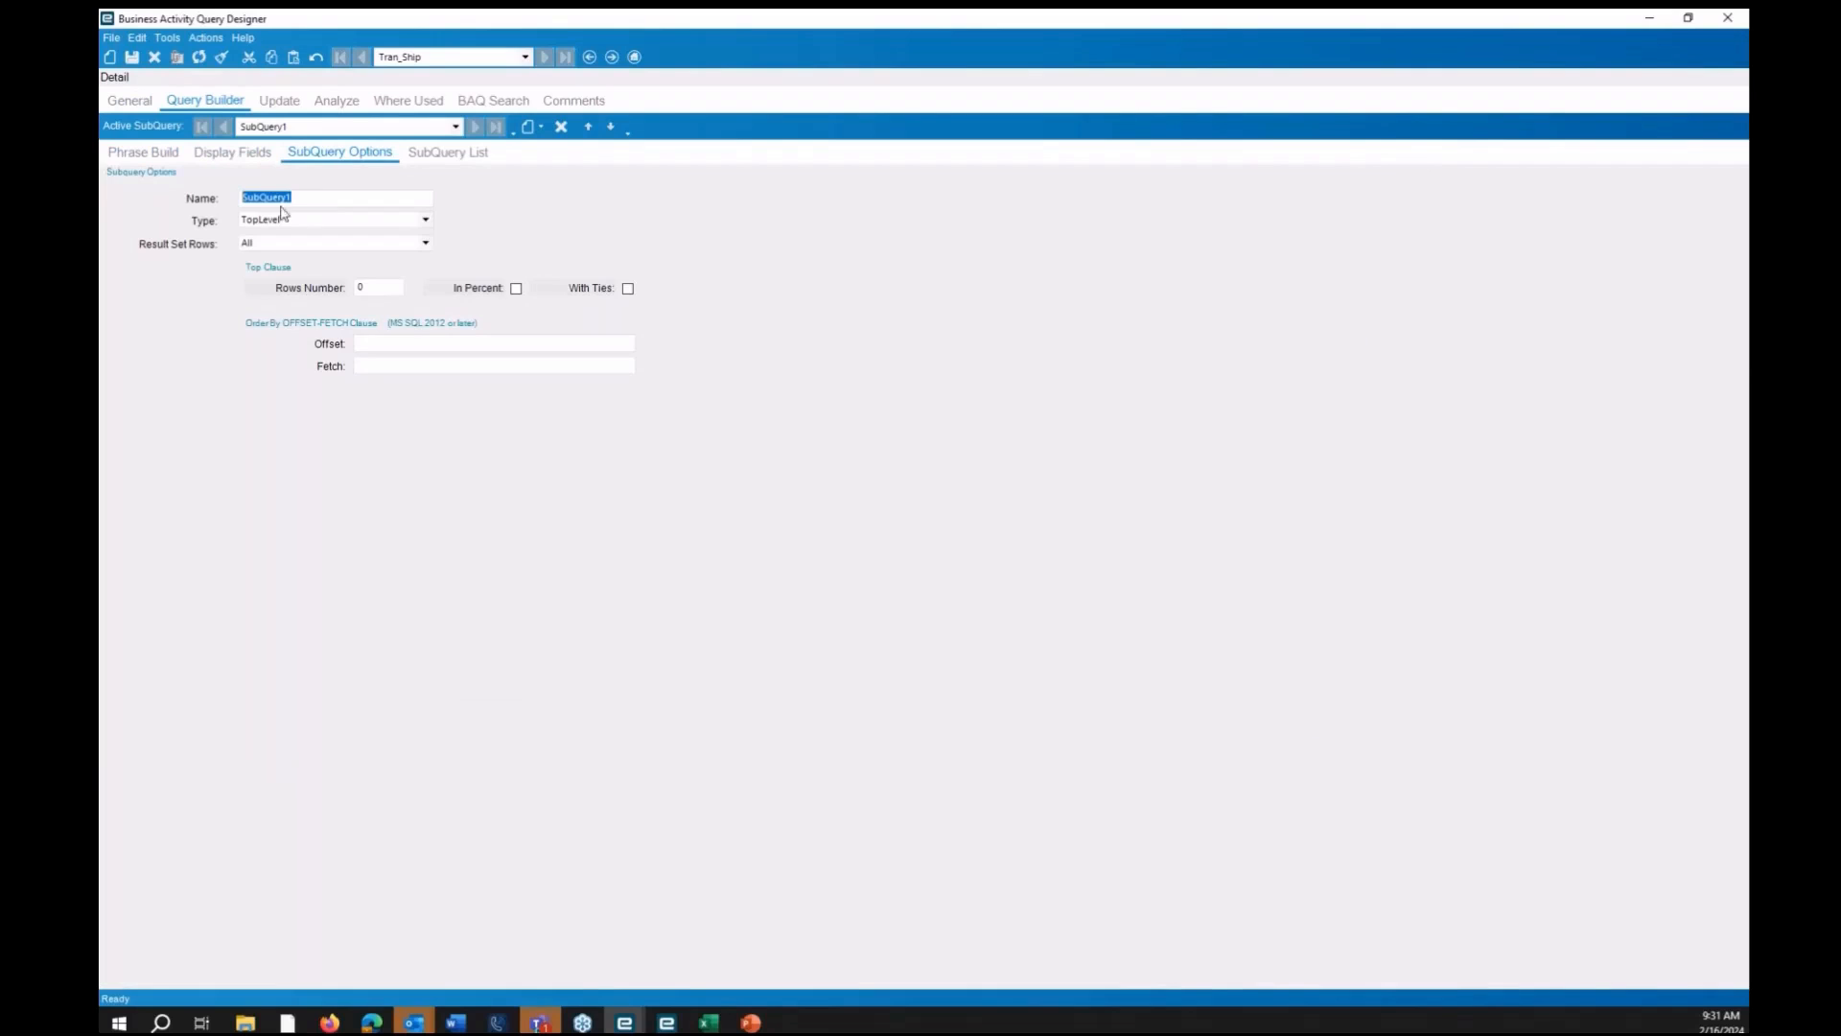
click(1352, 163)
key(BackSpace)
text(TFShip_Count)
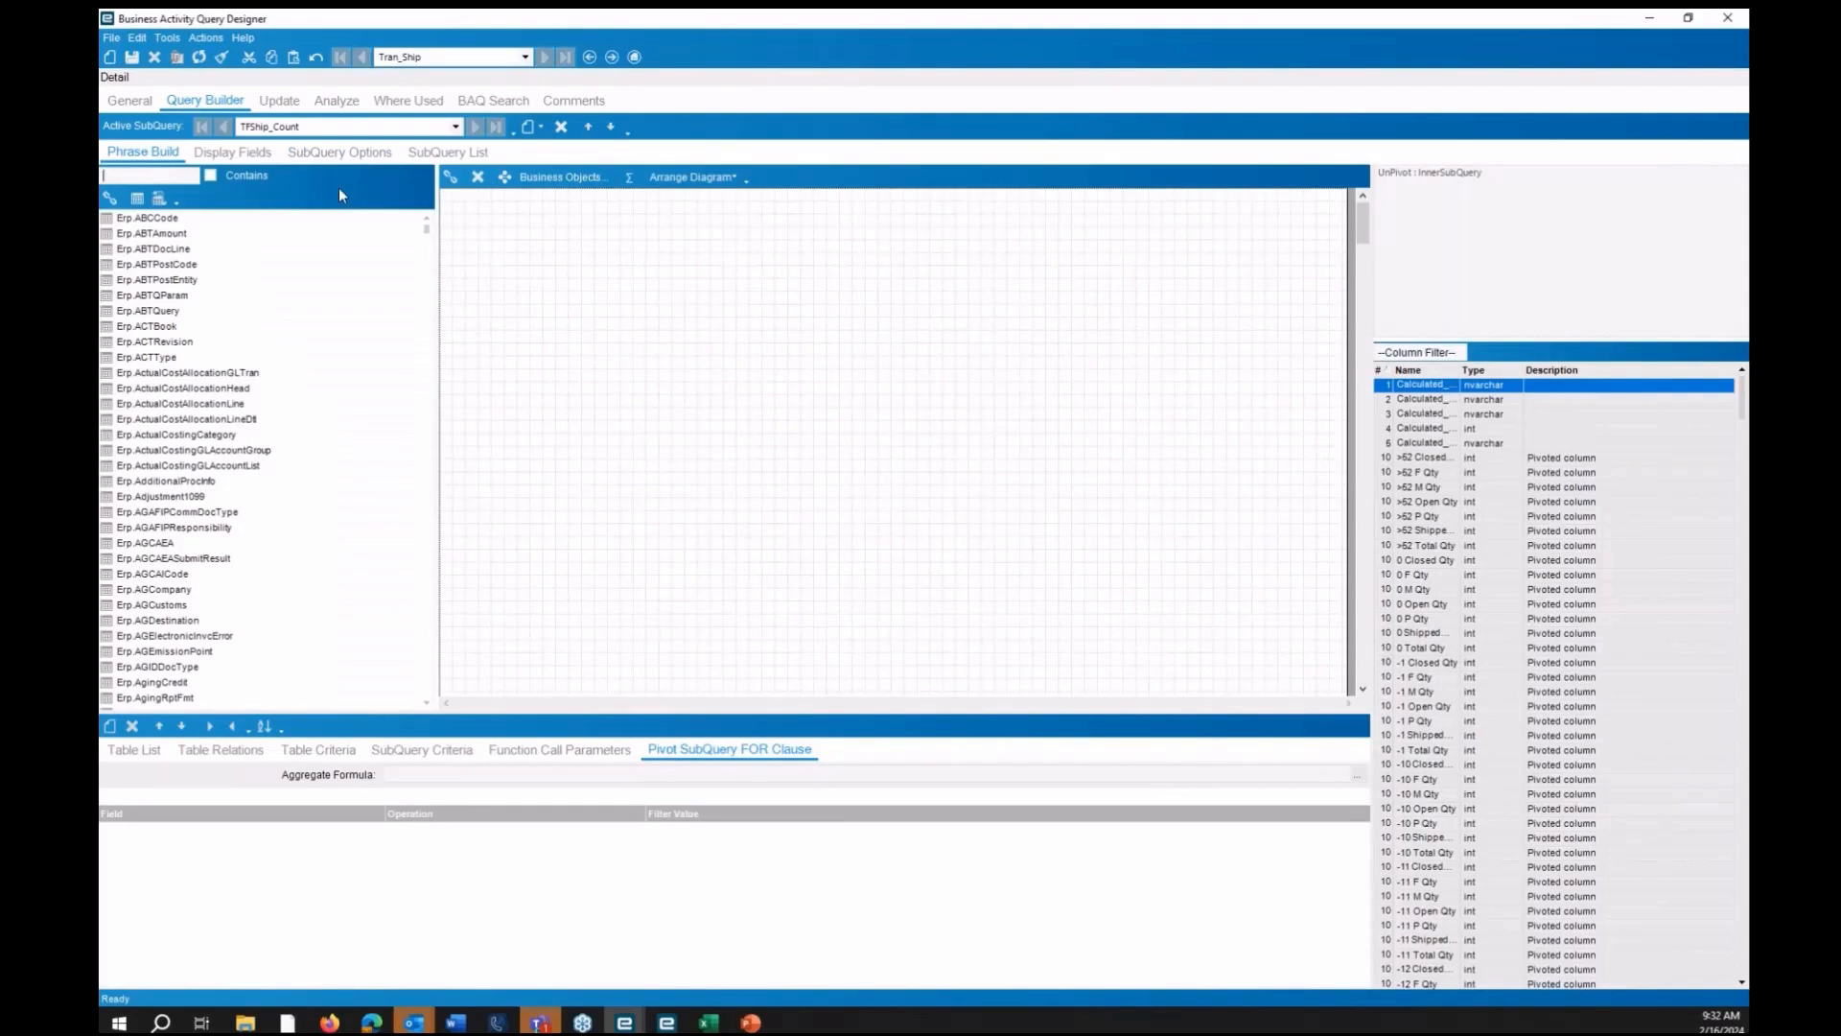
Add the Erp.TFShipHead, Erp.TFShipDtl and Erp.Part tables to the TFShip_Count subquery diagram
text(fs)
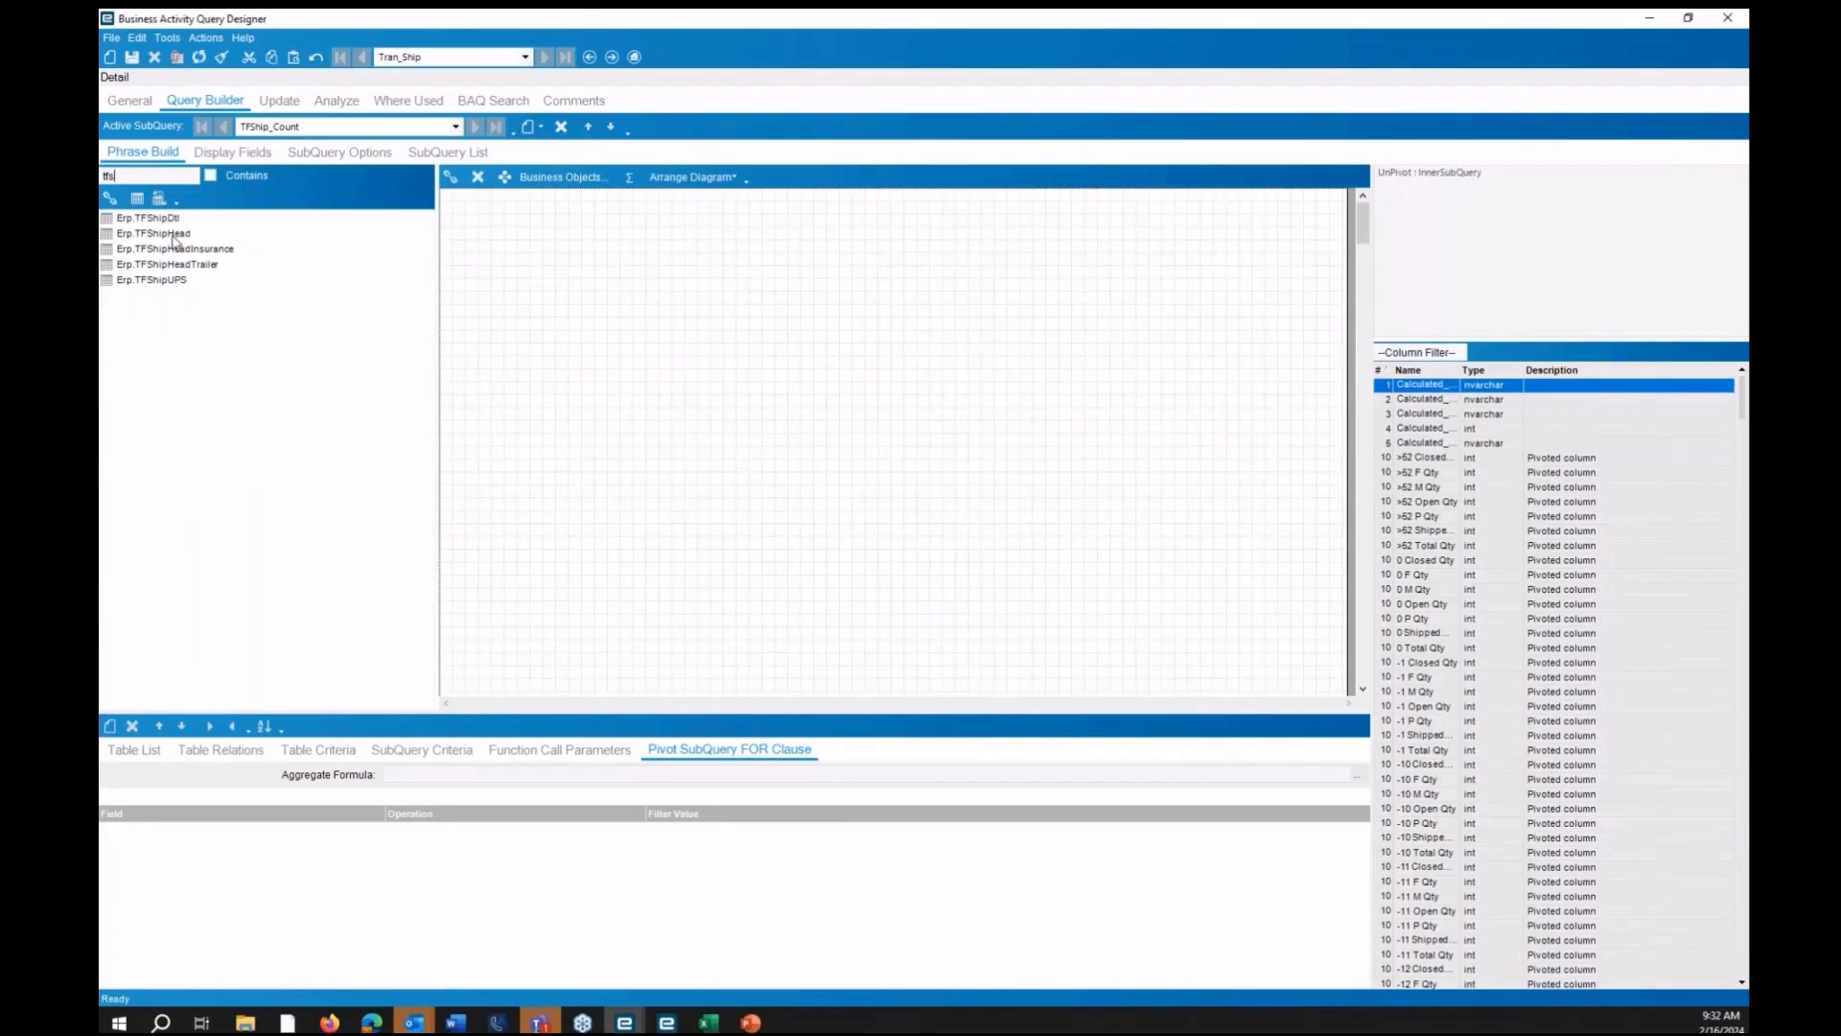
double_click(165, 233)
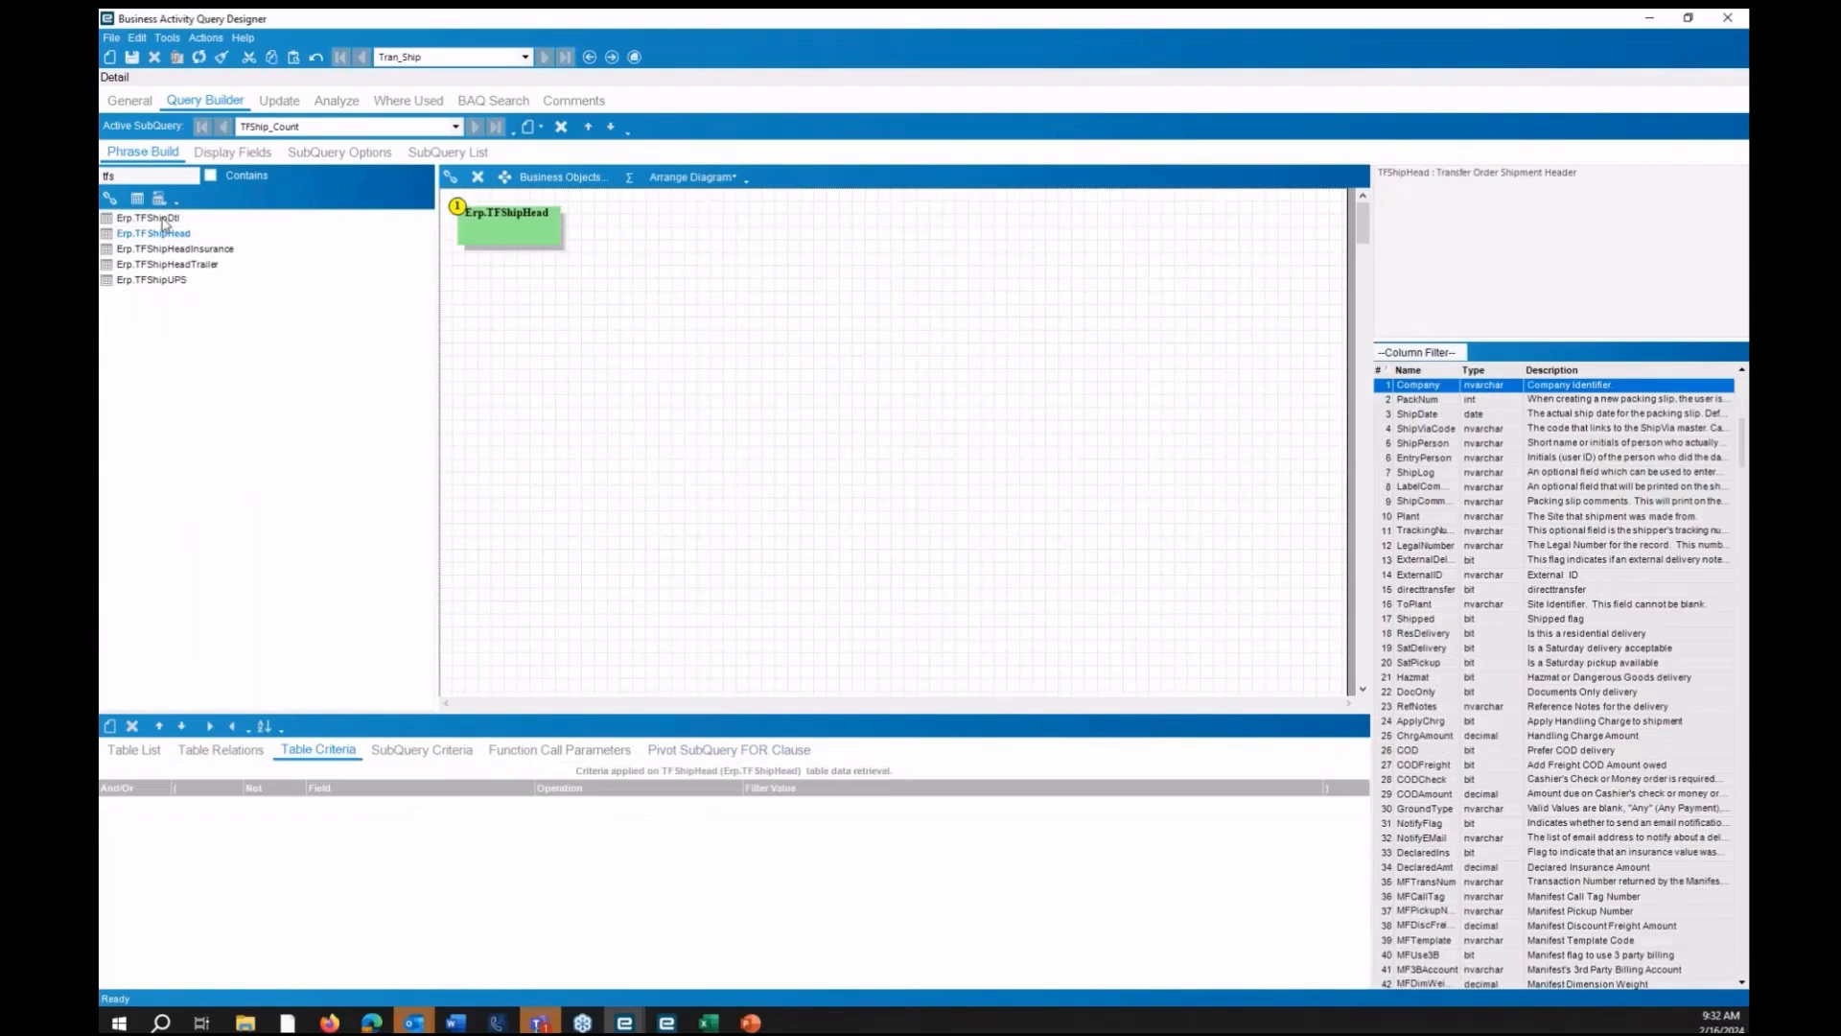
double_click(148, 218)
double_click(148, 174)
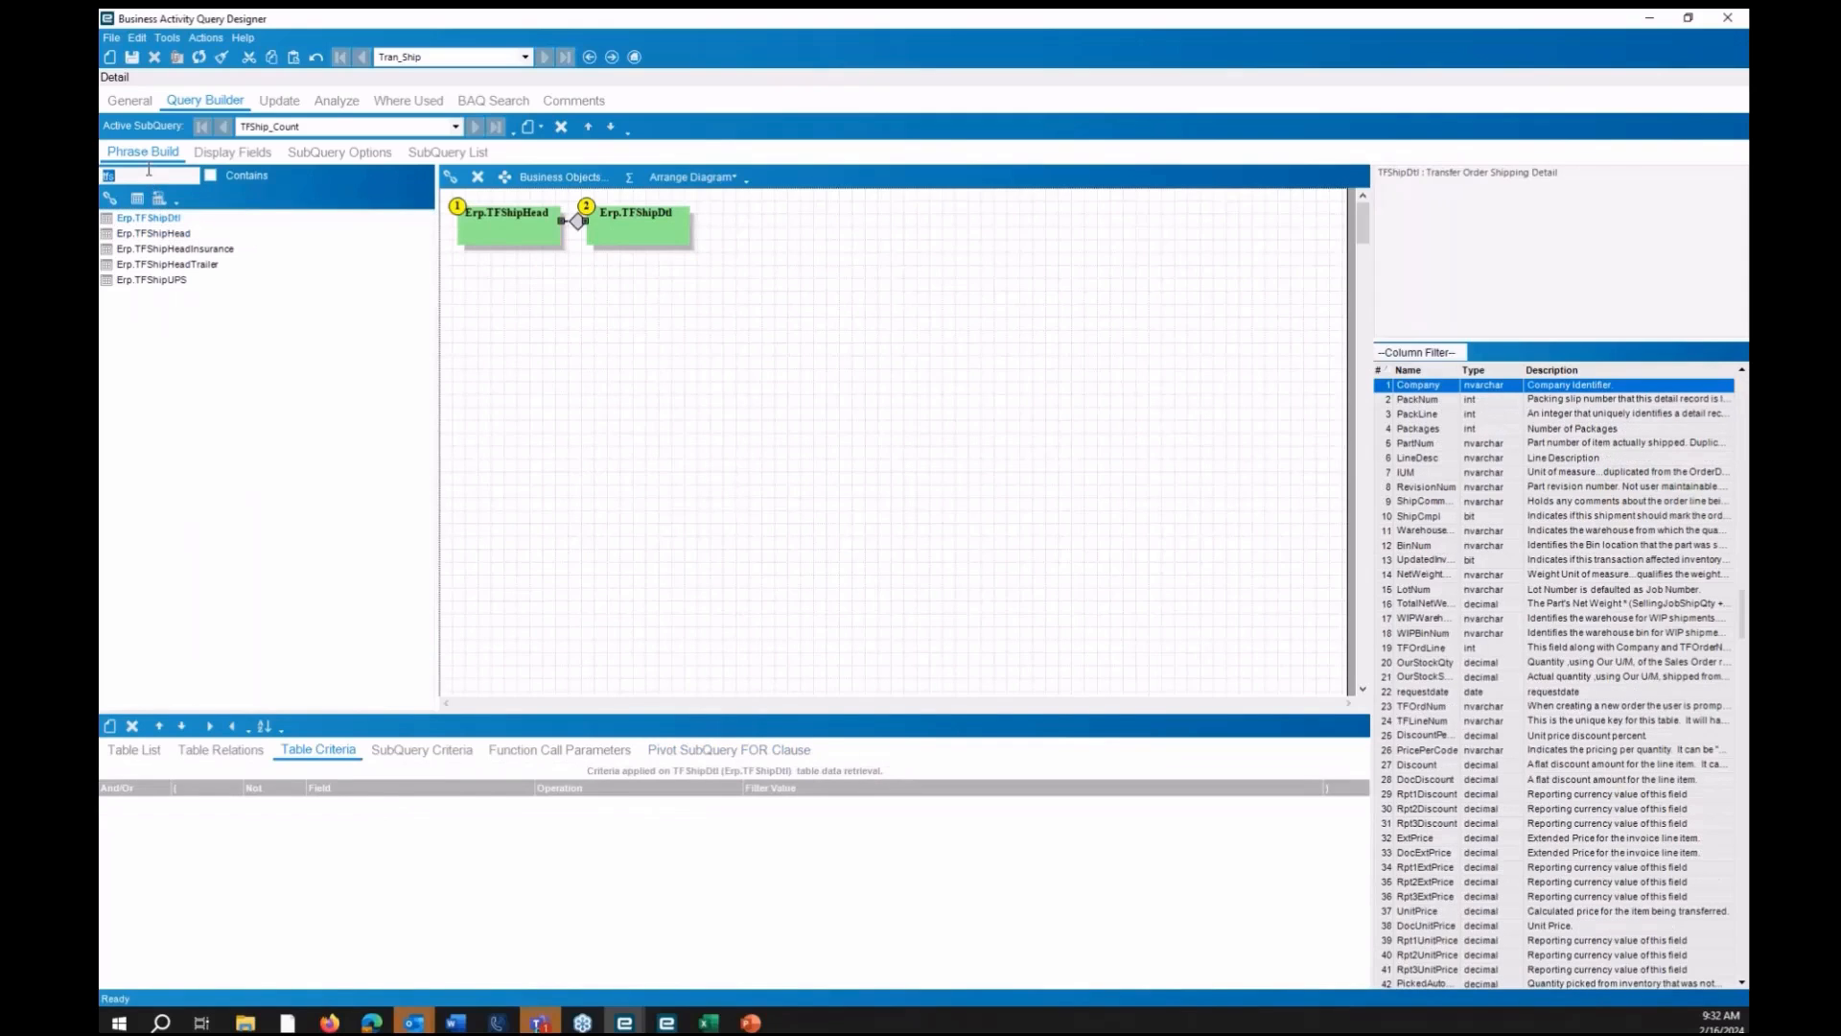
text(part)
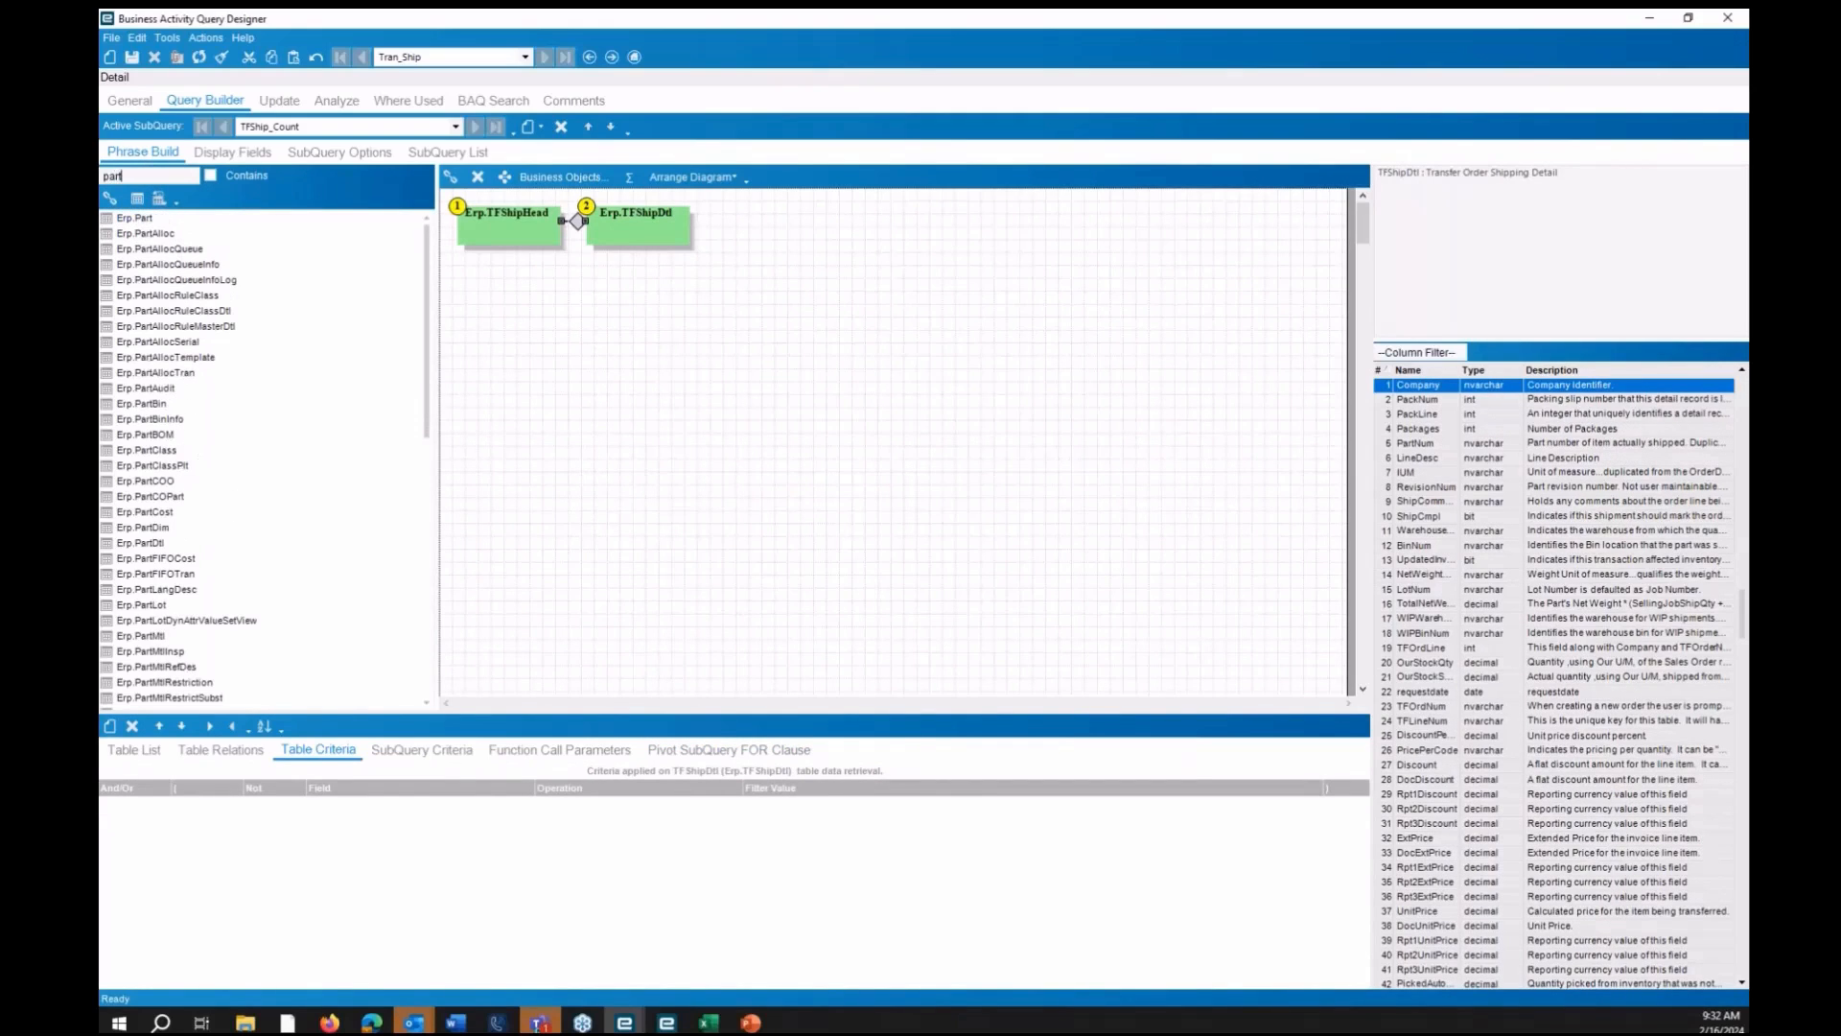
double_click(141, 220)
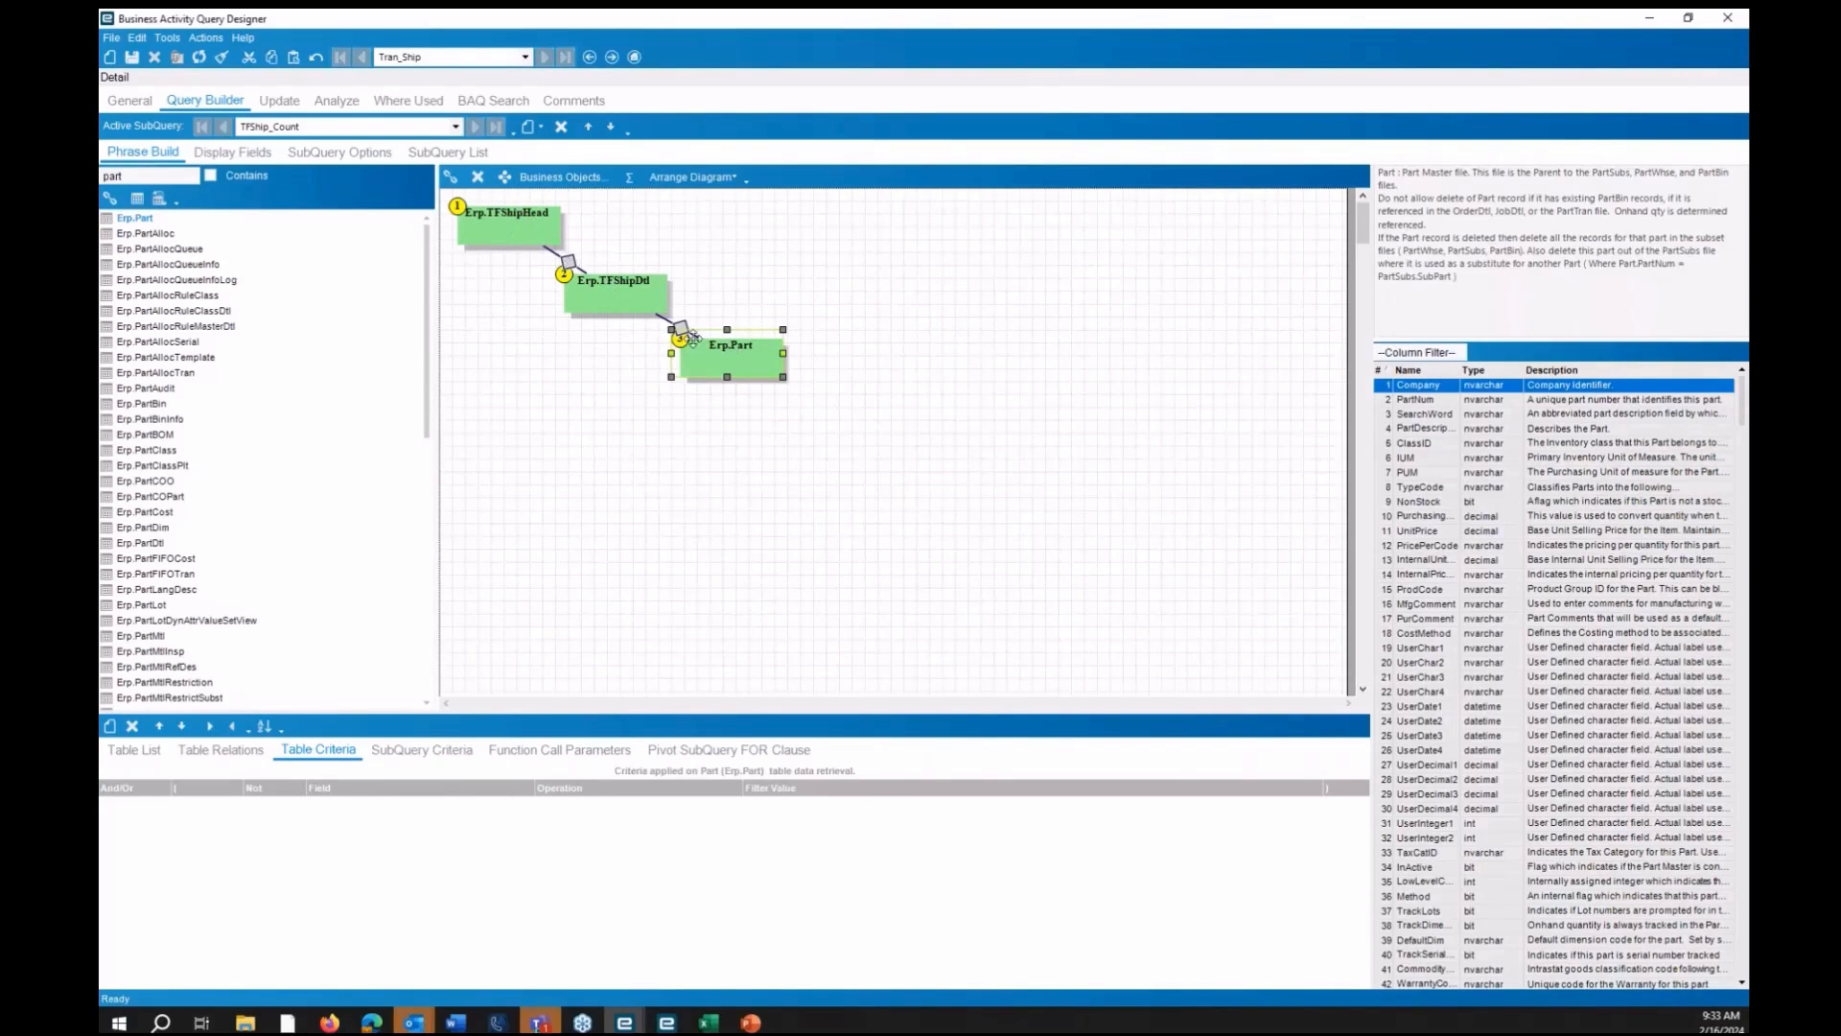
Add a calculated display field named Comany with data type nvarchar and format x(128)
click(227, 156)
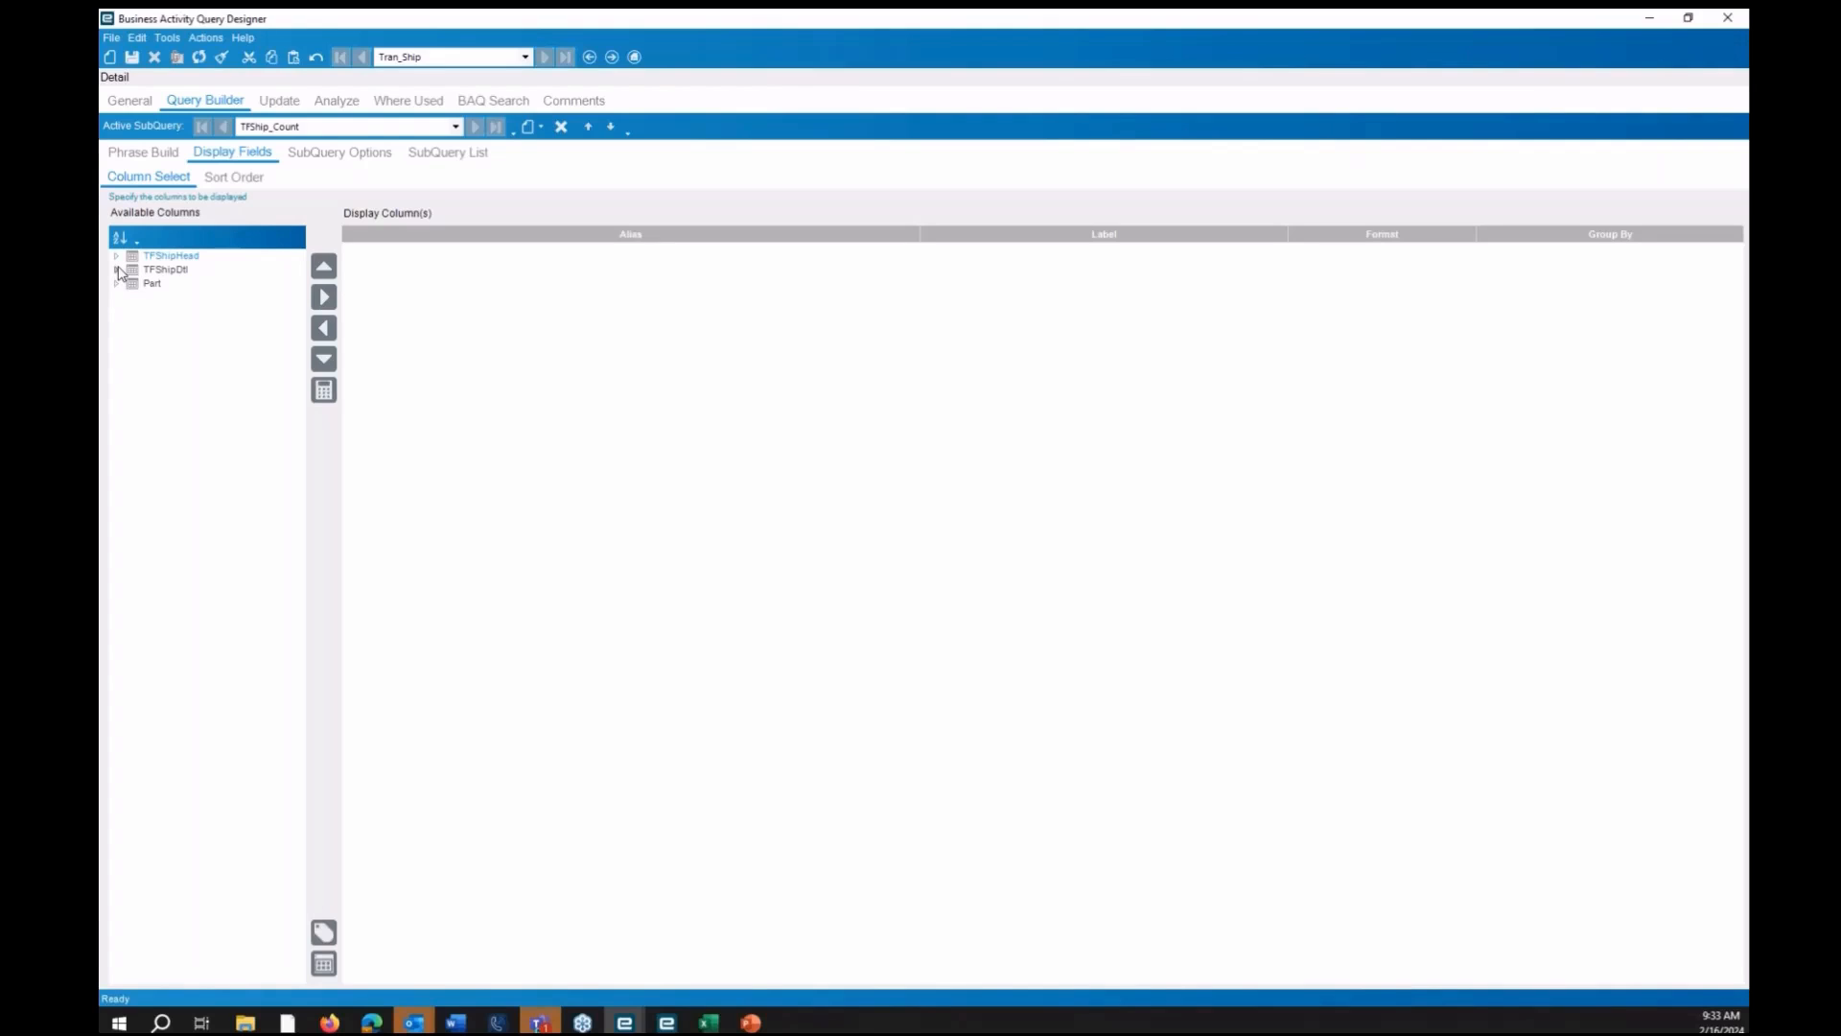
click(325, 392)
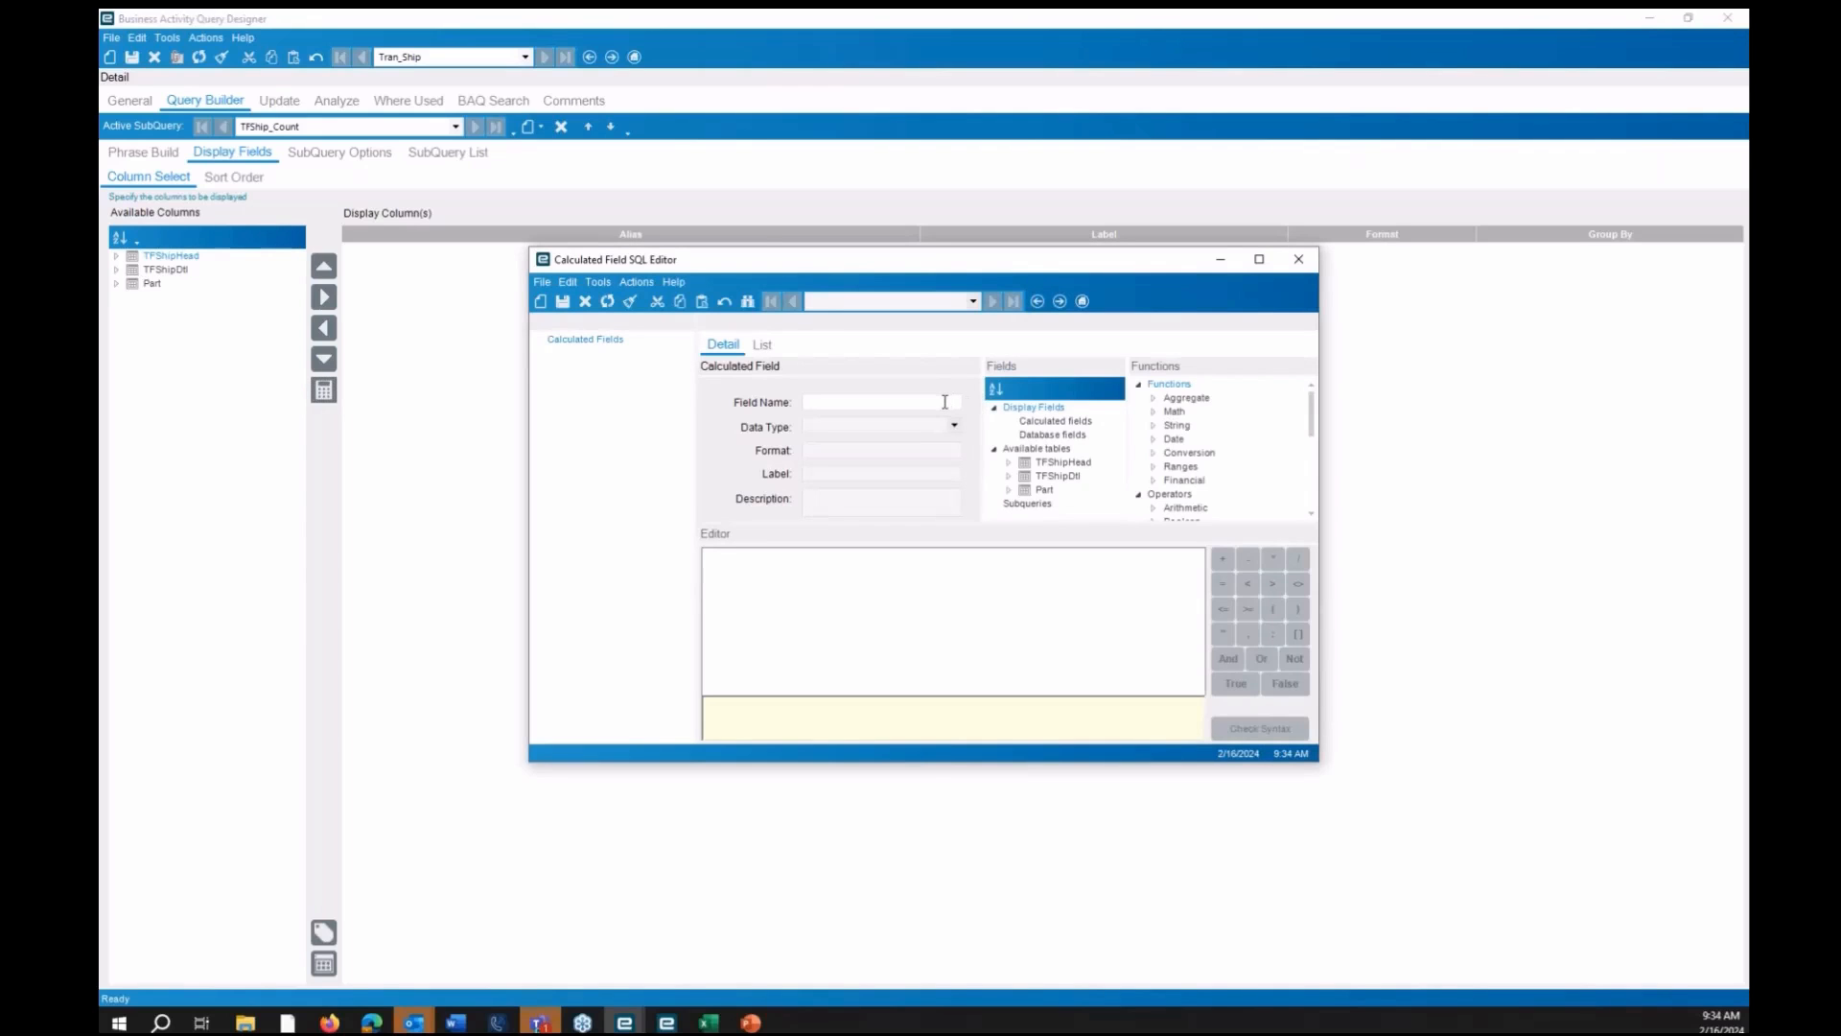
text(Comany)
key(Tab)
key(Tab)
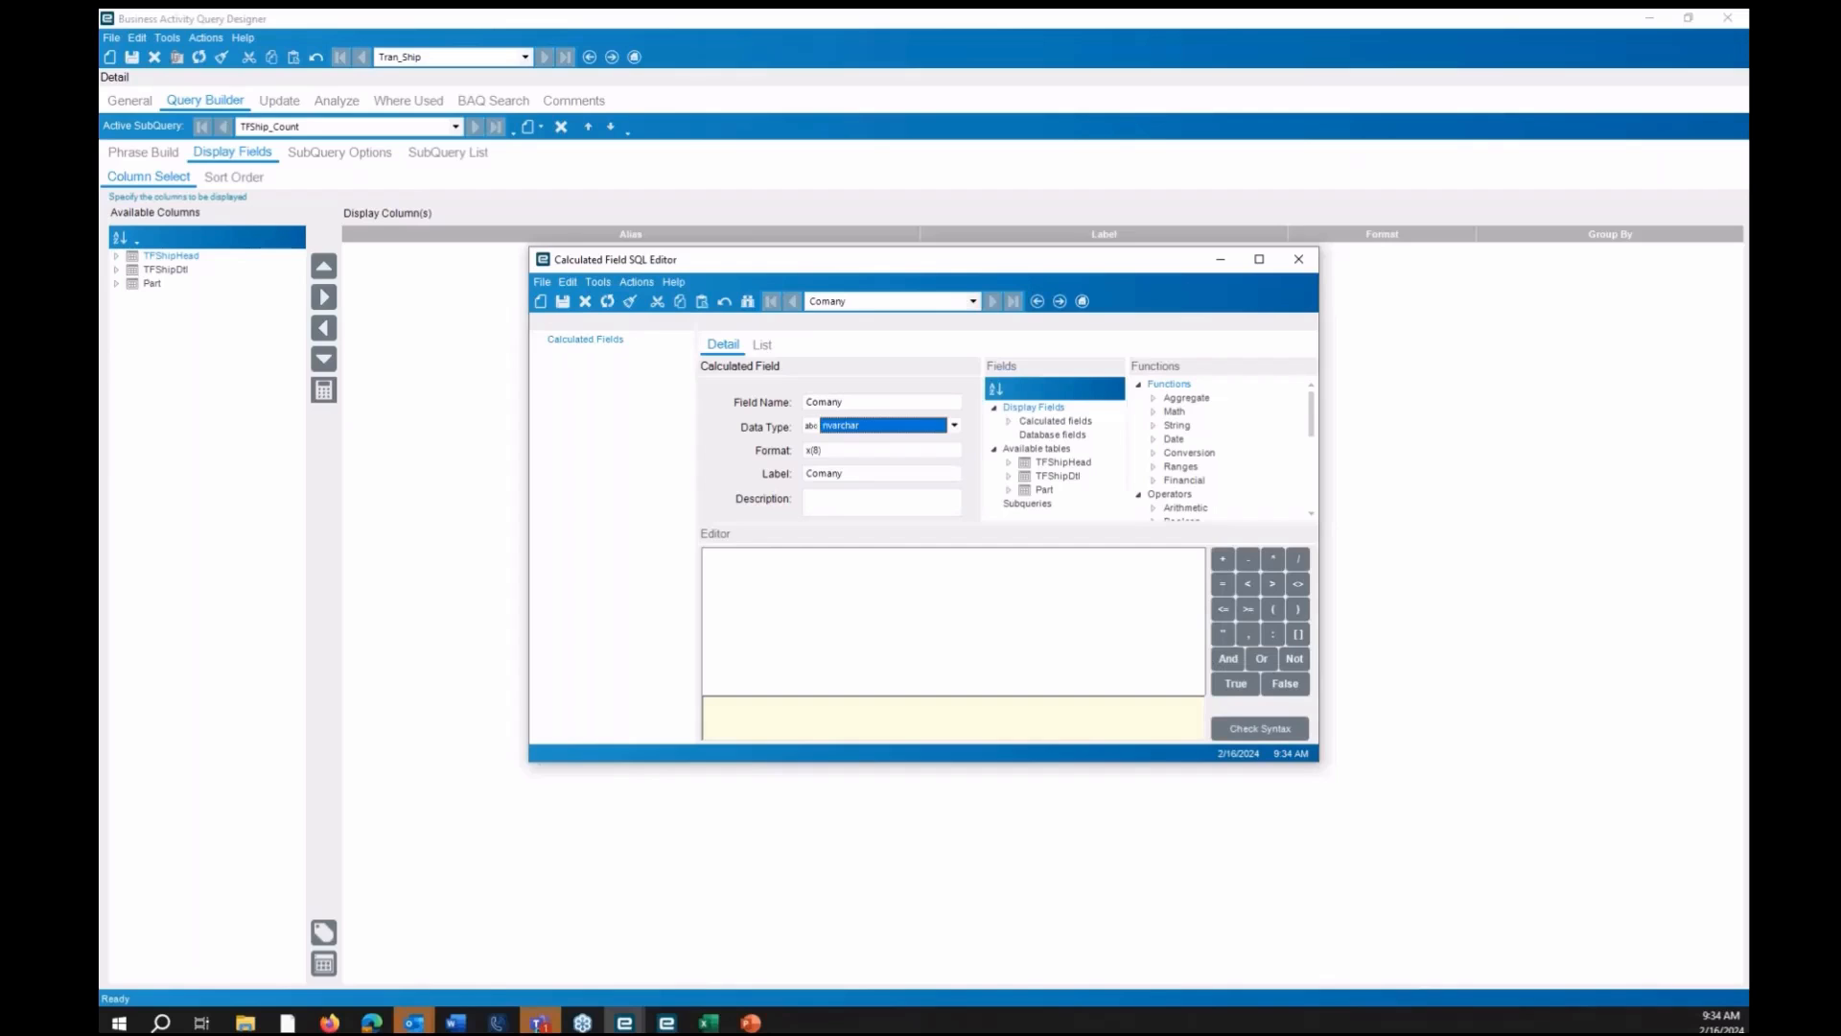
key(Right)
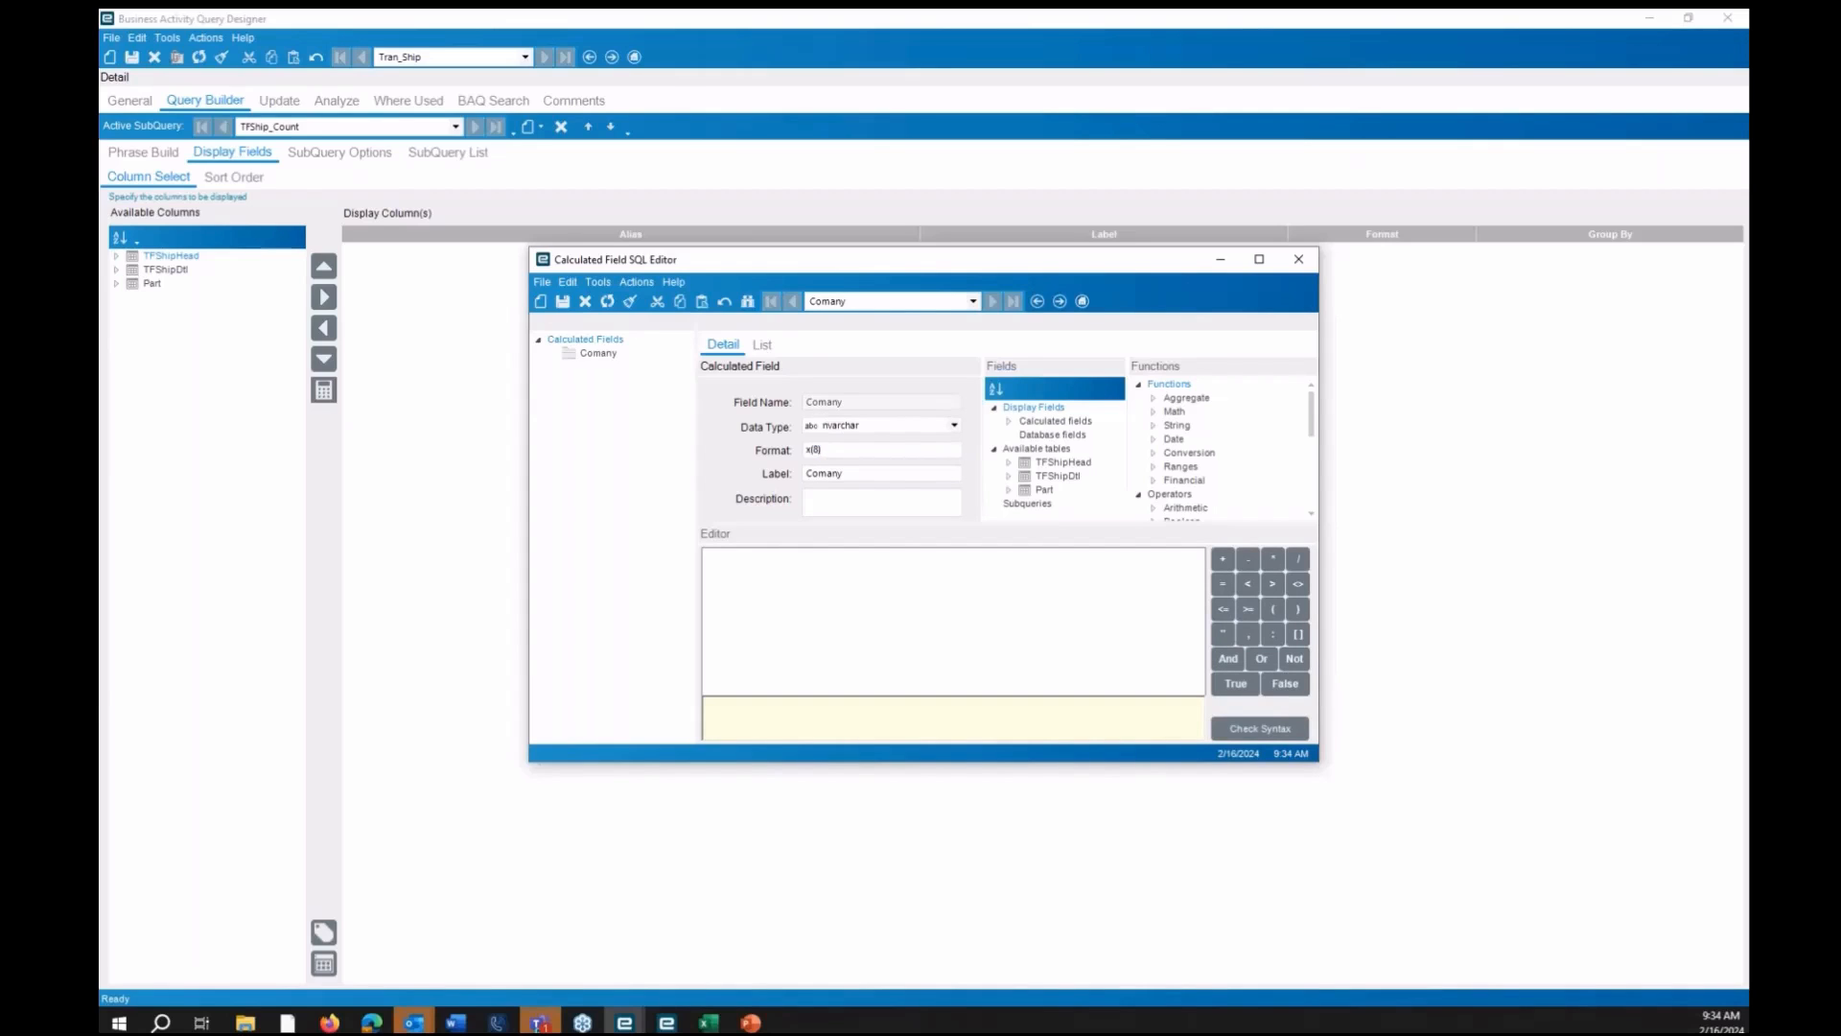
key(Left)
key(Left)
text(12)
Enter the Comany expression convert(nvarchar(128),hashbytes('md2',tfshiphead.Company)) and check its syntax
click(911, 573)
text(convert(nvarchar(238),hashbytes('md2')
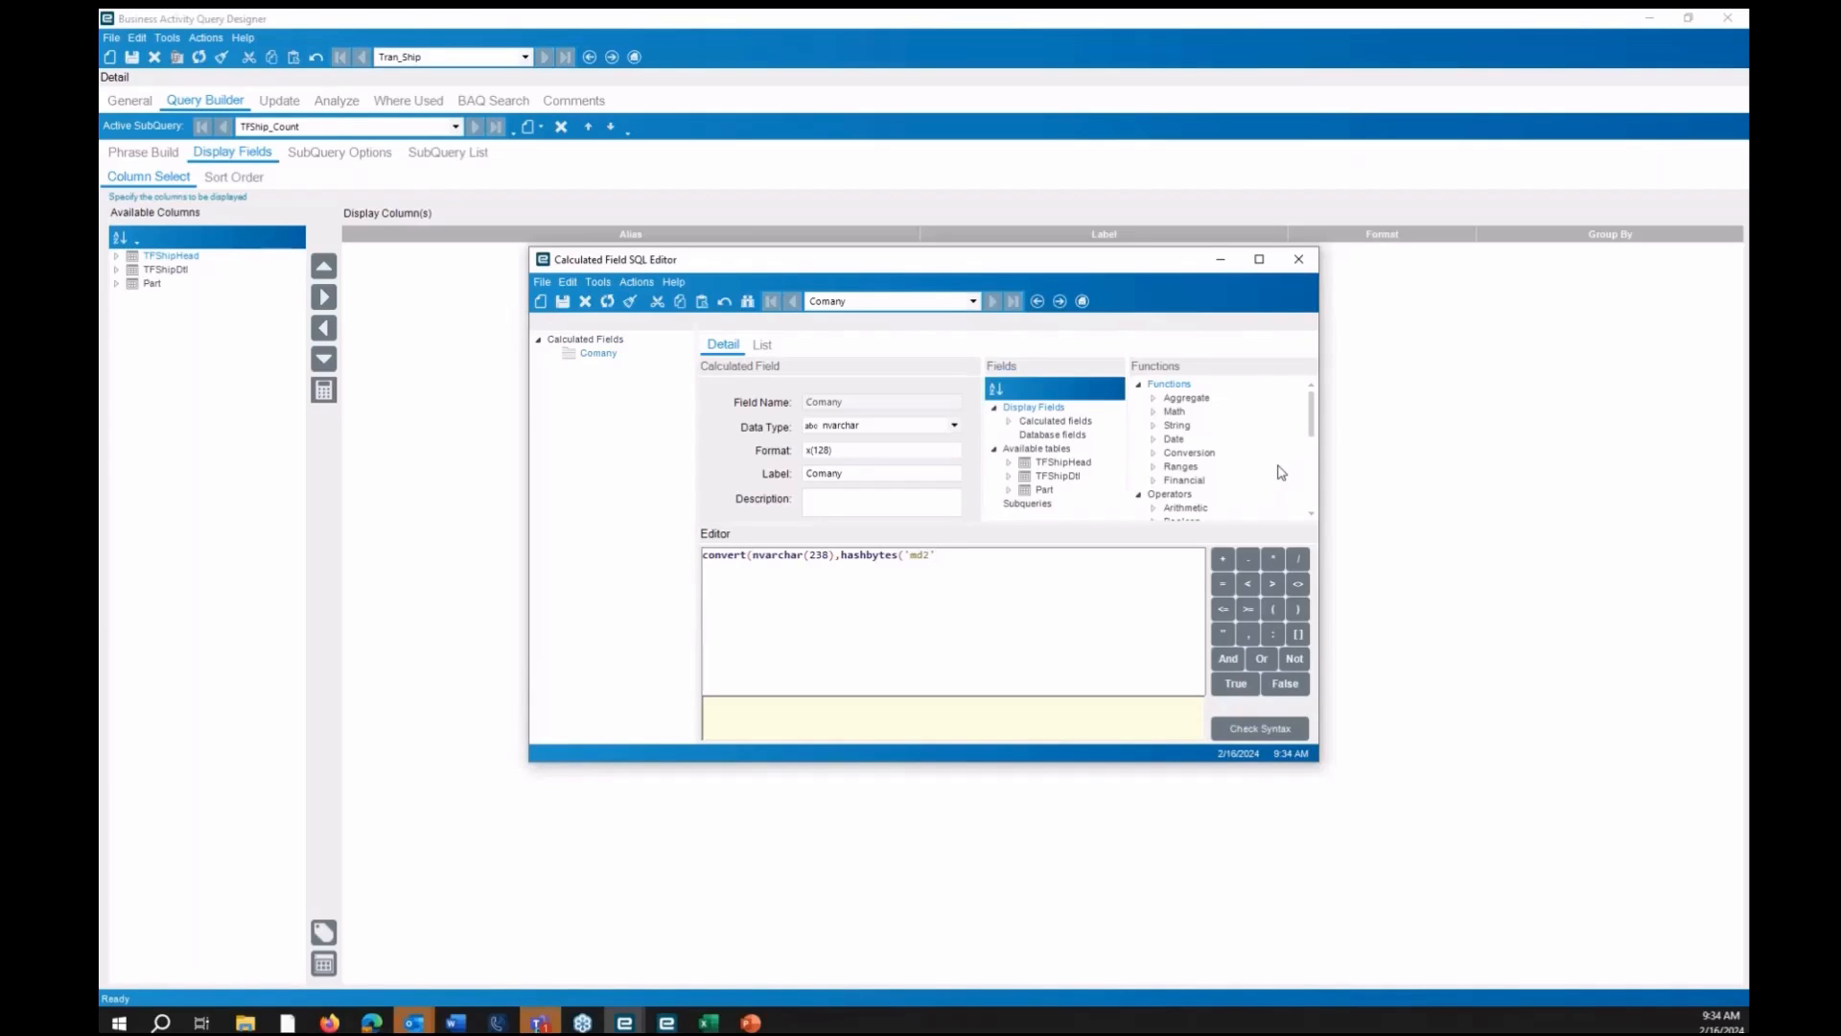
text(,tfc)
text(hiphead.Company))
click(817, 551)
click(1260, 728)
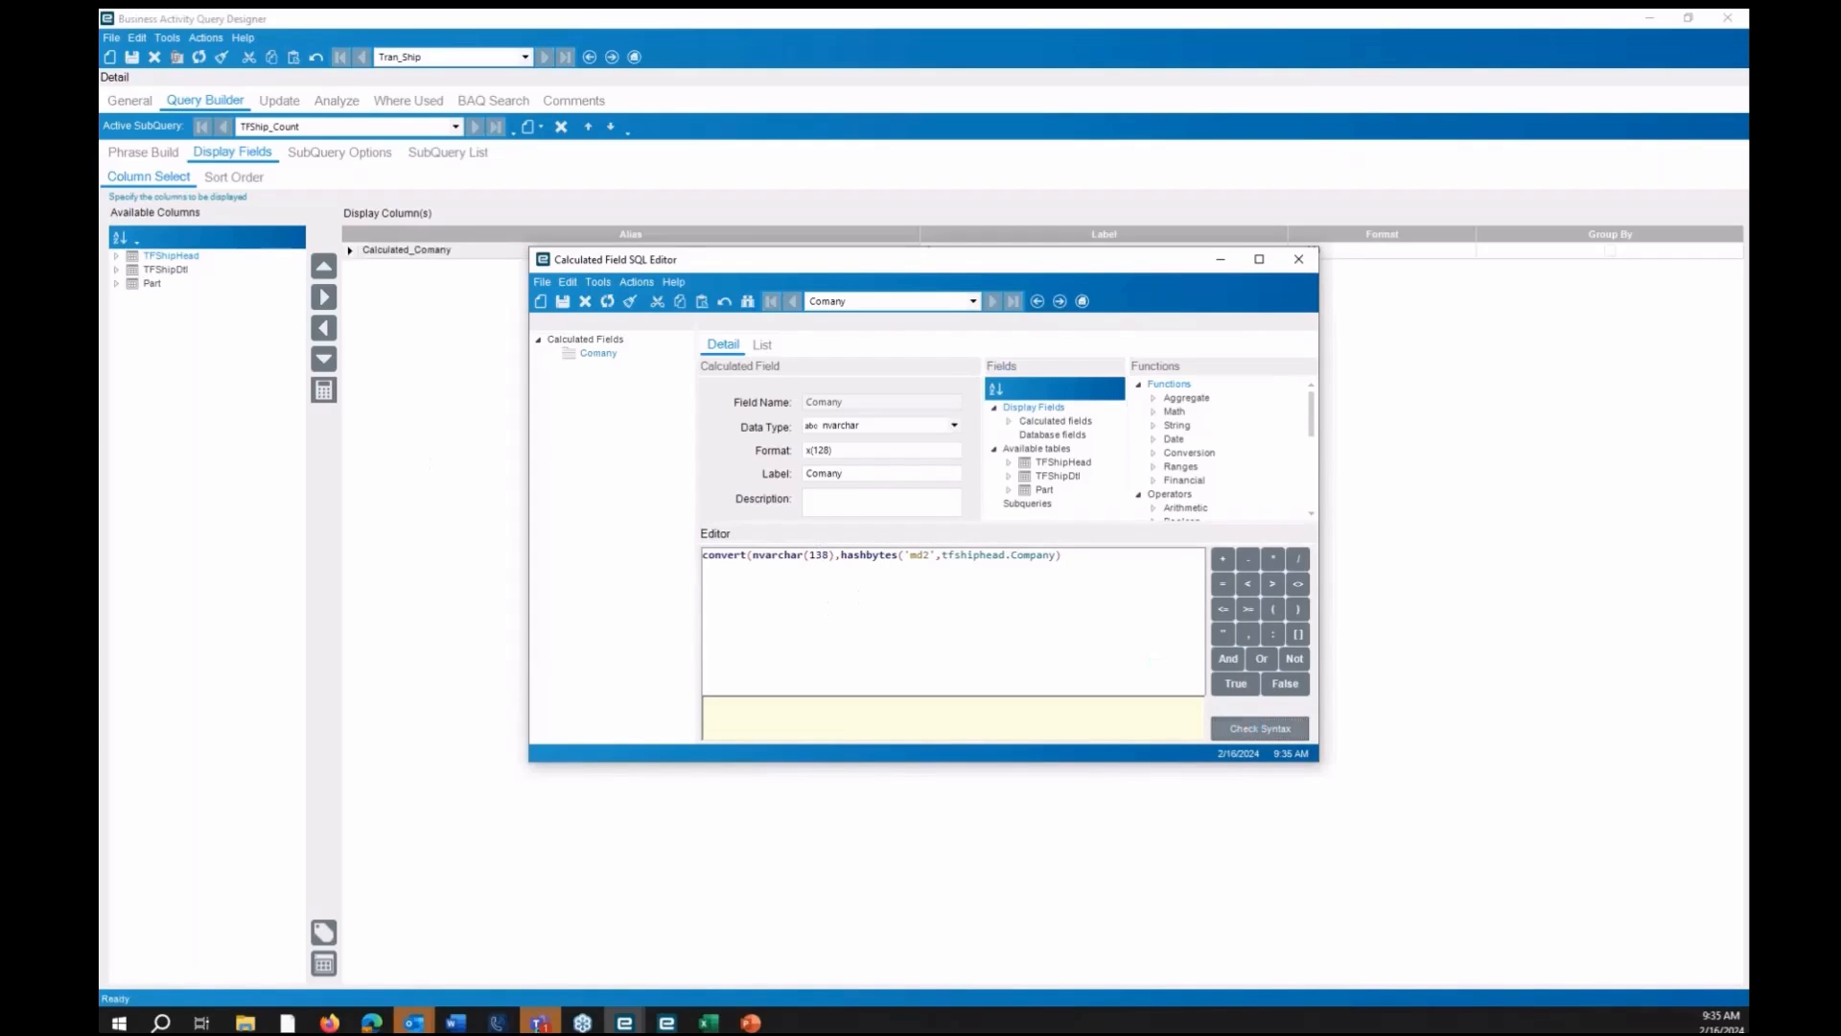
click(1019, 578)
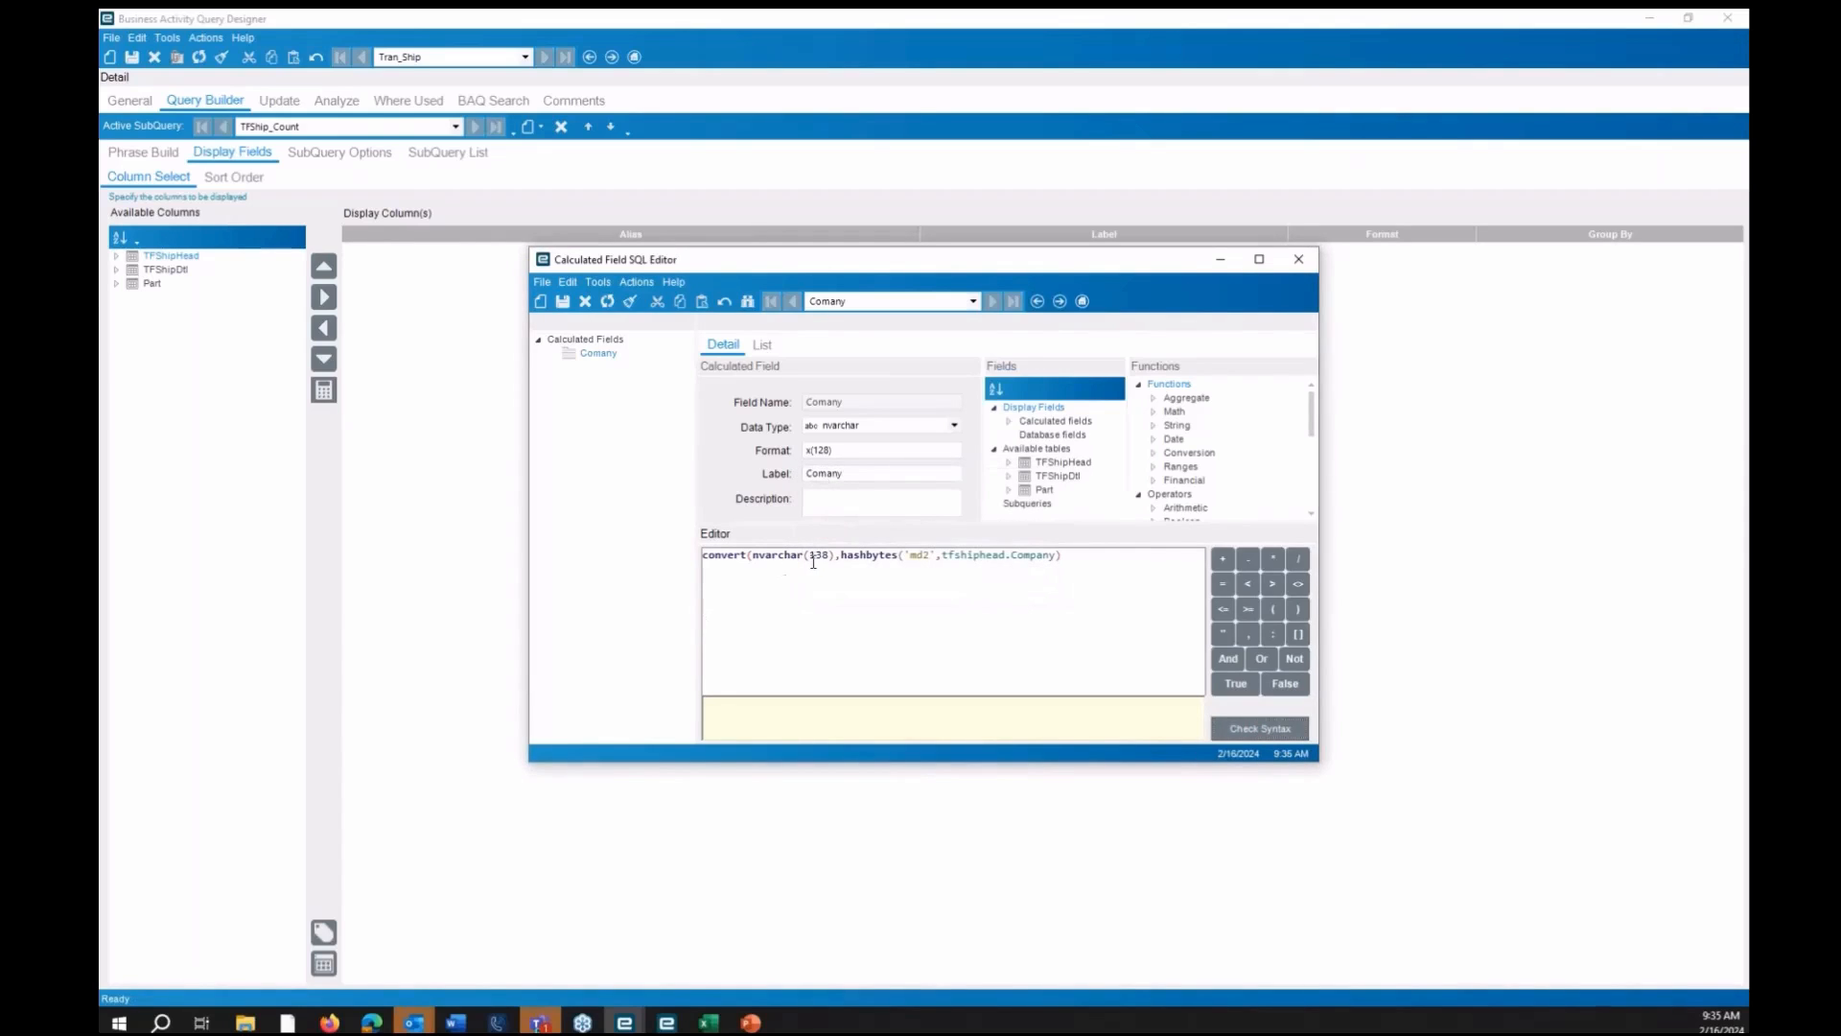
click(1089, 555)
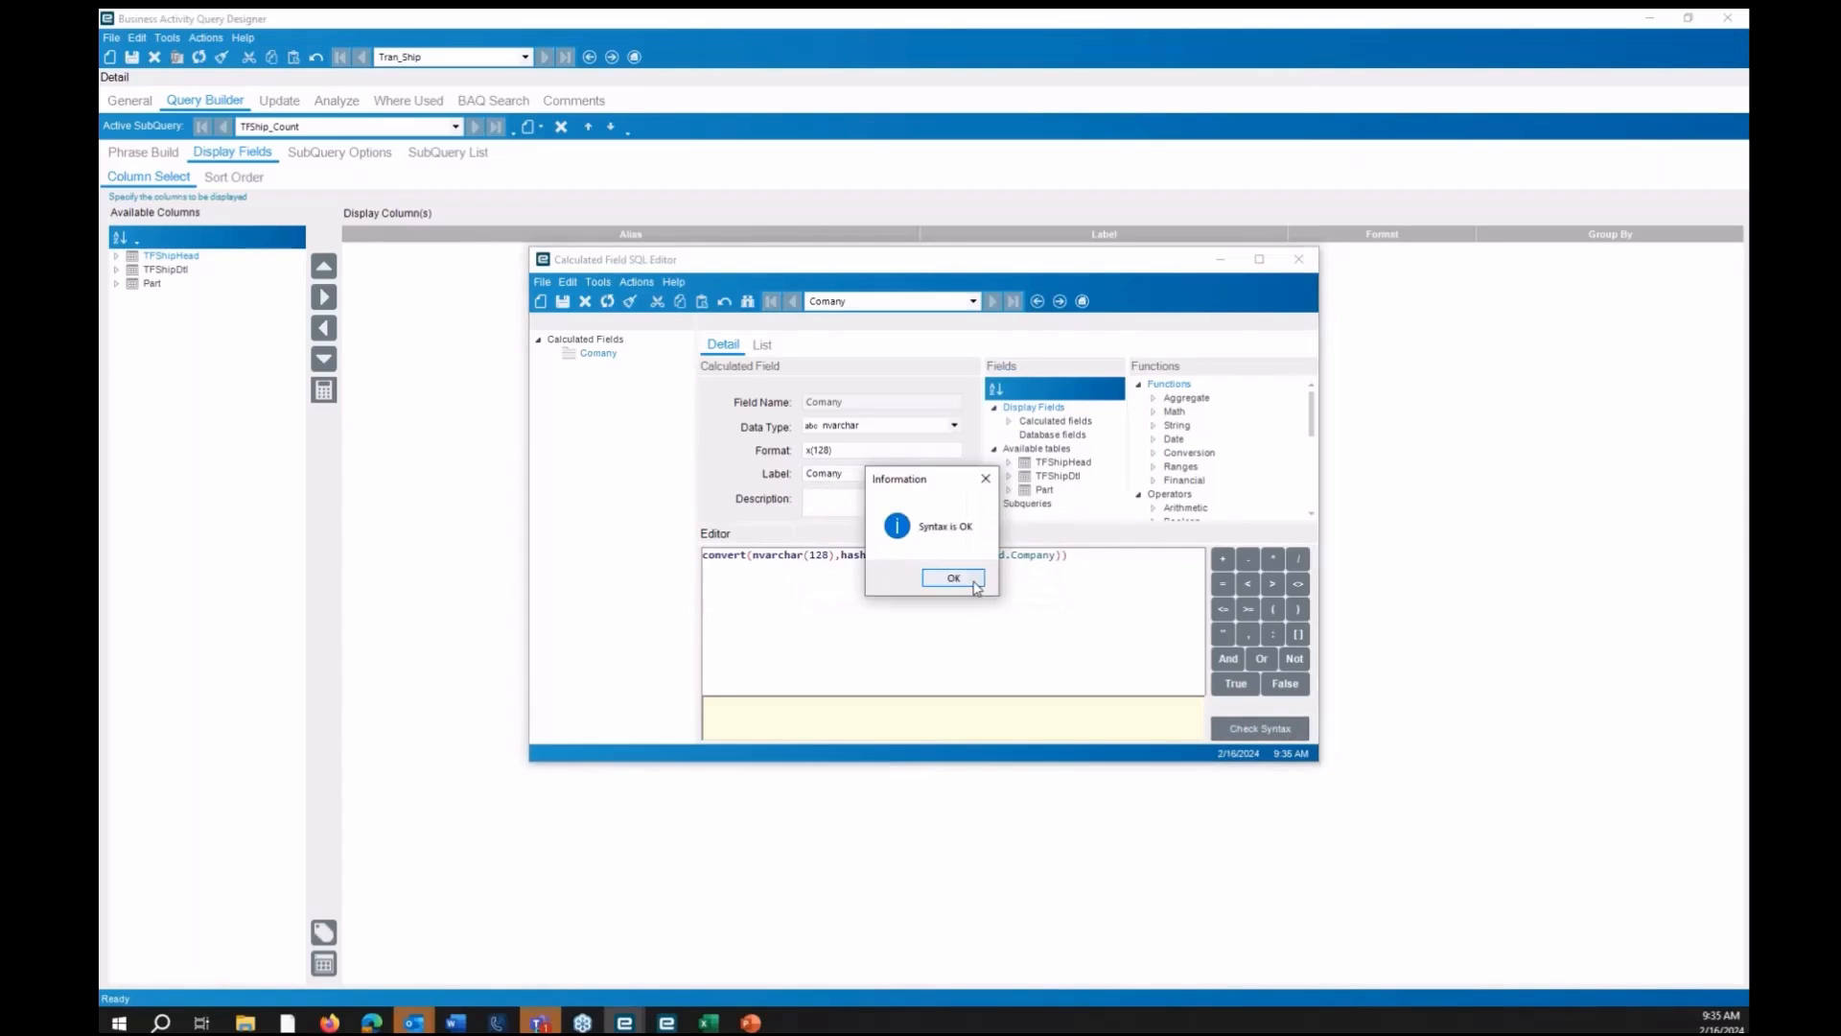
click(974, 579)
Copy the Comany expression and add a second calculated field named Plant with data type nvarchar and format x(128)
drag(1081, 560, 592, 559)
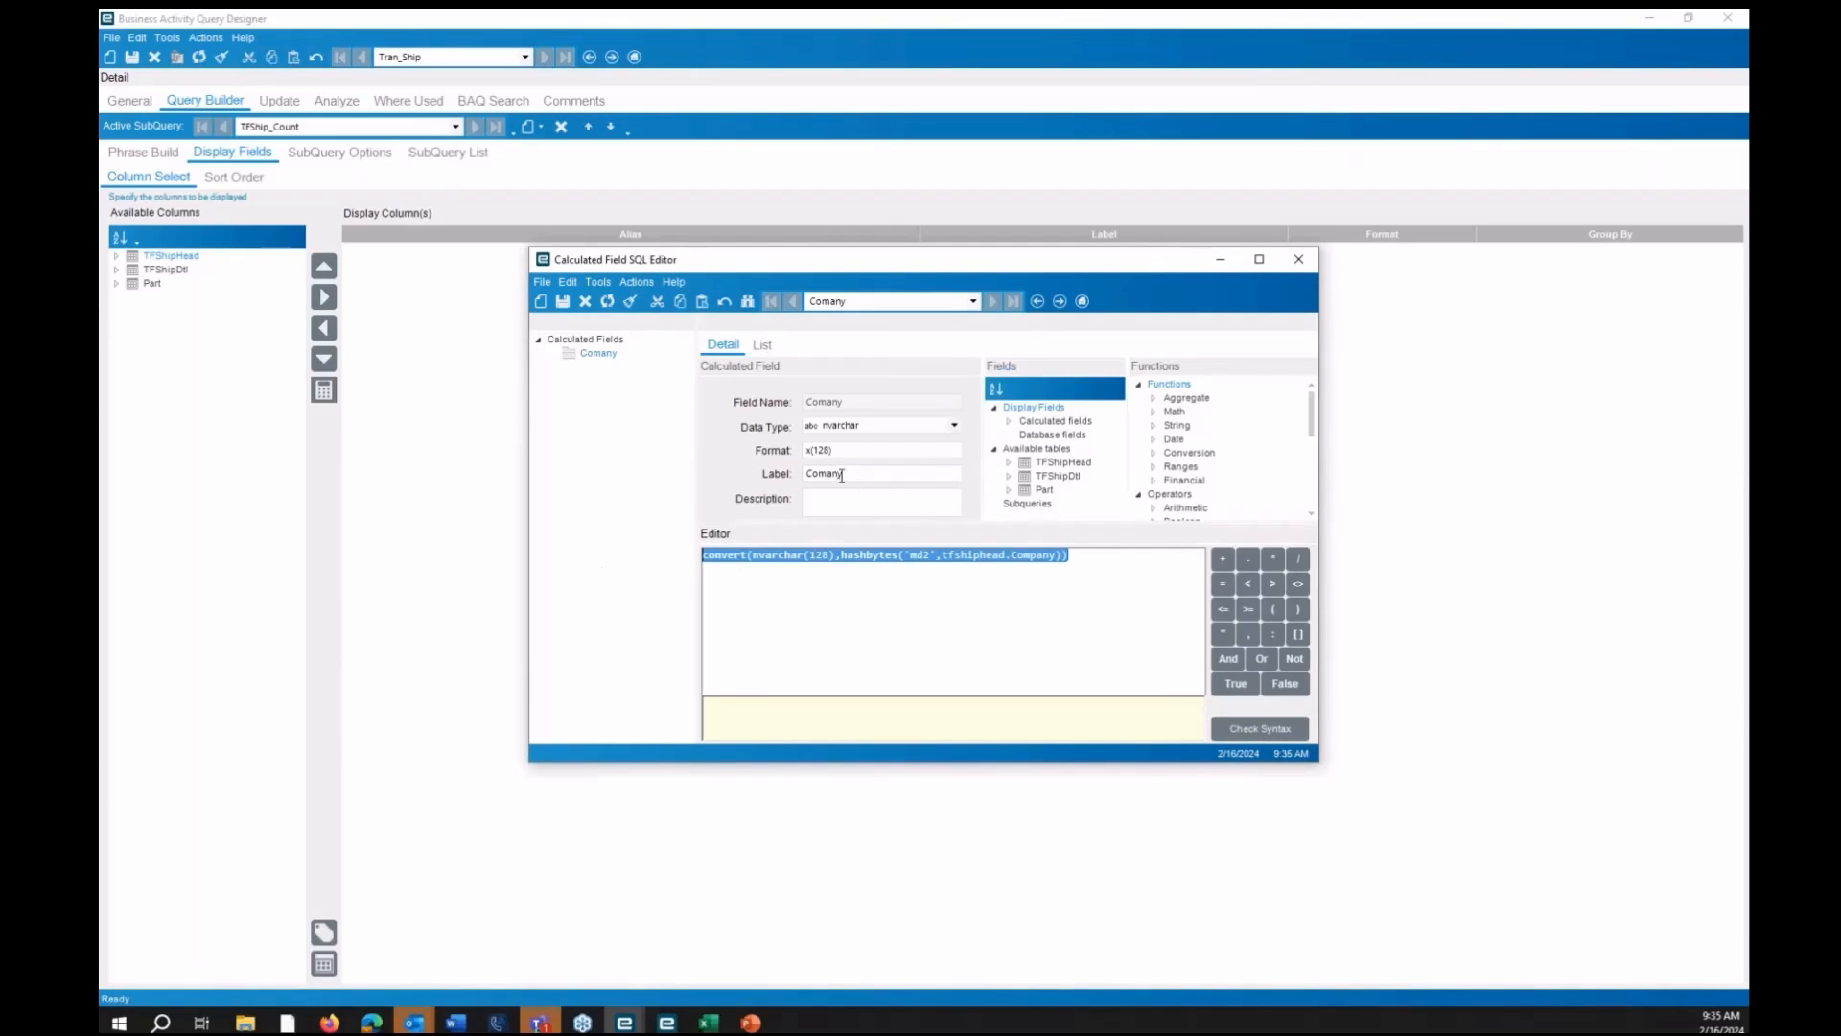
click(540, 302)
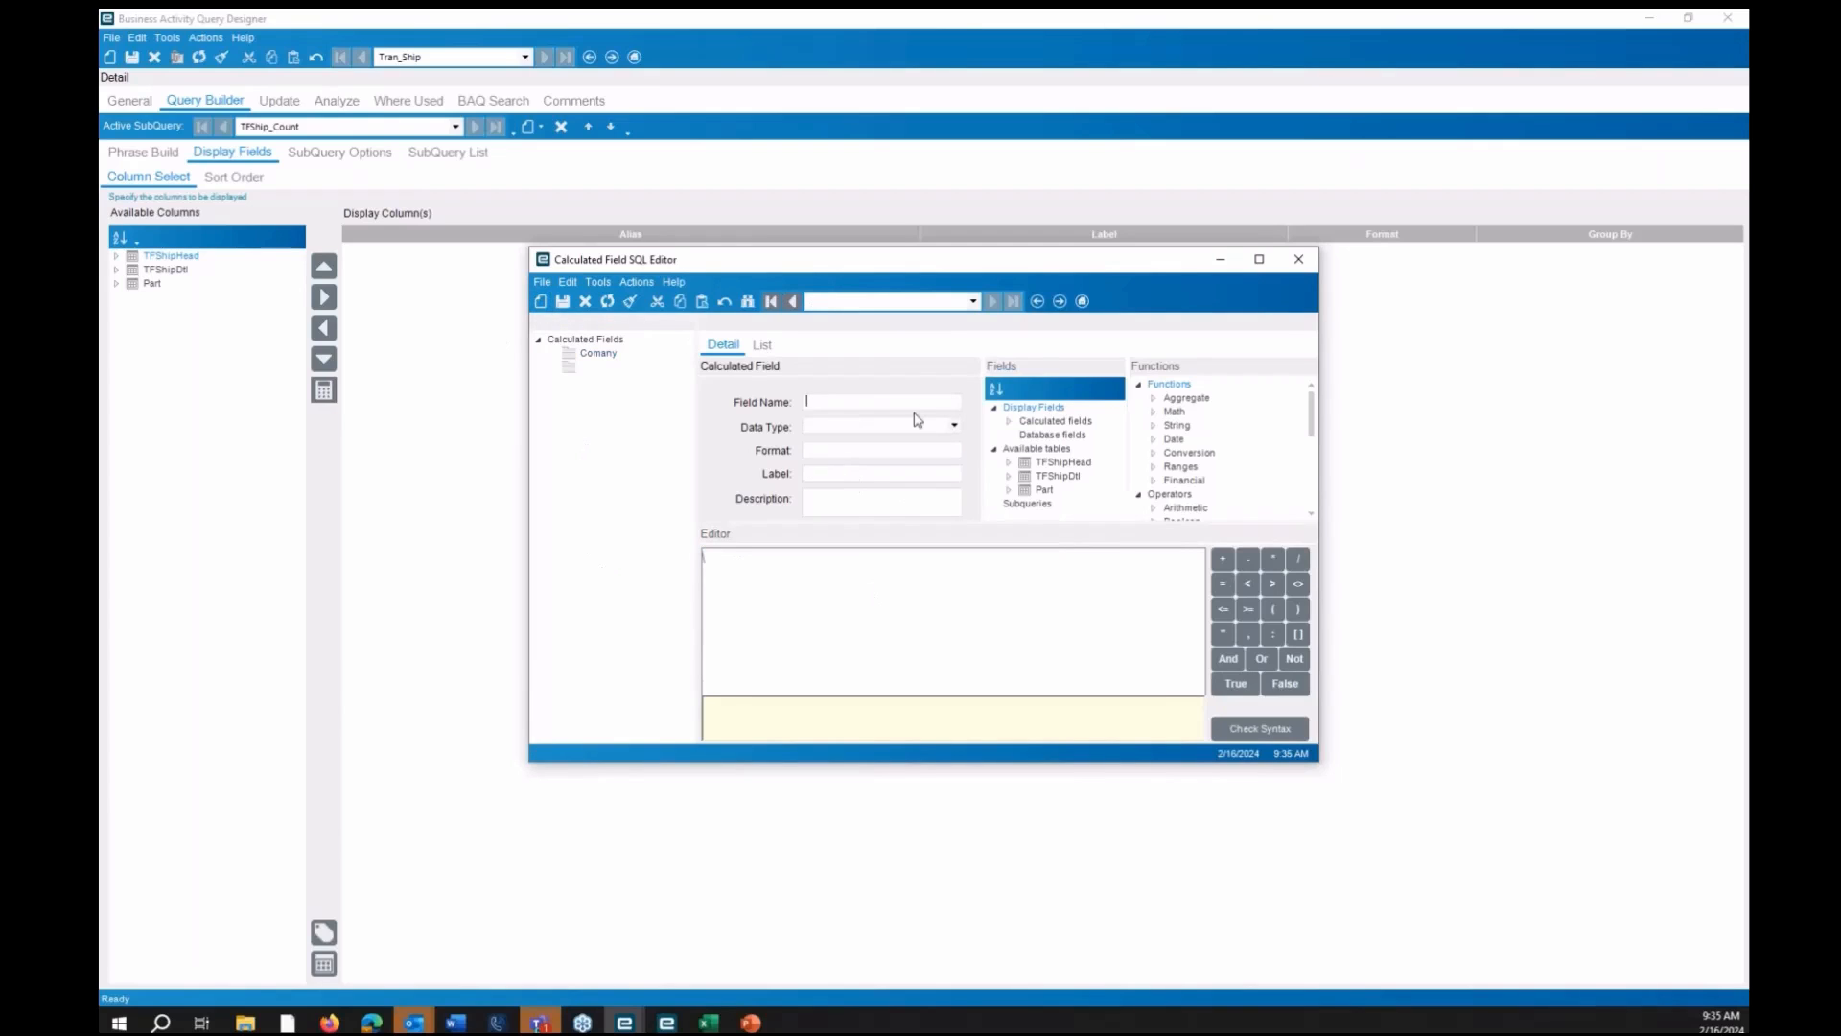
text(Plant)
key(Tab)
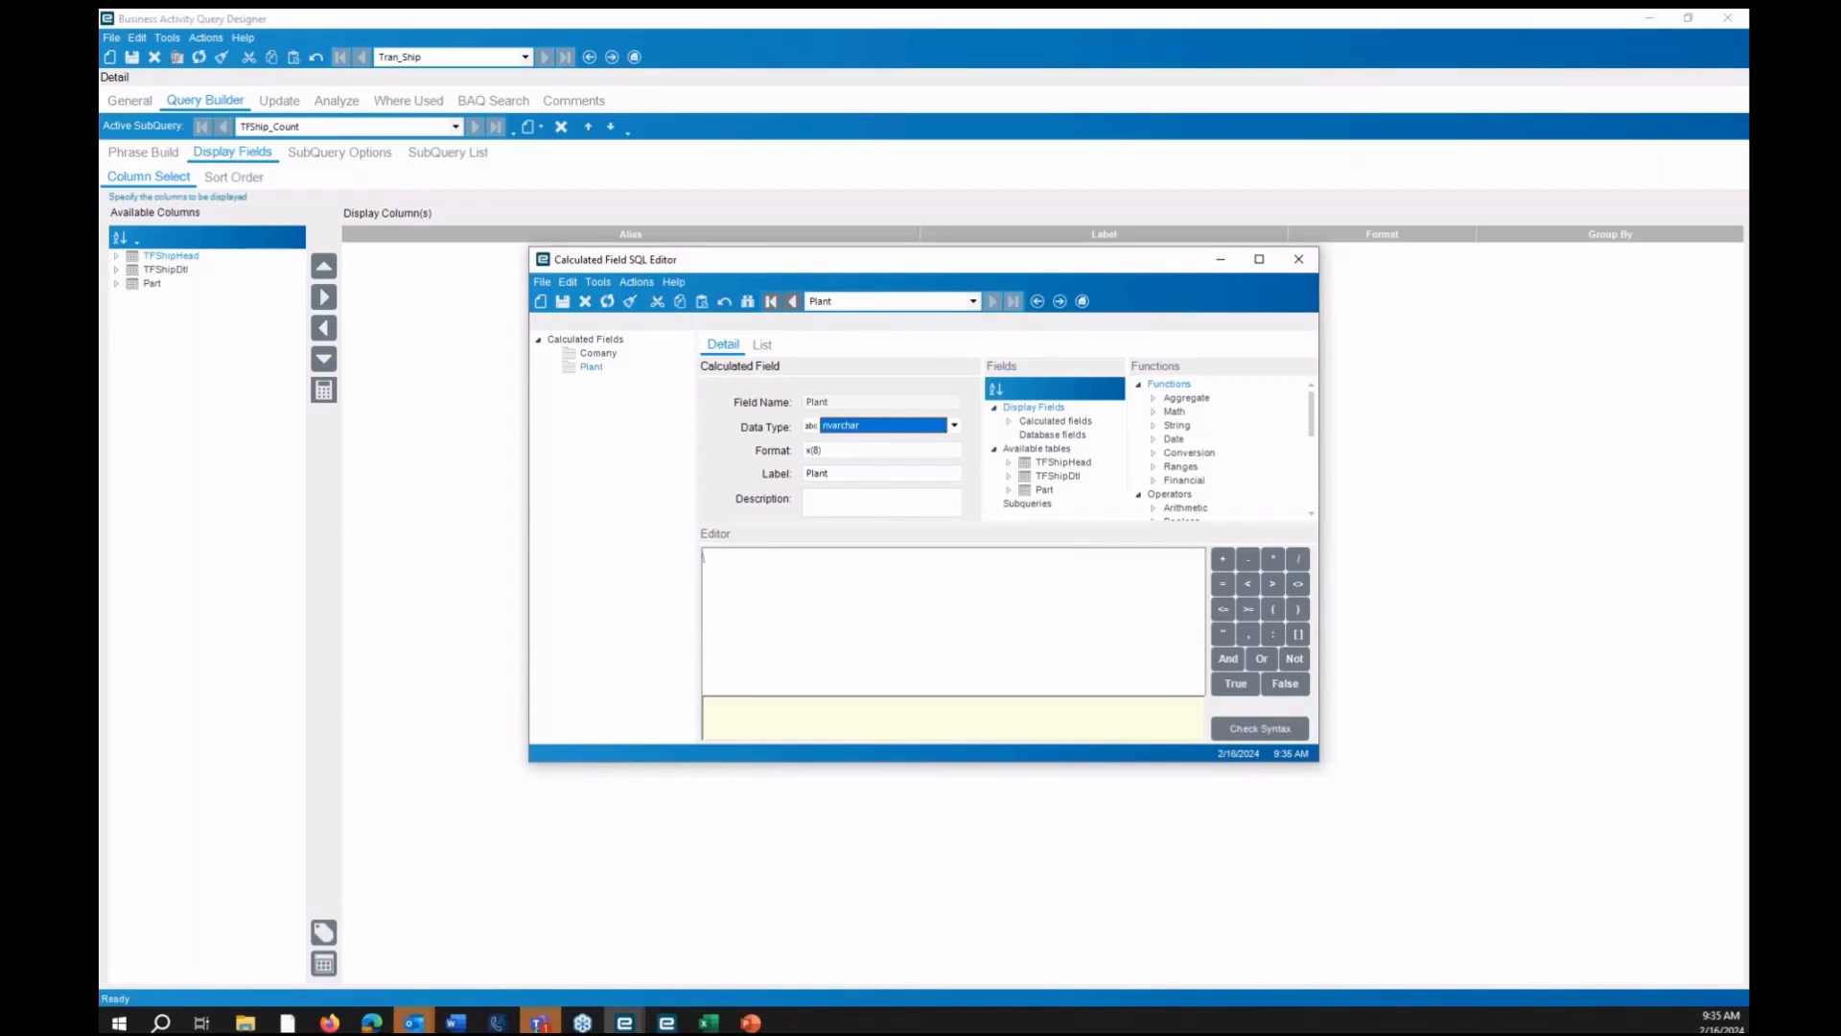
key(Tab)
text(x(128))
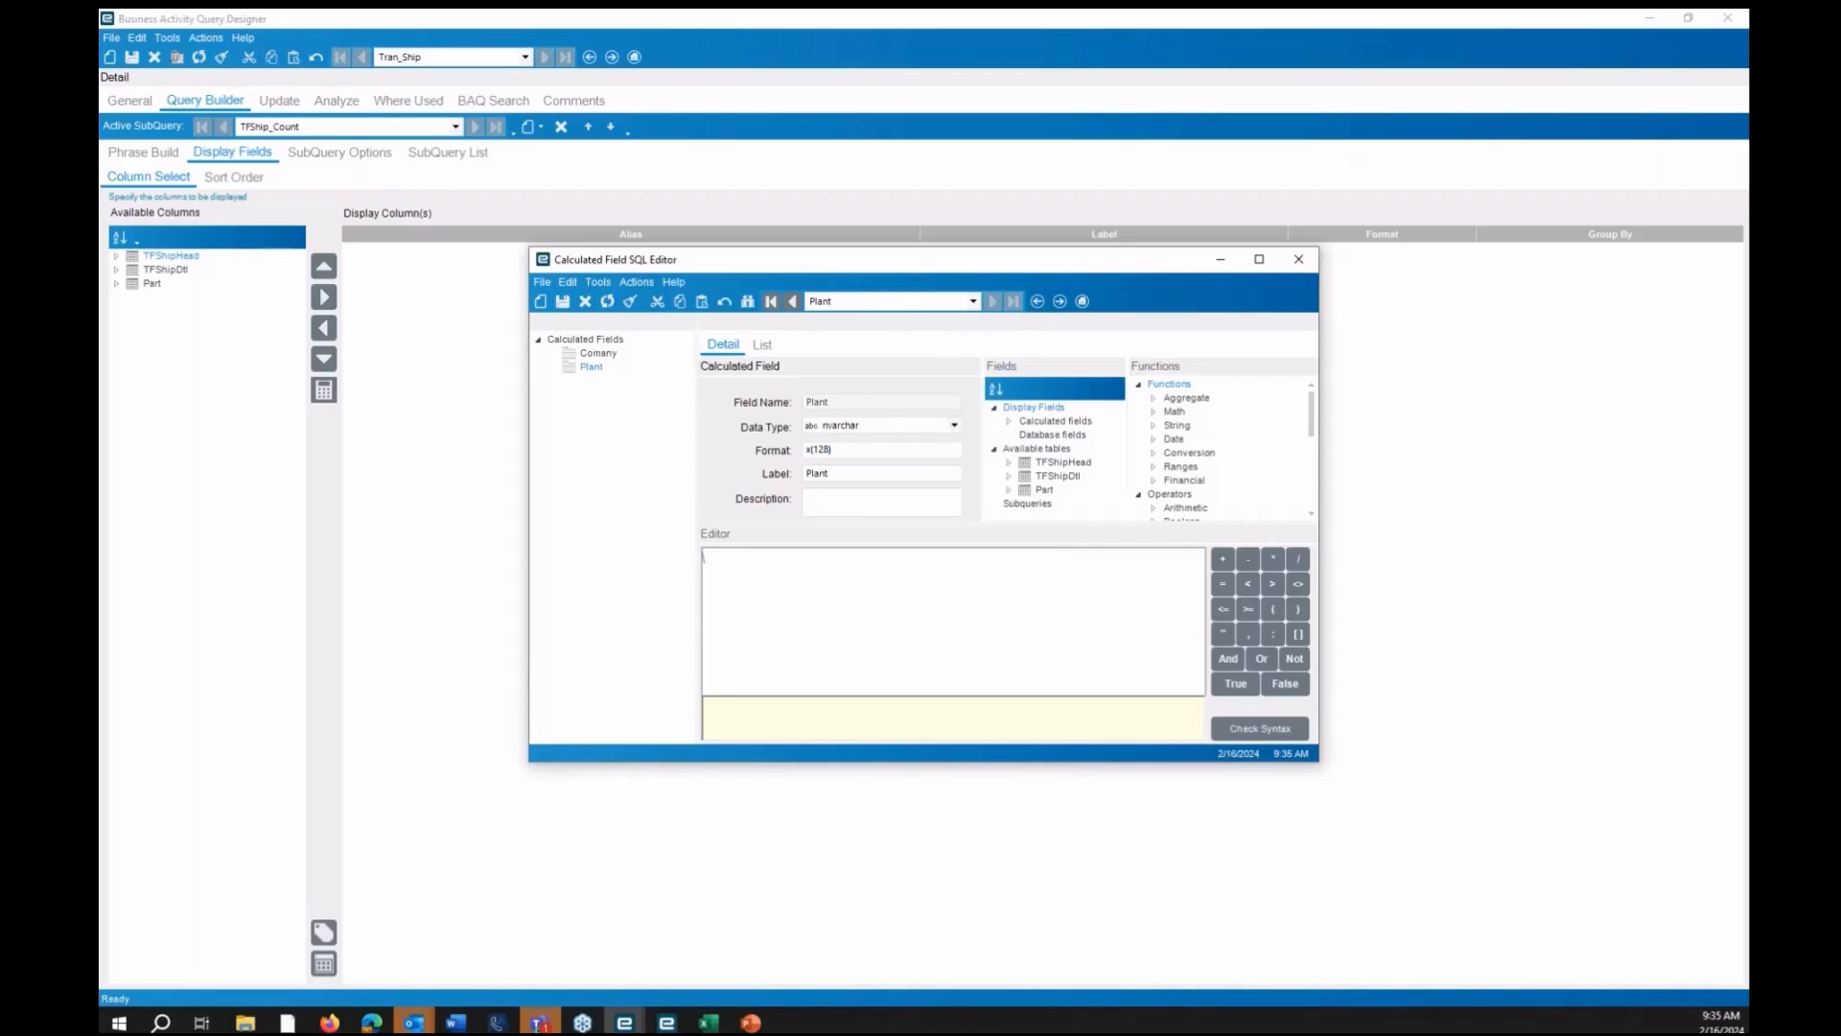
Complete the Plant expression as convert(nvarchar(128),hashbytes('md2',tfshiphead.plant)) and copy it
click(909, 591)
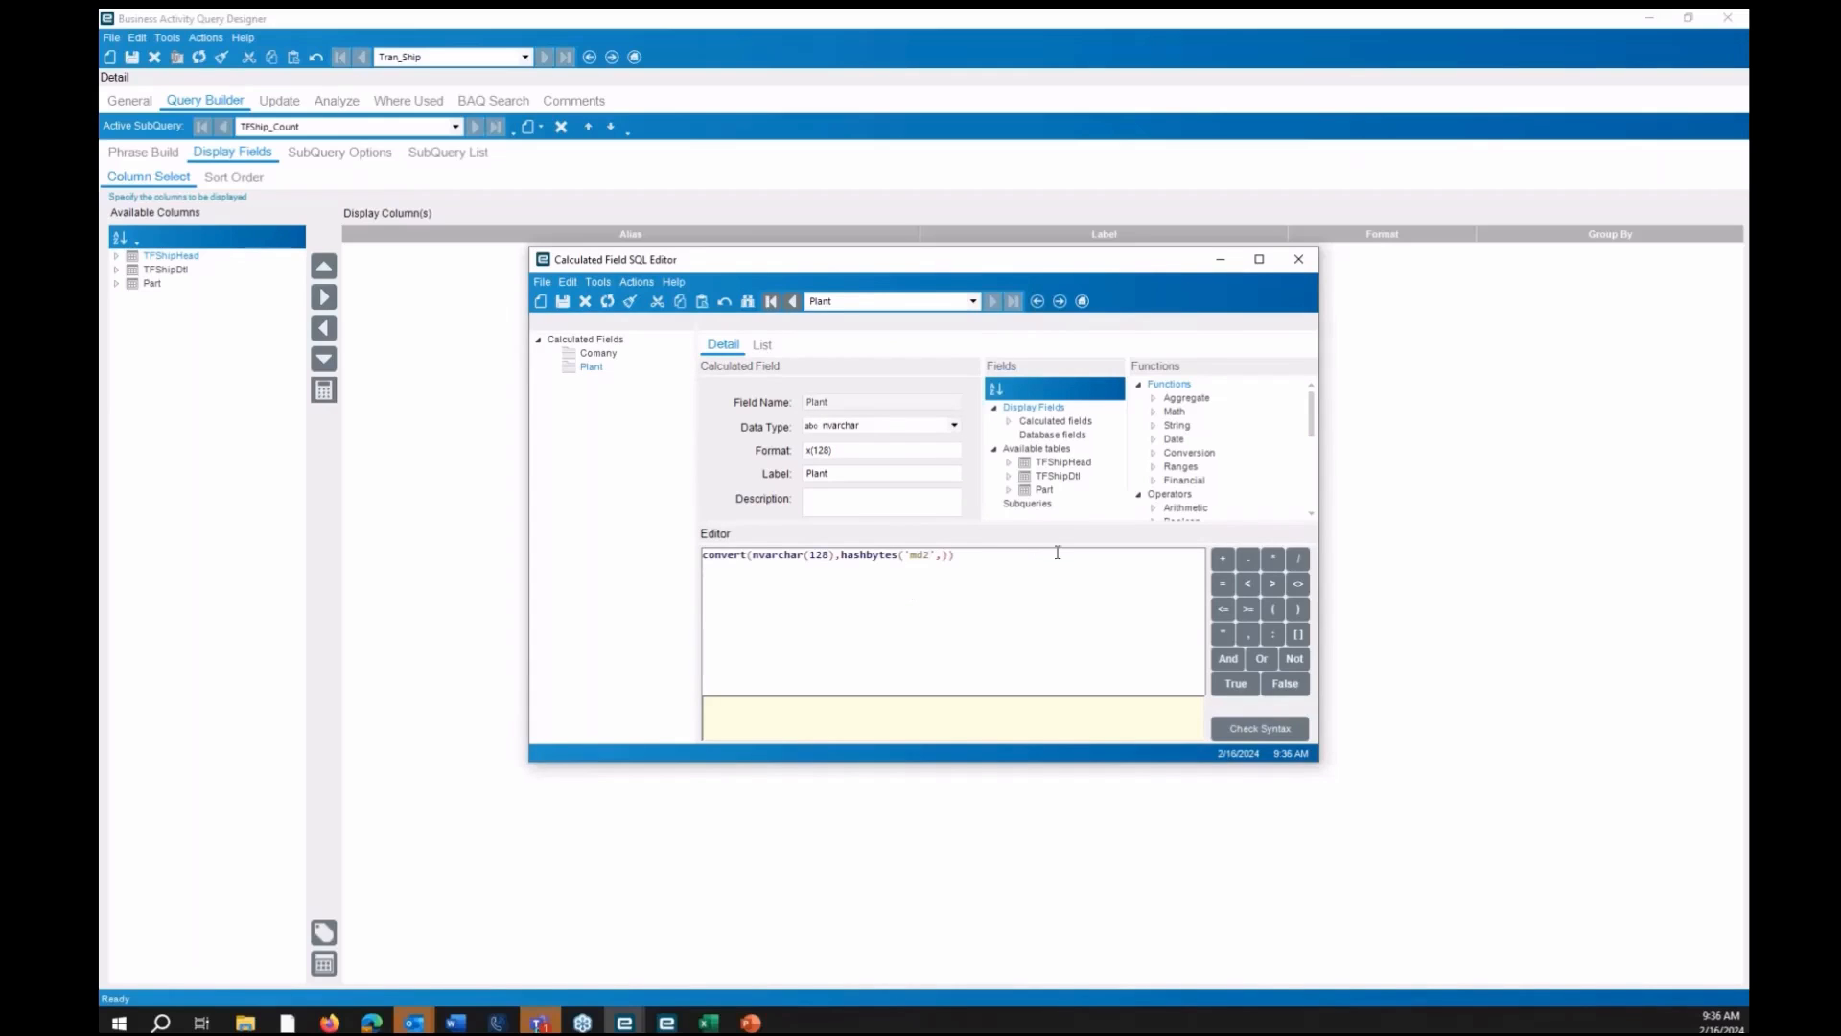
text(tfshiphead.plant)
key(ctrl+a)
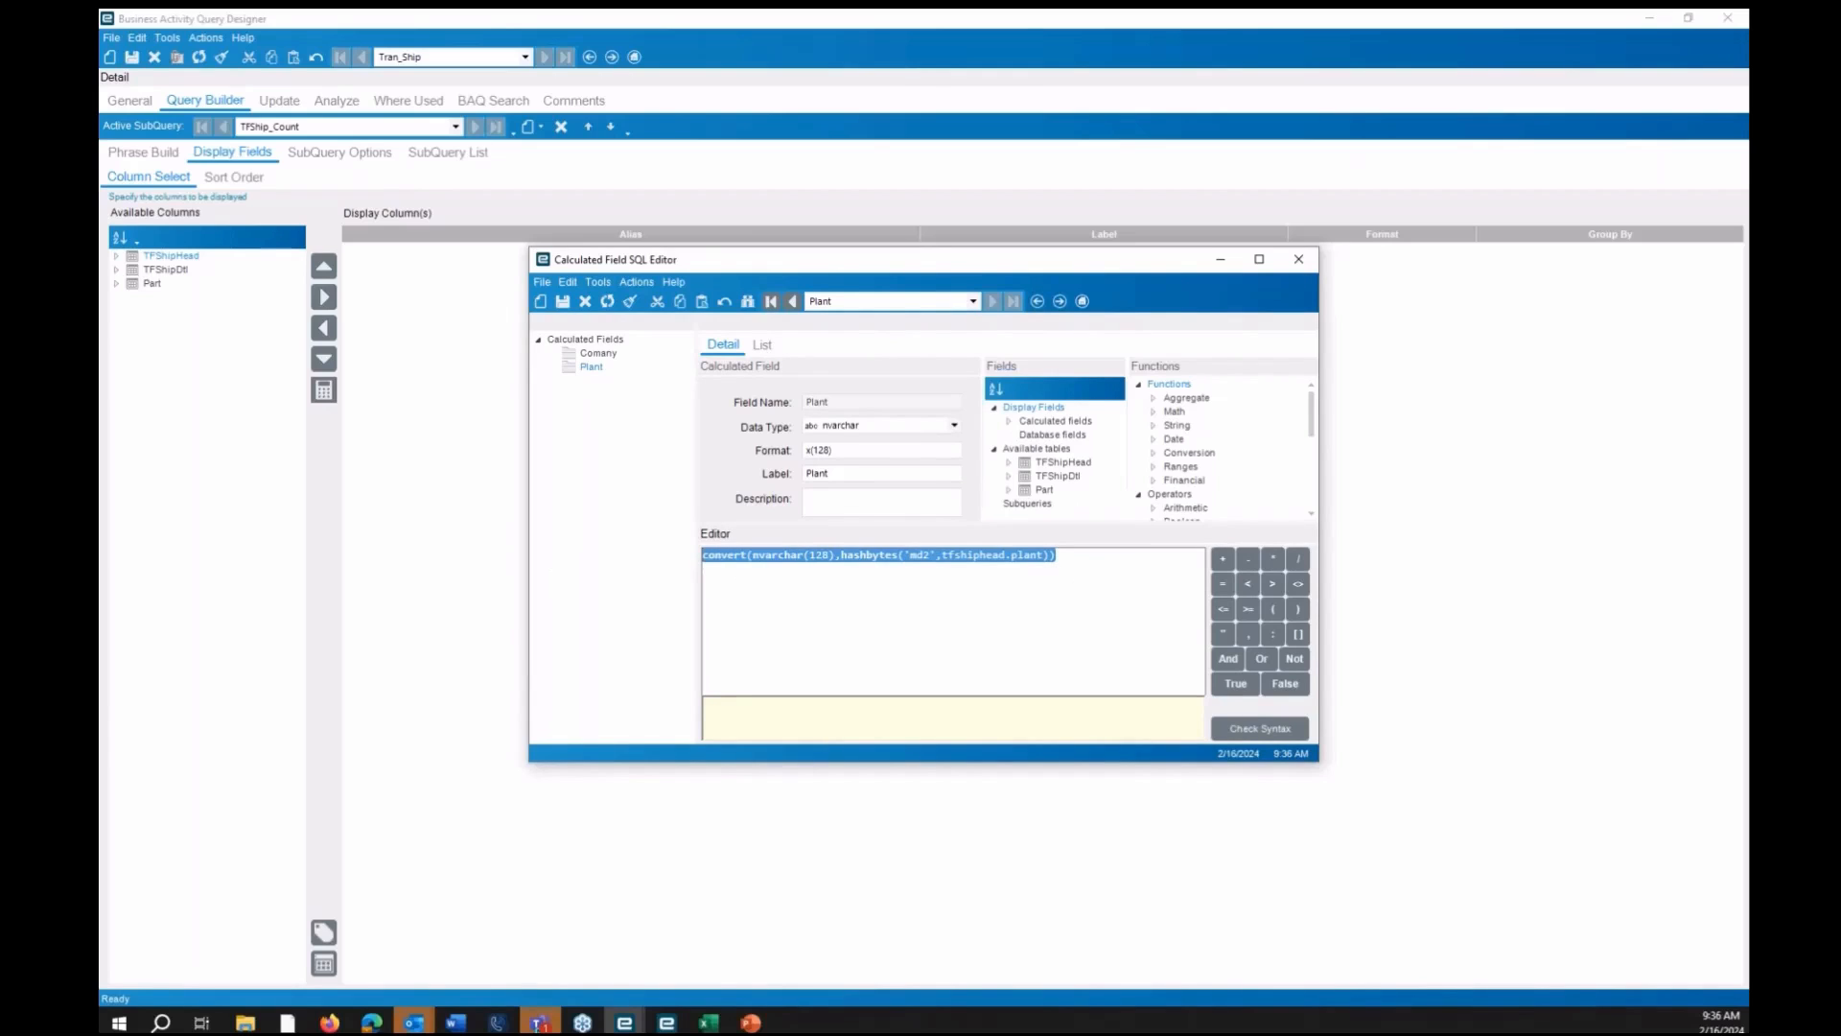
Add a calculated field ToPlant, data type nvarchar, format x(128), with the expression convert(nvarchar(128),hashbytes('md2',tfshiphead.ToPlant))
click(540, 301)
text(To)
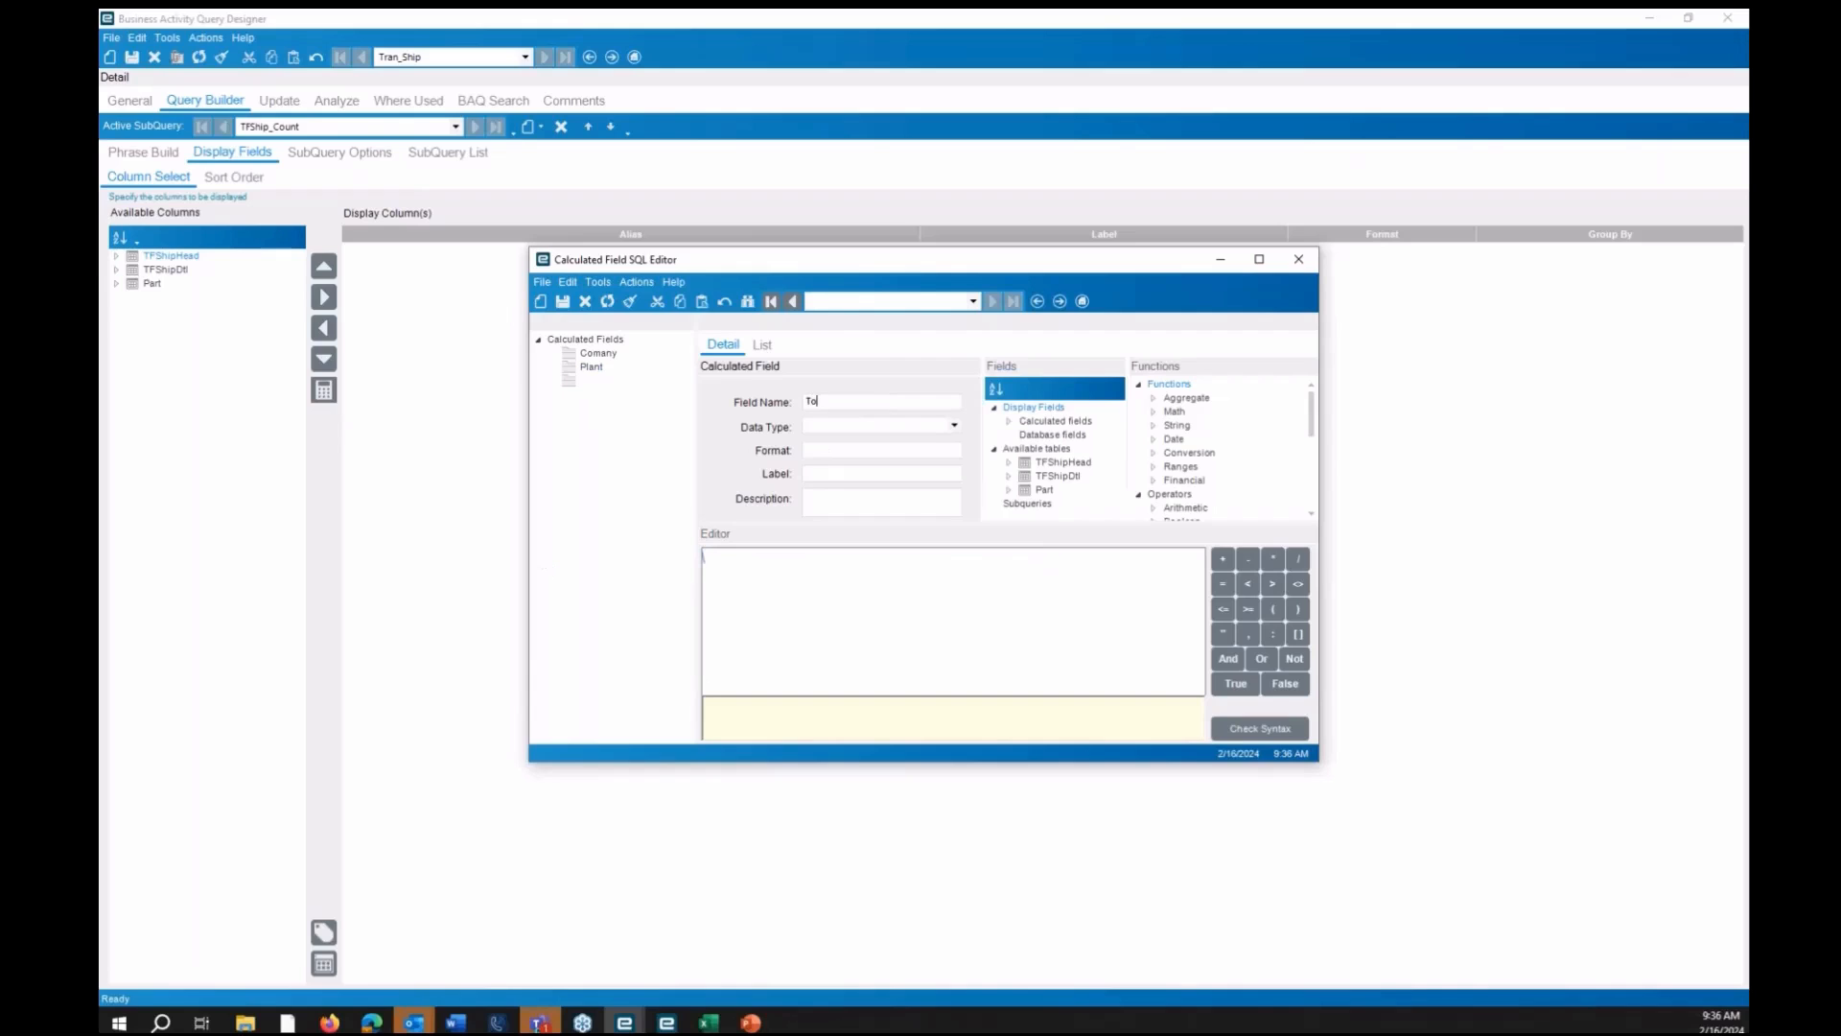
text(Plant)
key(Tab)
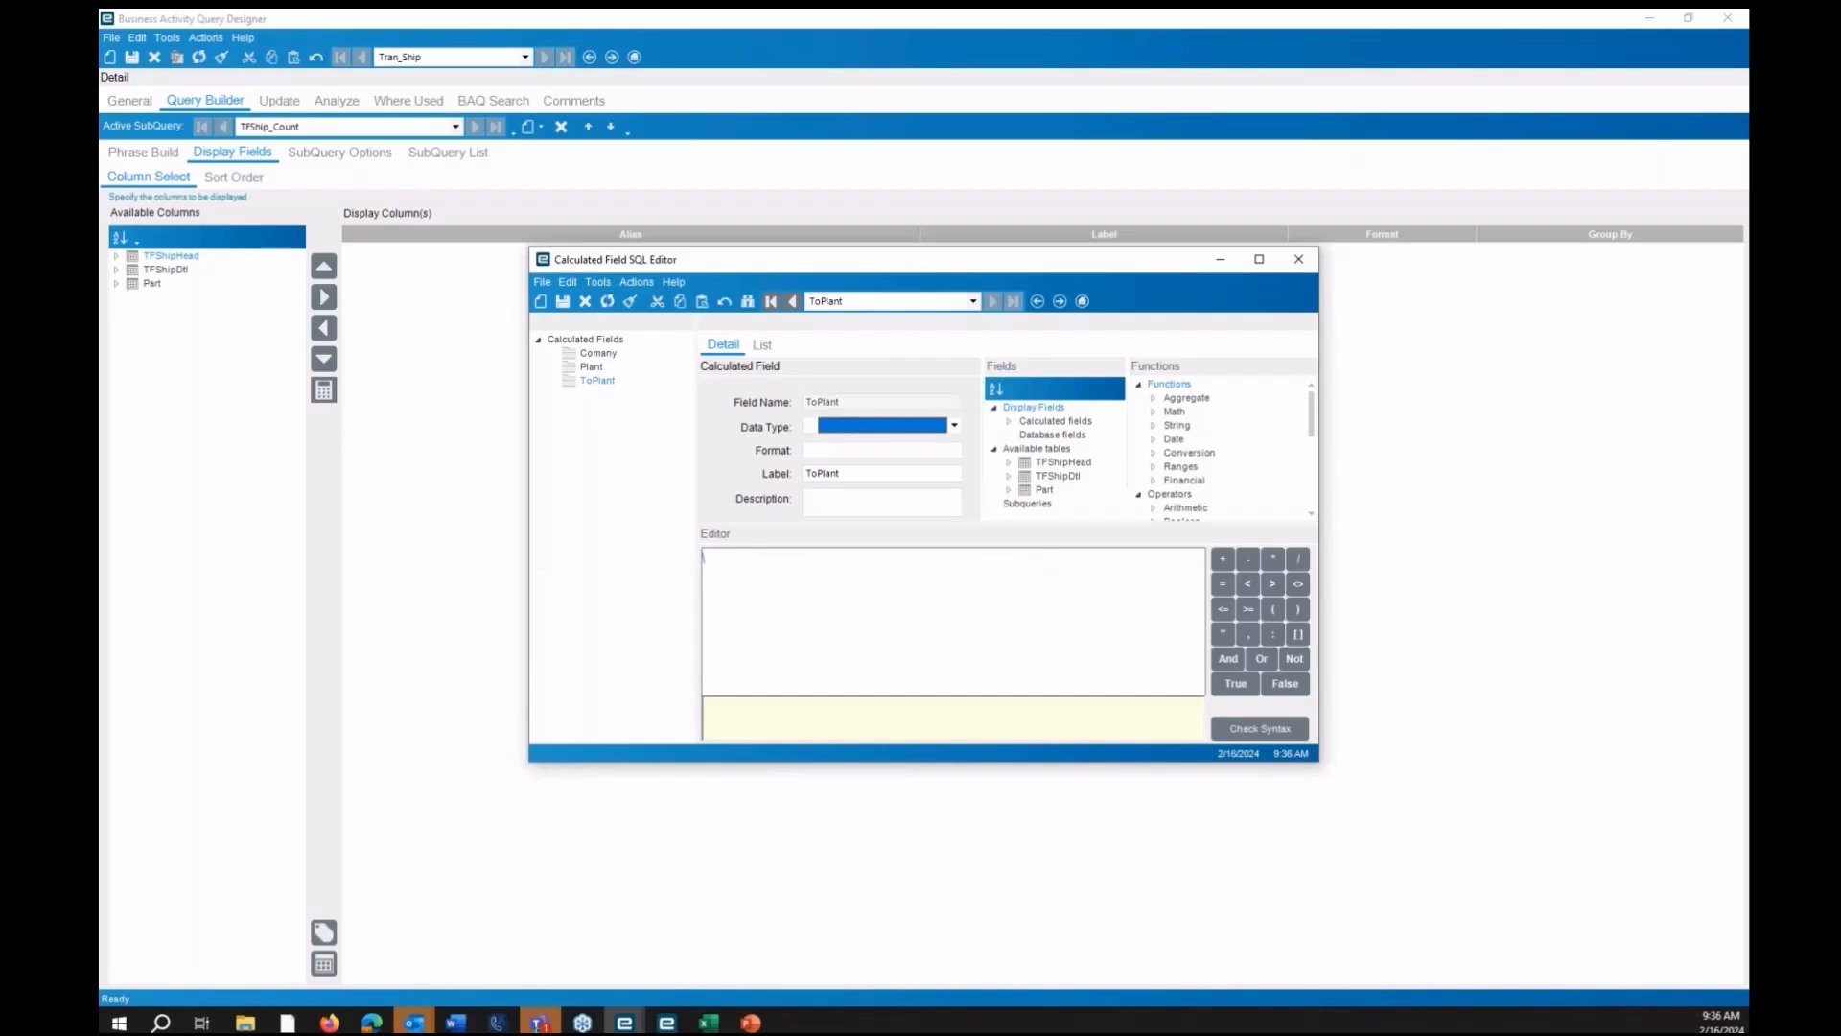
key(Tab)
key(Left)
text(convert(nvarchar(128),hashbytes('md2',tfshiphead.ToPlant)))
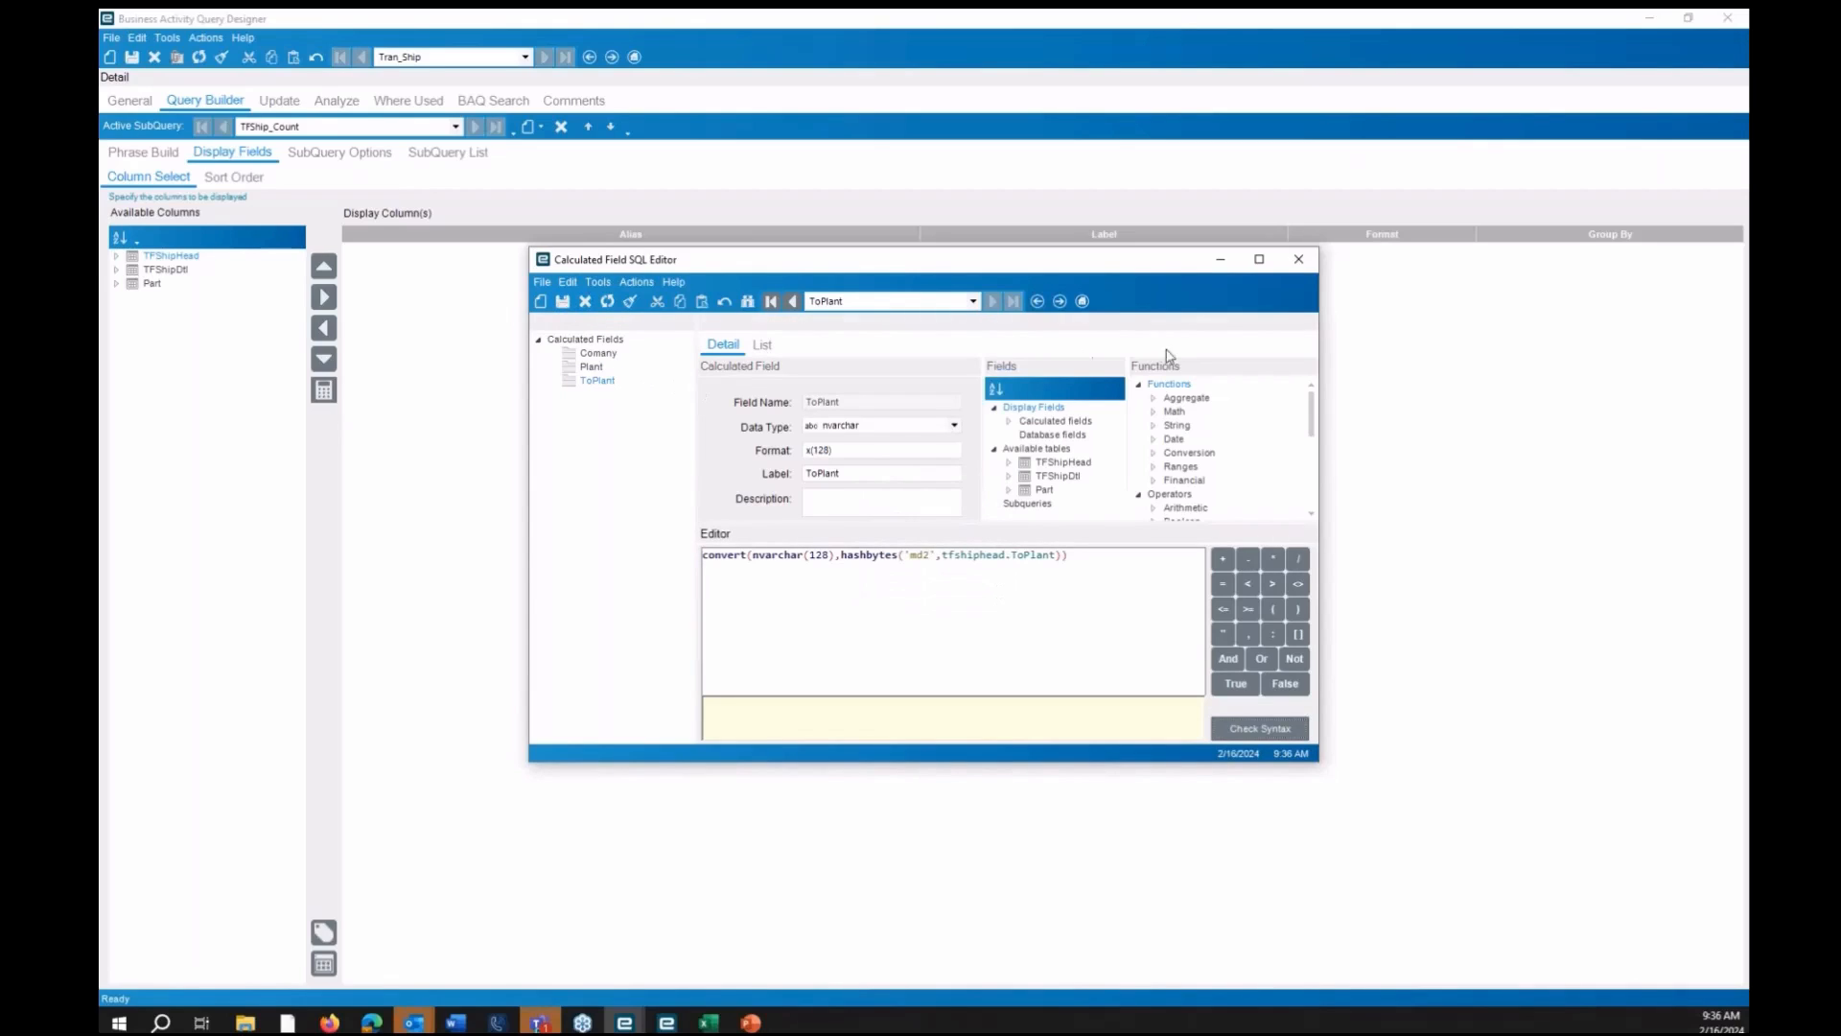
Add a calculated field named Week with data type int and its default format
key(ctrl+n)
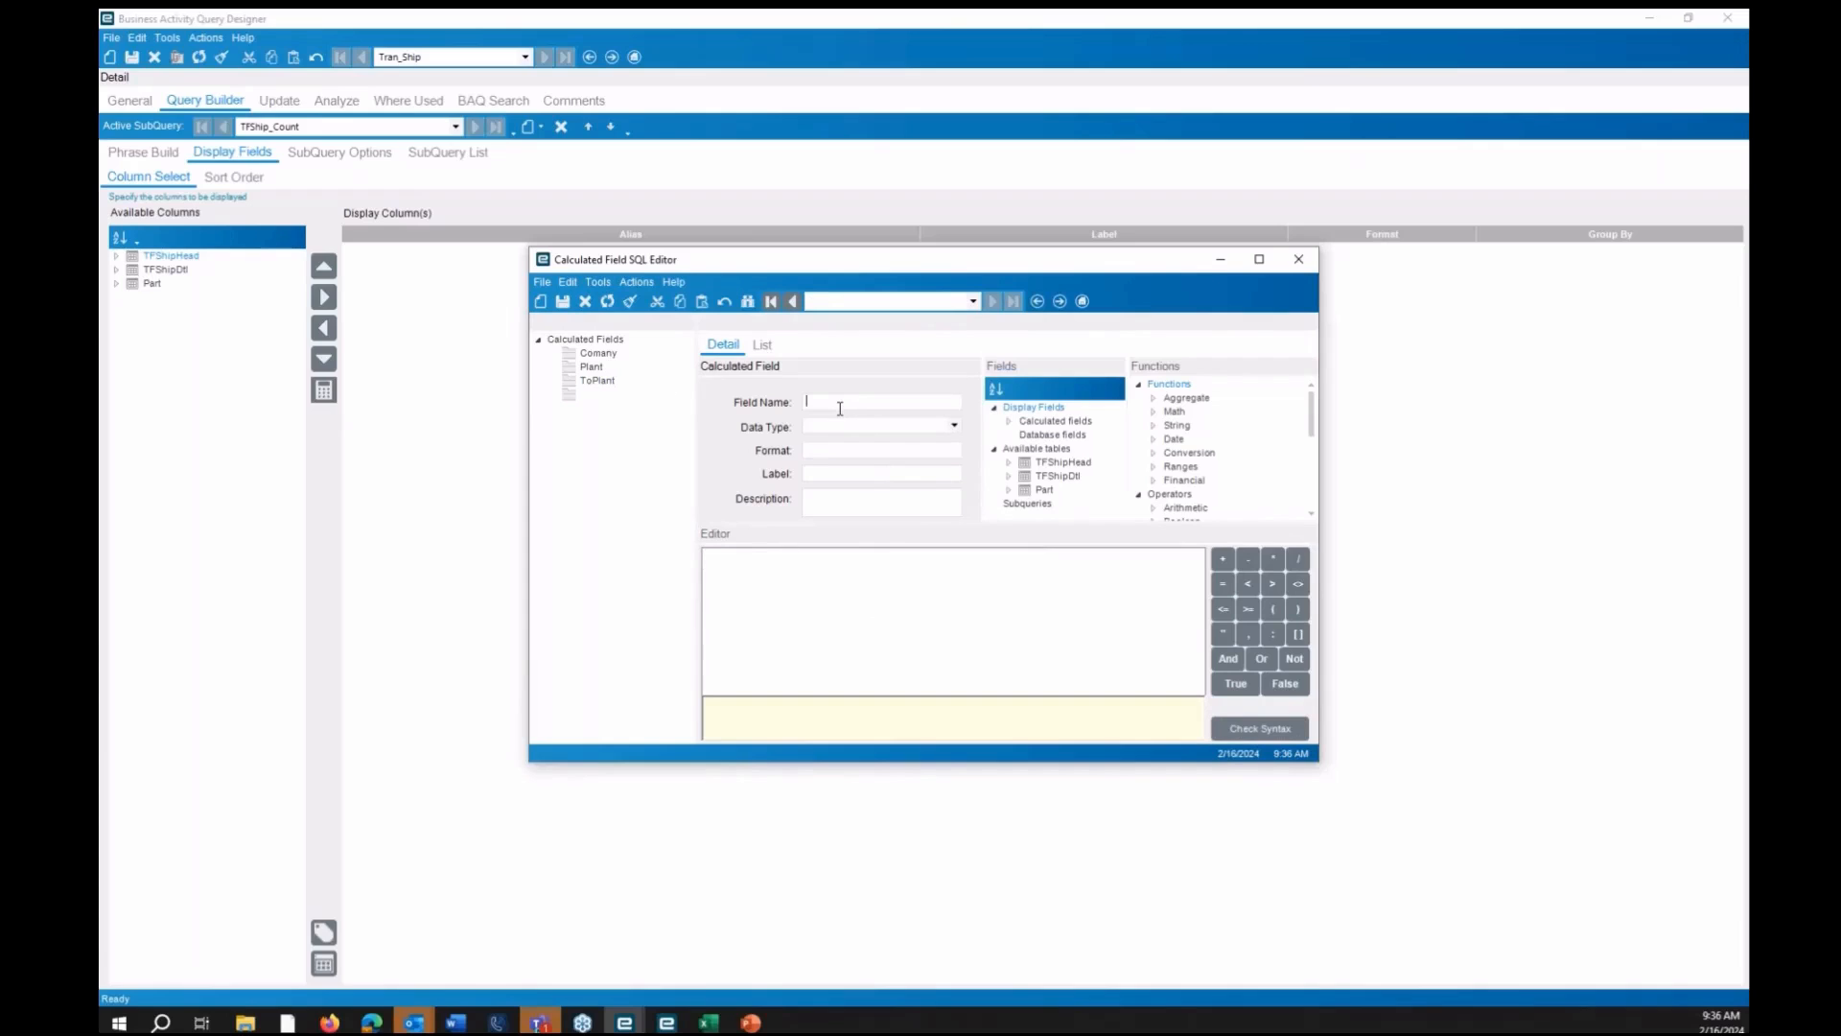
text(Week)
key(Tab)
text(i)
key(Tab)
click(867, 580)
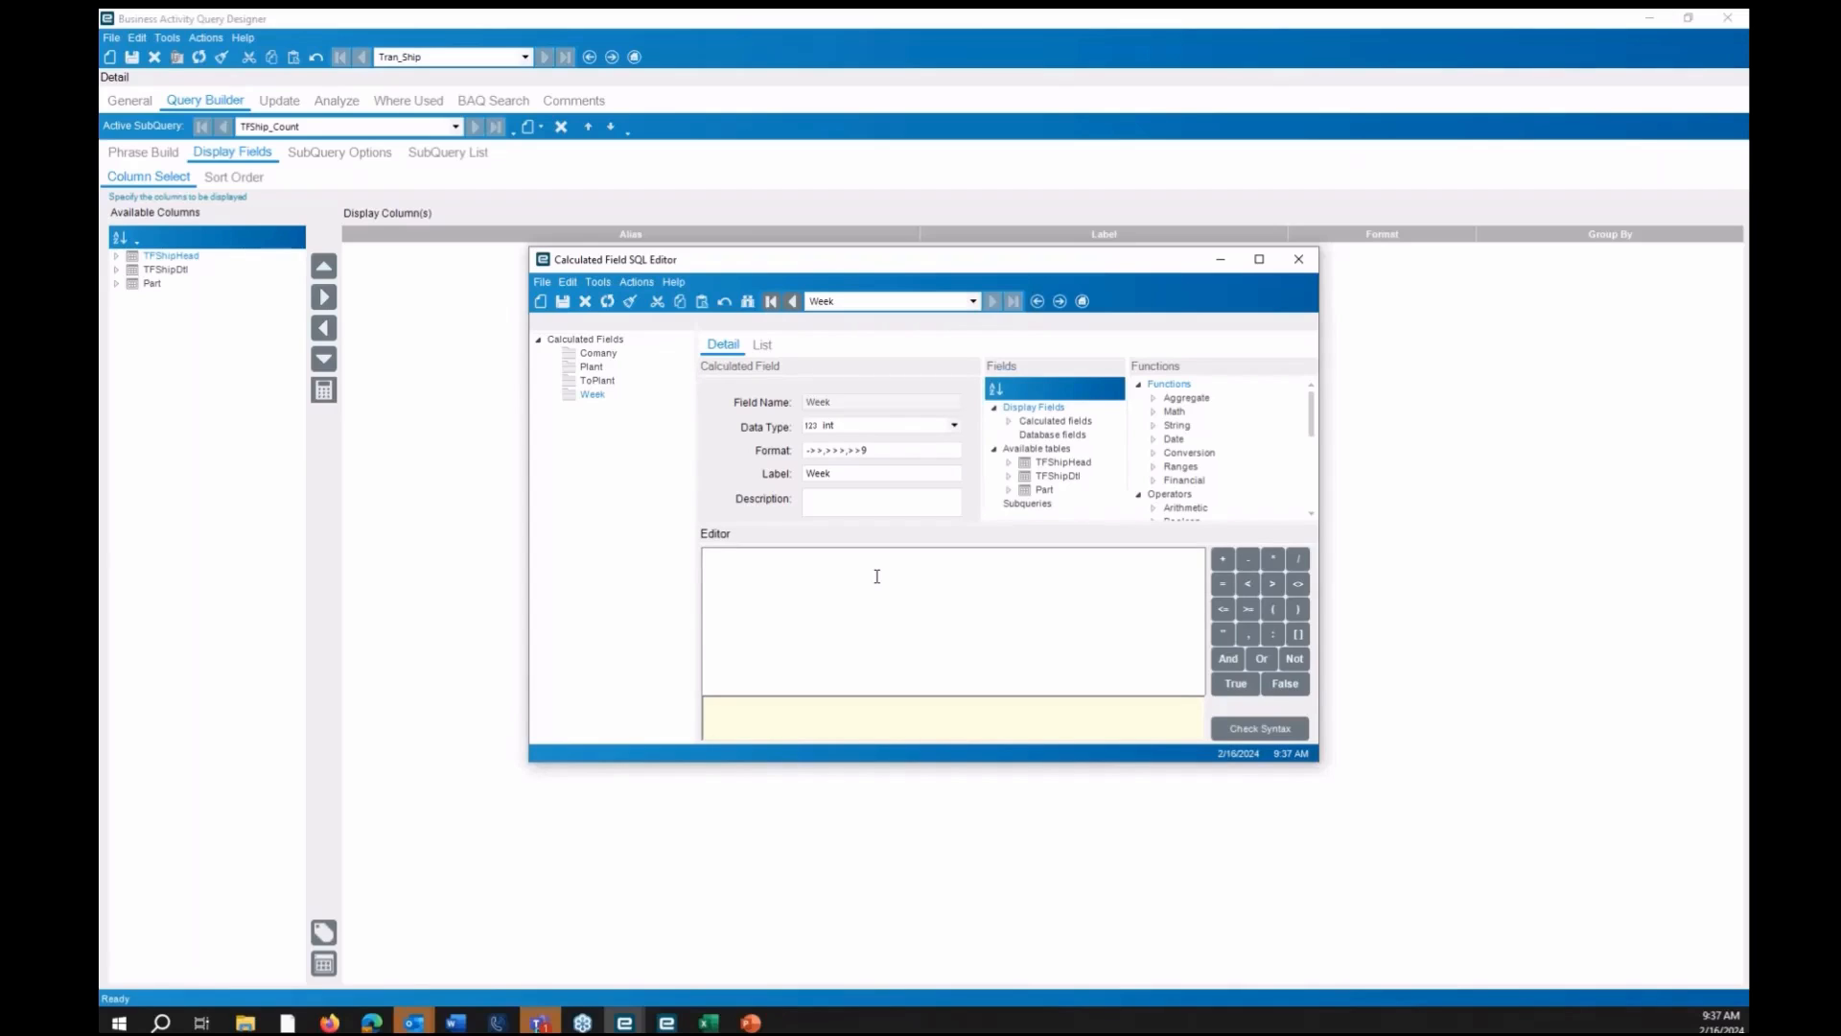
Start the Week expression with case and the line when datediff(ww, Constants.today, TfShipHead.ShipDate) < -52 -53
text(case)
key(Return)
text(when datediff()
key(BackSpace)
text(diff(ww,constanst,.t)
key(BackSpace)
key(BackSpace)
key(BackSpace)
text(.today, TfShipHead)
text(.ShipDate) < -)
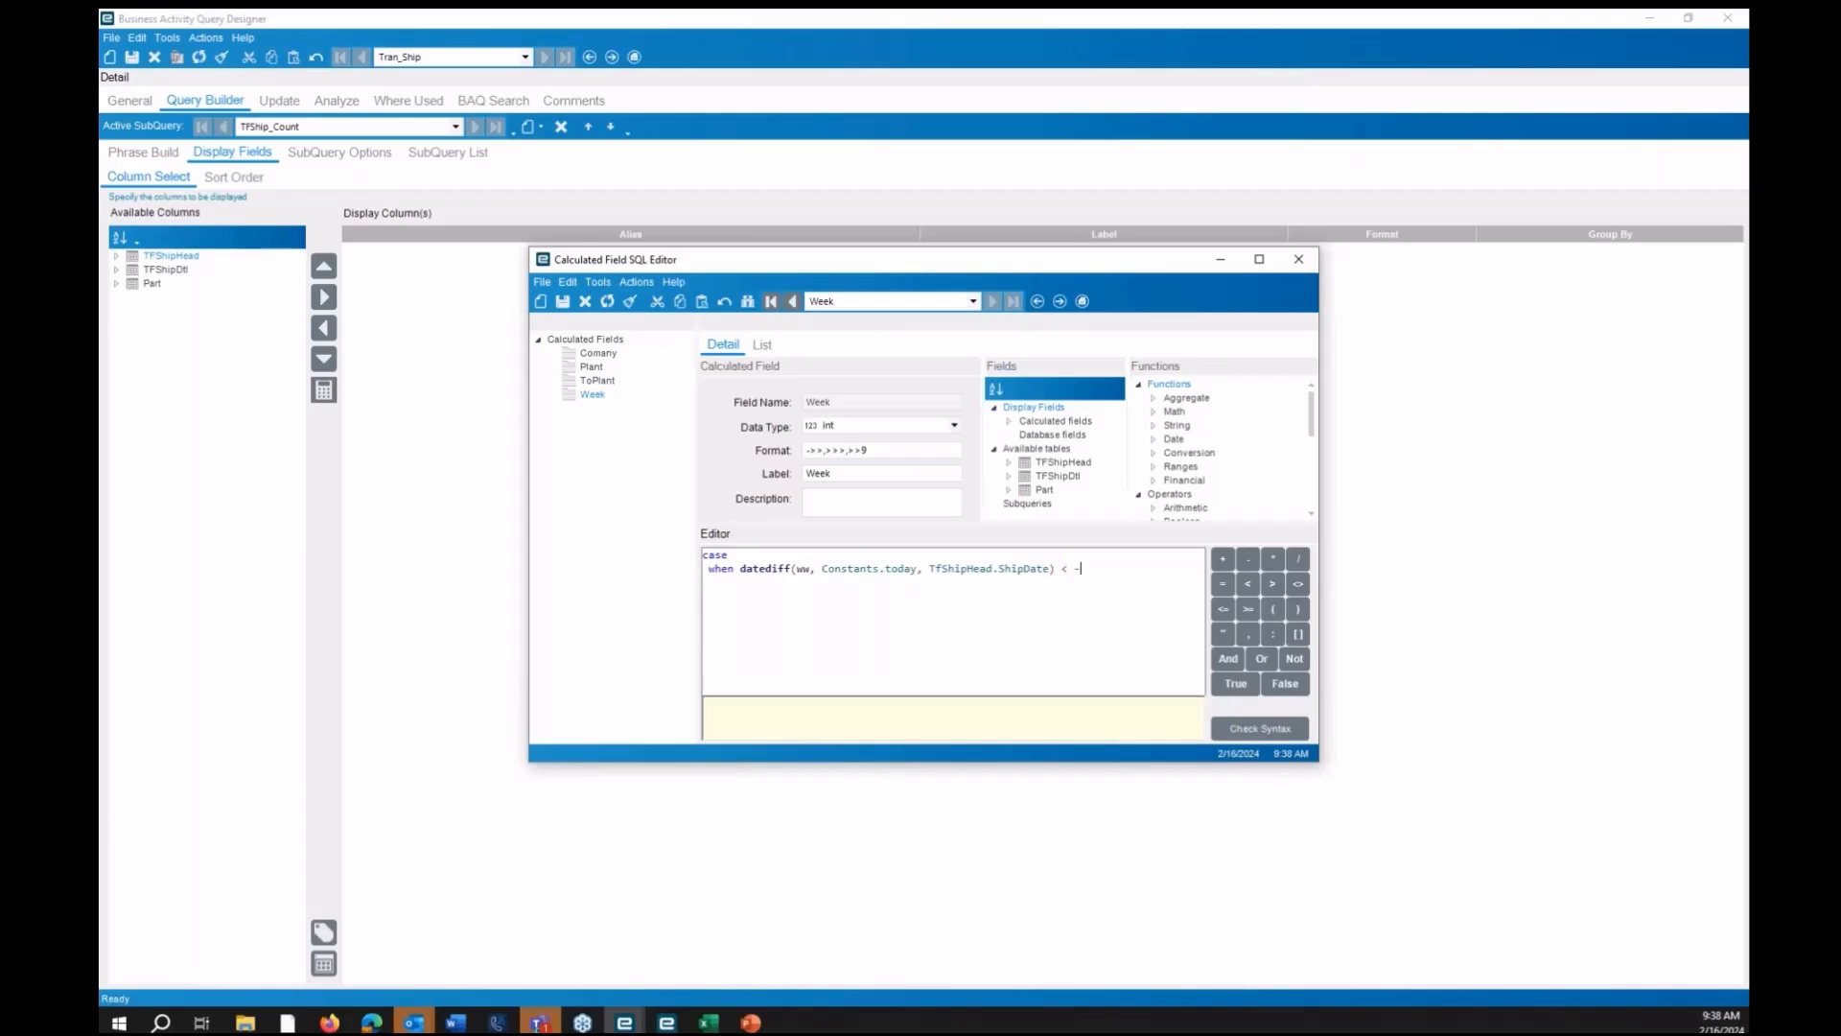
text(52)
text(-53)
Finish the Week expression with else datediff(ww, Constants.today, TfShipHead.ShipDate) and end, and check its syntax
key(Return)
text(else)
text(datediff(ww, Constants.today, TfShipHead.ShipDate))
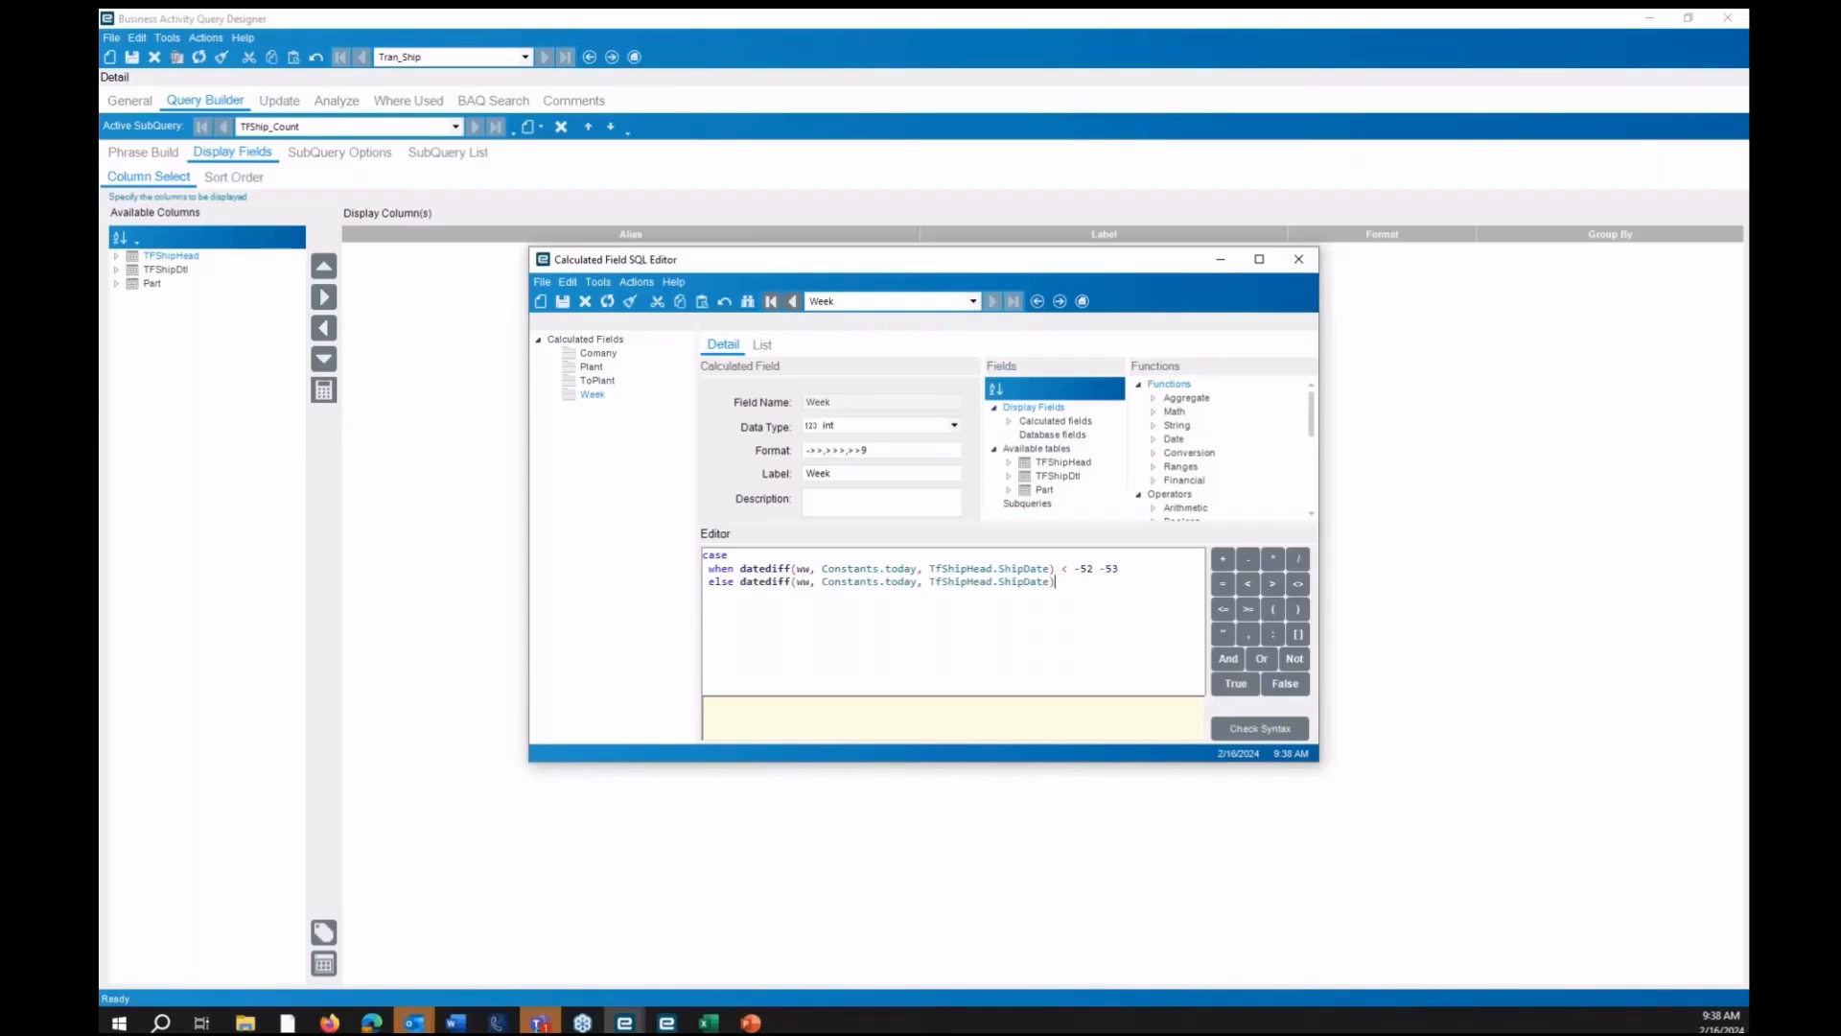
text(end)
click(1281, 729)
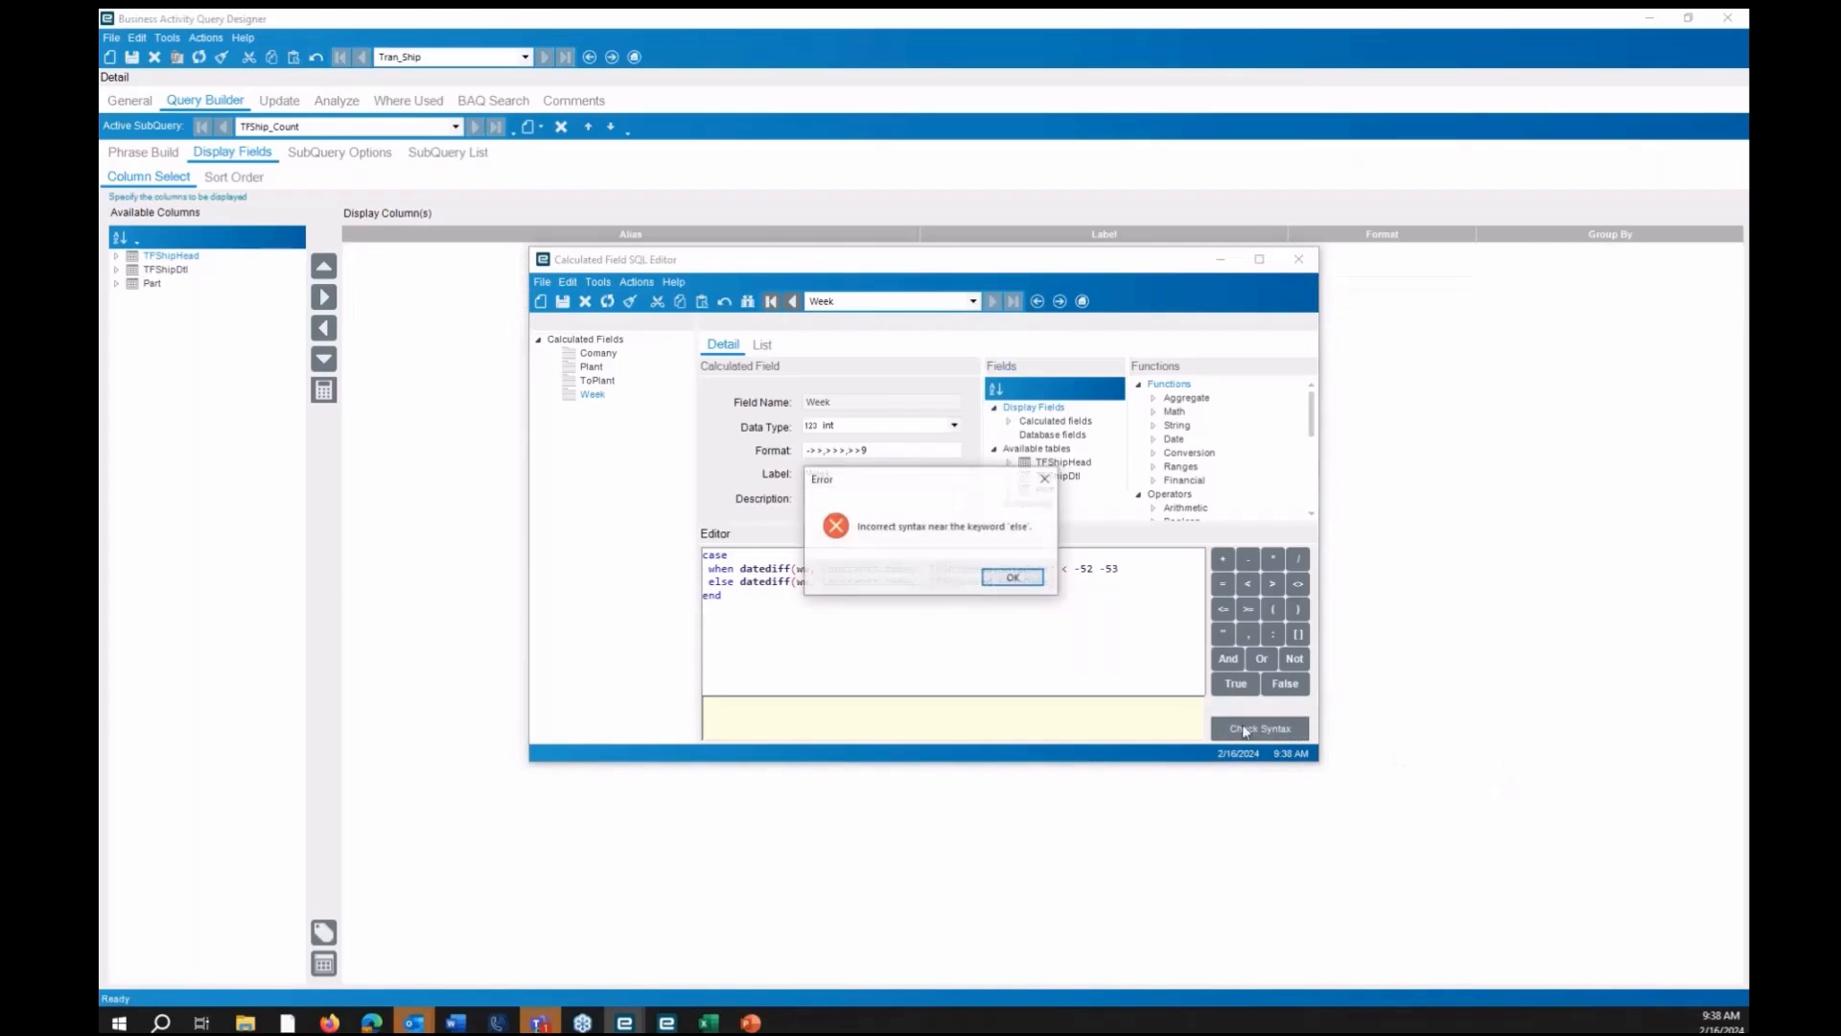
Try inserting then before the < sign in the Week expression and recheck its syntax
key(Return)
text(hen)
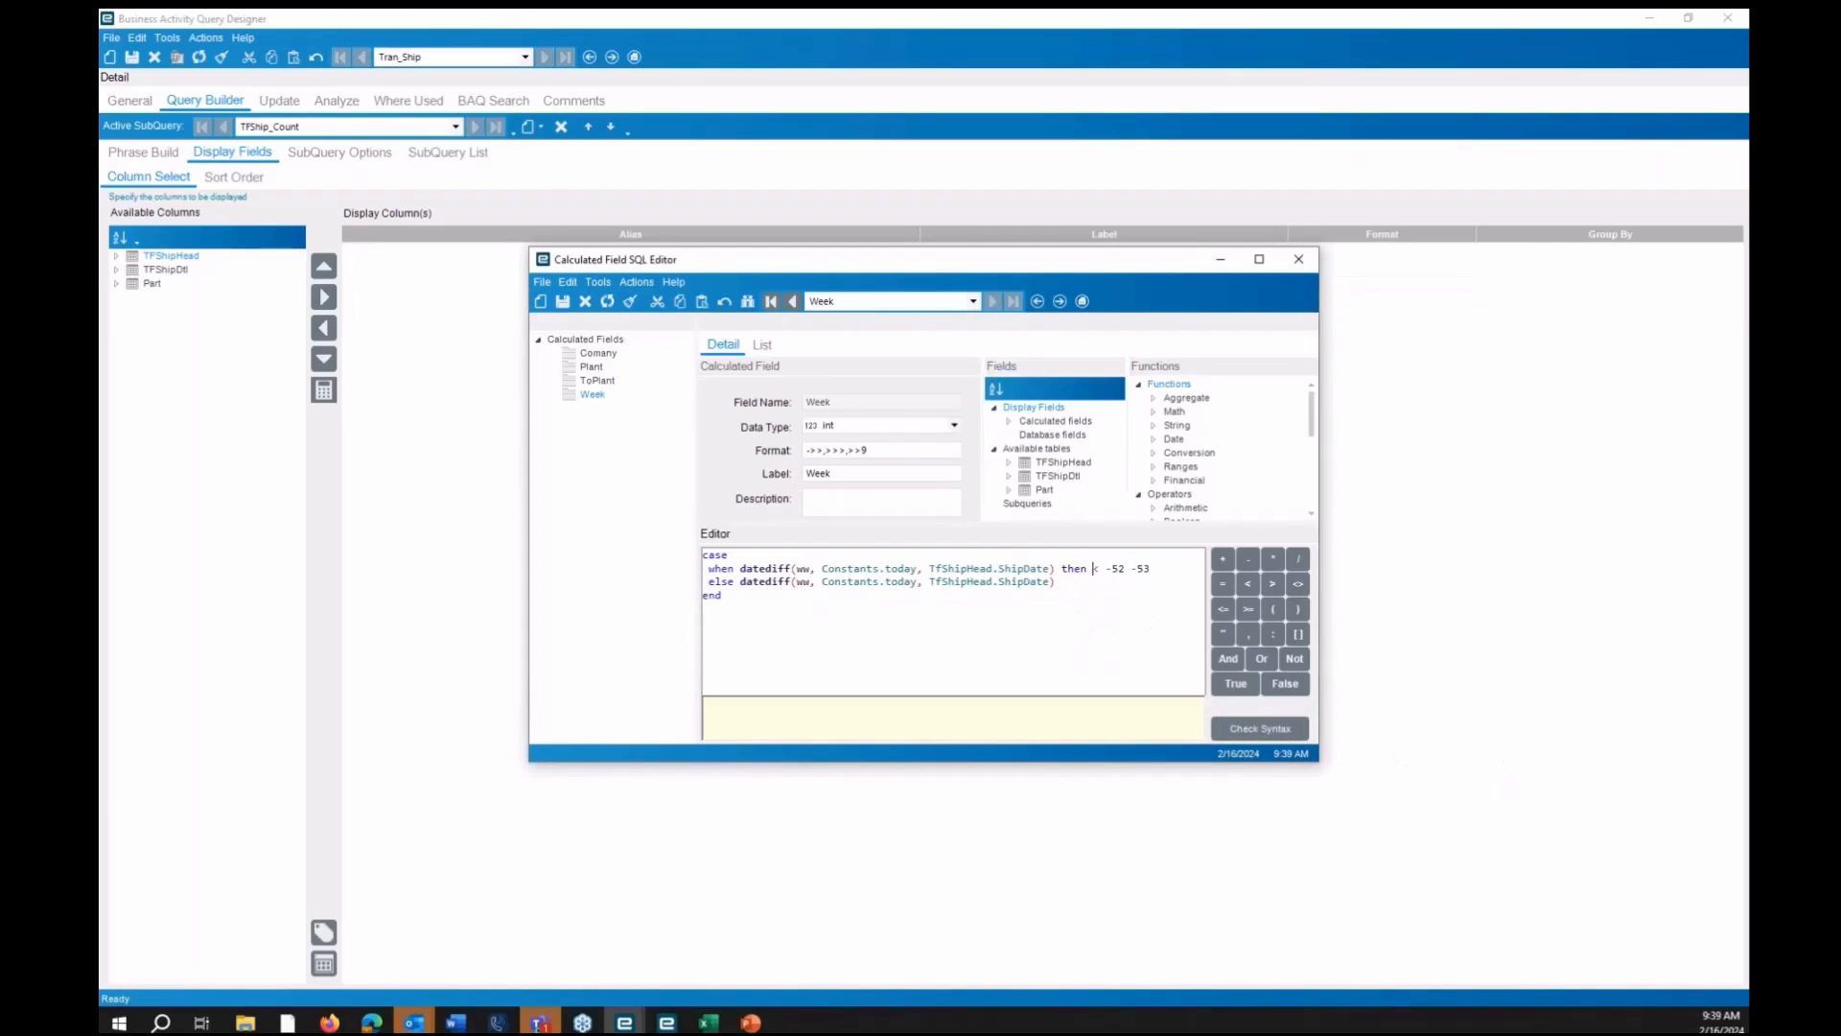
click(1246, 726)
click(1057, 583)
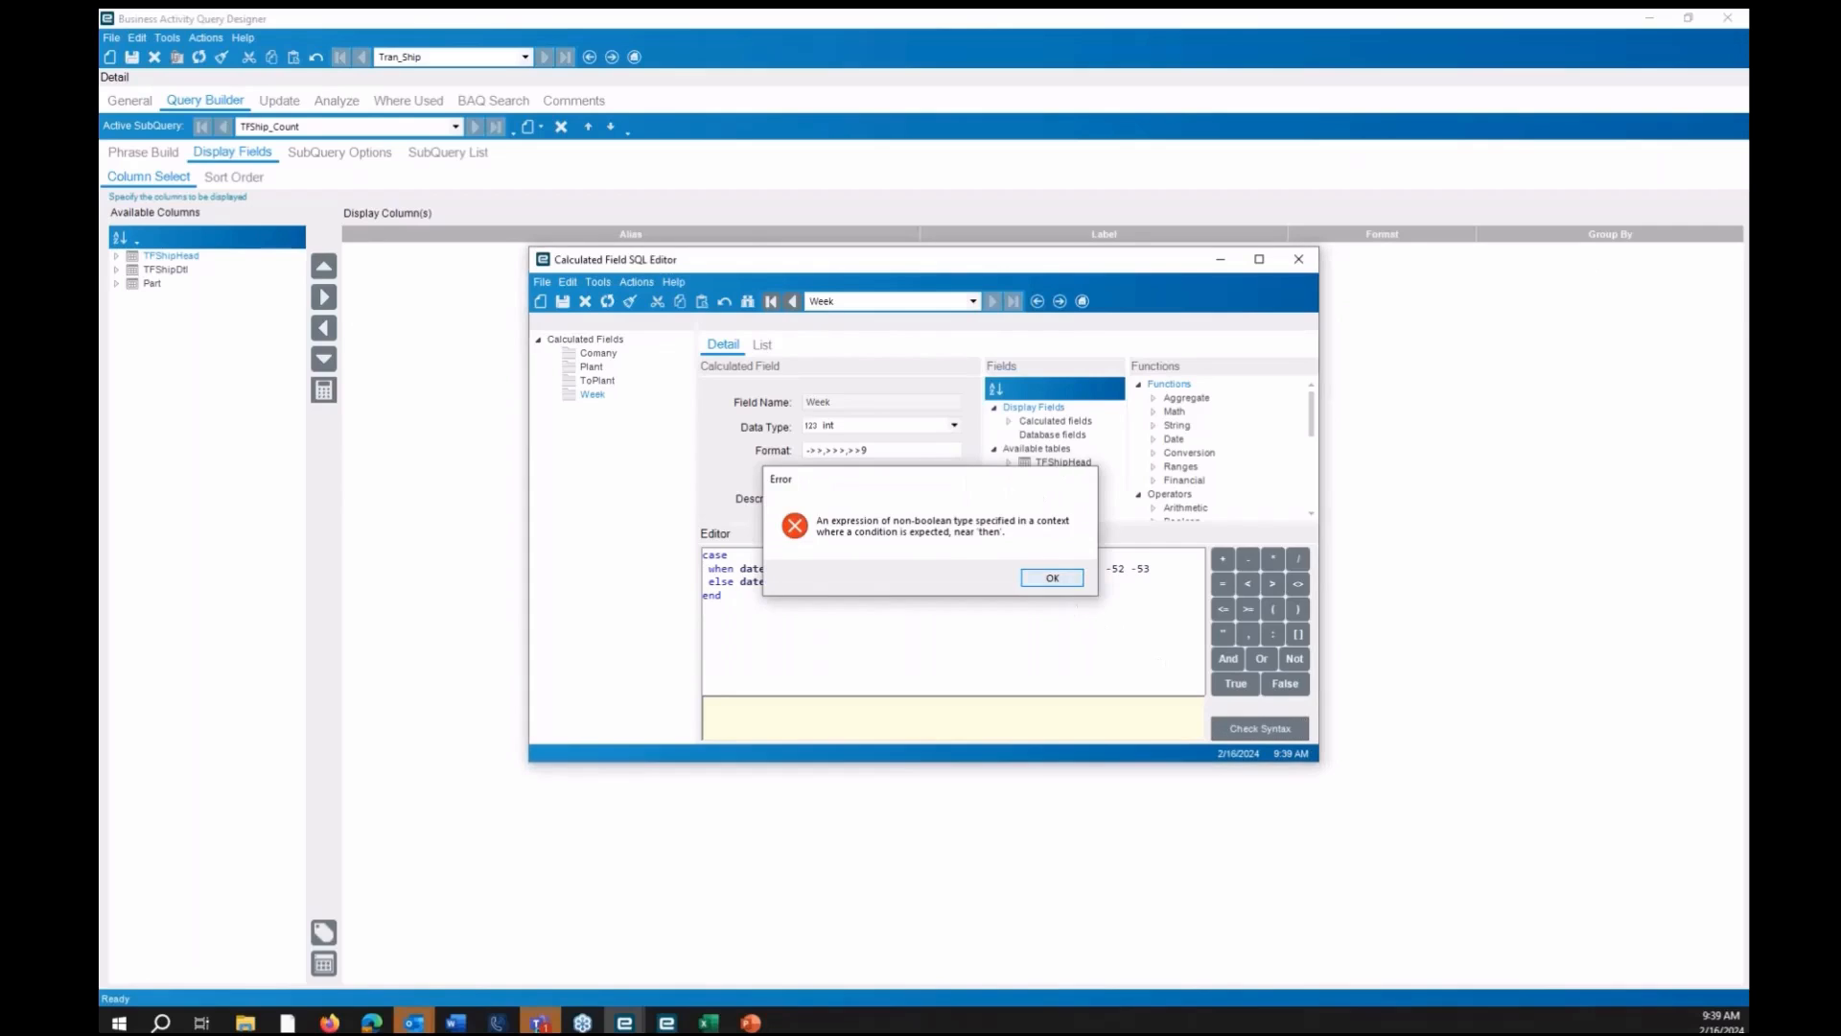
Move the then keyword between -52 and -53 in the Week expression, recheck the syntax, and save and close the calculated fields
double_click(1074, 570)
key(ctrl+x)
click(1101, 571)
text(th)
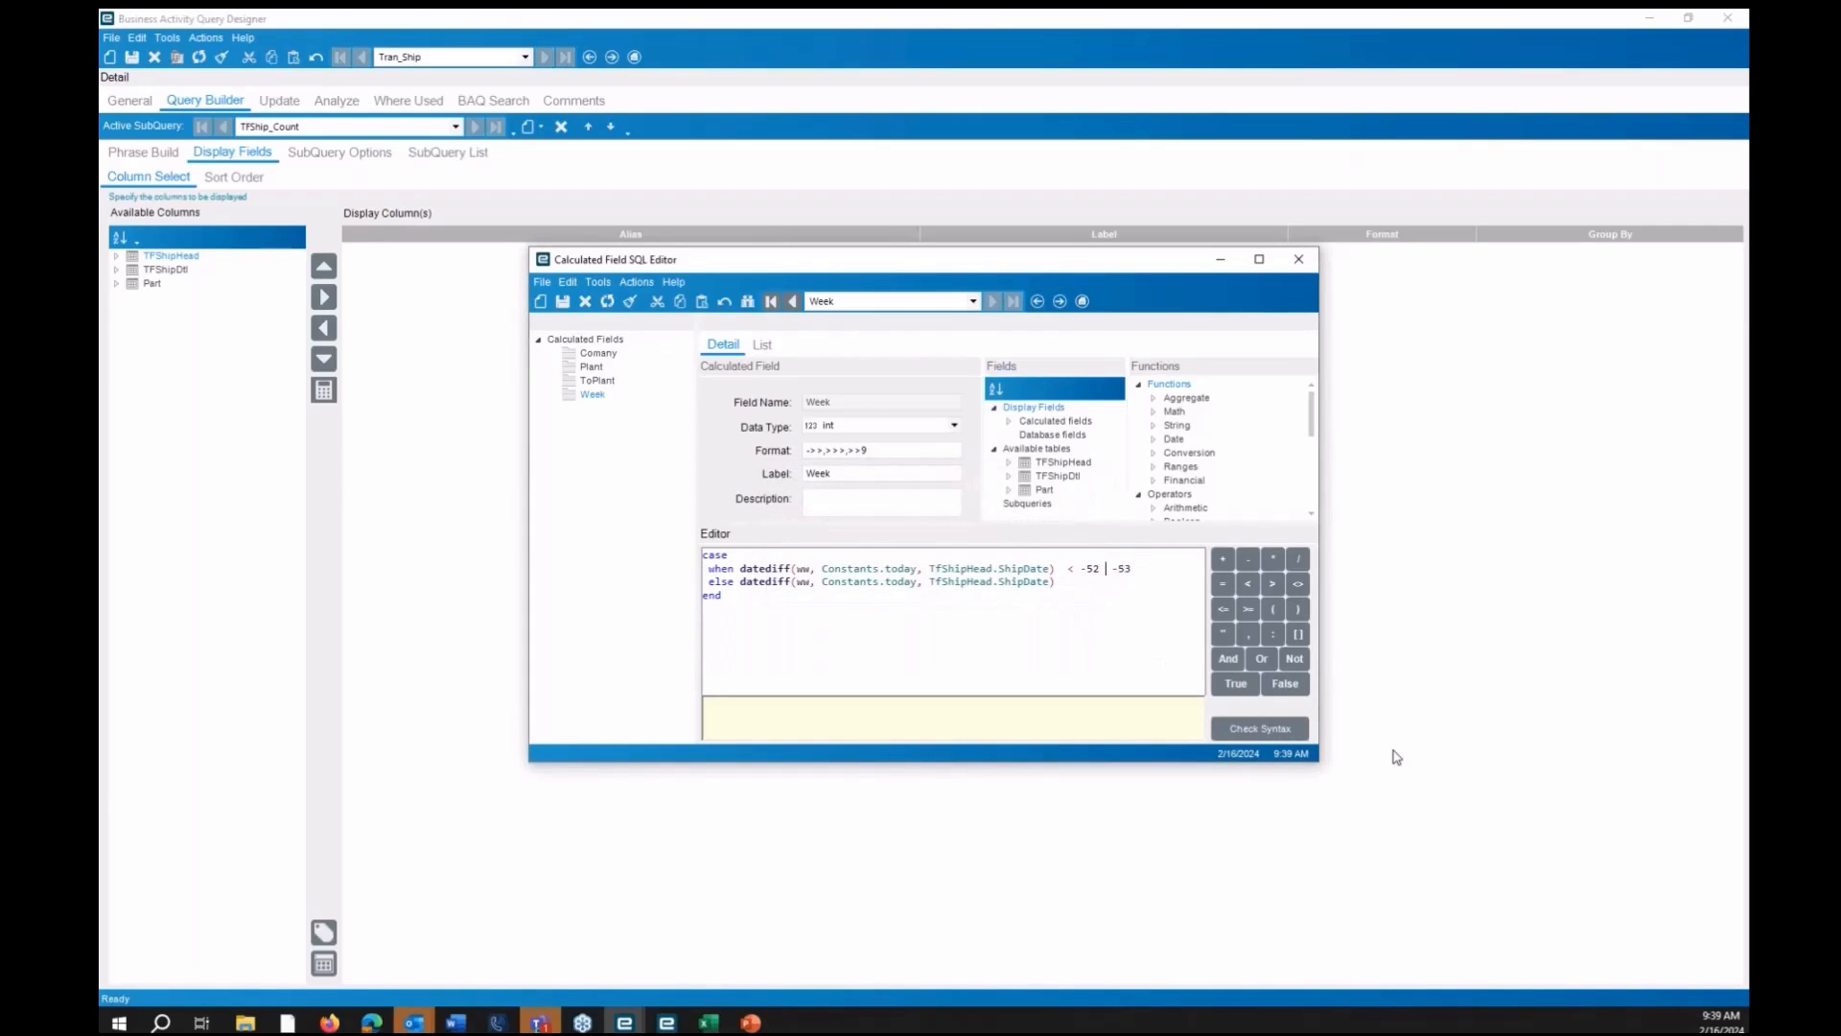
text(en)
click(949, 579)
click(563, 303)
click(1310, 268)
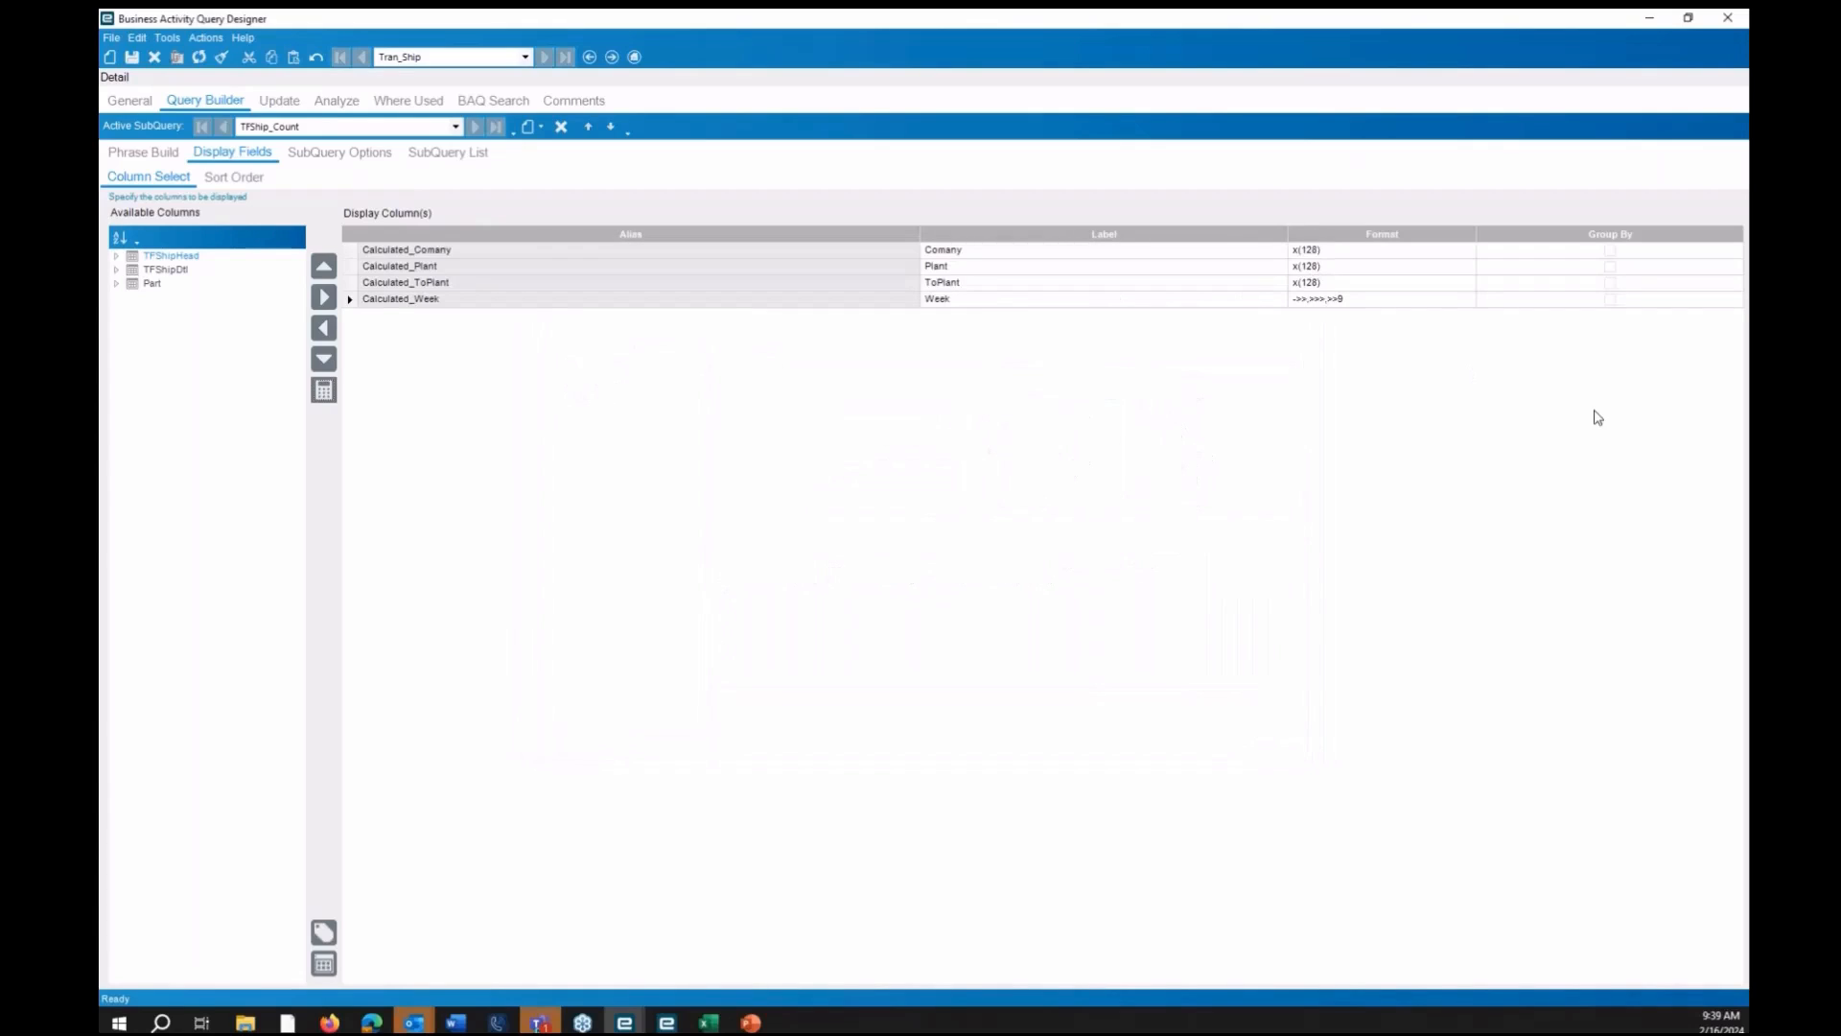
Enable Group By for the Comany, Plant, ToPlant and Week display columns
click(1610, 251)
click(1610, 267)
click(1611, 283)
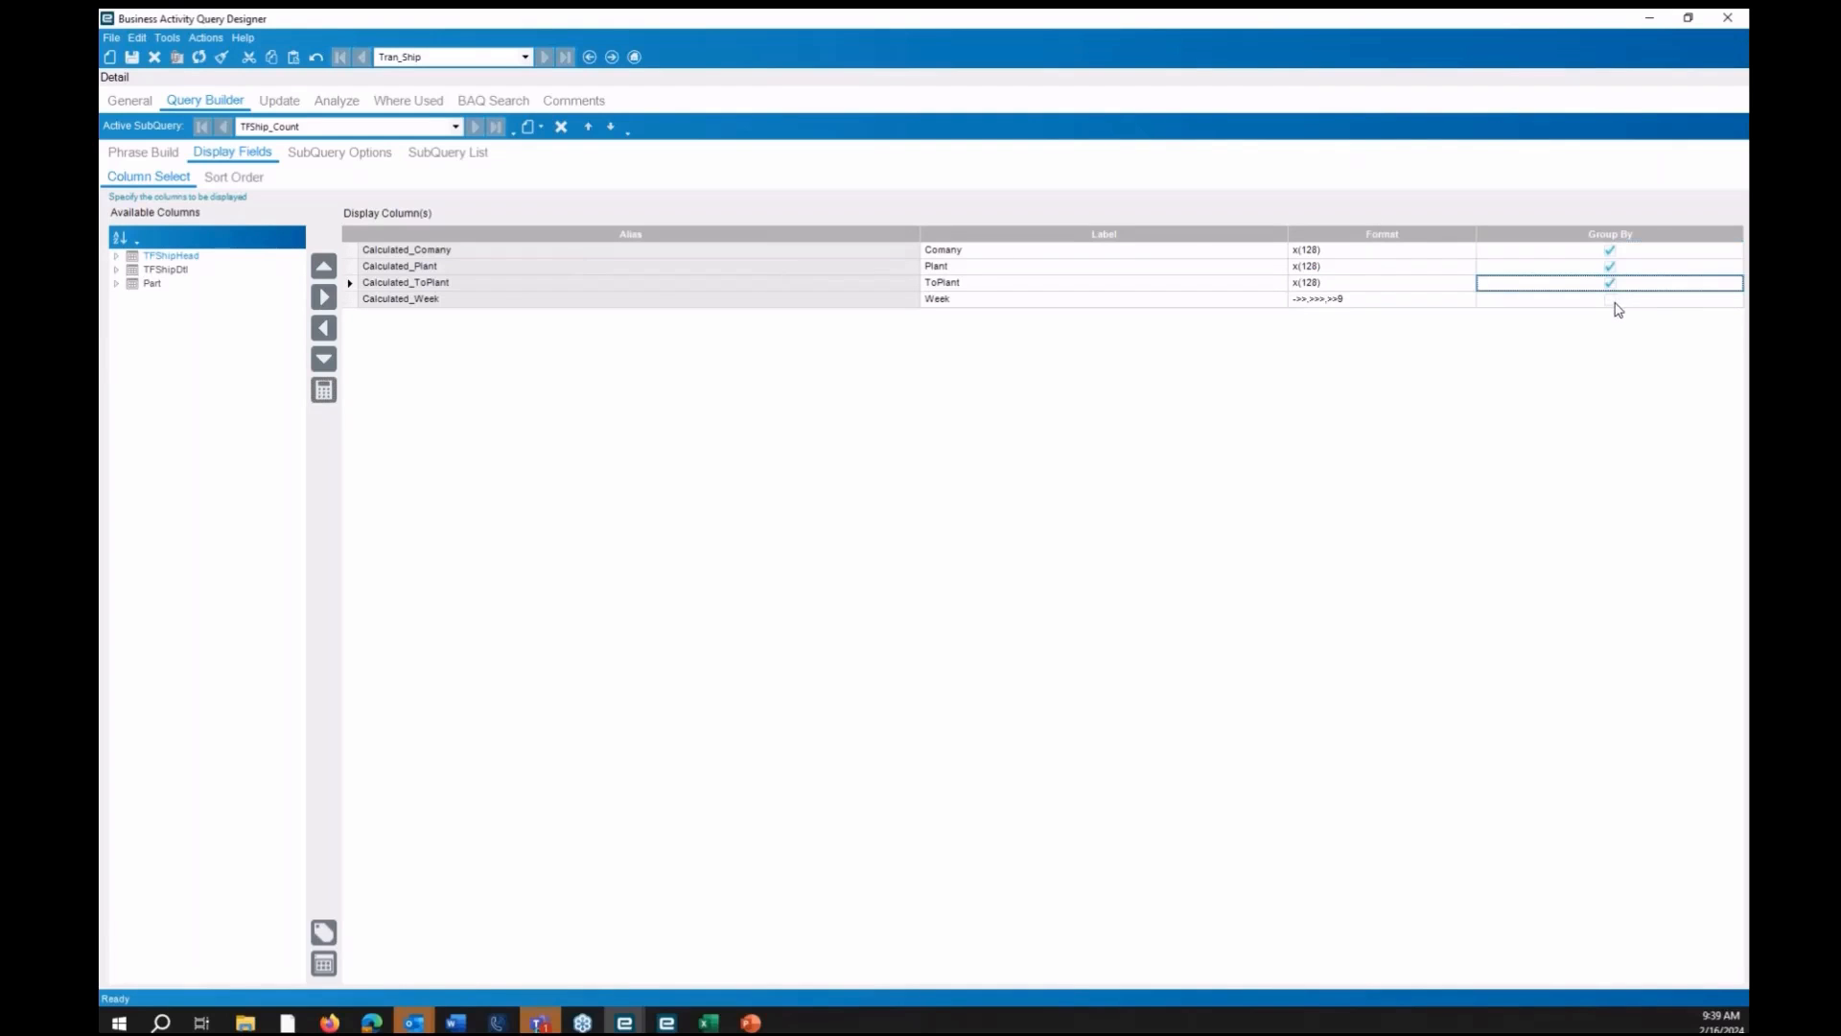
click(1611, 301)
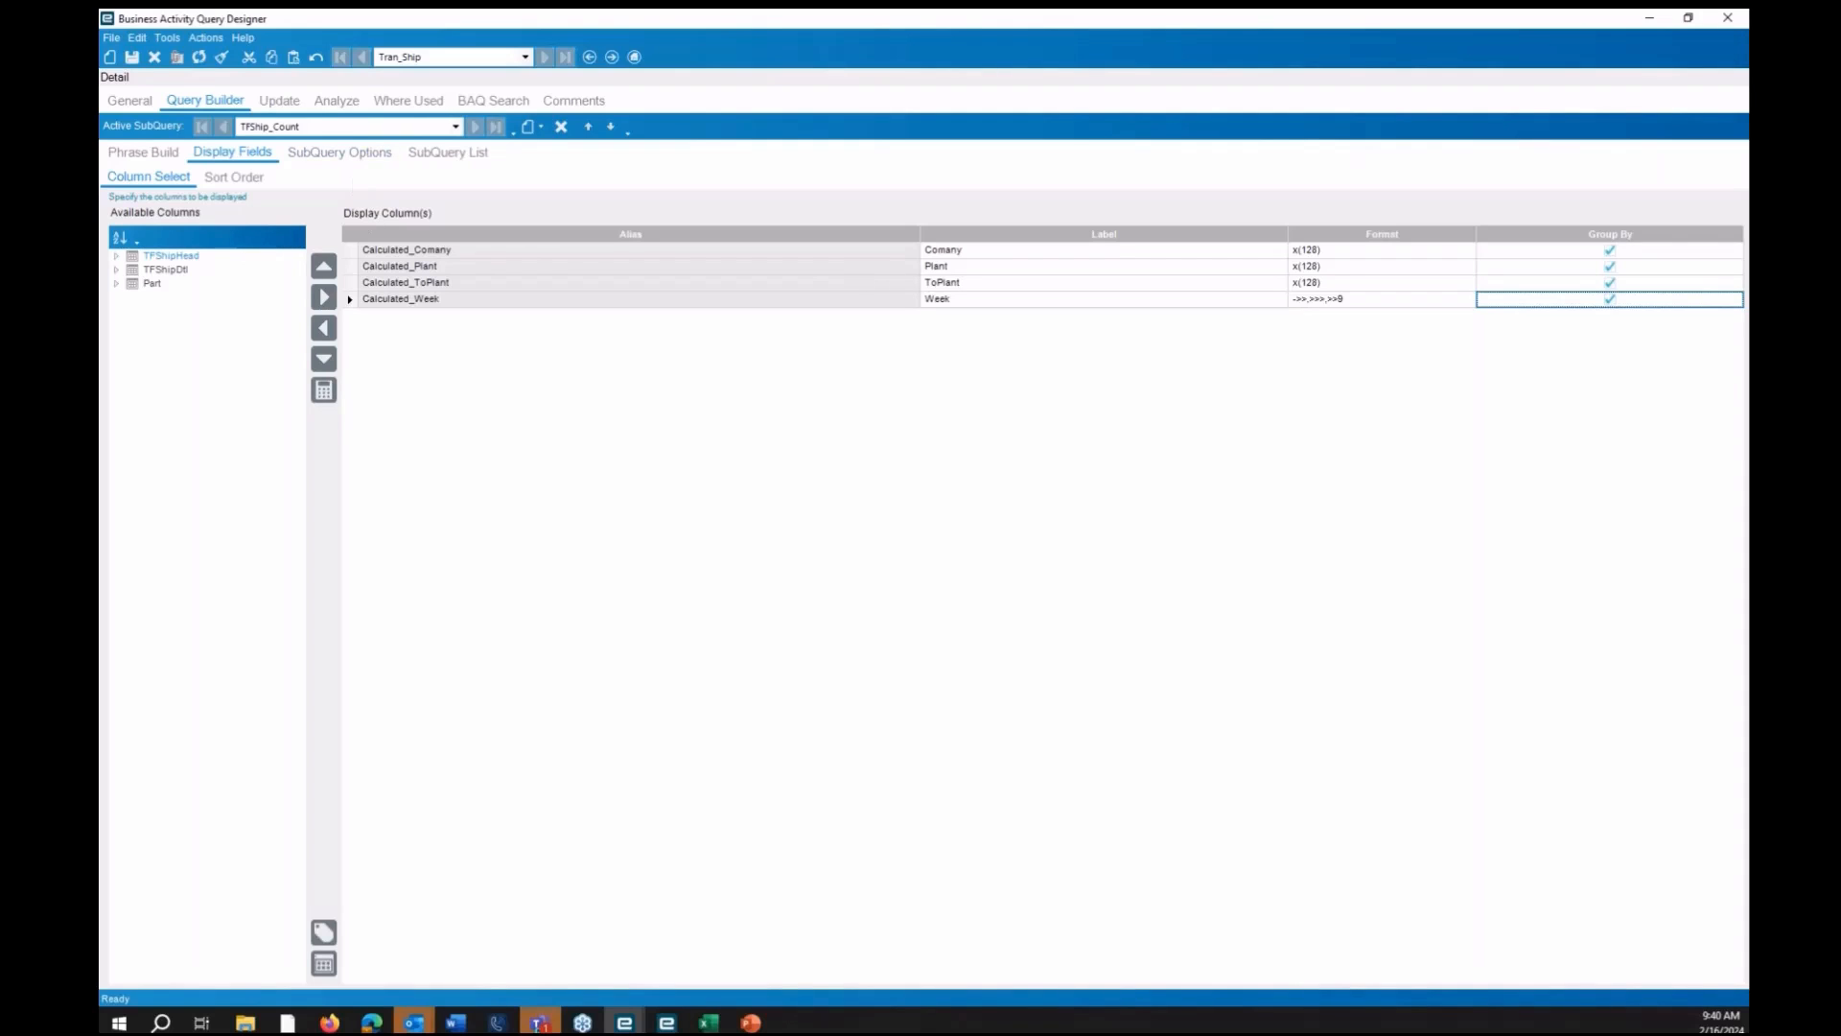
Test the query and examine the returned rows, especially the Week values
click(335, 101)
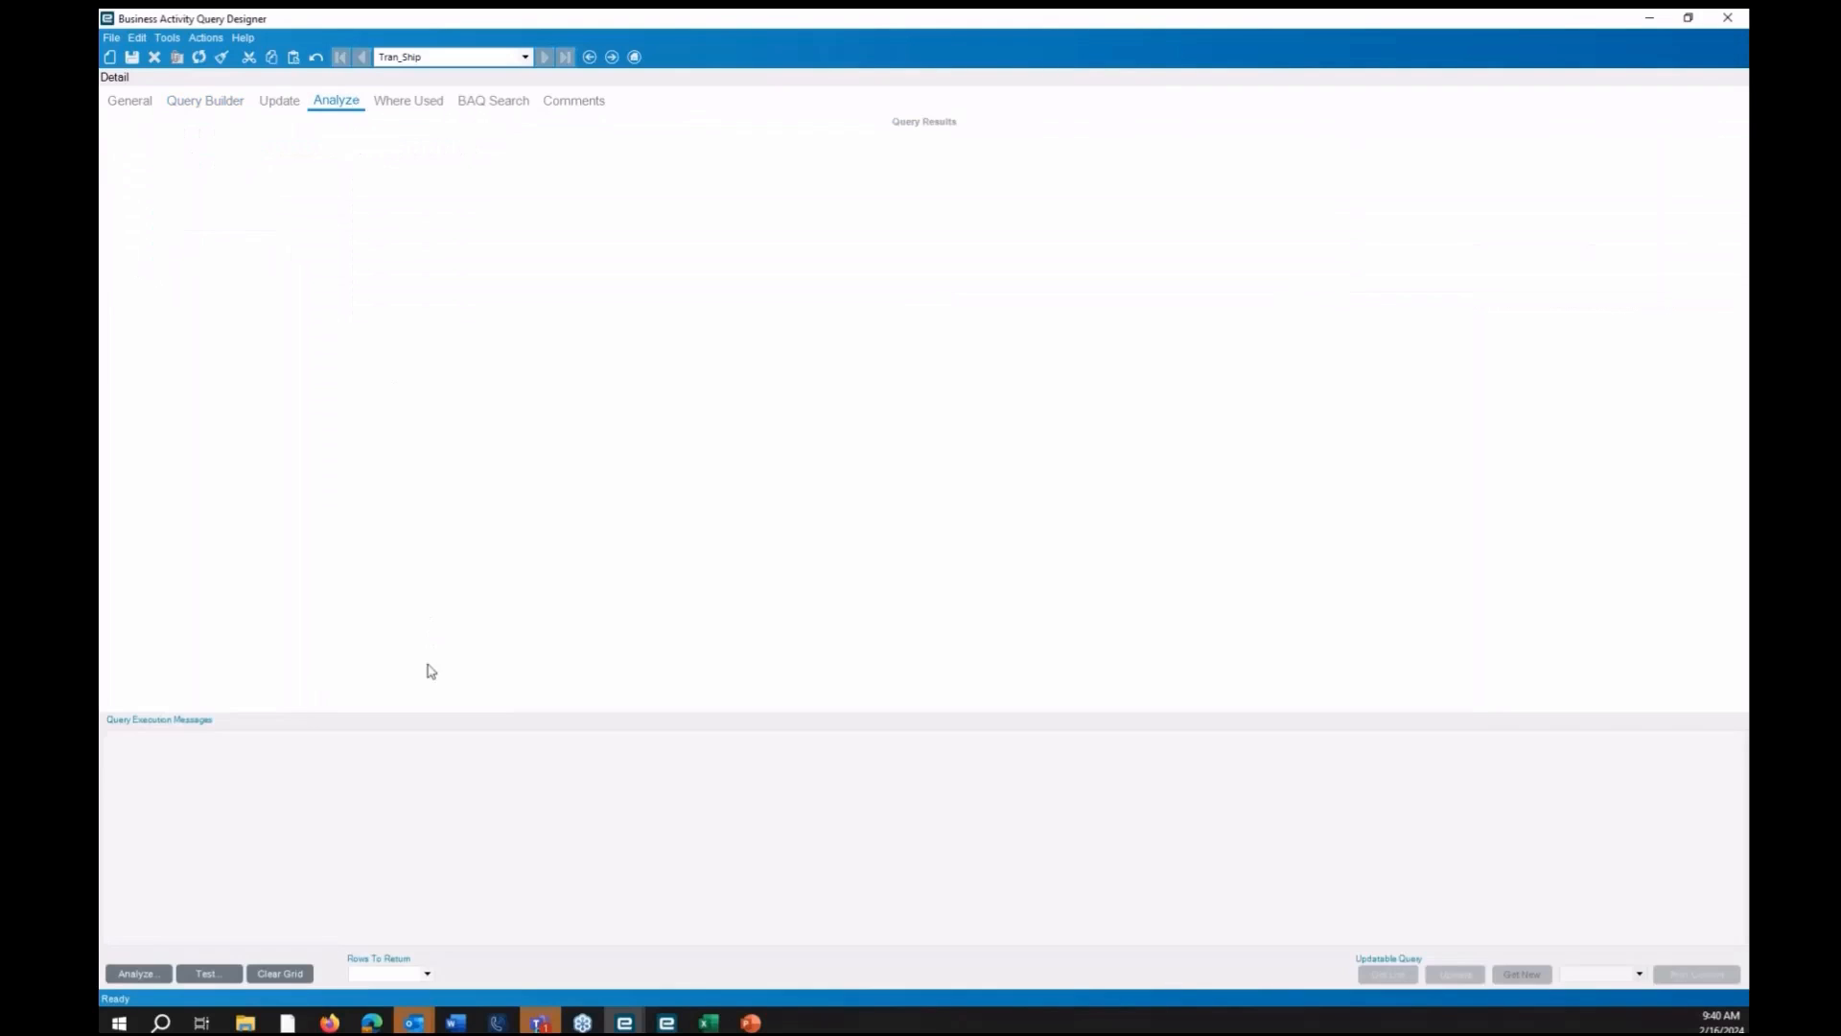
click(209, 973)
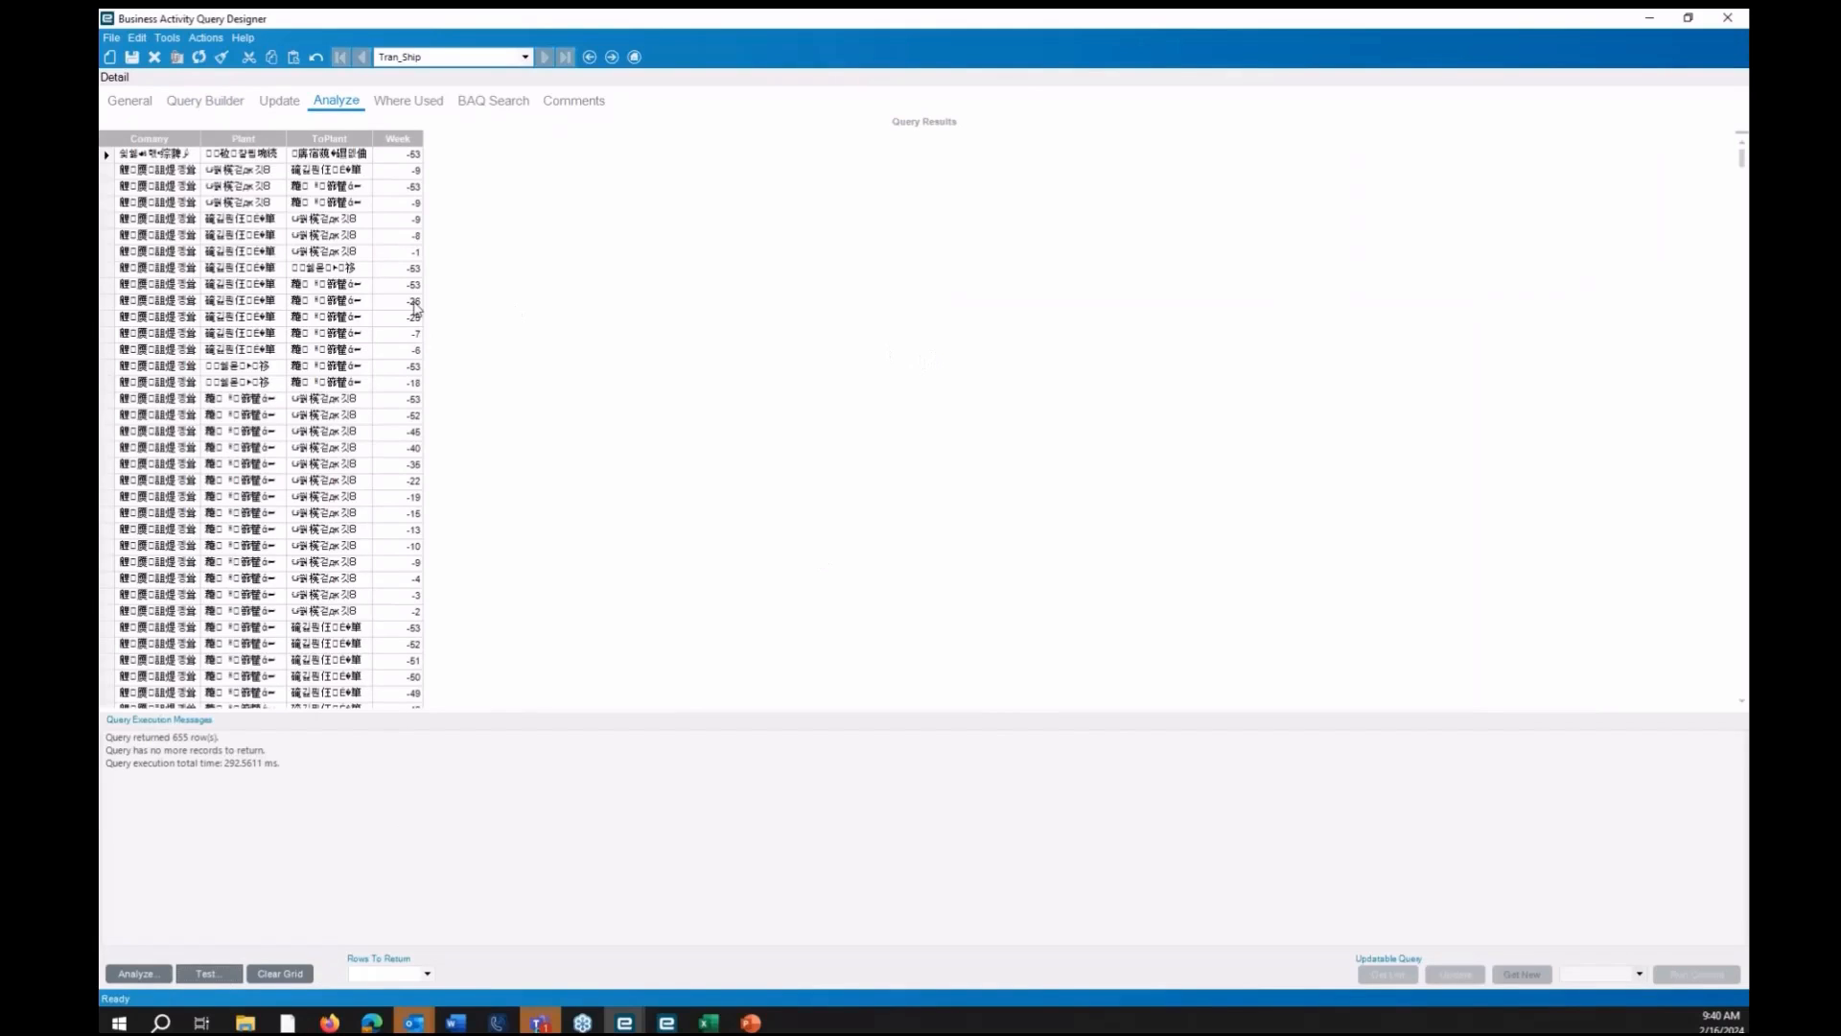
scroll(413, 288, down, 5)
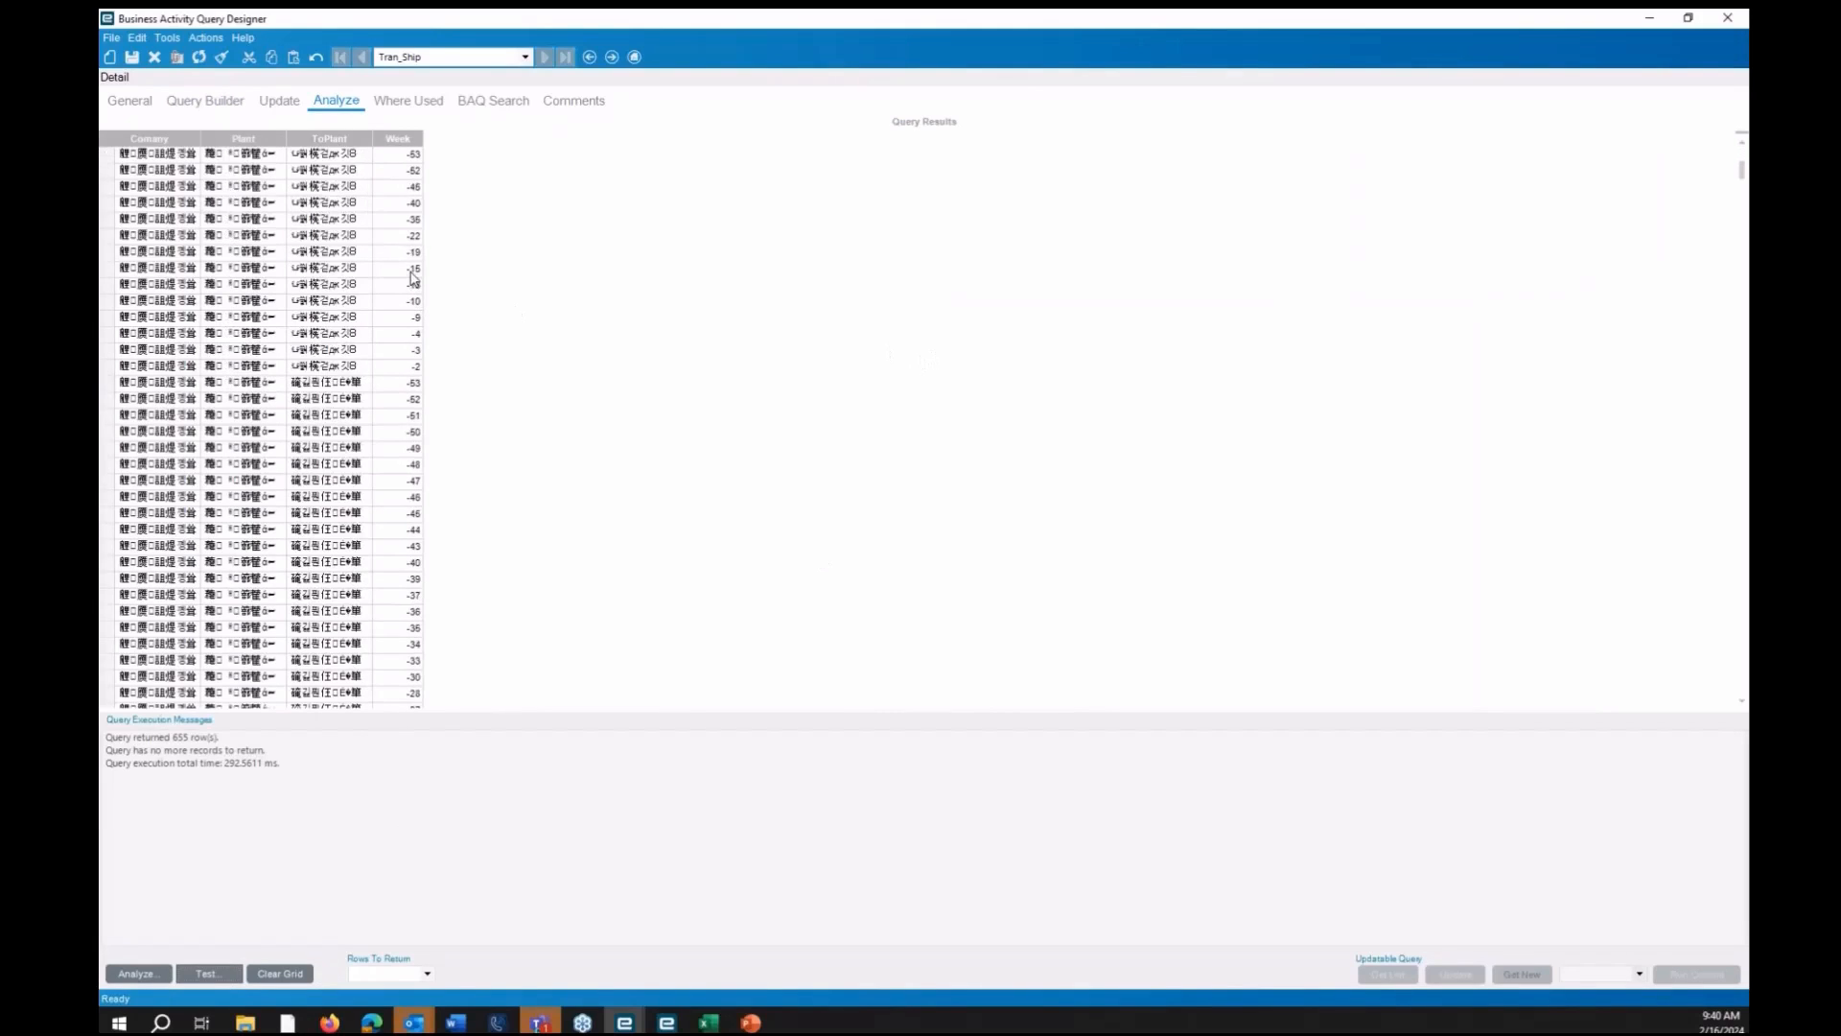
scroll(413, 278, up, 3)
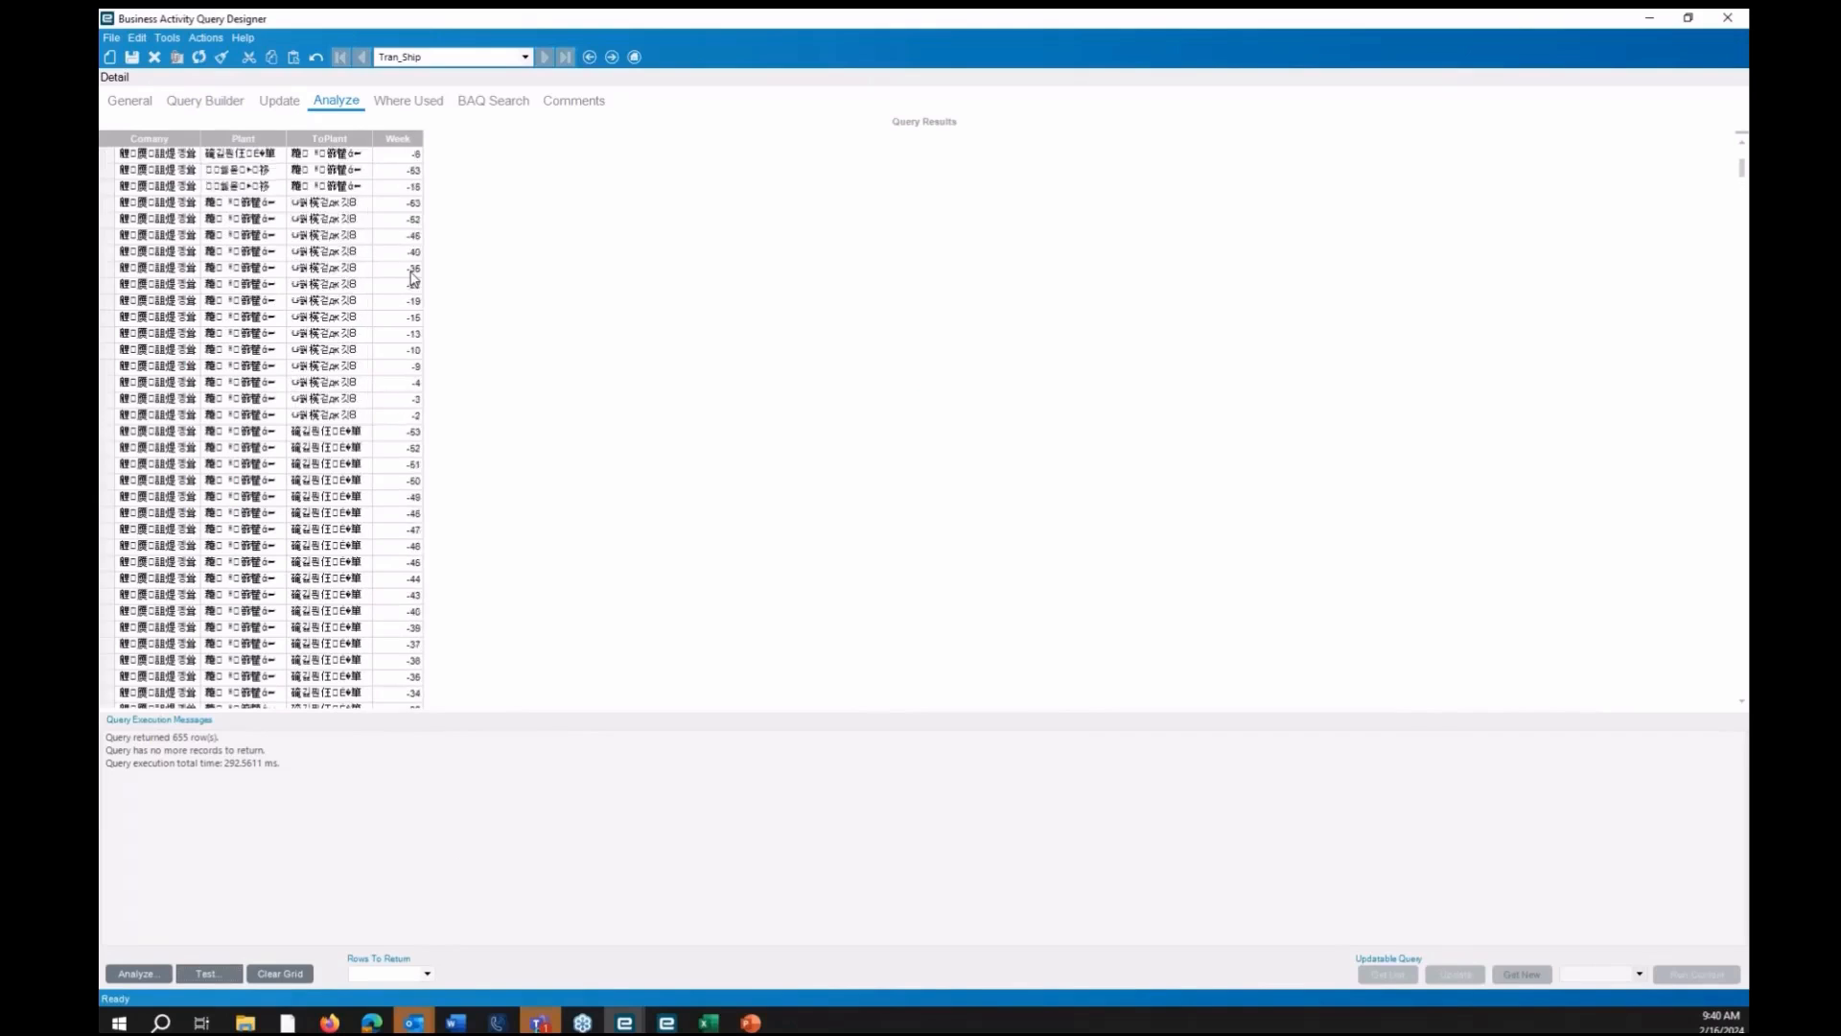
scroll(413, 278, up, 2)
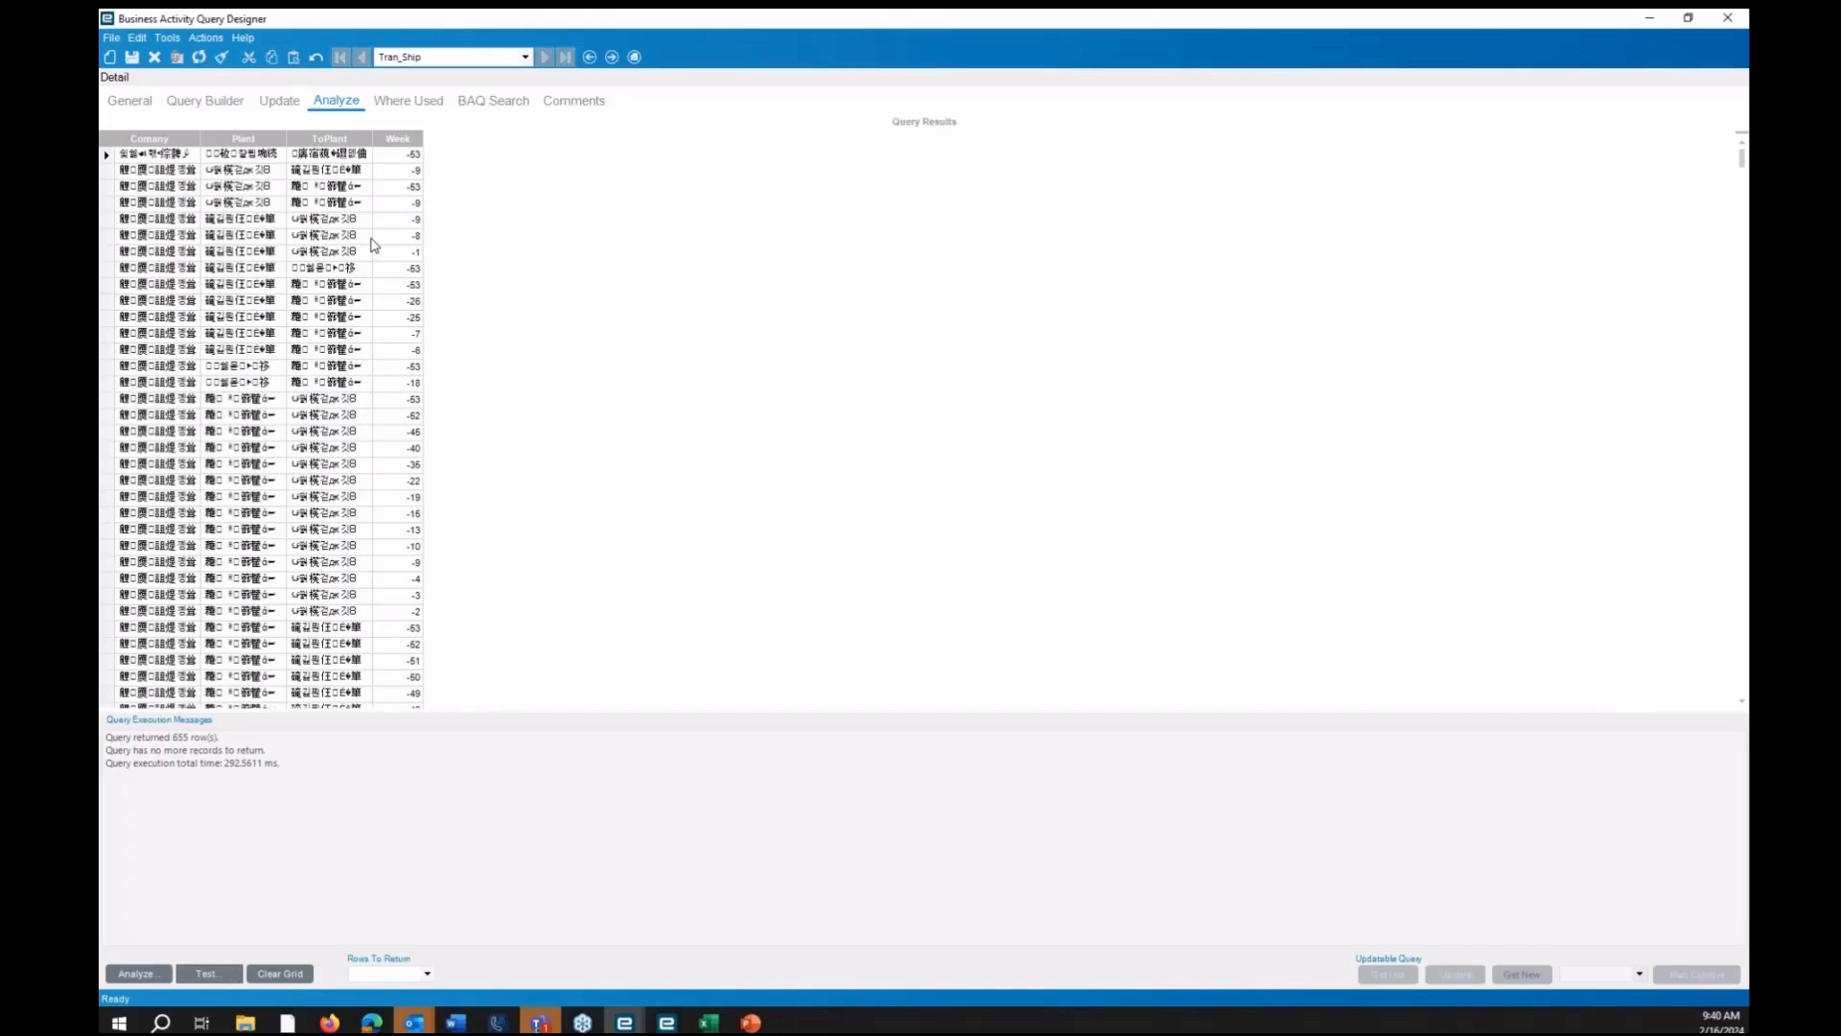
Add a calculated field named M_Qty with data type int to the TFShip_Count display fields
click(230, 107)
click(324, 390)
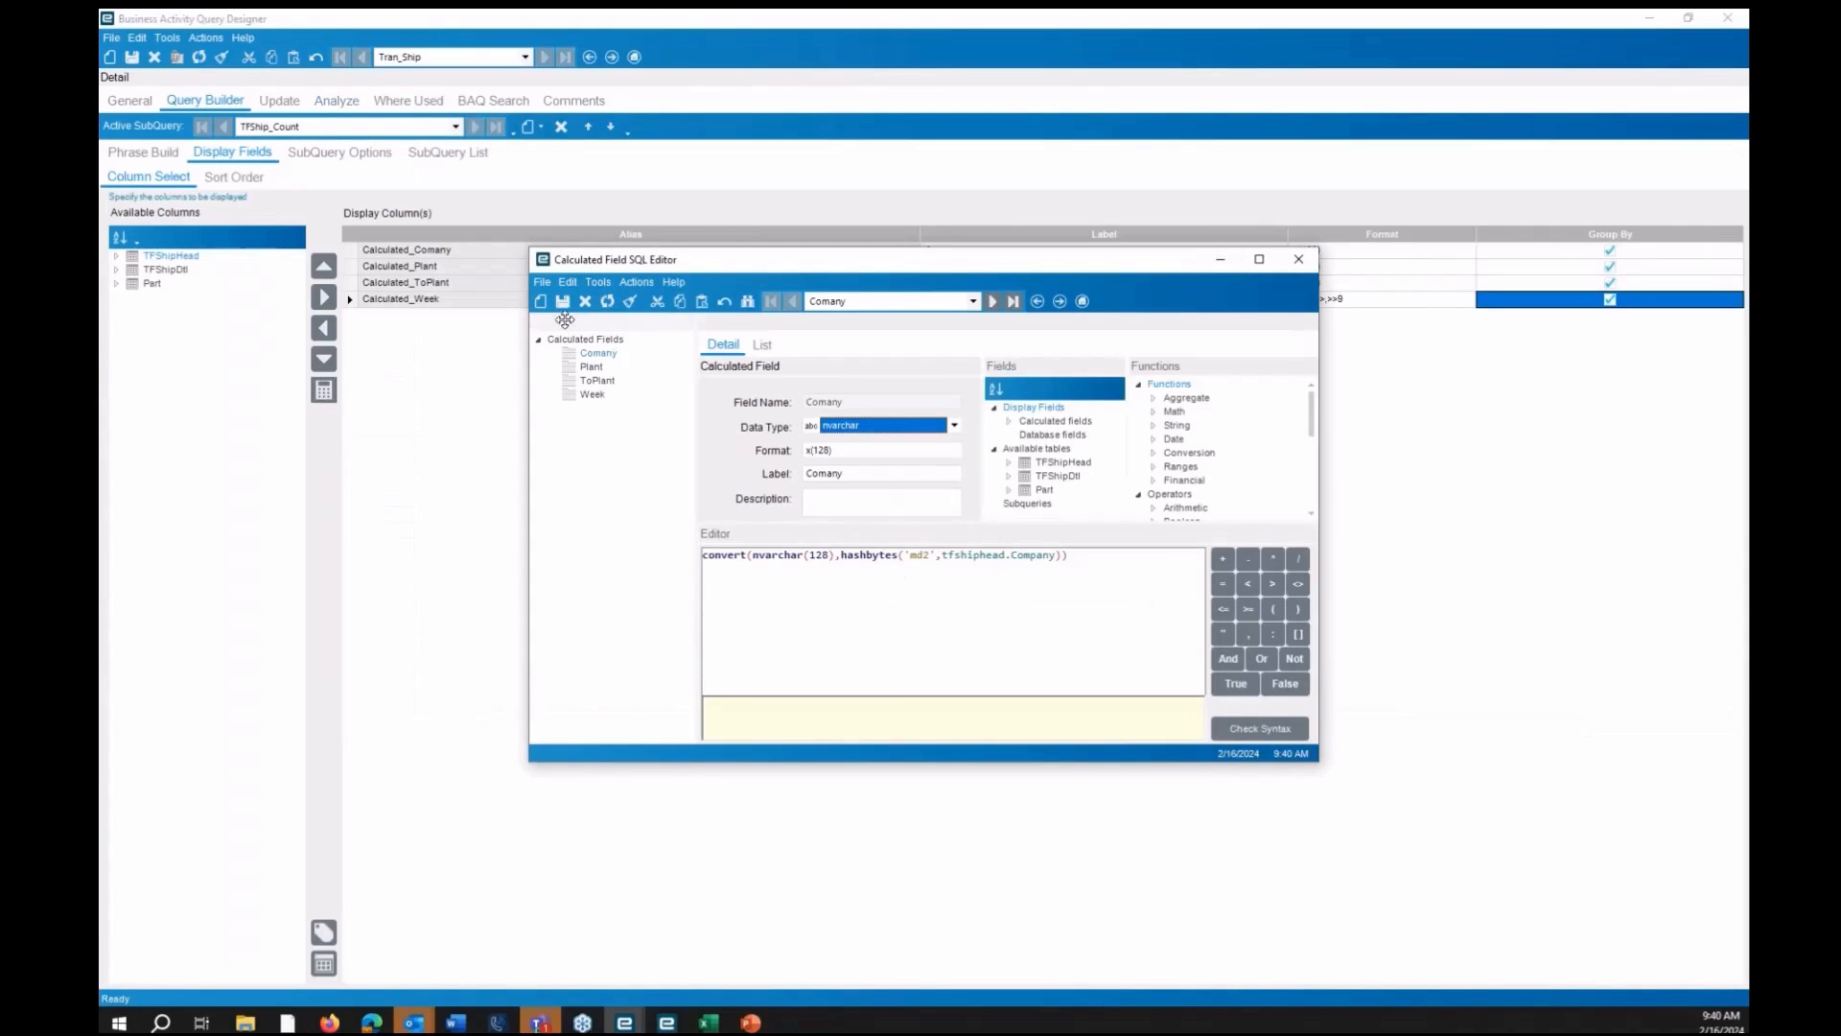
click(541, 302)
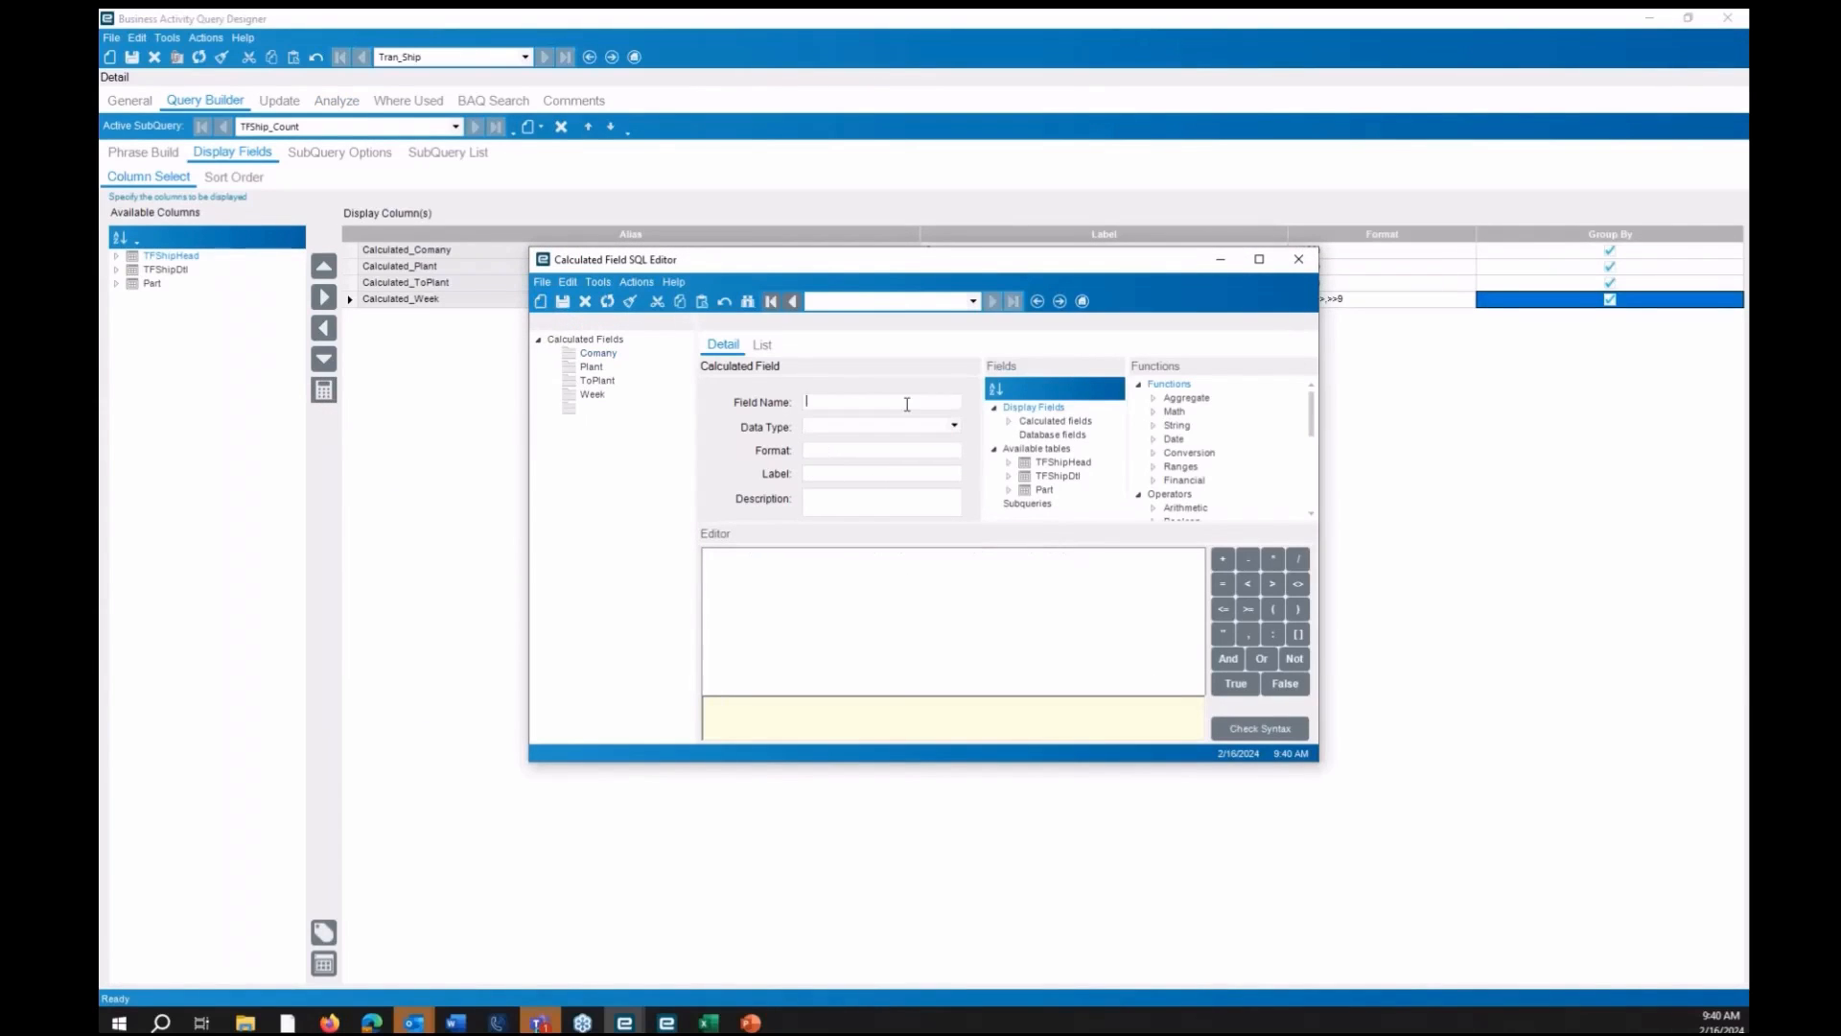
text(M_Qty)
click(944, 450)
click(913, 573)
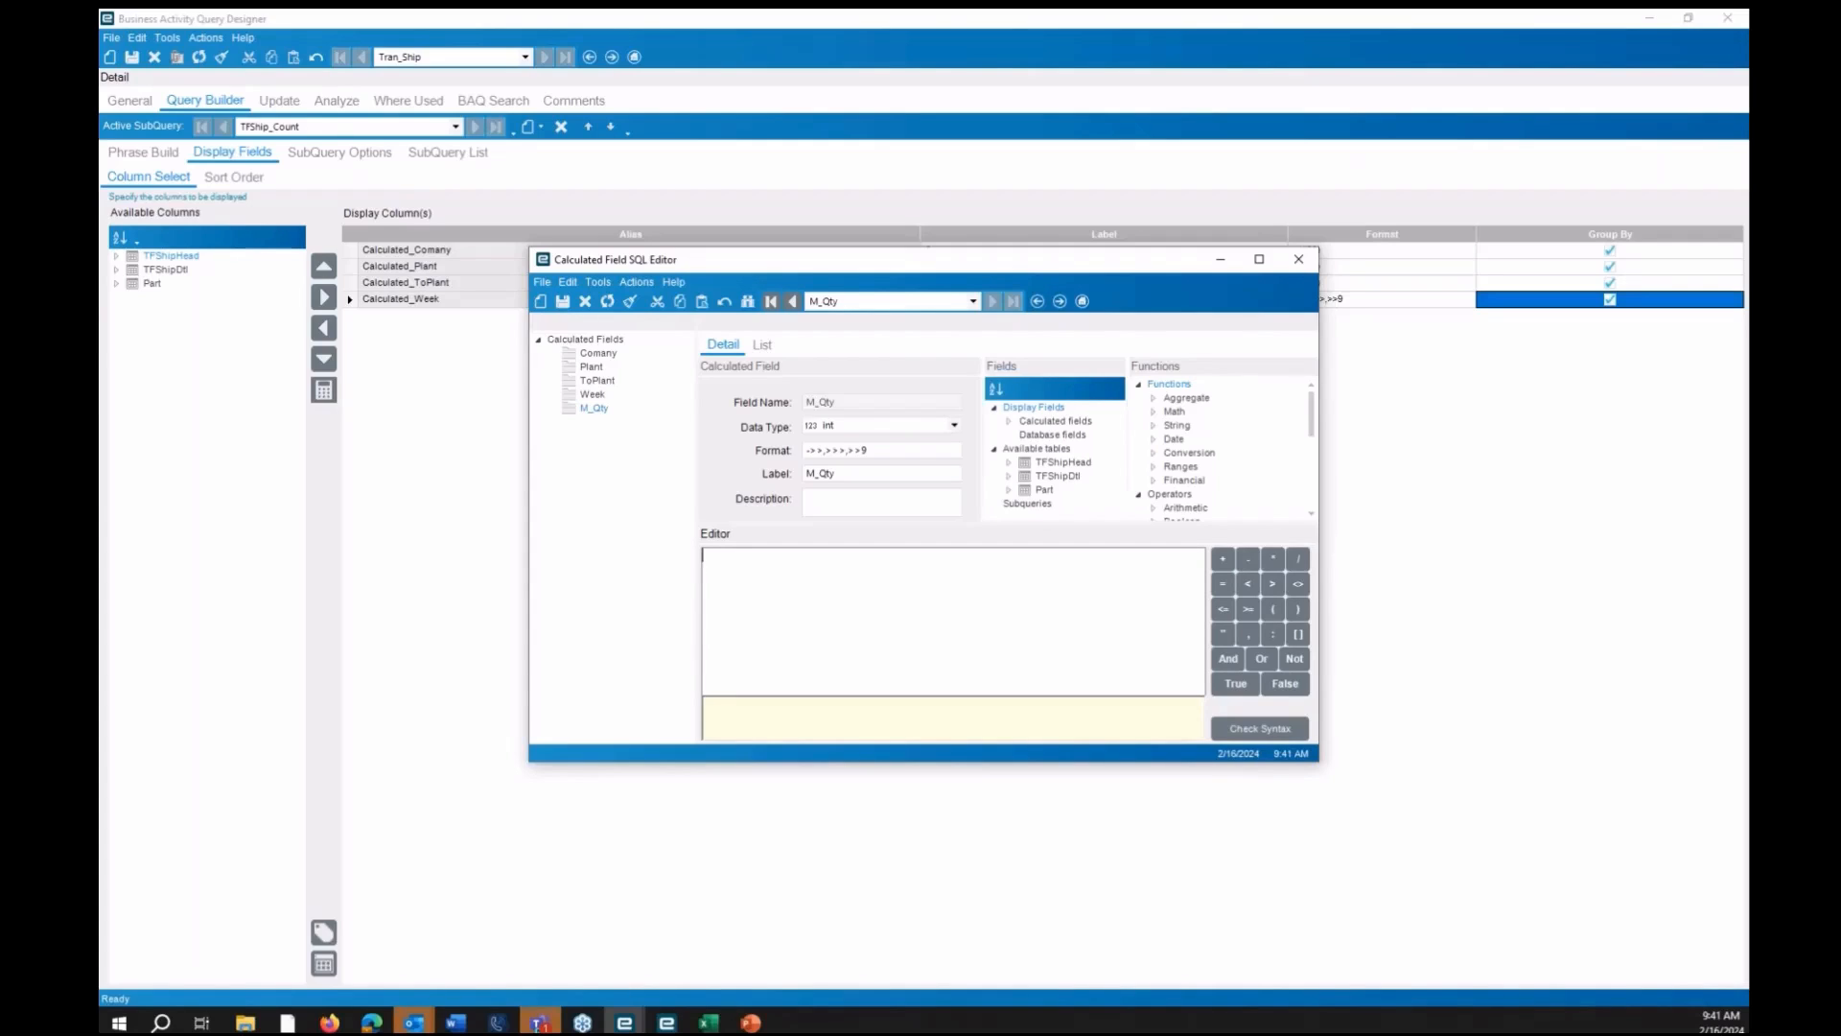
Enter the M_Qty expression count(case when Part.Classid like 'm%' and TfshipHead.Shipped = 1 then Part.ClassID end) and check its syntax
text(count(case when Part.Classid like 'm%' and TfshipHea)
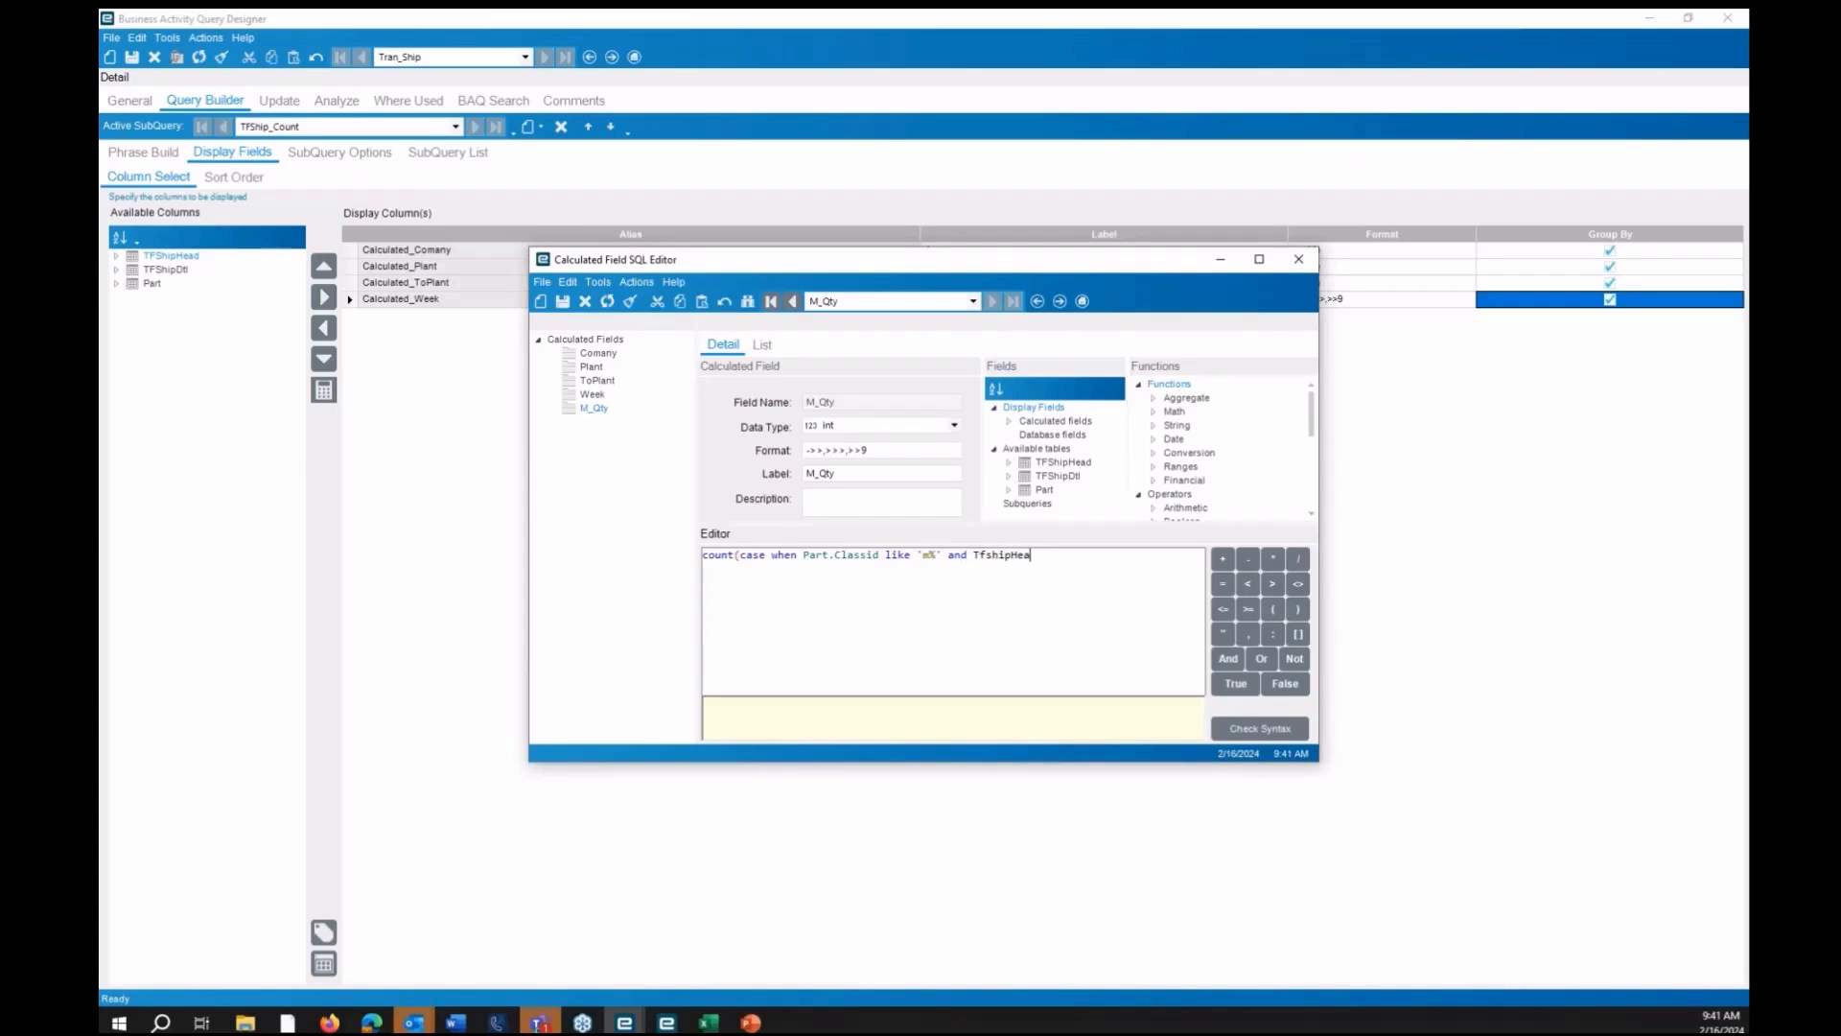
text(d.Shipped = 1)
text(then Part)
text(C)
key(BackSpace)
text(.ClassID end))
drag(523, 600, 340, 600)
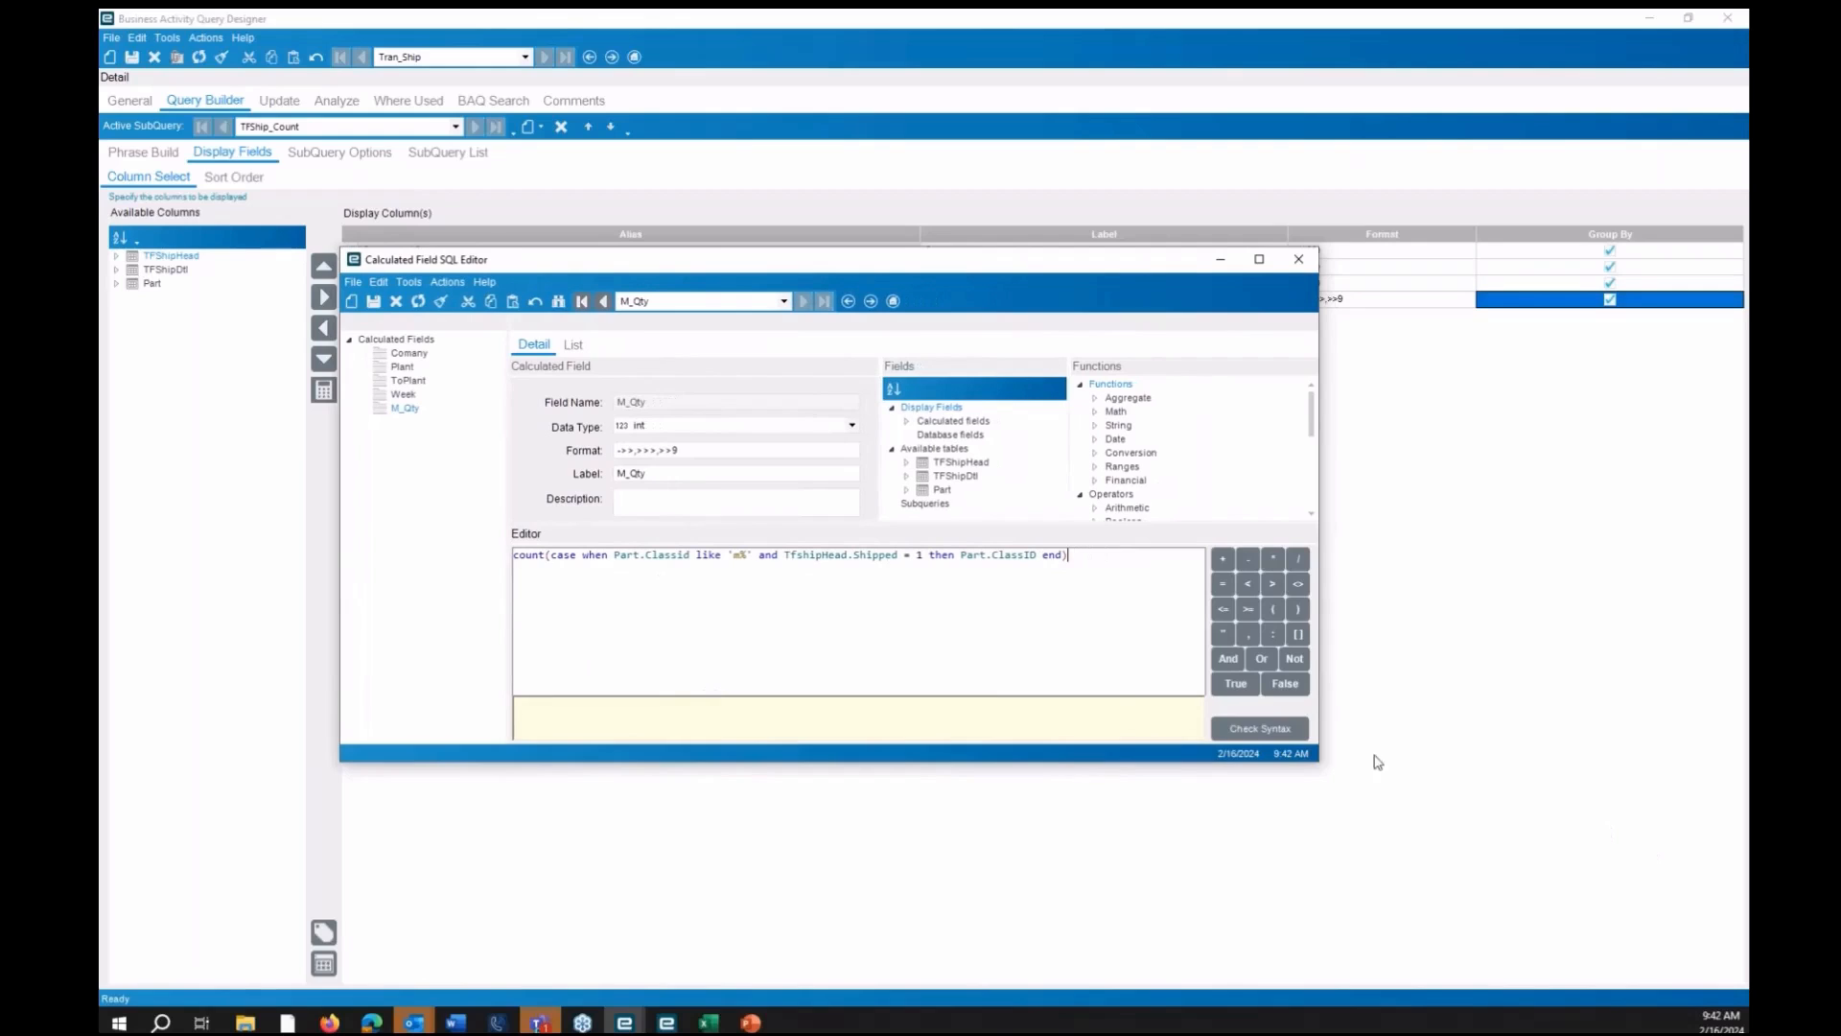
click(1260, 728)
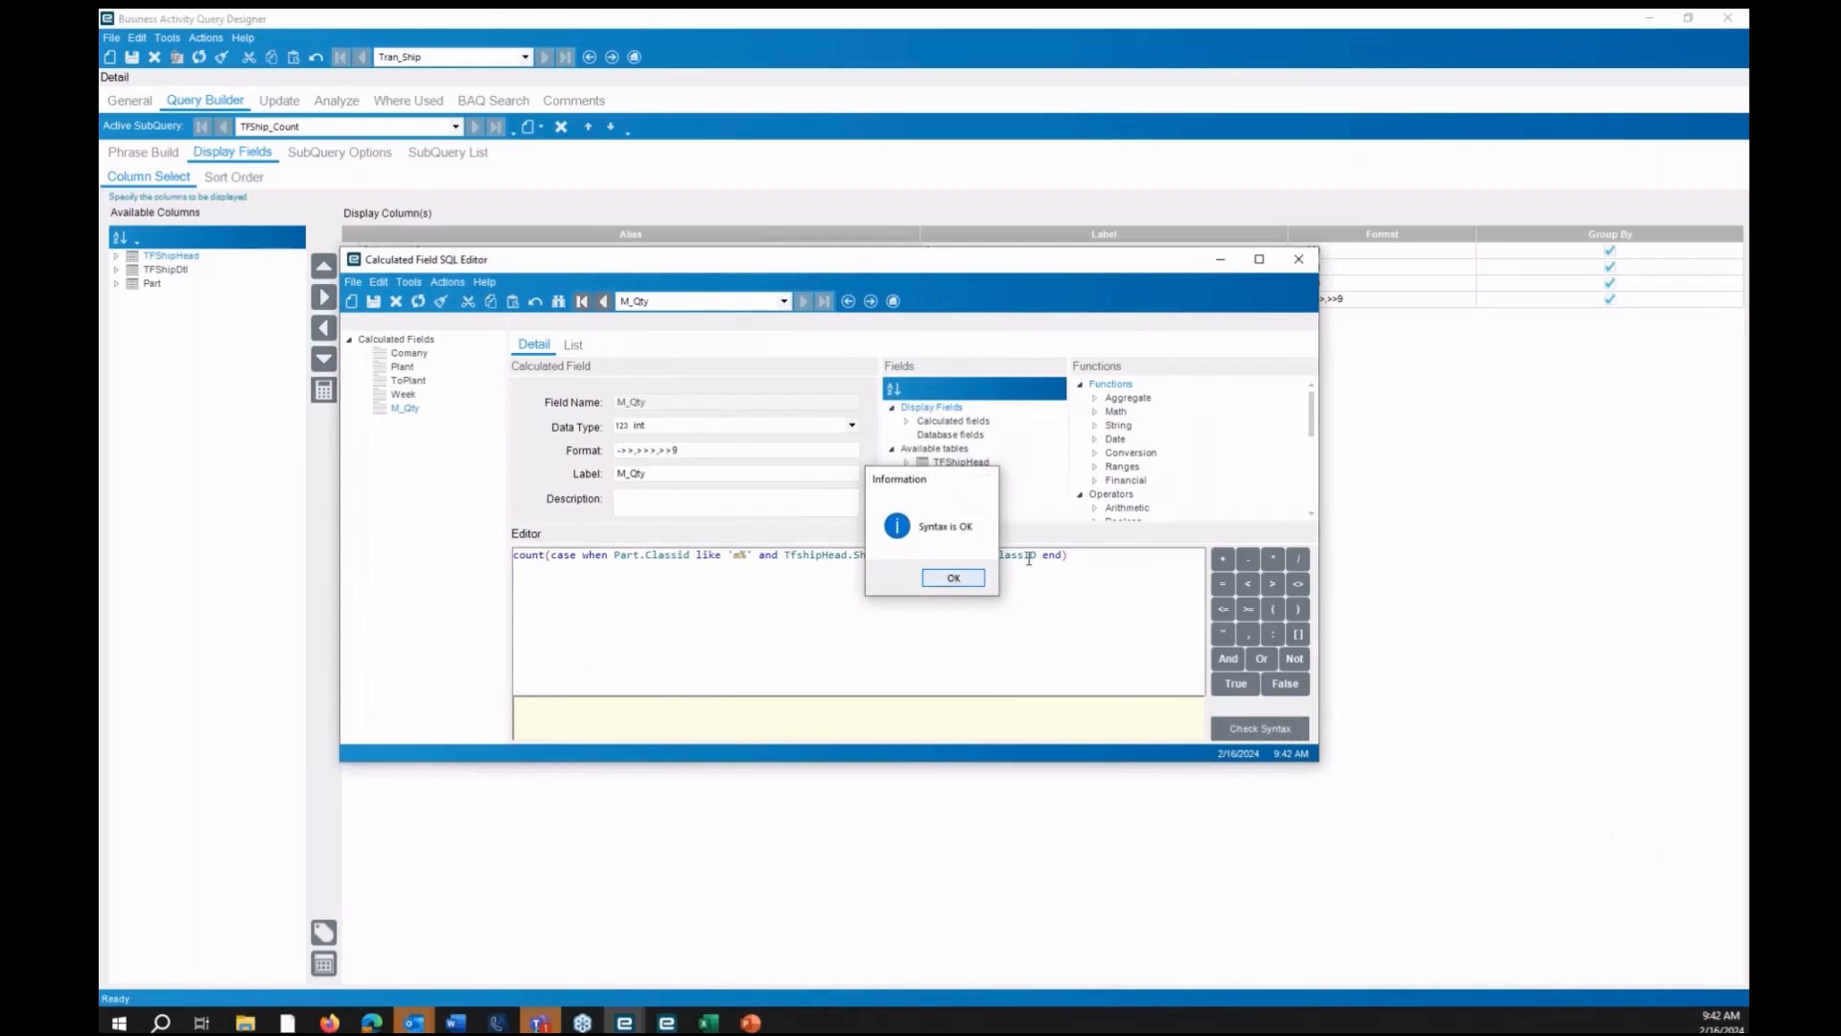
click(954, 577)
Copy the M_Qty expression and add a calculated field named F_Qty with data type int
drag(1102, 554, 469, 564)
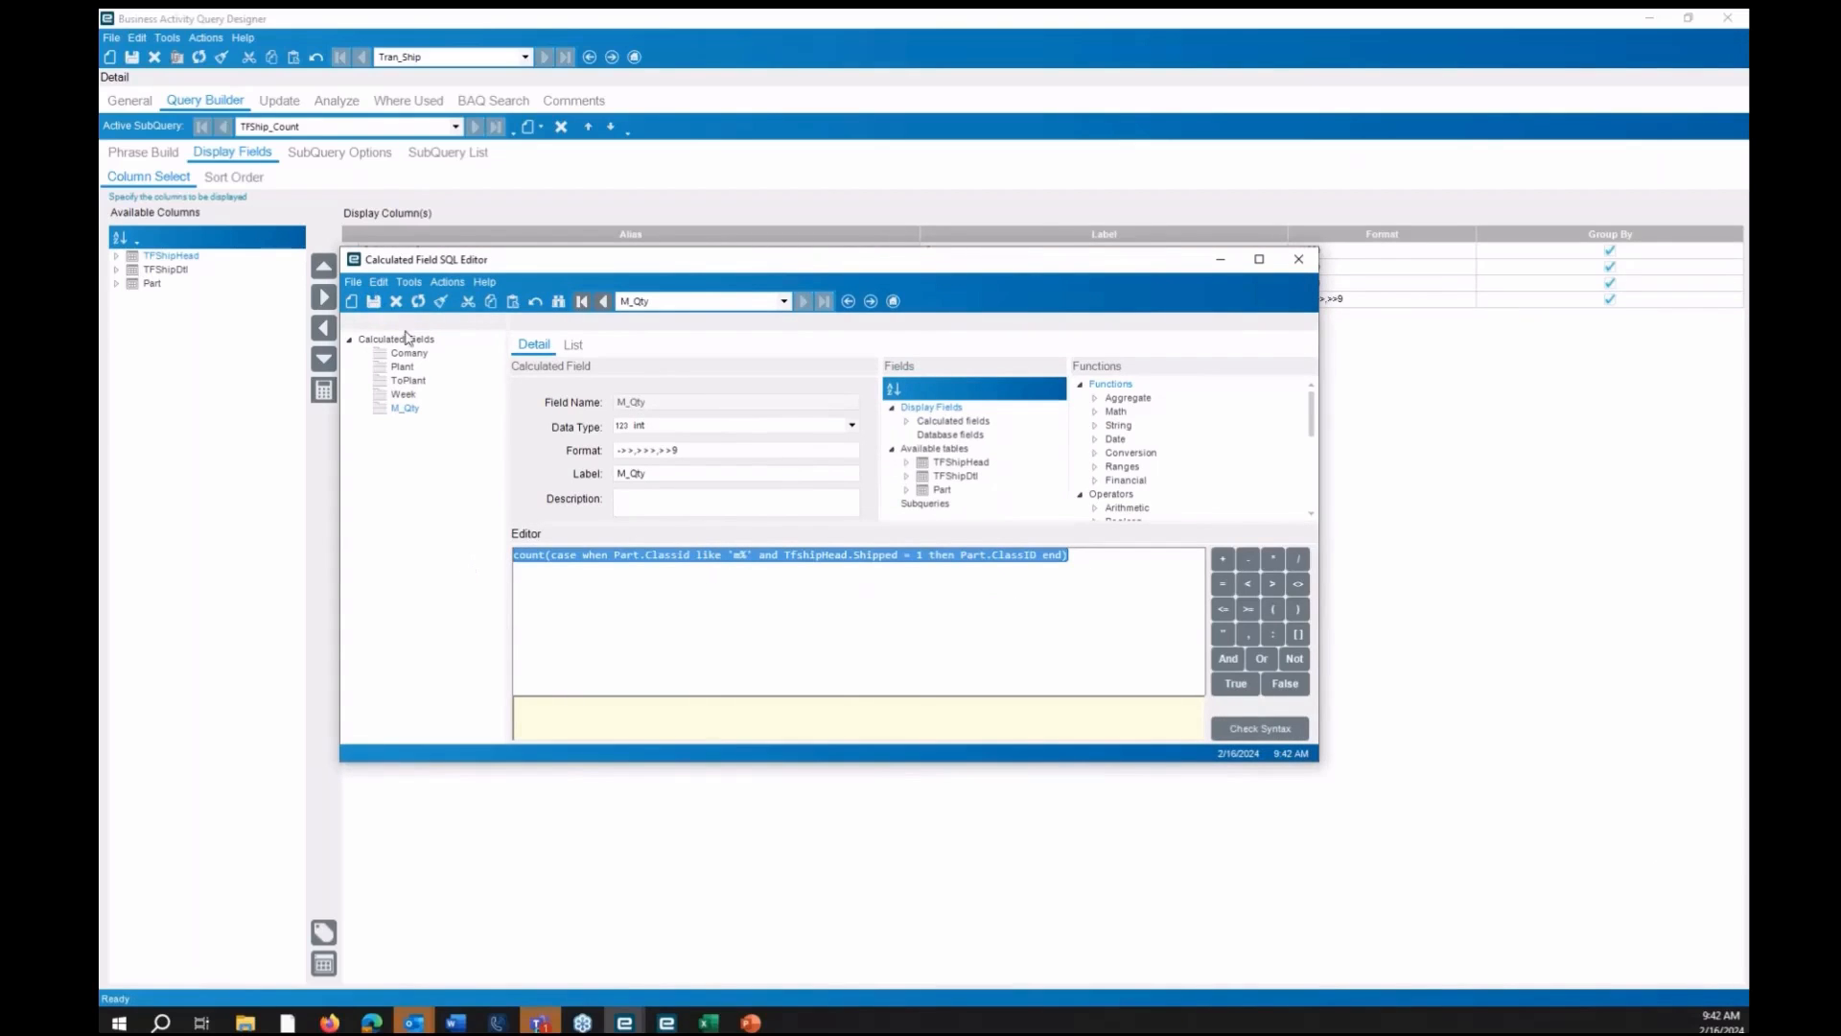
click(351, 303)
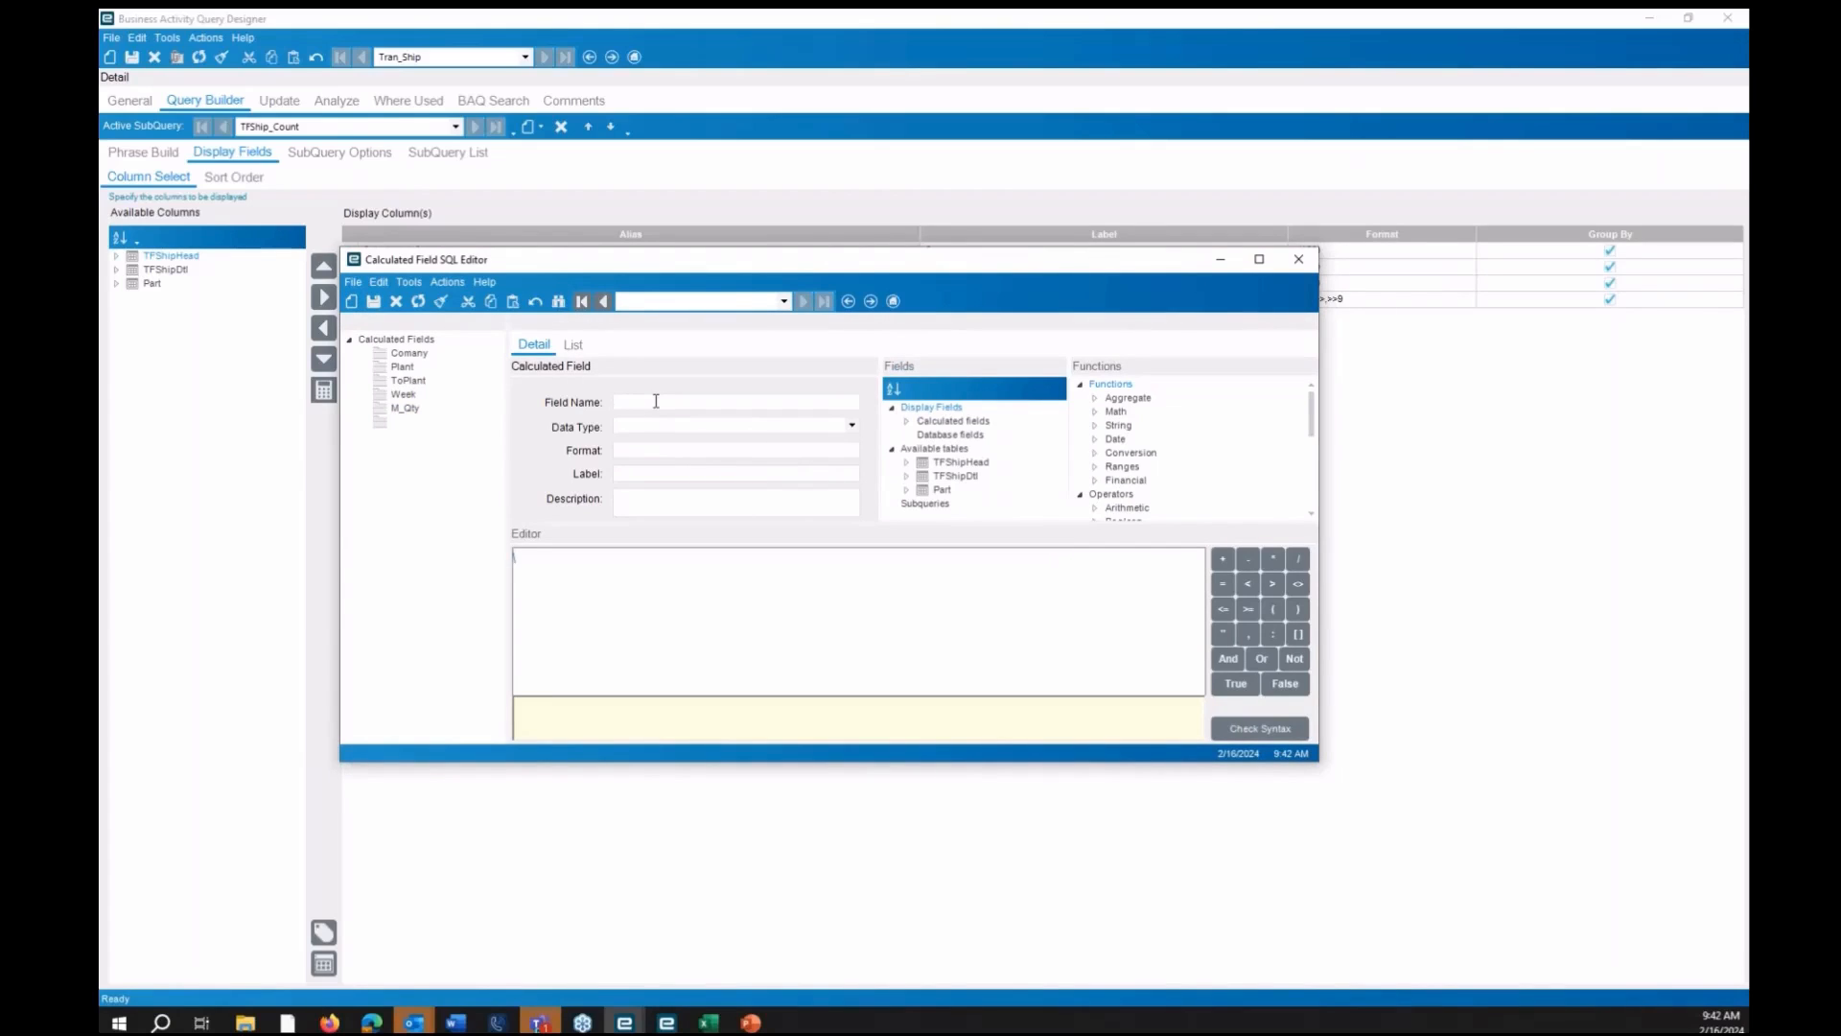
click(656, 401)
text(F_Qty)
key(Tab)
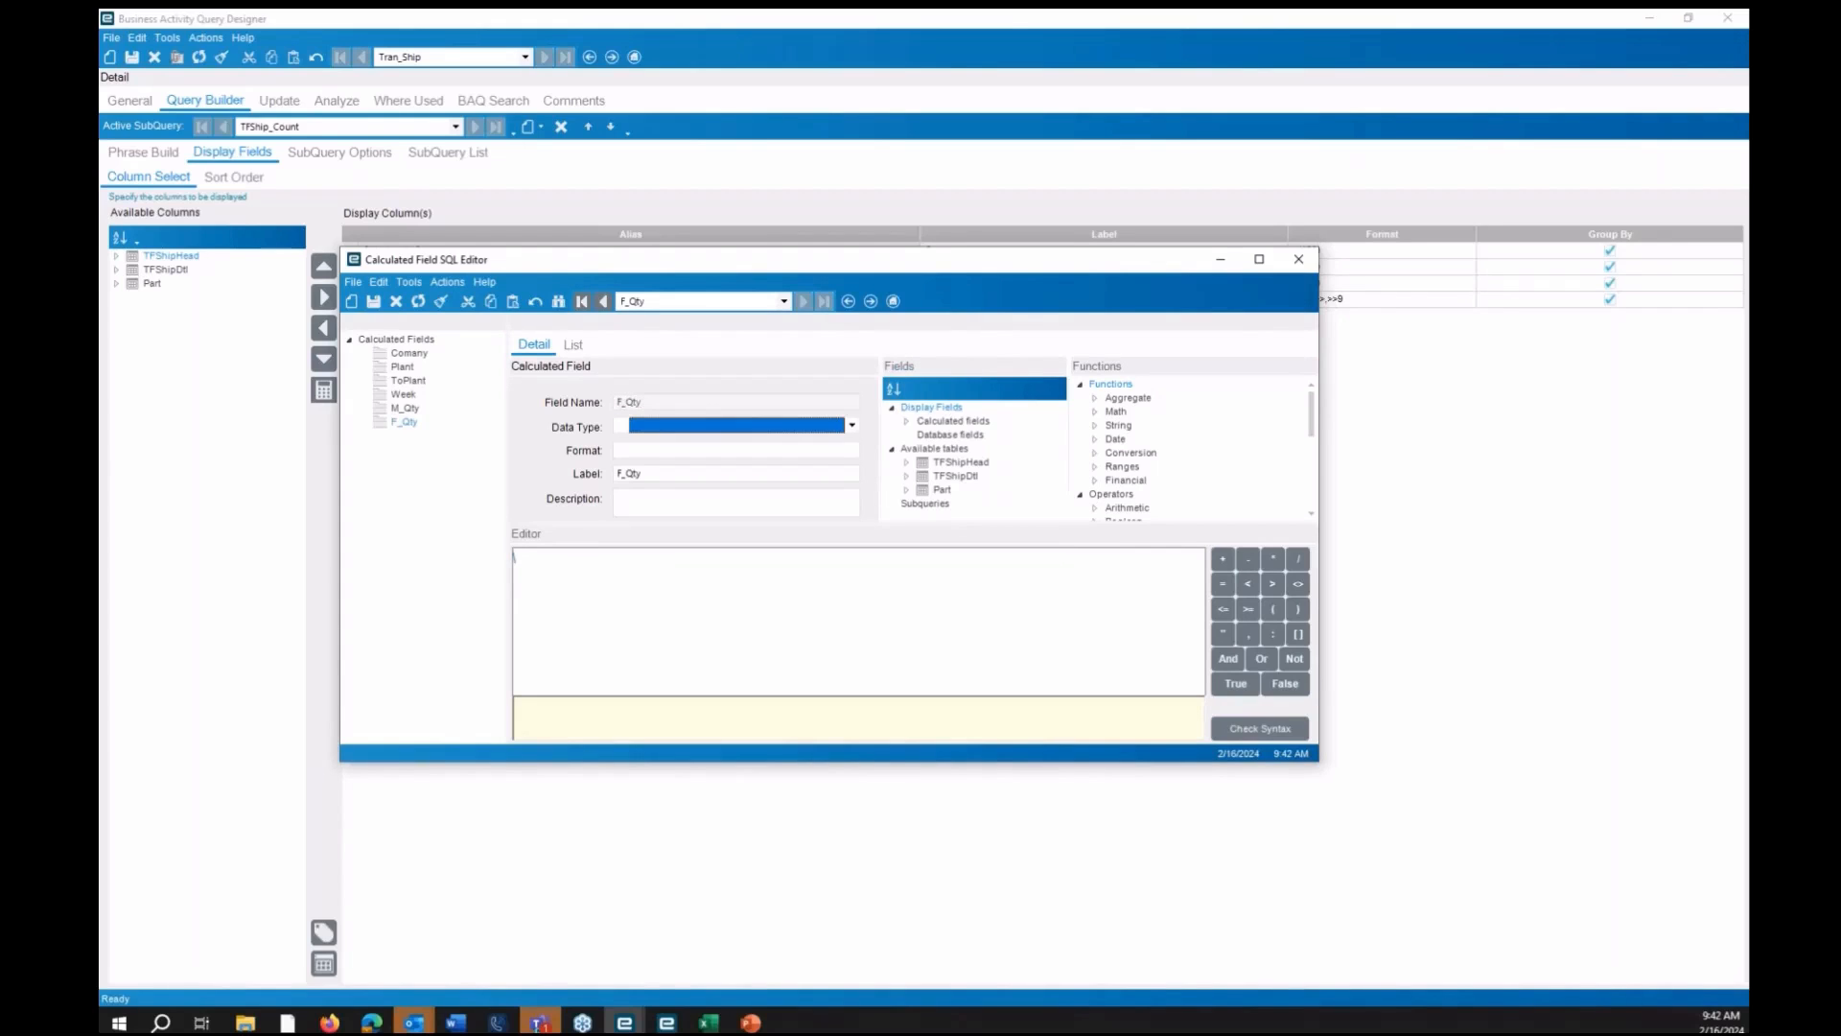
text(int)
key(Tab)
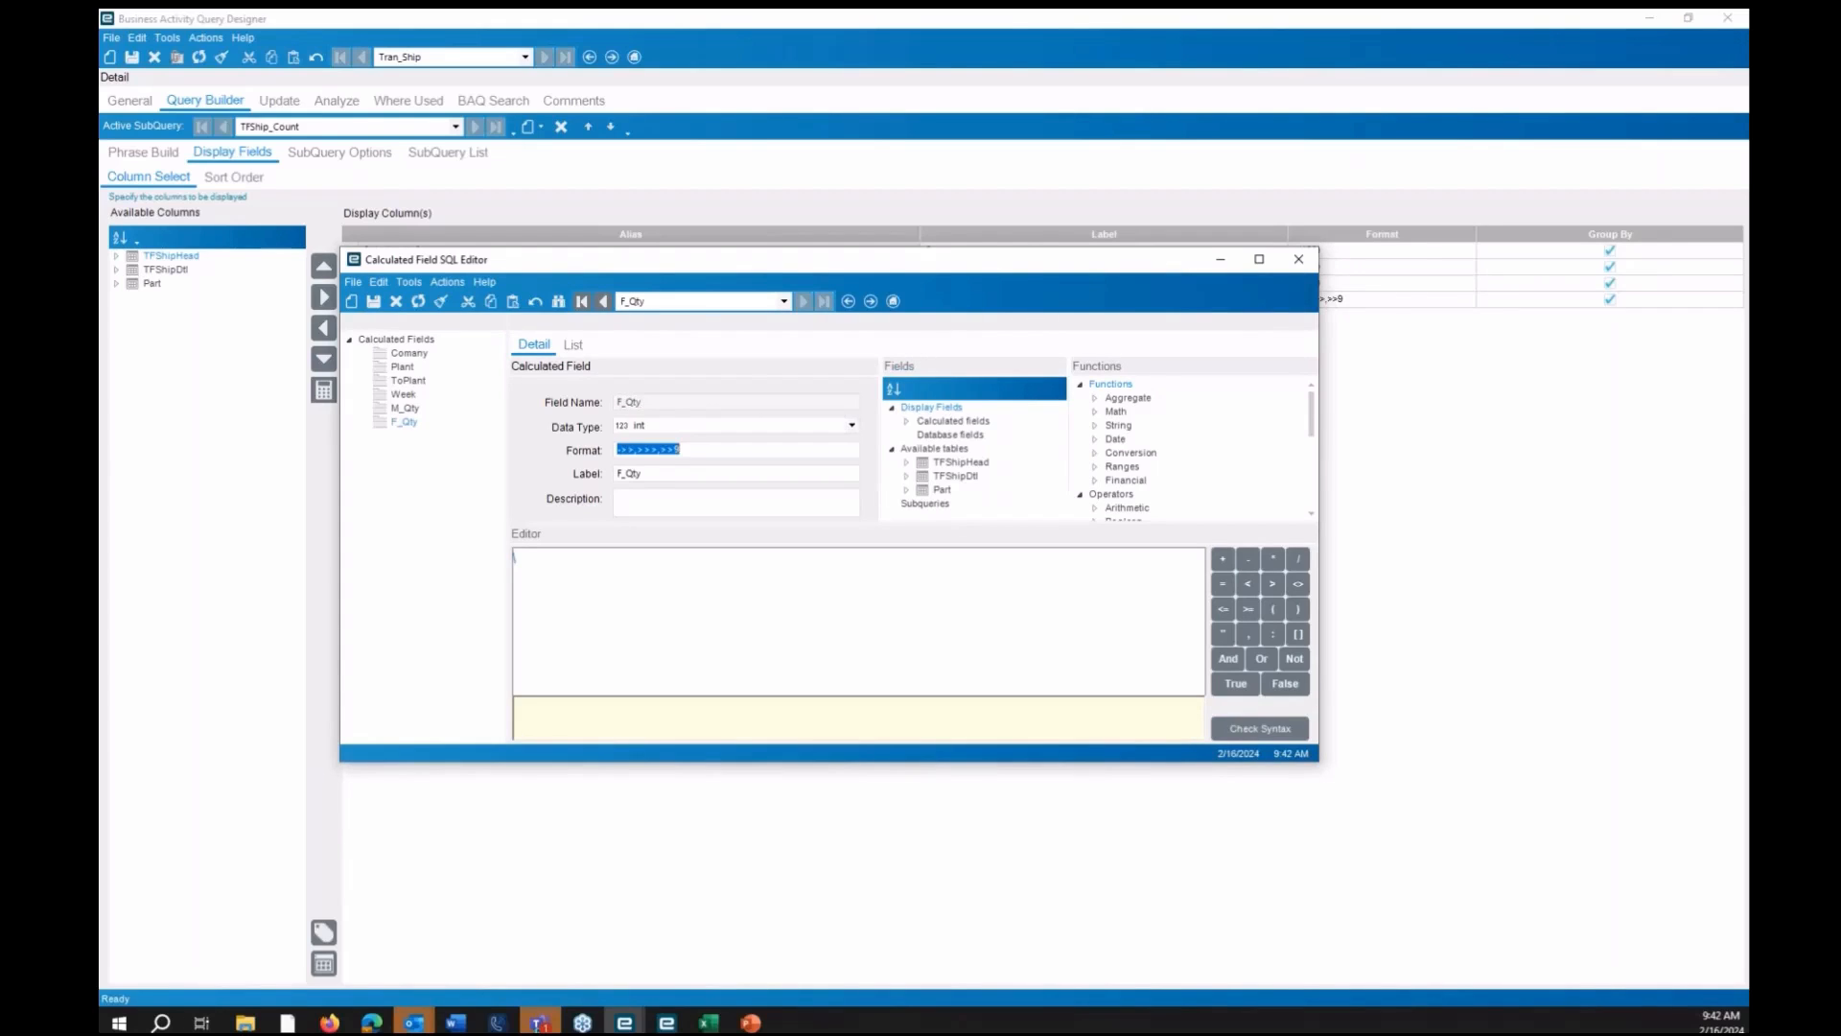
Reuse the copied count expression for F_Qty, changing the class pattern to 'F%'
click(629, 556)
text(count(case when Part.Classid like 'F%' and TfshipHead.Shipped = 1 then Part.ClassID end))
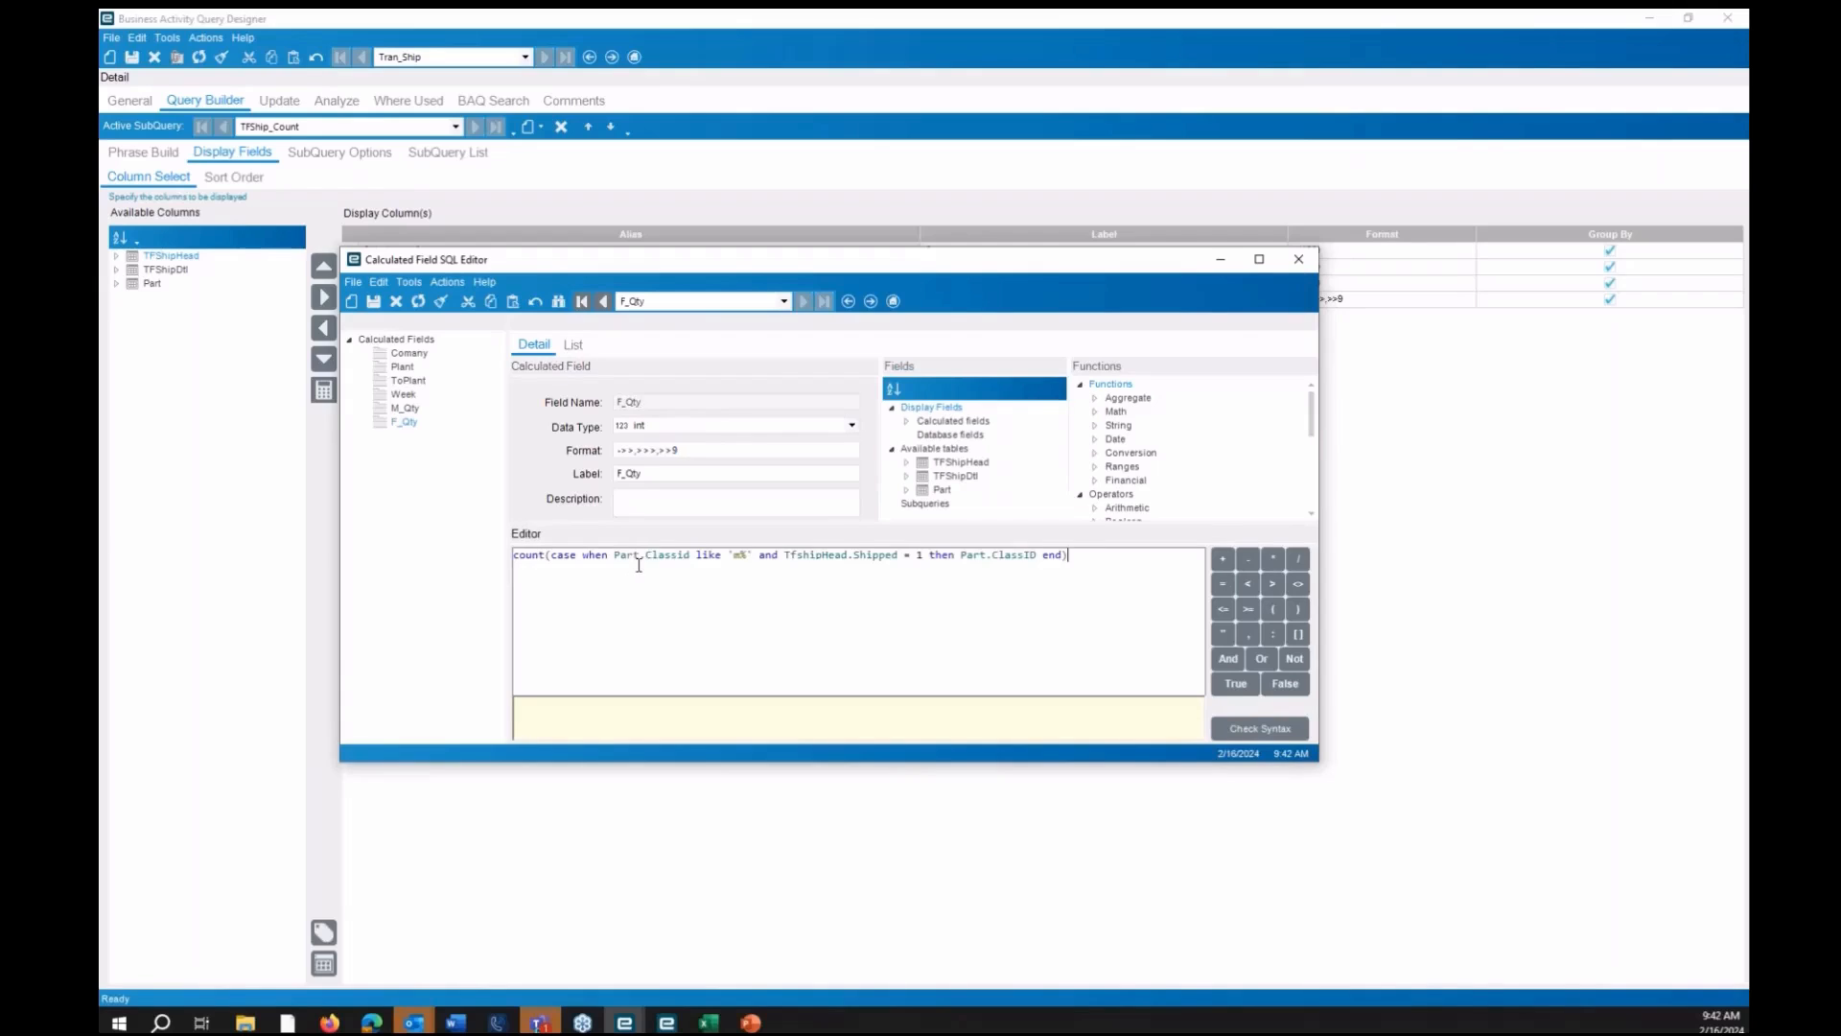
click(736, 556)
key(BackSpace)
text(F)
Add a calculated field named P_Qty with data type int
key(ctrl+n)
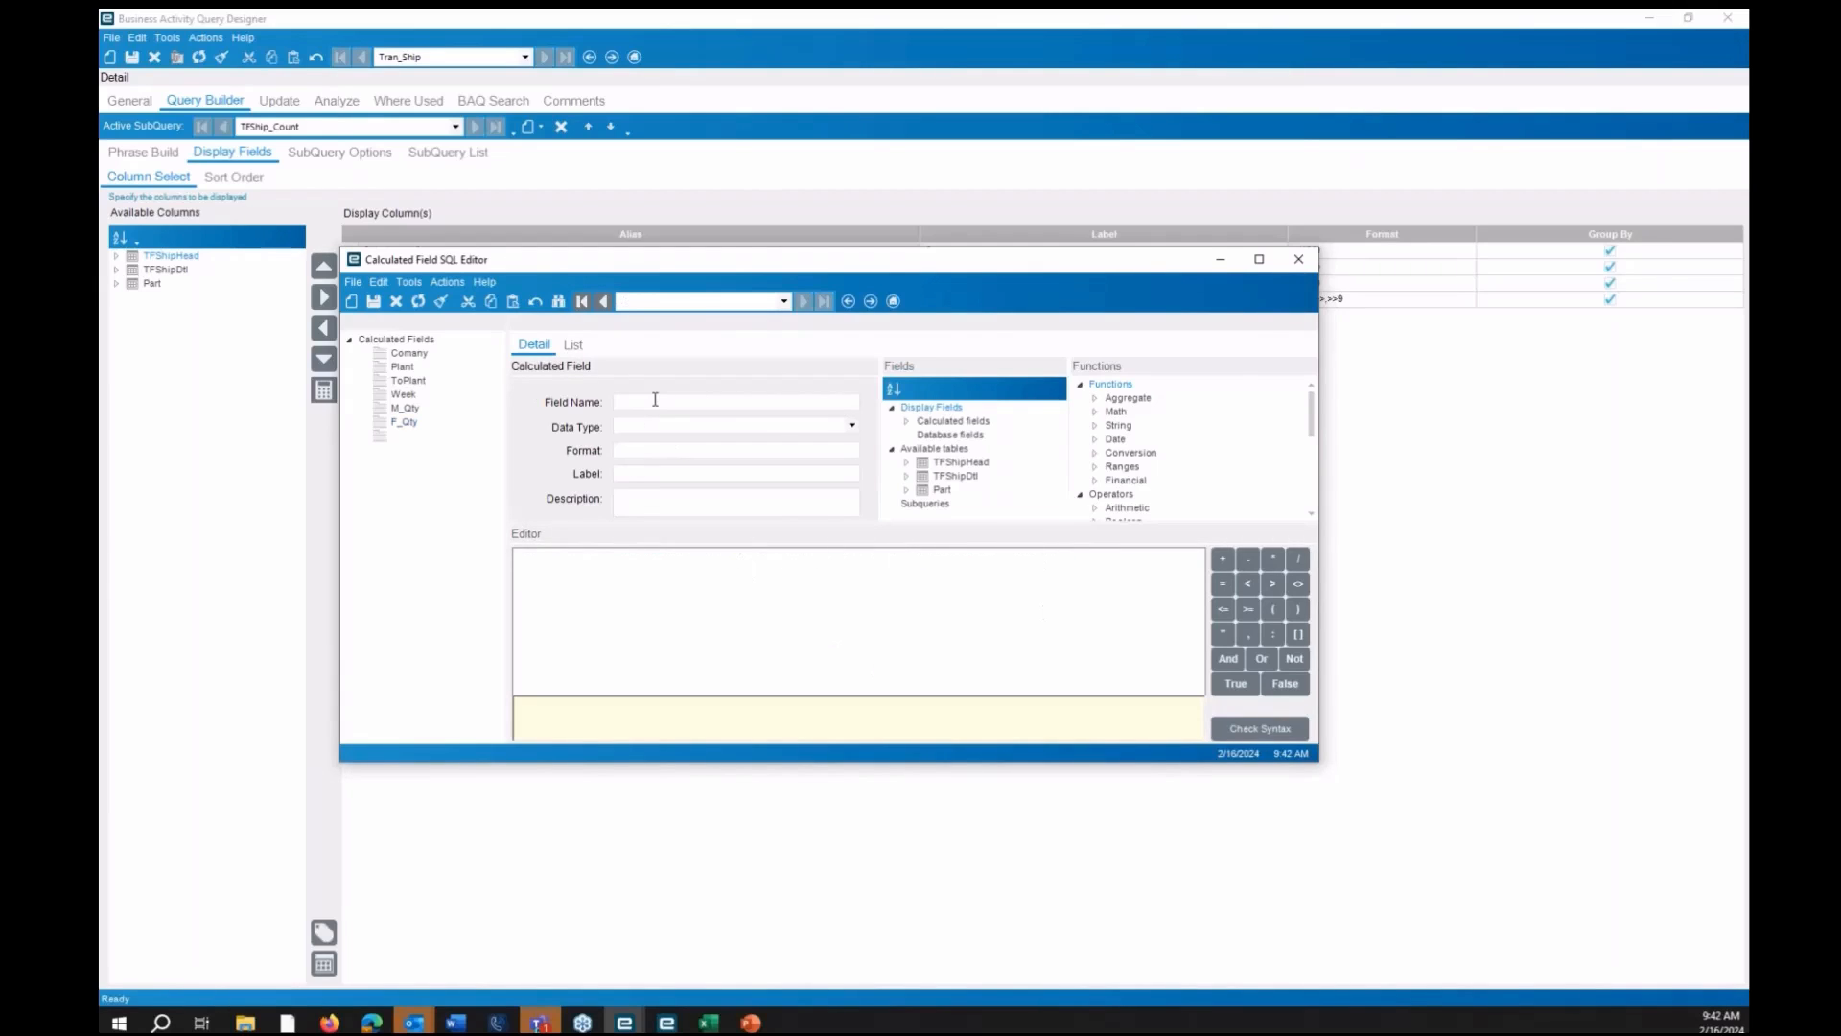
text(P_Qty)
key(Tab)
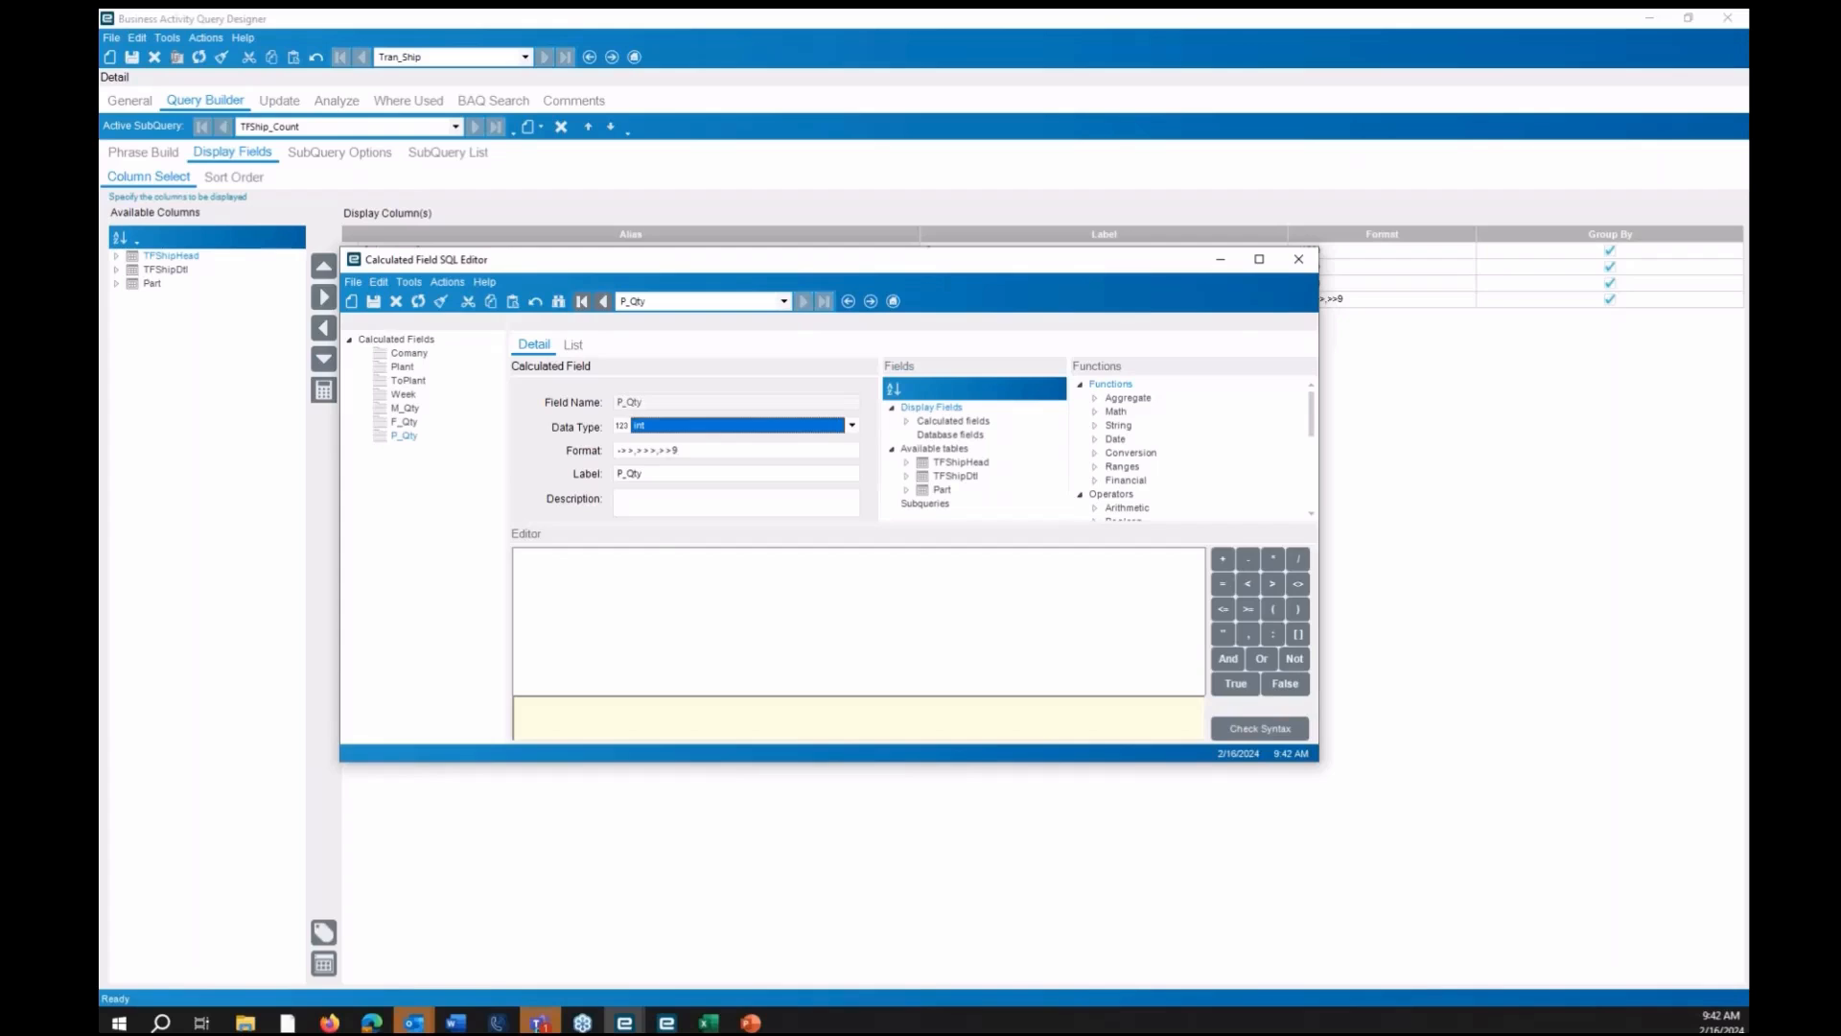
Reuse the copied count expression for P_Qty, changing the class pattern to 'P%'
click(869, 671)
text(count(case when Part.Classid like 'F%' and TfshipHead.Shipped = 1 then Part.ClassID end))
key(BackSpace)
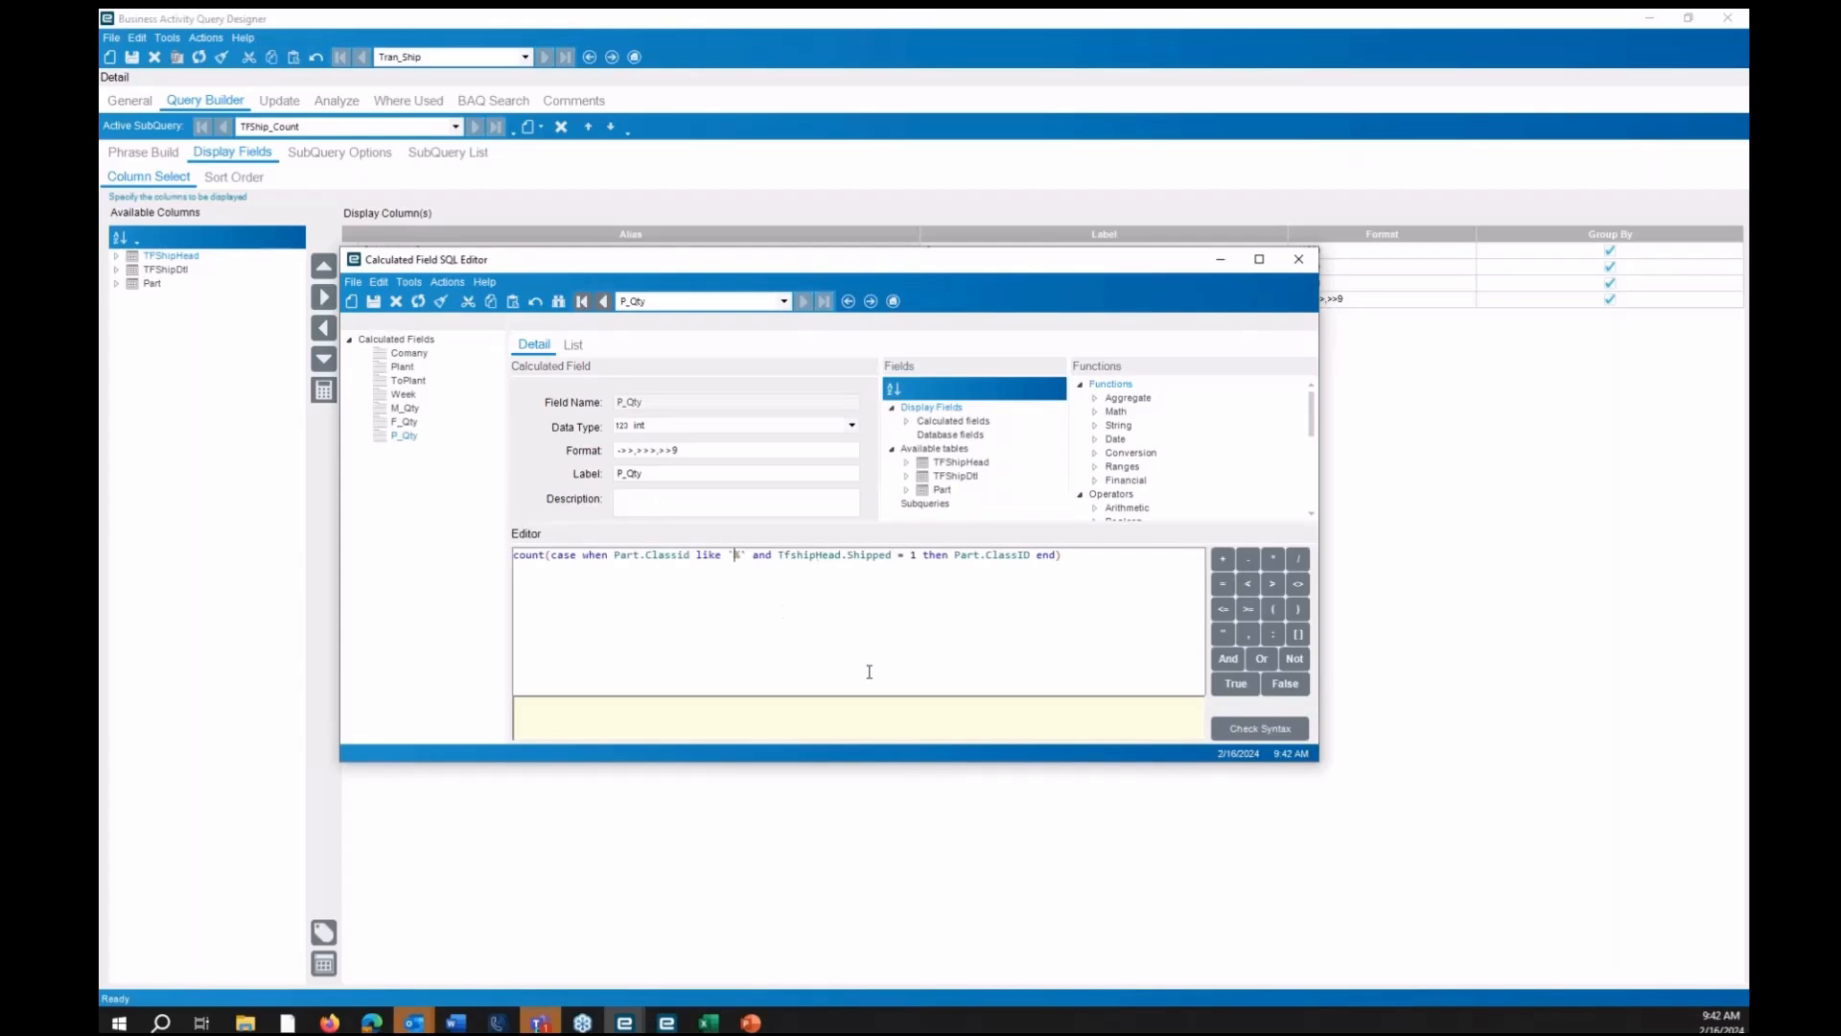
text(P)
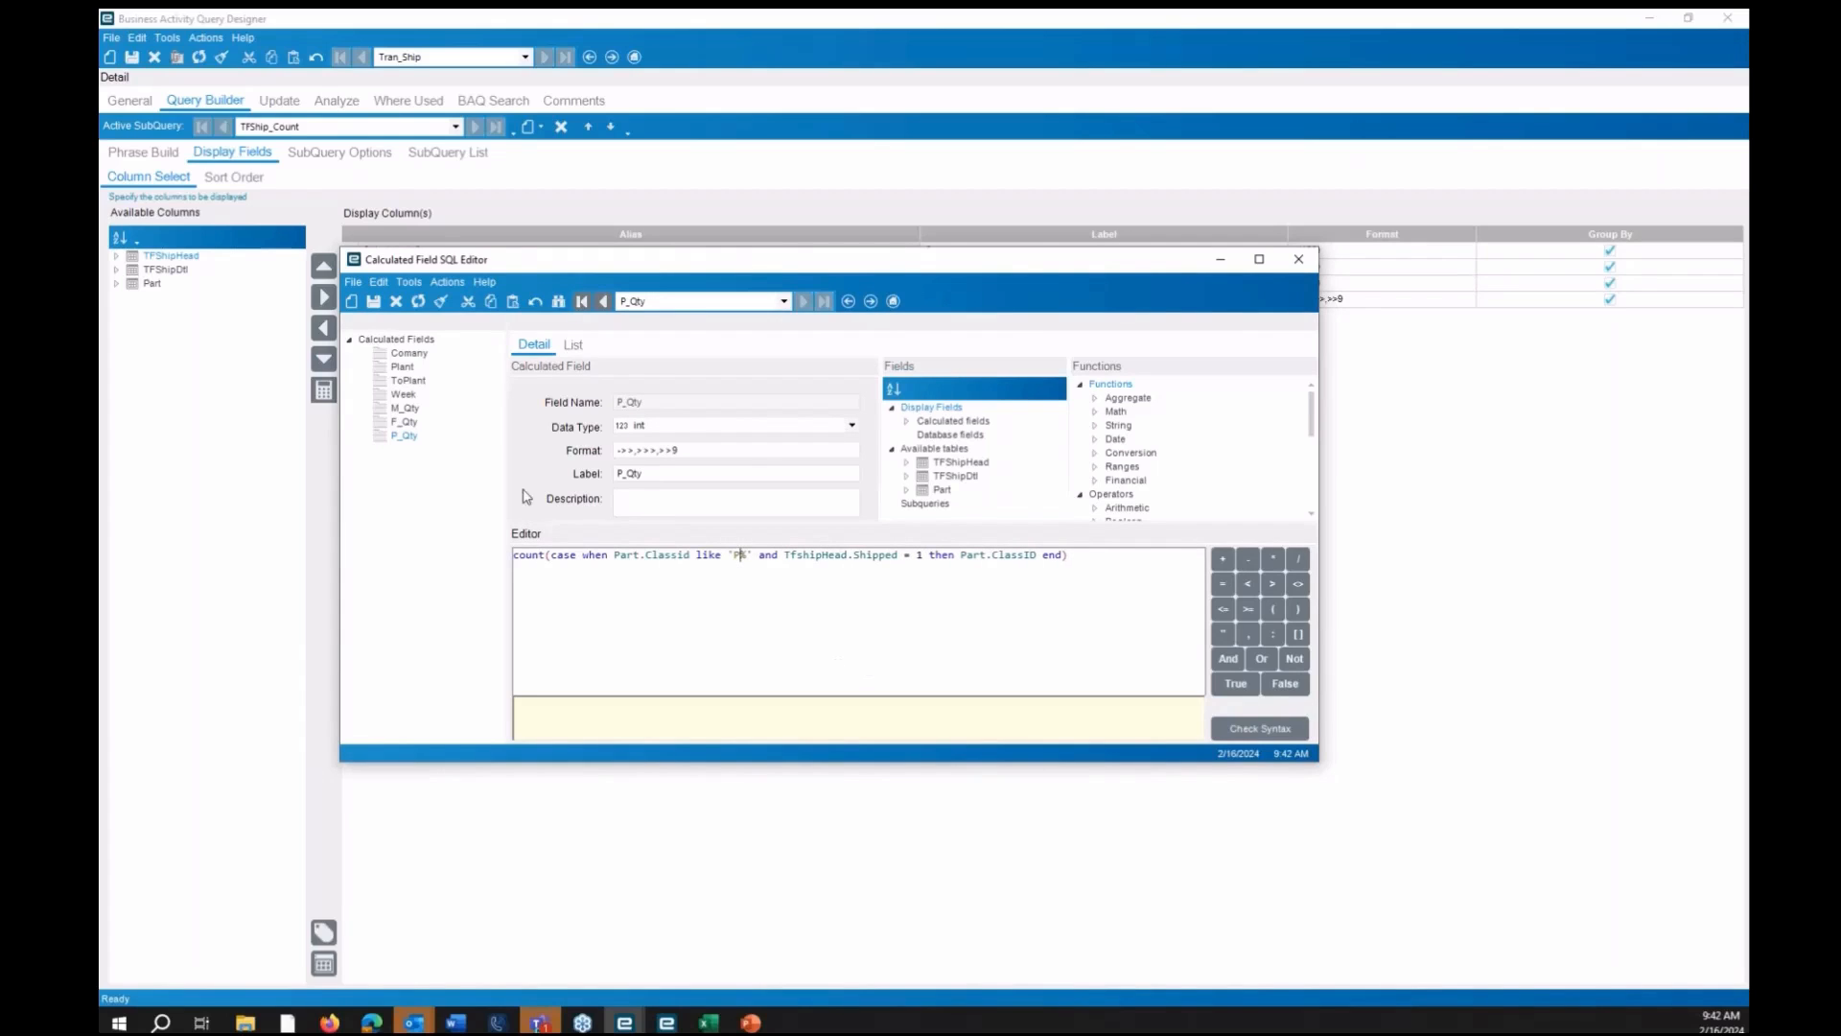
Add a calculated field named Open with data type int
key(ctrl+n)
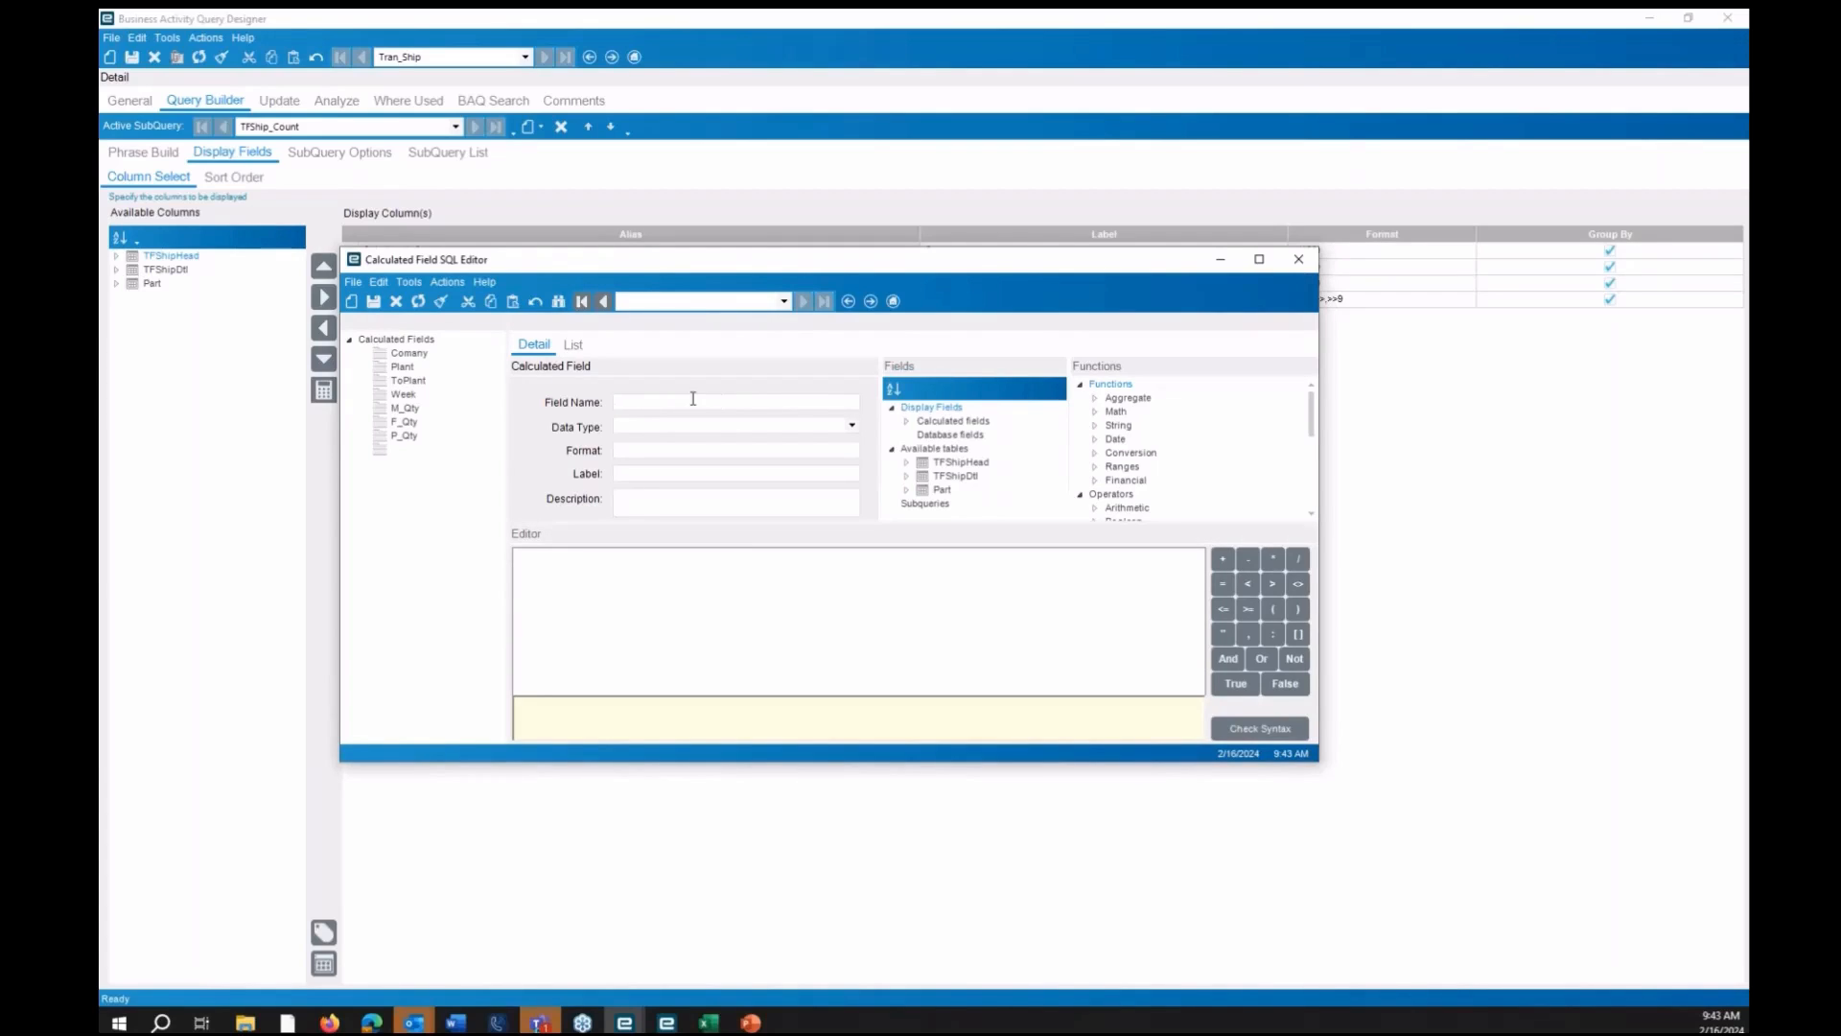
text(Open)
key(Tab)
key(Tab)
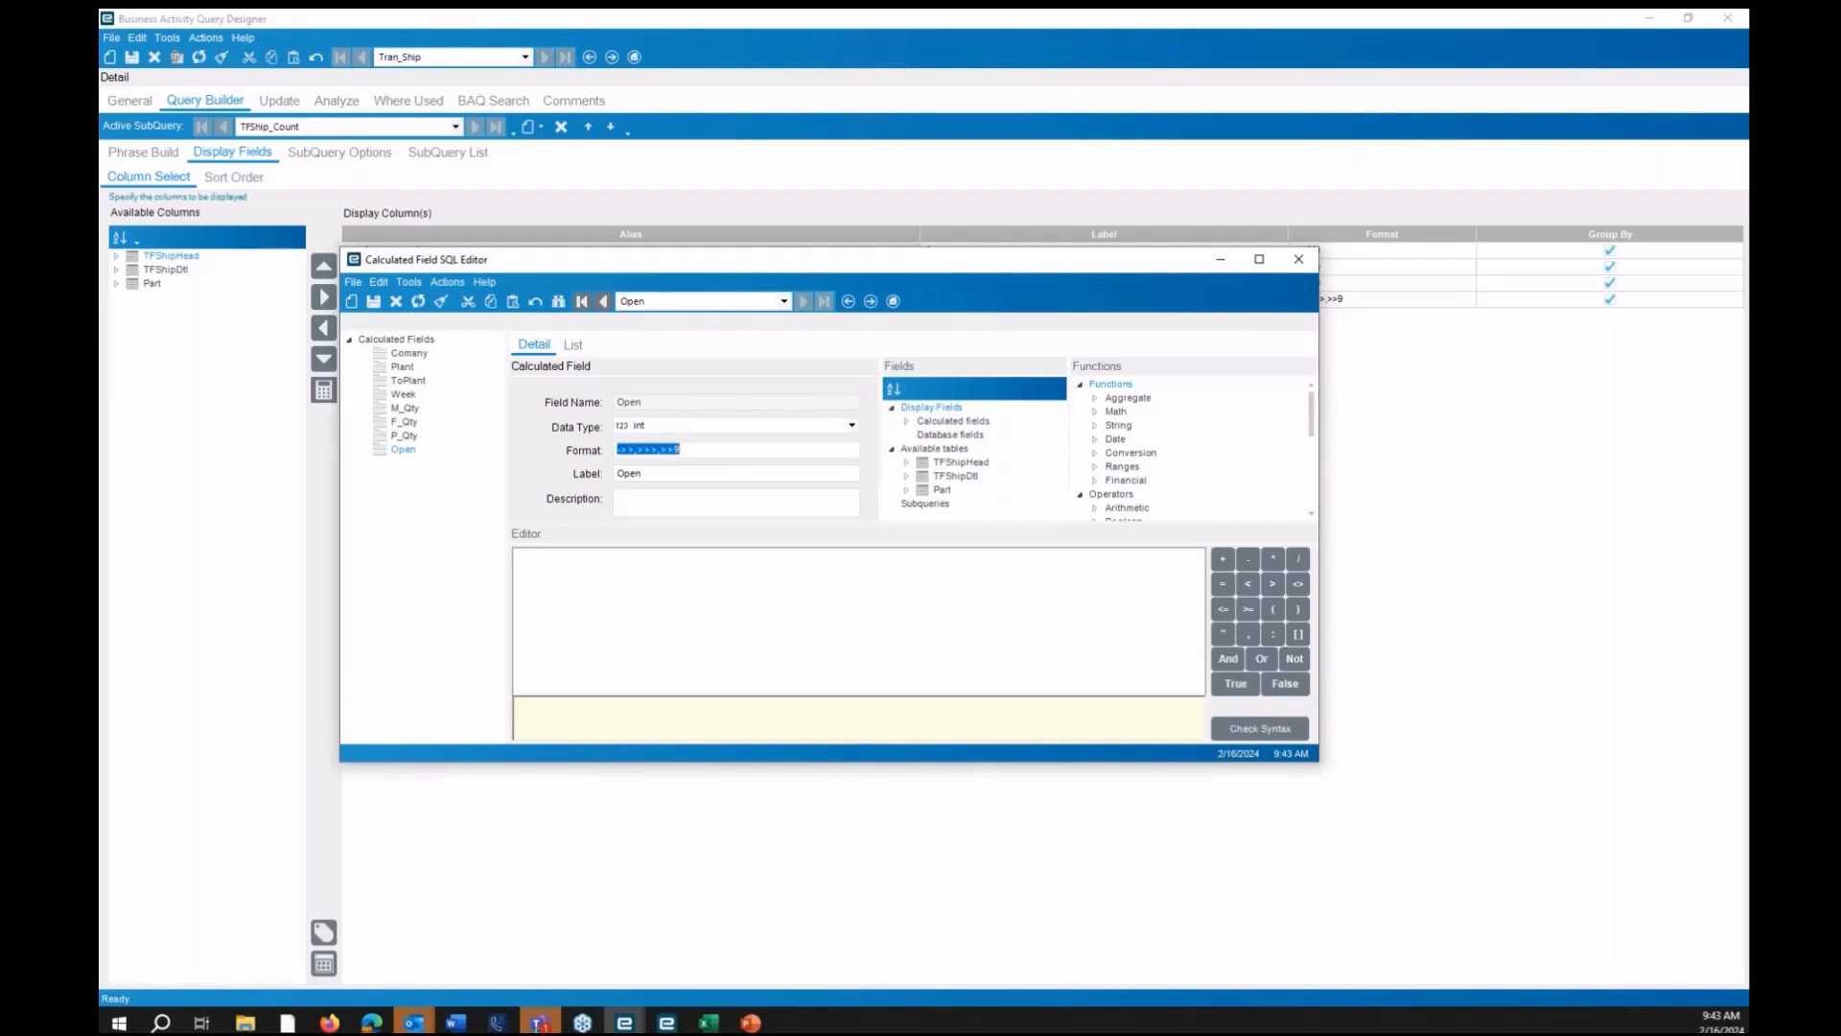
Enter the Open expression count(case when TFShipHead.ShipStatus = 'open' then TfShipHead.ShipStatus end) and check its syntax
click(713, 559)
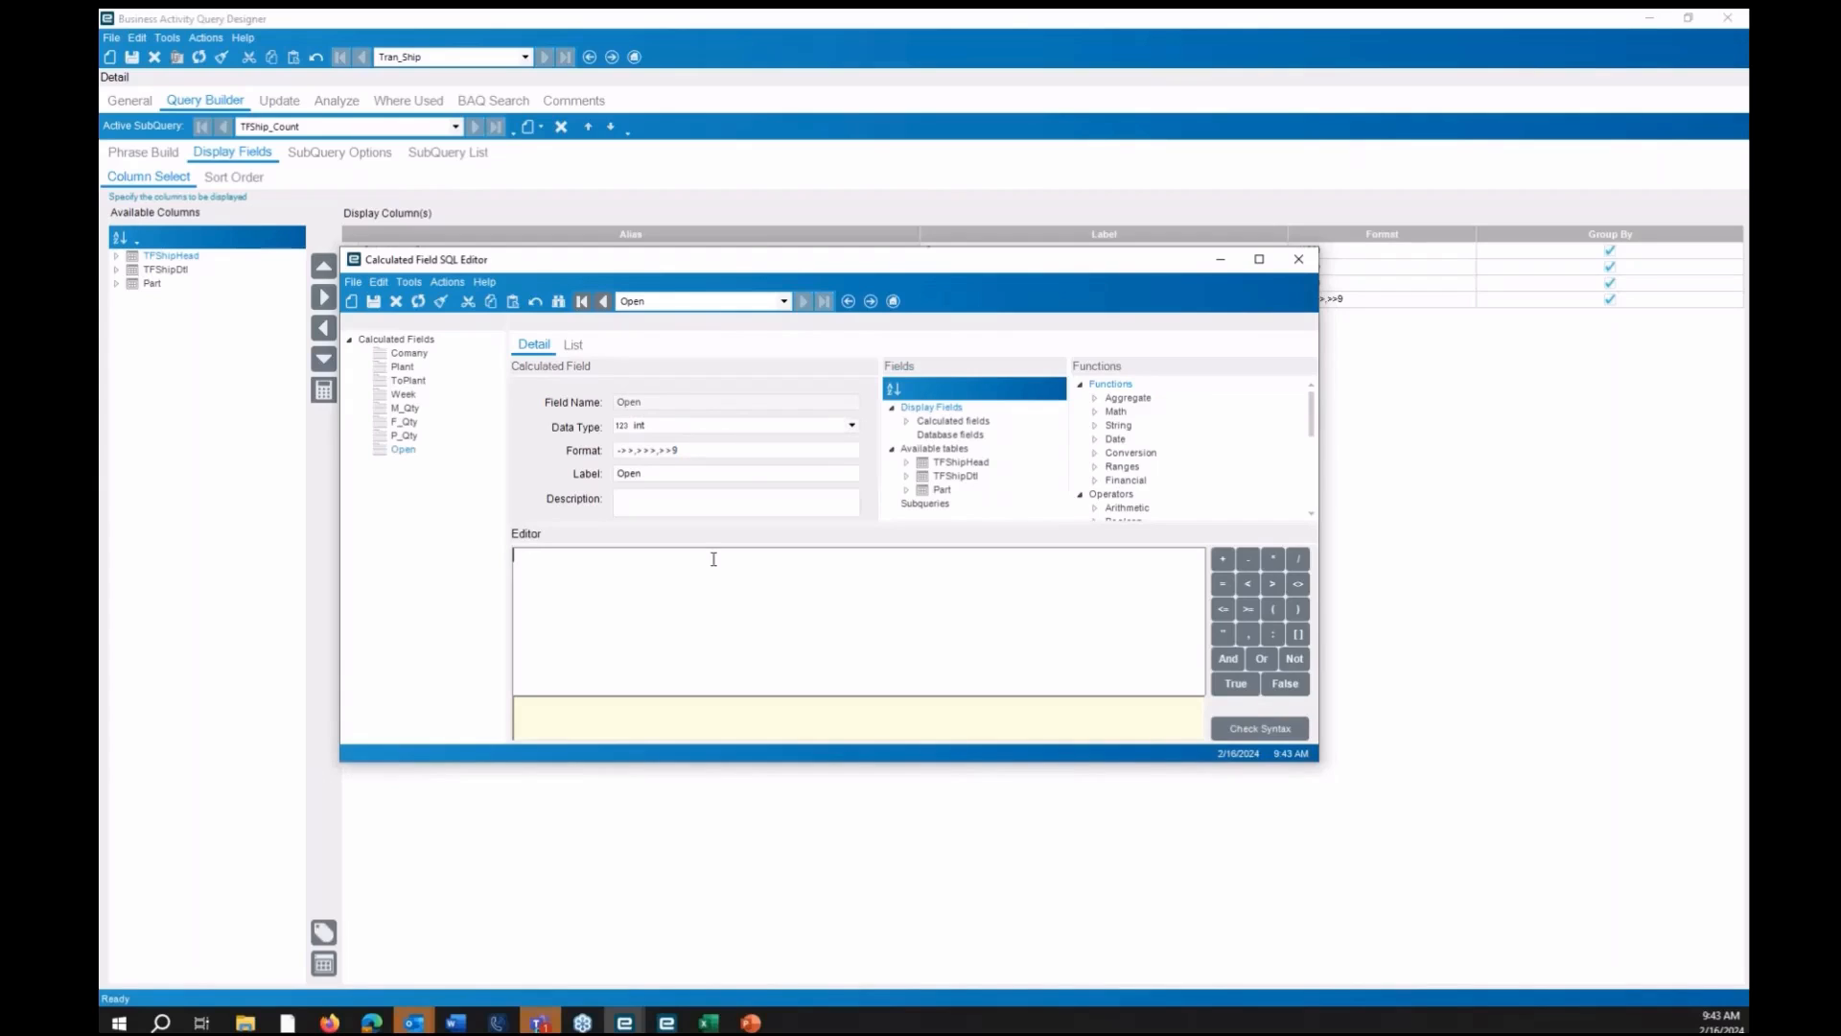
text(count(case when TFShipHead.ShipStatus = 'open' then TfShipHead.)
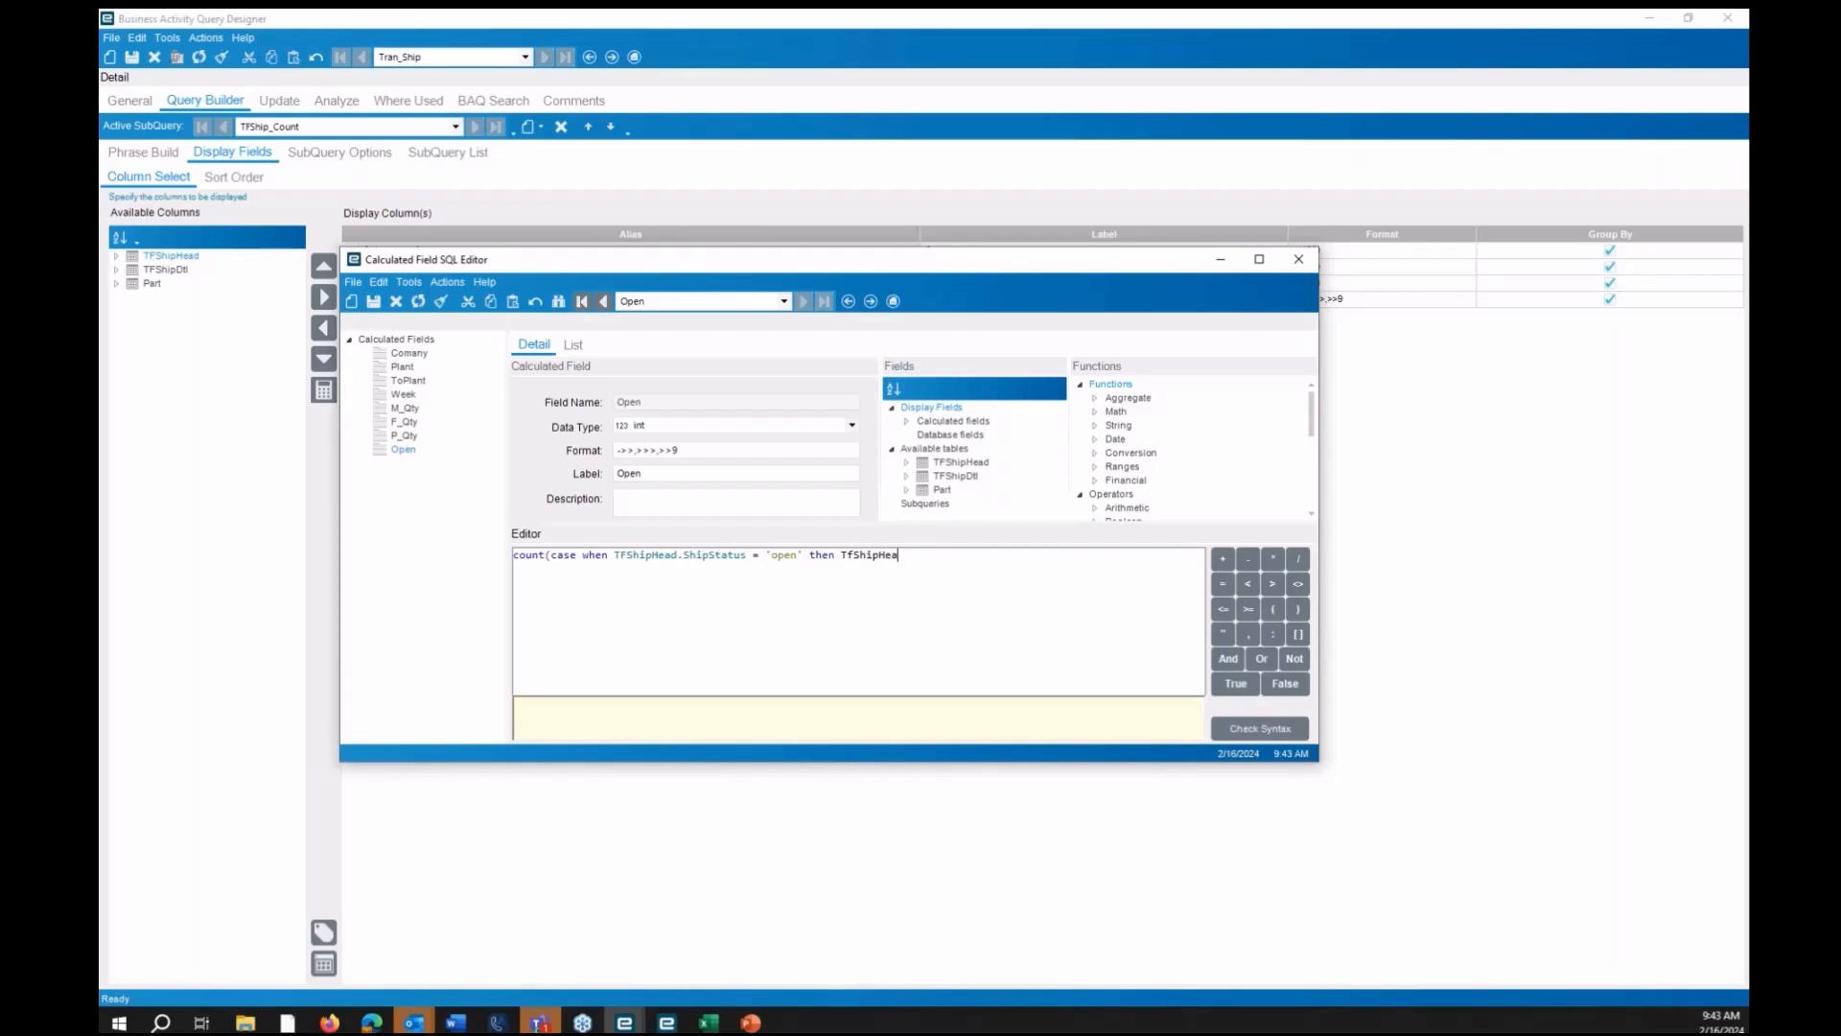
text(ShipStatus end))
click(1260, 728)
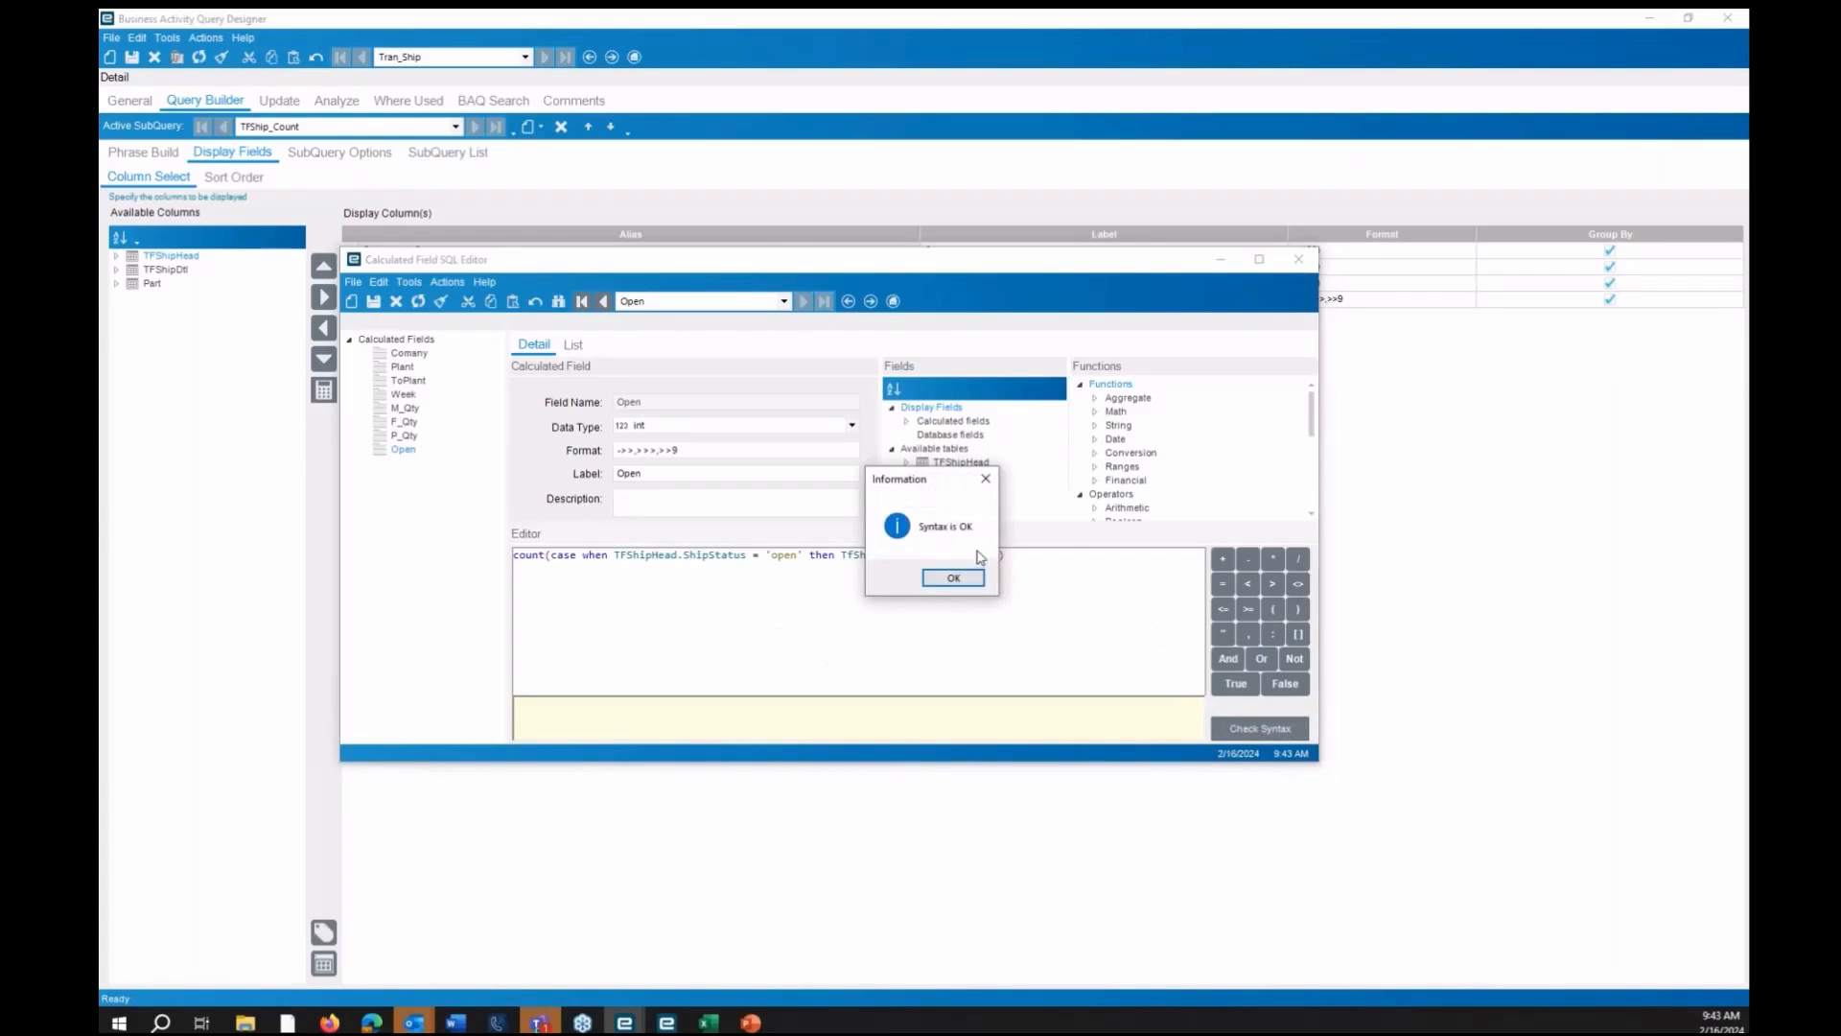
click(970, 578)
Copy the Open expression into a new int calculated field named Closed, changing the compared status to 'Closed'
drag(1069, 555, 408, 580)
key(ctrl+c)
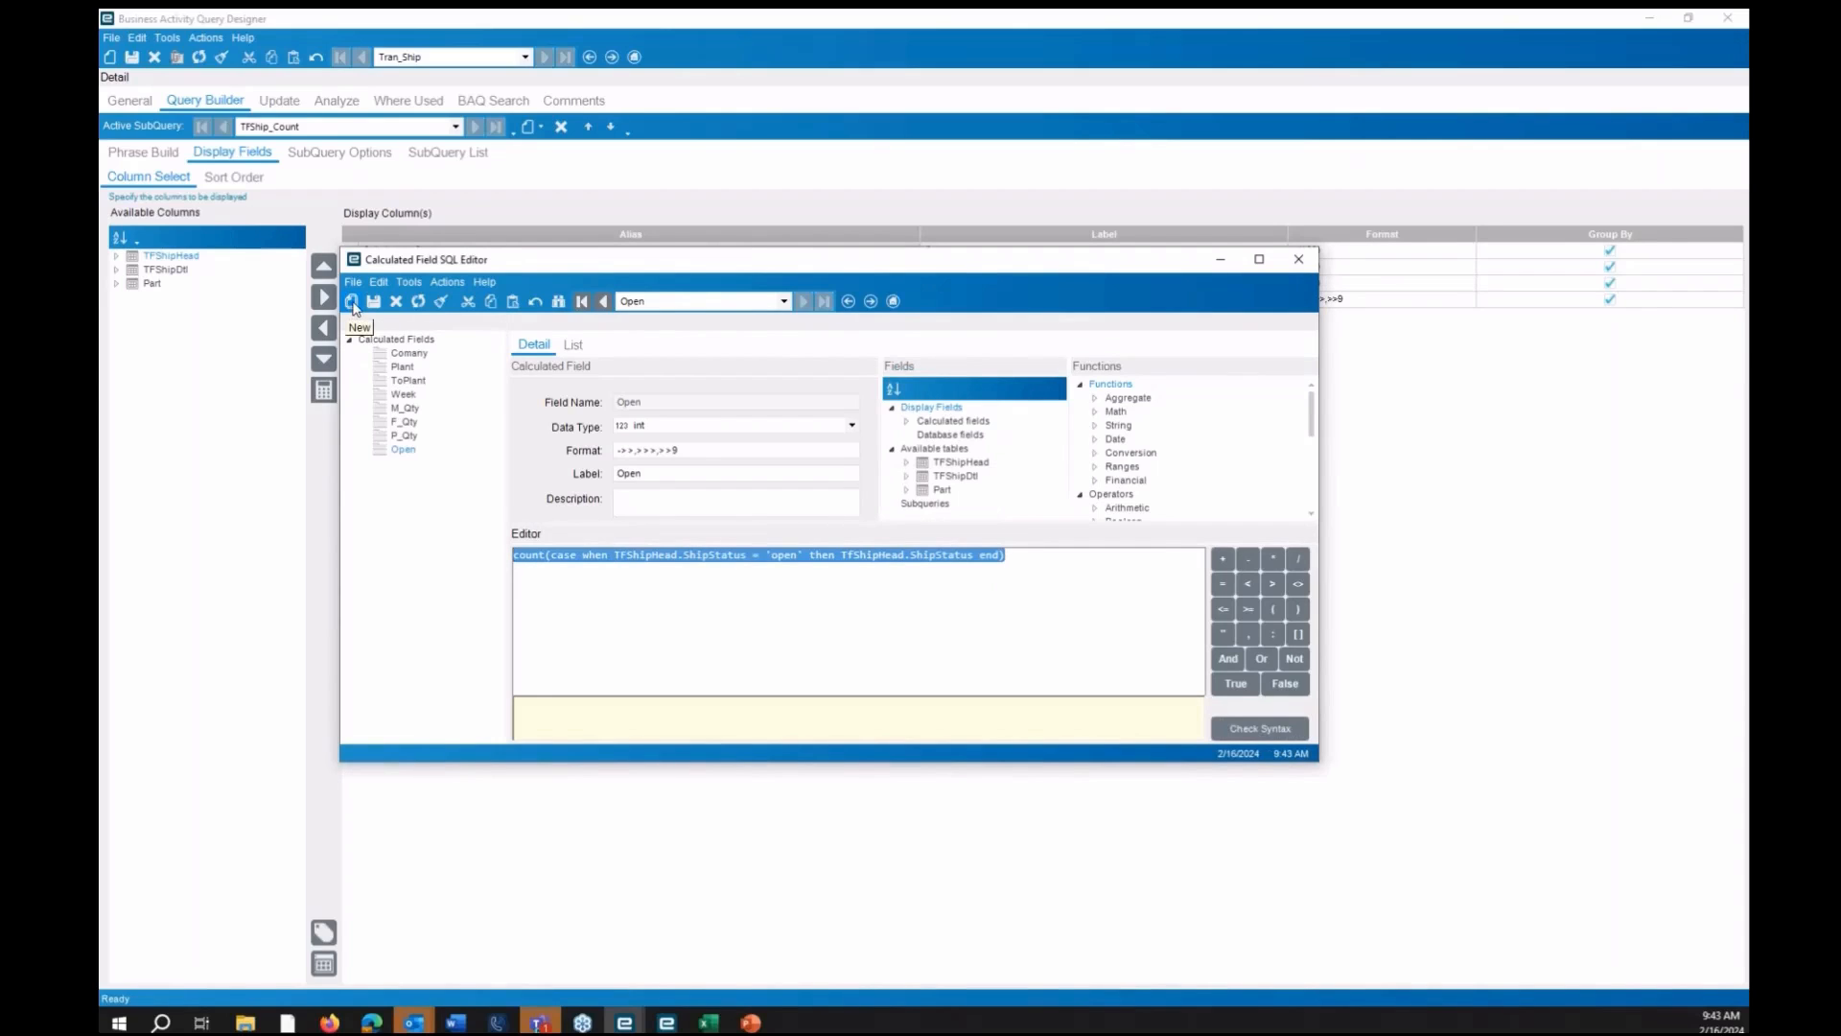
click(352, 302)
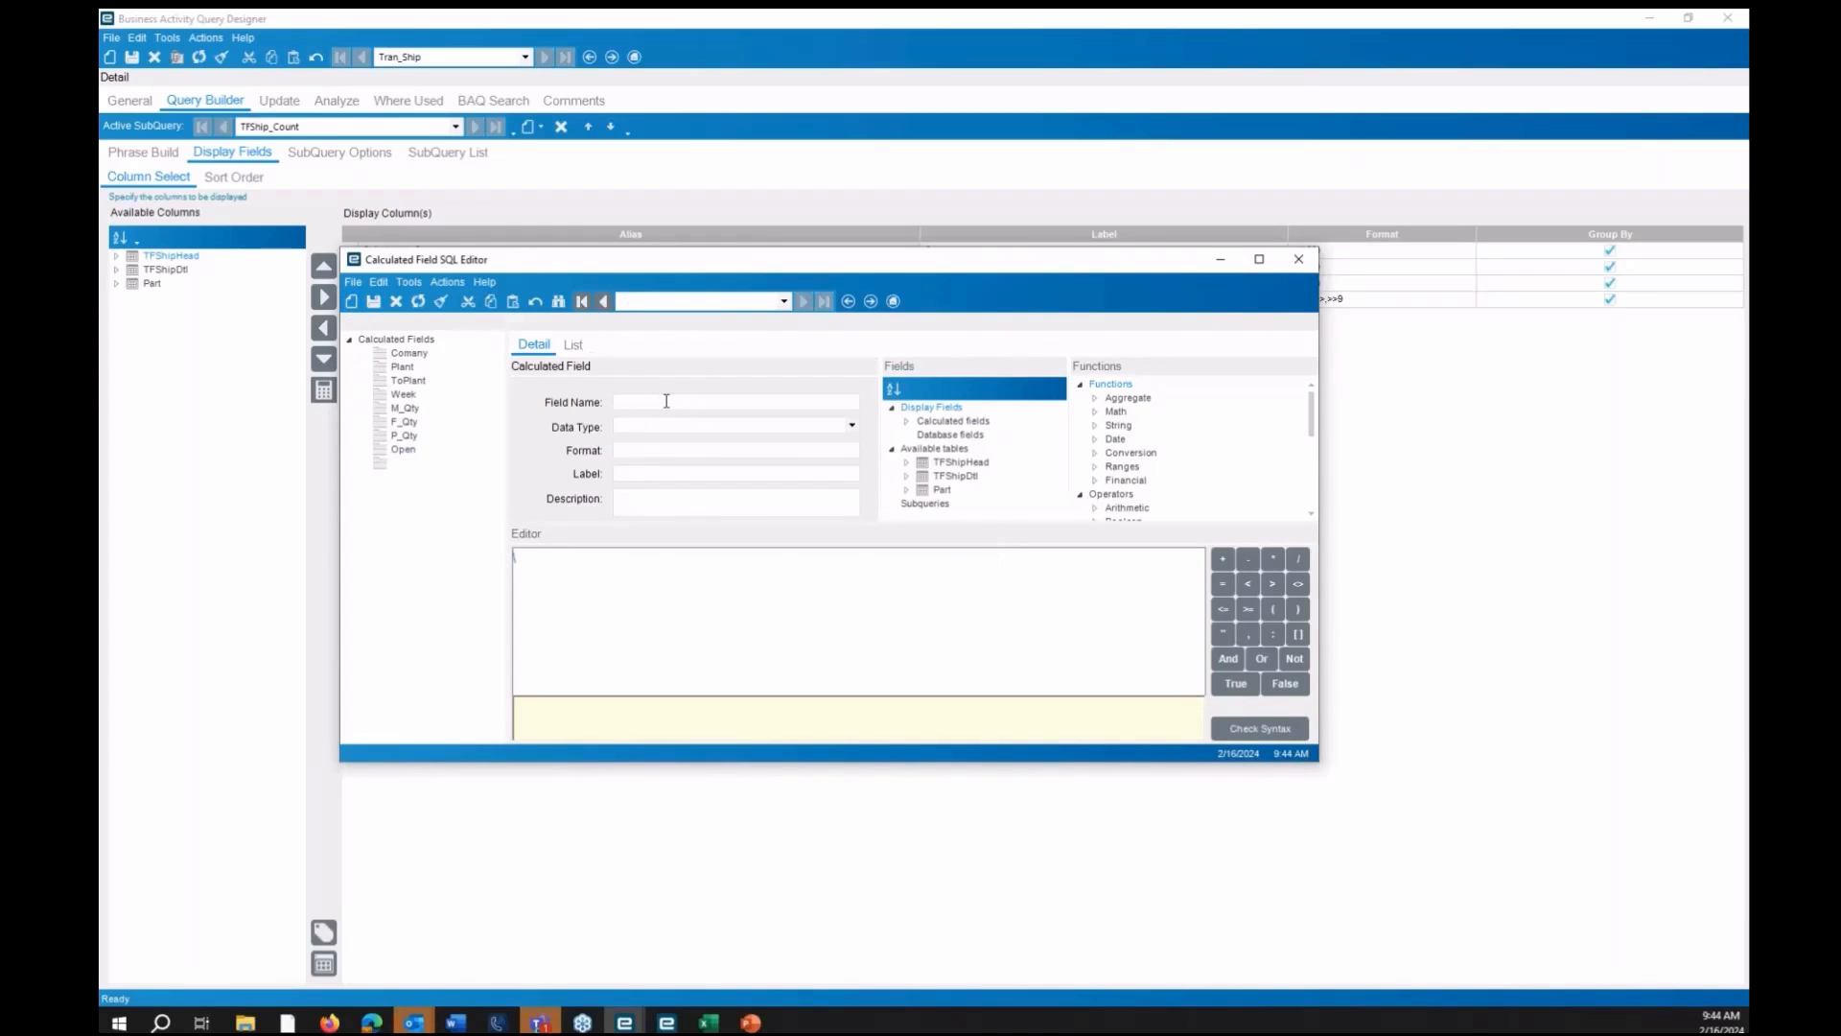
text(Closed)
key(Tab)
key(Tab)
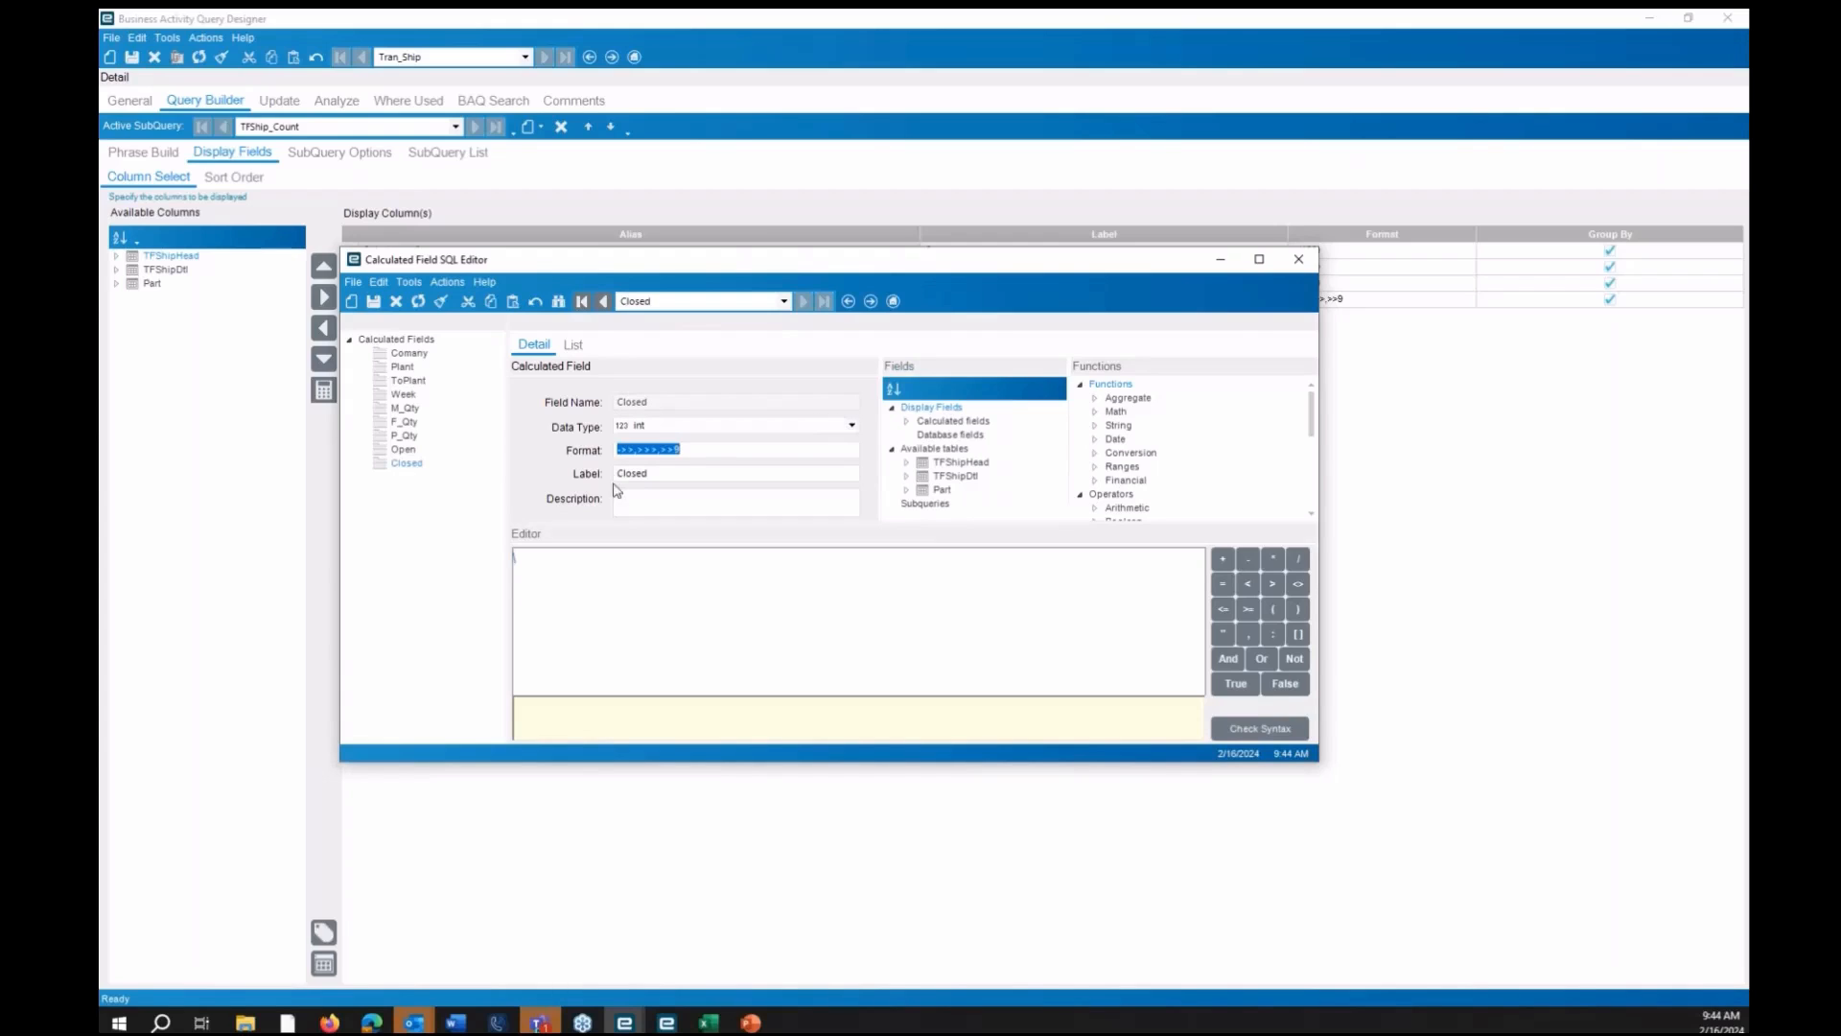
click(825, 578)
key(ctrl+v)
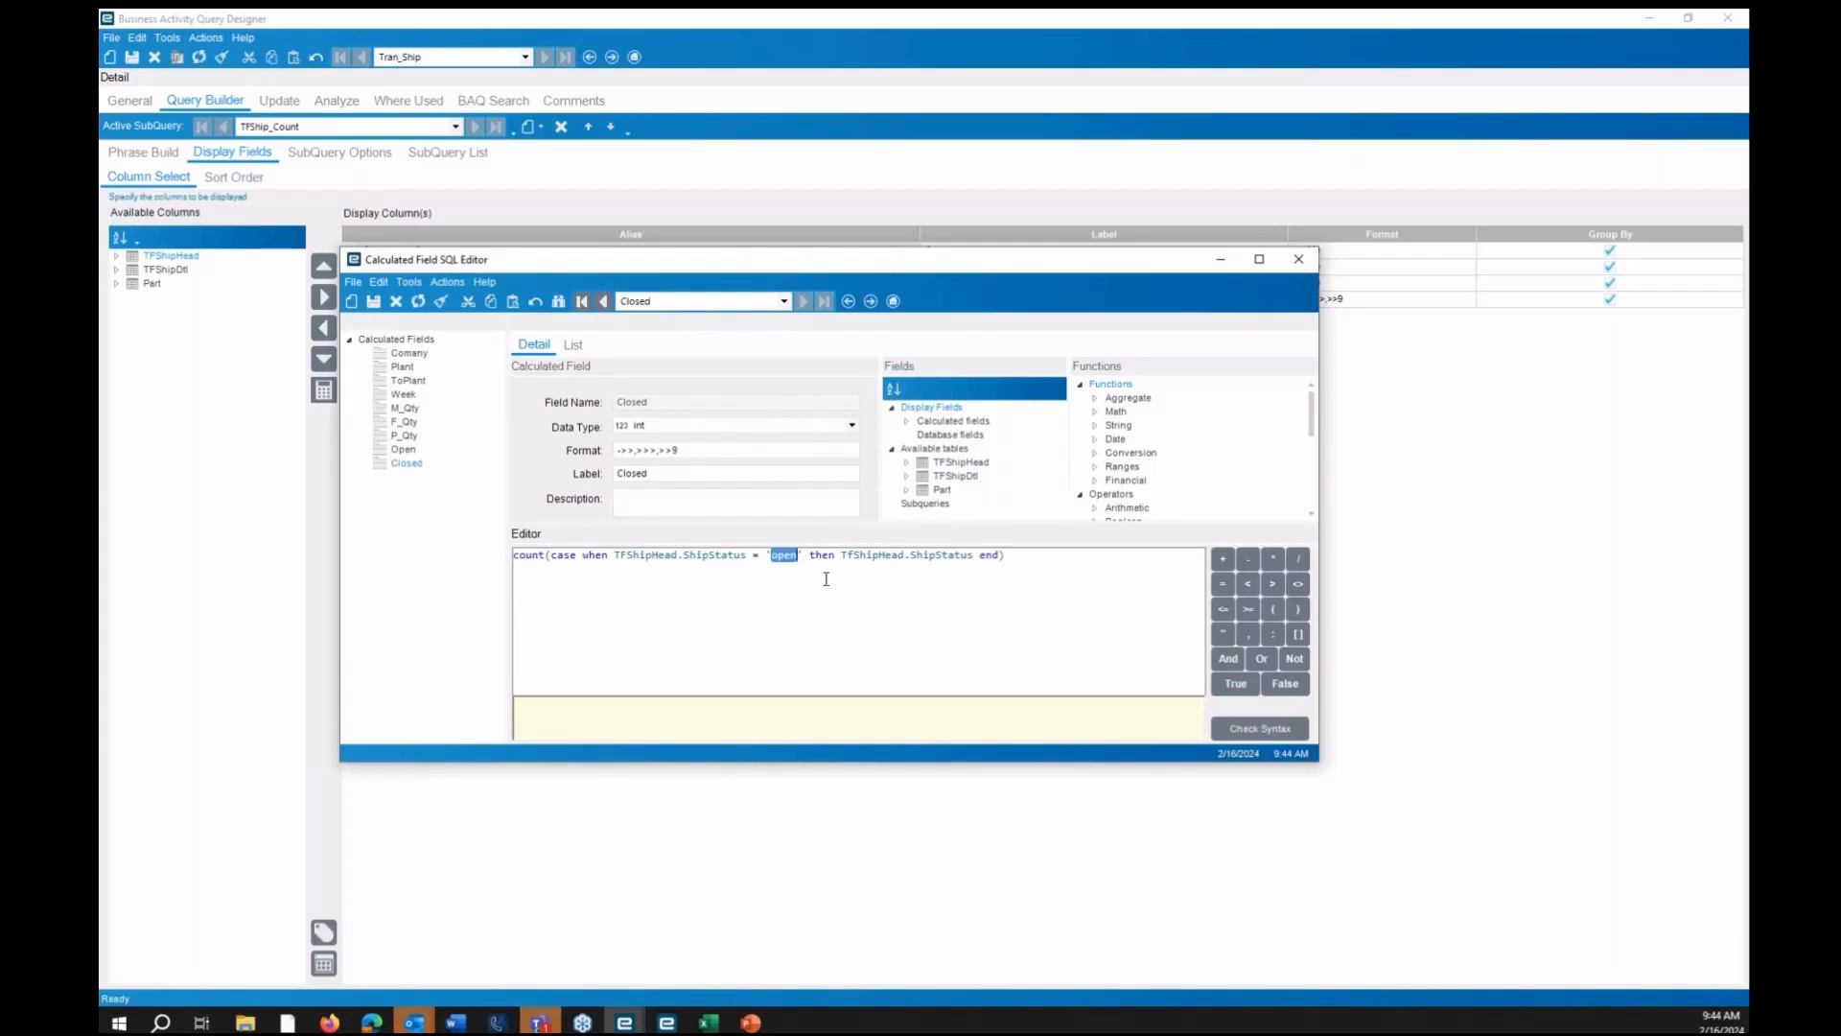
text(Closed)
Add an int calculated field named Shipped, reusing the copied status count expression with the status changed to 'Shipped'
click(352, 301)
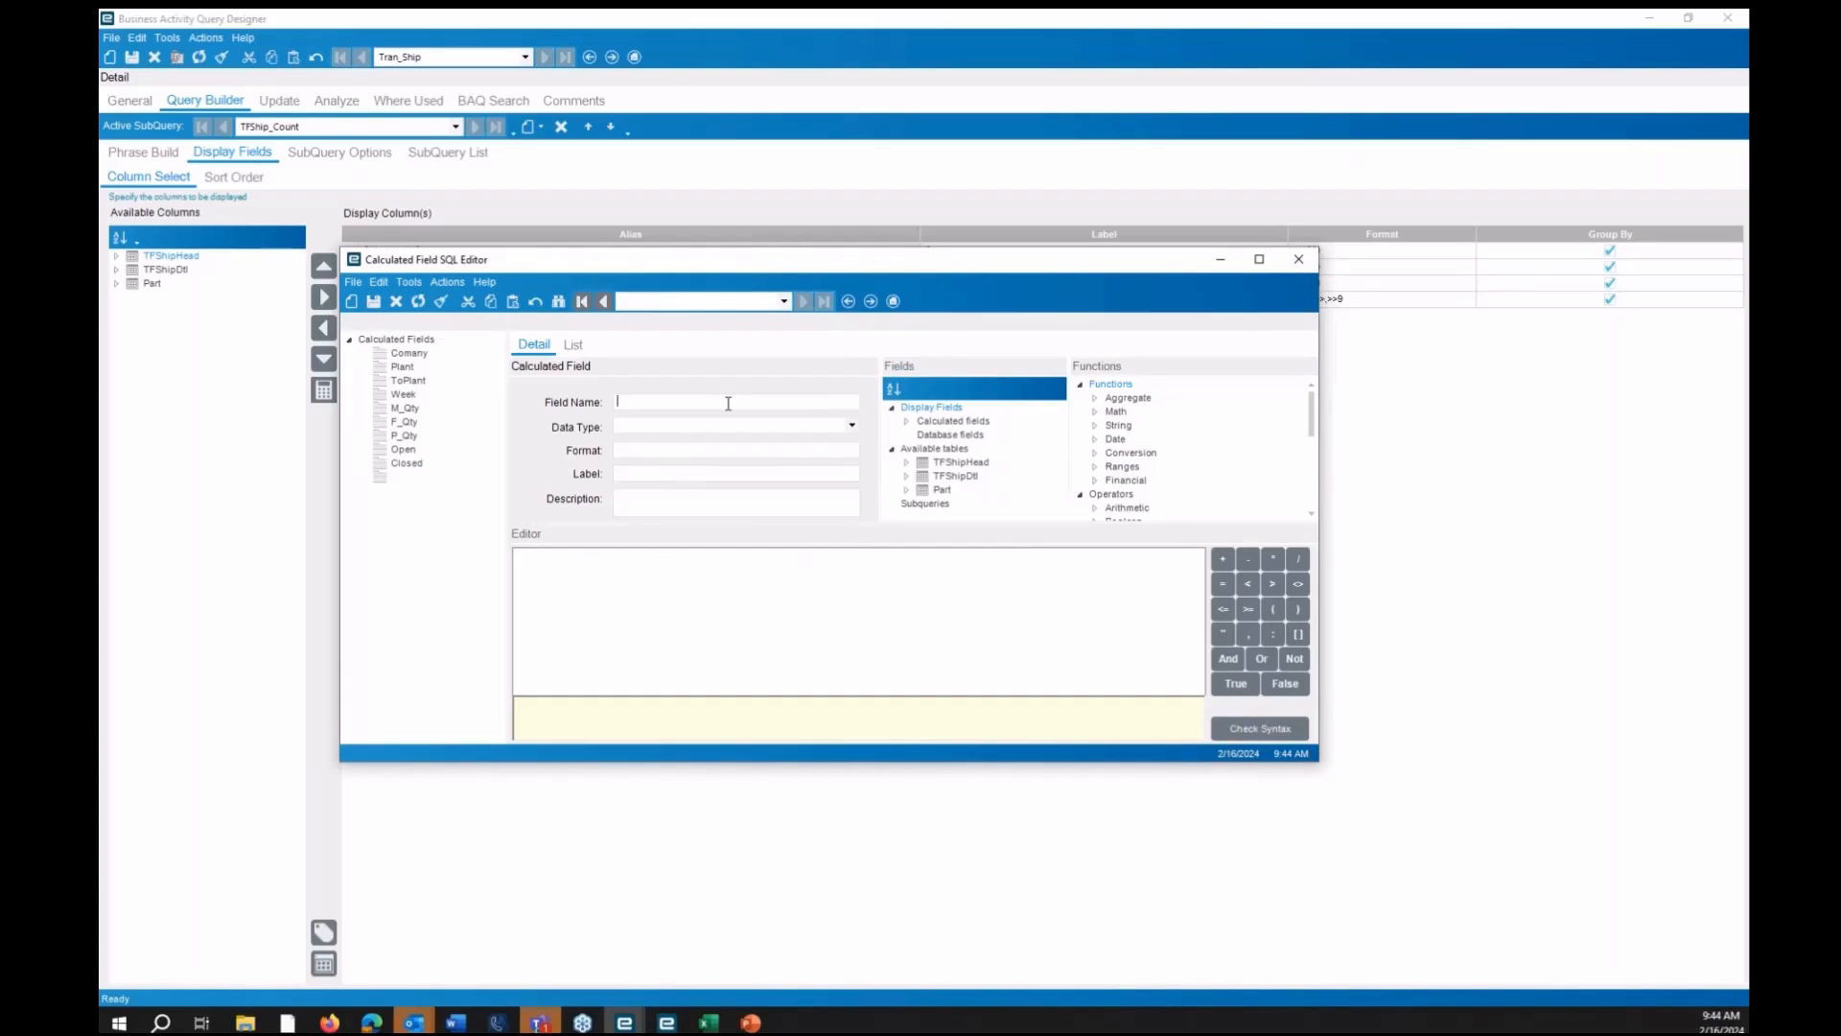
click(728, 403)
text(Shipped)
key(Tab)
key(Tab)
click(755, 575)
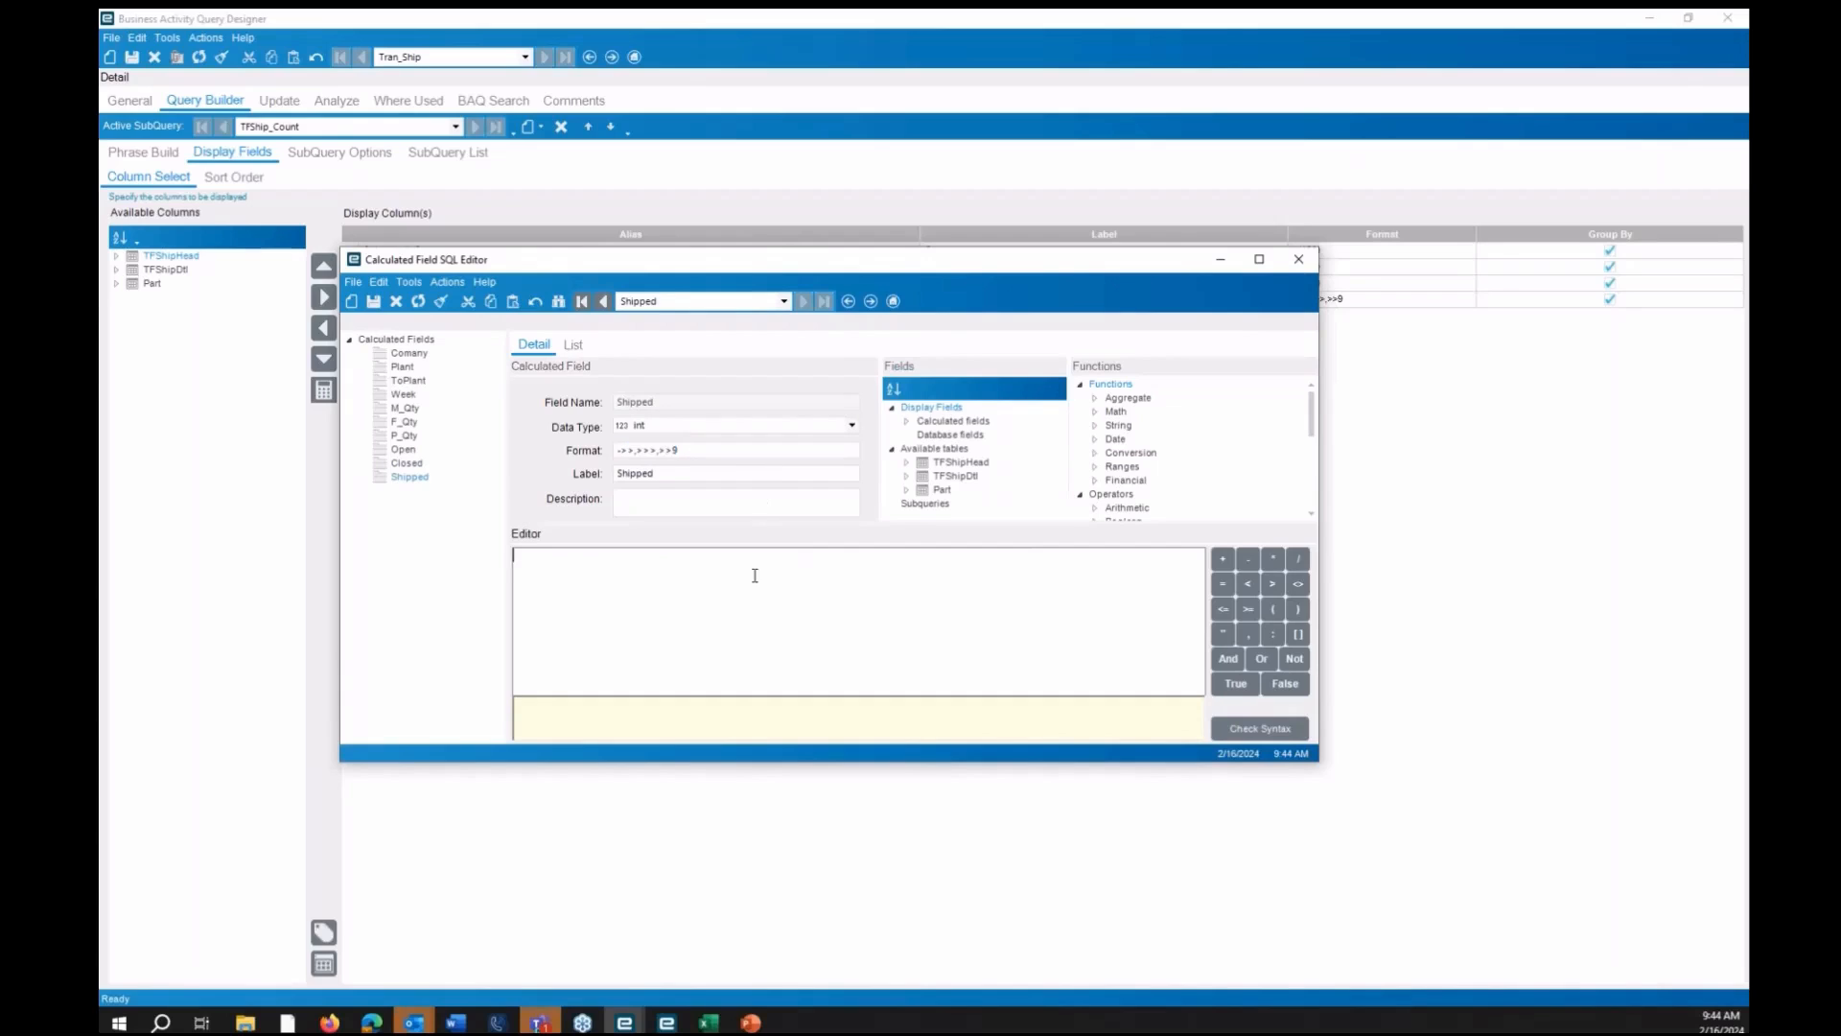
key(ctrl+v)
double_click(784, 556)
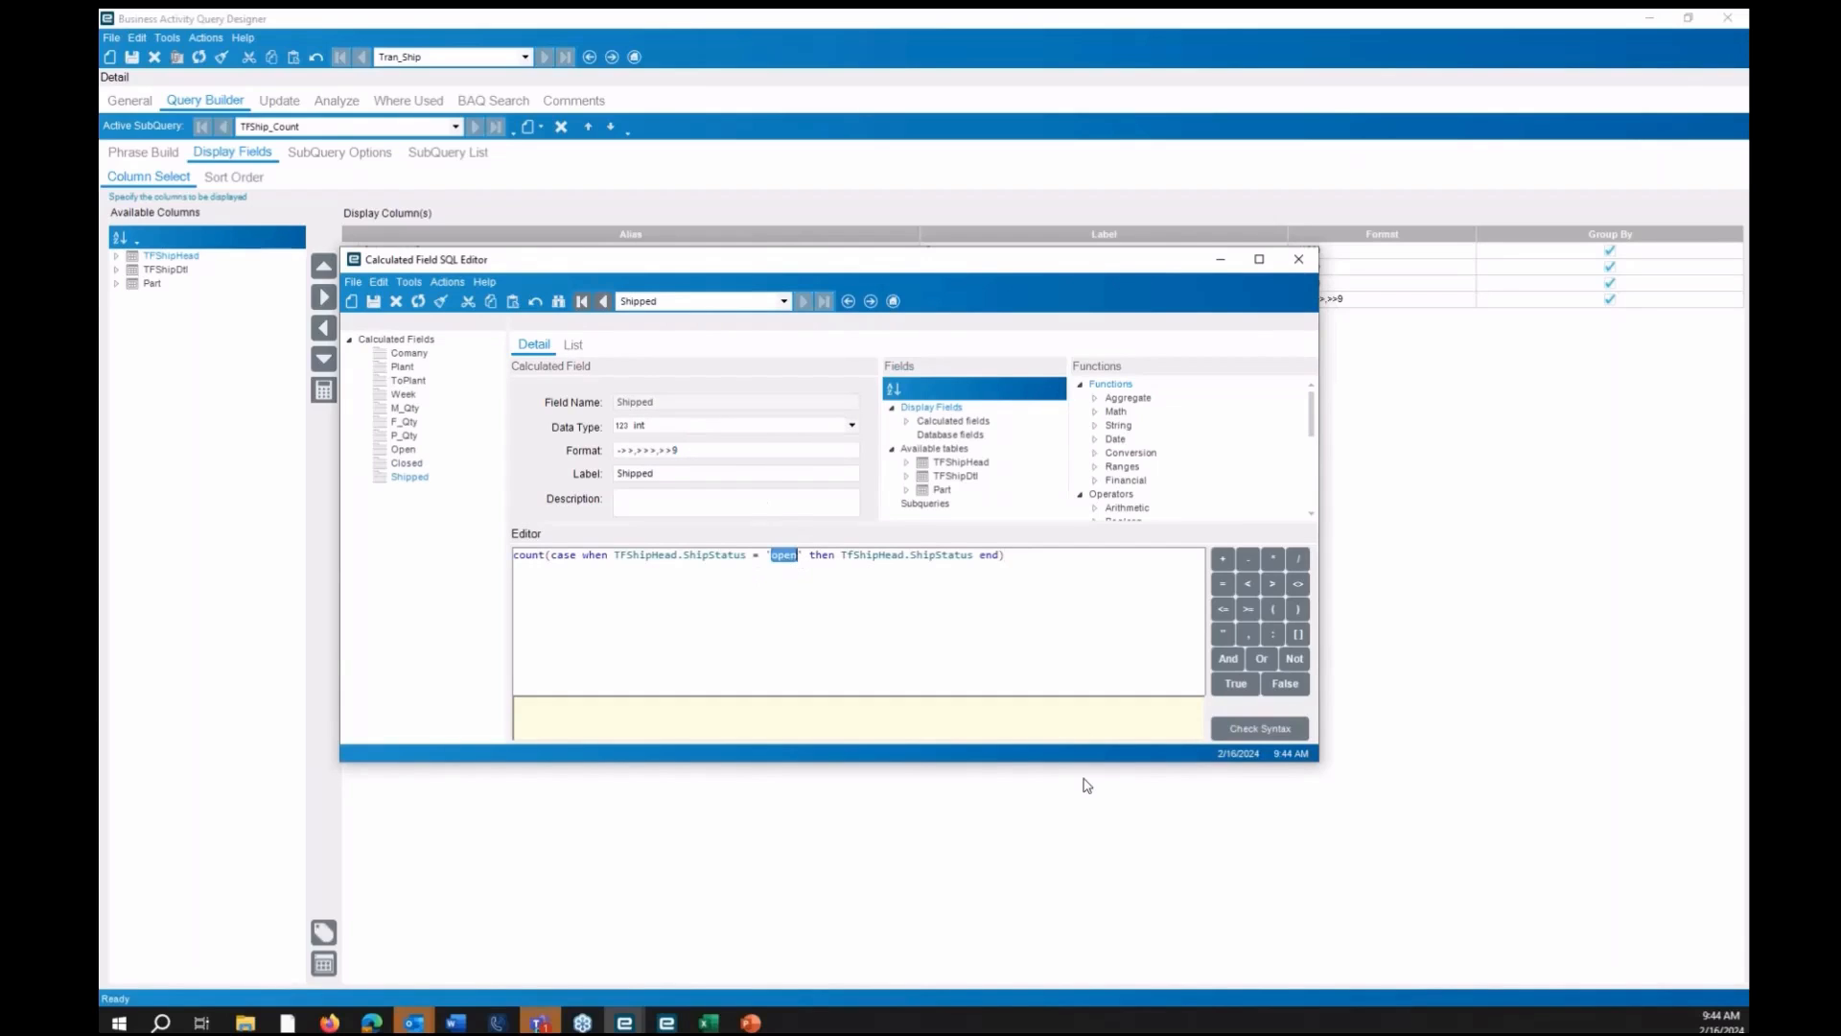
text(Shipped)
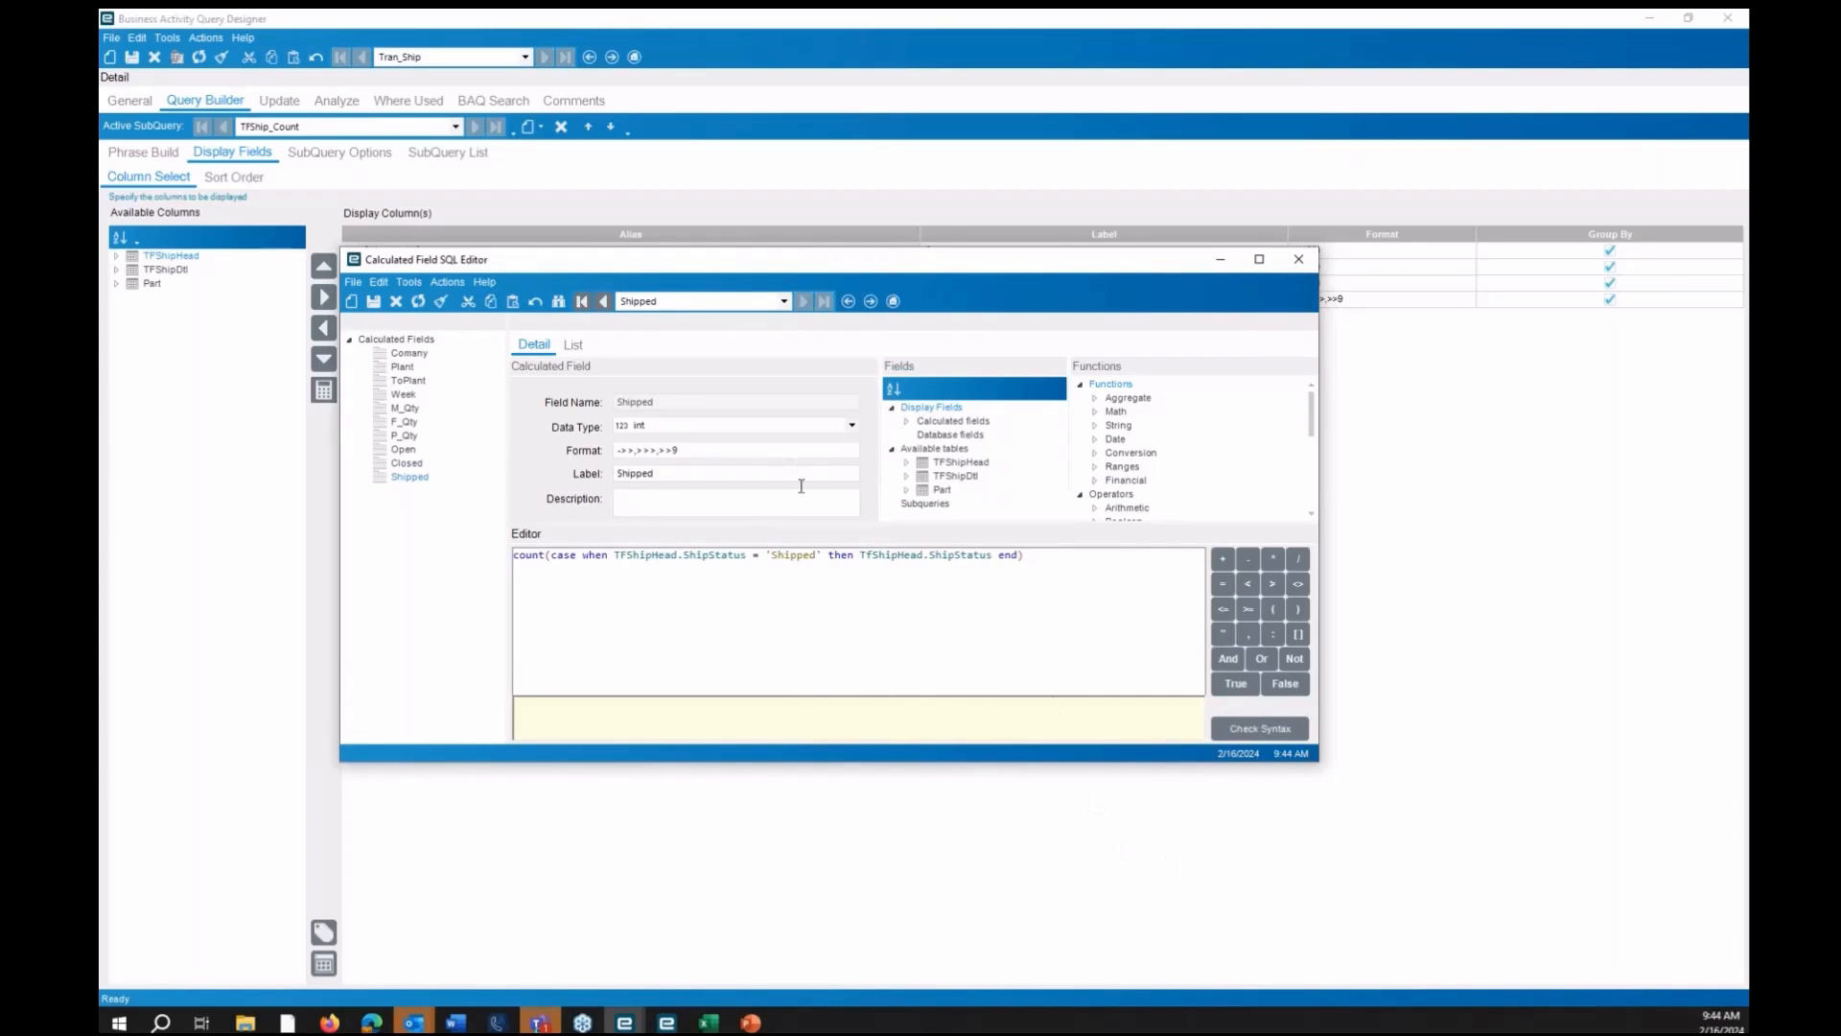
Add a calculated field named Total with data type int
click(352, 303)
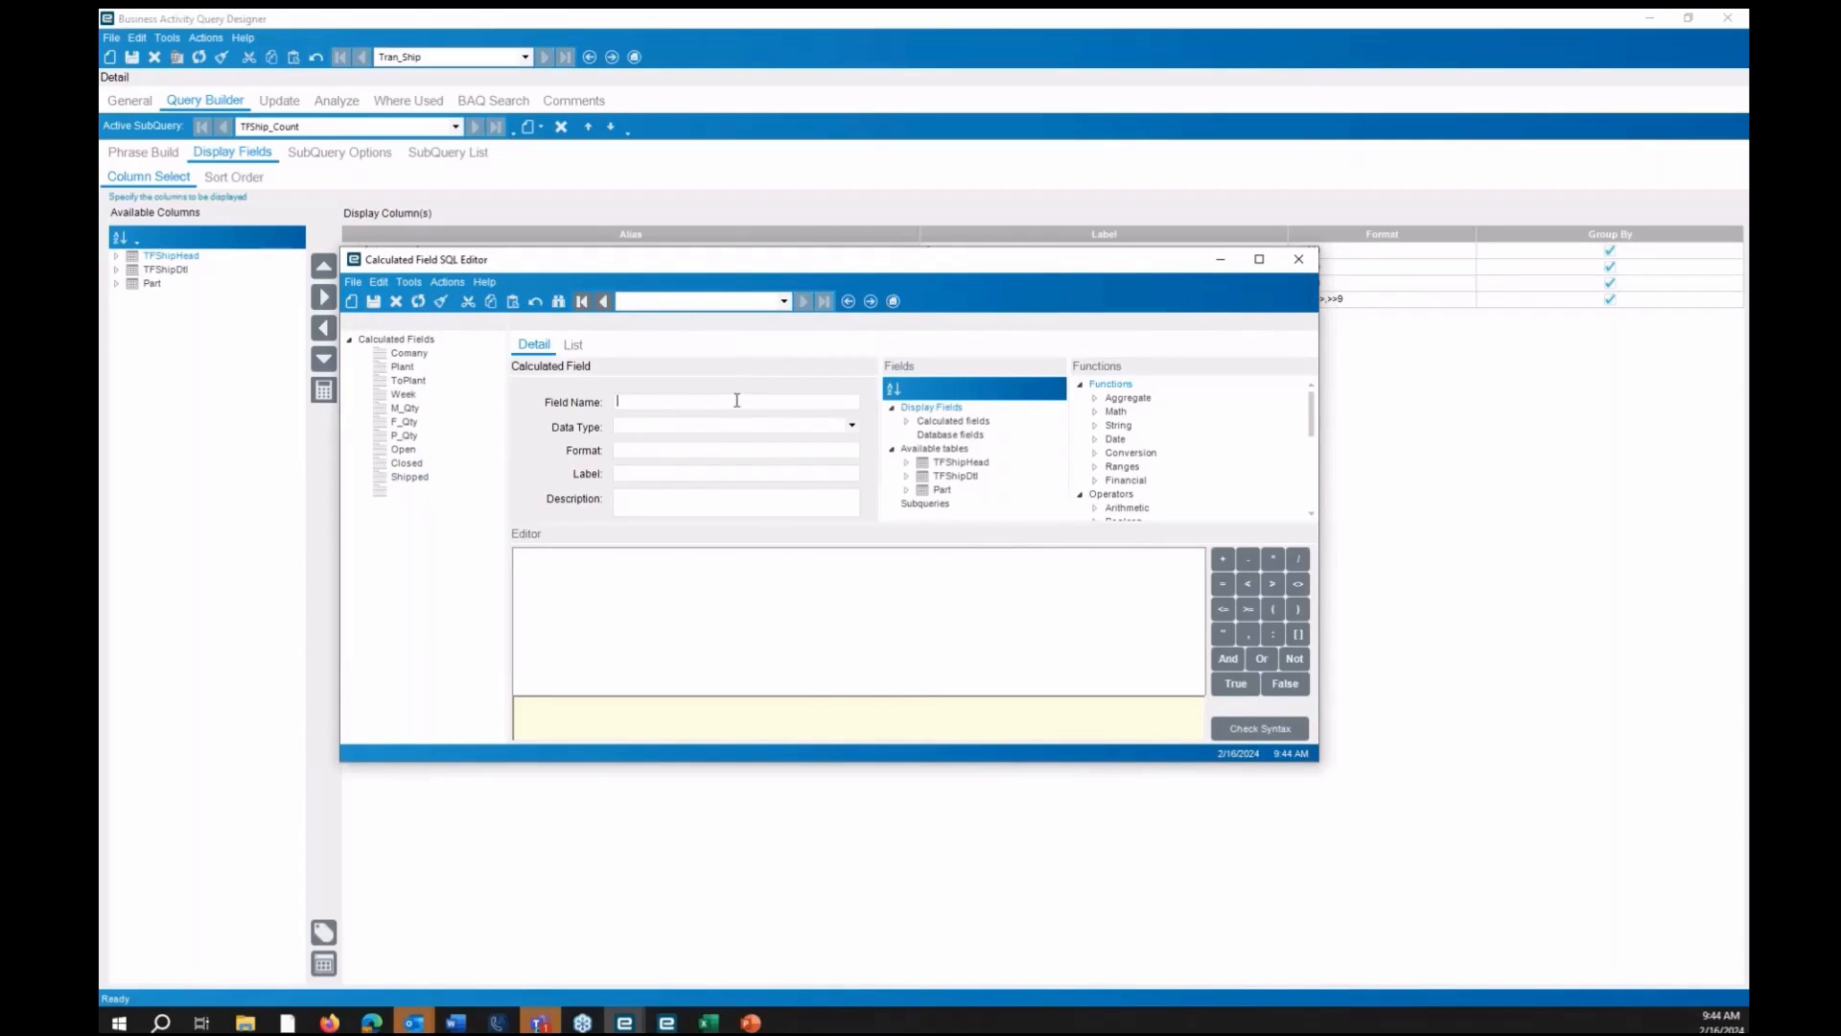
text(Total)
key(Tab)
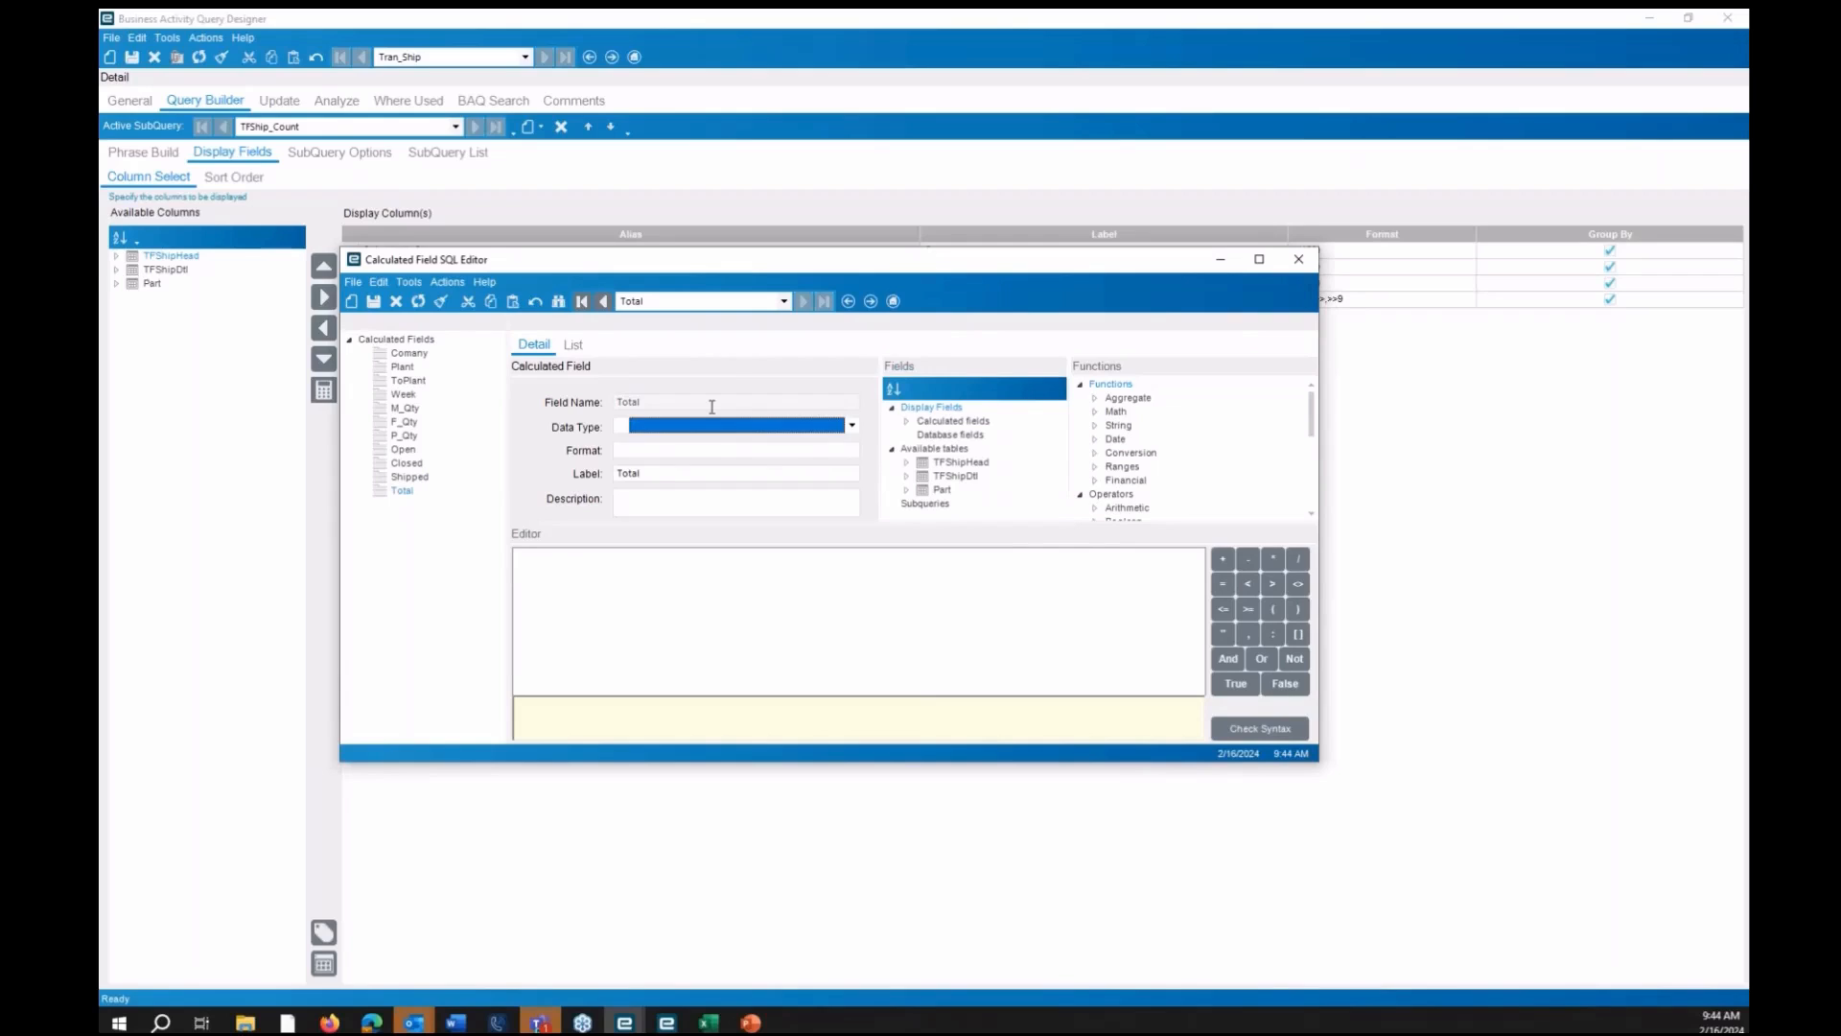
key(Tab)
Enter the Total expression count(TFShipHead.Shipstatus), check its syntax and close the calculated field editor
click(705, 569)
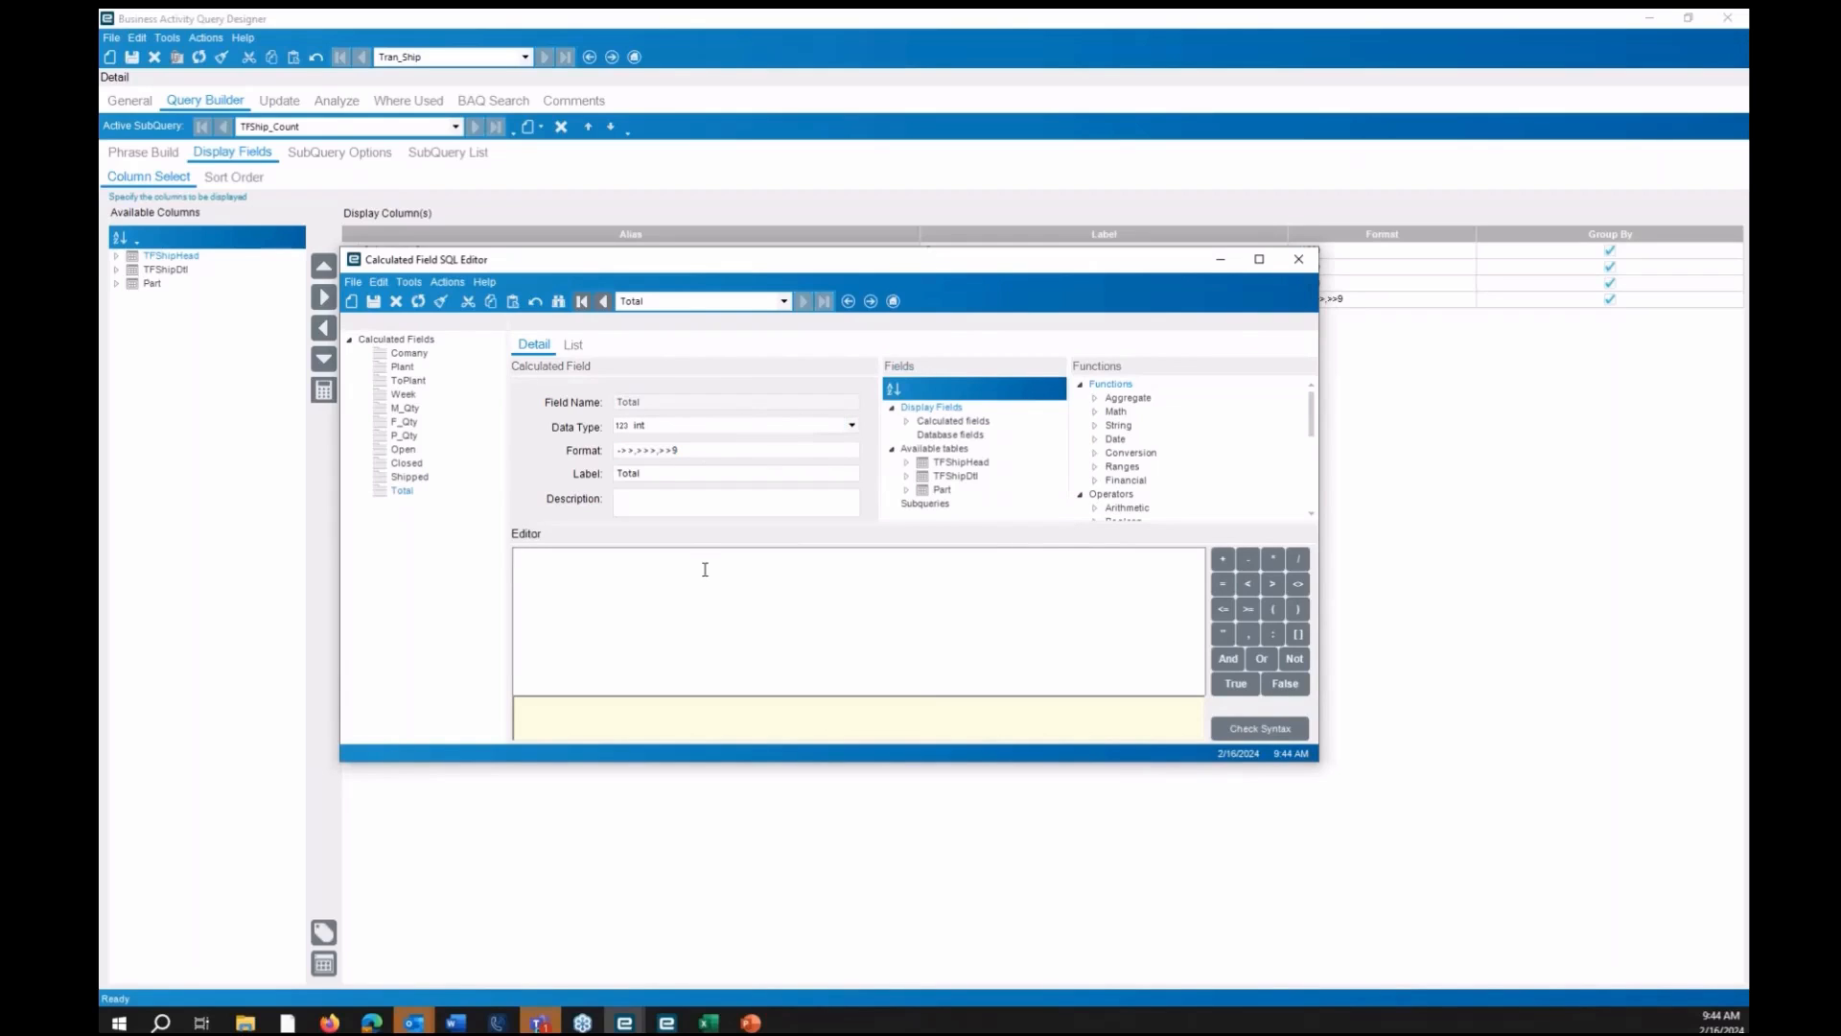
text(count(TFShipHead.Shipstatus))
click(1259, 729)
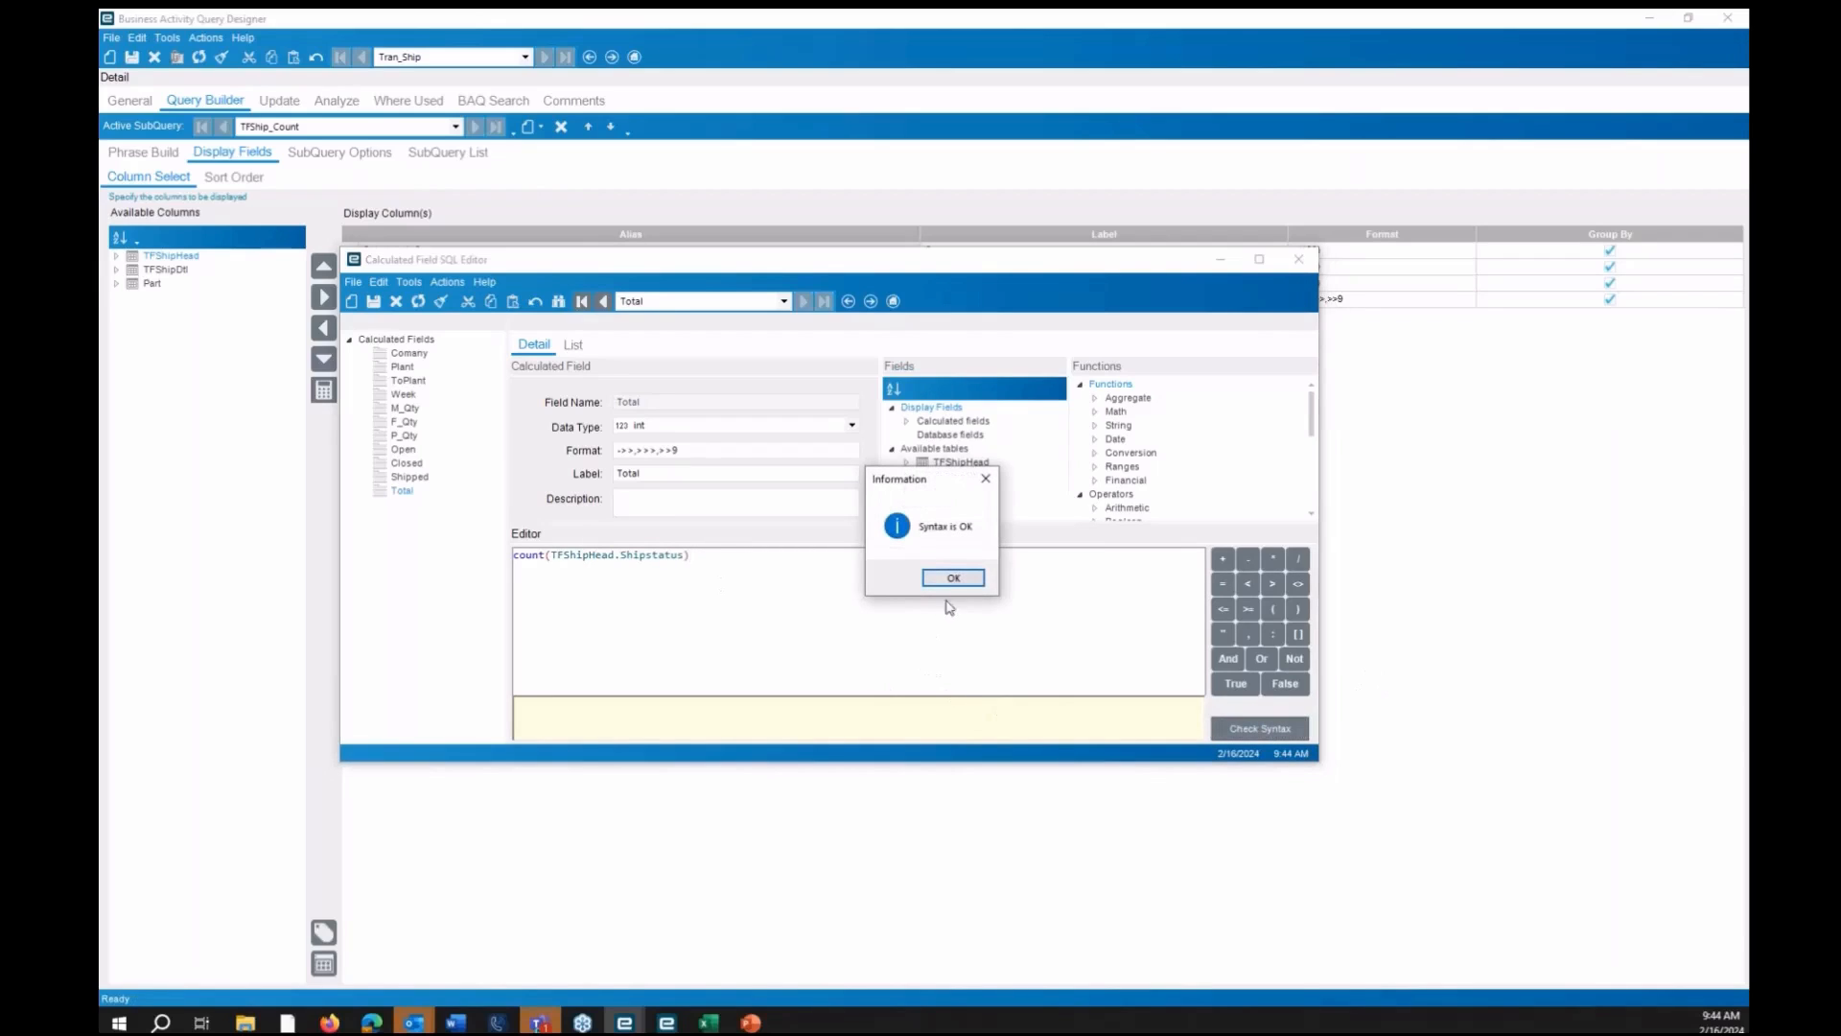
click(950, 577)
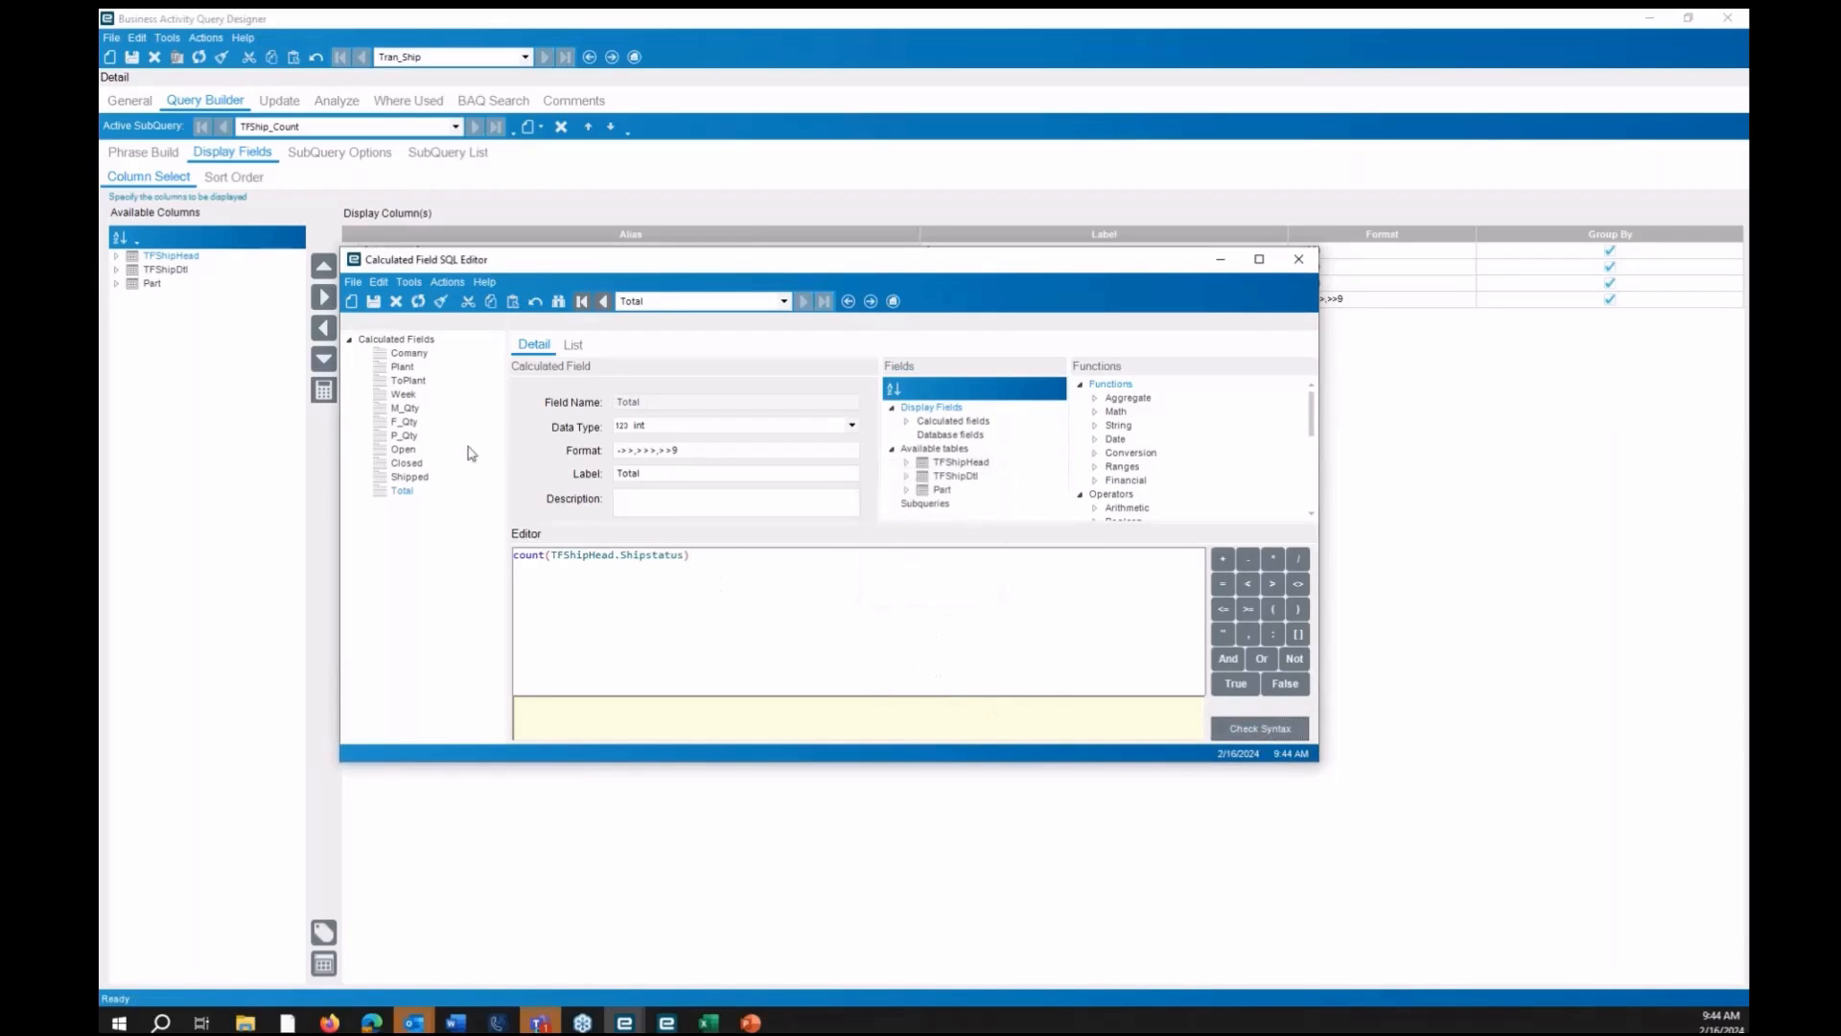
click(1313, 264)
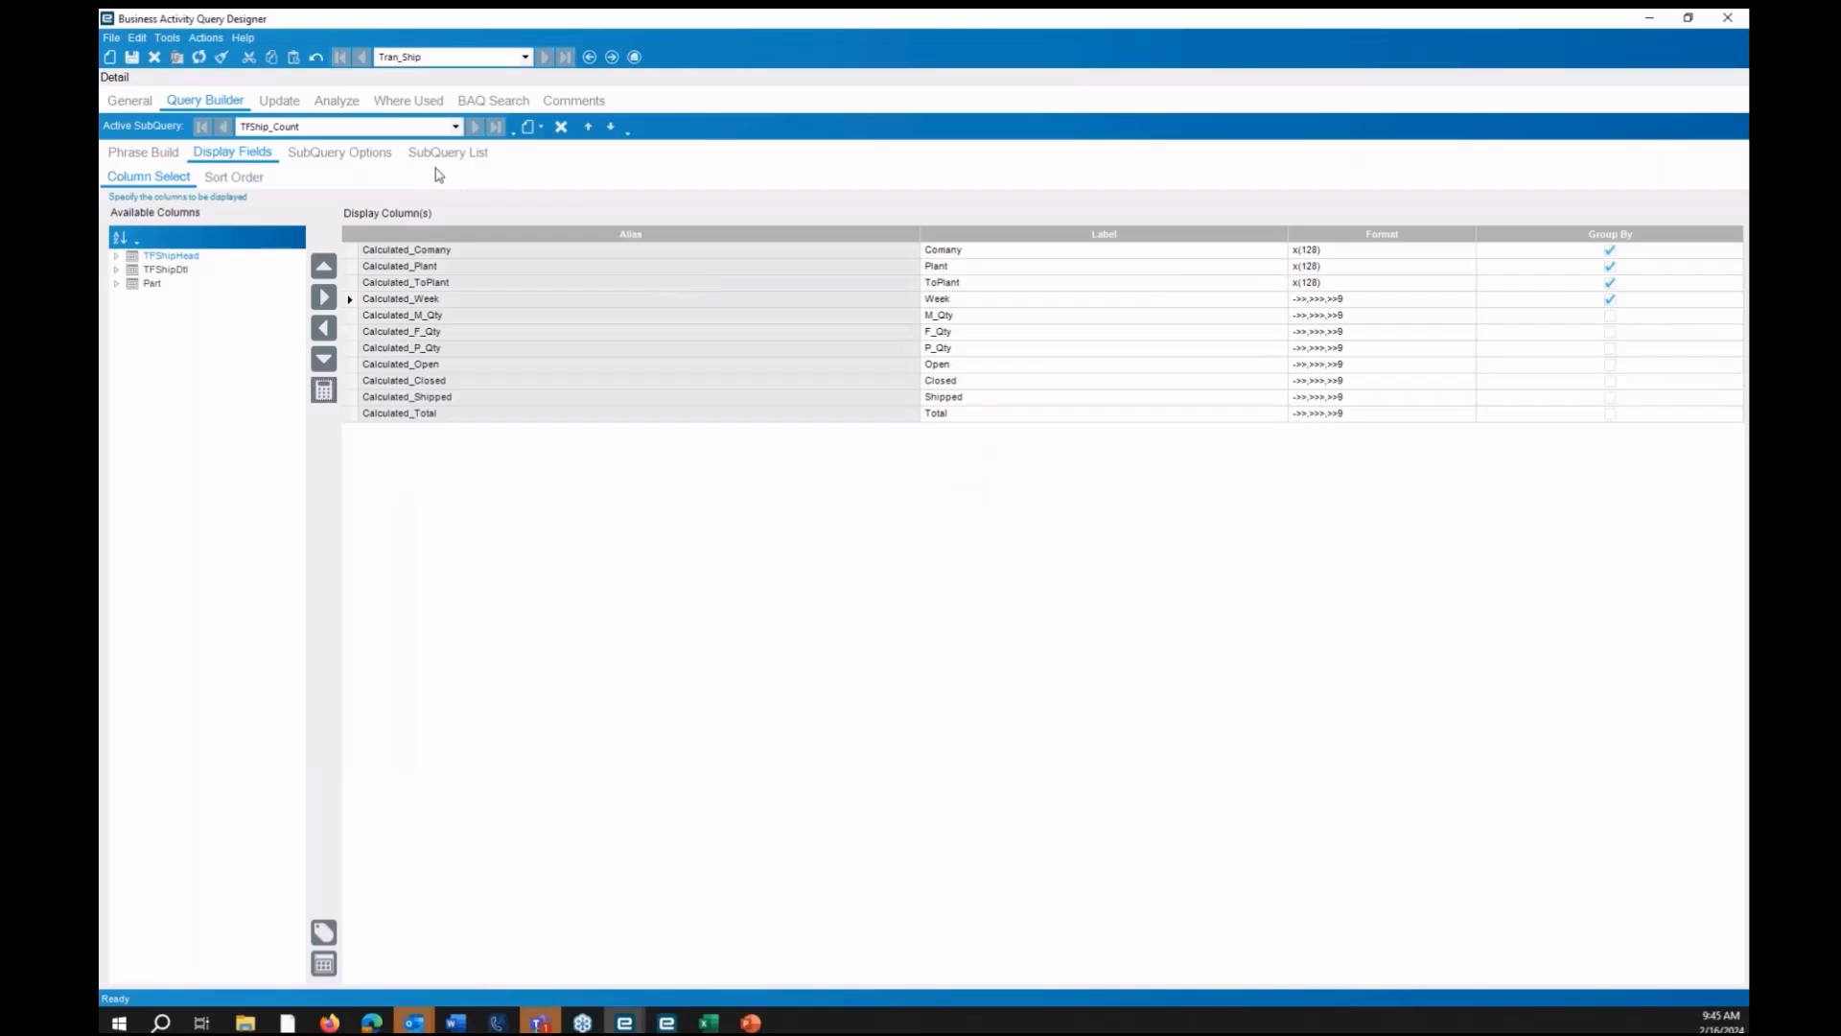
Test the query with its calculated count columns and save the BAQ
click(351, 106)
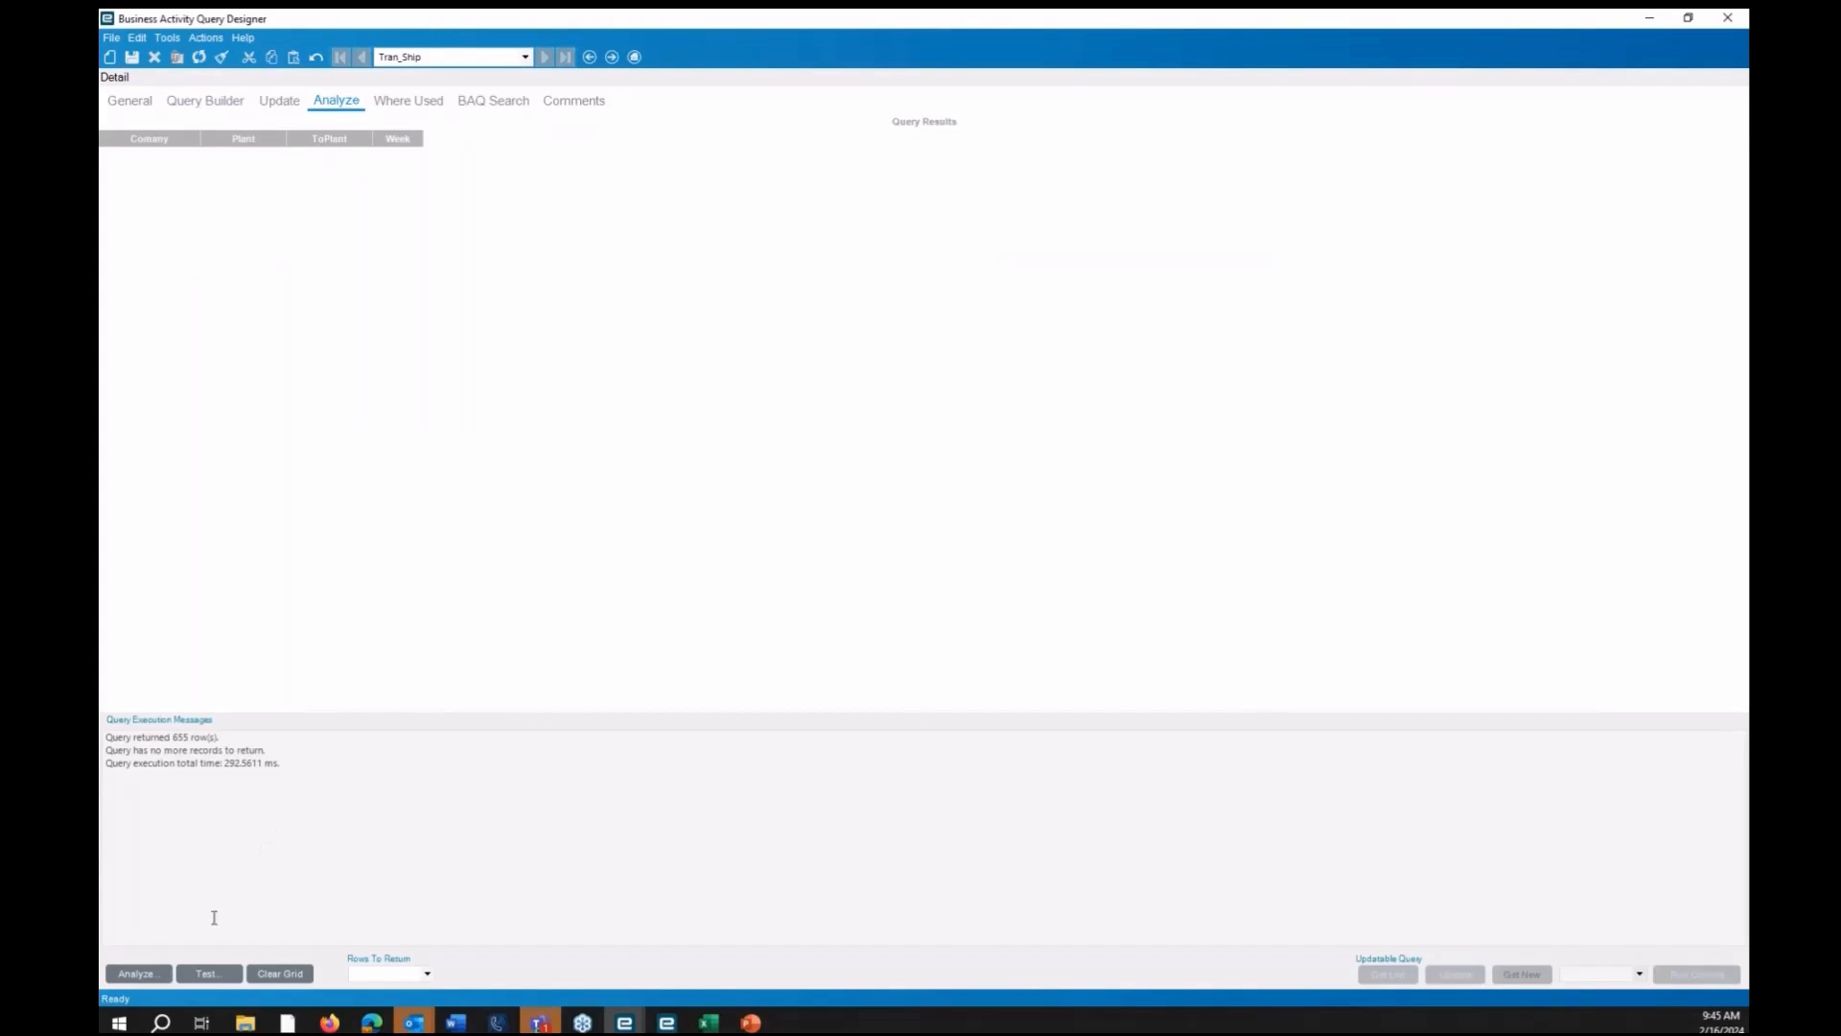
click(211, 973)
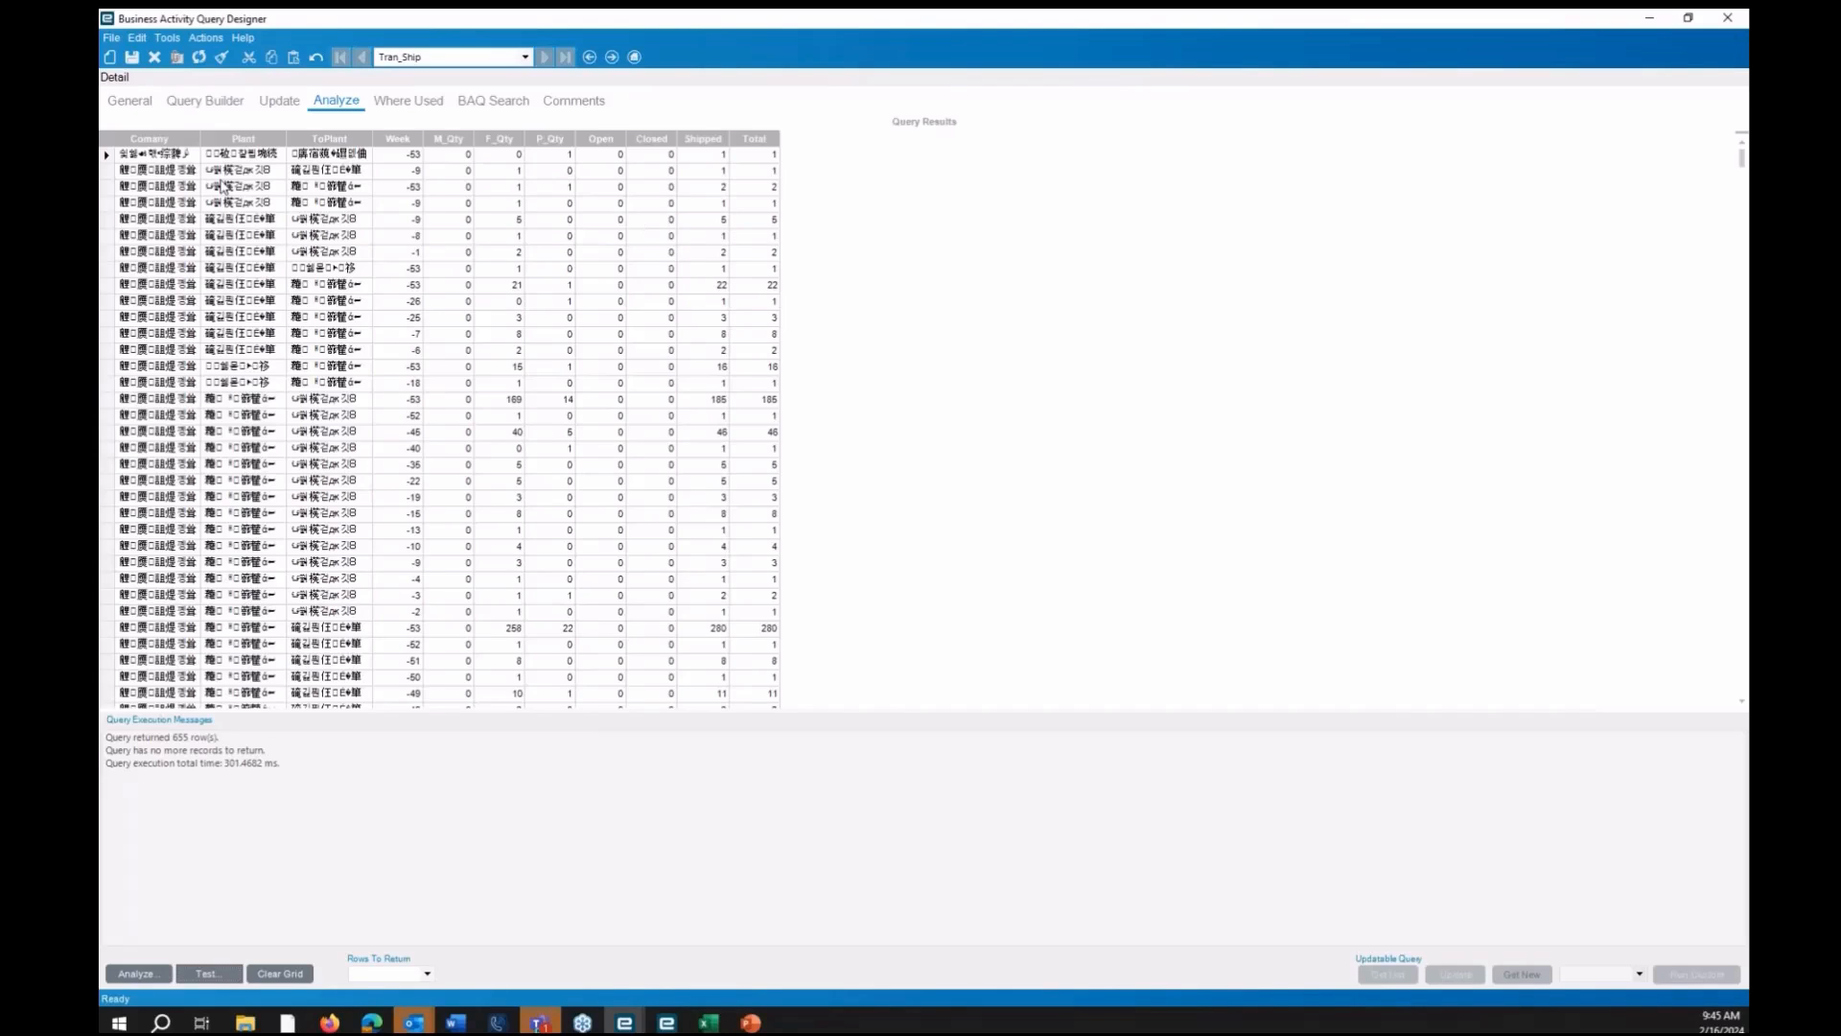
click(218, 109)
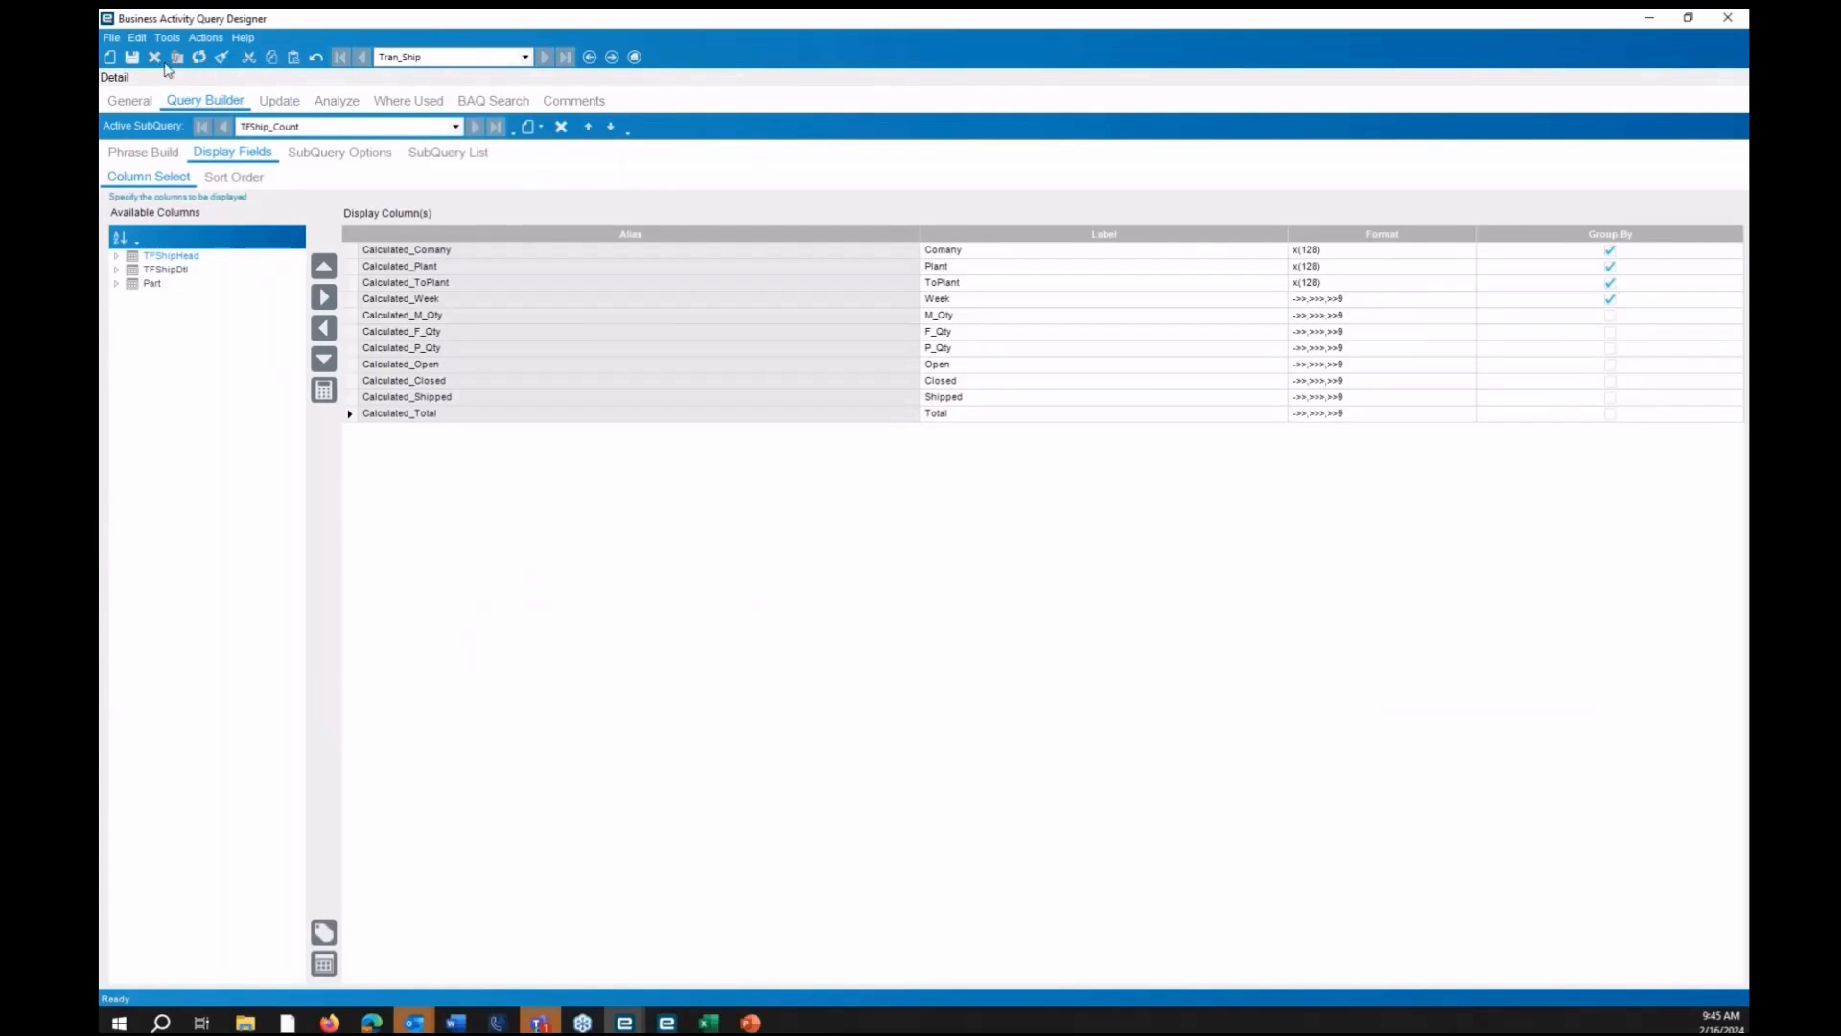
click(132, 57)
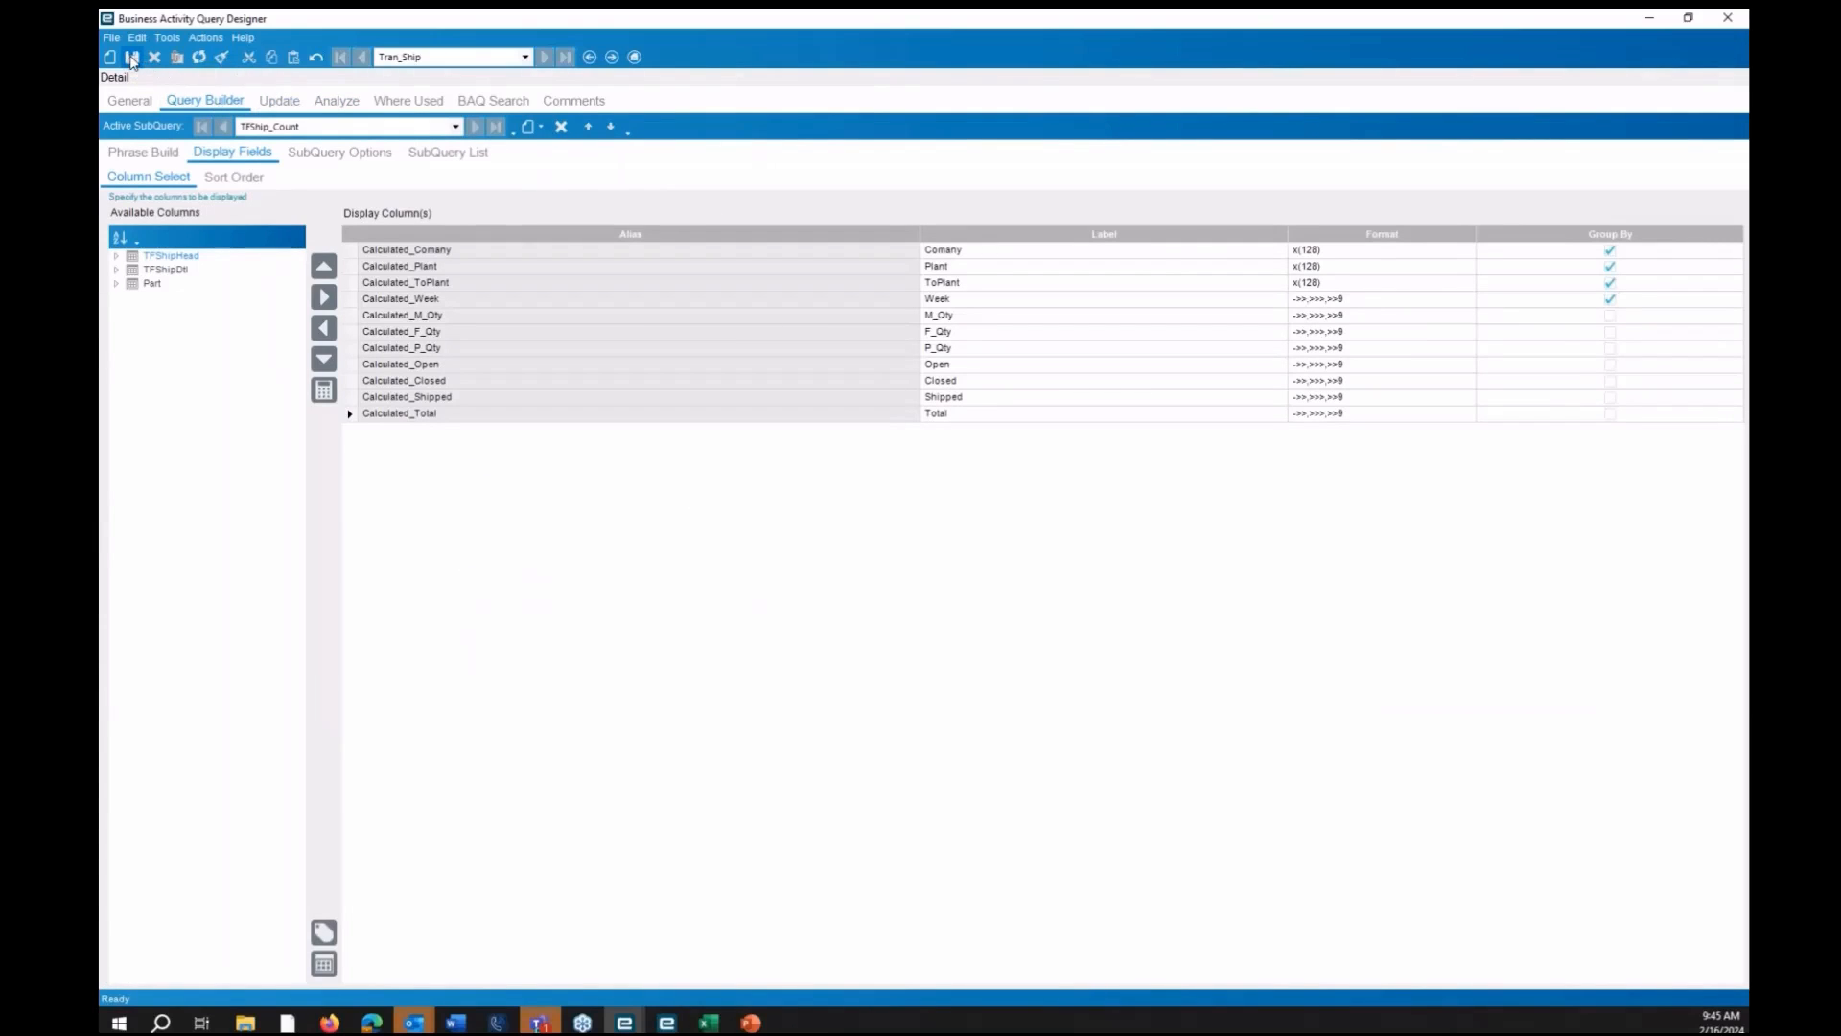
Change the TFShip_Count subquery's type to InnerSubQuery
click(347, 161)
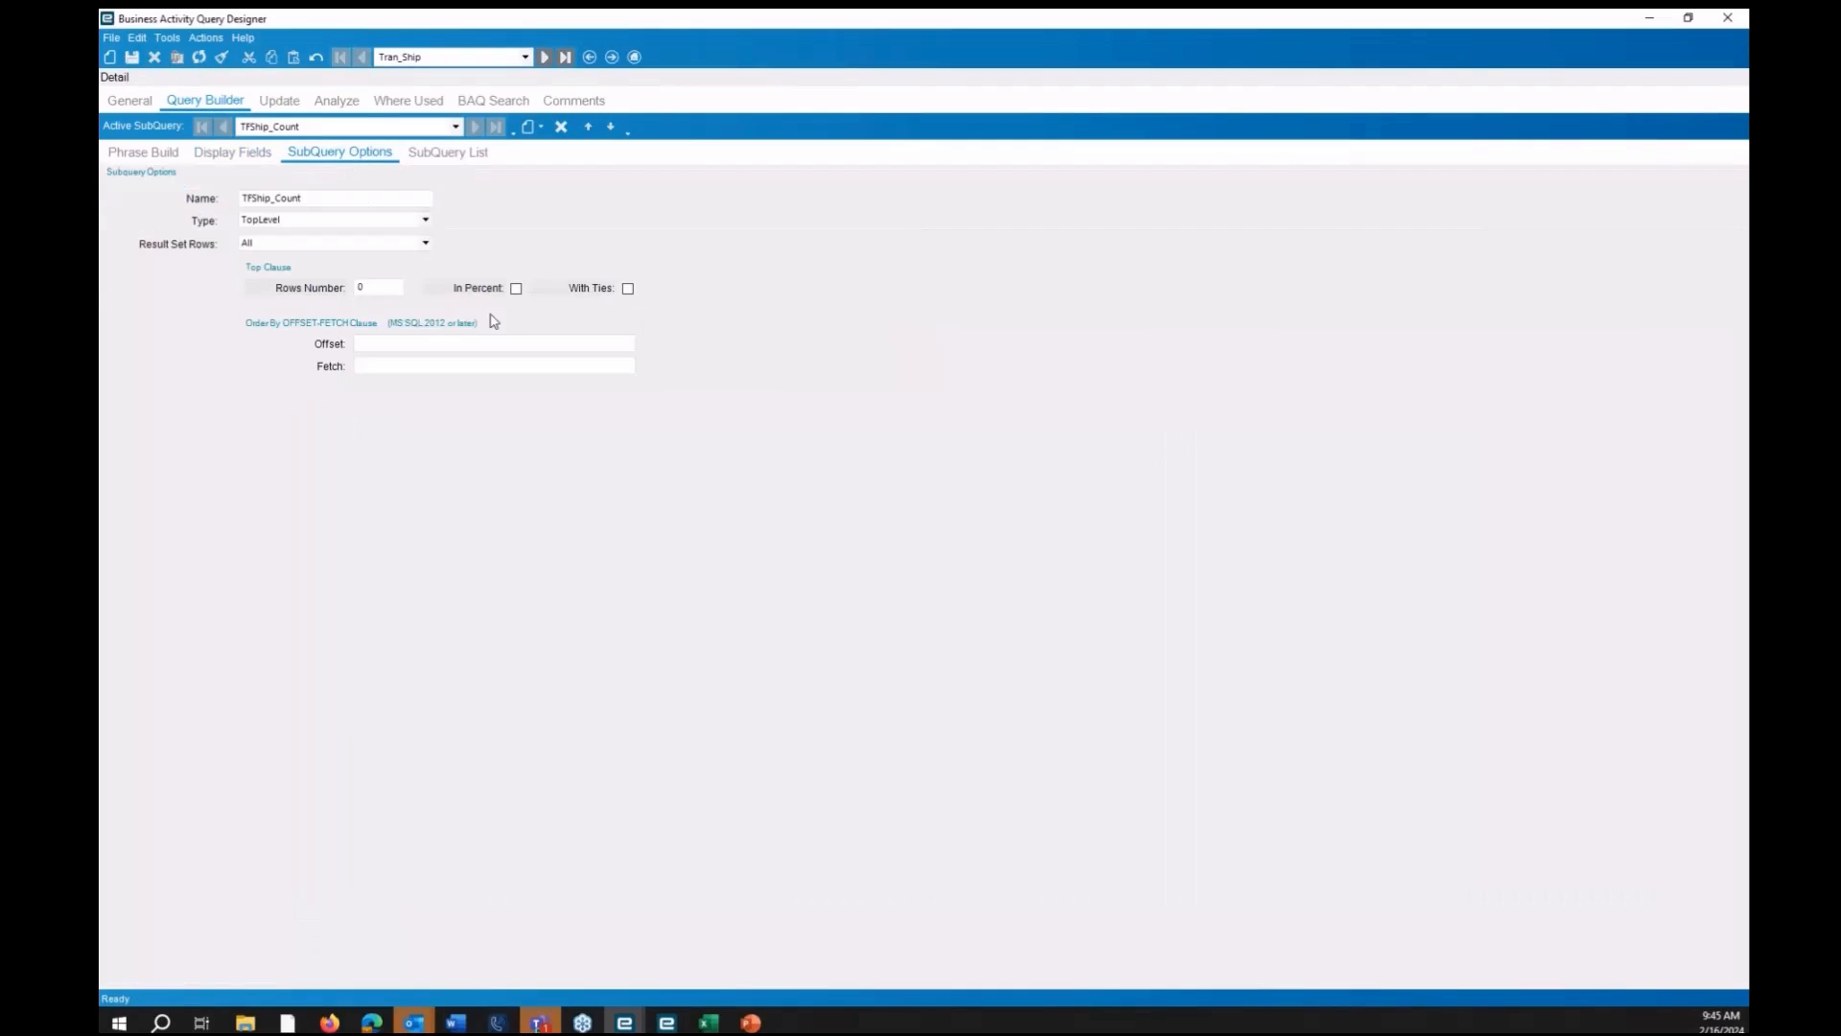
click(425, 219)
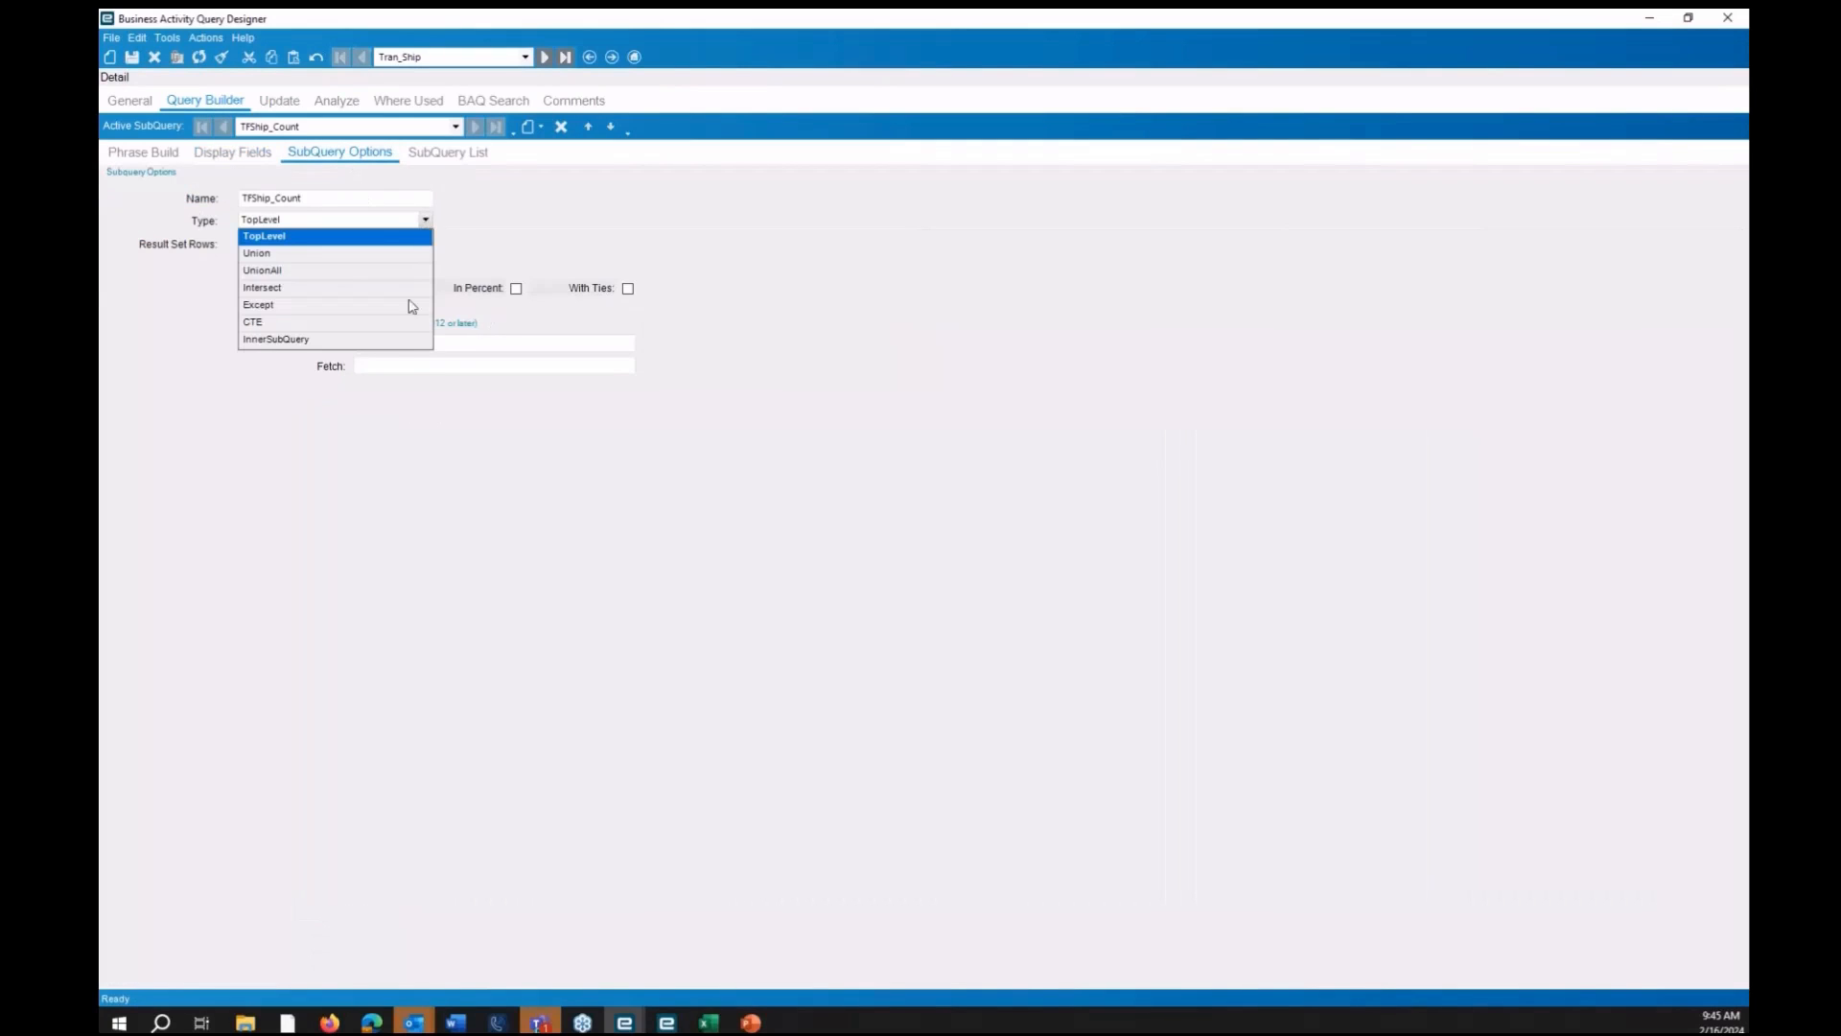
click(406, 340)
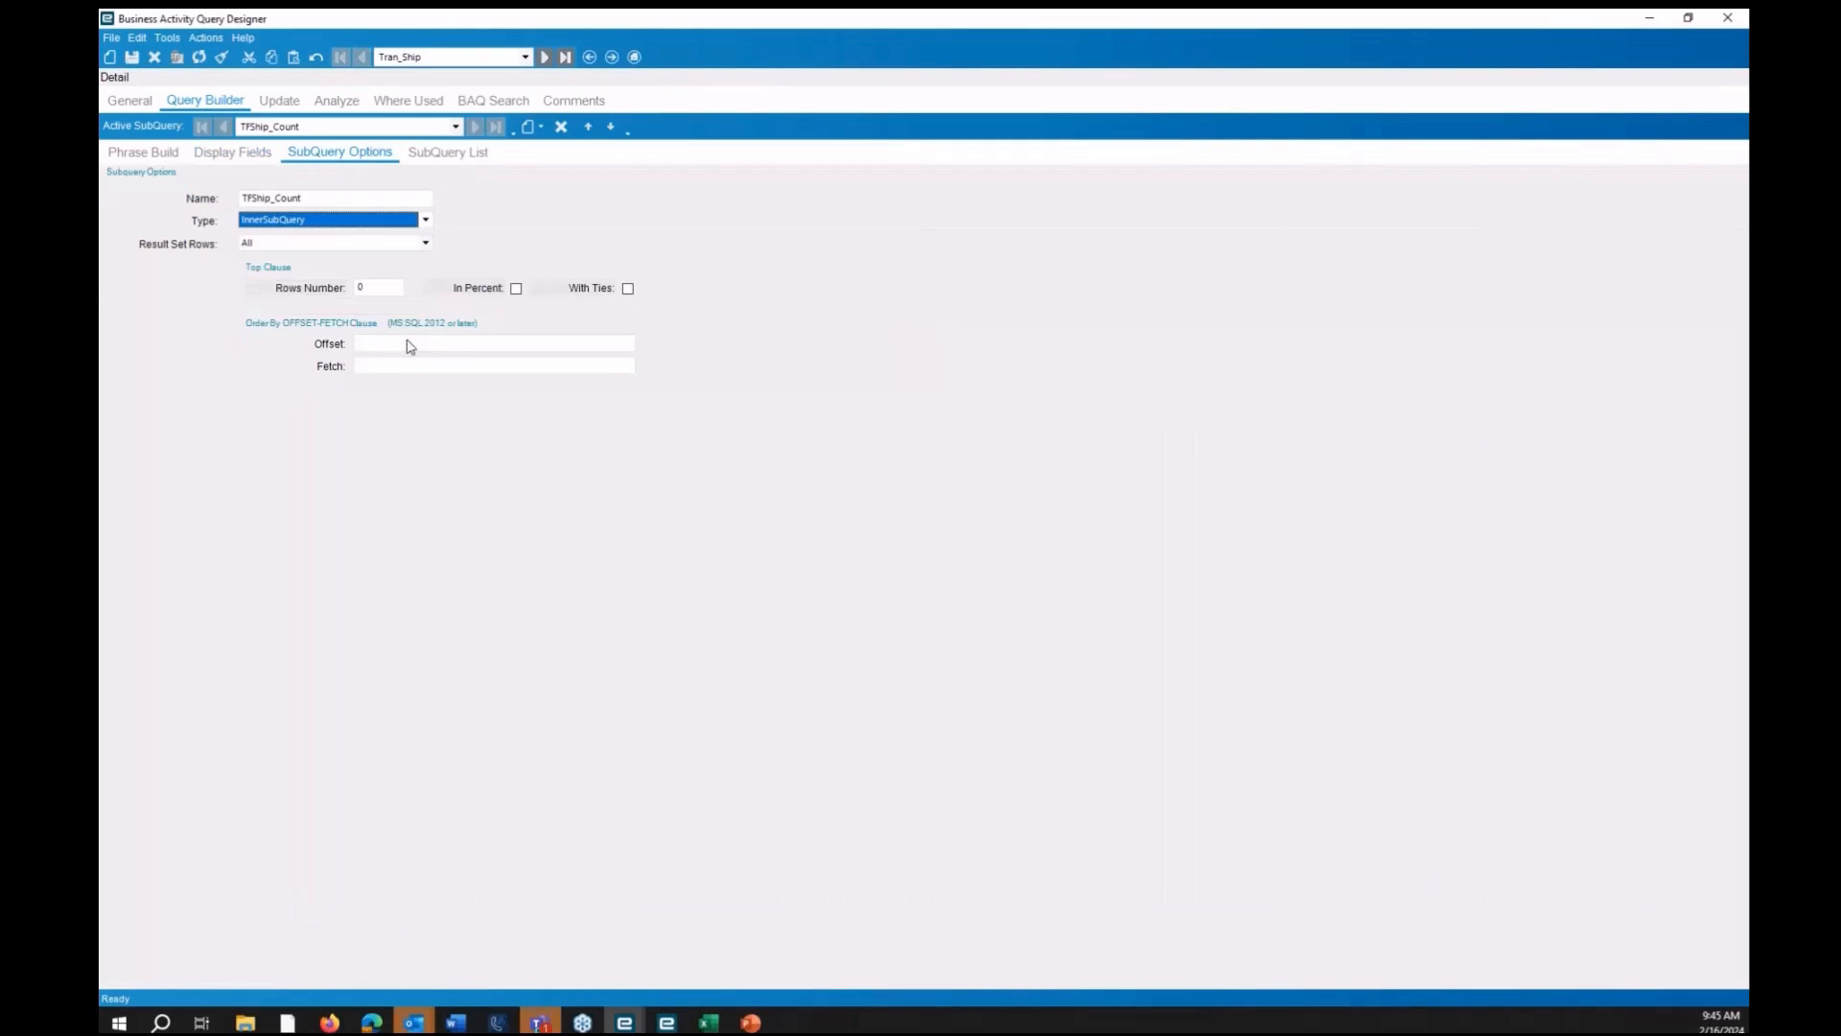
Add a TopLevel subquery and name it UnPivot
click(542, 132)
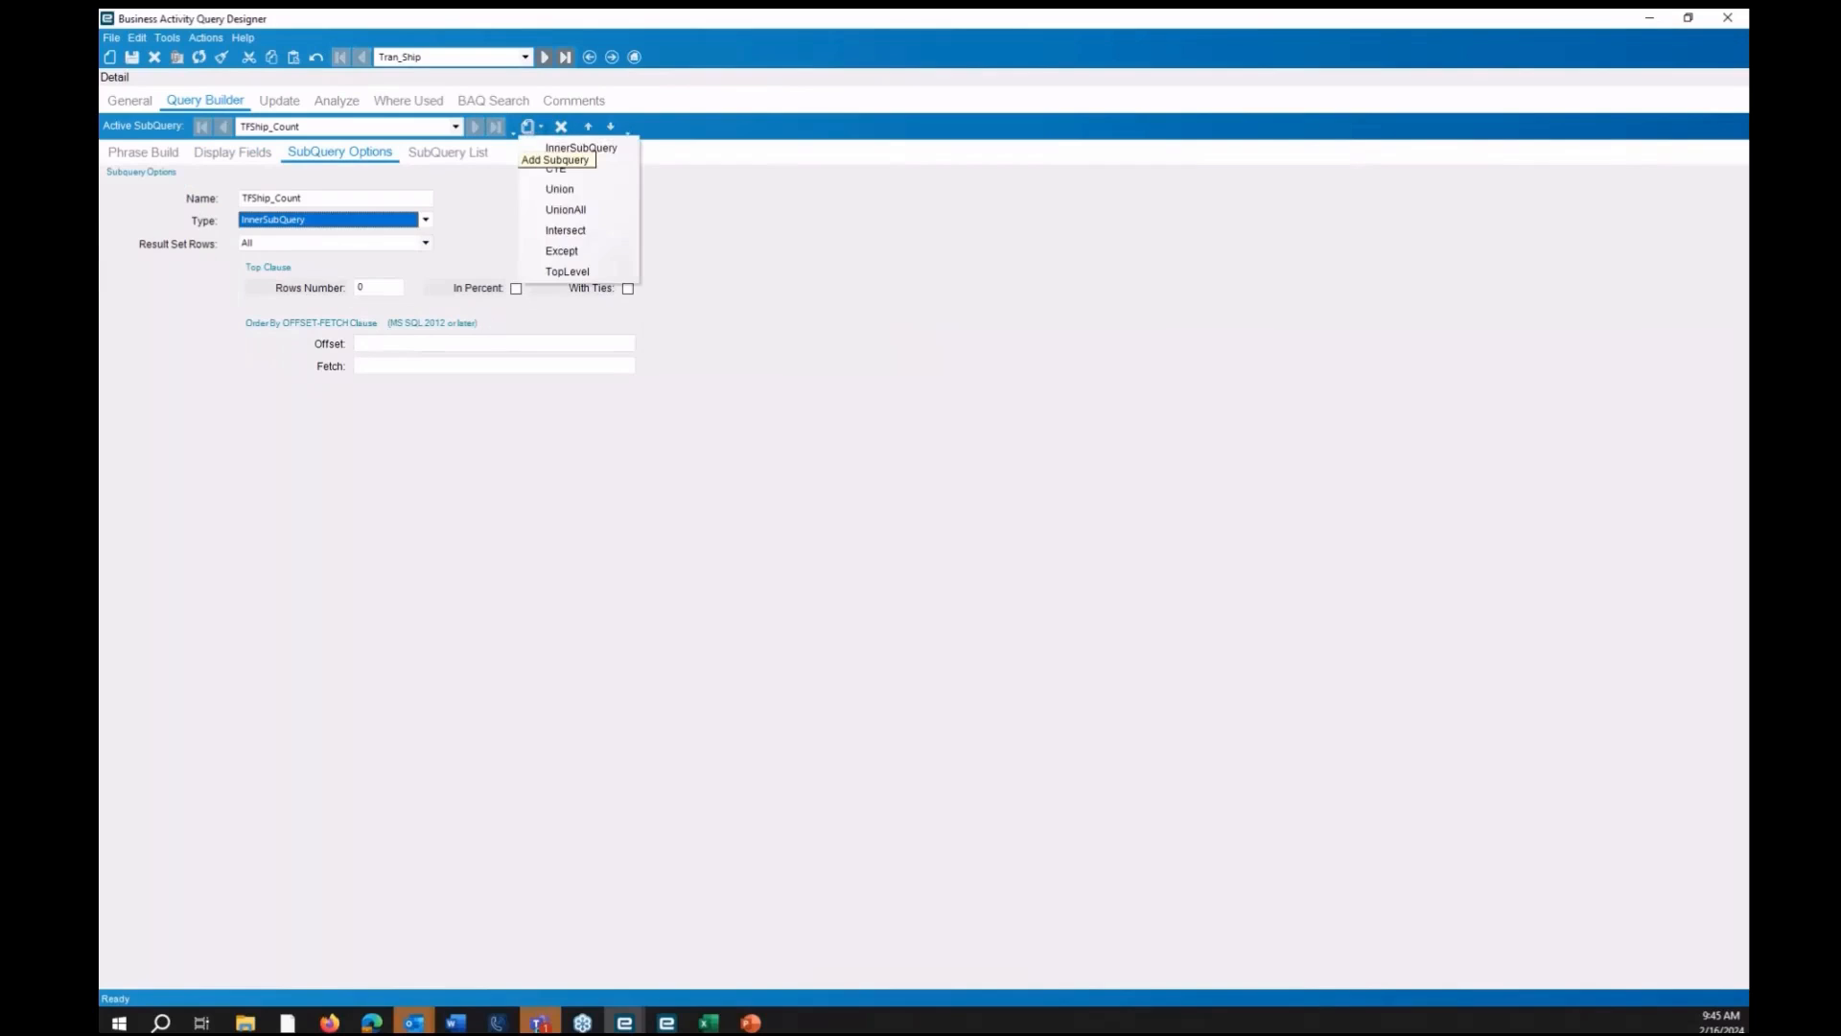
click(613, 271)
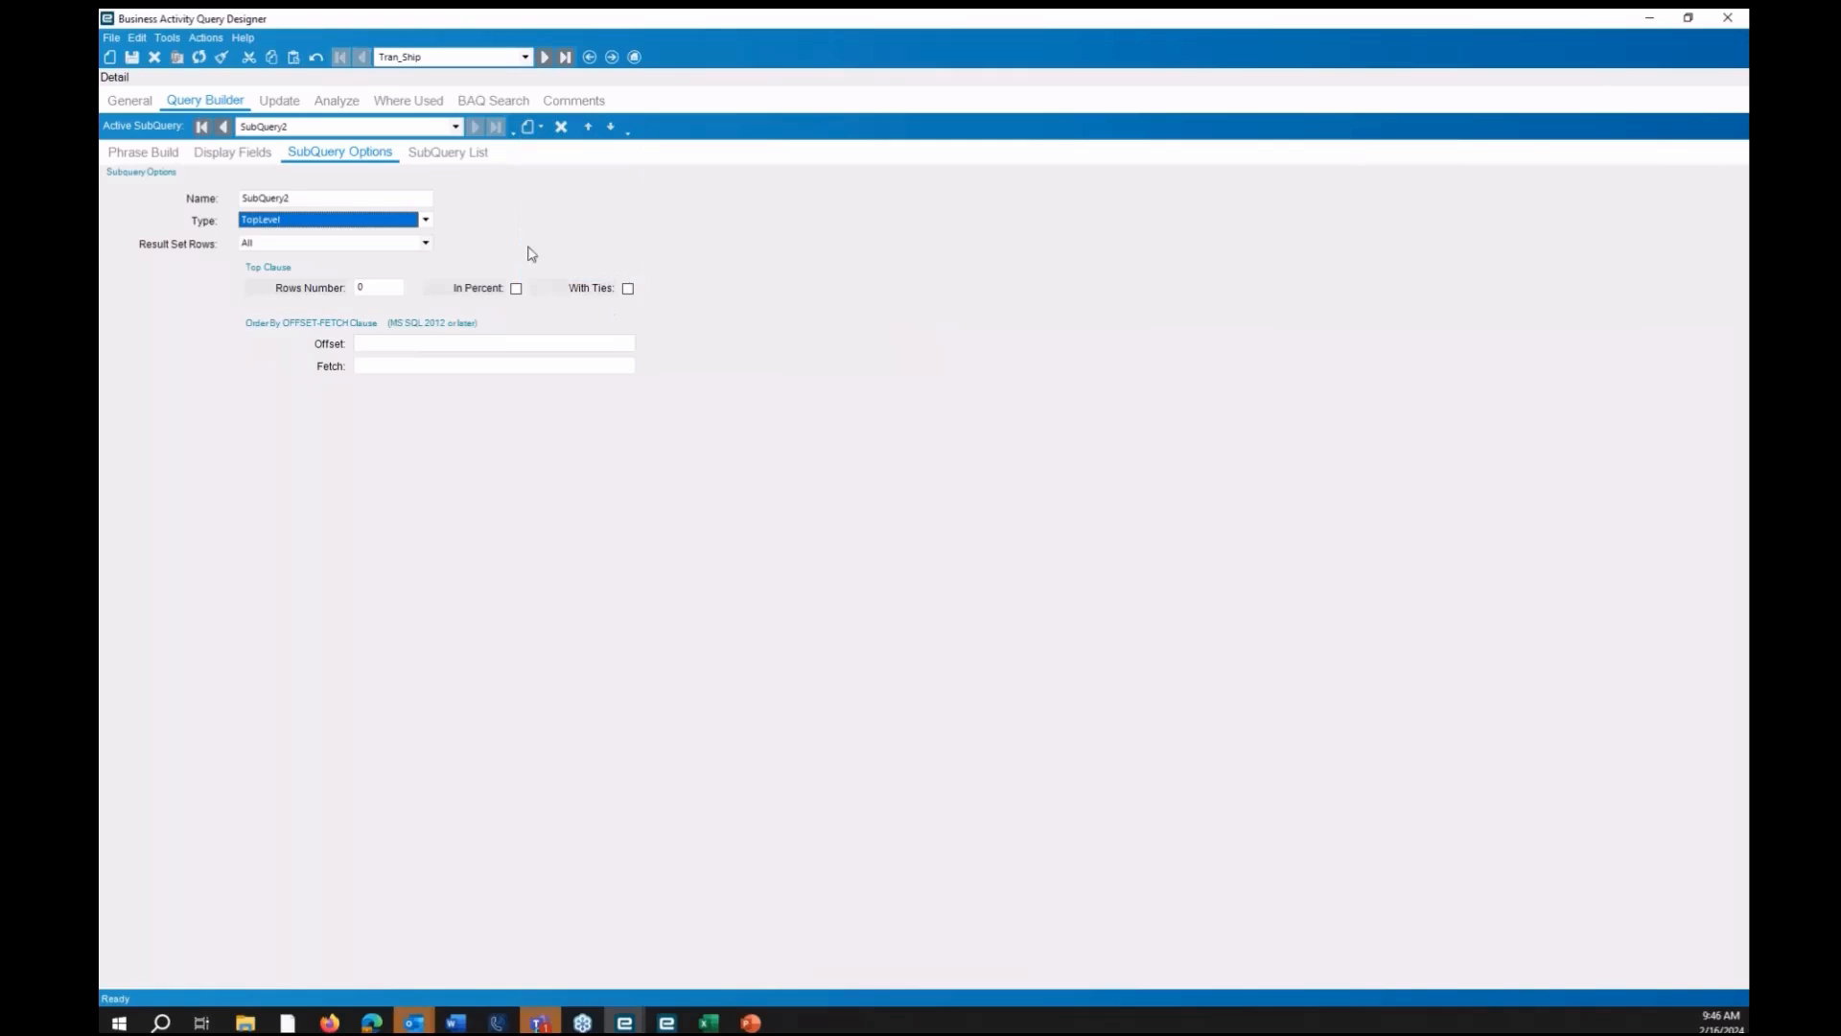
click(384, 200)
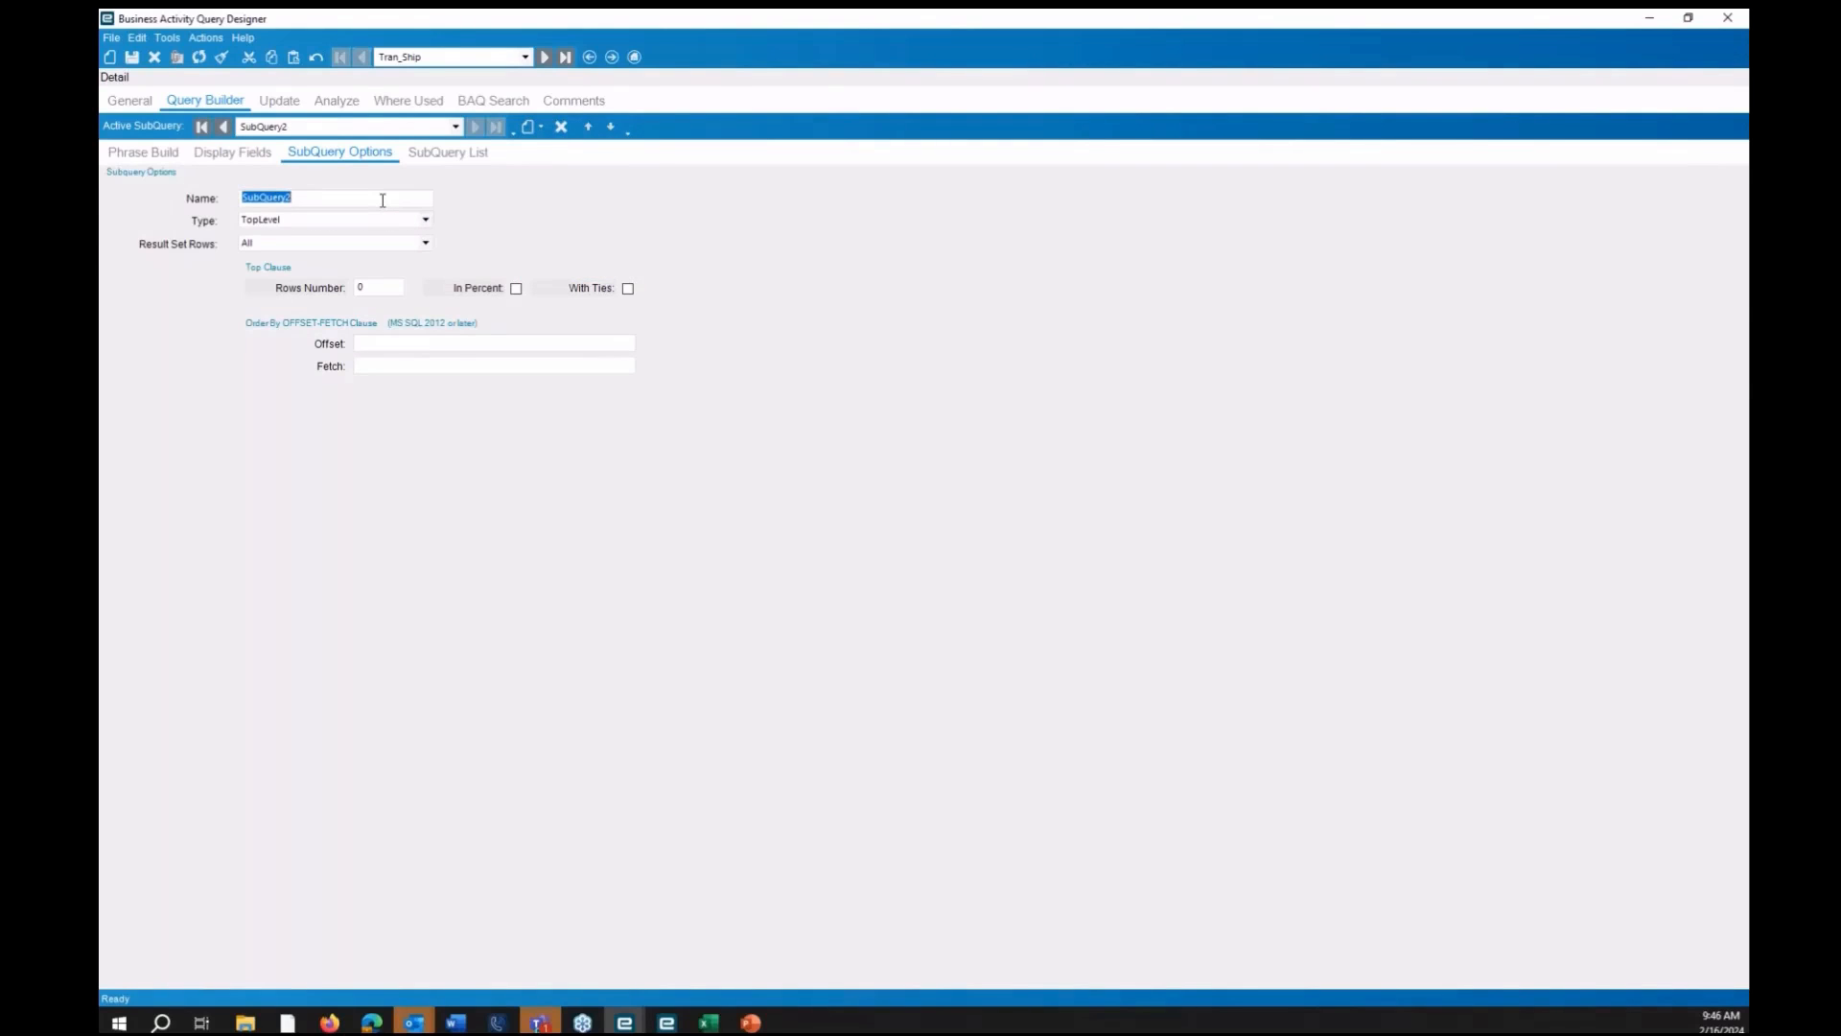
text(Unpivot)
Place the TFShip_Count subquery in UnPivot's query diagram and open UnPivot's display column selection
click(144, 153)
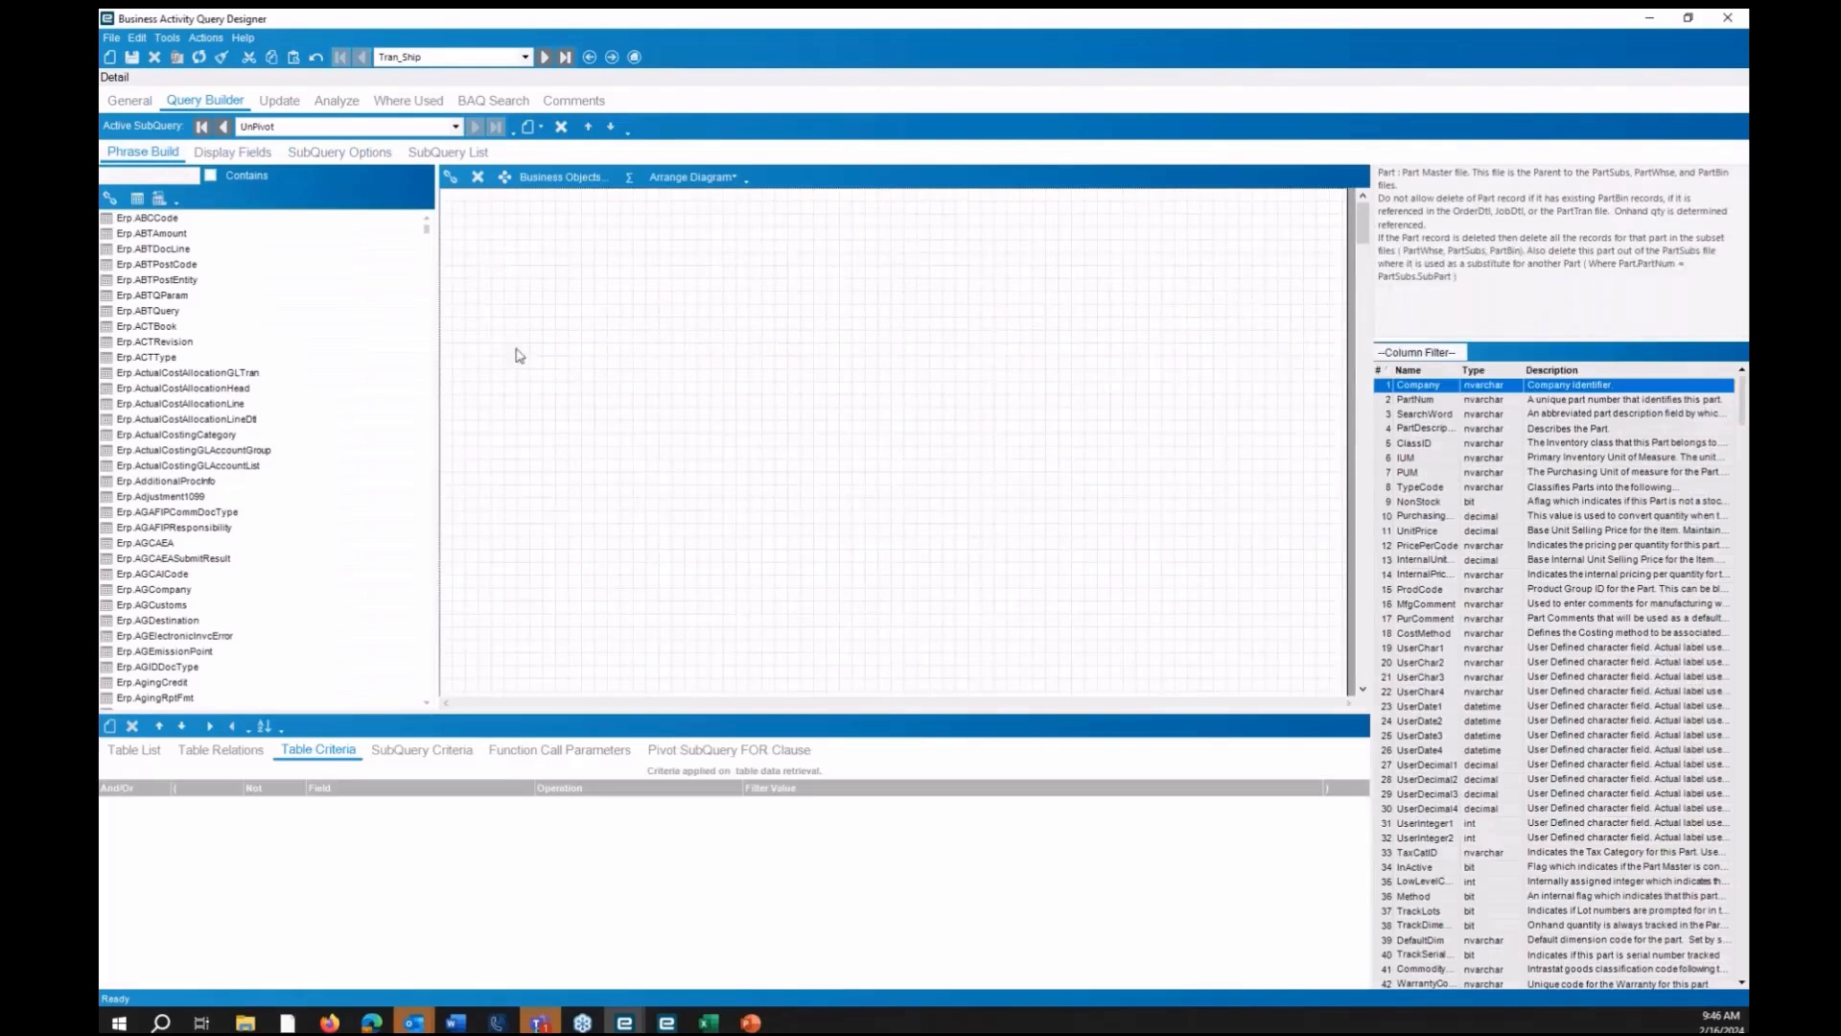
click(138, 199)
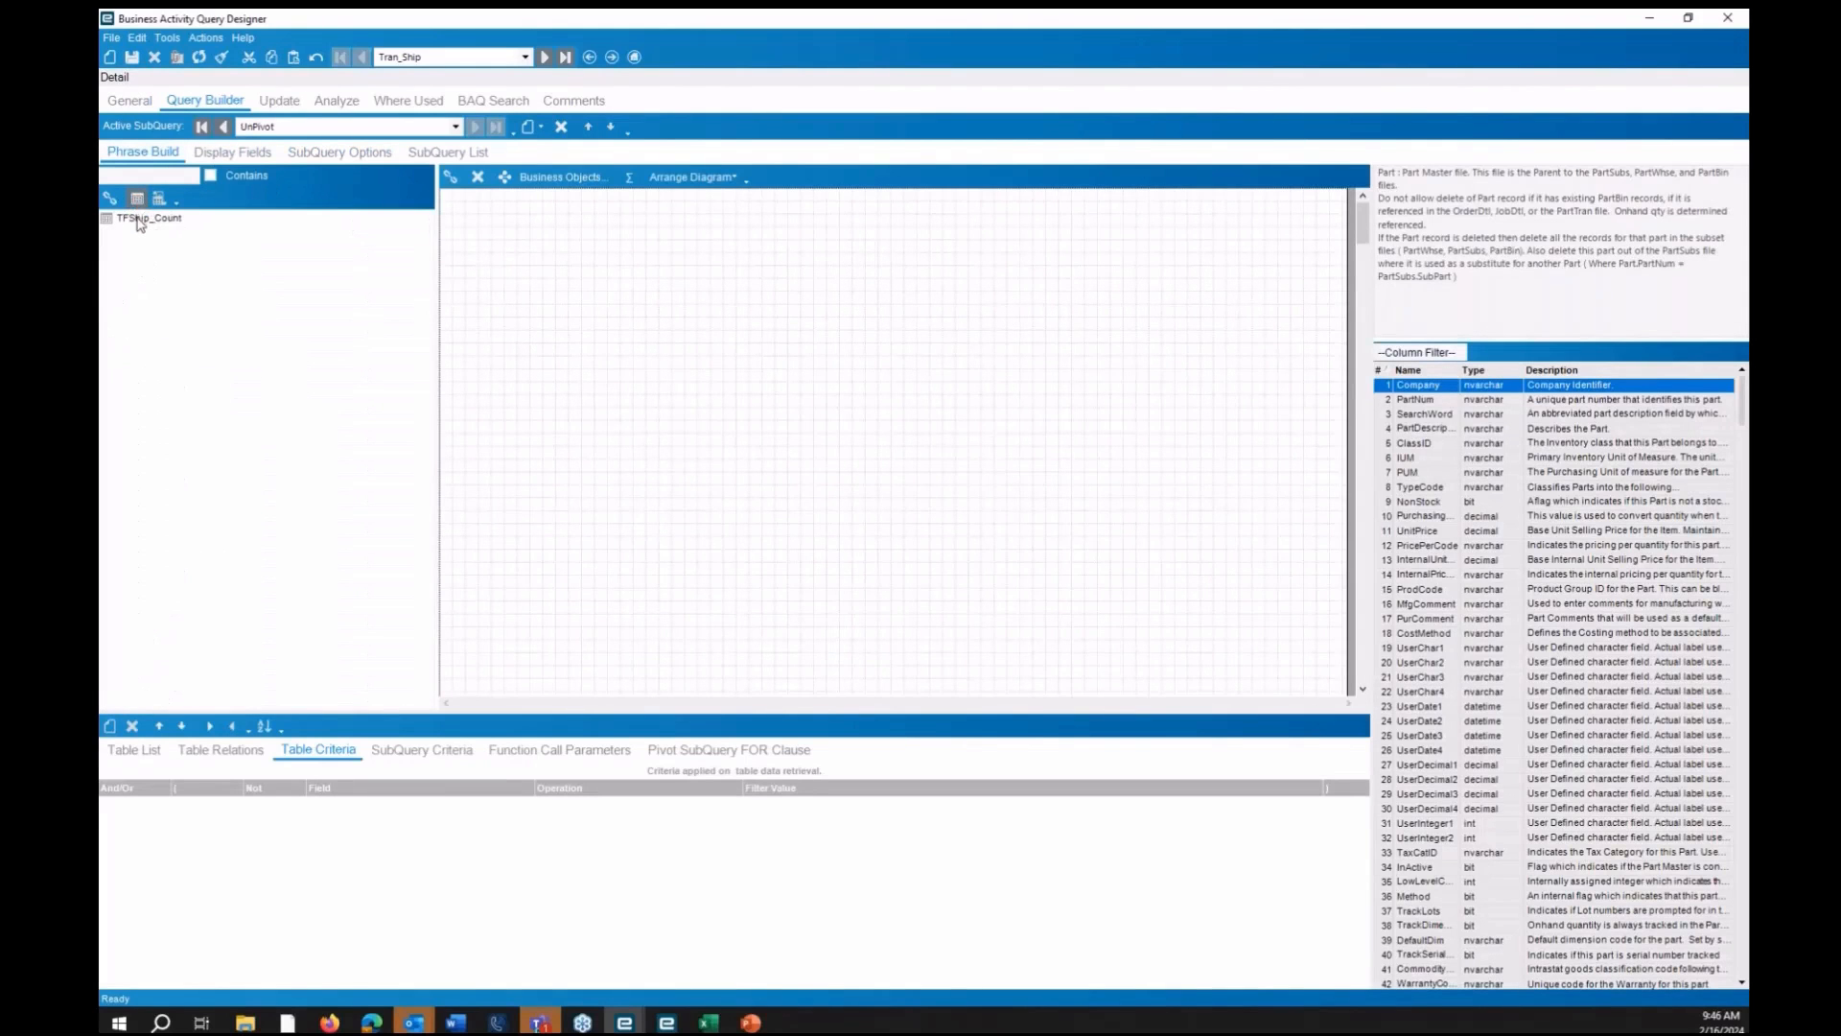
double_click(139, 222)
drag(522, 234, 636, 306)
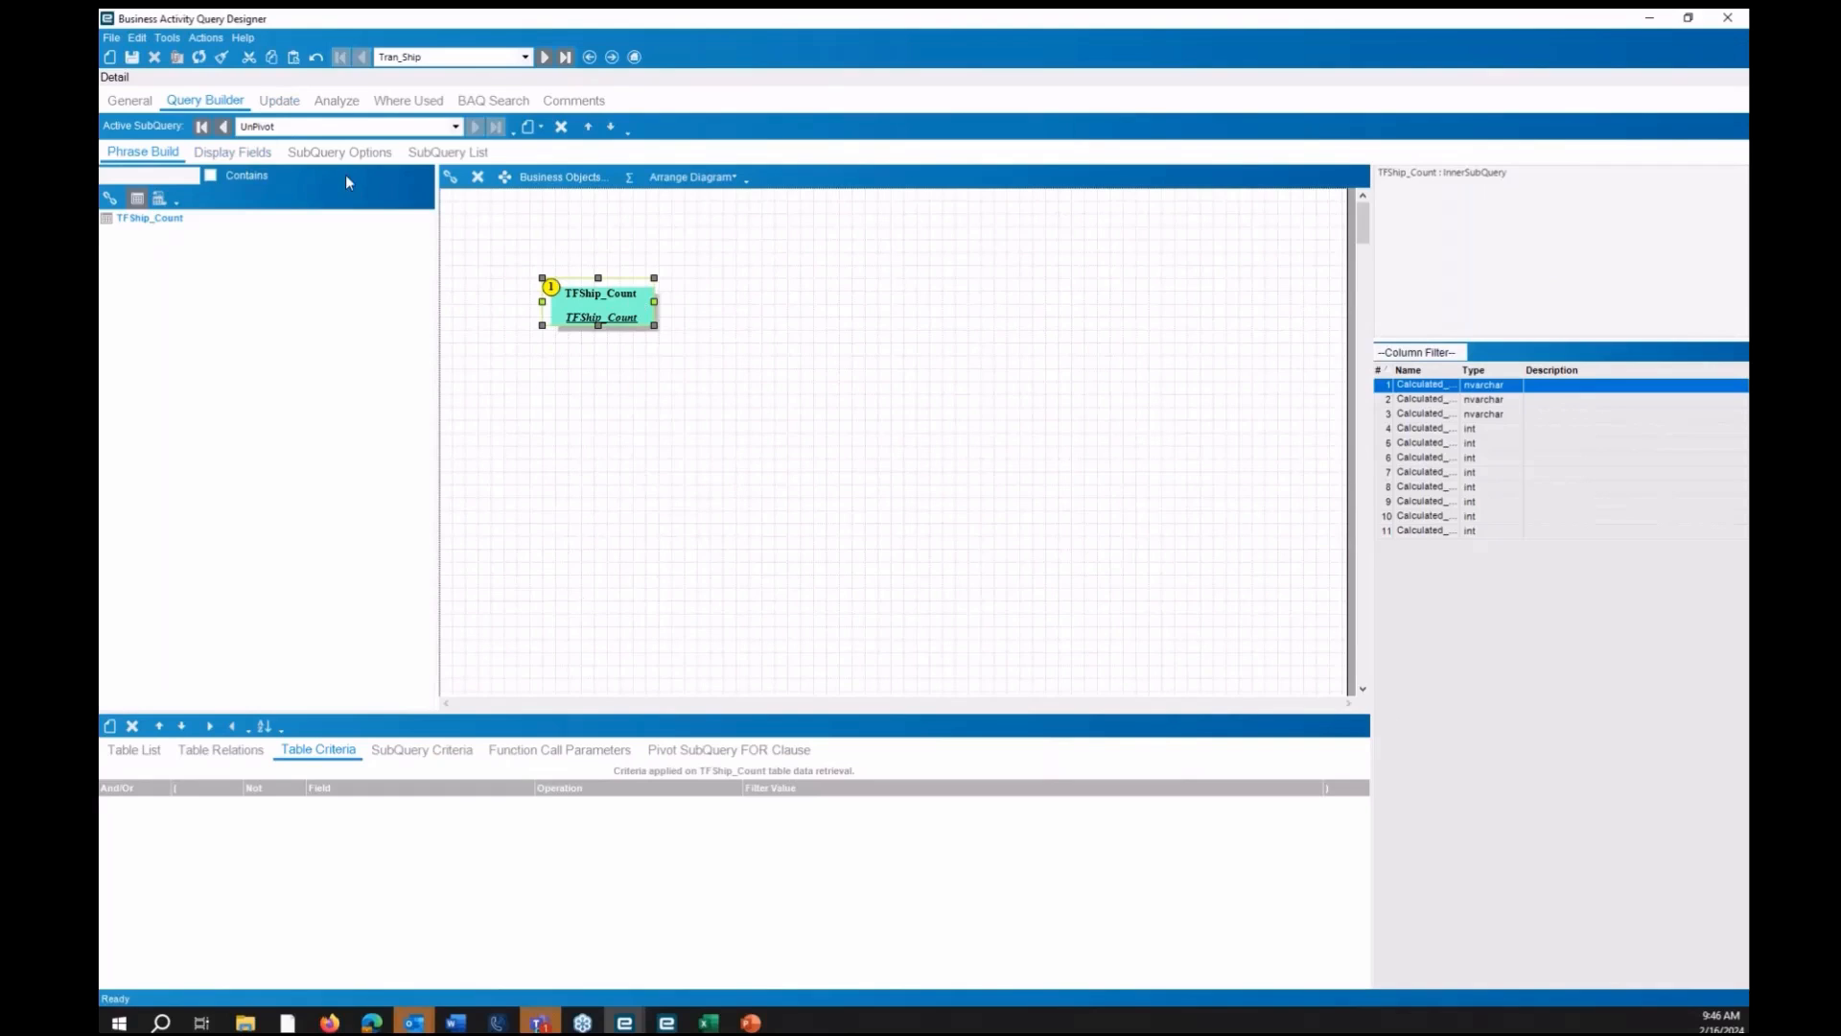
click(259, 161)
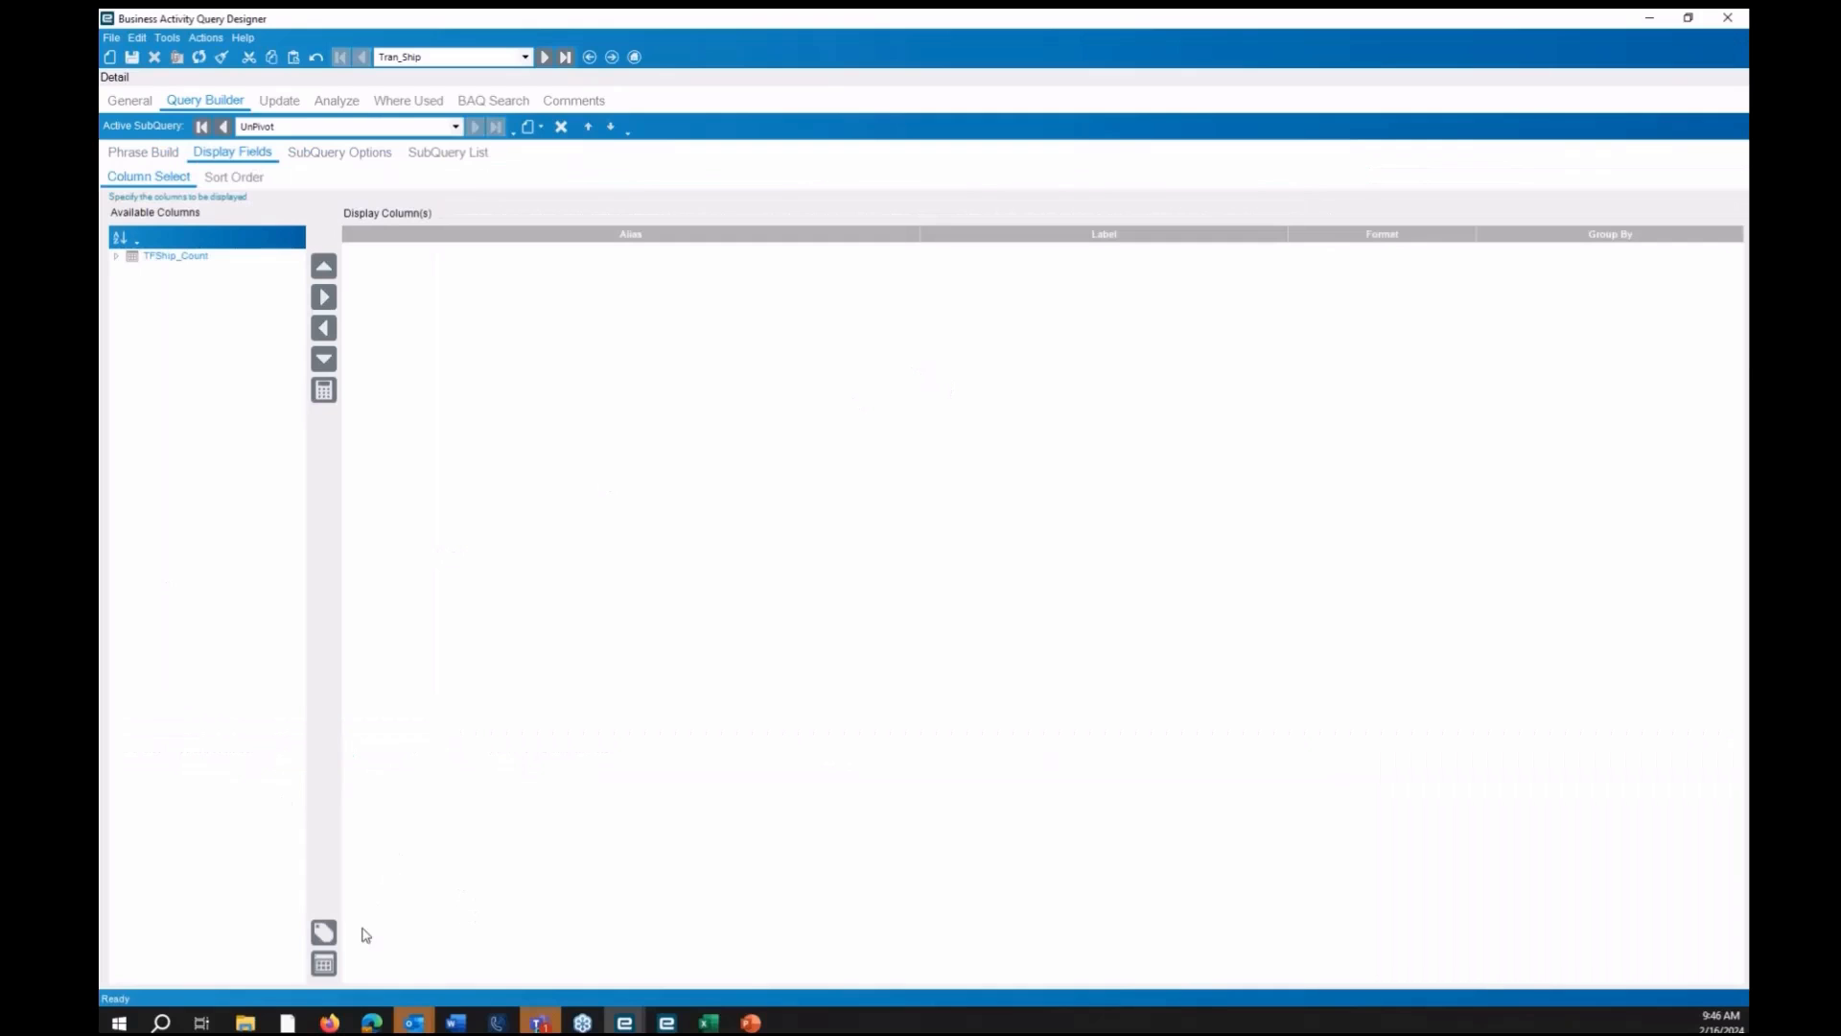
Start an advanced Group By expression for UnPivot with the GROUPING SETS function and an empty set on its own line
click(323, 969)
click(1153, 369)
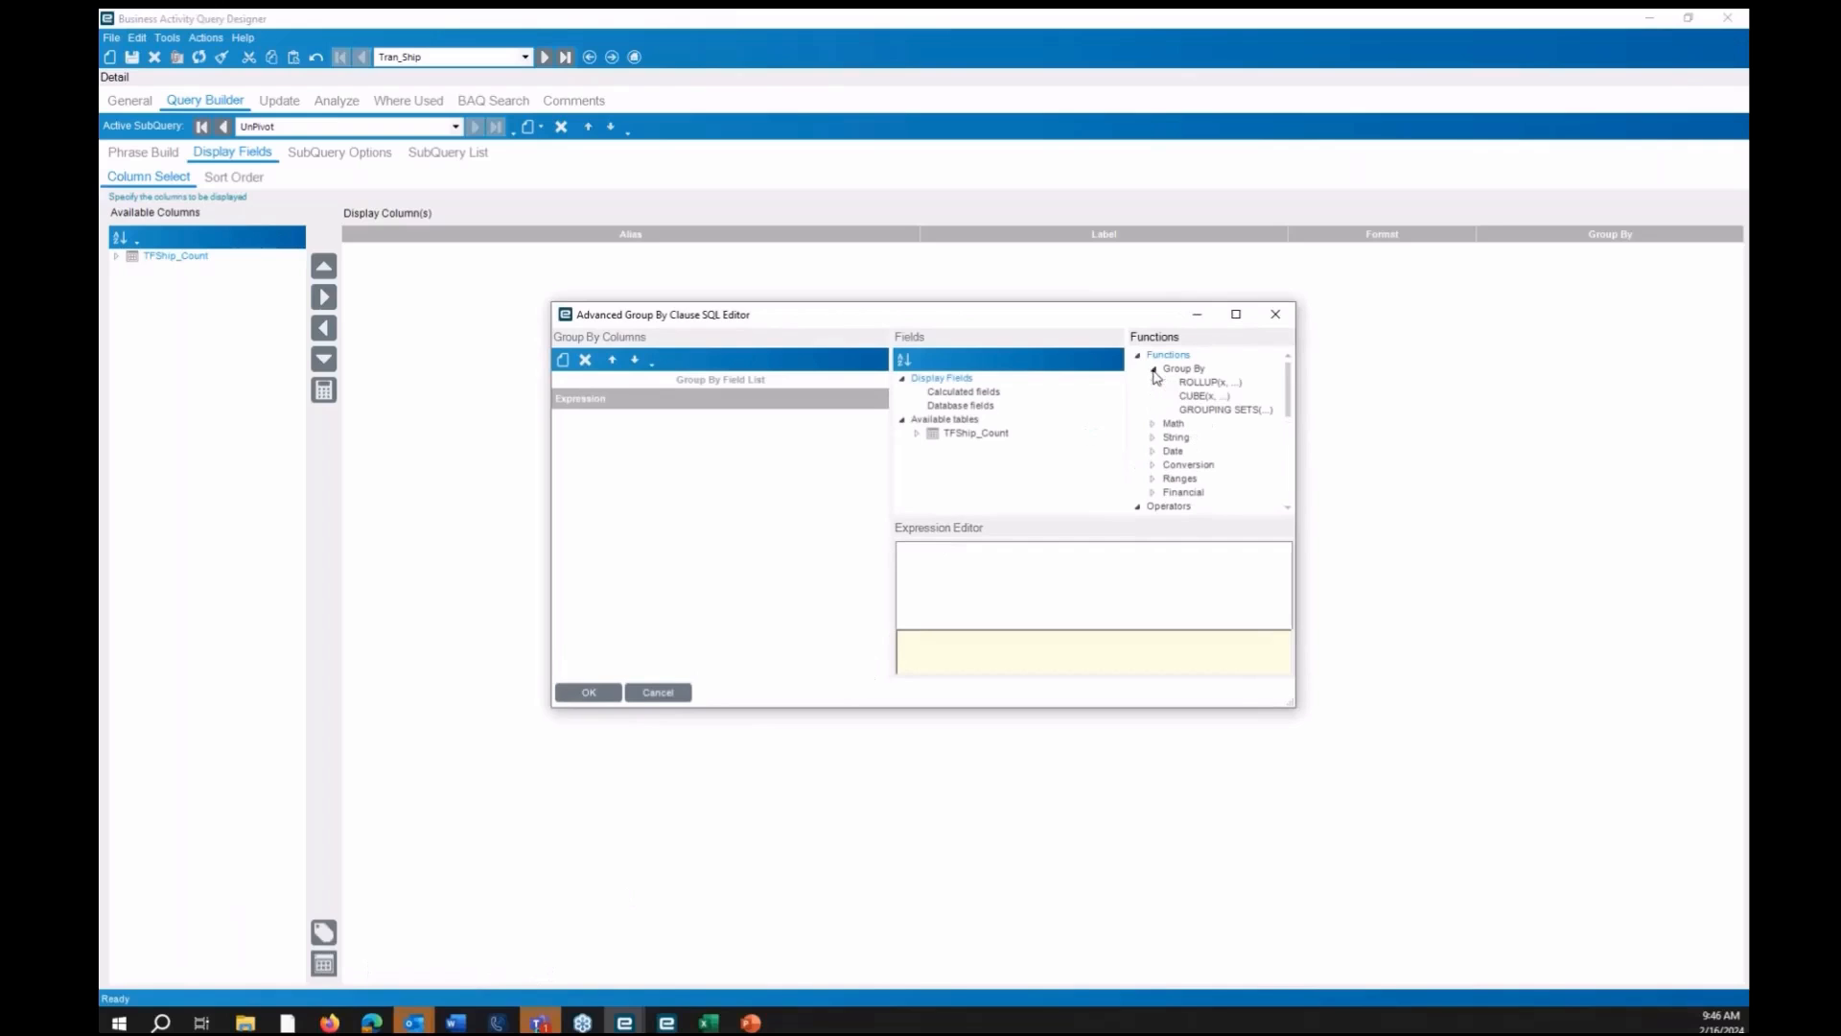
double_click(1227, 409)
key(Return)
key(Return)
key(Up)
text(())
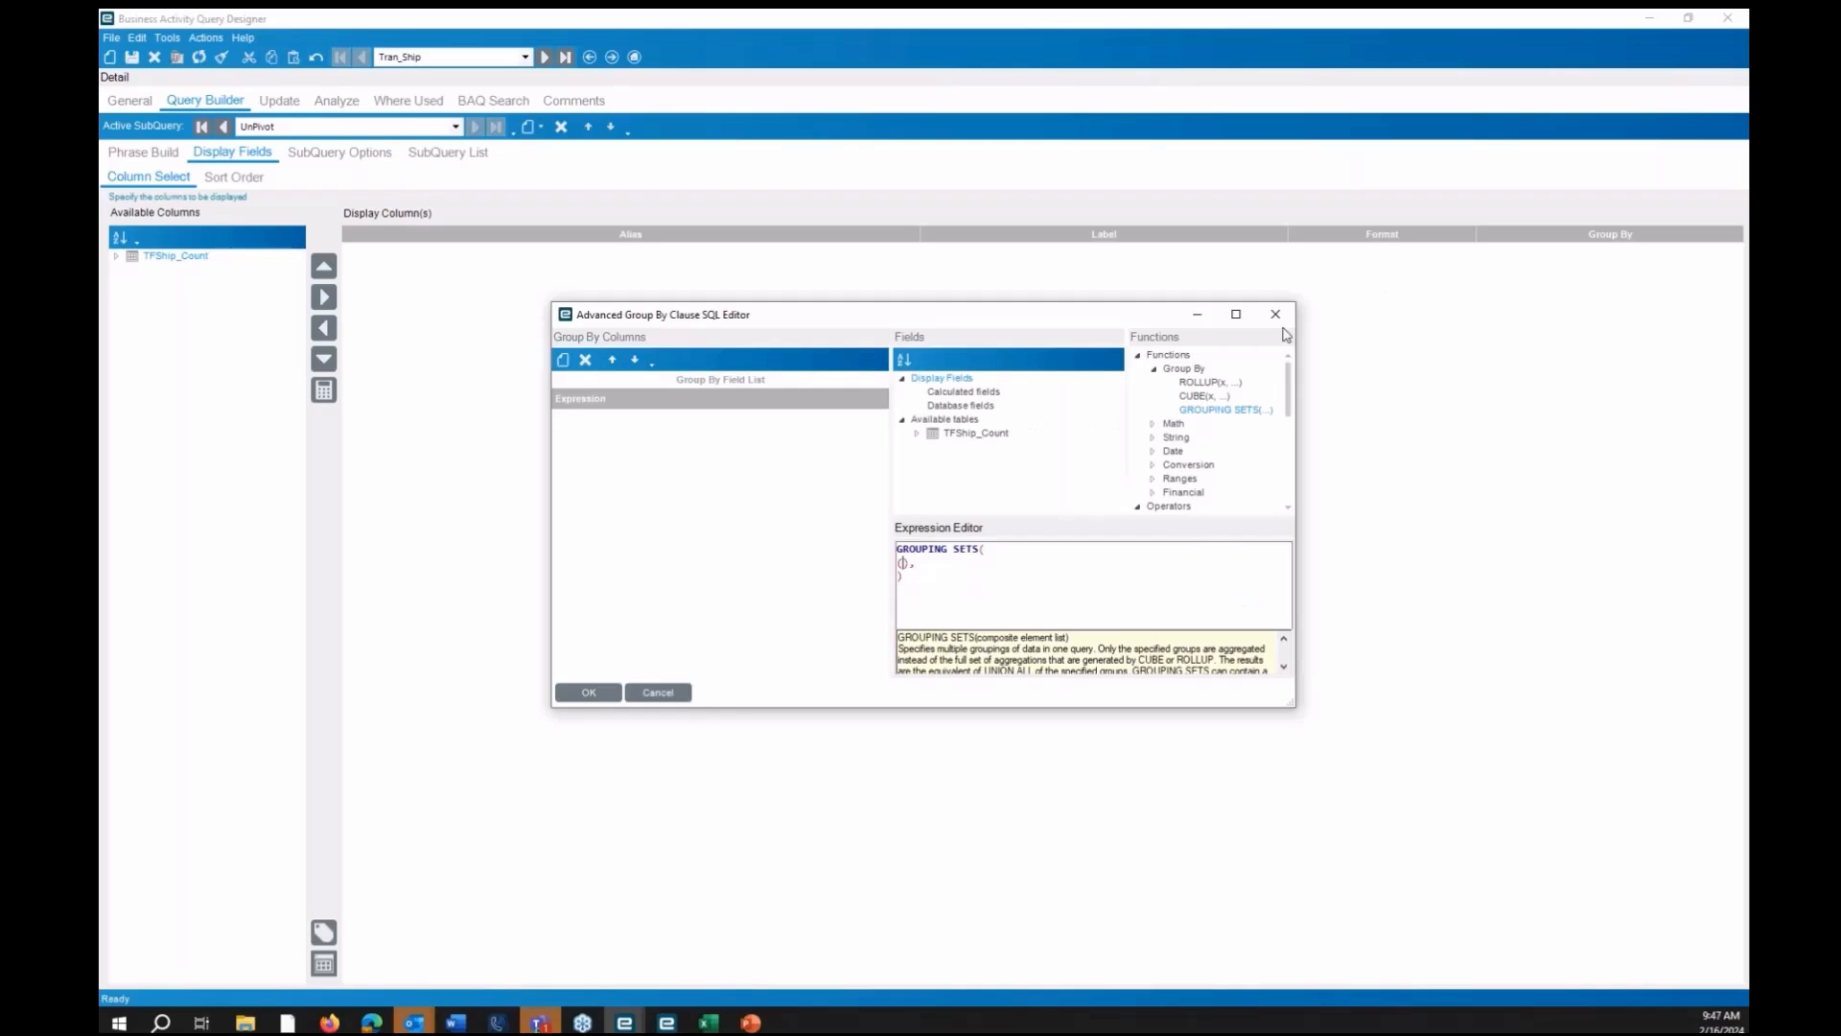
Fill the empty grouping set with TFShip_Count's Calculated_Comany, Calculated_Plant, Calculated_ToPlant and Calculated_Week fields, separated by commas
click(1236, 314)
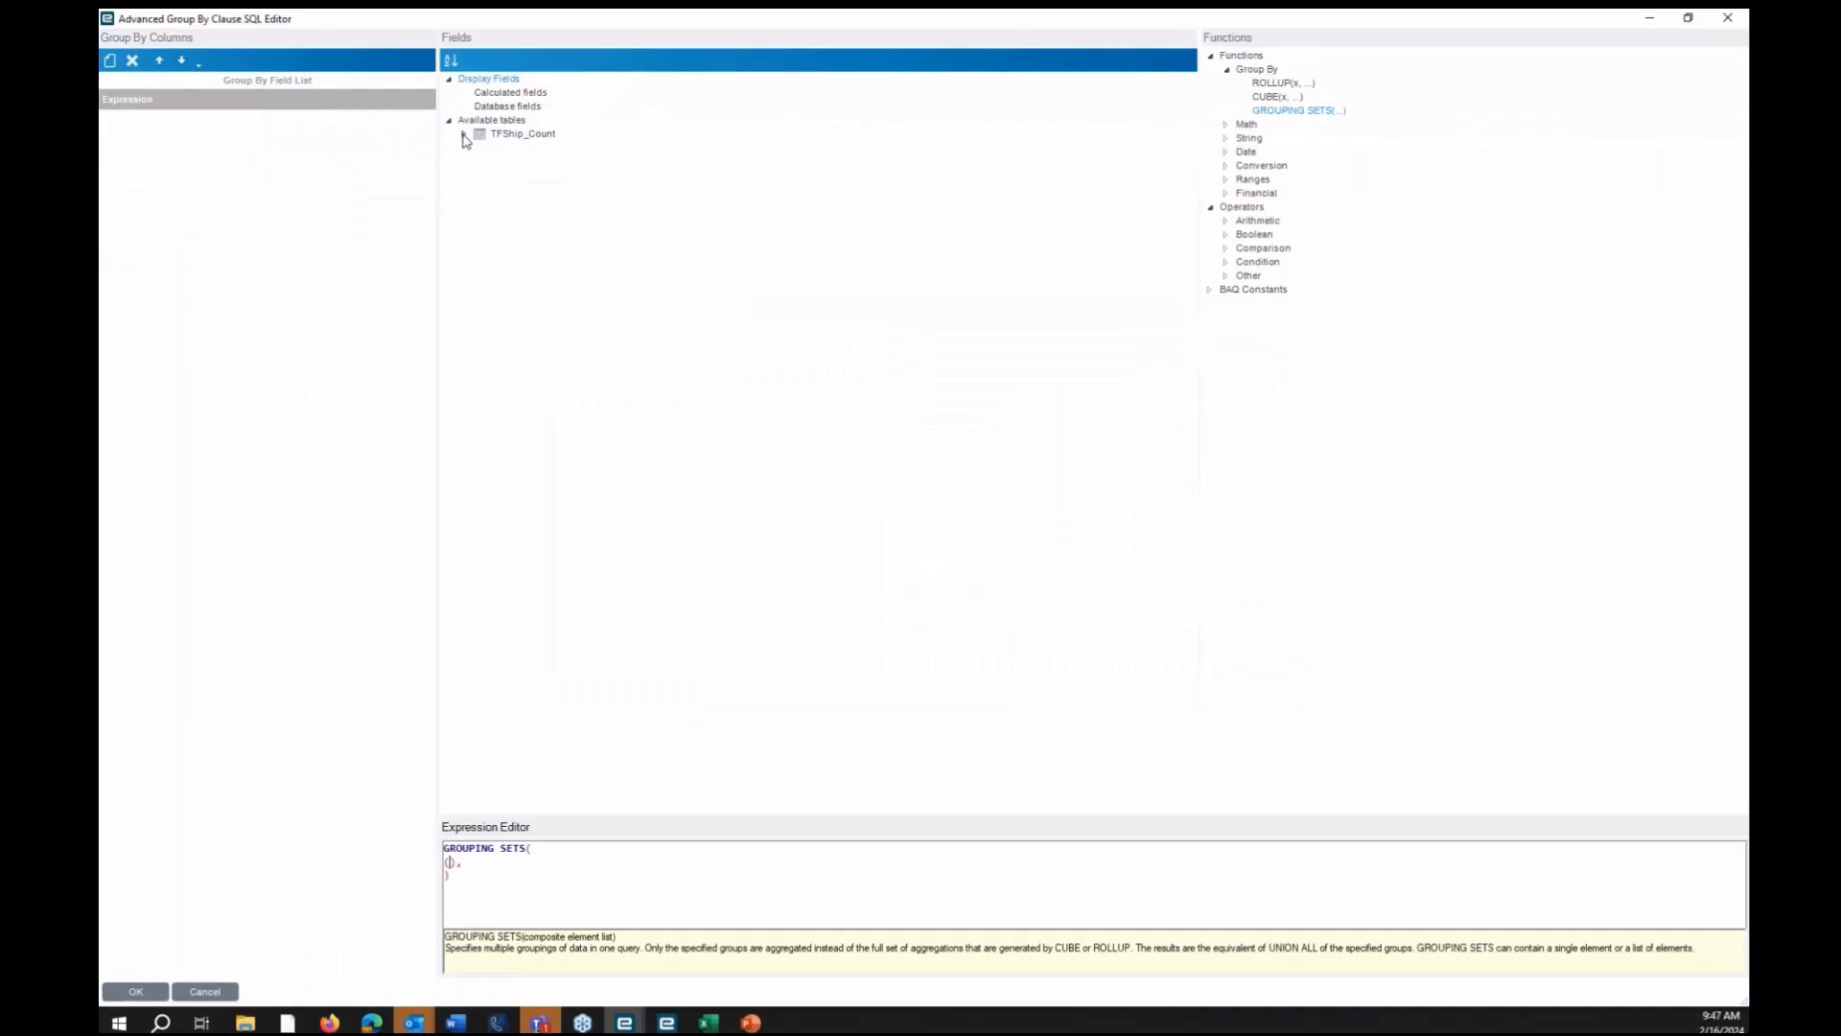
click(464, 136)
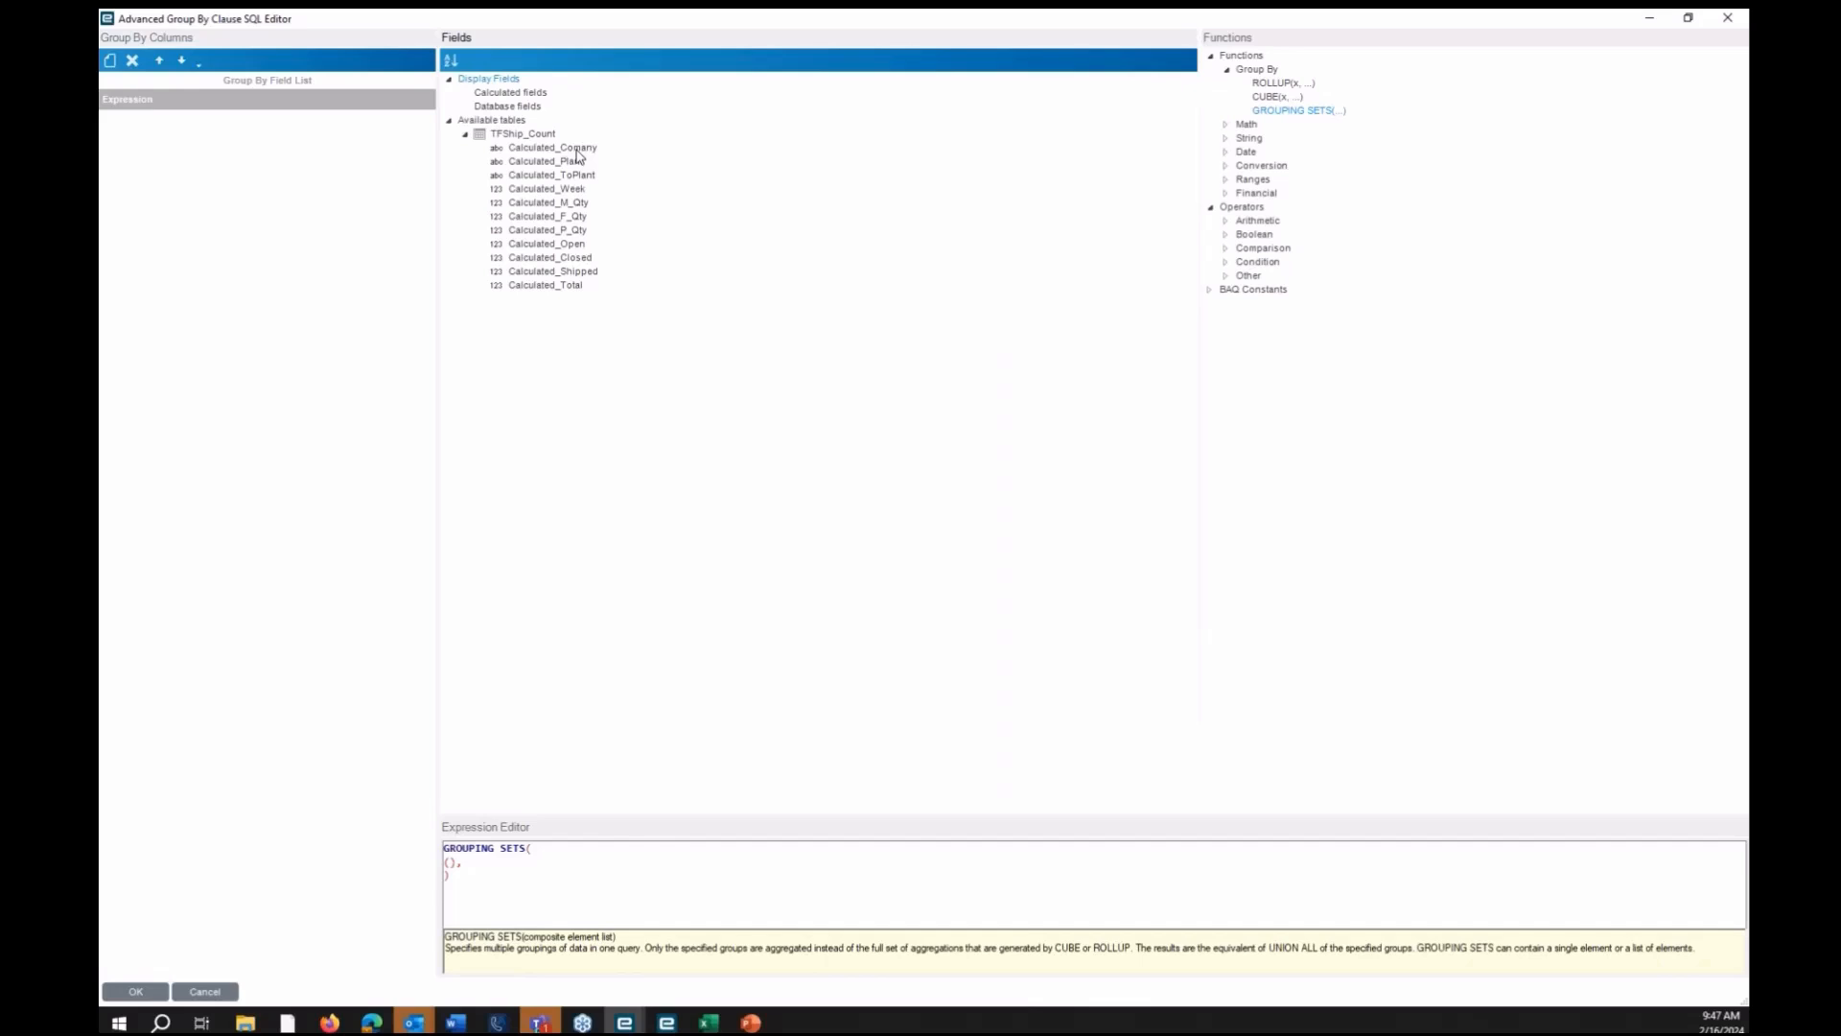
double_click(578, 150)
text(,)
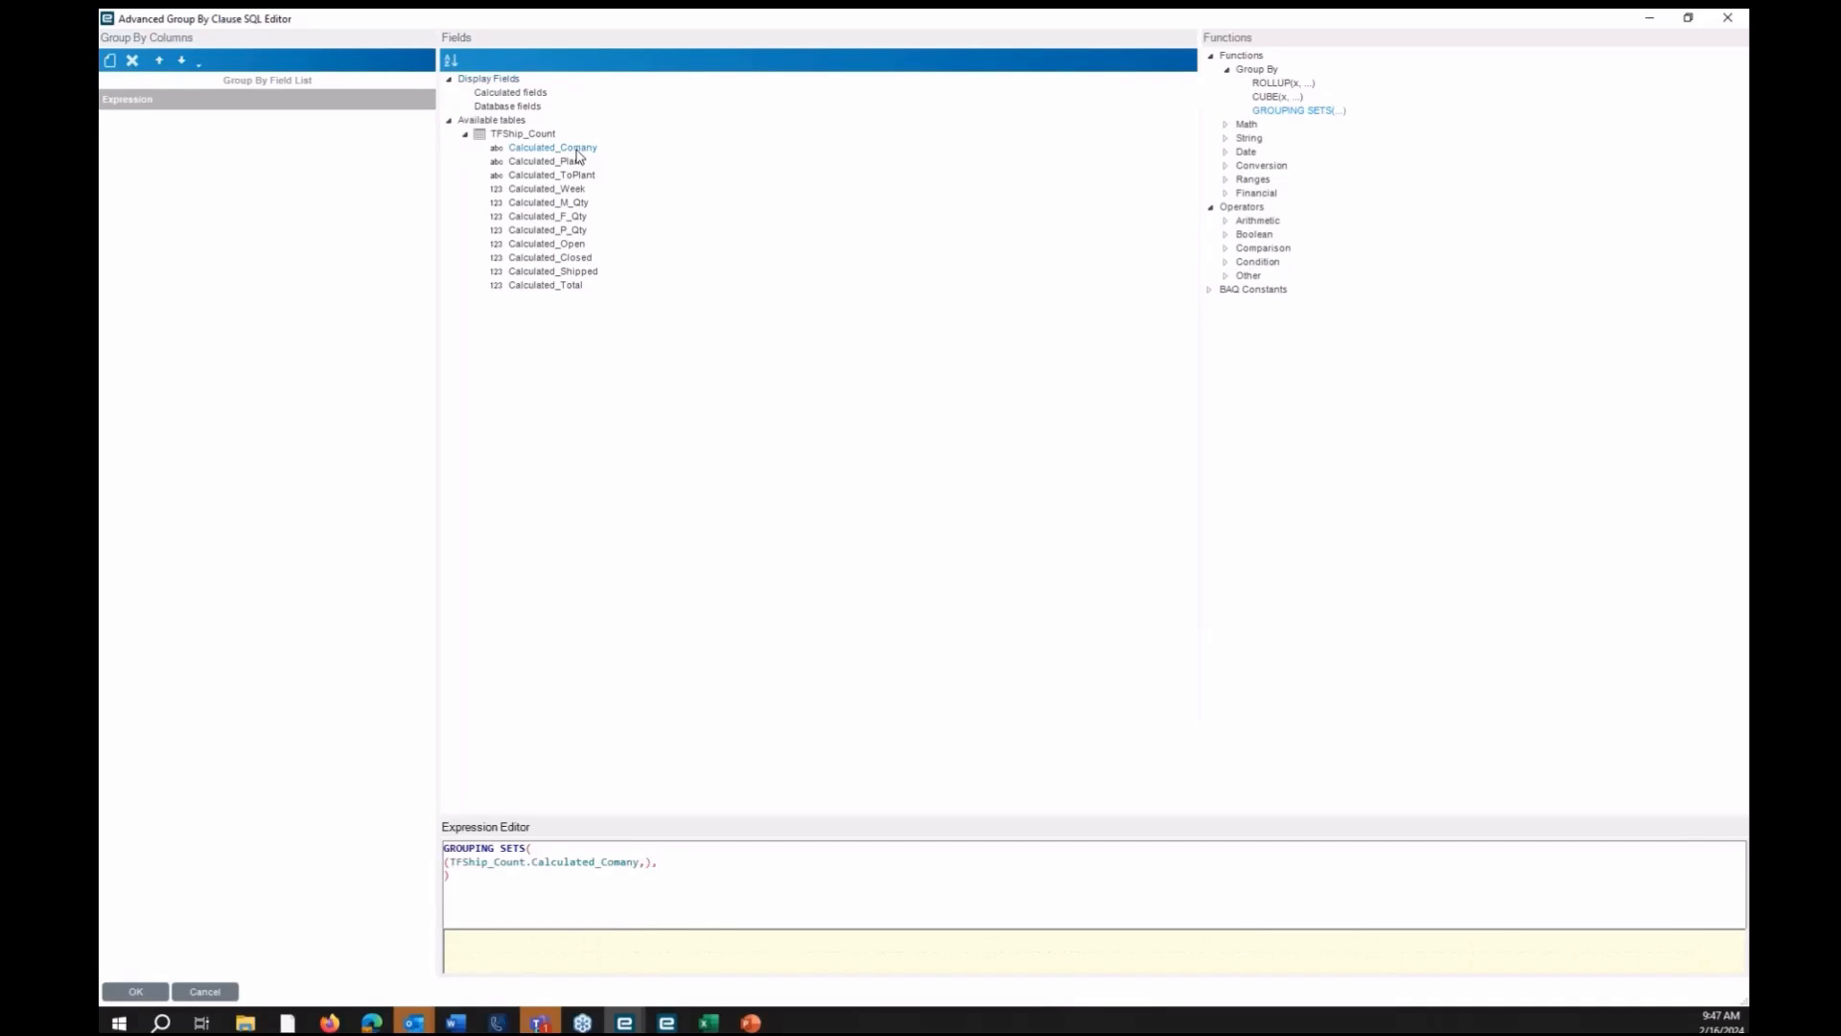
double_click(578, 163)
text(,)
double_click(578, 177)
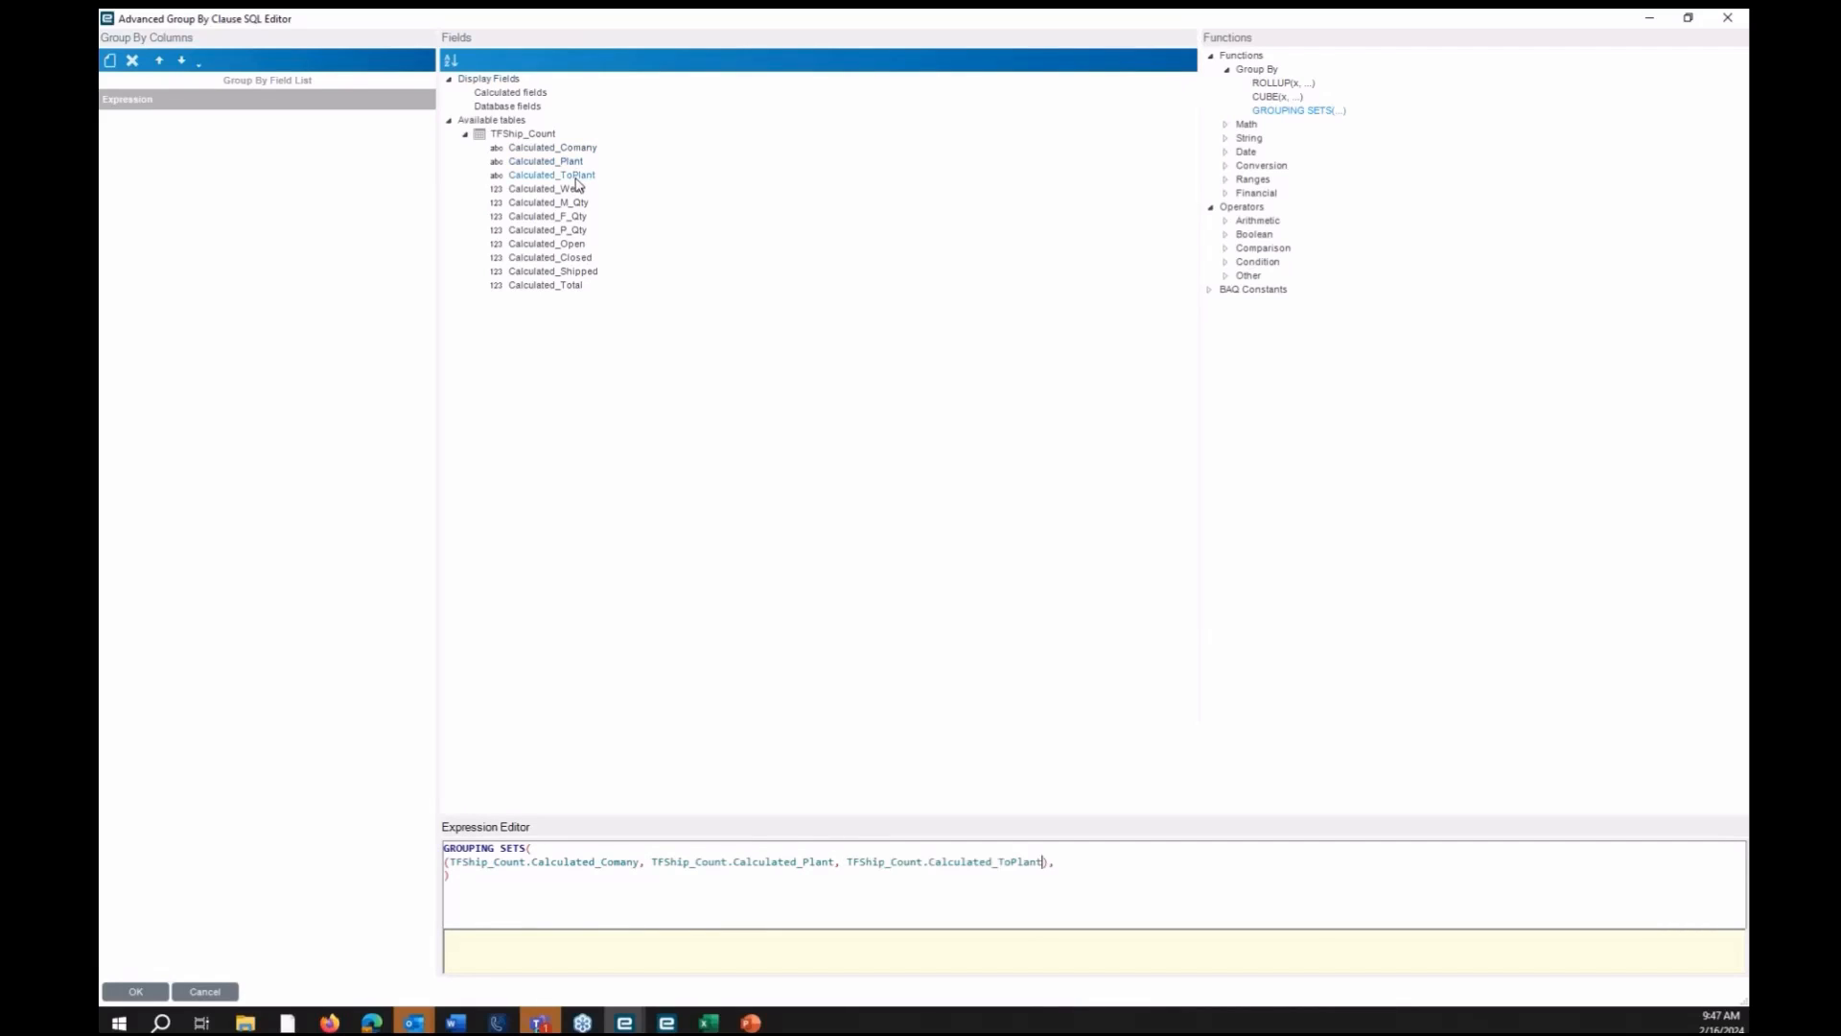
text(,)
double_click(578, 190)
text(, TFShip_Count.Calculated_Week,)
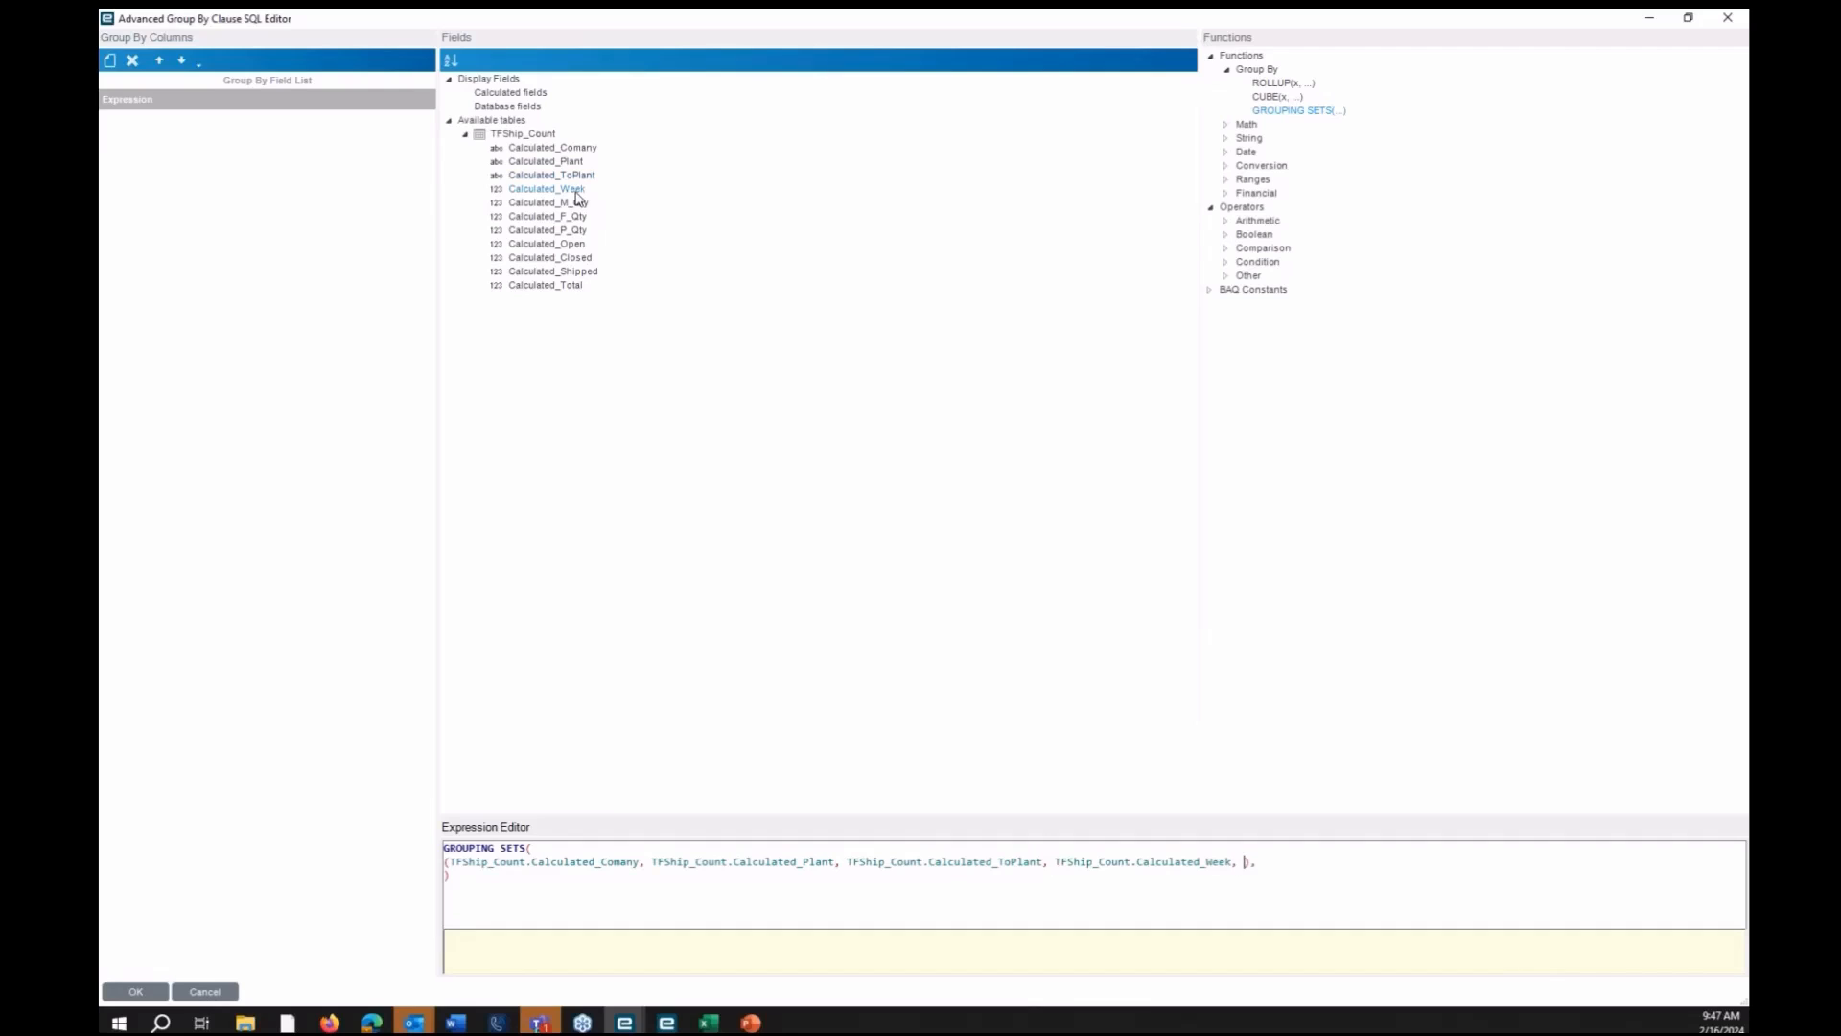
Duplicate the Comany, Plant, ToPlant and Week set line repeatedly inside the GROUPING SETS expression
drag(1257, 862, 1062, 852)
key(ctrl+c)
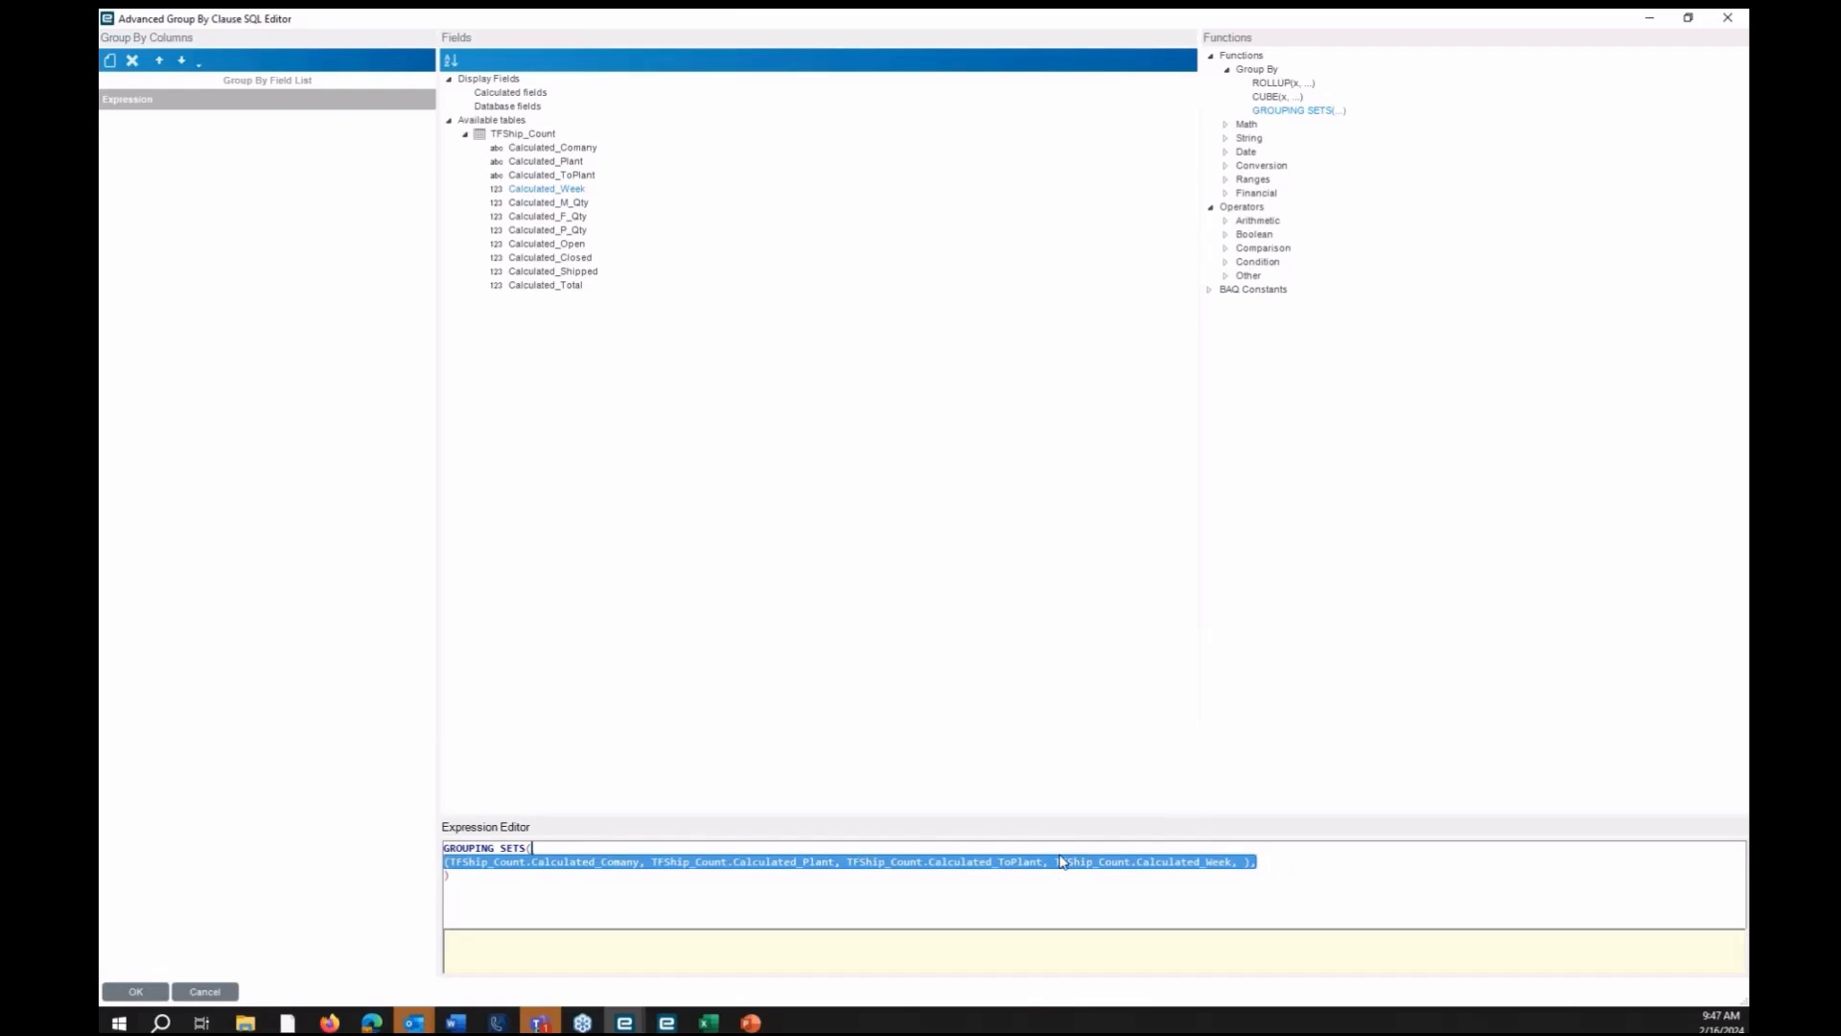
click(1283, 866)
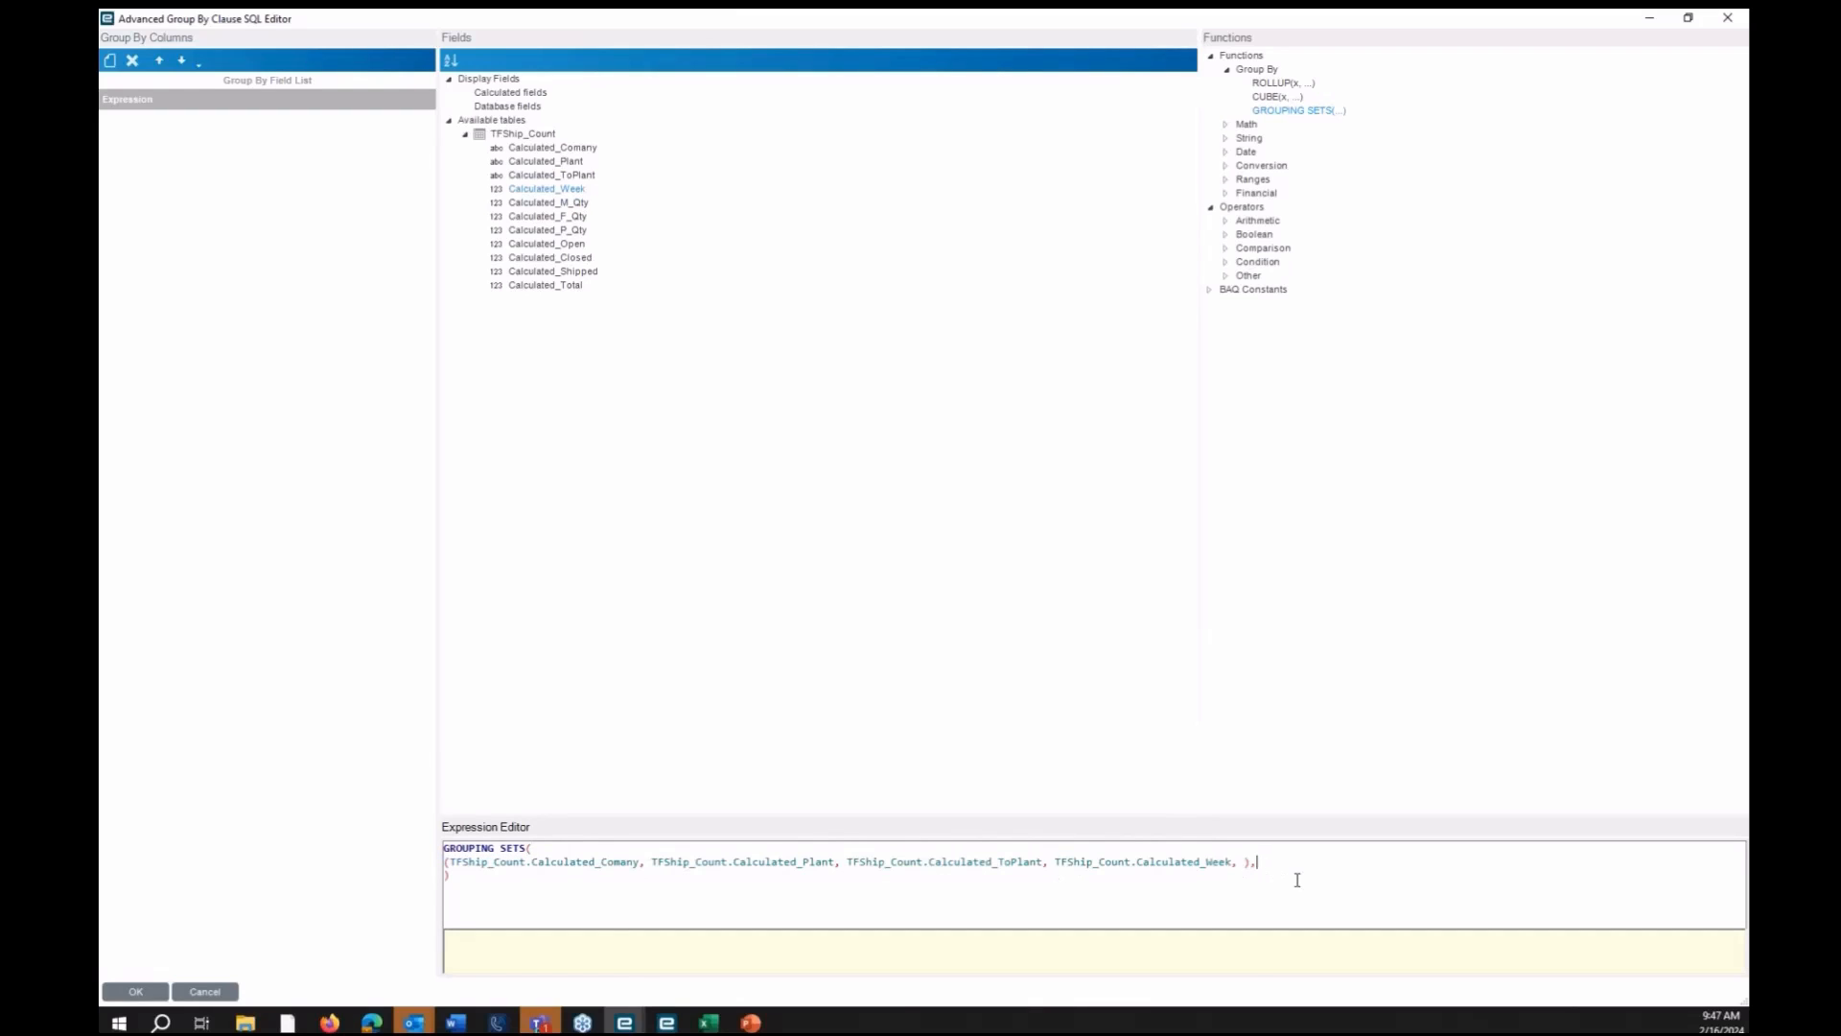
key(ctrl+v)
key(ctrl+v)
key(ctrl+v)
key(ctrl+v)
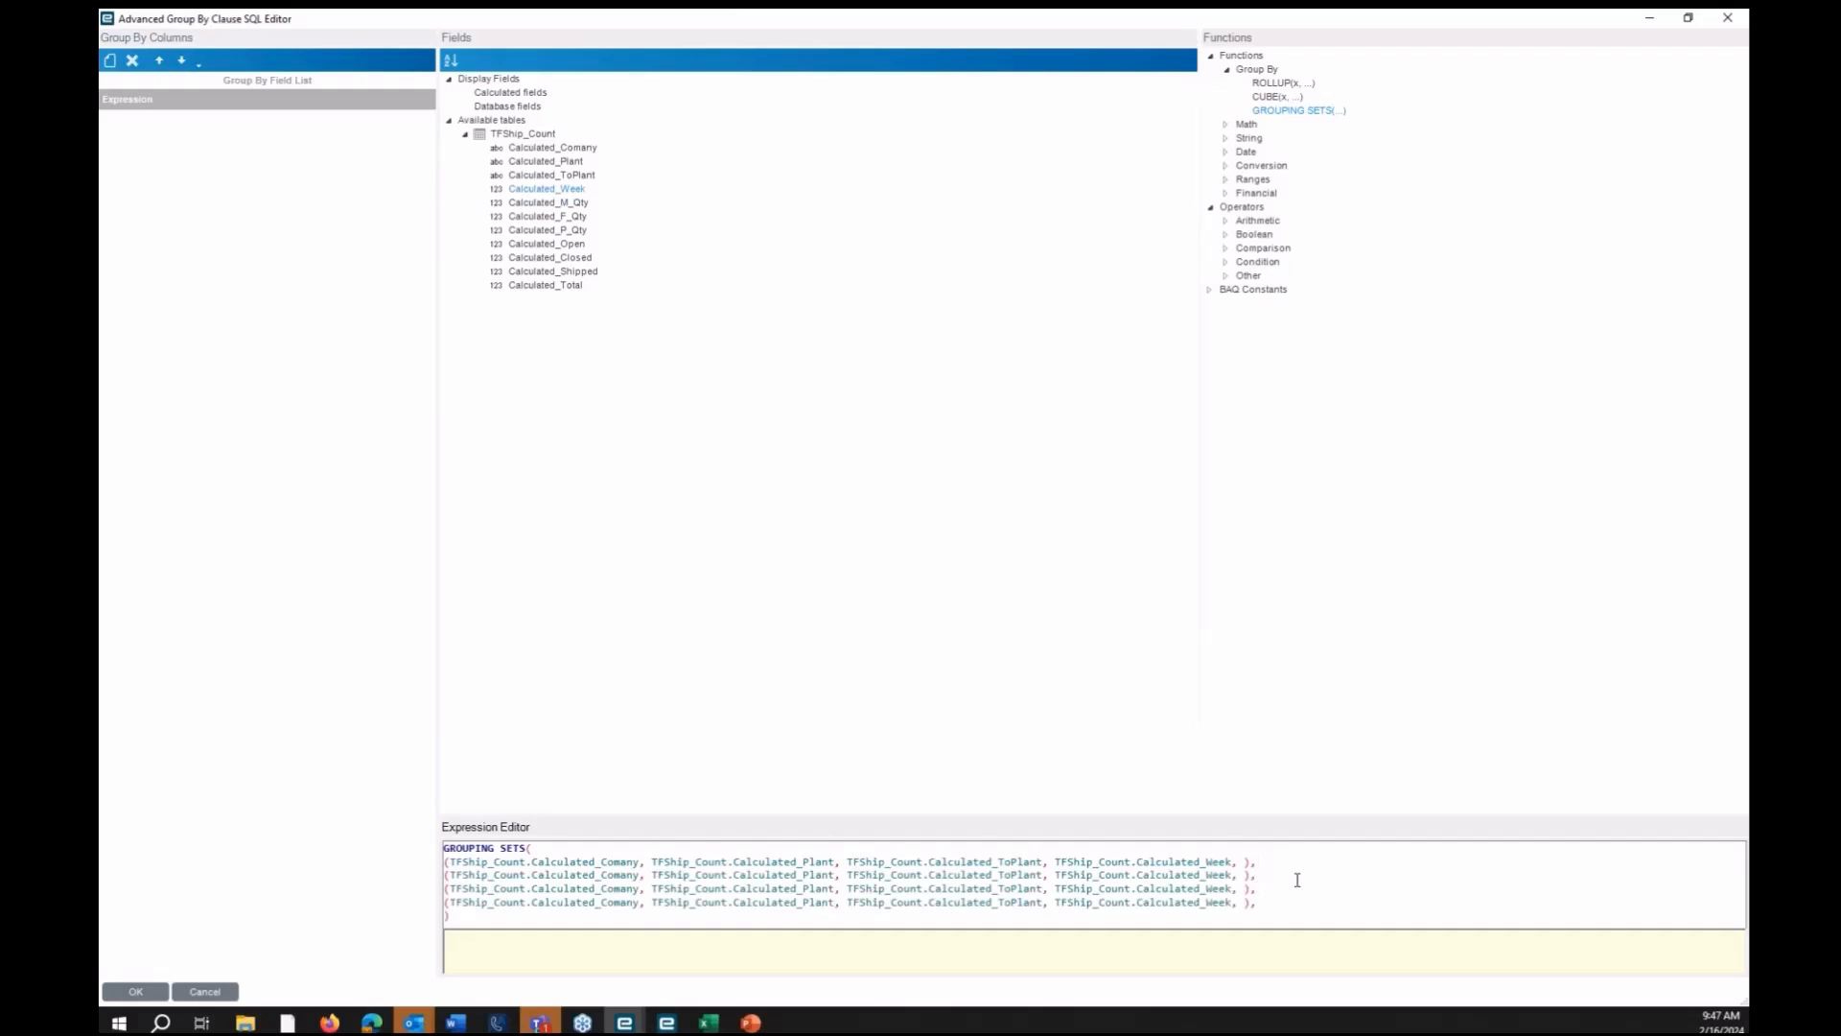
key(ctrl+v)
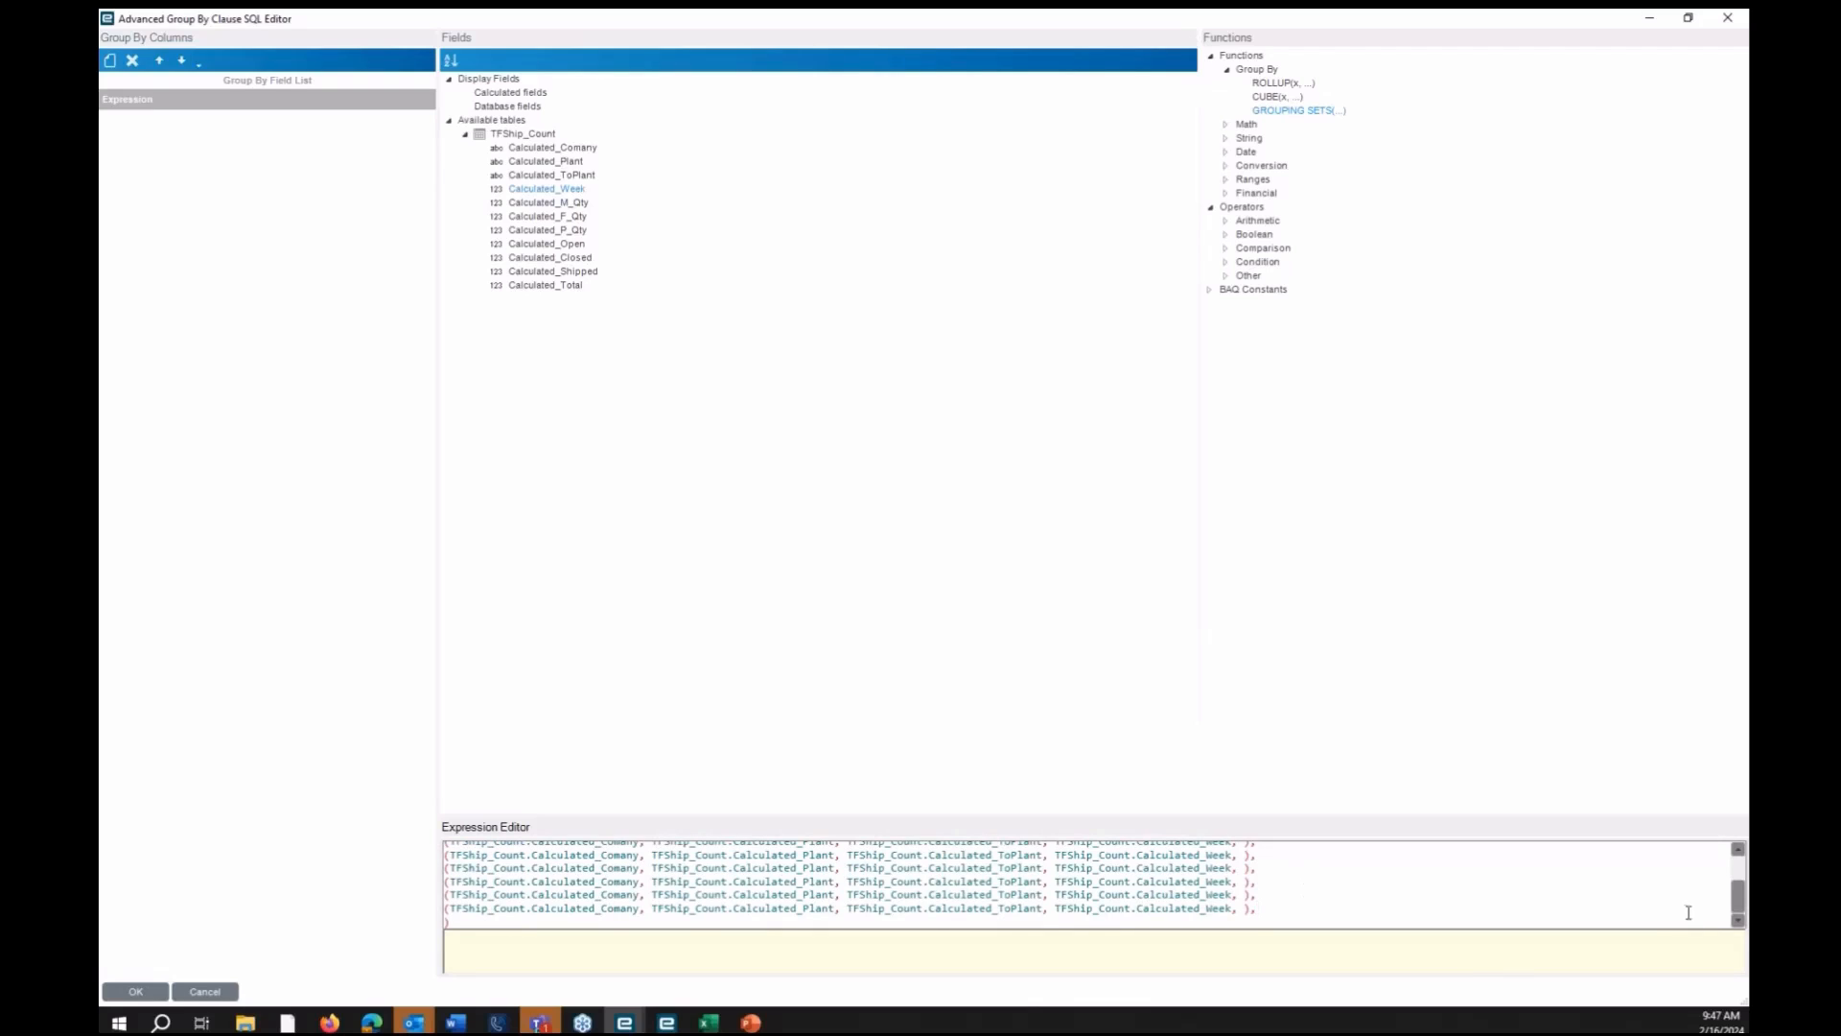
Complete successive grouping sets with Calculated_M_Qty, Calculated_F_Qty, Calculated_P_Qty, Calculated_Open, Calculated_Closed, Calculated_Shipped and Calculated_Total, one field per set
scroll(1278, 896, up, 2)
click(1244, 862)
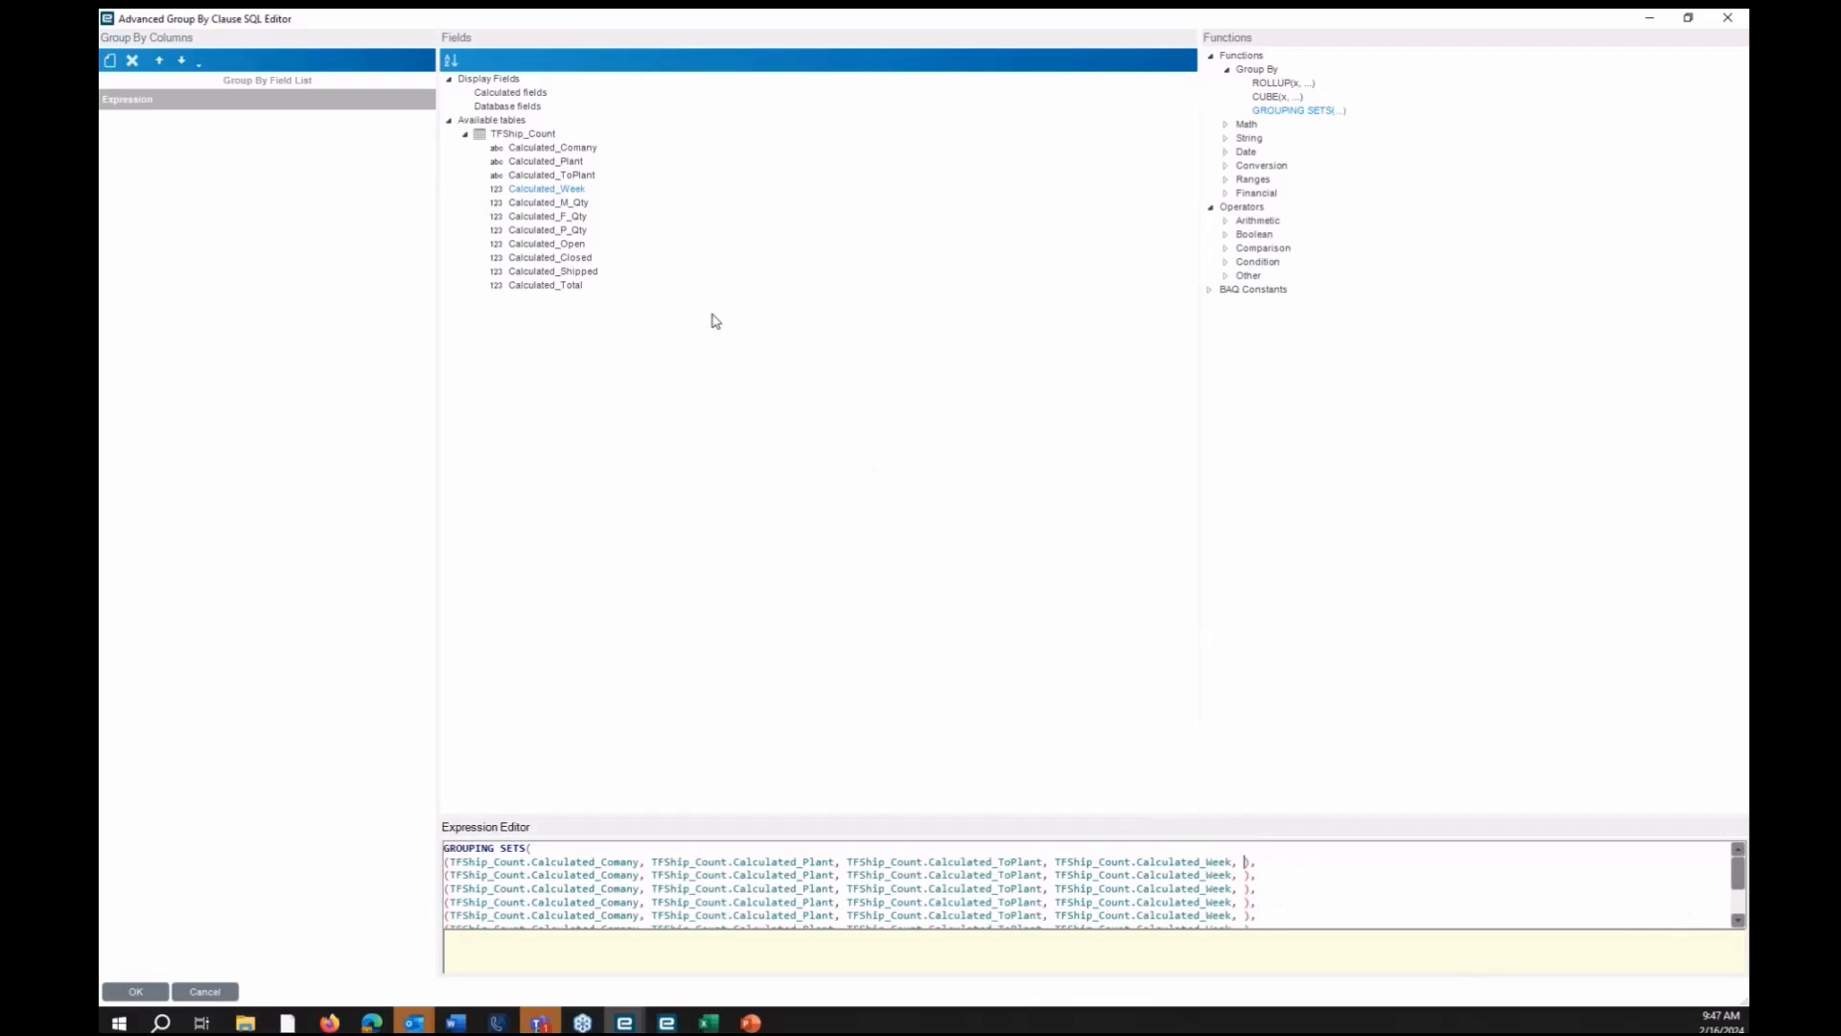
double_click(584, 205)
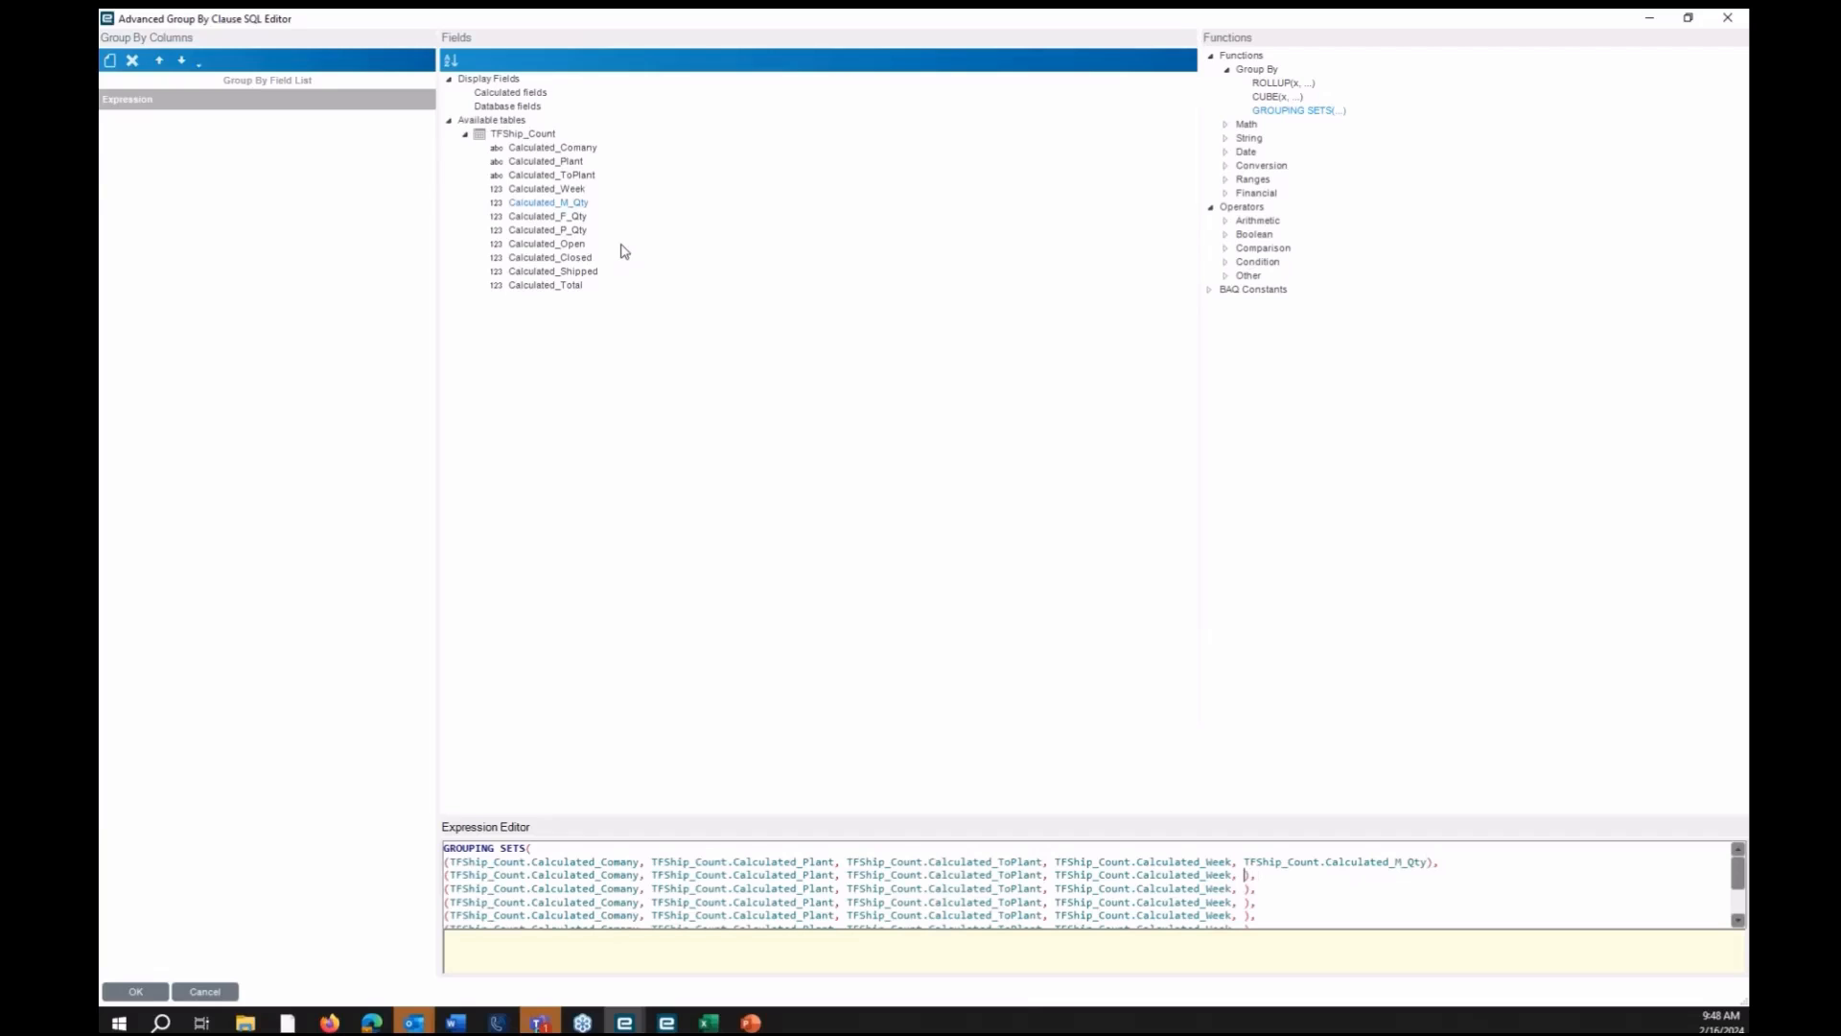
double_click(571, 218)
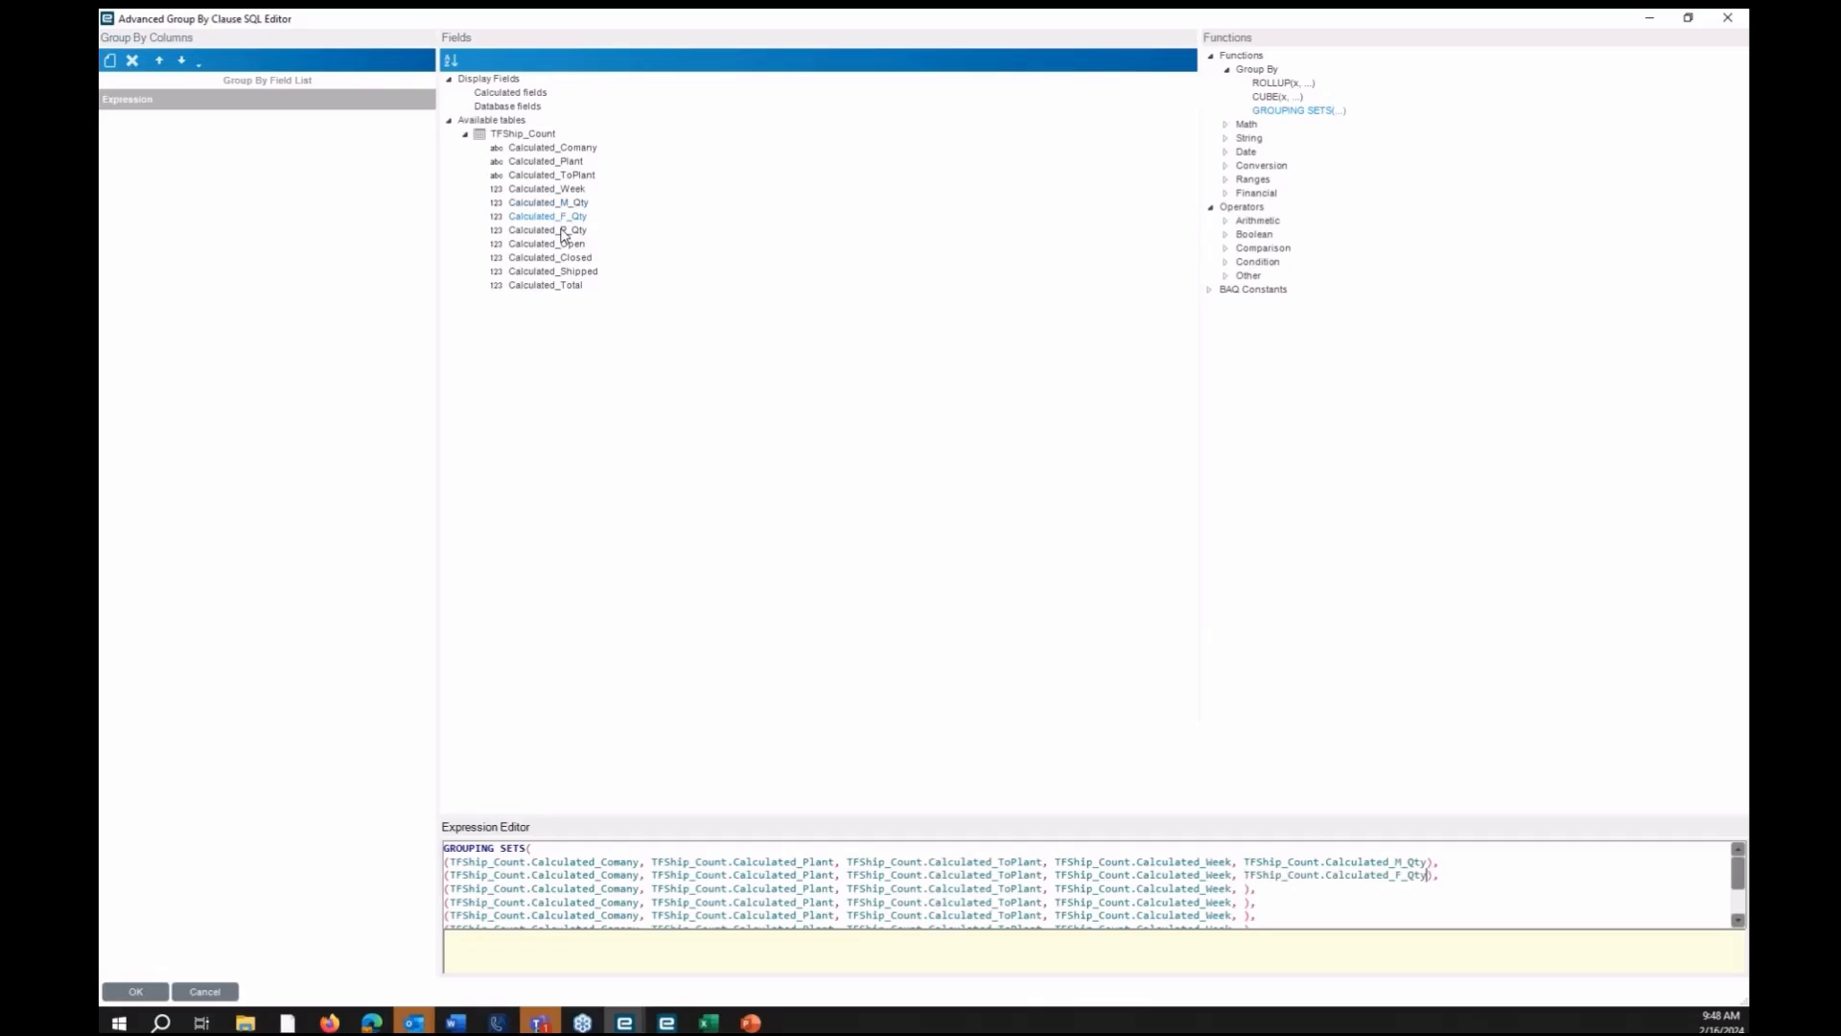
double_click(564, 231)
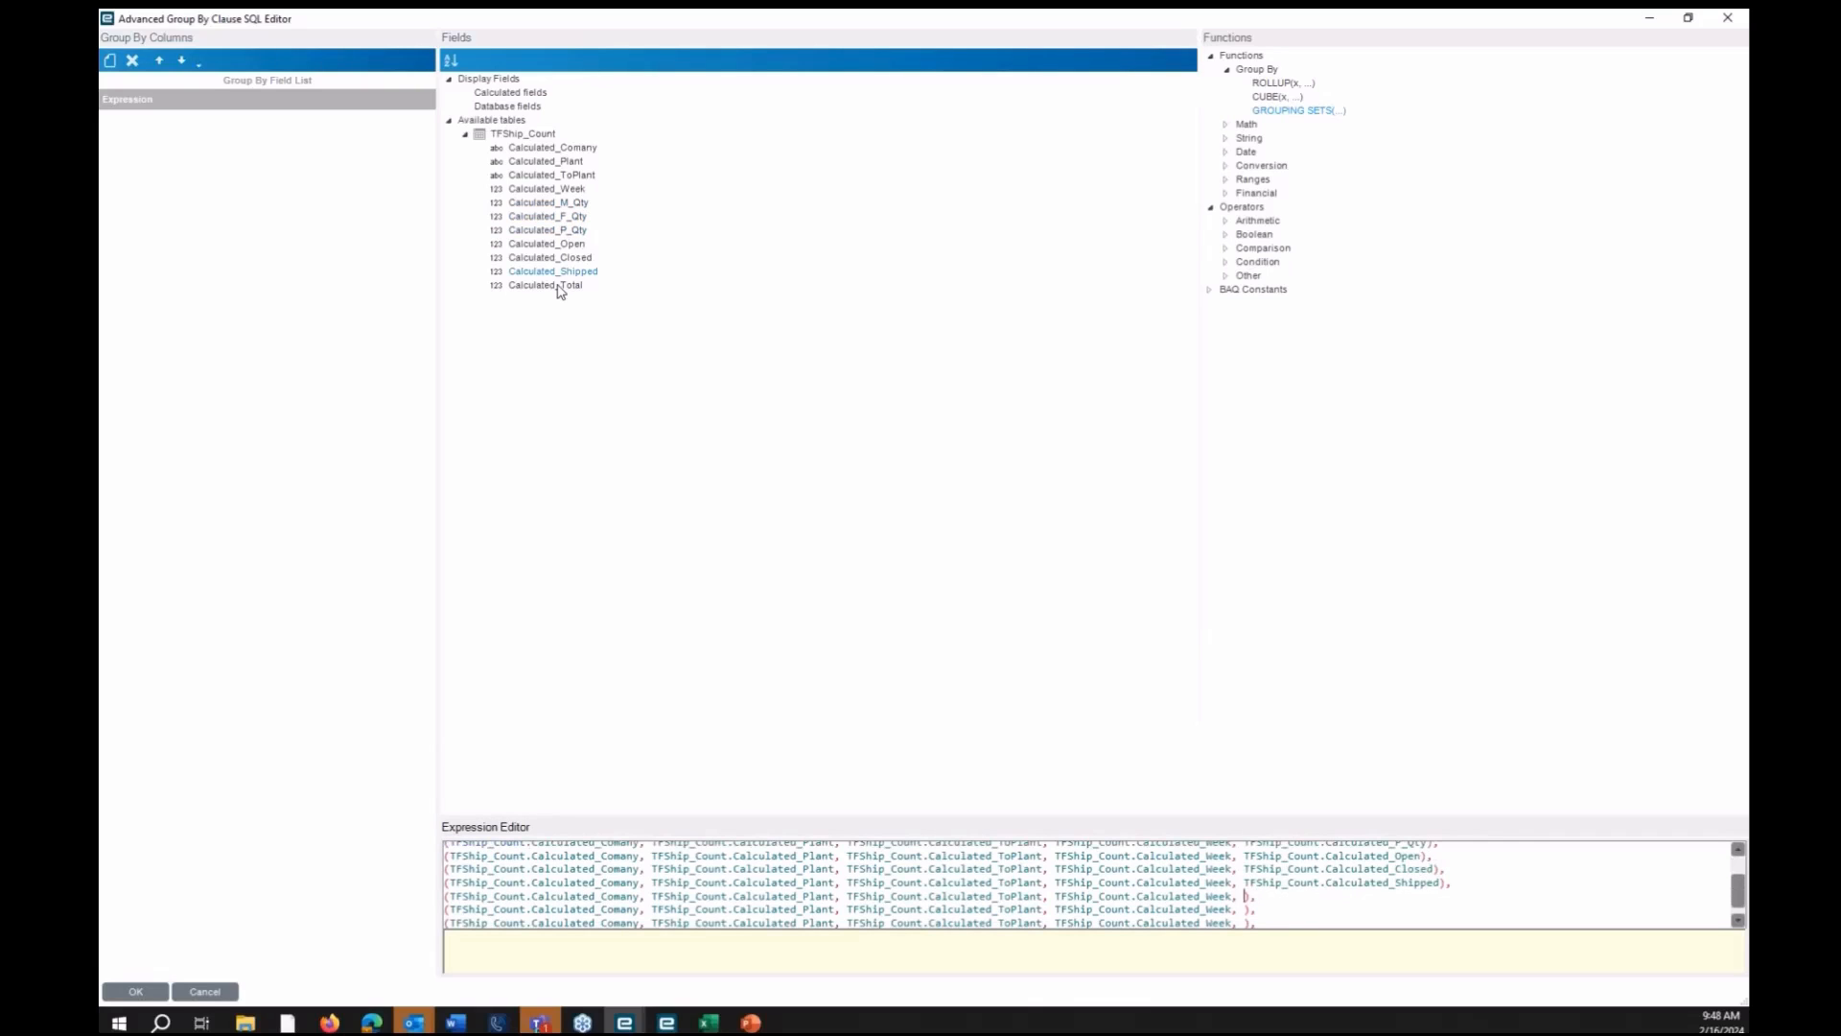
double_click(561, 285)
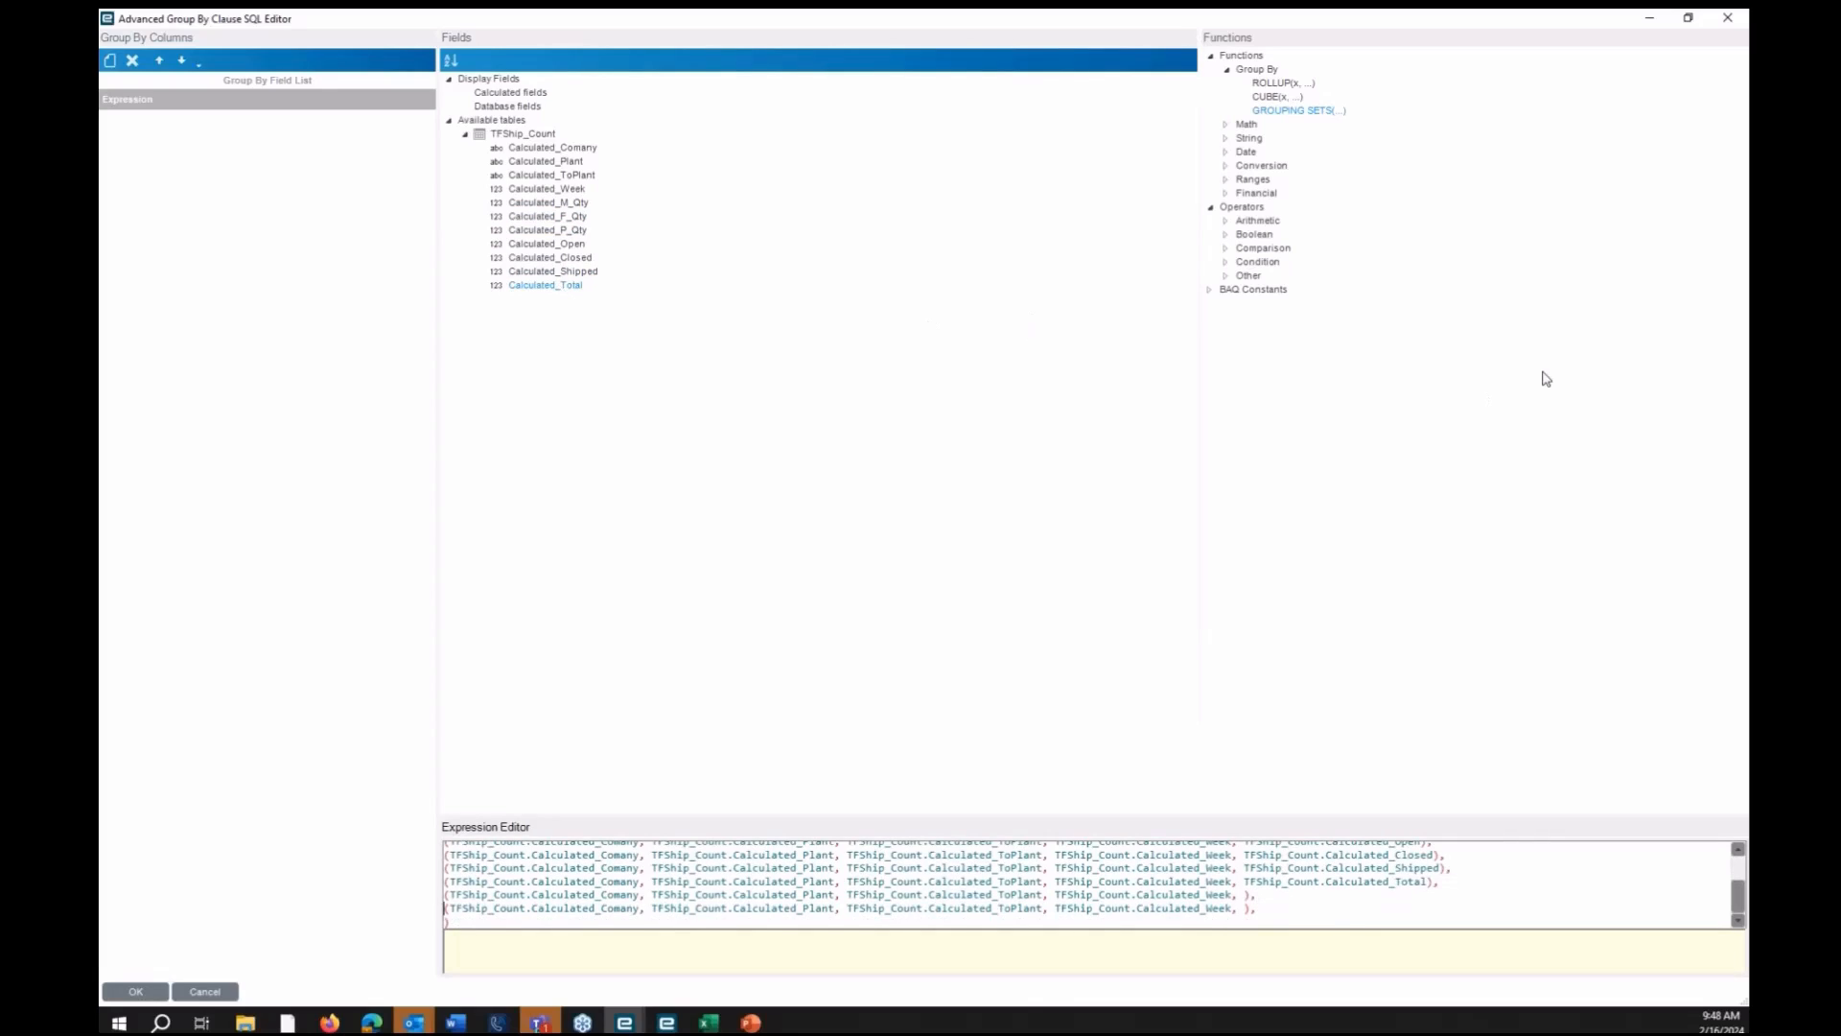
Delete the two unused grouping sets and the comma after the Calculated_Total set
key(shift+Home)
key(shift+Up)
key(Delete)
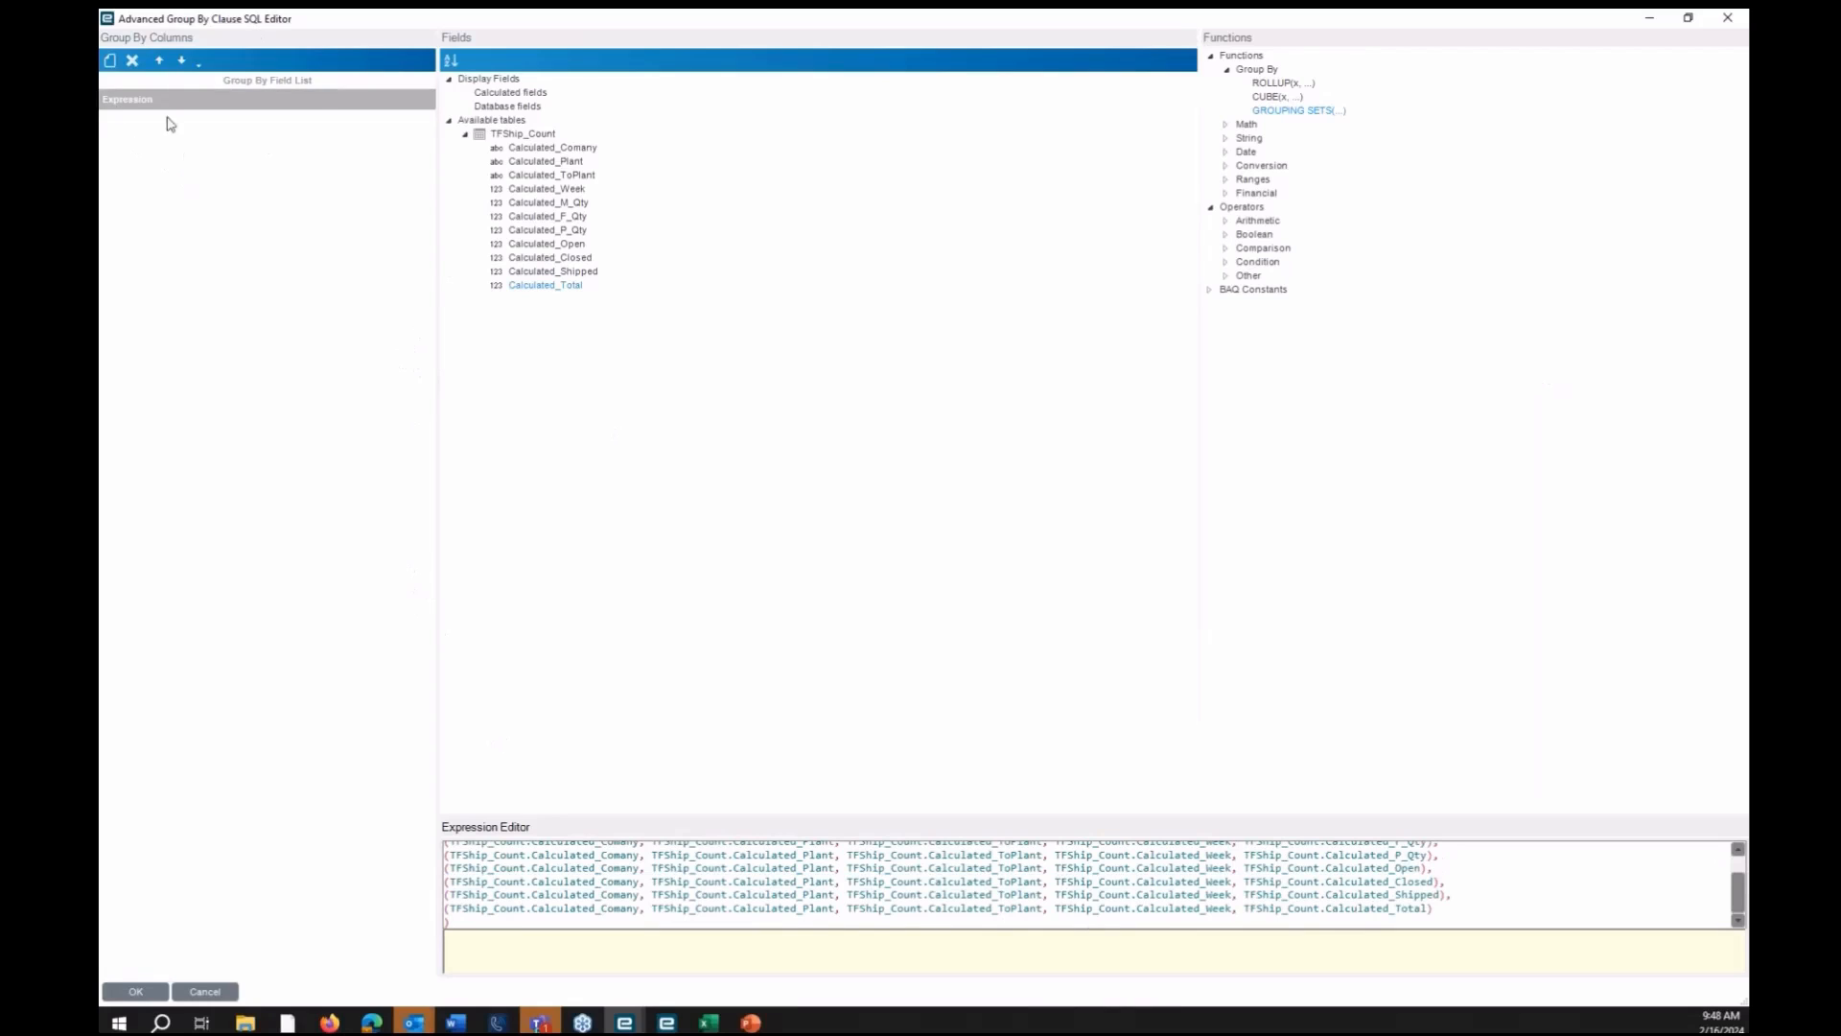
Move the GROUPING SETS text into a new Group By expression entry and accept the advanced Group By clause
drag(549, 920, 418, 771)
key(Delete)
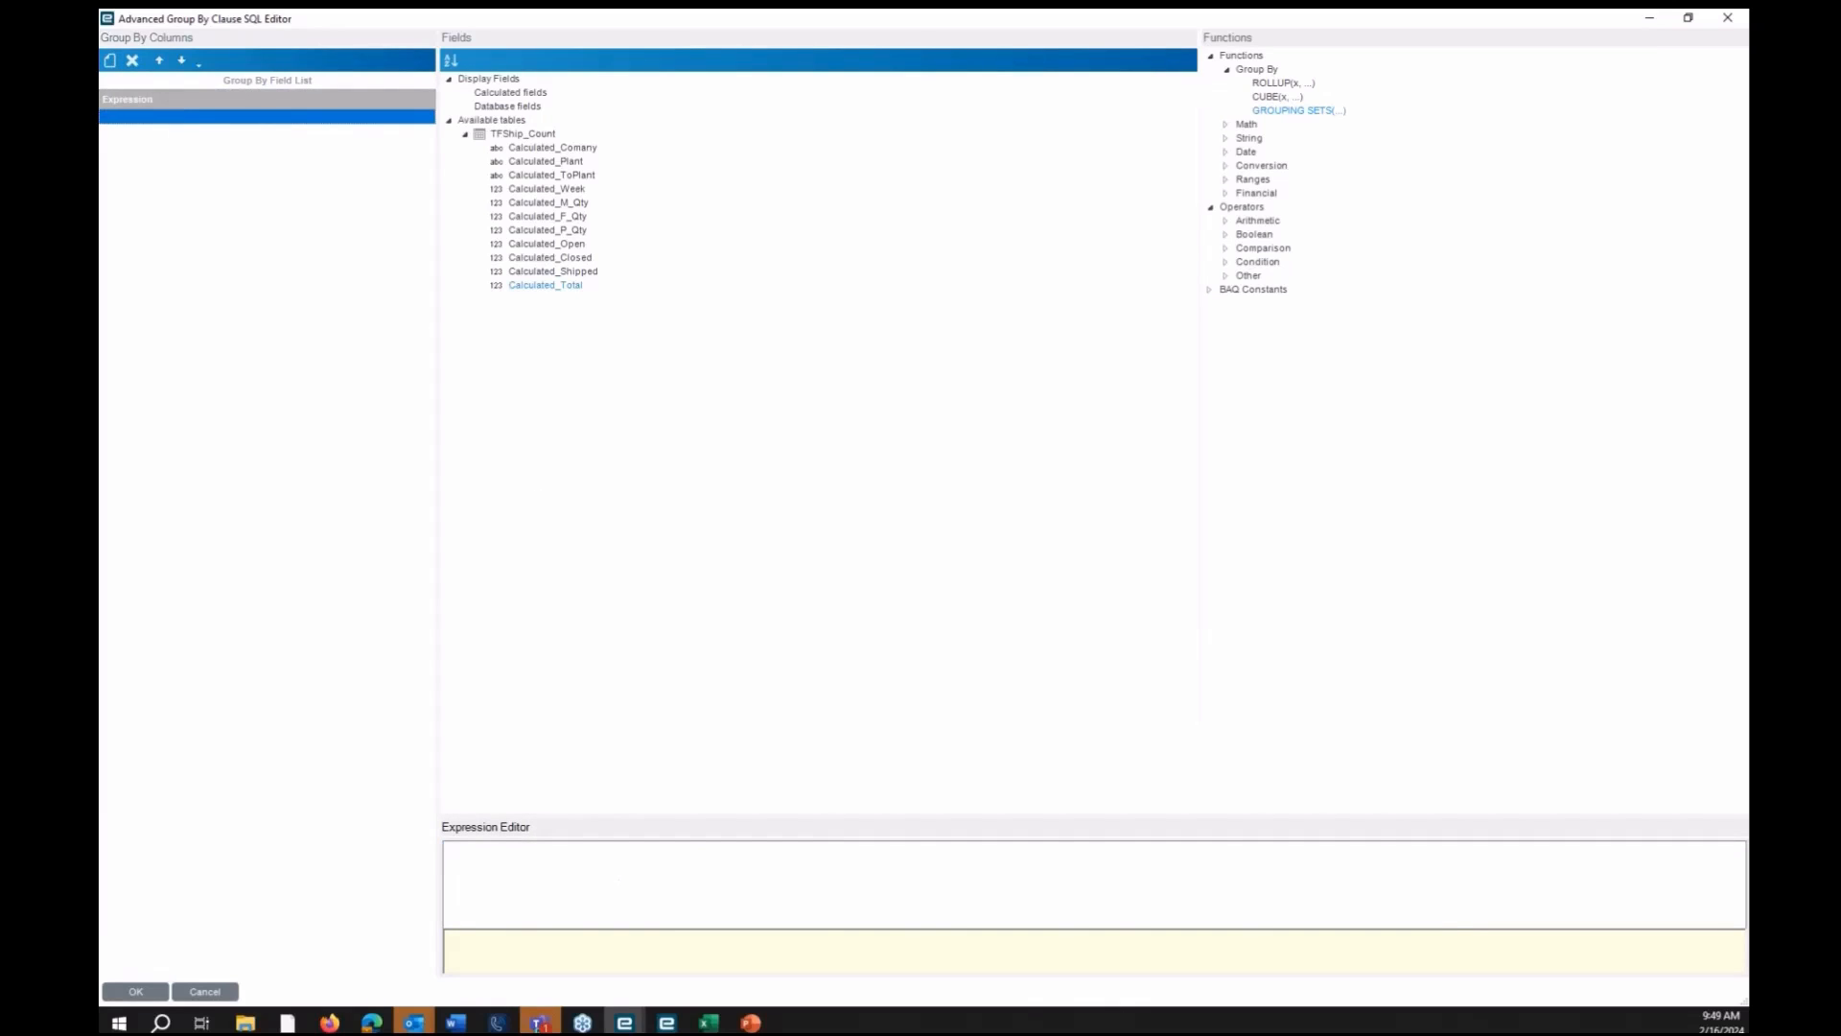
key(ctrl+v)
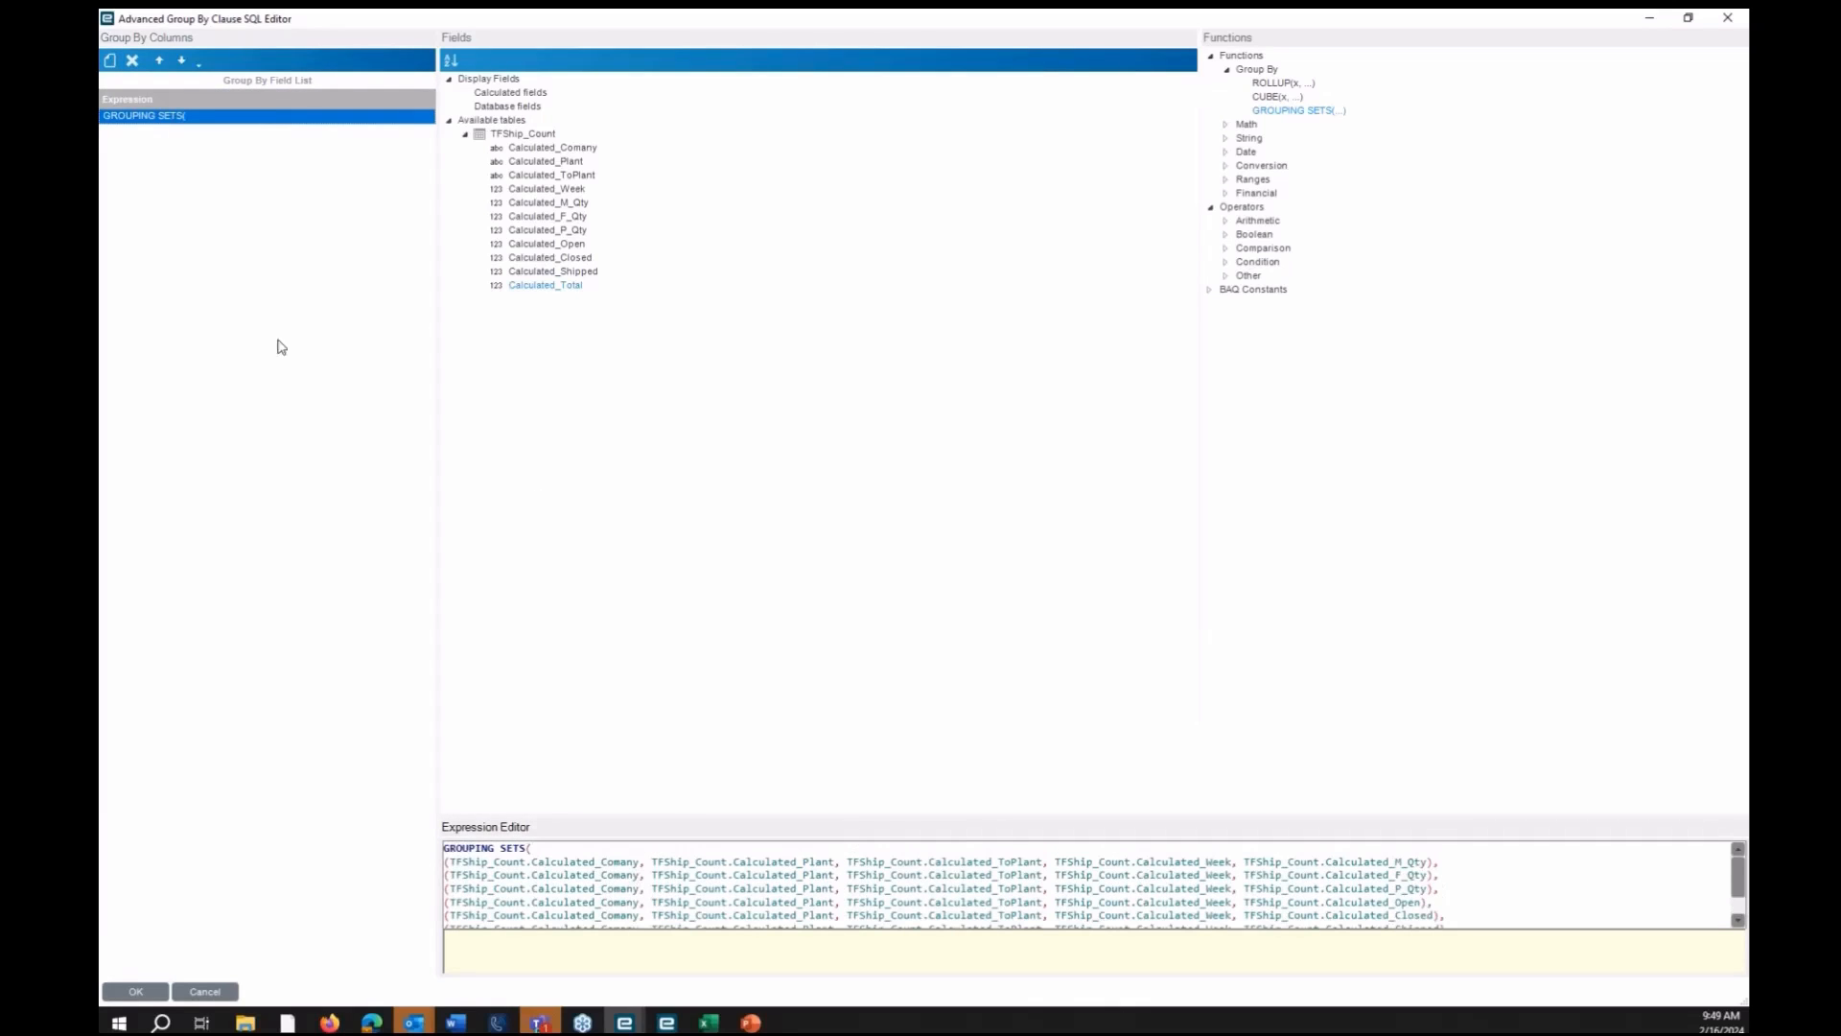
double_click(1118, 13)
click(744, 585)
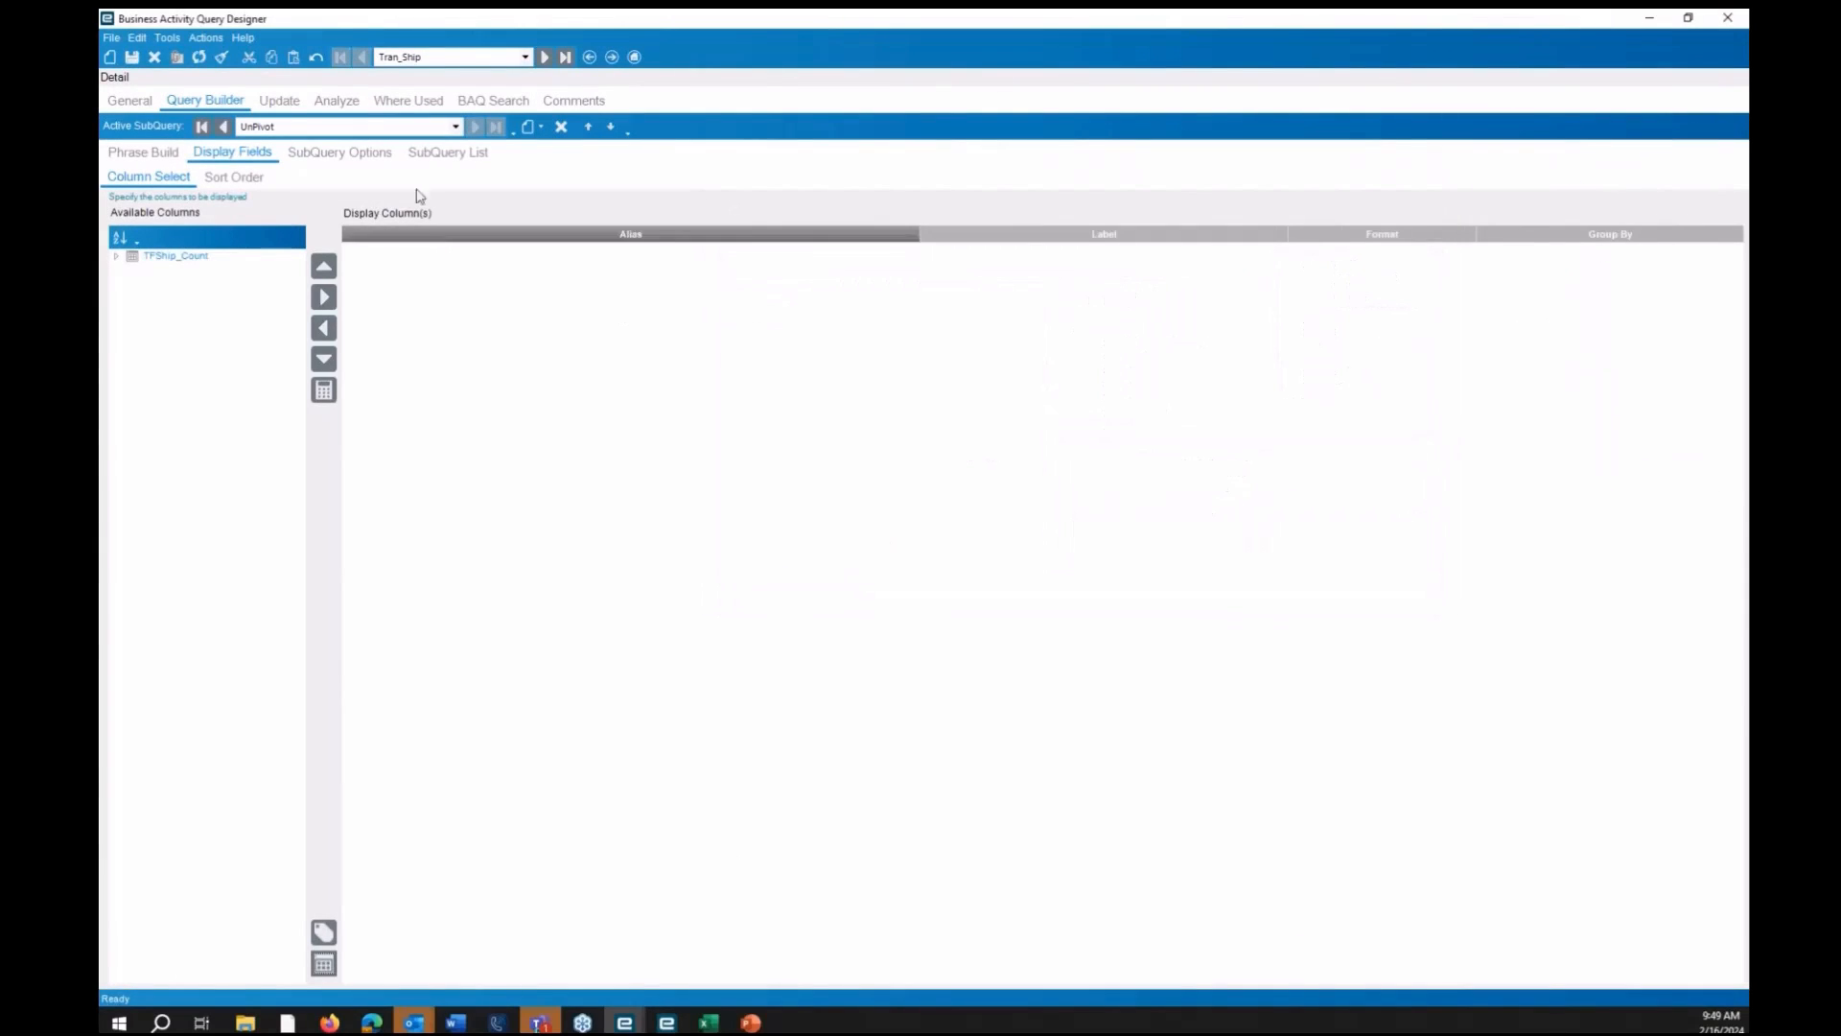
Try to test the query with the new grouping and return to UnPivot's column selection
click(335, 102)
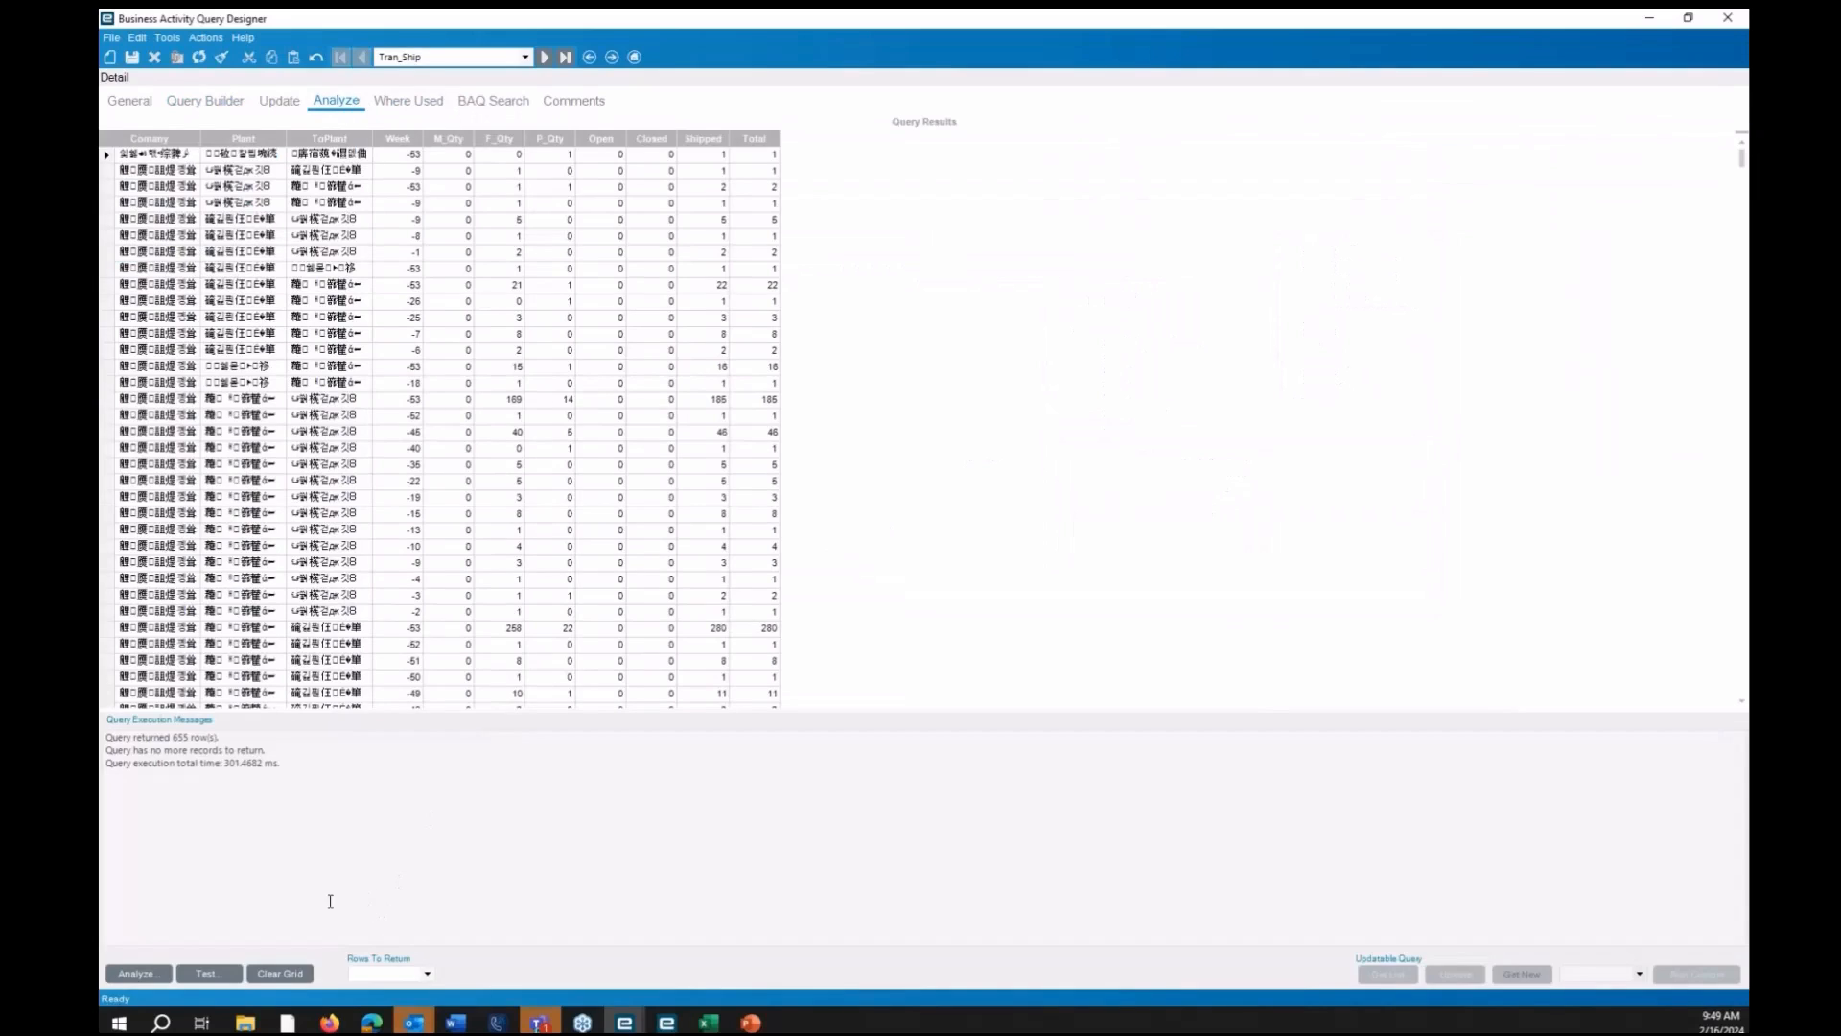
click(230, 975)
click(1014, 589)
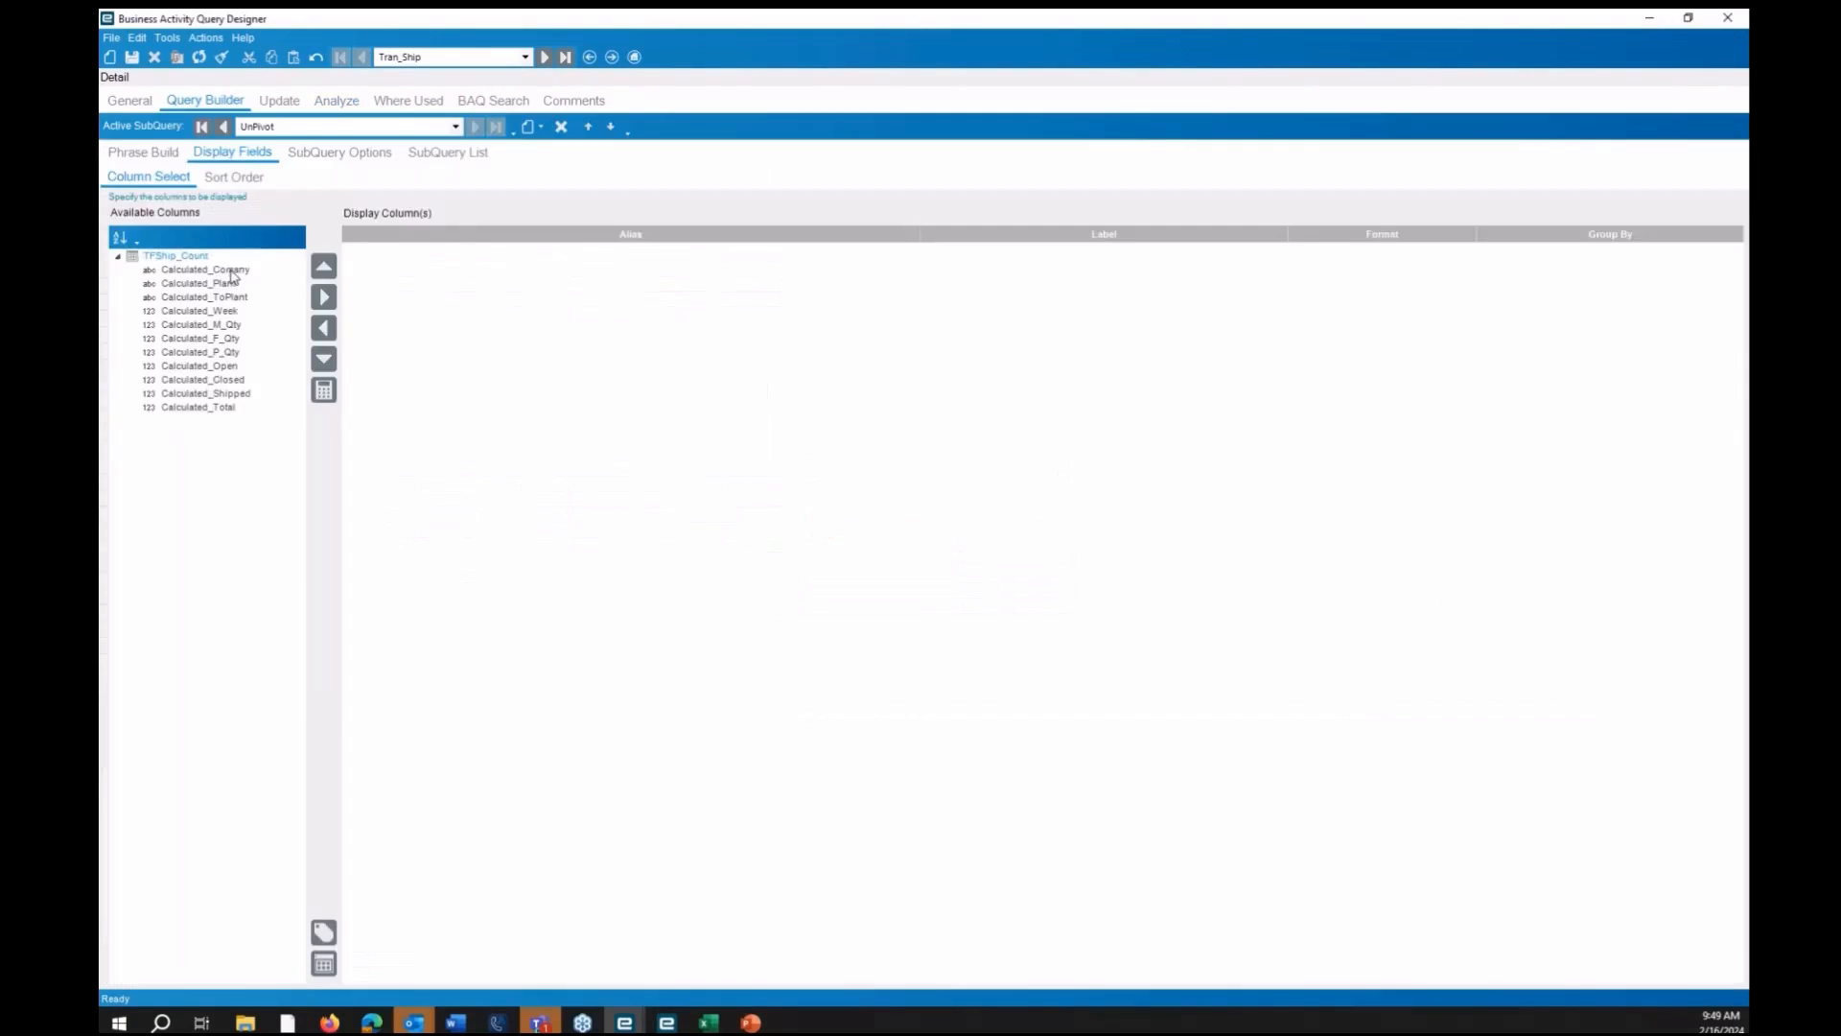
Add Calculated_Comany, Calculated_Plant and Calculated_ToPlant from TFShip_Count to UnPivot's display columns
double_click(230, 271)
double_click(235, 272)
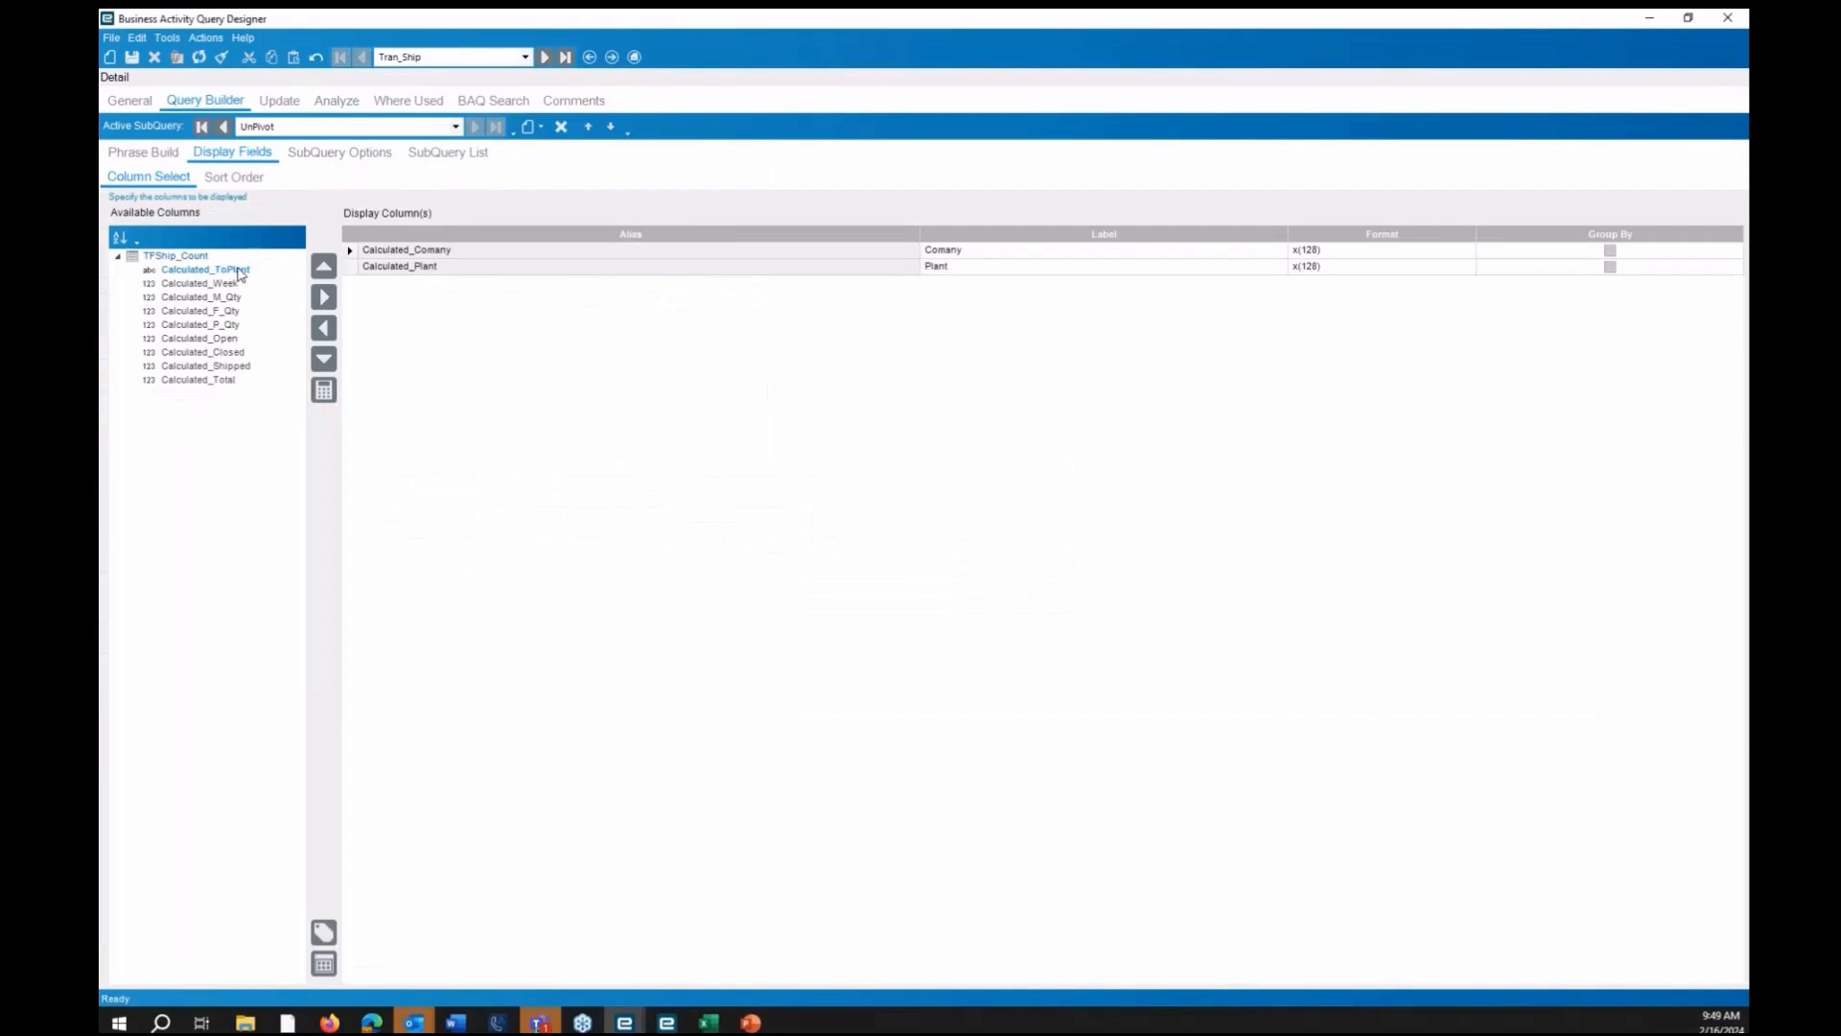
double_click(239, 271)
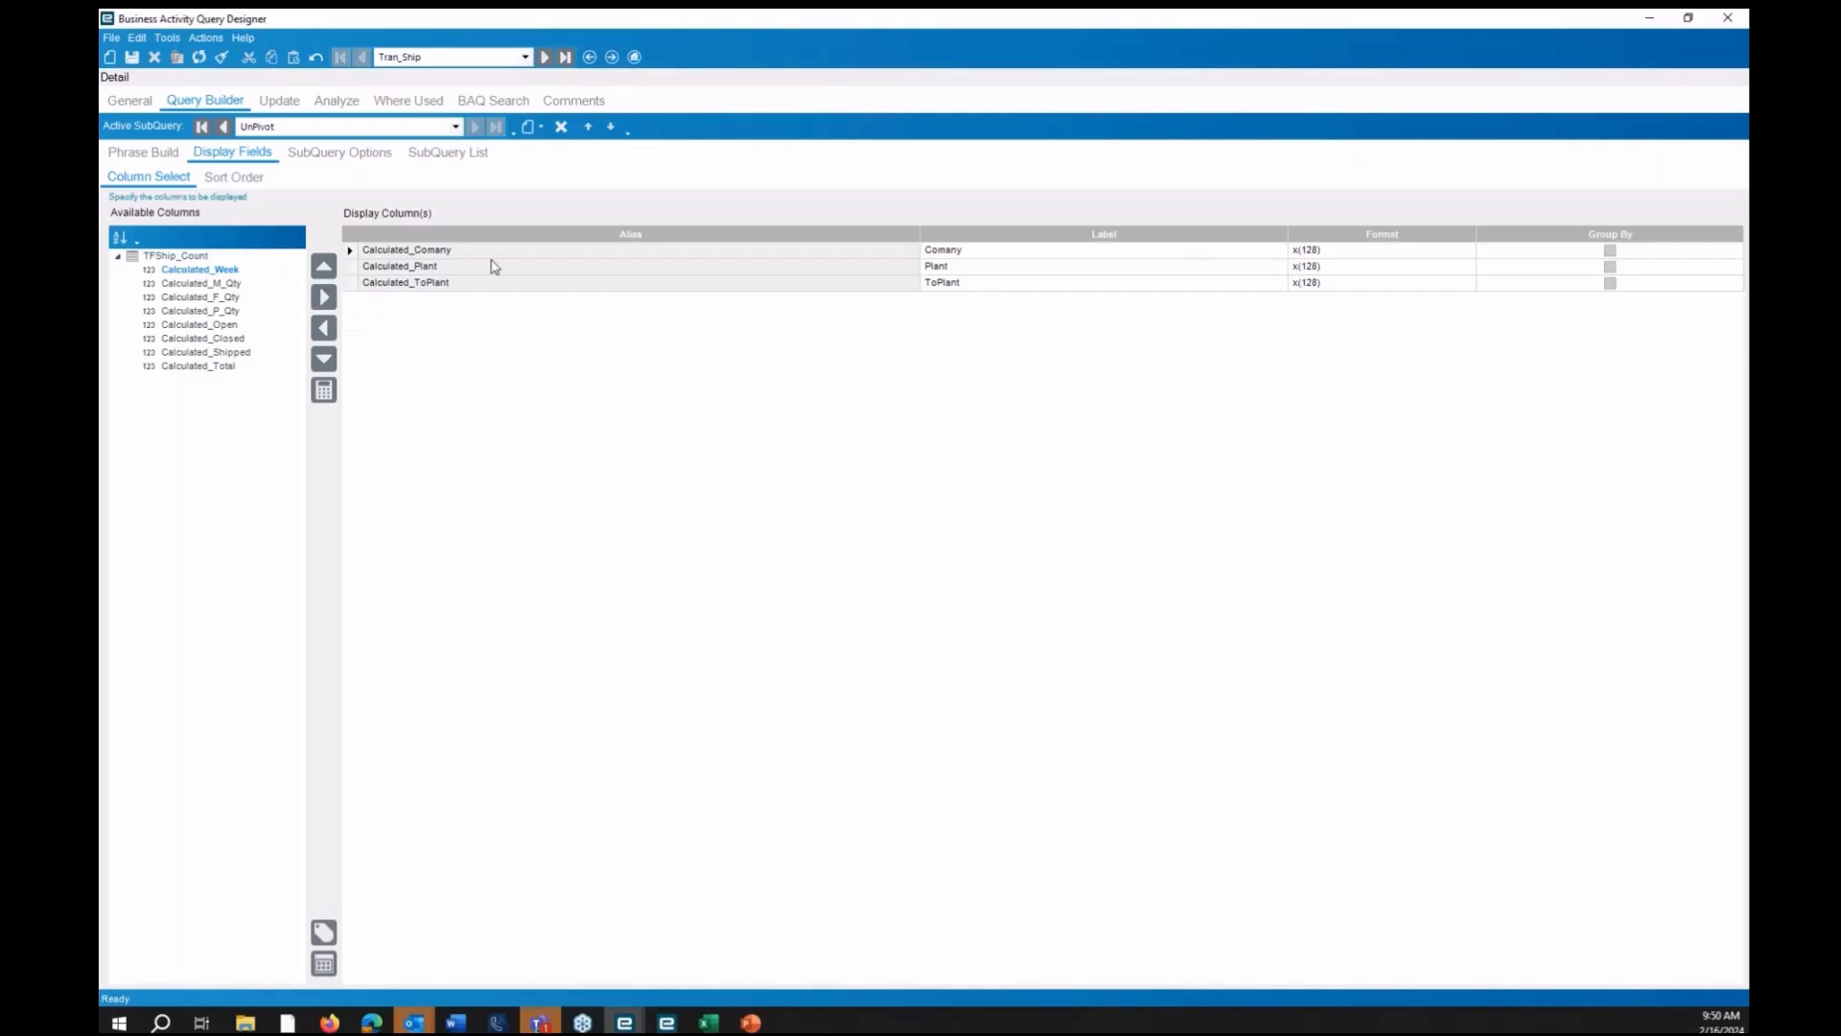
Test the query with UnPivot's three display columns and return to the column selection
click(335, 102)
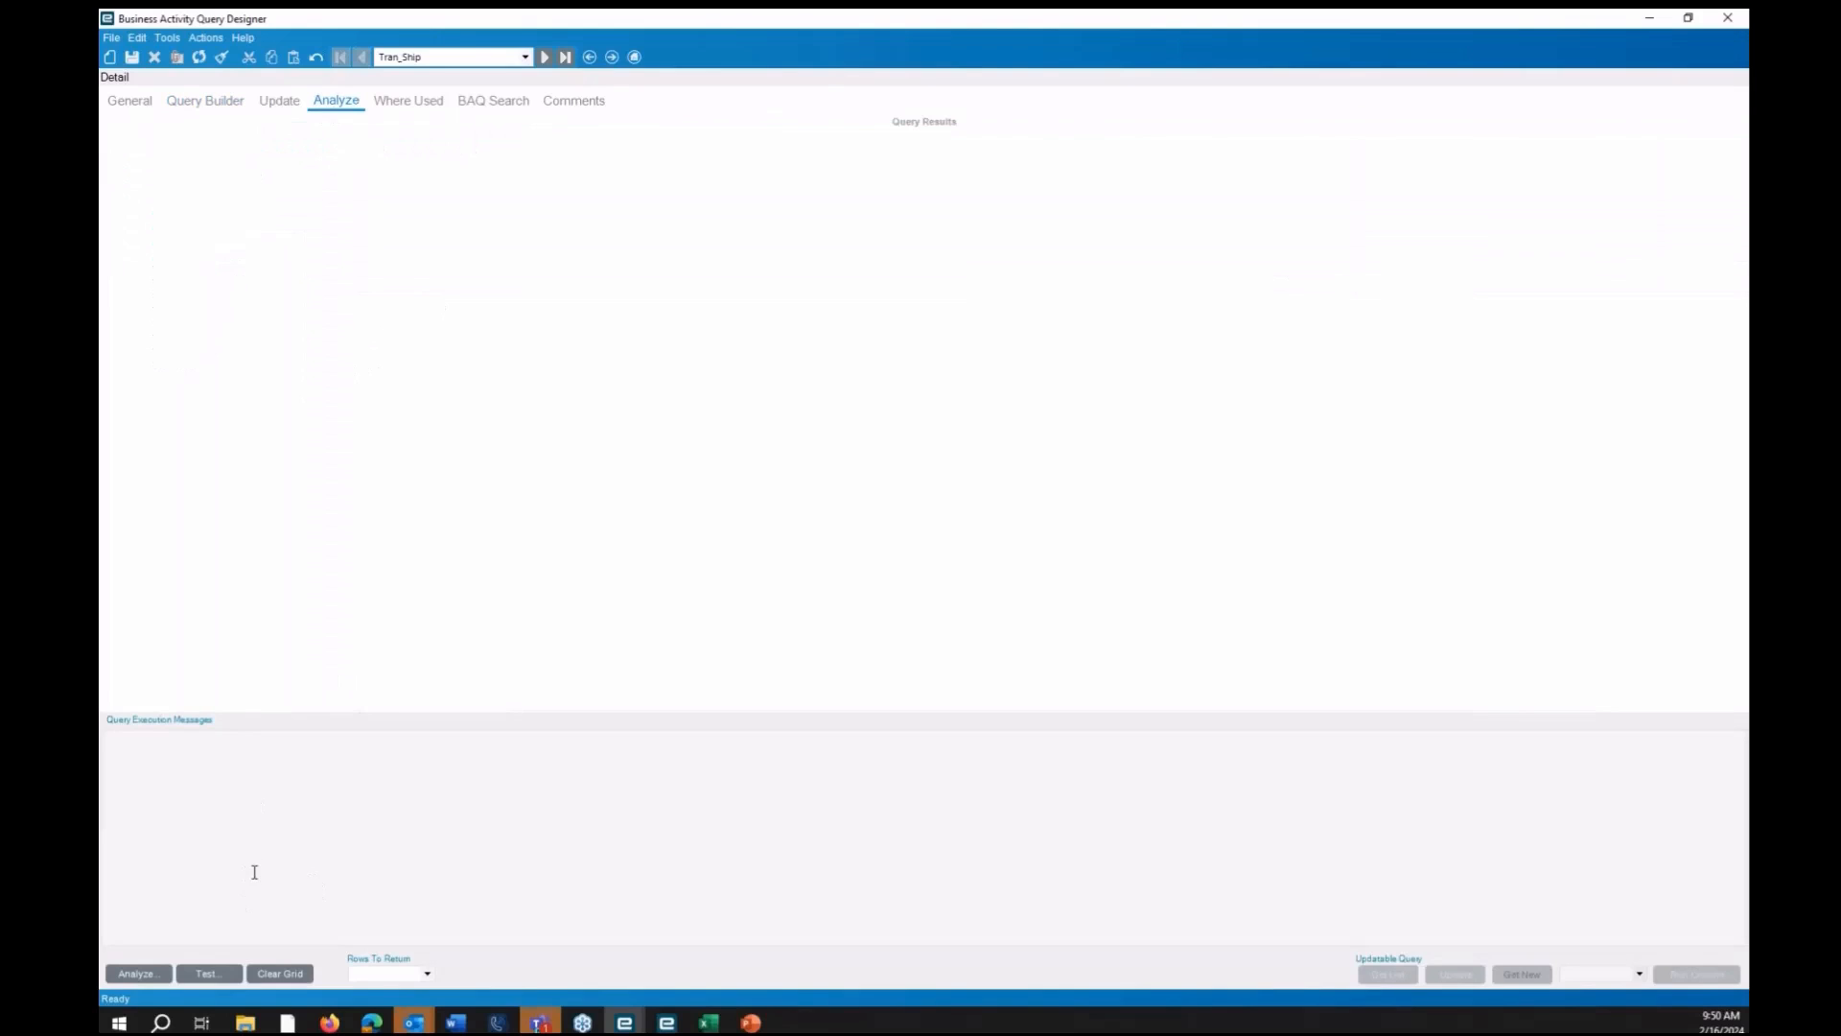
click(209, 973)
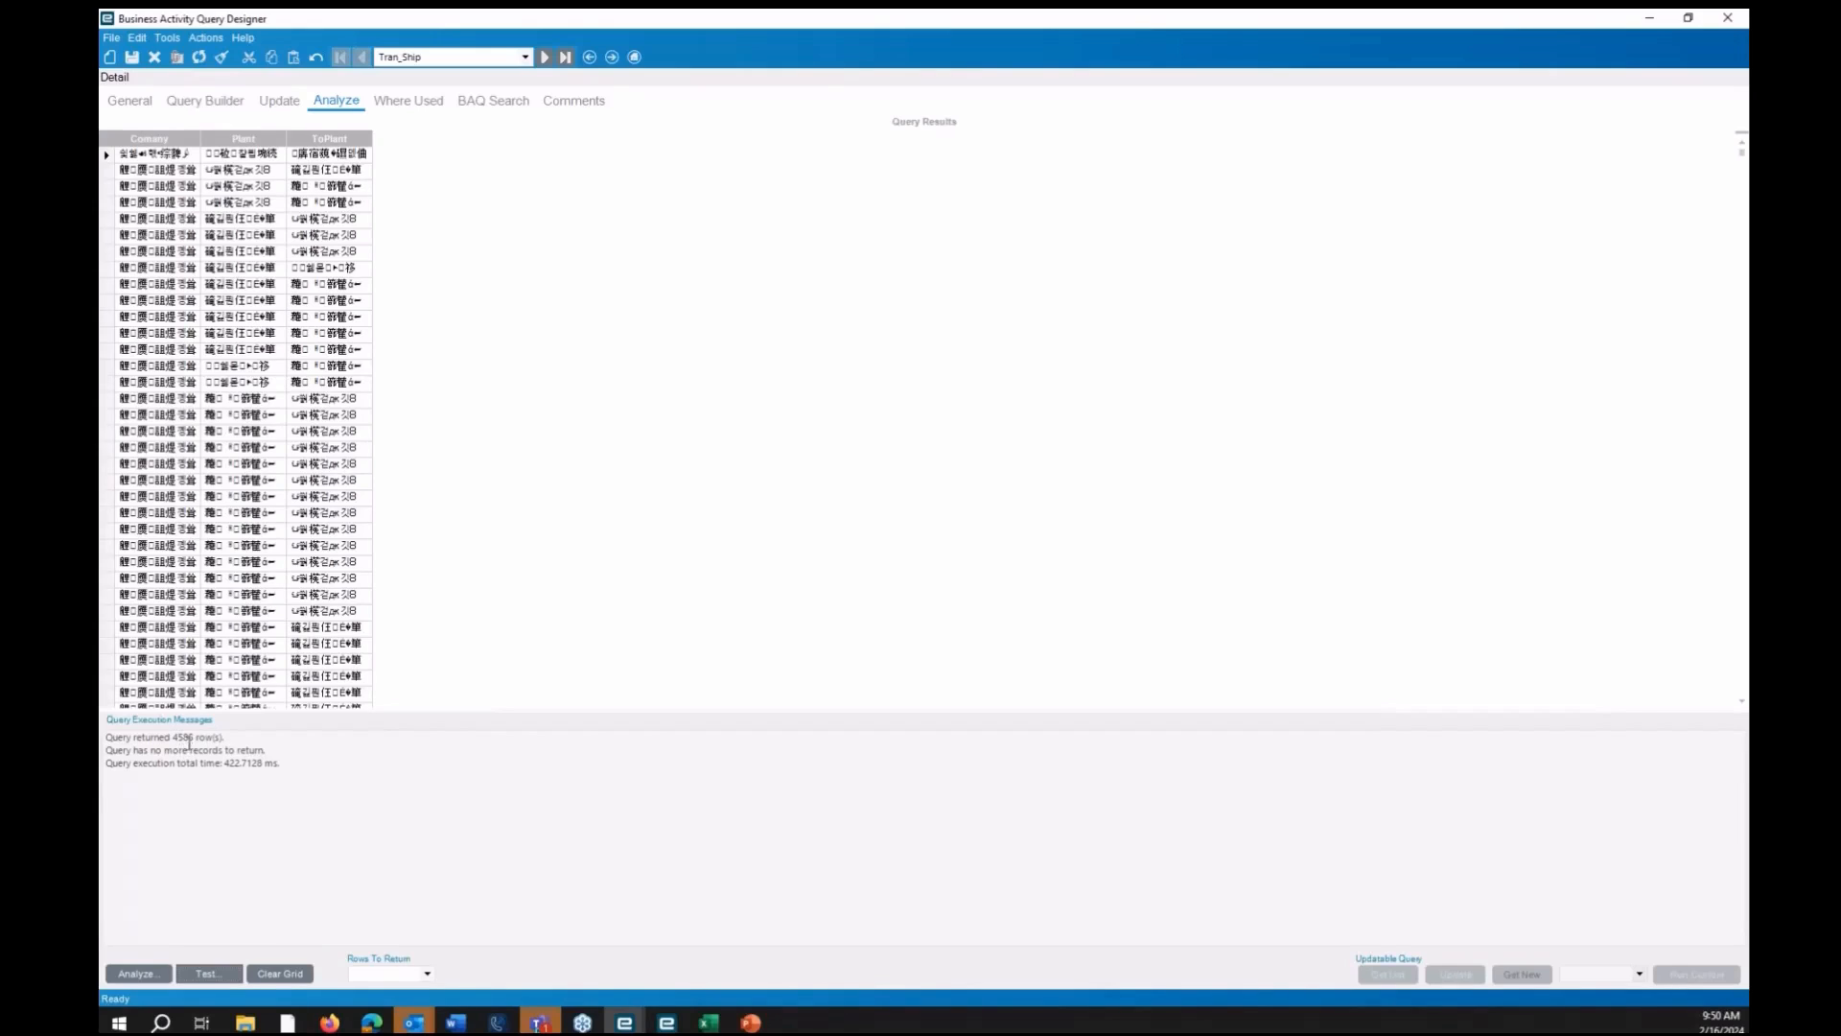
click(218, 111)
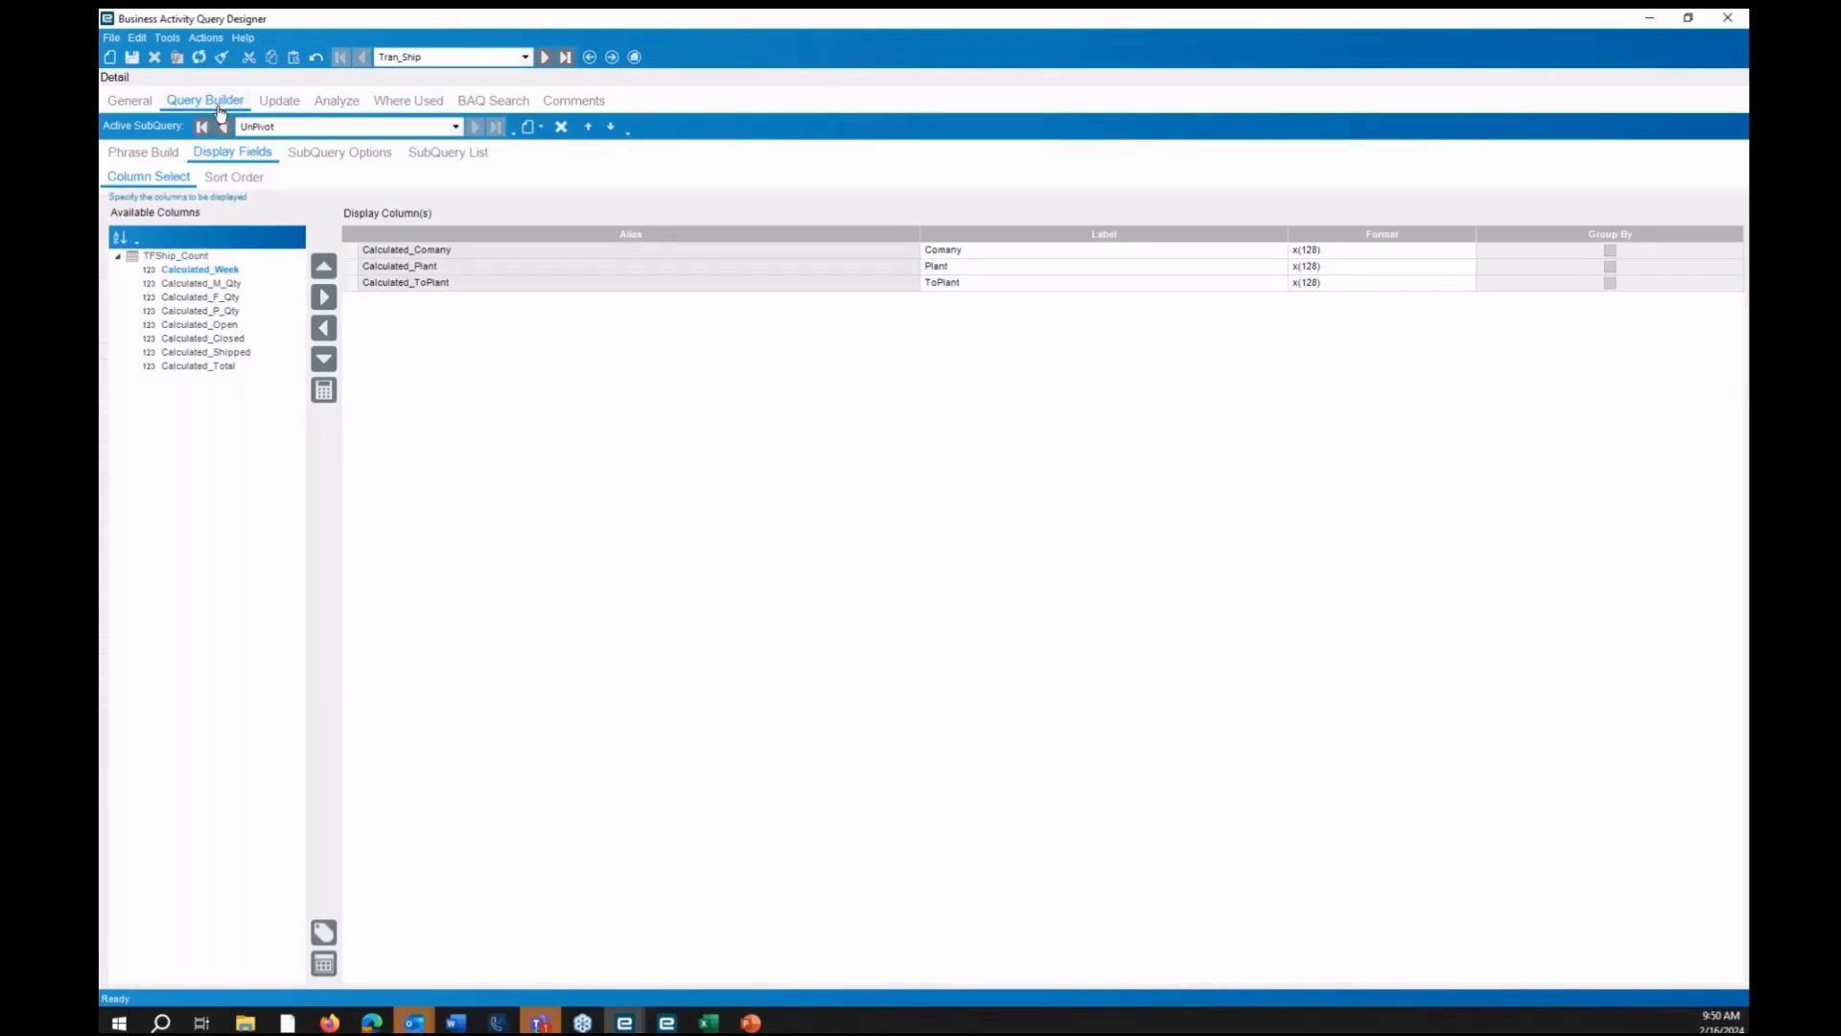
Create a calculated field named Label in UnPivot with data type nvarchar and format x(25)
click(324, 391)
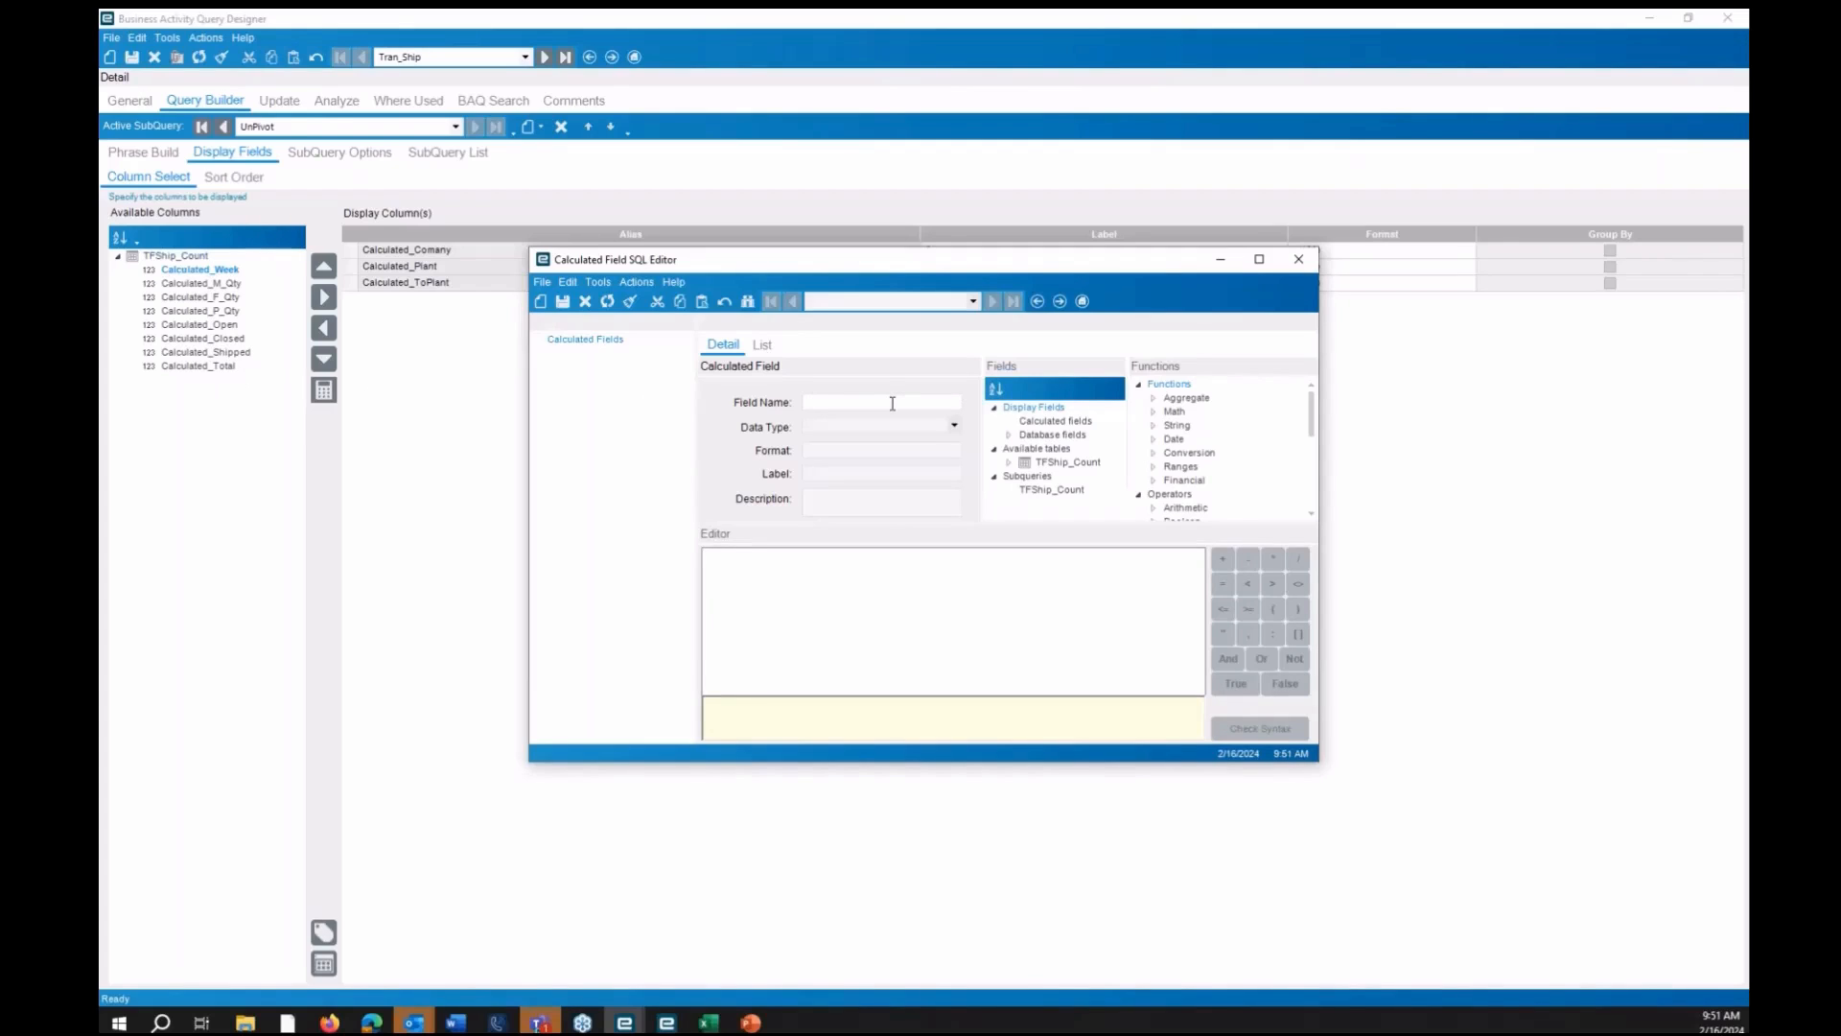
text(Label)
key(Tab)
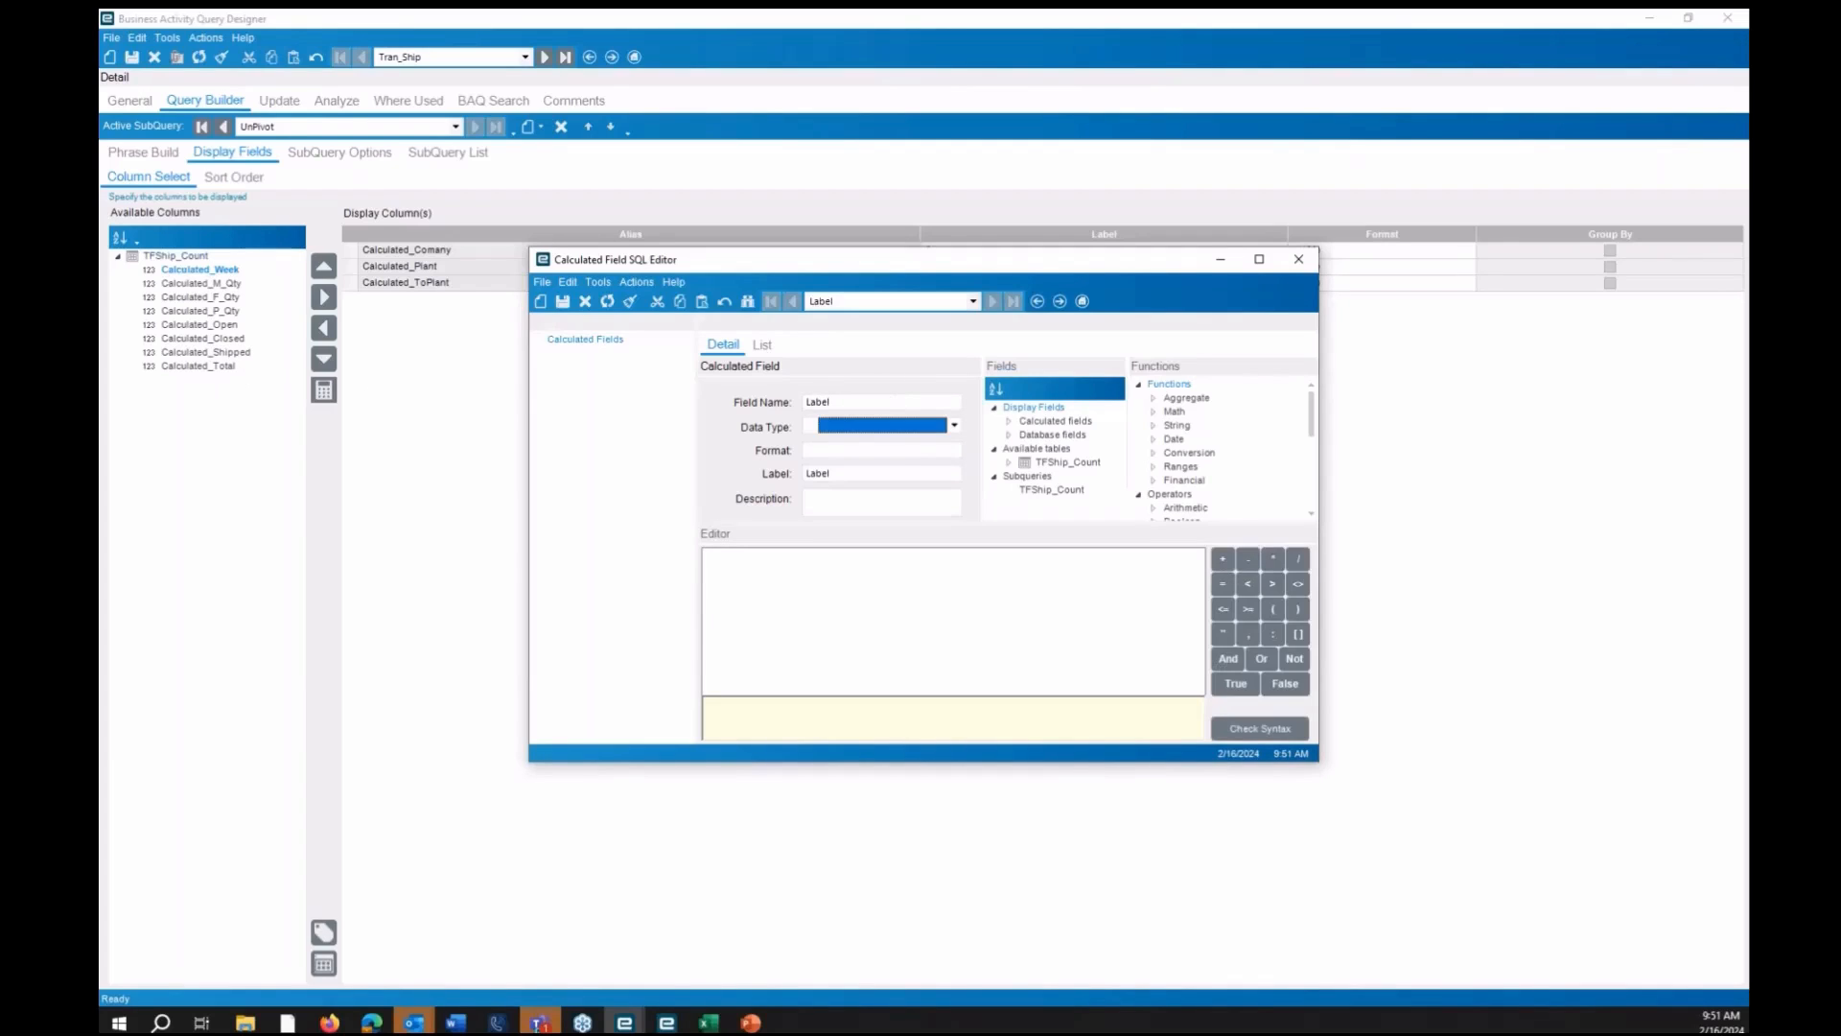
text(n)
key(Tab)
key(Right)
key(BackSpace)
key(BackSpace)
key(BackSpace)
text((25)
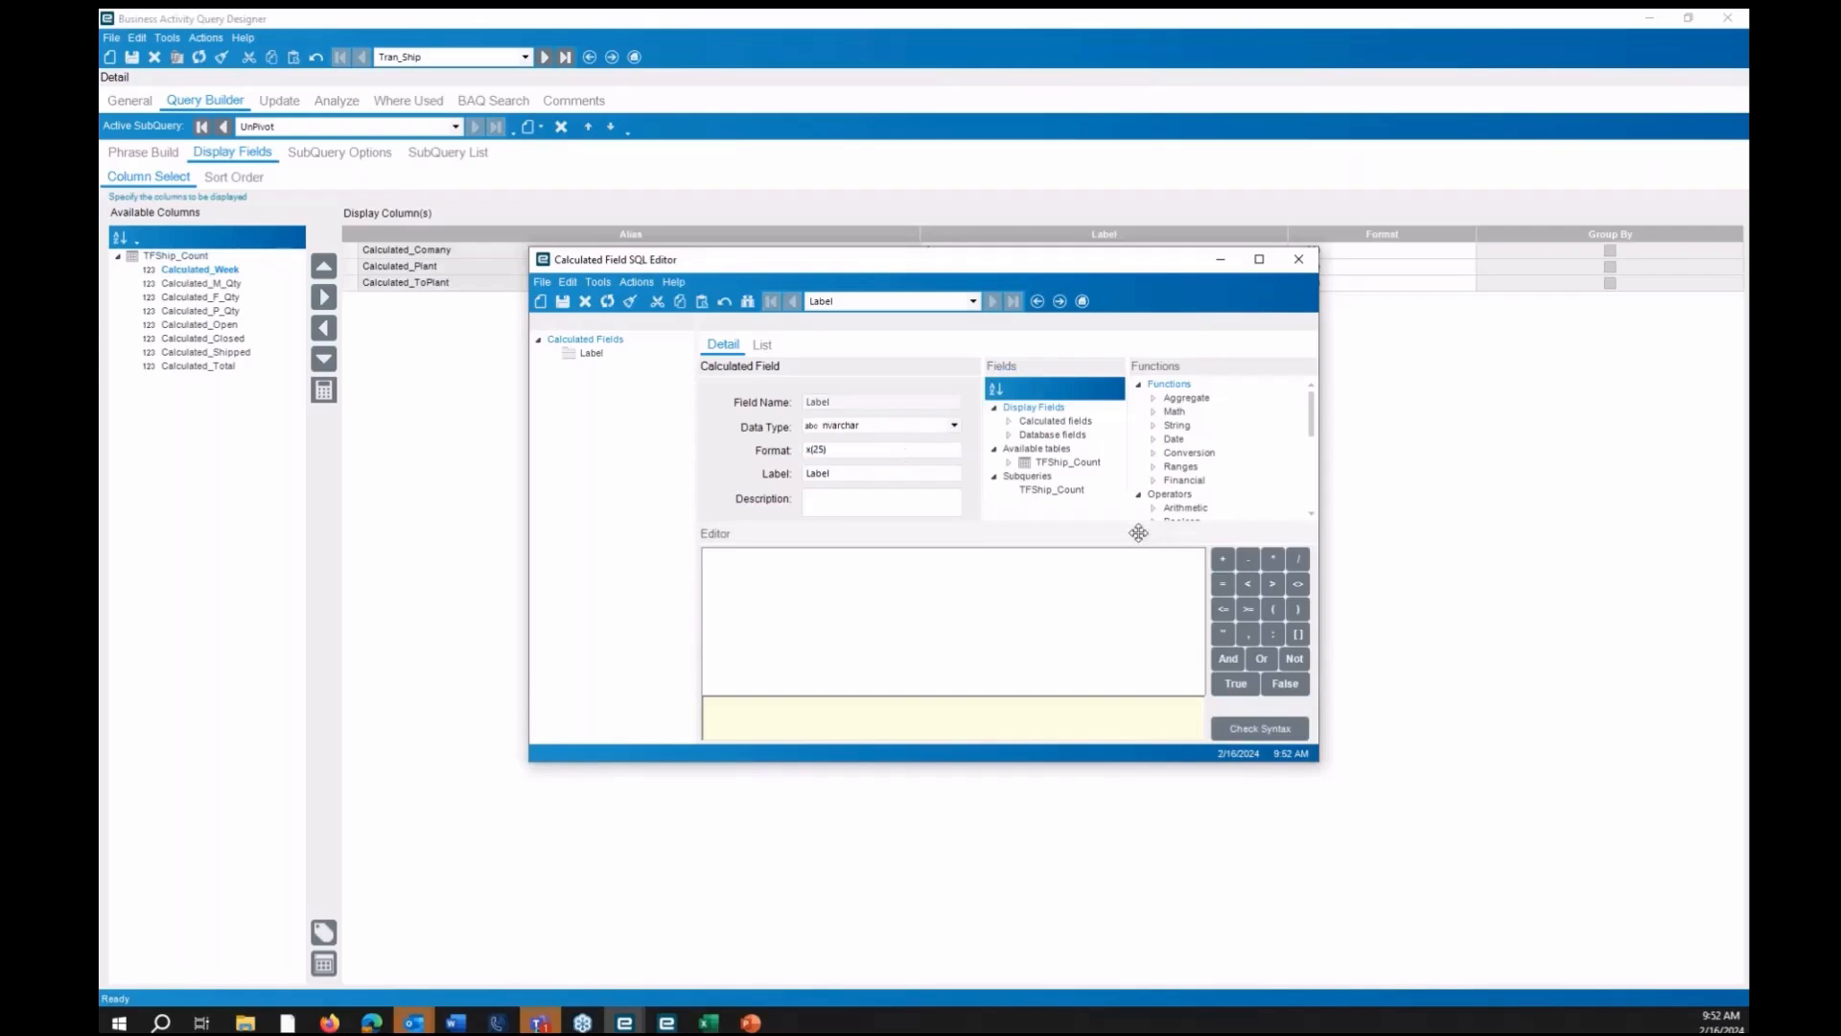
Start Label's expression with a case whose first branch returns '' when tfship_count.Calculated_Week is null
click(1072, 572)
text(case)
text(when tfshi)
text(p_count)
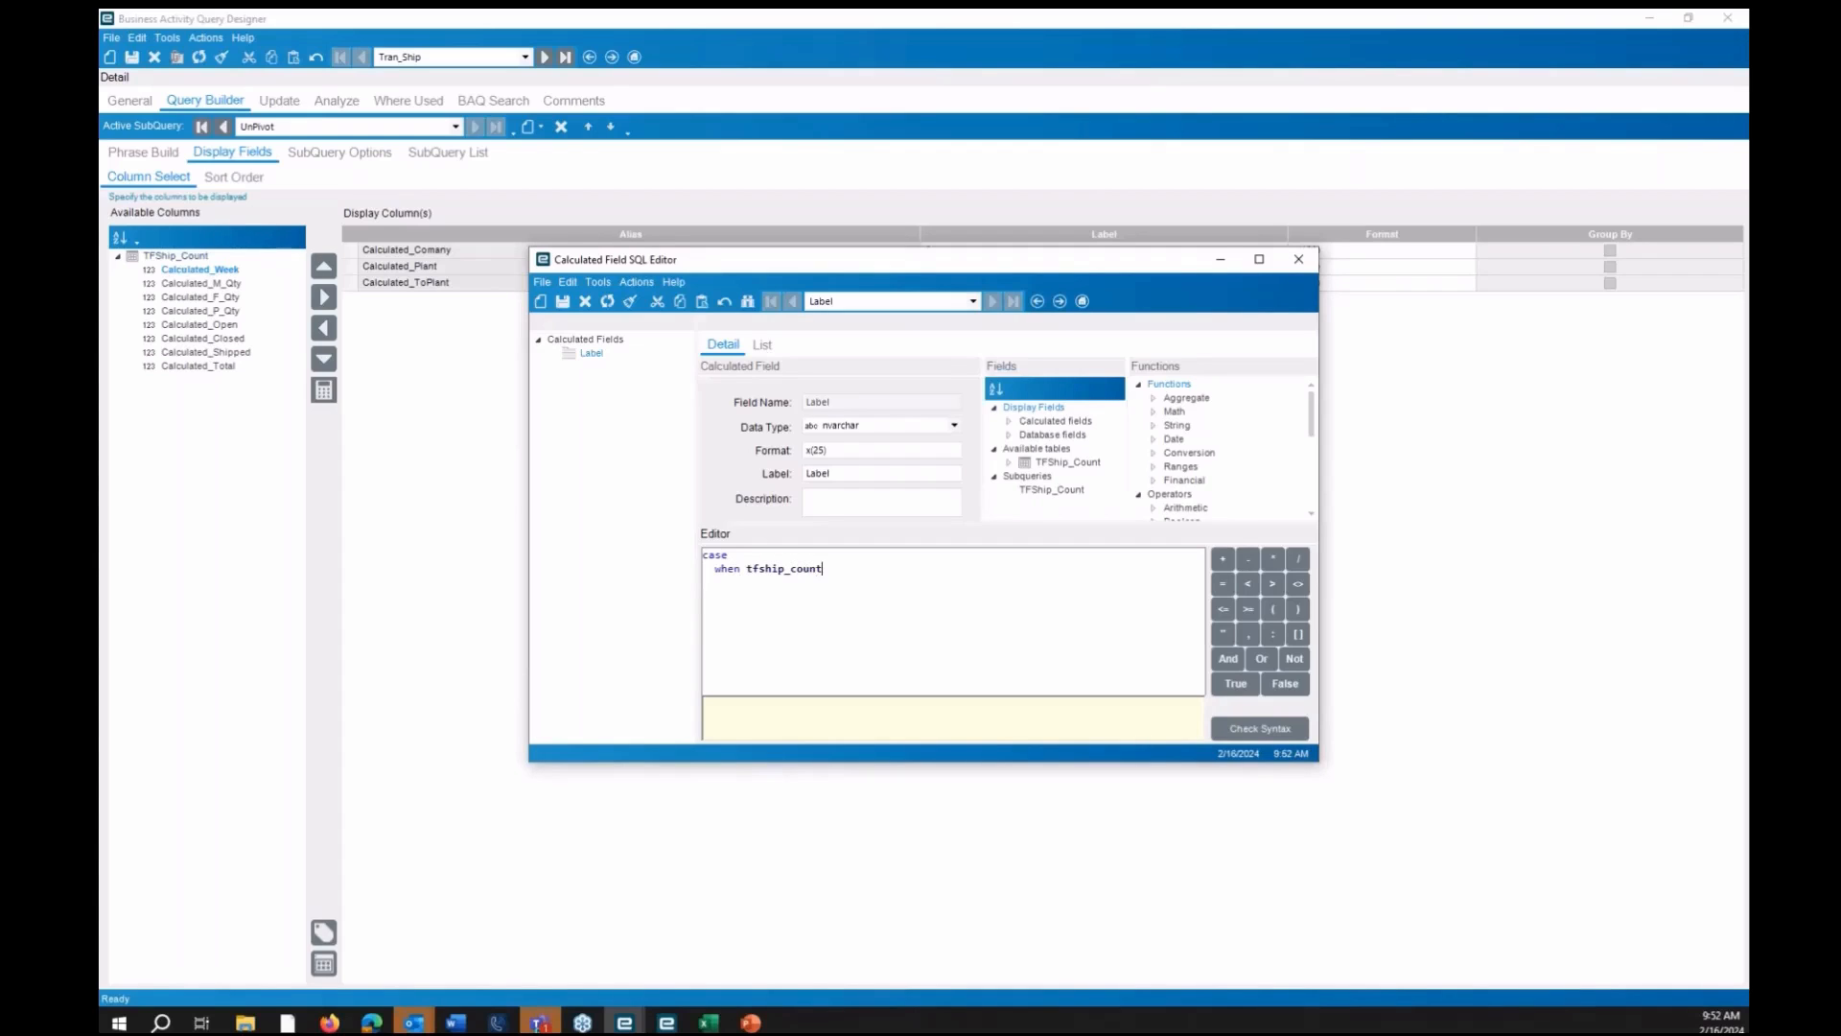
text(.Calculated_Week is null then '')
key(Return)
Add a second branch to Label's case that returns '>52 ' when tfship_count.Calculated_Week < -52
text(when)
key(BackSpace)
key(BackSpace)
key(BackSpace)
key(BackSpace)
drag(714, 568, 942, 568)
key(ctrl+c)
click(935, 582)
key(ctrl+v)
text(< -5)
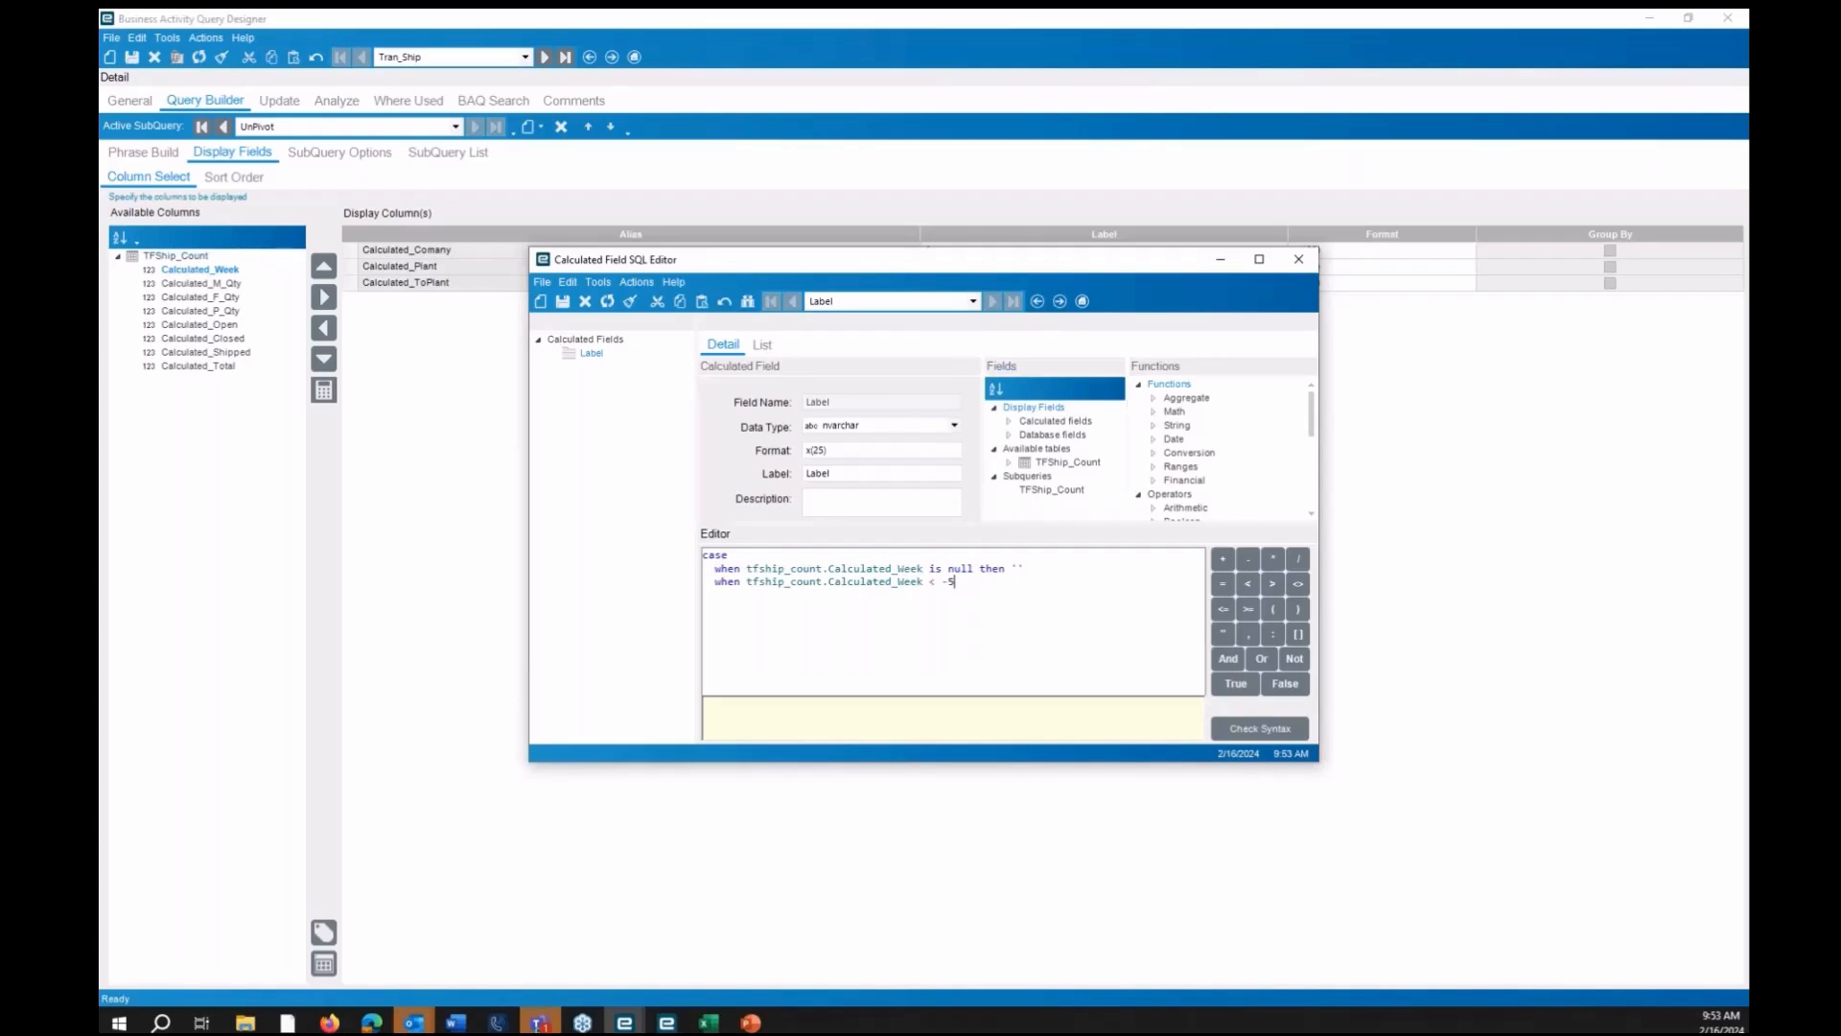
text(2 then '>)
text(52)
Add an else branch to Label's case that casts the calculated week as nvarchar(25) and appends ' '
text(else)
text( cast()
text(tf)
text(shi_count)
text(.)
text(calculatedwe)
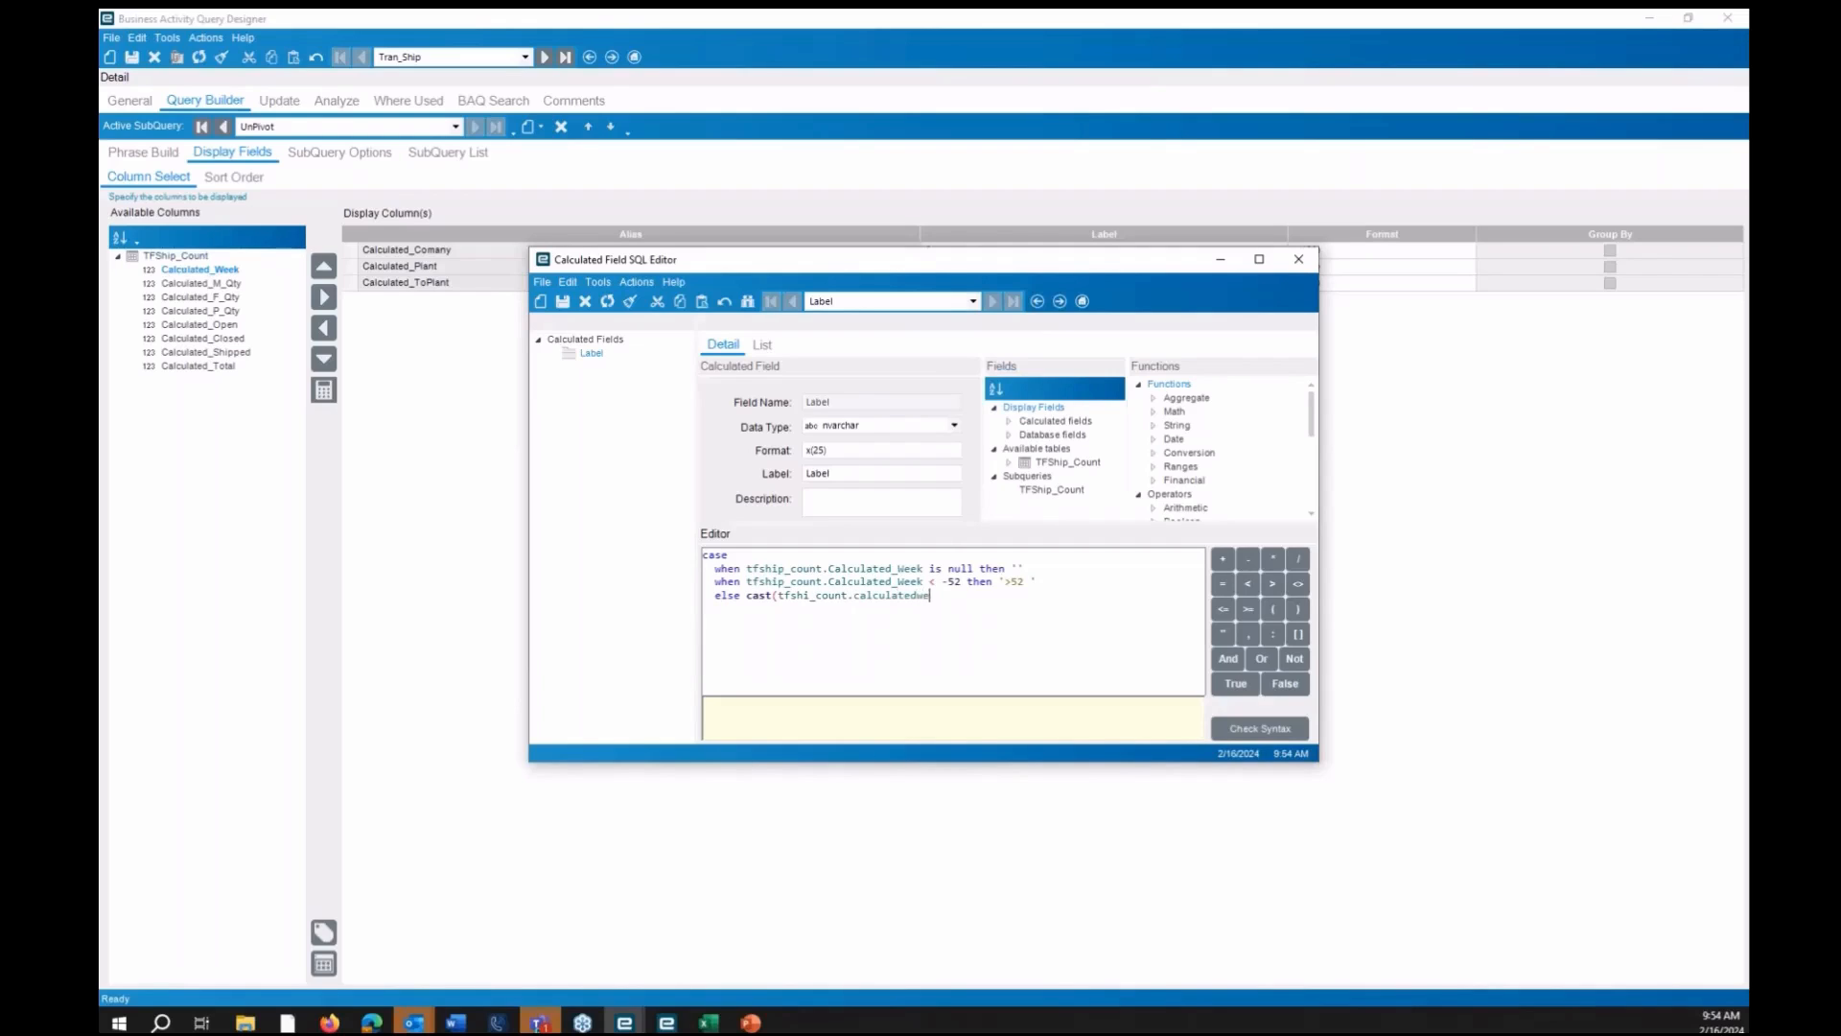
text(ek as nva)
text(rchar)
text((25)
text()) +)
text( ' ')
text(p)
Add the missing underscore in calculated_week within the cast and close the case with "end +"
click(926, 601)
text(_)
click(1149, 602)
text(end +)
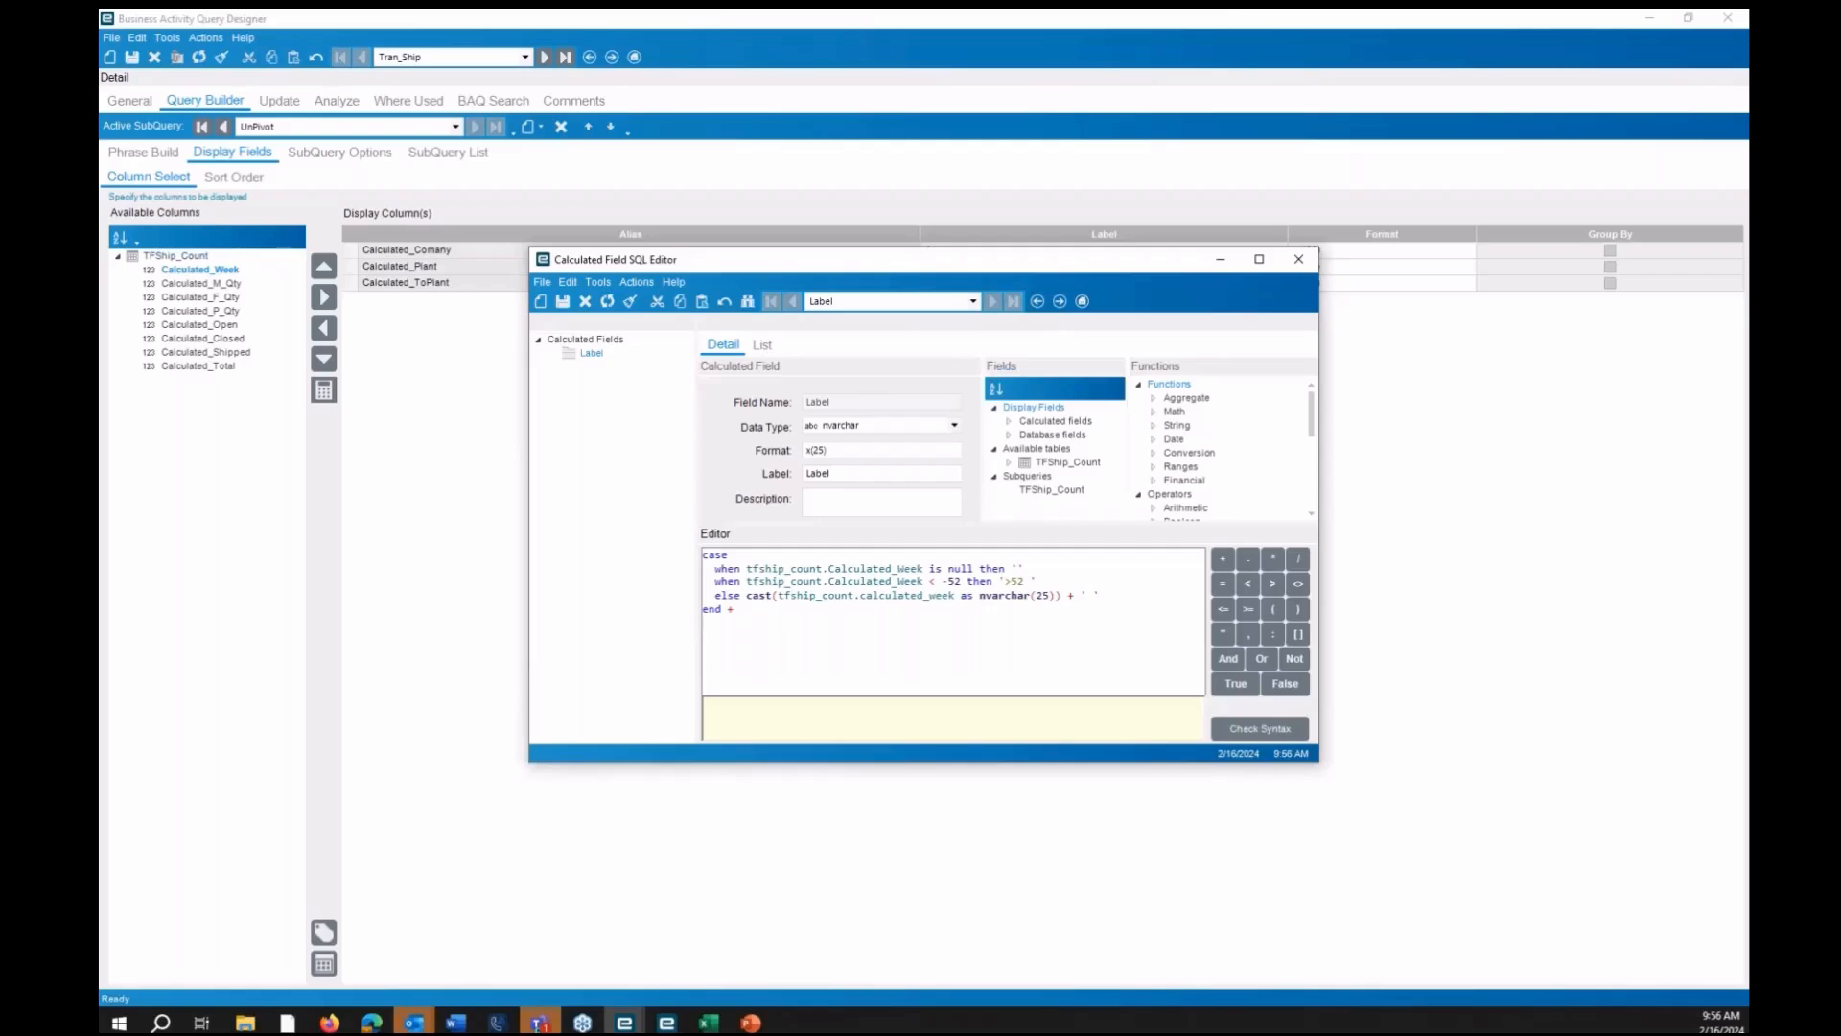
Append a second case to Label's expression with the branch "when grouping() <> 1 then ' qty'" and a closing end
text(Case)
key(Return)
text(when grouping())
text(<> 1 then ' qty')
key(Up)
key(shift+Down)
key(Right)
key(Up)
click(955, 650)
key(Return)
text(end)
drag(1074, 268, 788, 163)
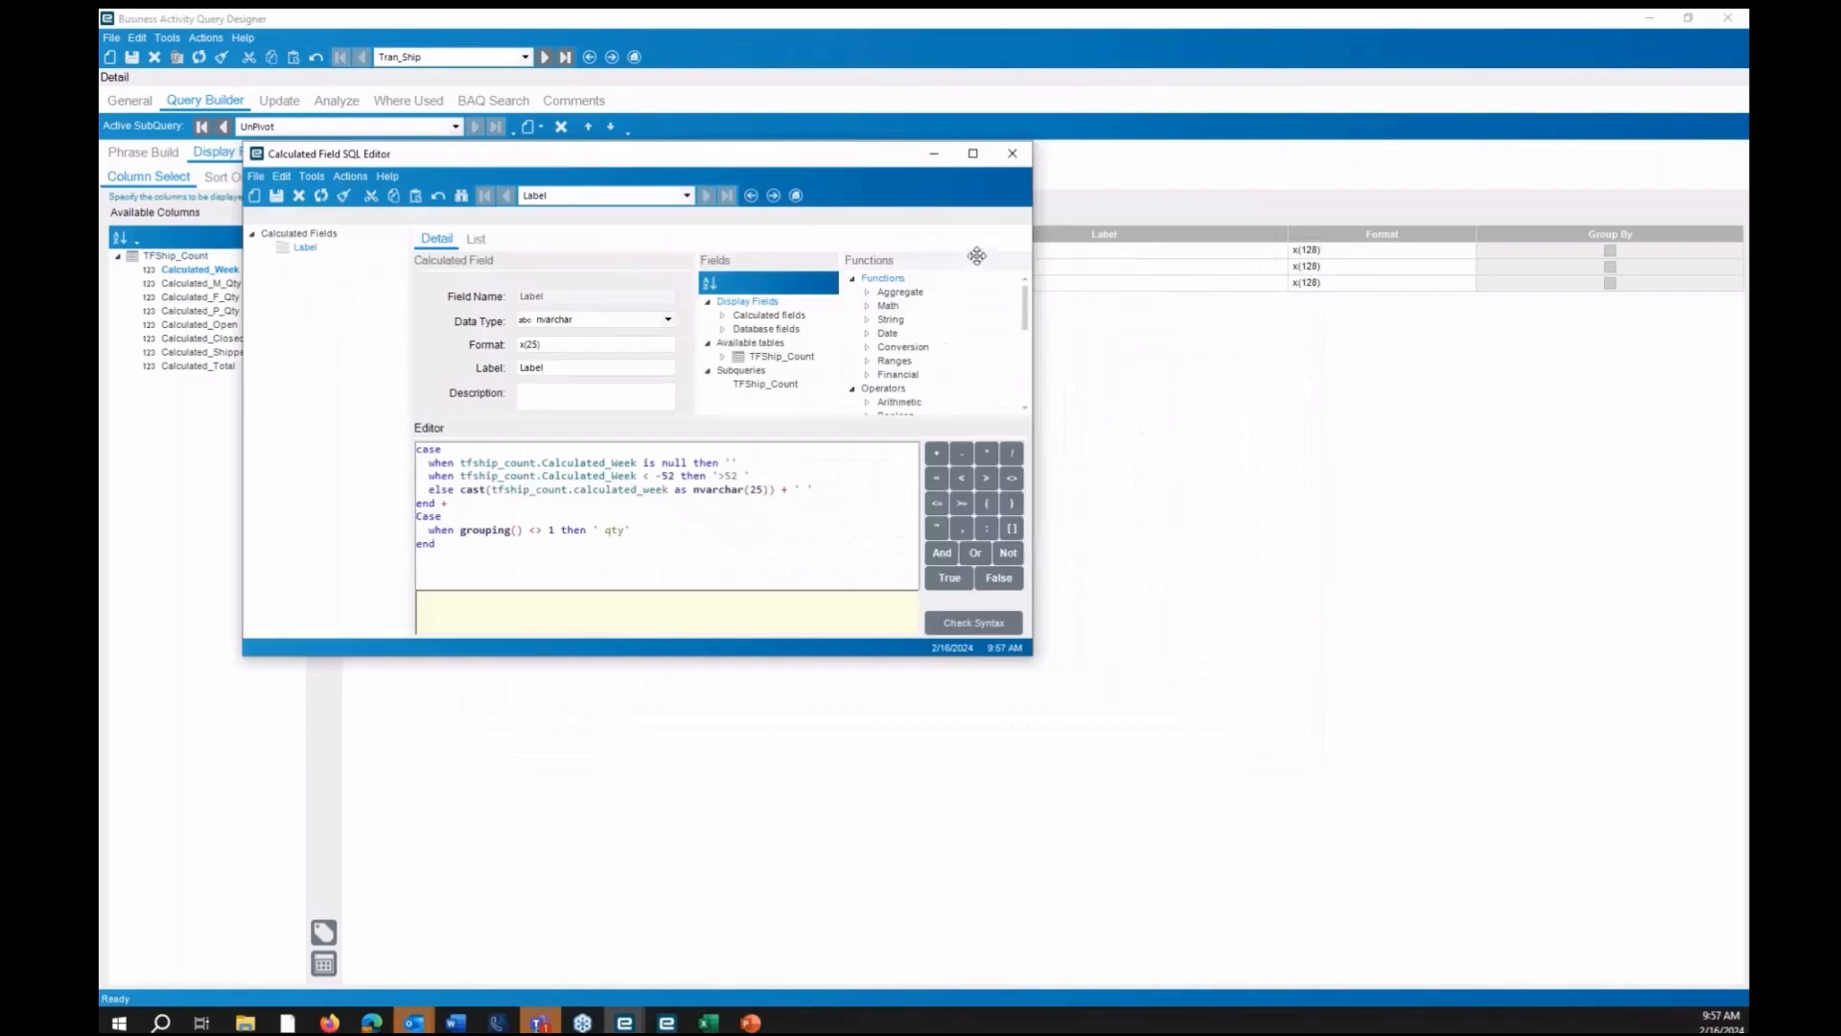
Complete Label's grouping branch with TFShip_Count.Calculated_M_Qty returning 'M qty', and check the syntax
drag(1032, 261, 1548, 250)
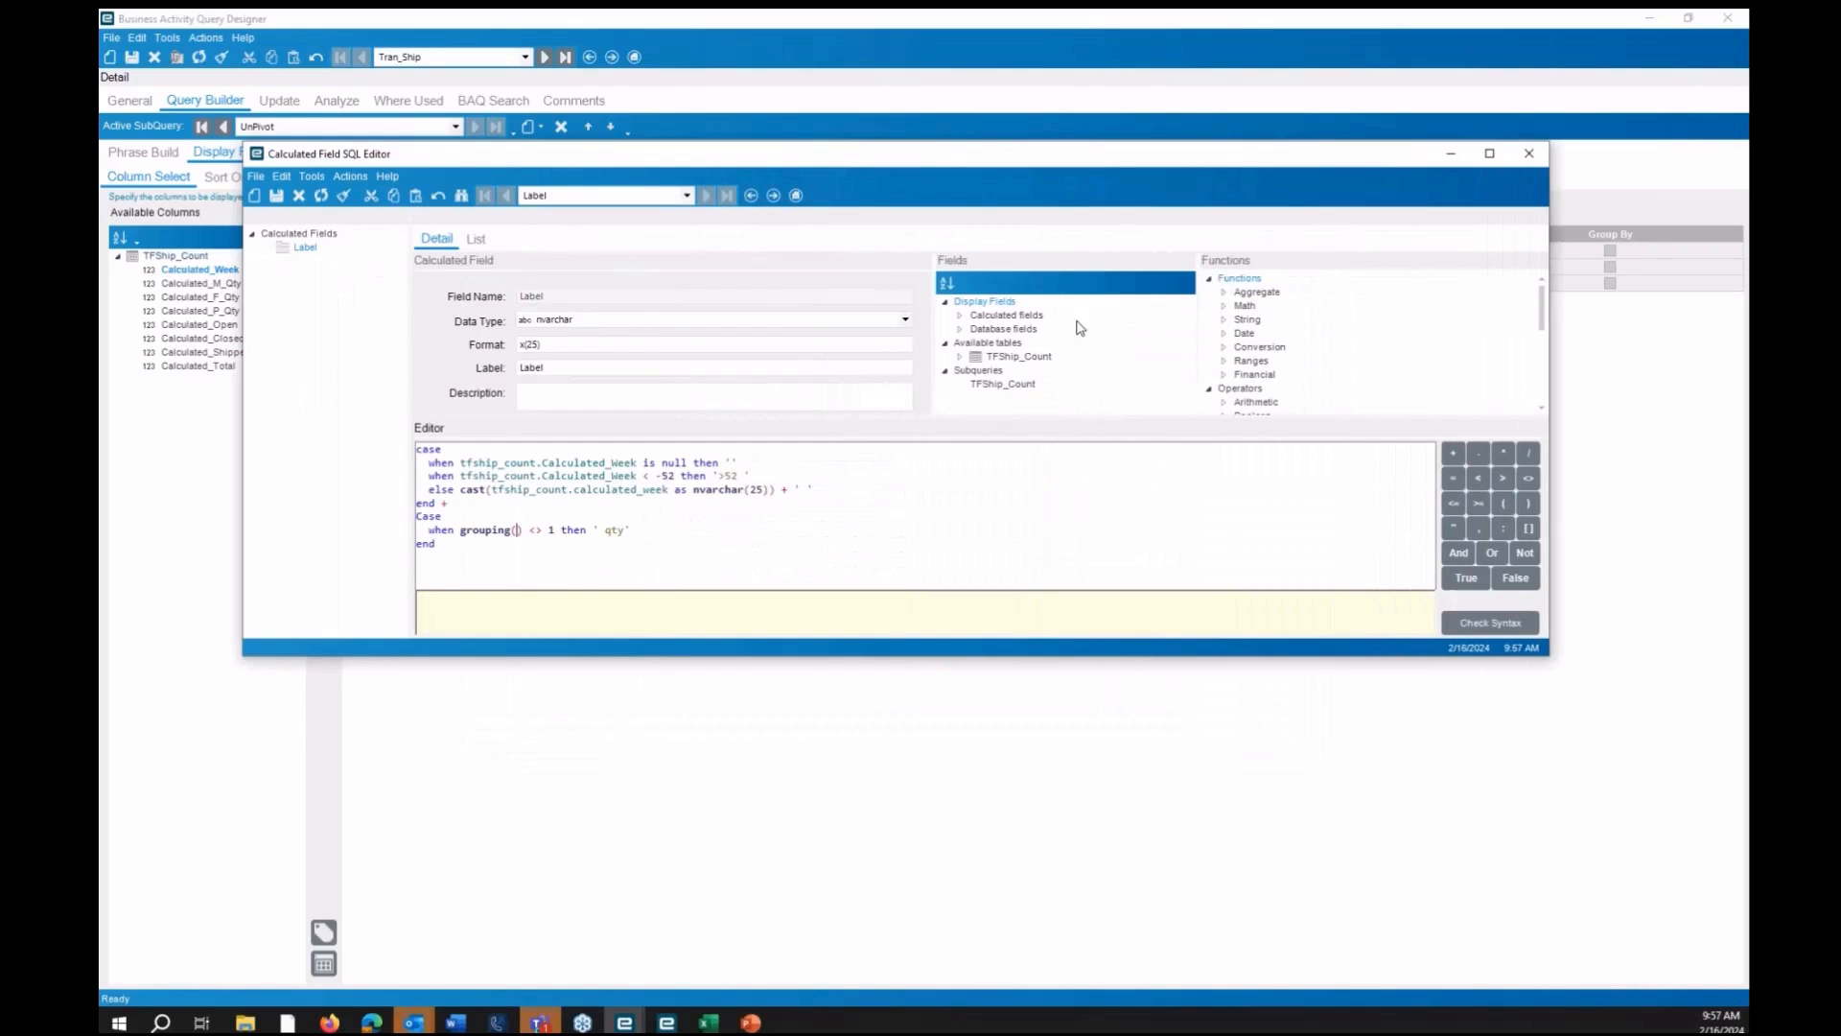
click(961, 357)
scroll(1147, 375, down, 2)
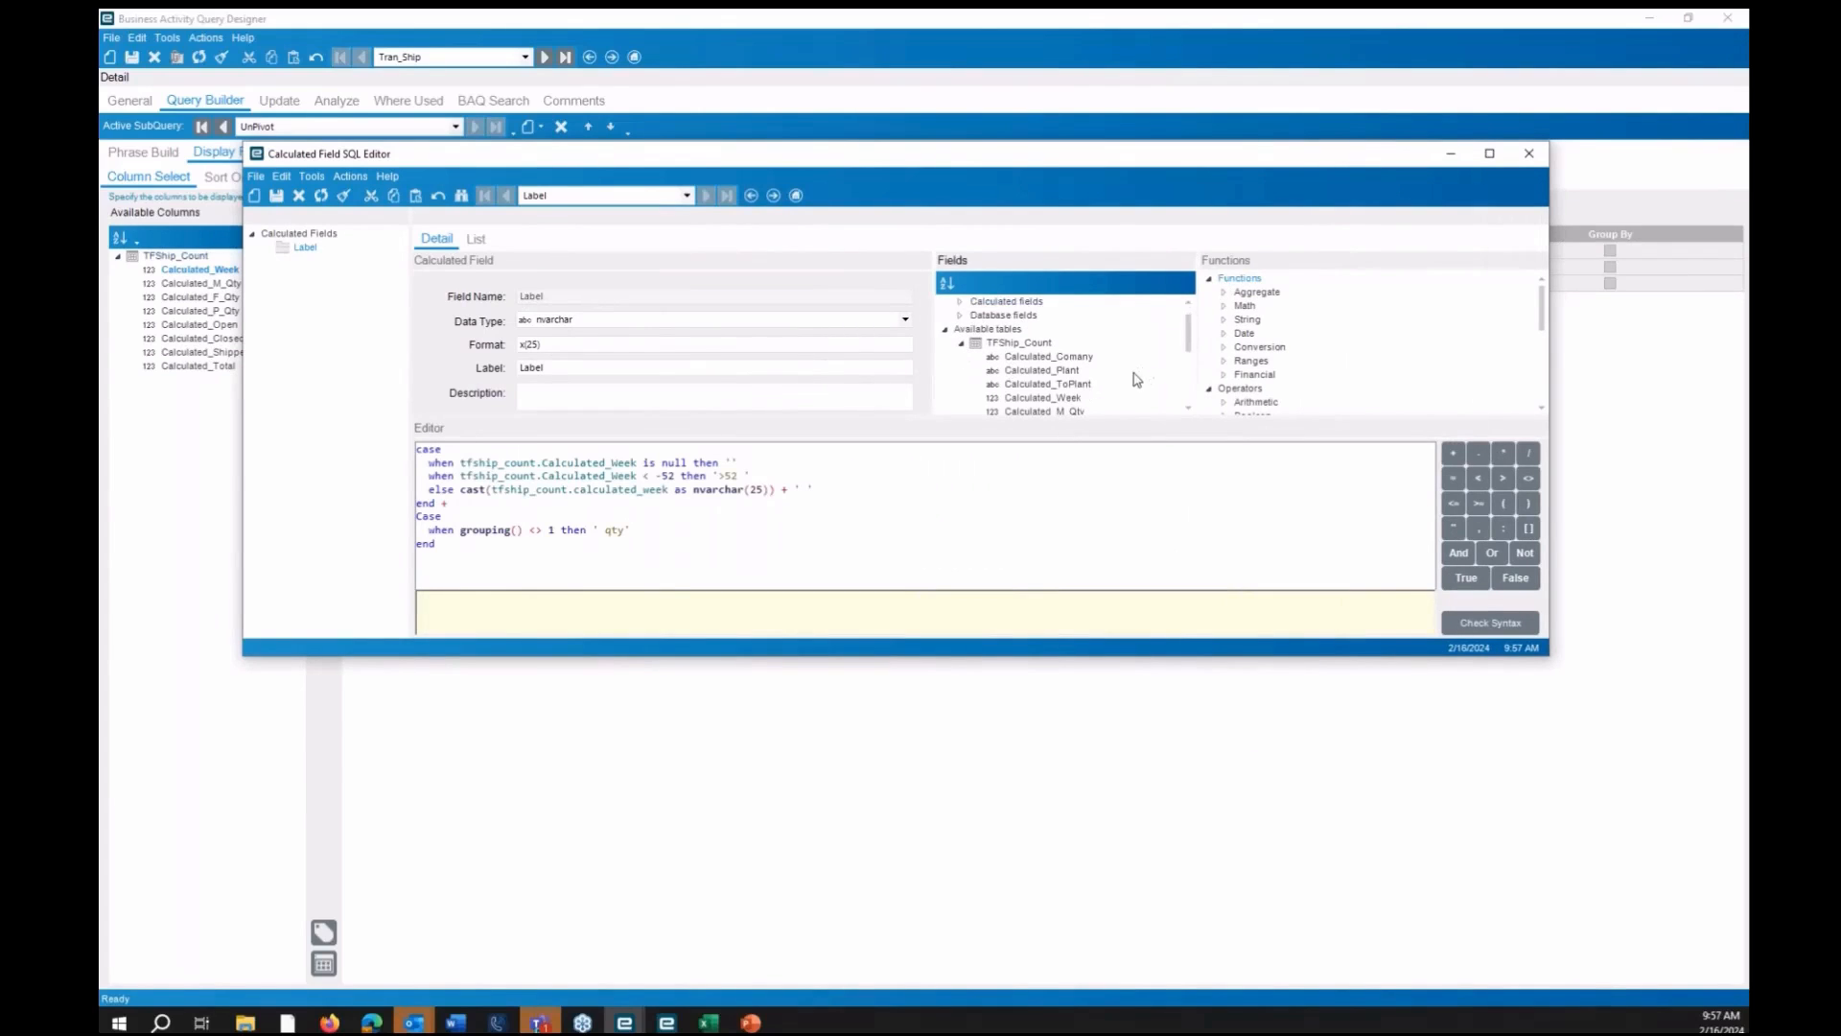
double_click(1071, 386)
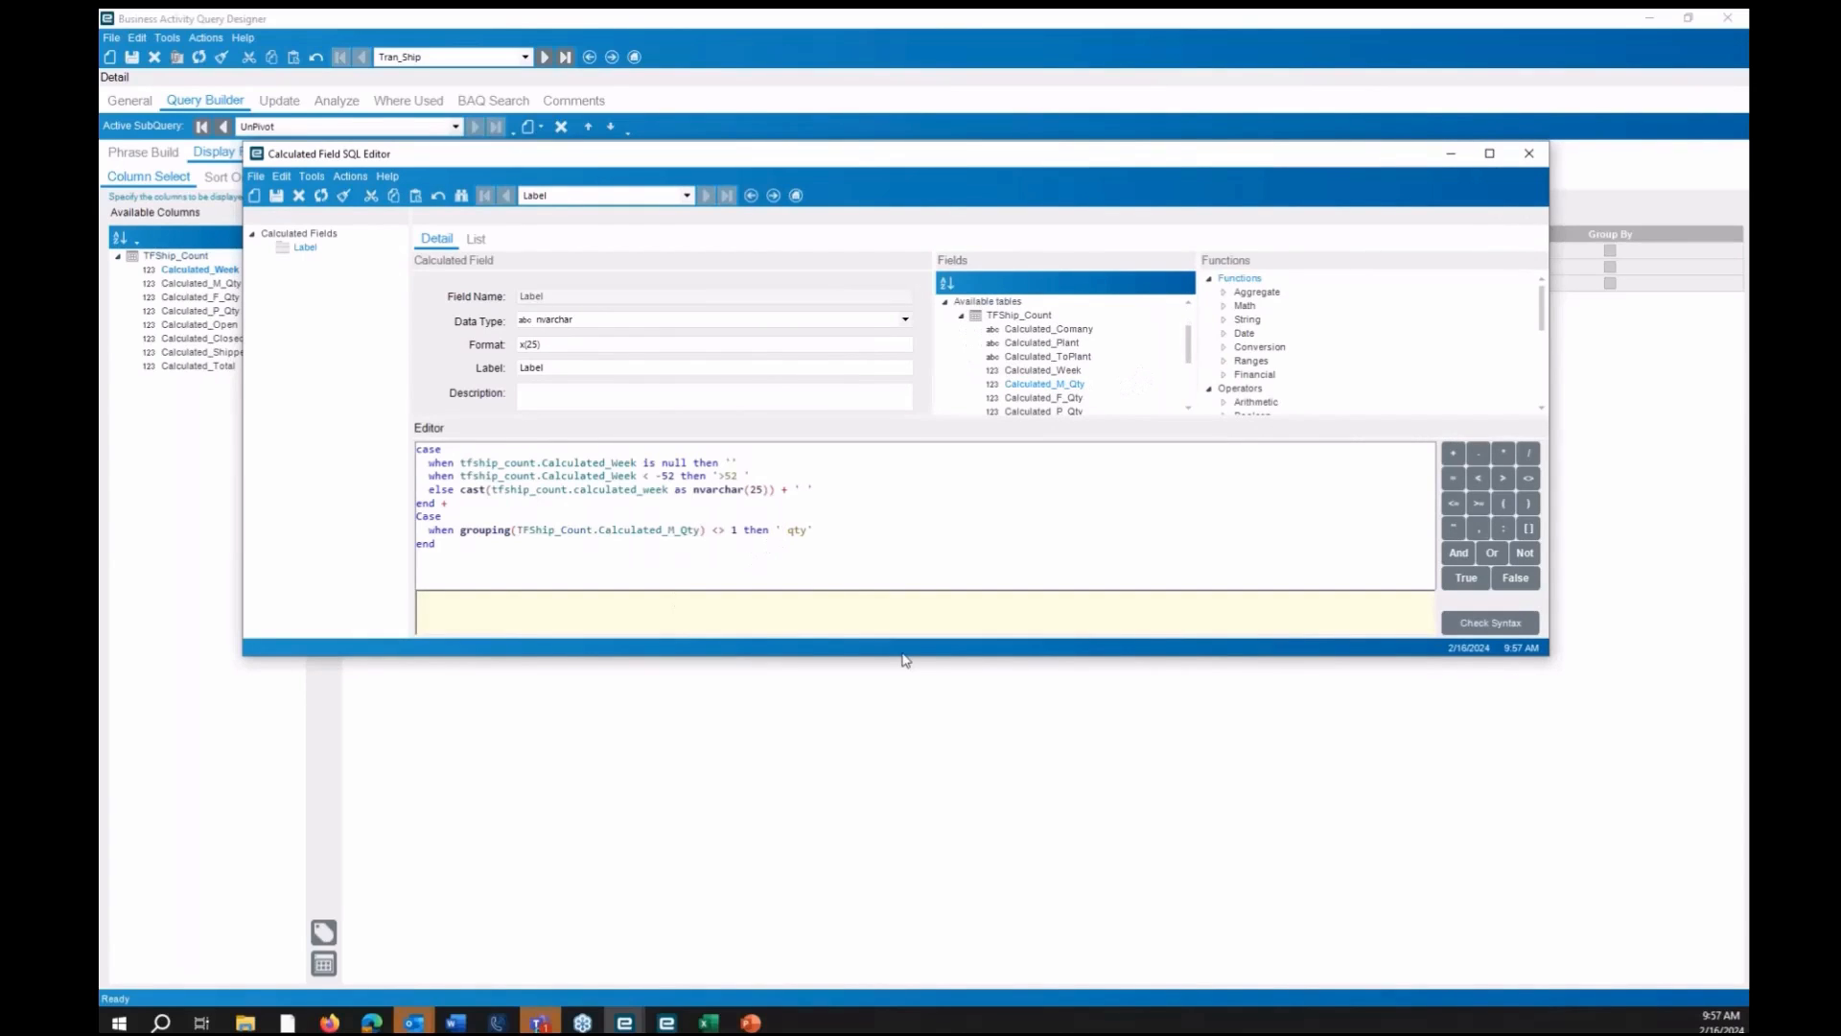
text(M)
click(1464, 625)
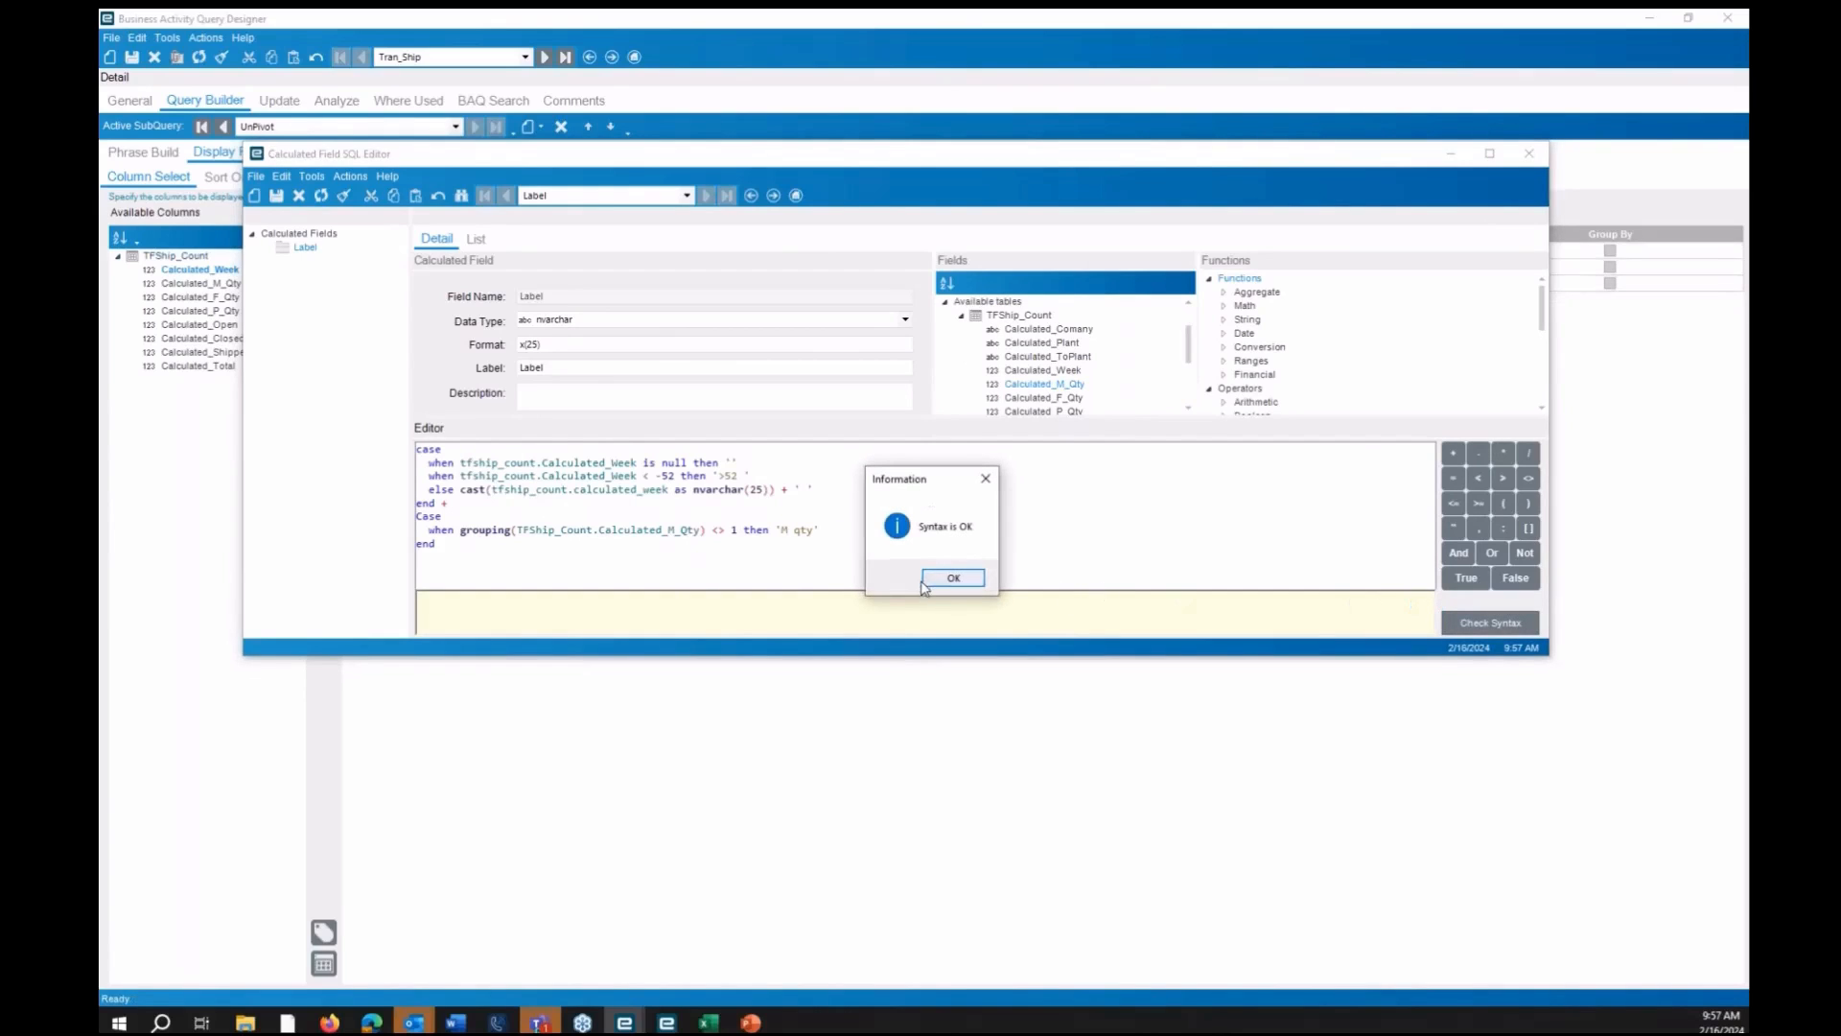
click(953, 578)
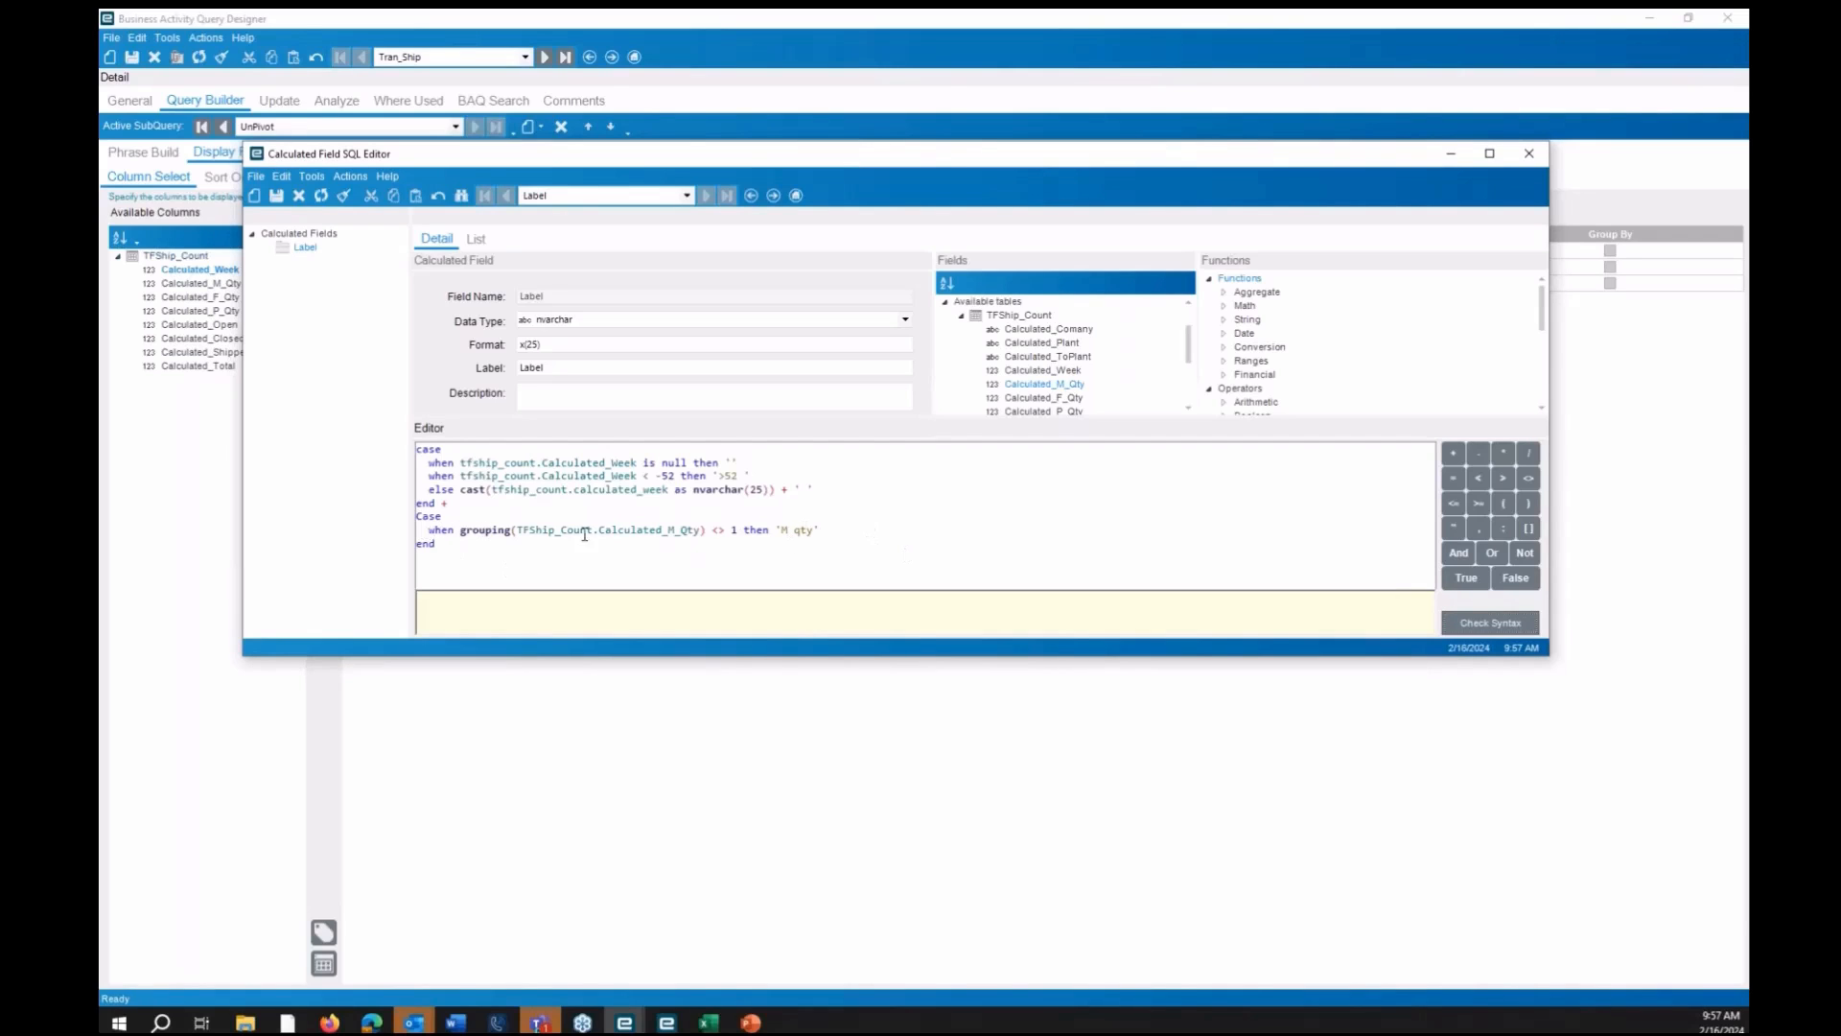
Paste eight copies of the blank branch "when grouping() <> 1 then ' qty'" below the M qty branch
click(835, 532)
key(ctrl+v)
key(ctrl+v)
key(ctrl+v)
key(ctrl+v)
key(ctrl+v)
key(ctrl+v)
key(ctrl+v)
key(ctrl+v)
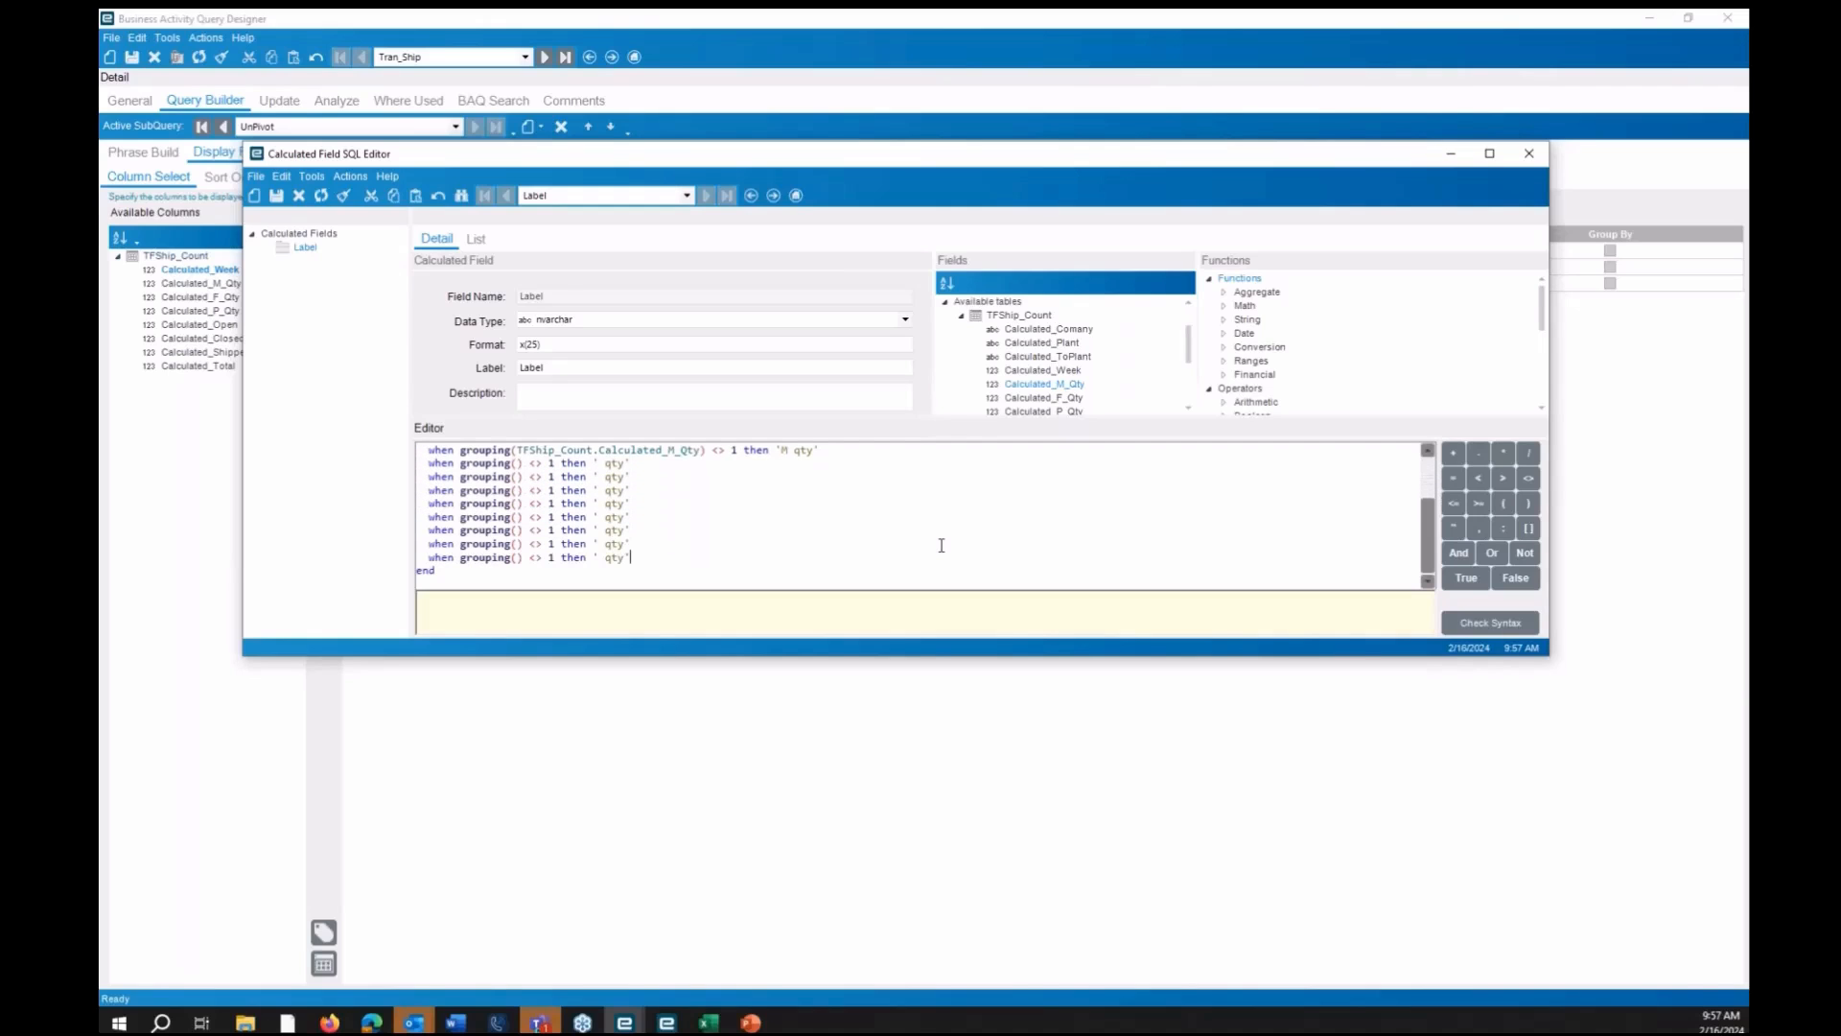
Fill the next five grouping() calls with TFShip_Count's Calculated_F_Qty, Calculated_P_Qty, Calculated_Open, Calculated_Closed and Calculated_Shipped
scroll(930, 533, up, 1)
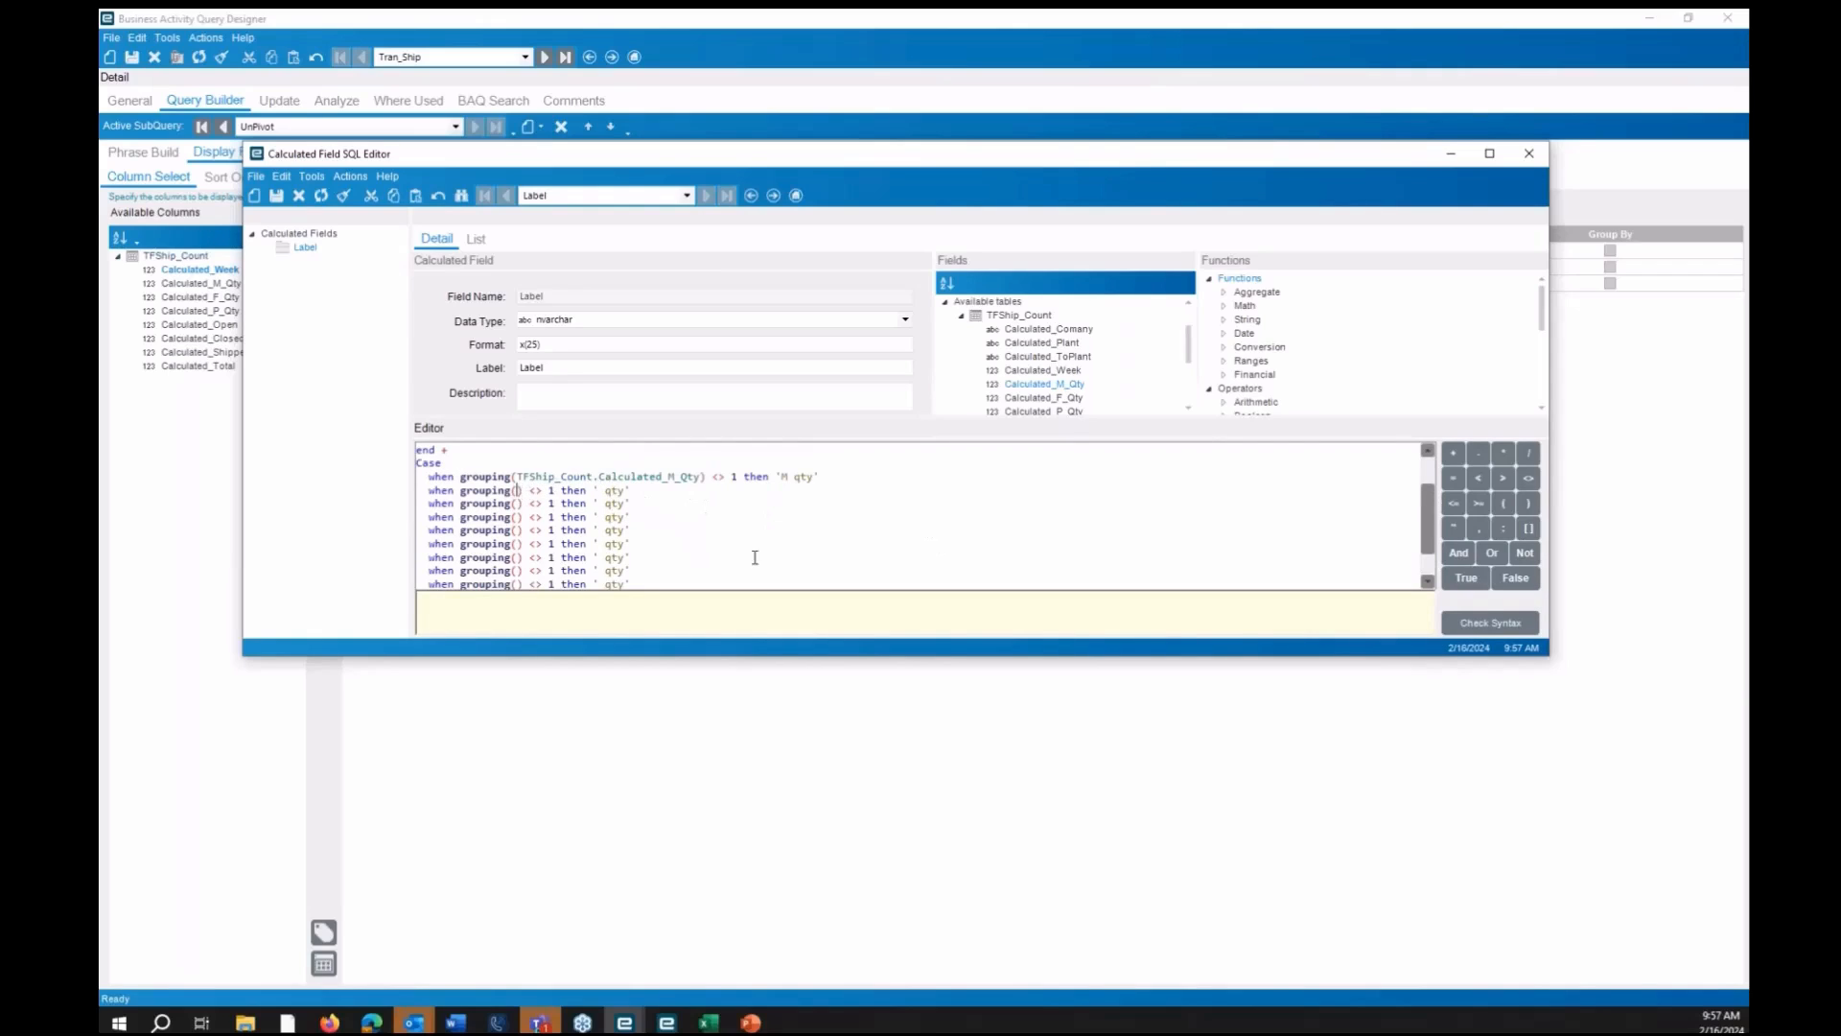
double_click(1082, 398)
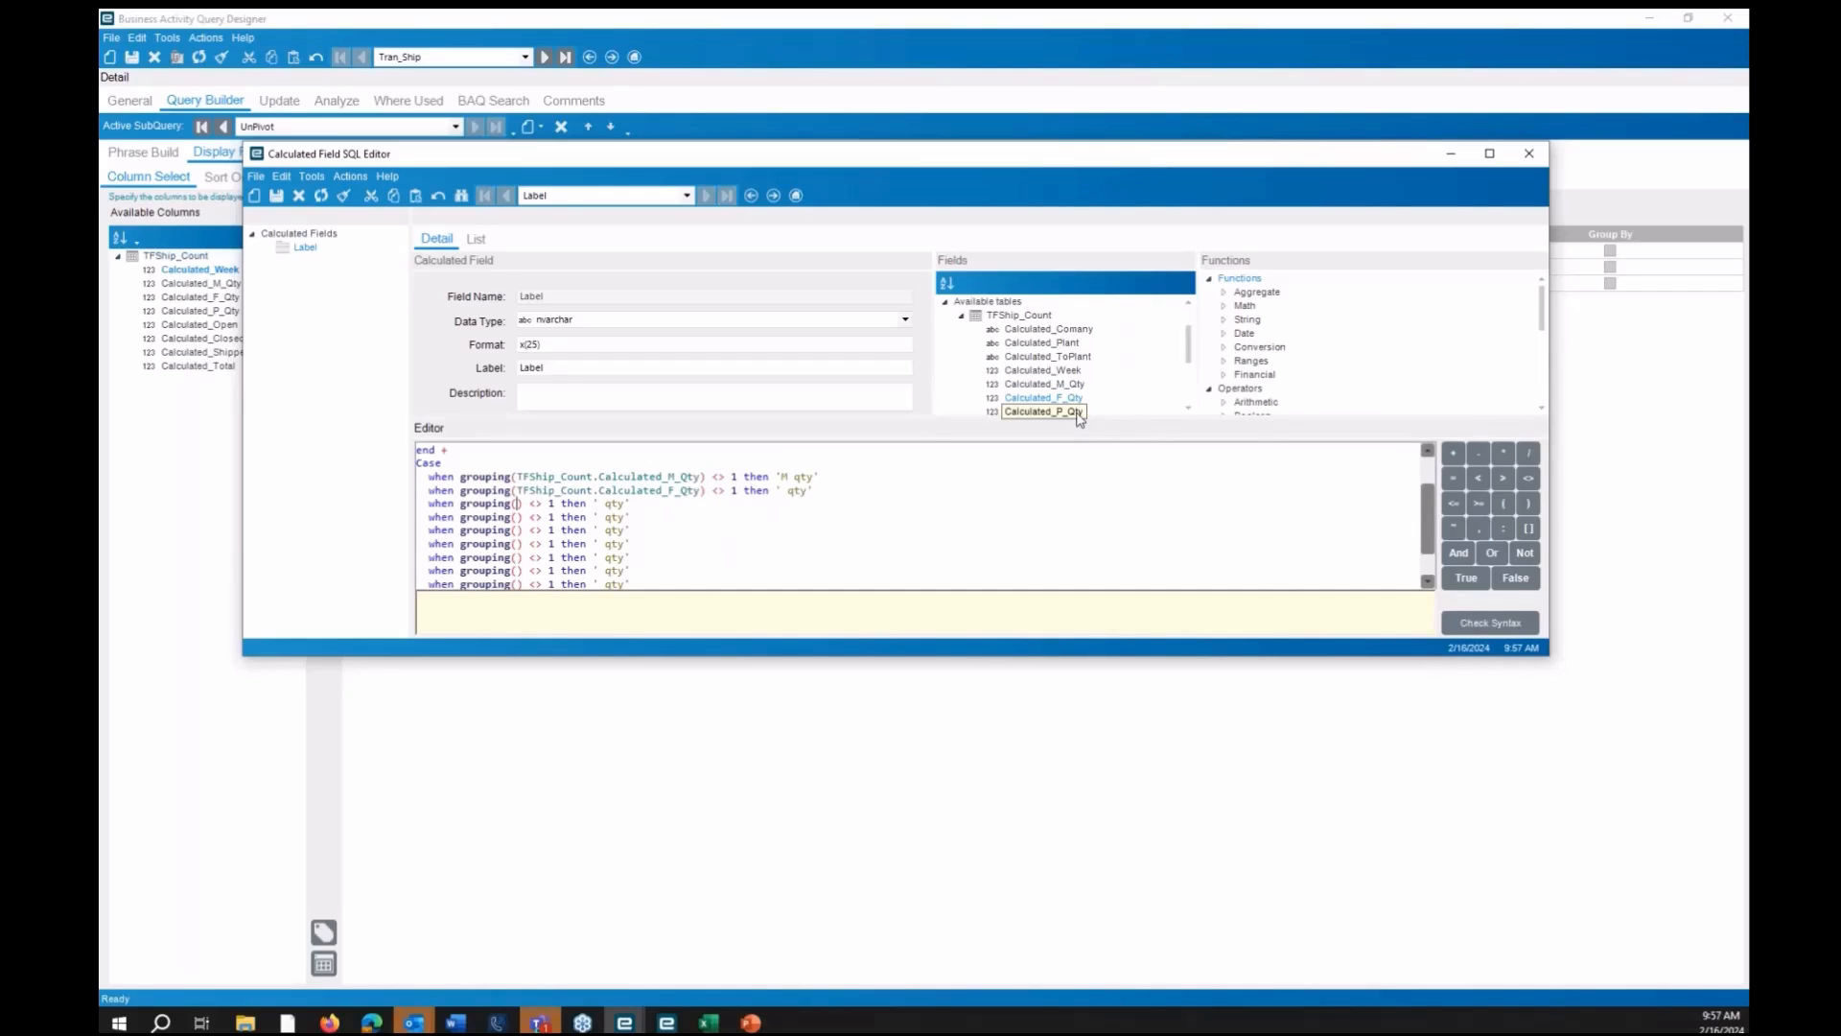
scroll(1081, 412, down, 2)
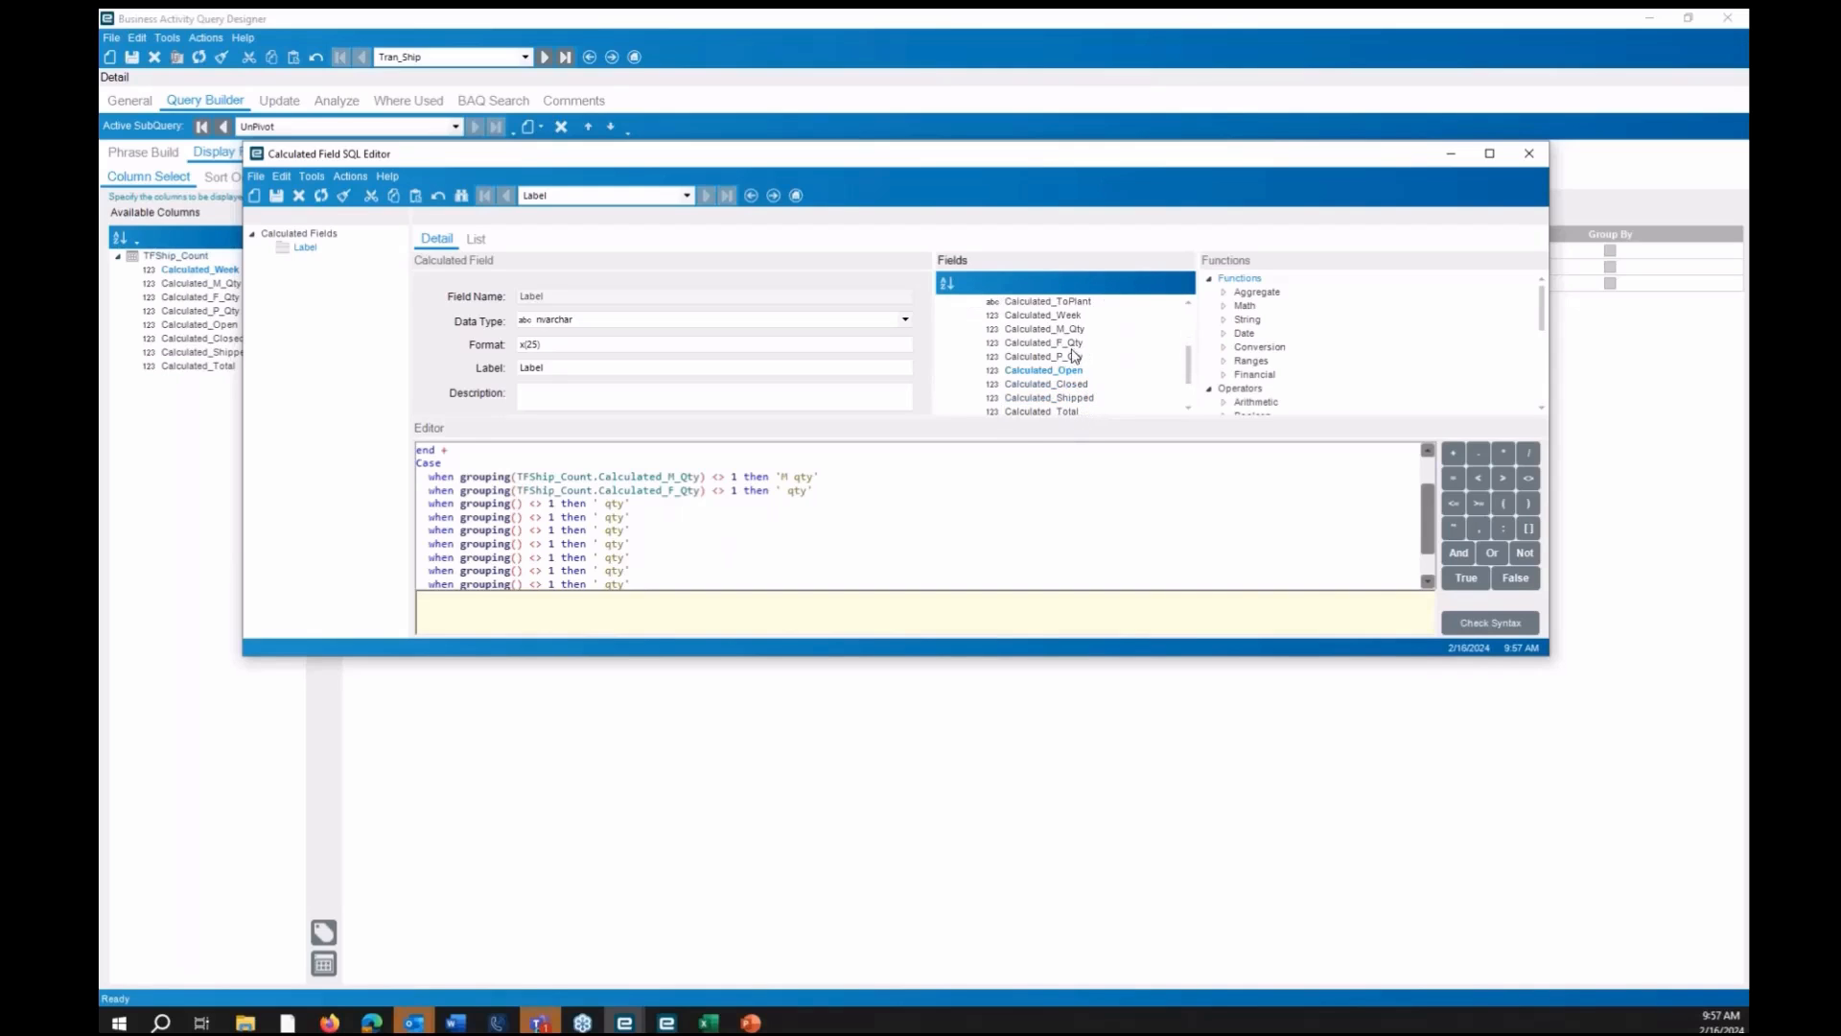
double_click(1074, 363)
click(518, 517)
double_click(1078, 372)
double_click(1046, 383)
double_click(1063, 399)
Insert Calculated_Total into the next grouping() call and delete the surplus blank branches before end
click(519, 559)
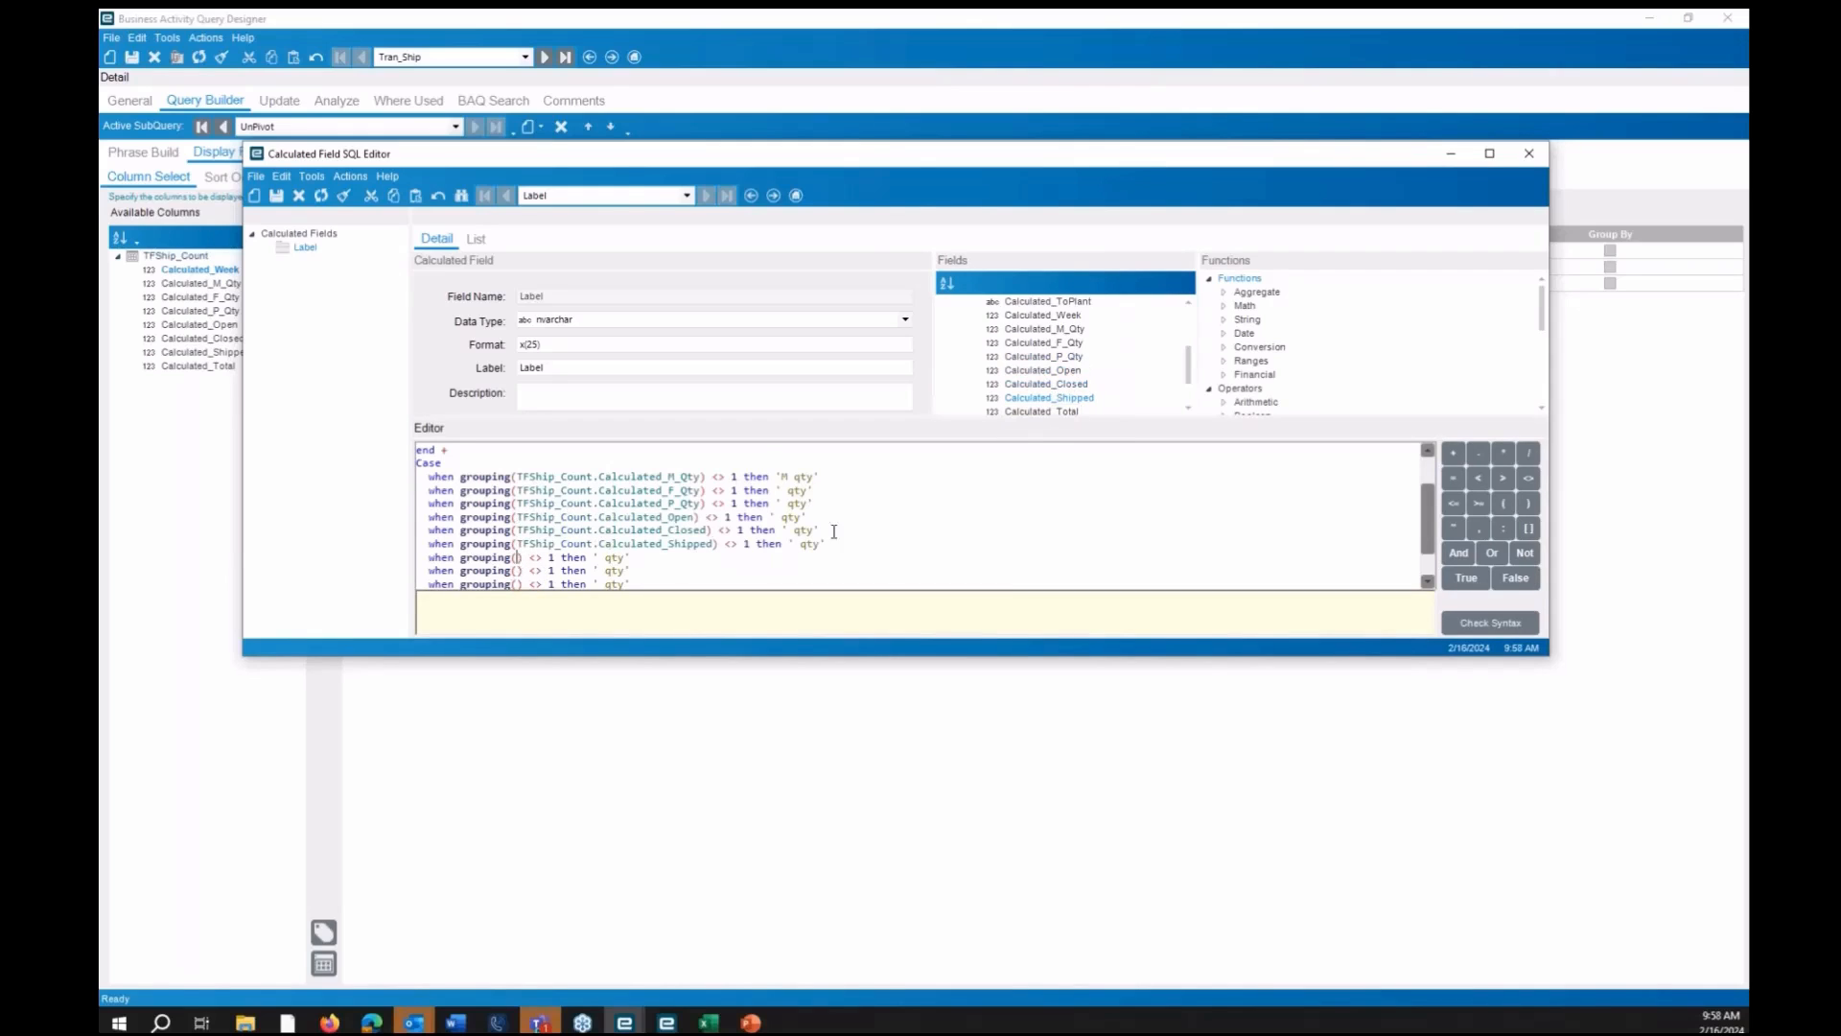
click(1066, 414)
double_click(1040, 398)
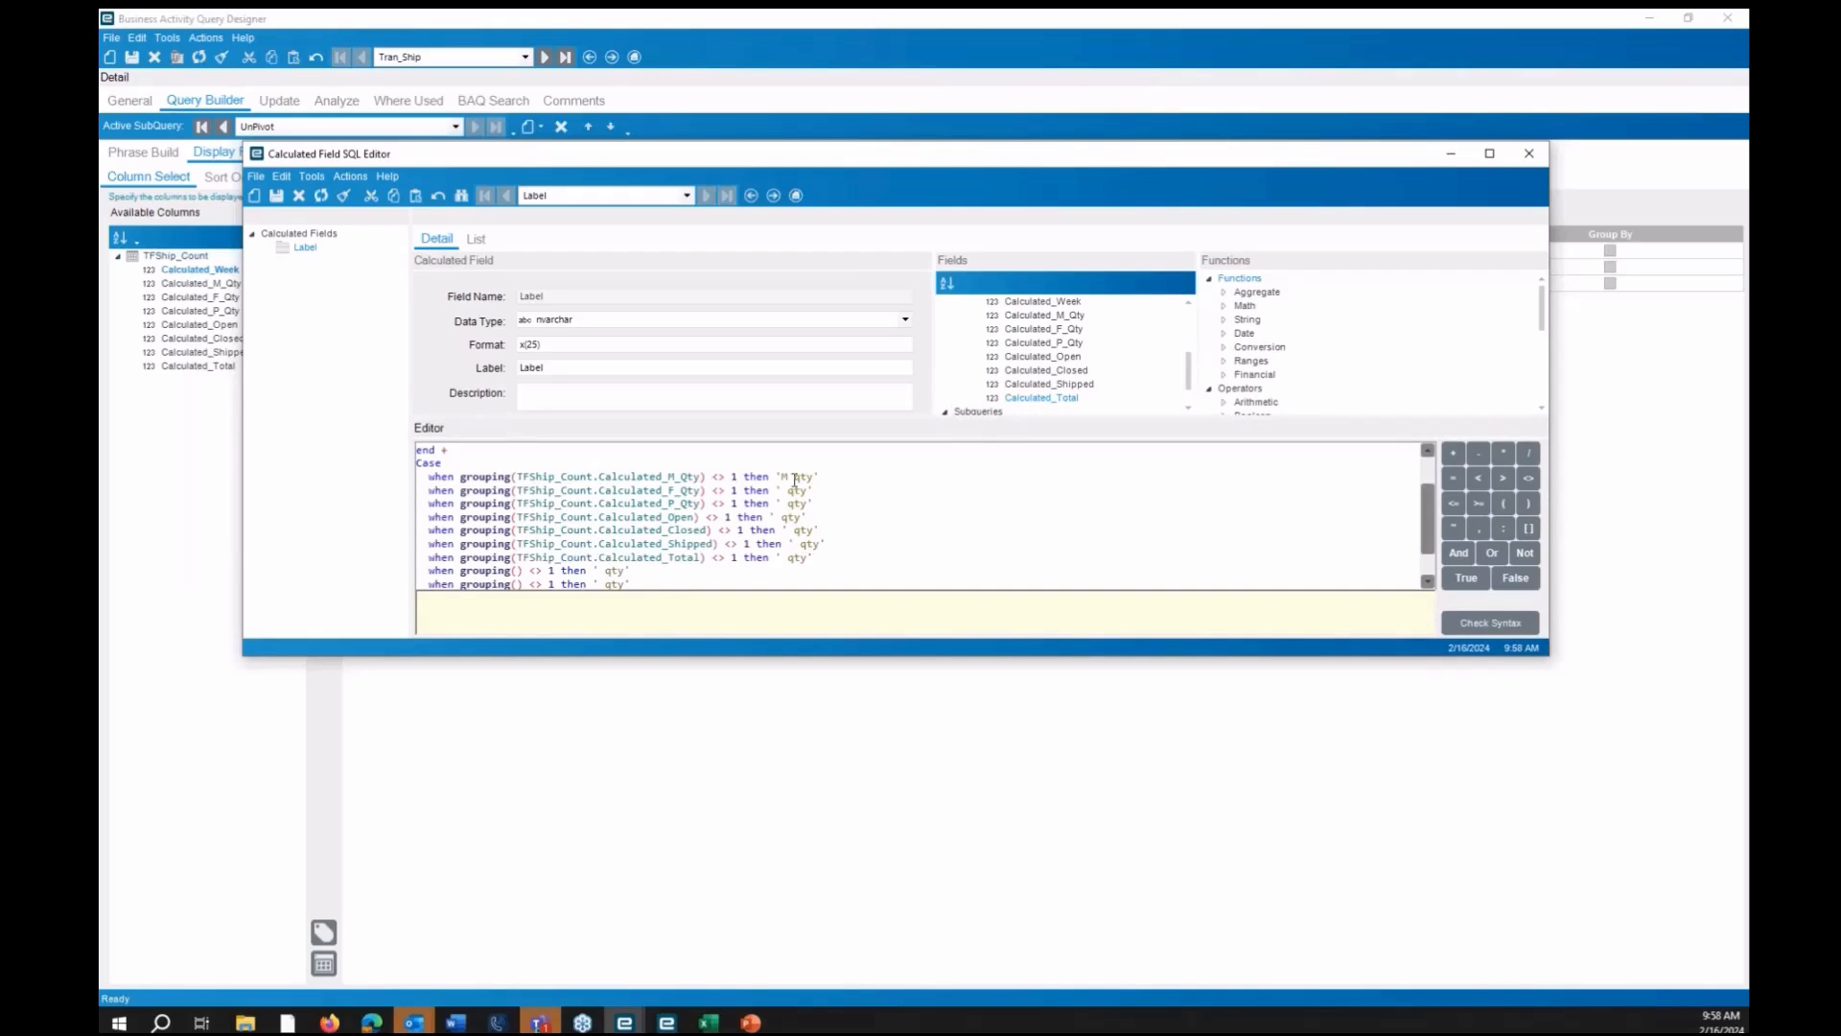
mouse_move(419, 570)
mouse_down()
mouse_move(422, 587)
mouse_move(418, 569)
mouse_up()
key(Delete)
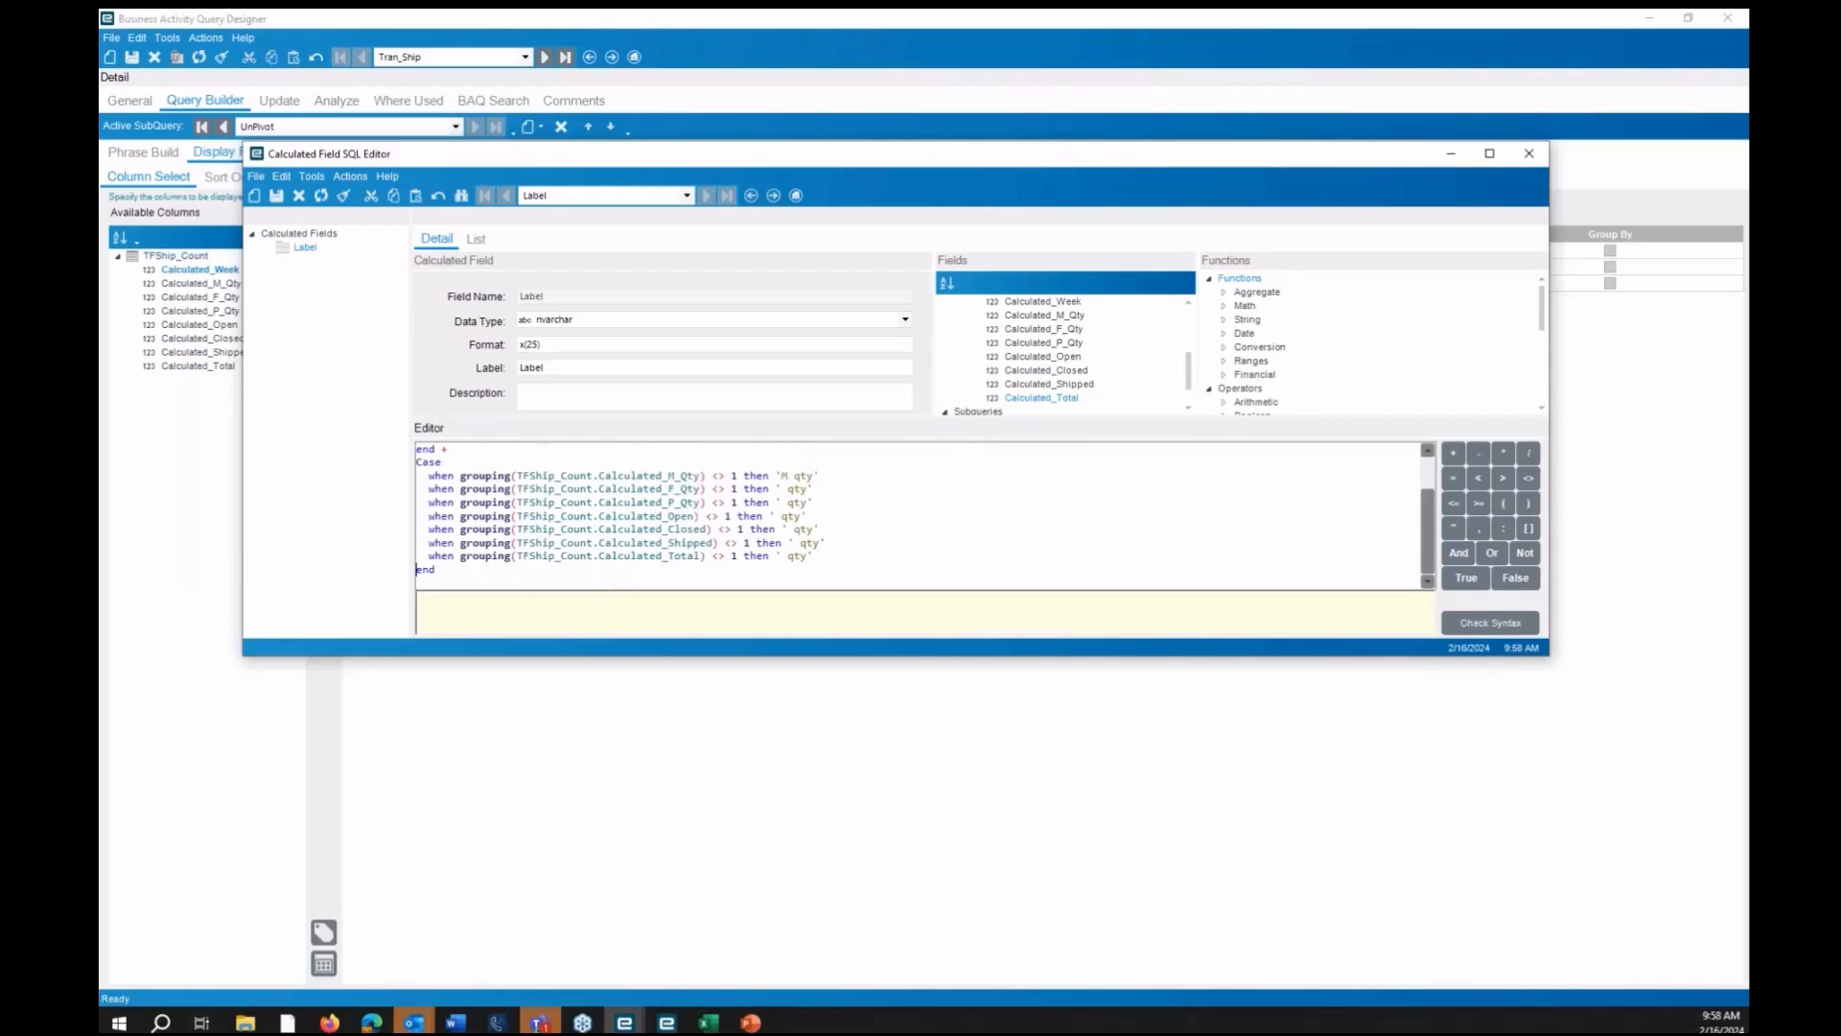
Set the returned texts of the Calculated_F_Qty and Calculated_P_Qty branches to 'F qty' and 'P qty'
click(782, 489)
text(F)
text(P)
Try to label the remaining branches 'Open qty', 'Closed qty' and 'Shipped qty' and append another blank grouping branch
click(787, 516)
text(Open)
text(Closed)
text(Shipped)
key(Right)
key(Return)
key(ctrl+v)
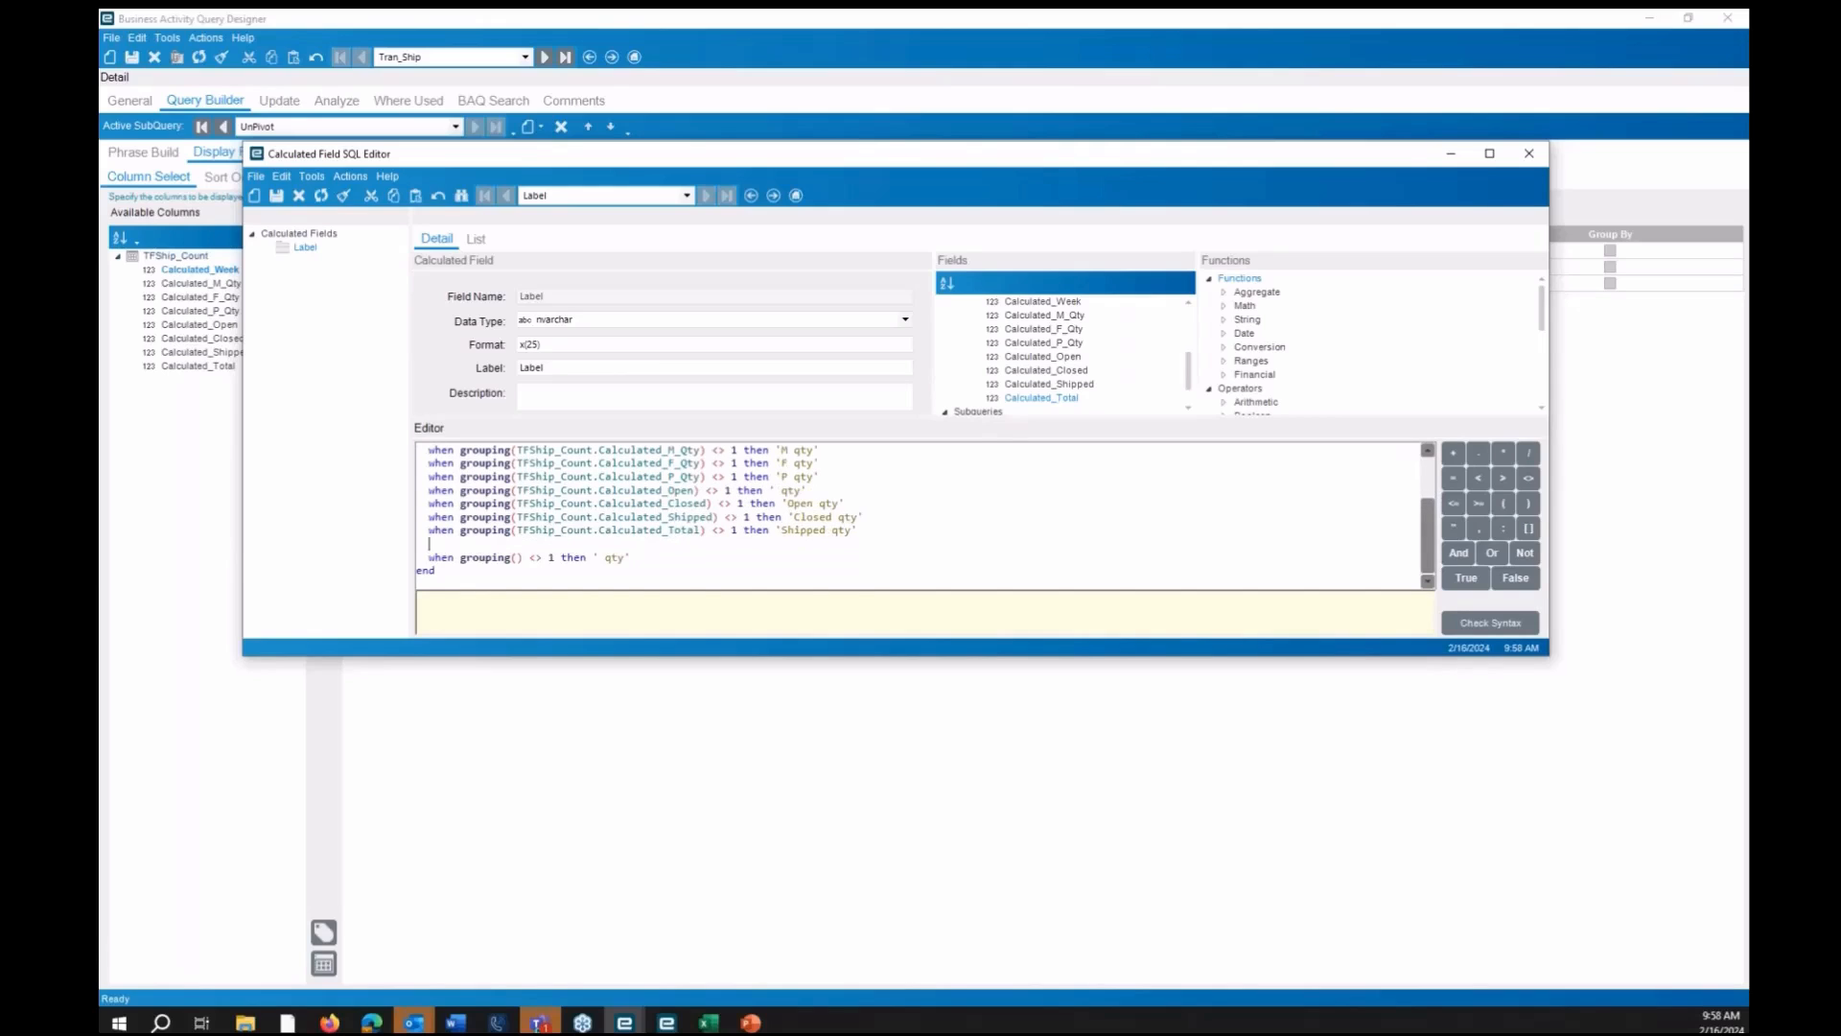
key(BackSpace)
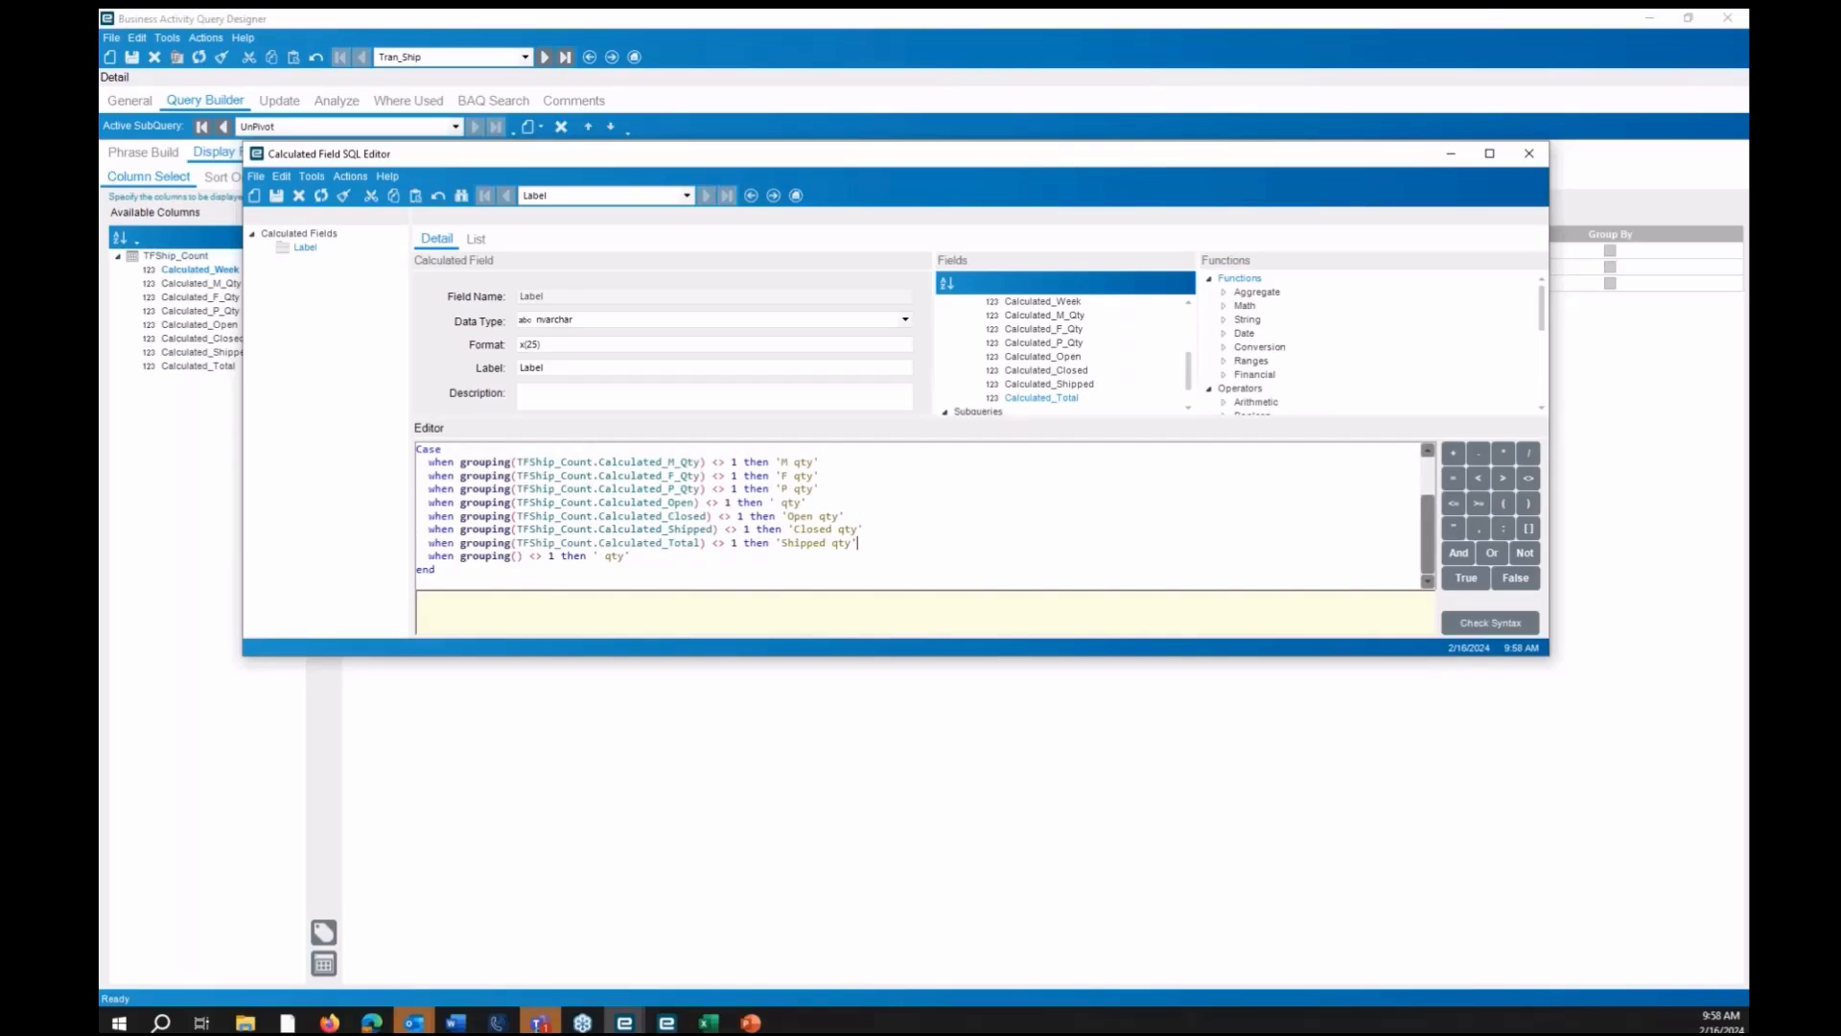
Make the Calculated_Open, Closed, Shipped and Total branches return 'Open qty', 'Closed qty', 'Shipped qty' and 'Total qty' respectively
click(518, 556)
text(Open)
key(BackSpace)
key(BackSpace)
key(BackSpace)
key(BackSpace)
text(Closed)
key(BackSpace)
key(BackSpace)
key(BackSpace)
key(BackSpace)
key(BackSpace)
key(BackSpace)
text(Shipped)
key(BackSpace)
key(BackSpace)
key(BackSpace)
key(BackSpace)
key(BackSpace)
key(BackSpace)
key(BackSpace)
text(Total)
Delete the leftover blank grouping branch, then validate and save the Label field
key(shift+Down)
key(Delete)
click(1490, 623)
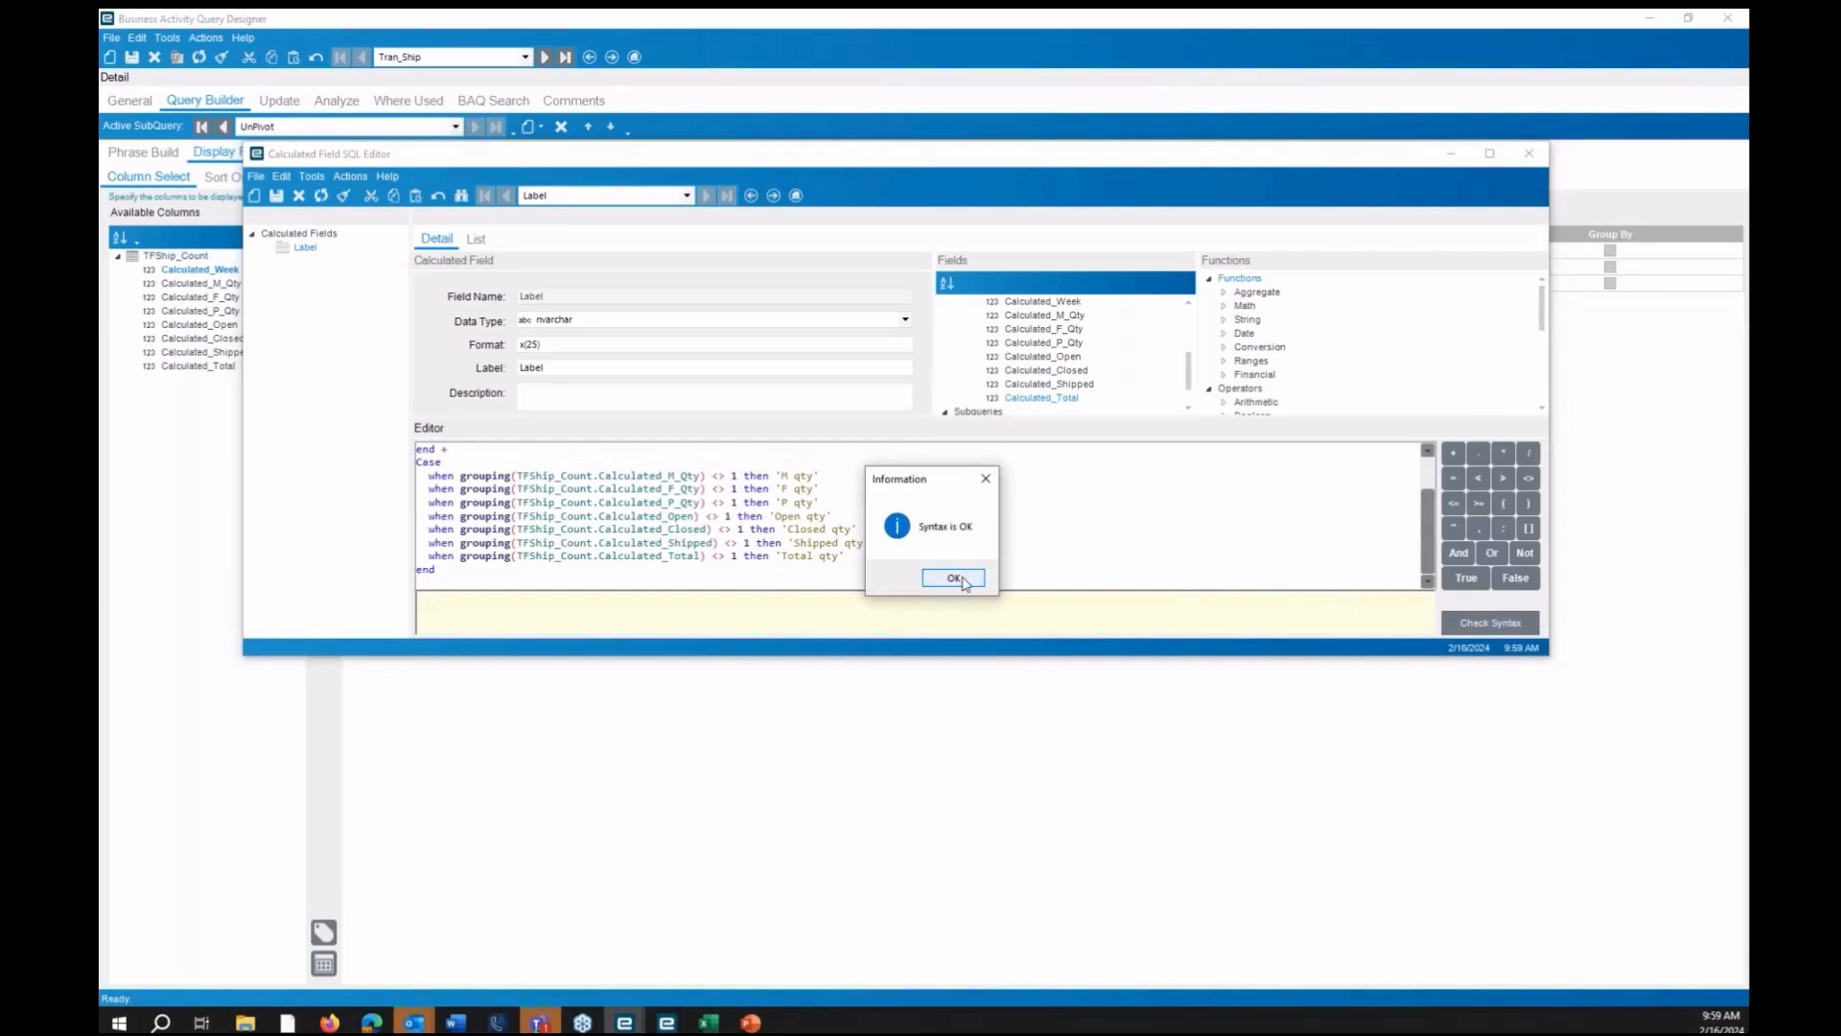
click(965, 578)
click(277, 196)
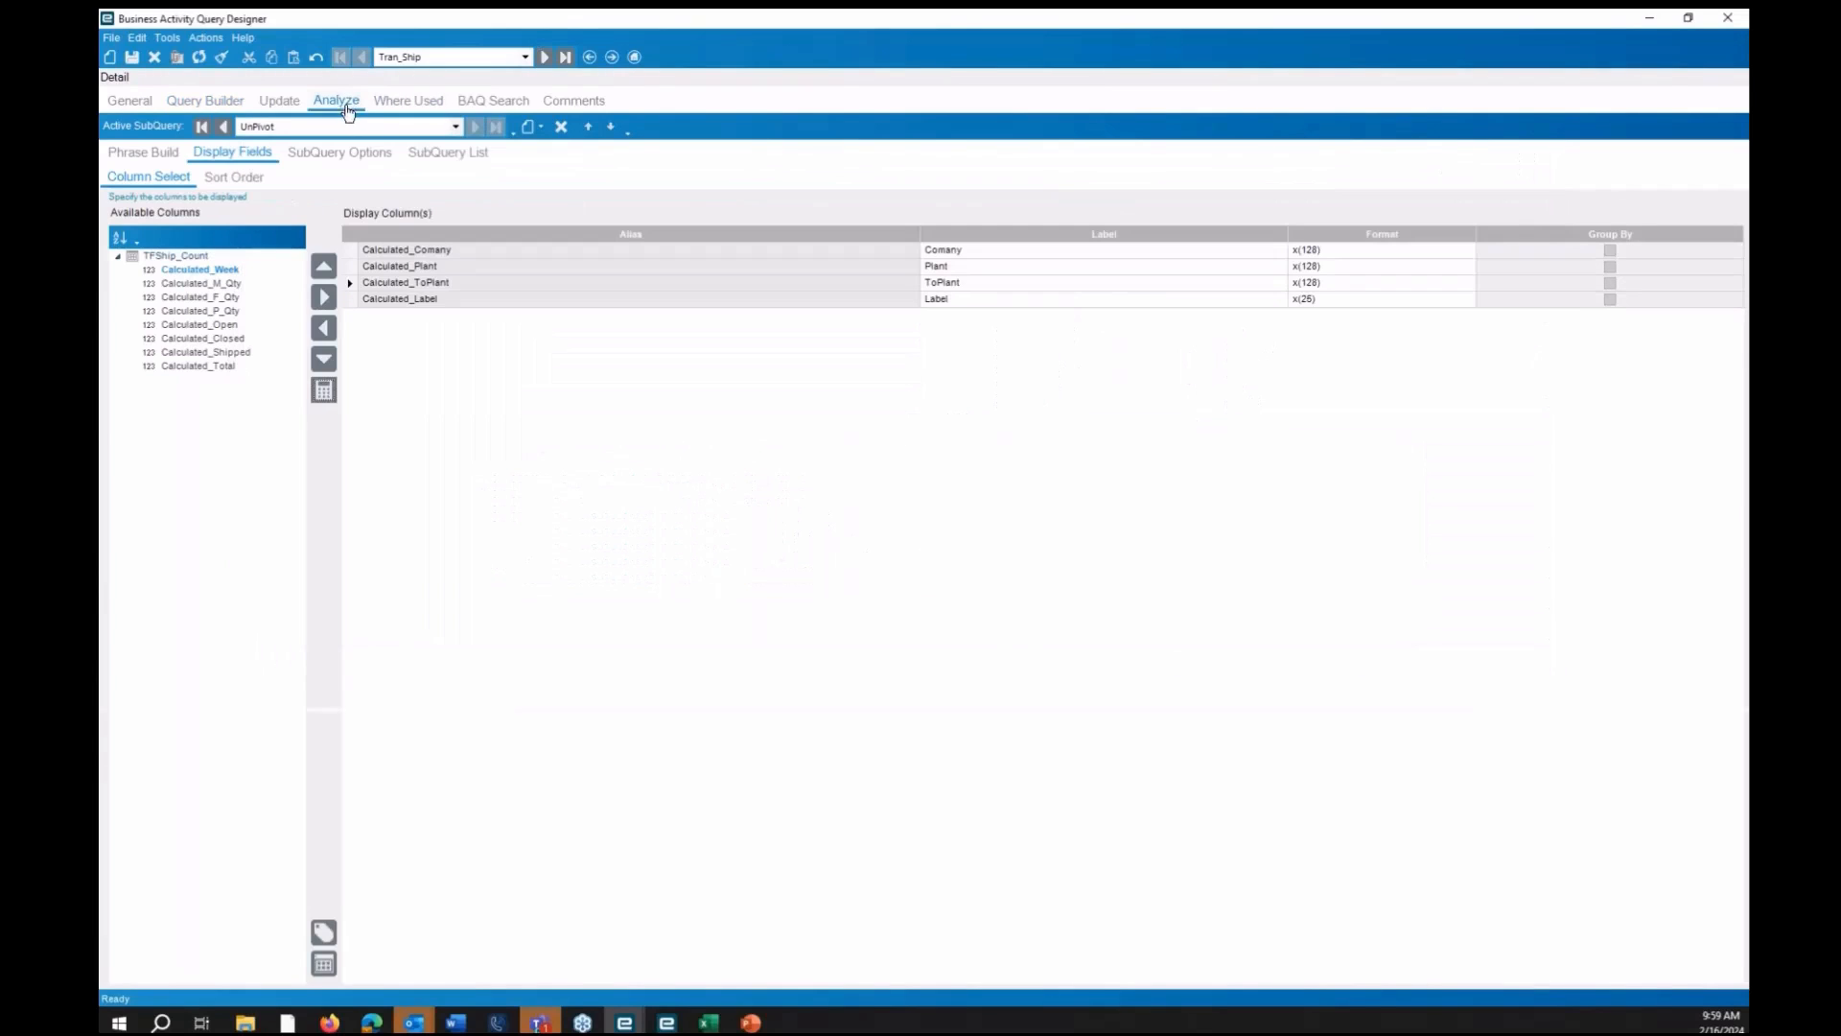
Test the query and review the Label values in its results
click(345, 105)
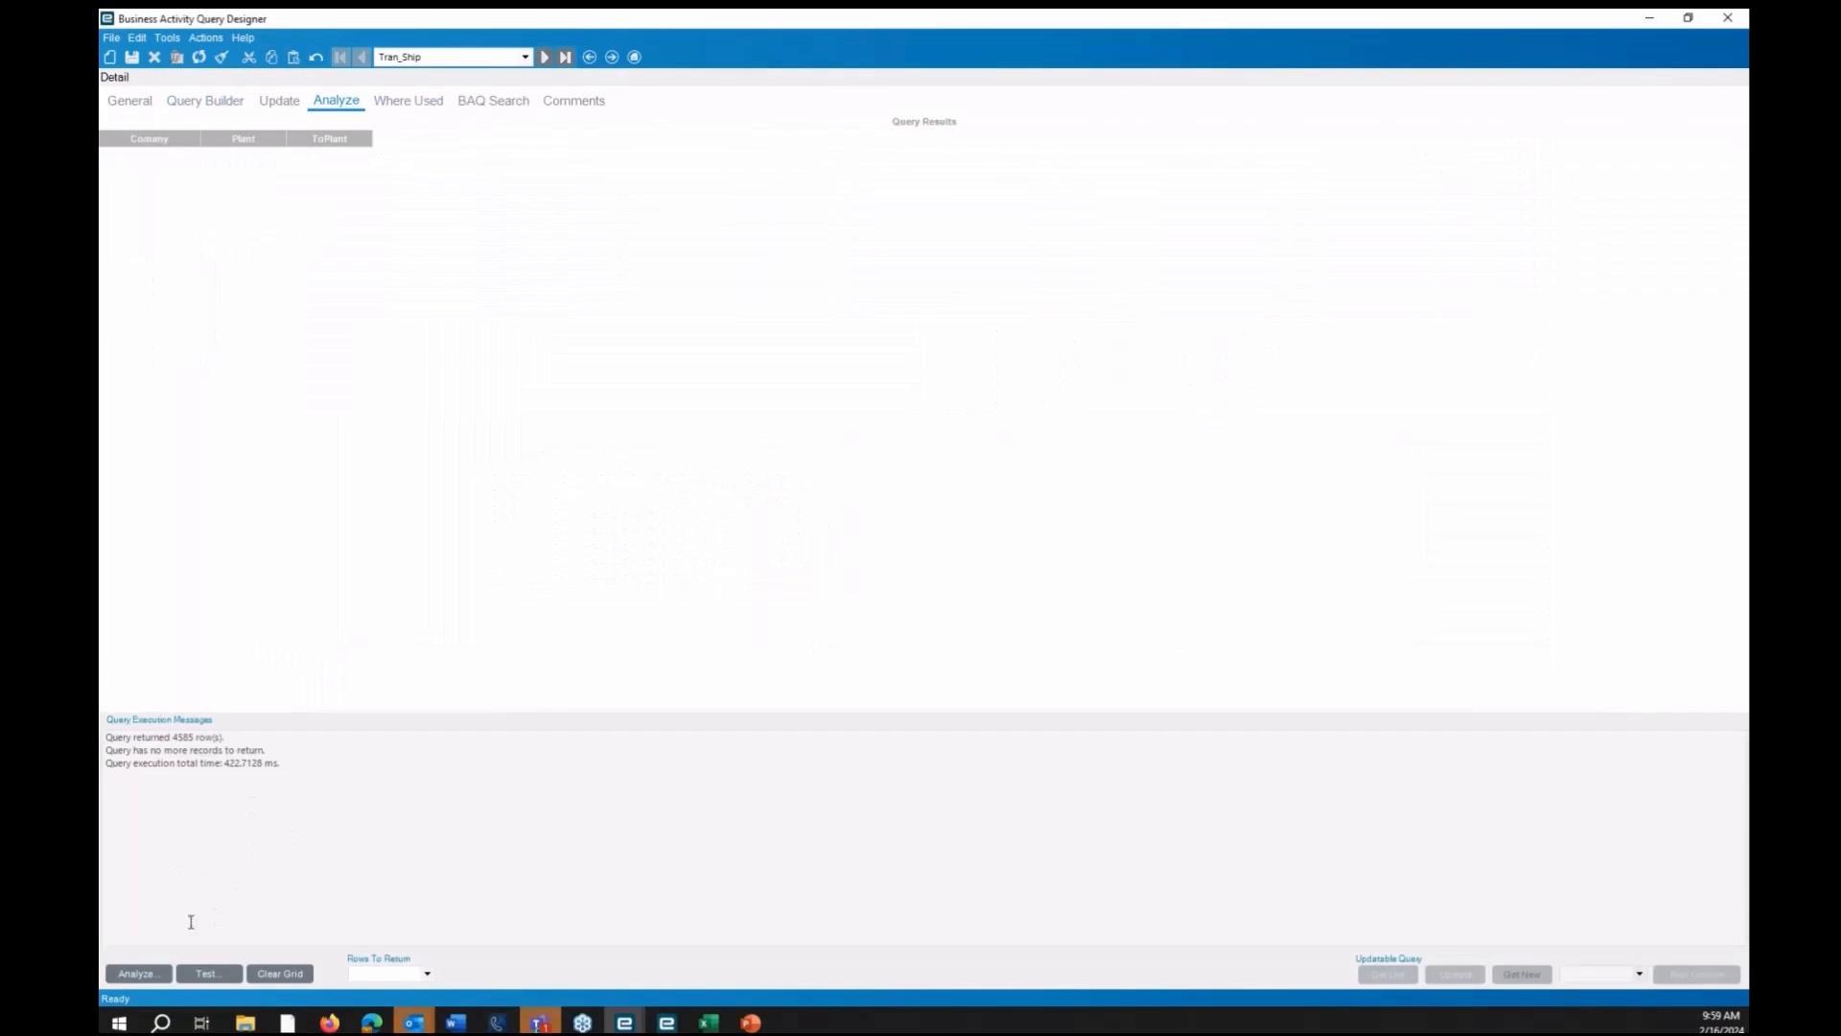
click(208, 974)
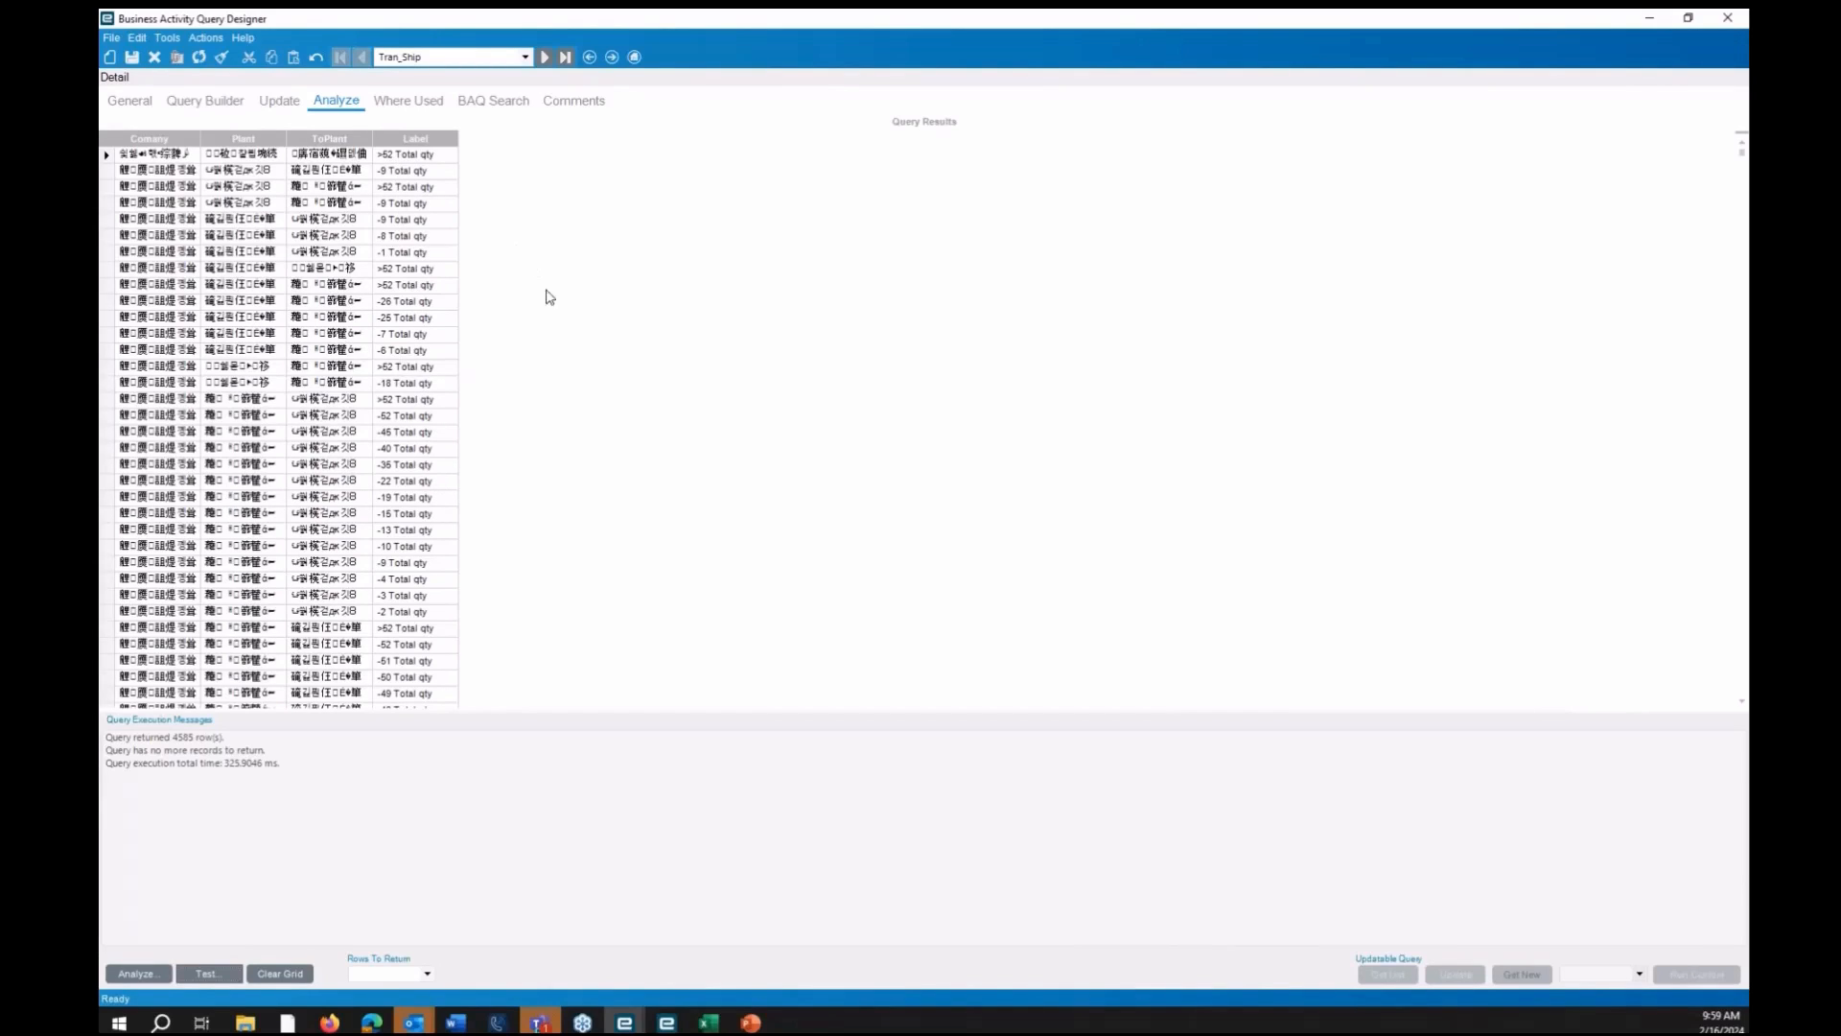
scroll(419, 529, down, 4)
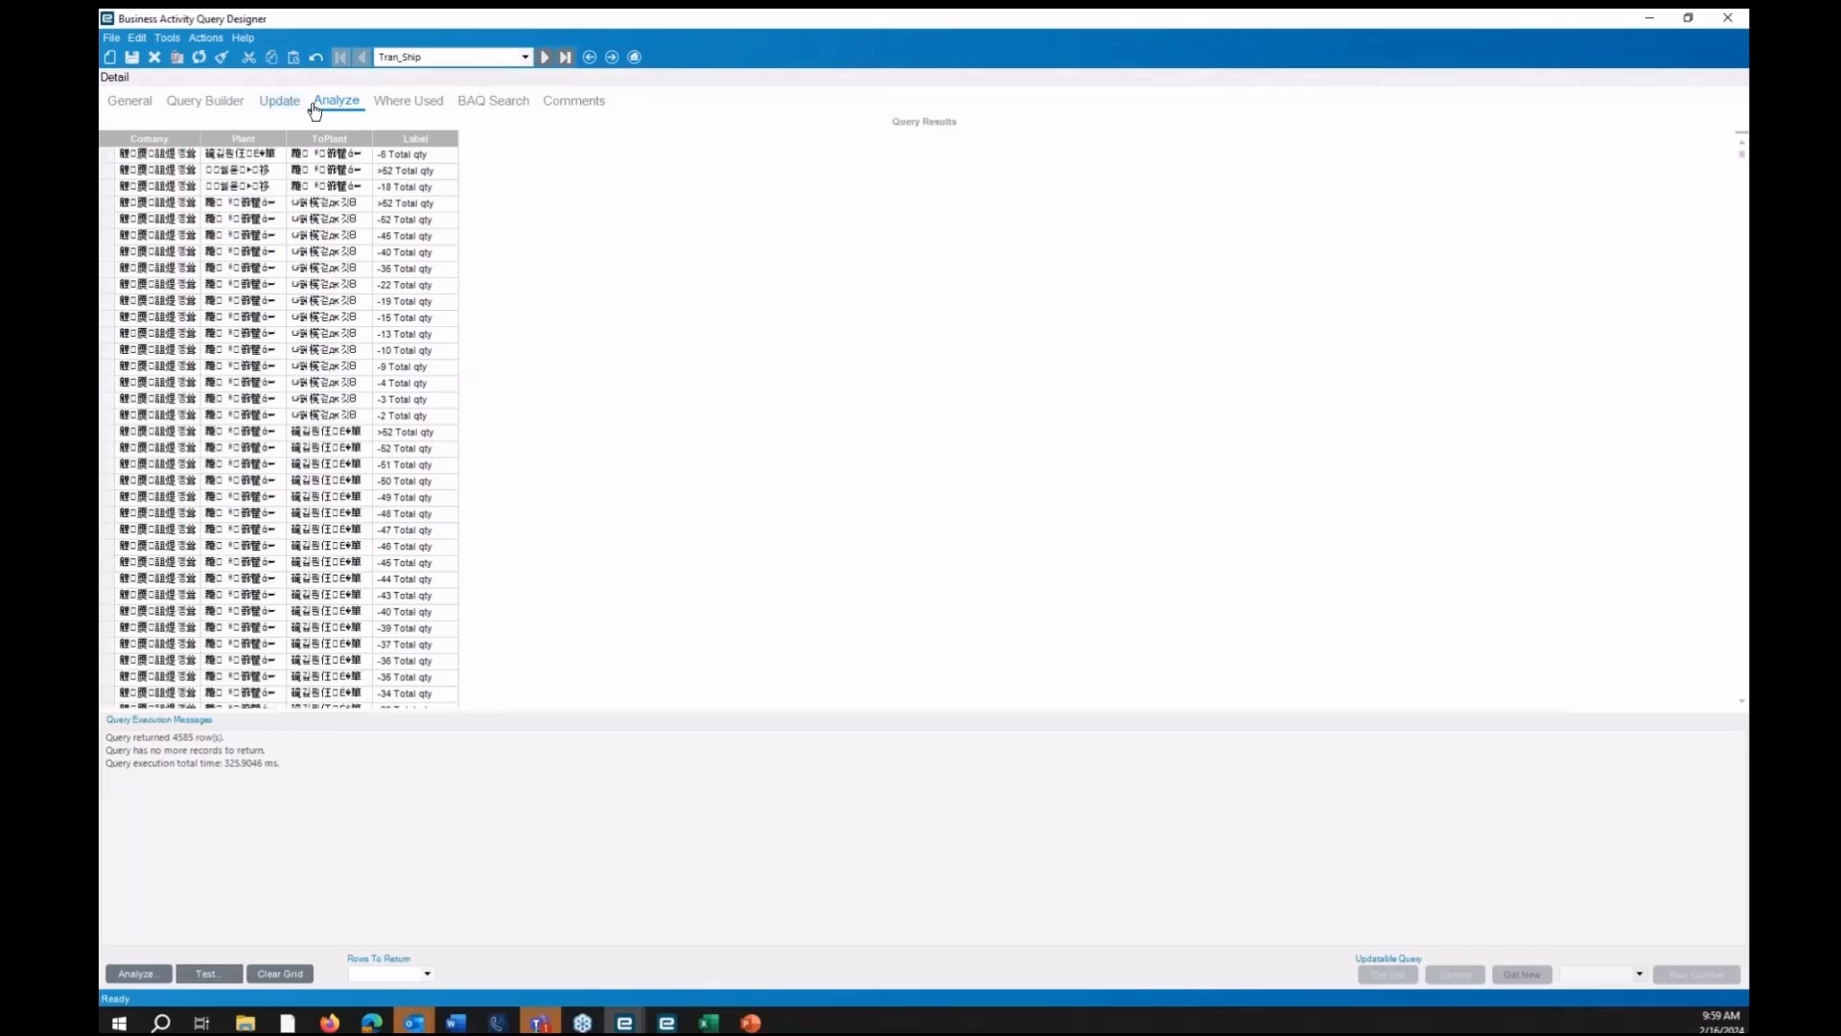
Add a calculated field named Value with data type int to the UnPivot subquery
click(216, 107)
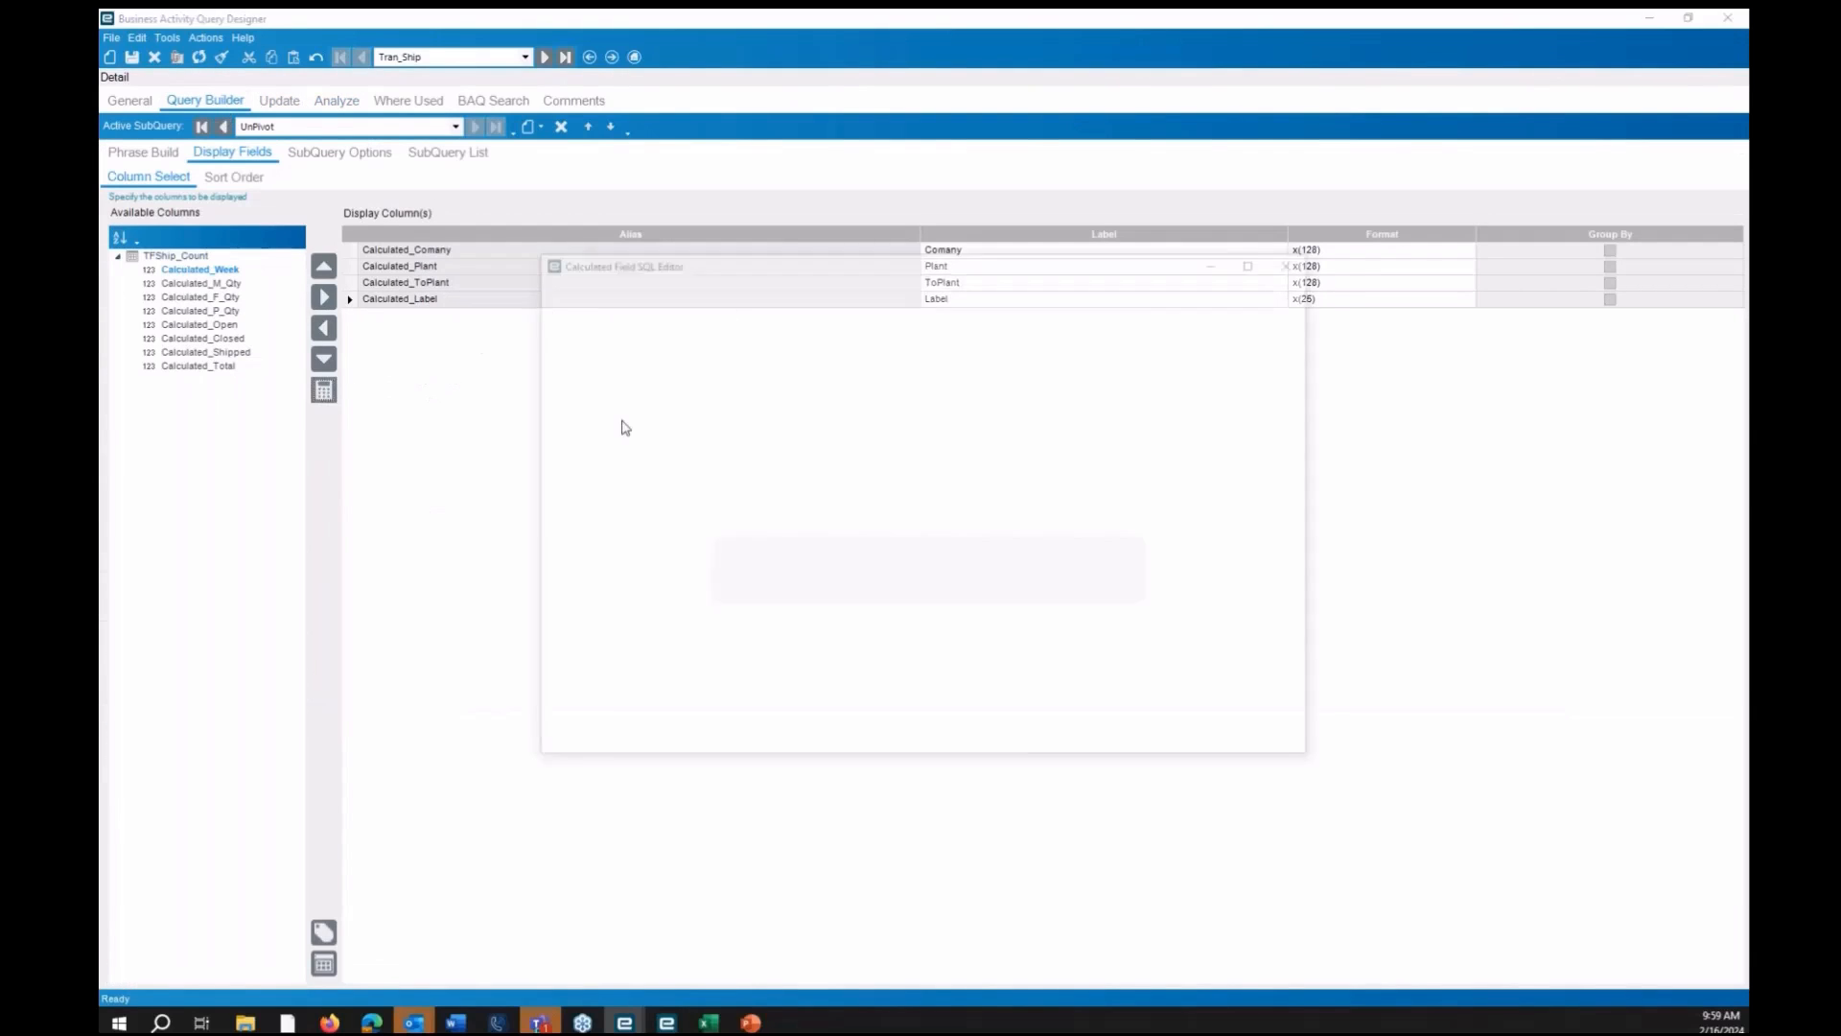
click(546, 304)
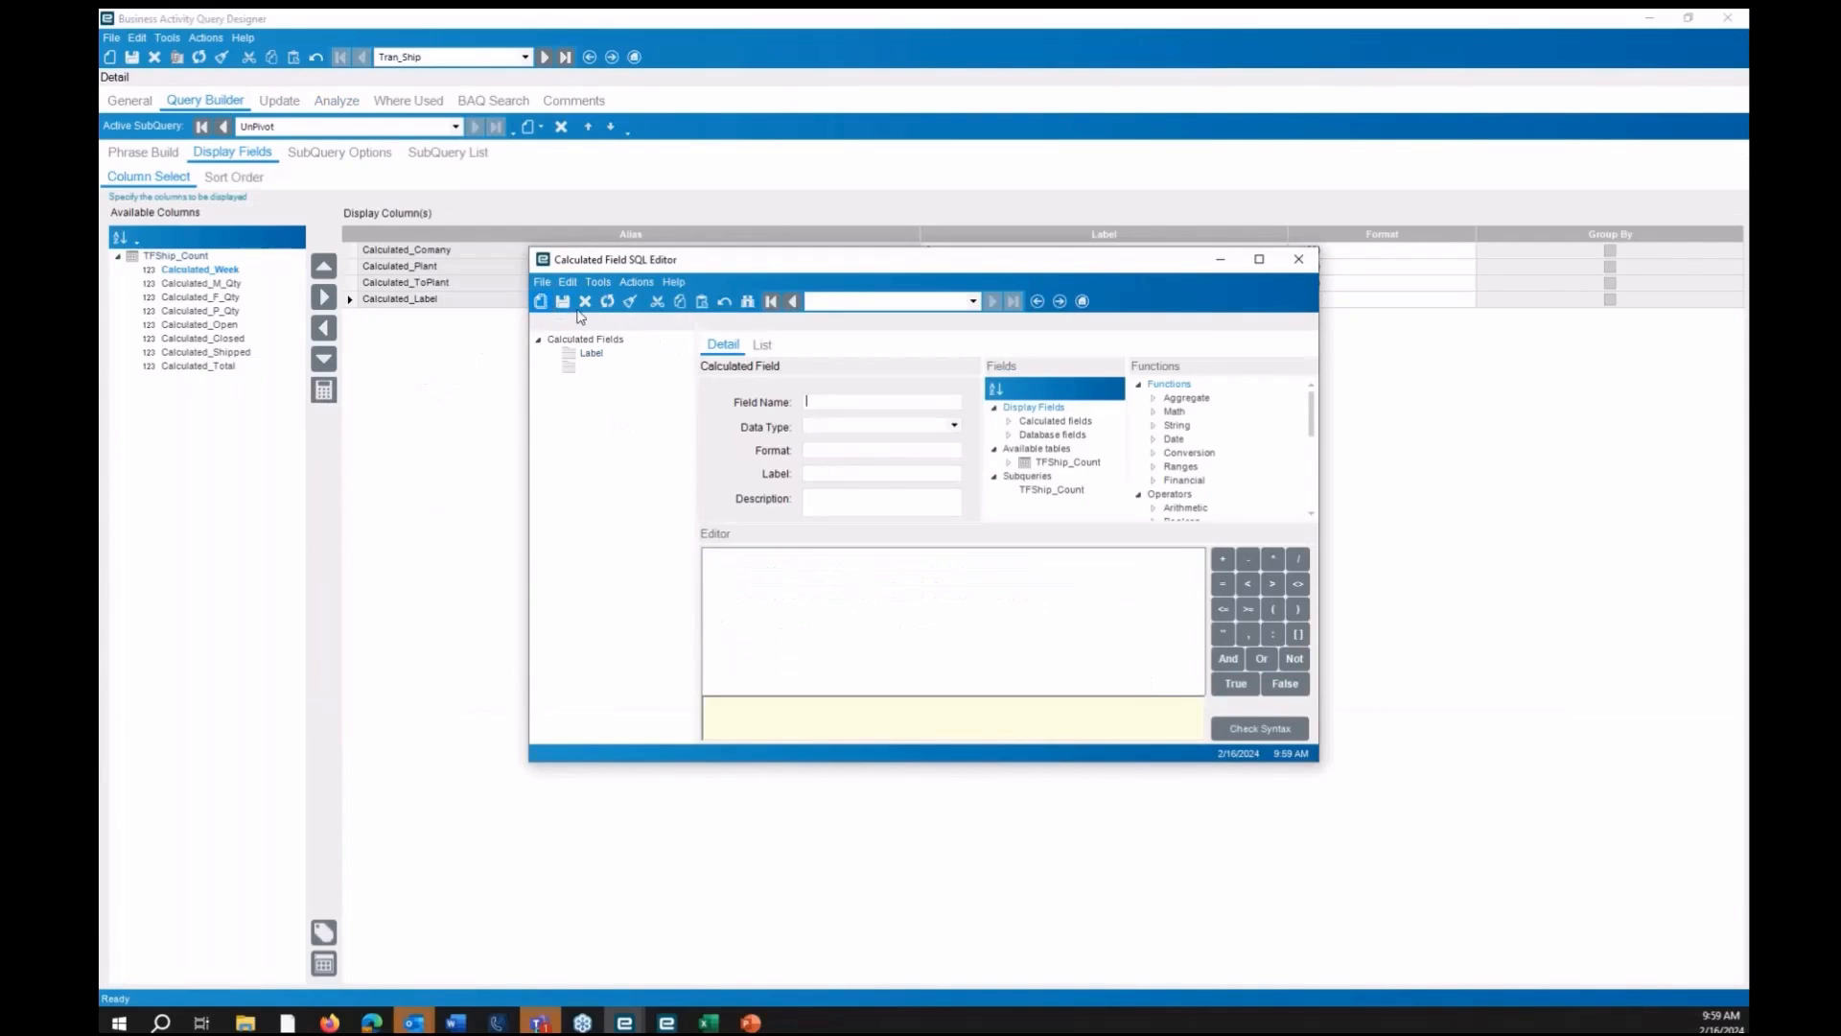
text(Value)
key(Tab)
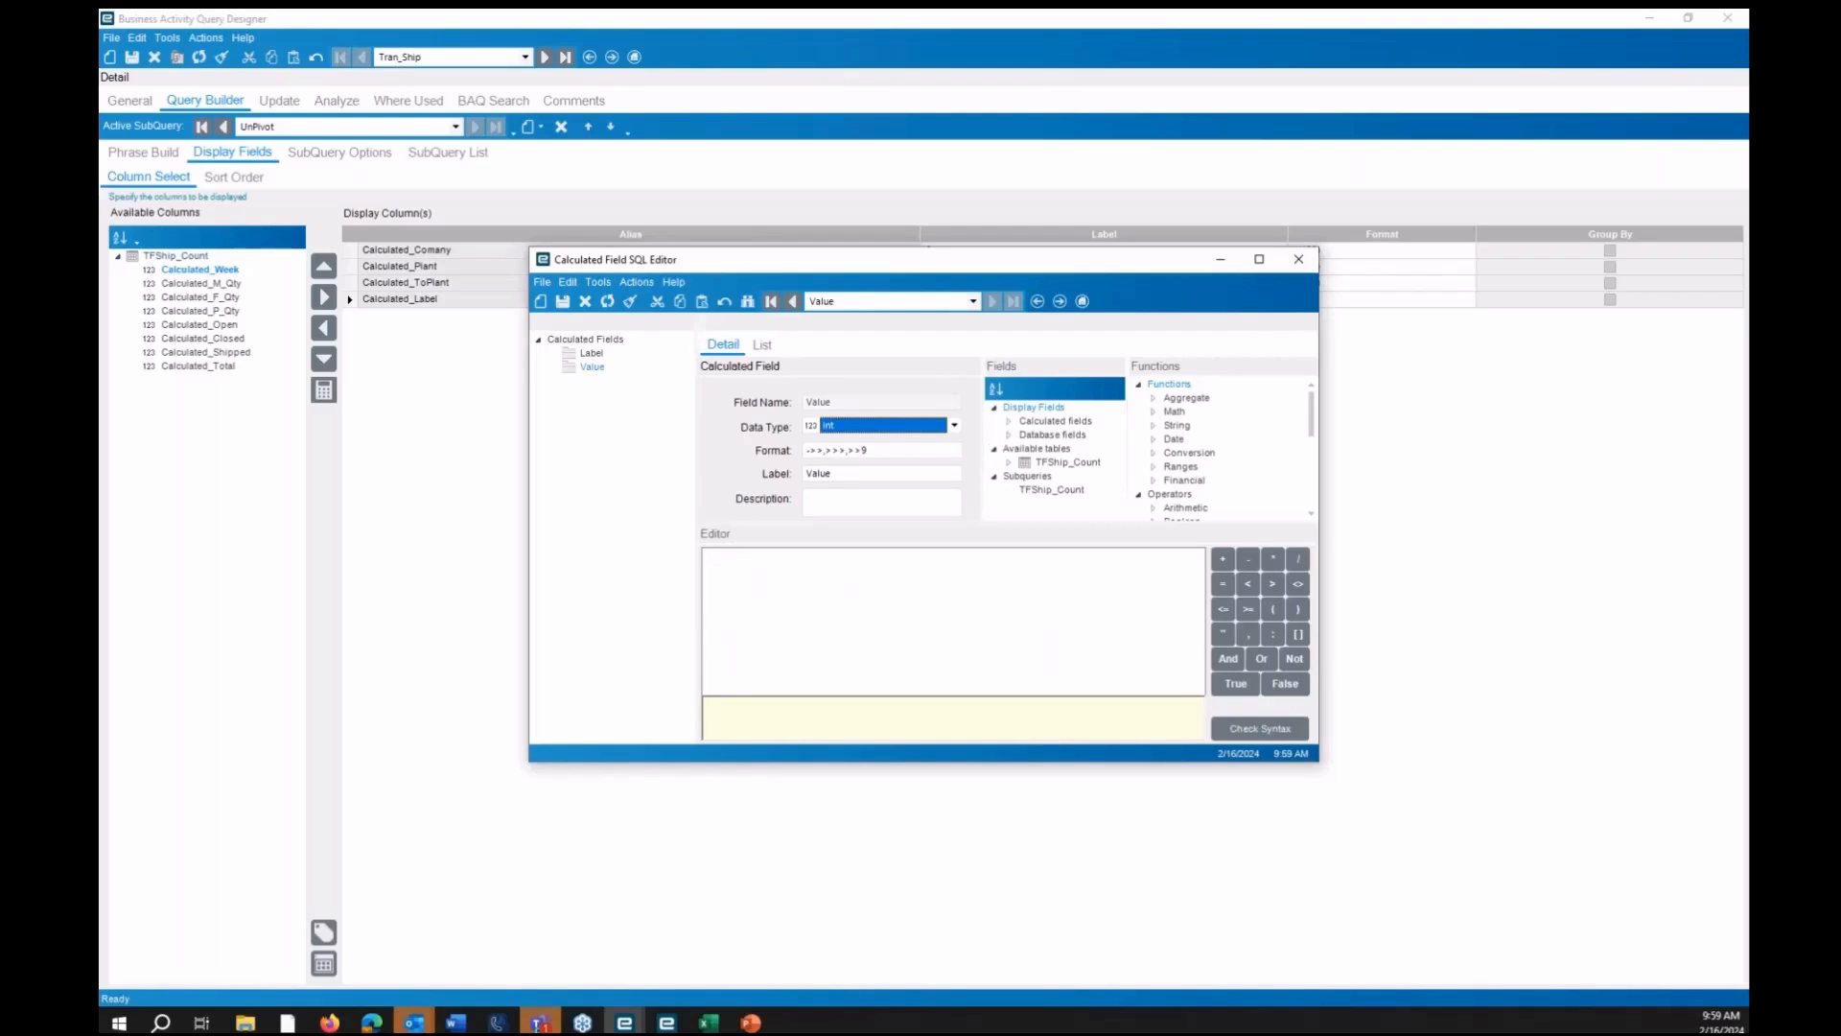
Start Value's expression as a case containing the branch "when grouping() <> 1 then" and a closing end, and copy that branch
click(912, 563)
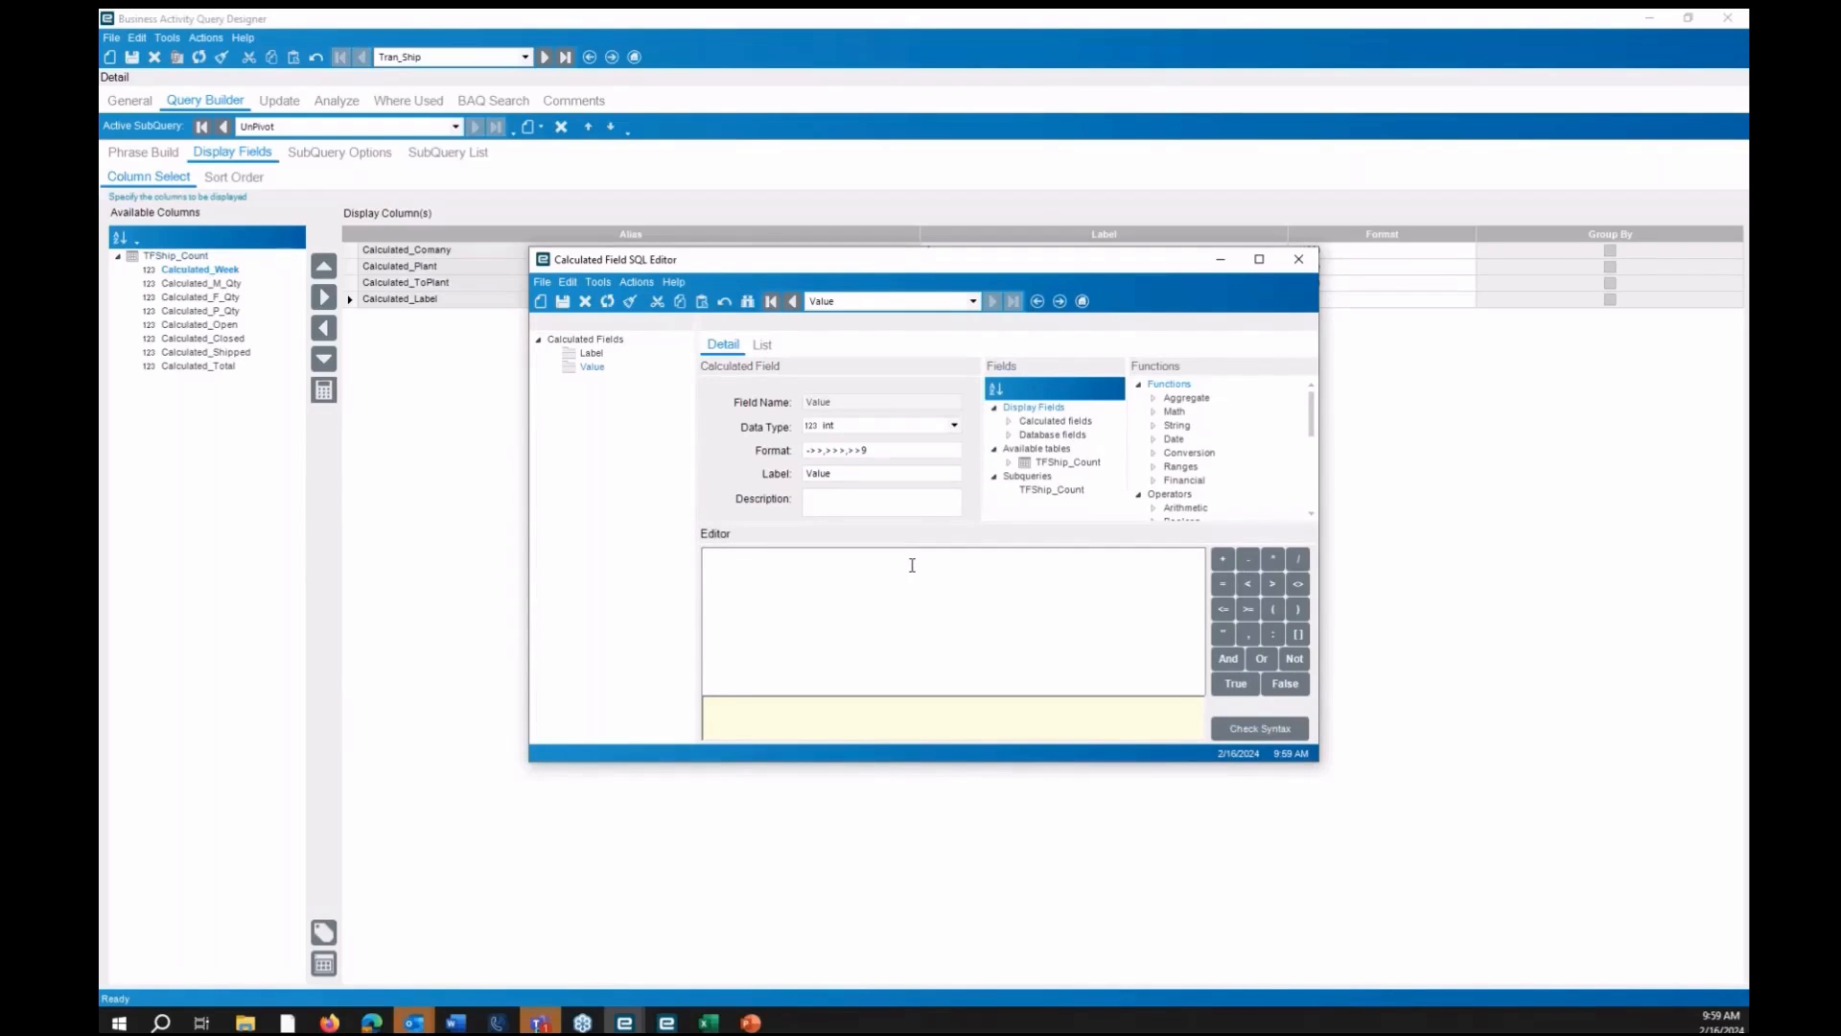
text(Case)
key(Return)
text(when grouping() <> 1 then)
key(BackSpace)
key(BackSpace)
text(end)
drag(899, 567, 877, 559)
key(ctrl+c)
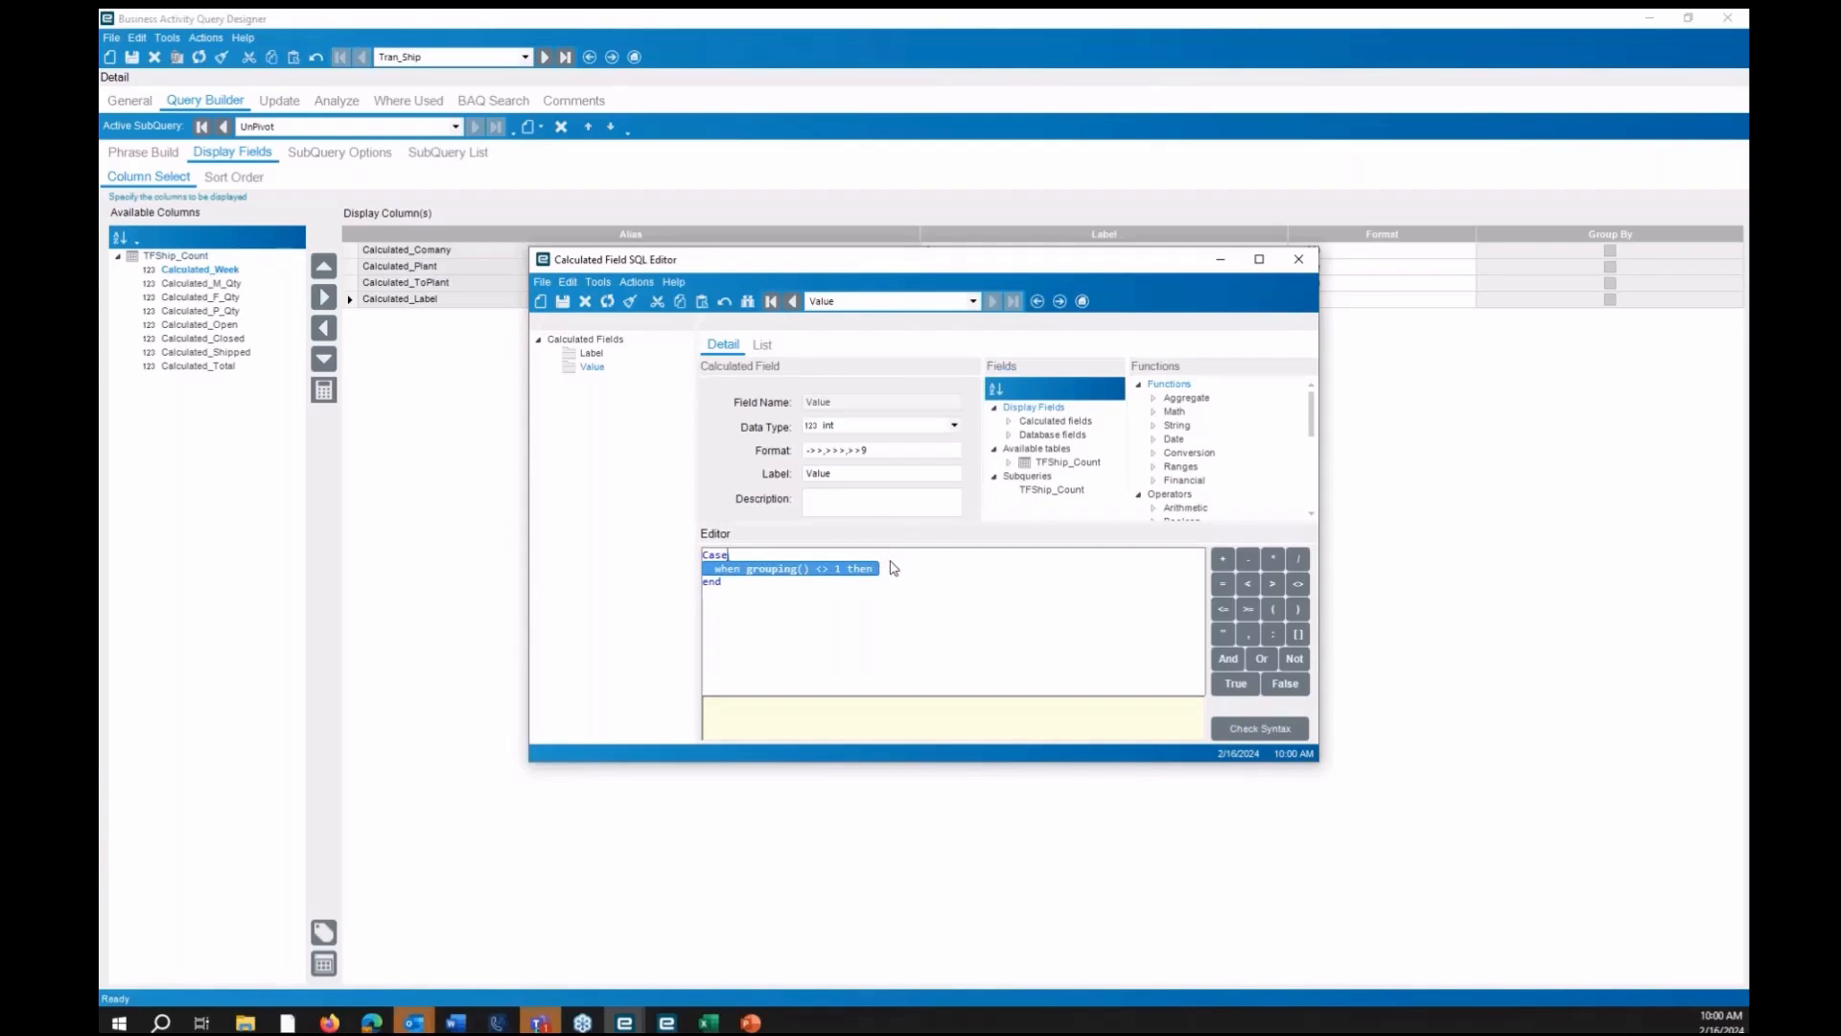
Use TFShip_Count.Calculated_M_Qty as both the grouping argument and the returned value of Value's first branch, and check the syntax
click(804, 568)
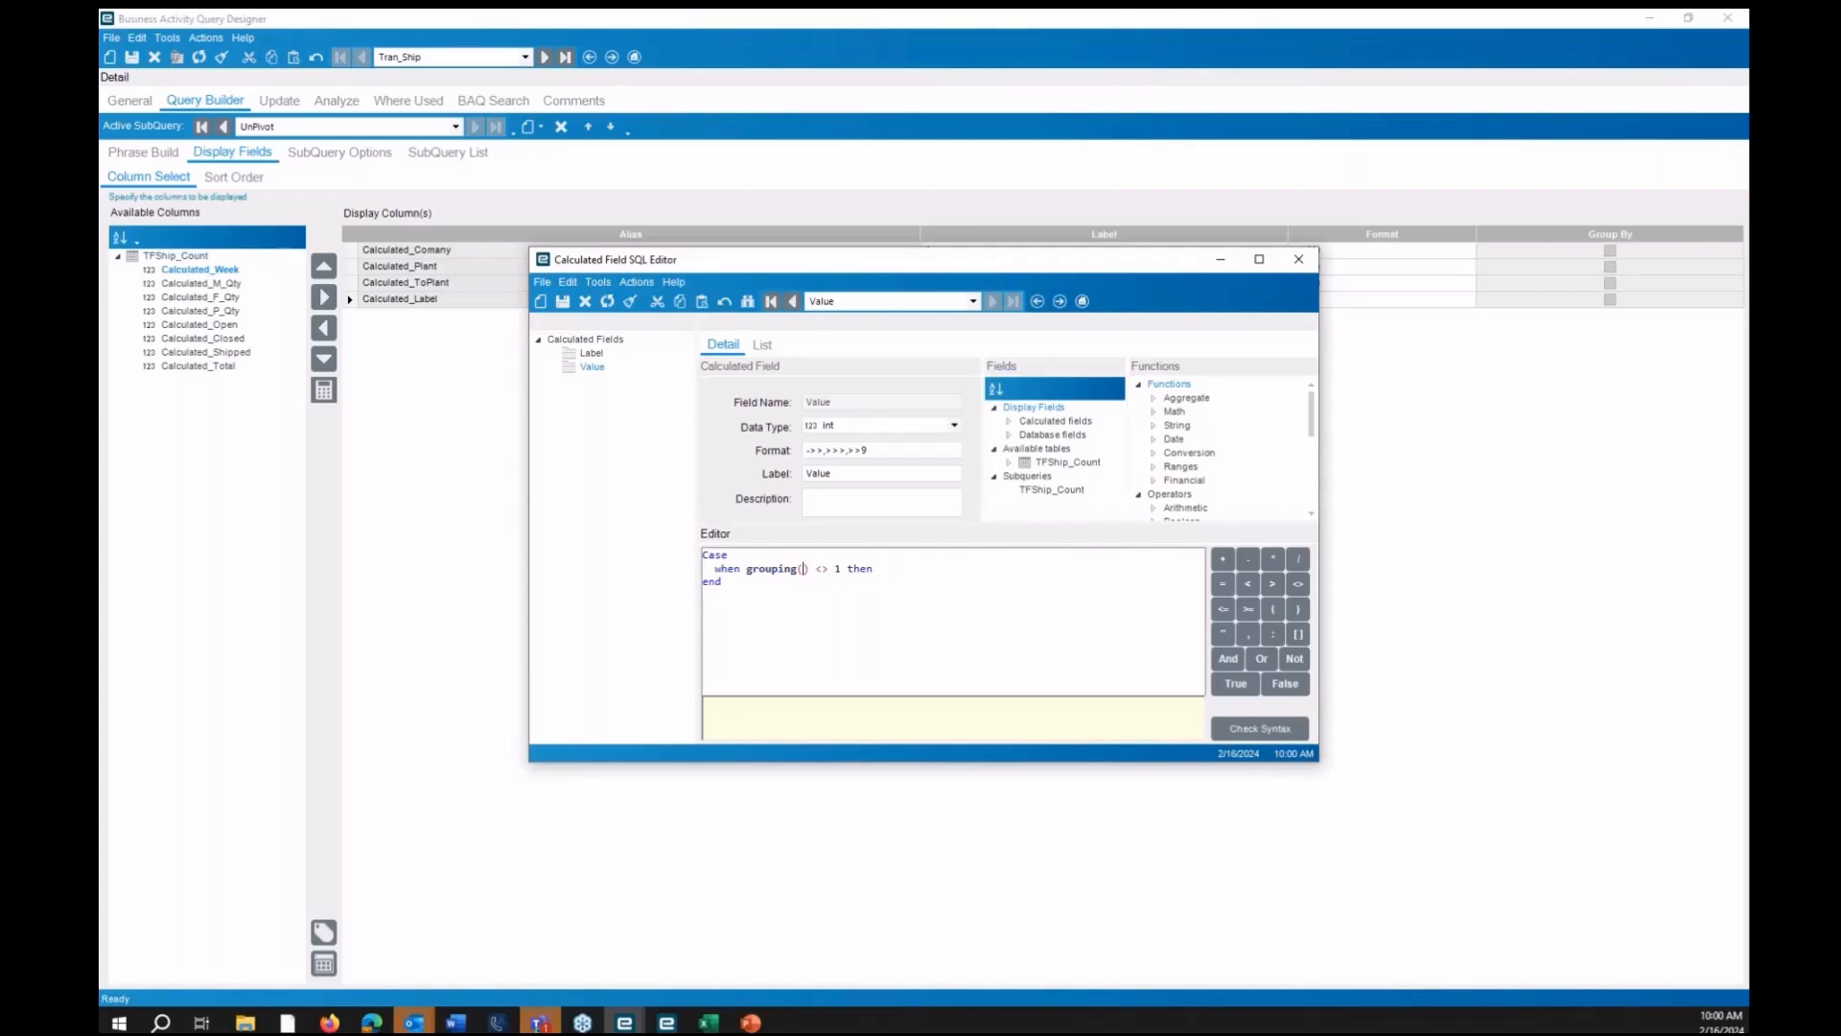
click(1011, 435)
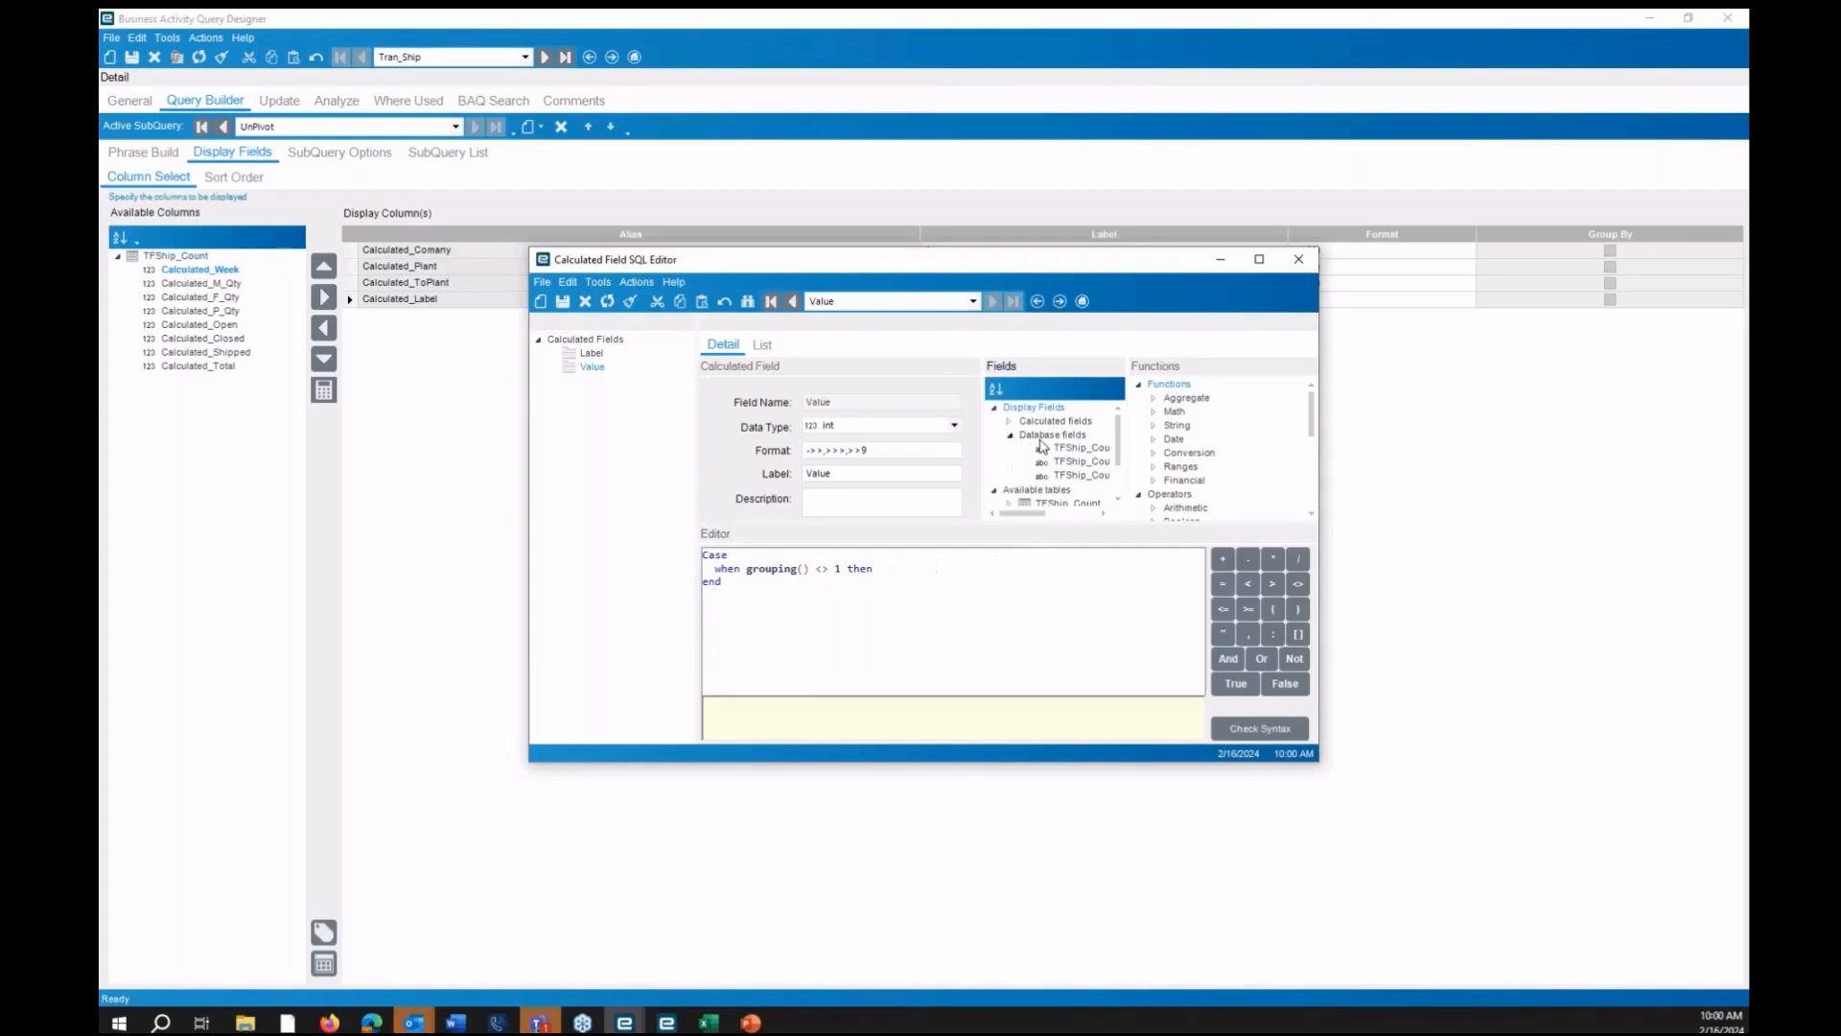
click(1012, 435)
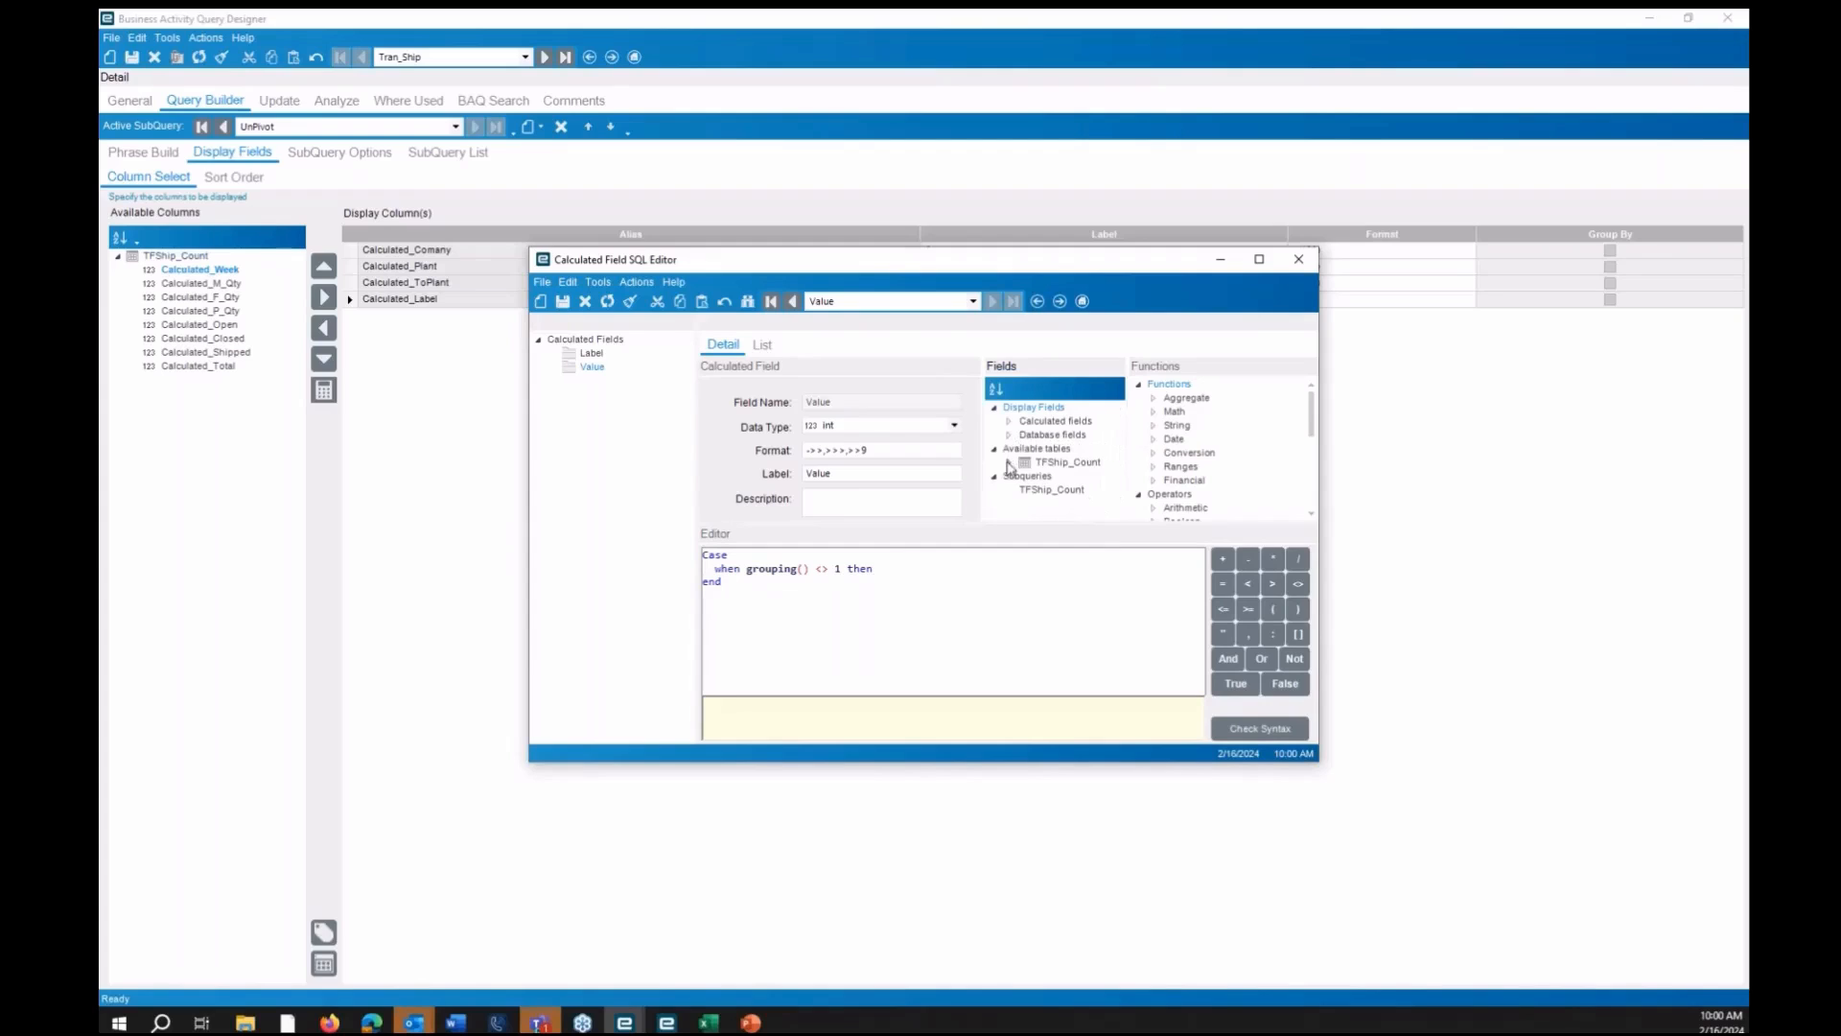
click(1010, 462)
drag(1319, 761, 1646, 951)
drag(1256, 259, 971, 147)
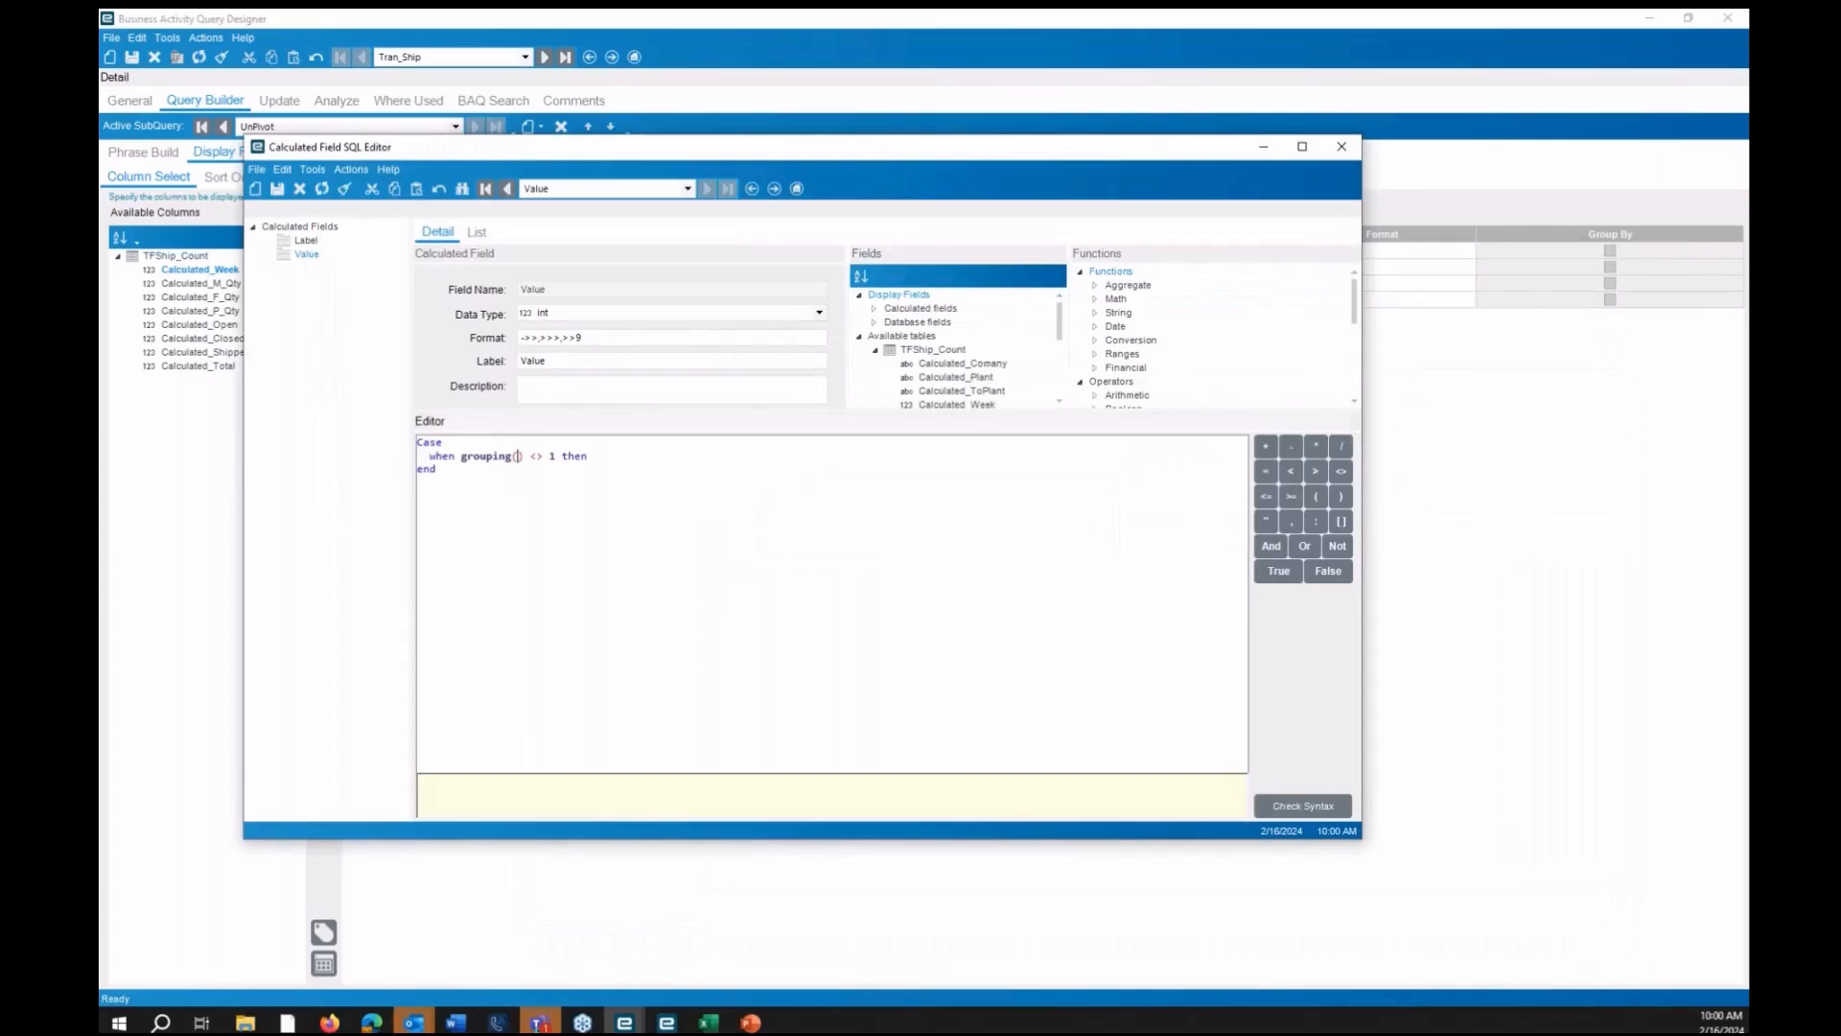
scroll(1060, 403, down, 3)
double_click(959, 308)
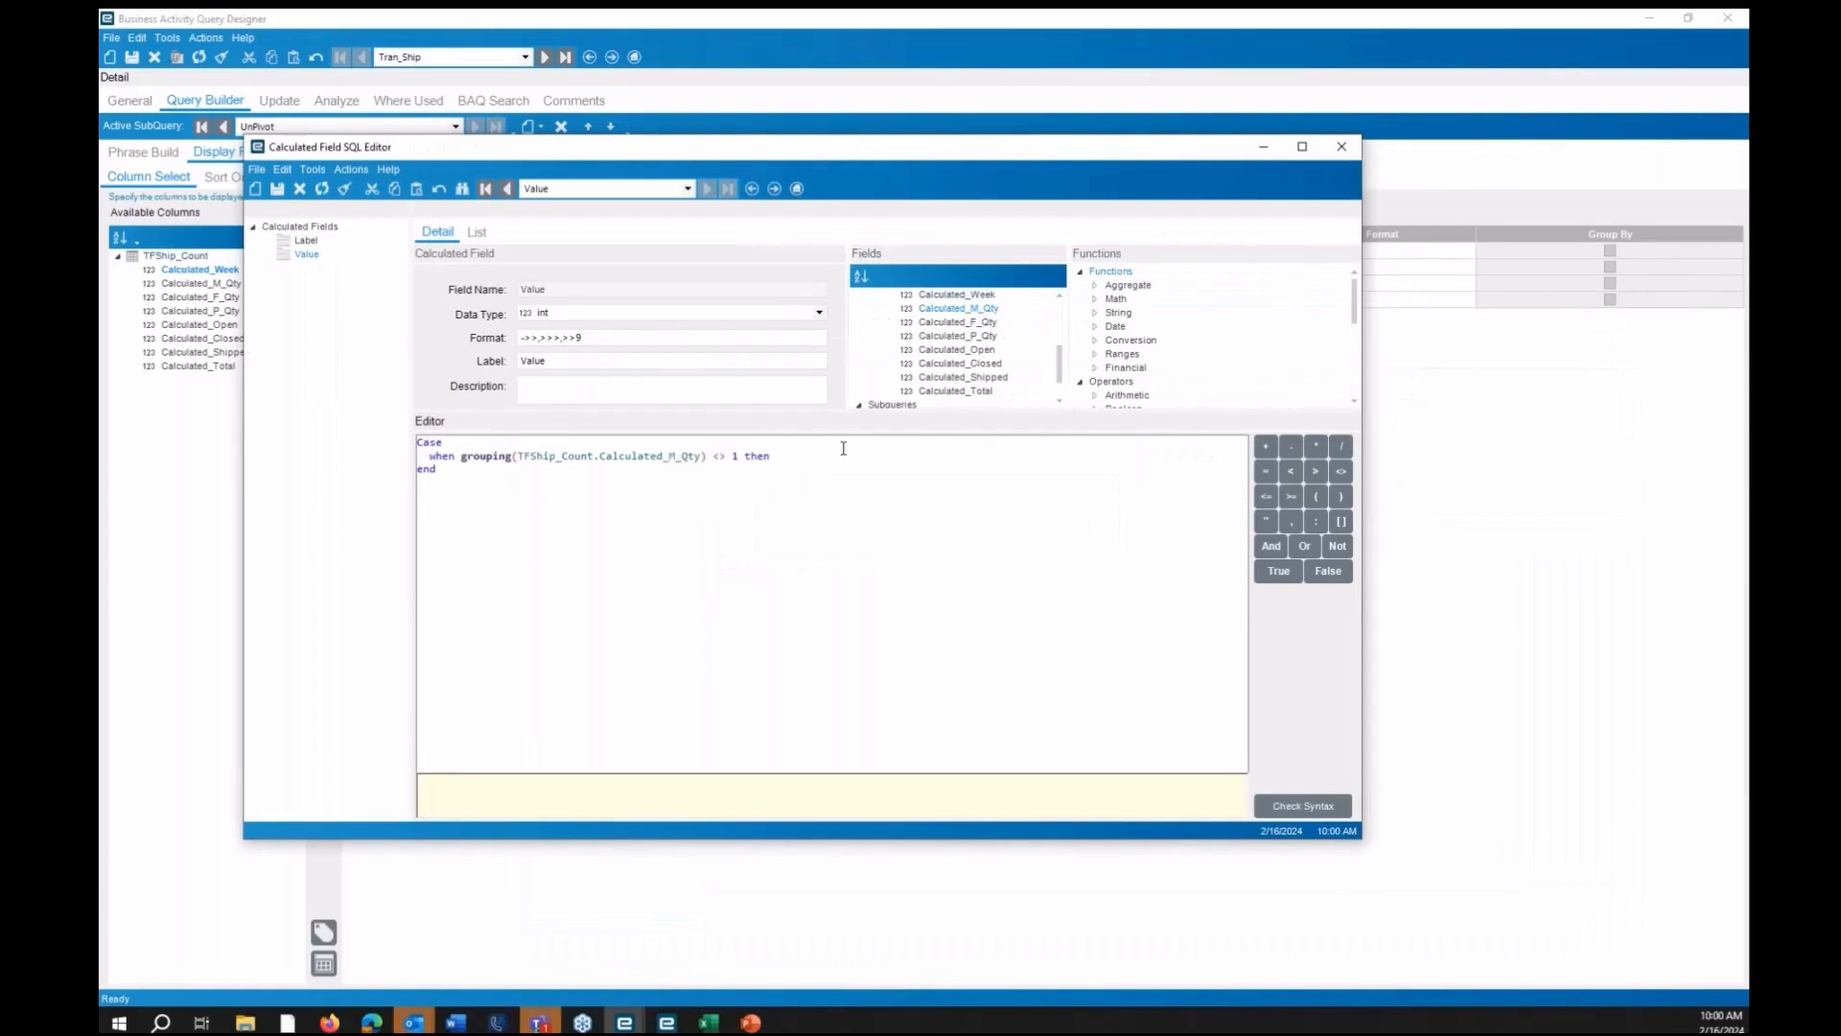
double_click(993, 311)
click(1303, 805)
click(952, 577)
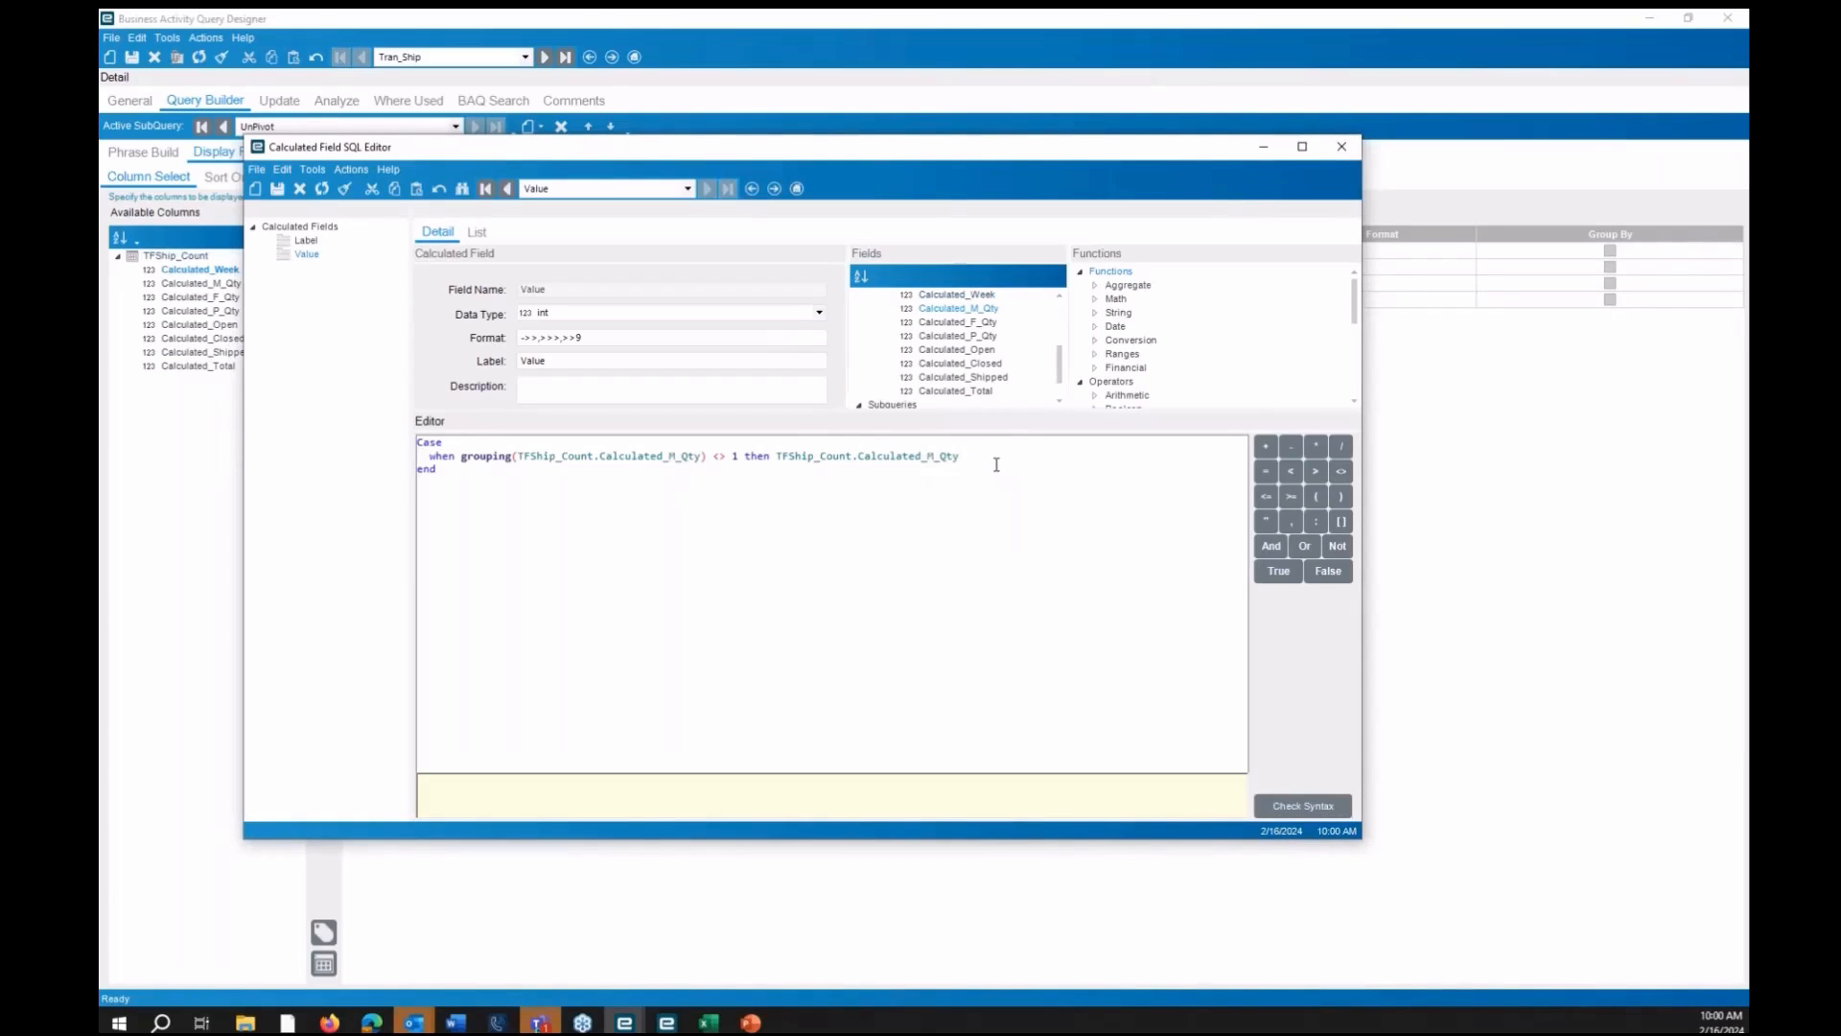
Paste six copies of the blank "when grouping() <> 1 then" branch below Value's M_Qty branch
key(ctrl+v)
key(ctrl+v)
key(ctrl+v)
key(ctrl+v)
key(ctrl+v)
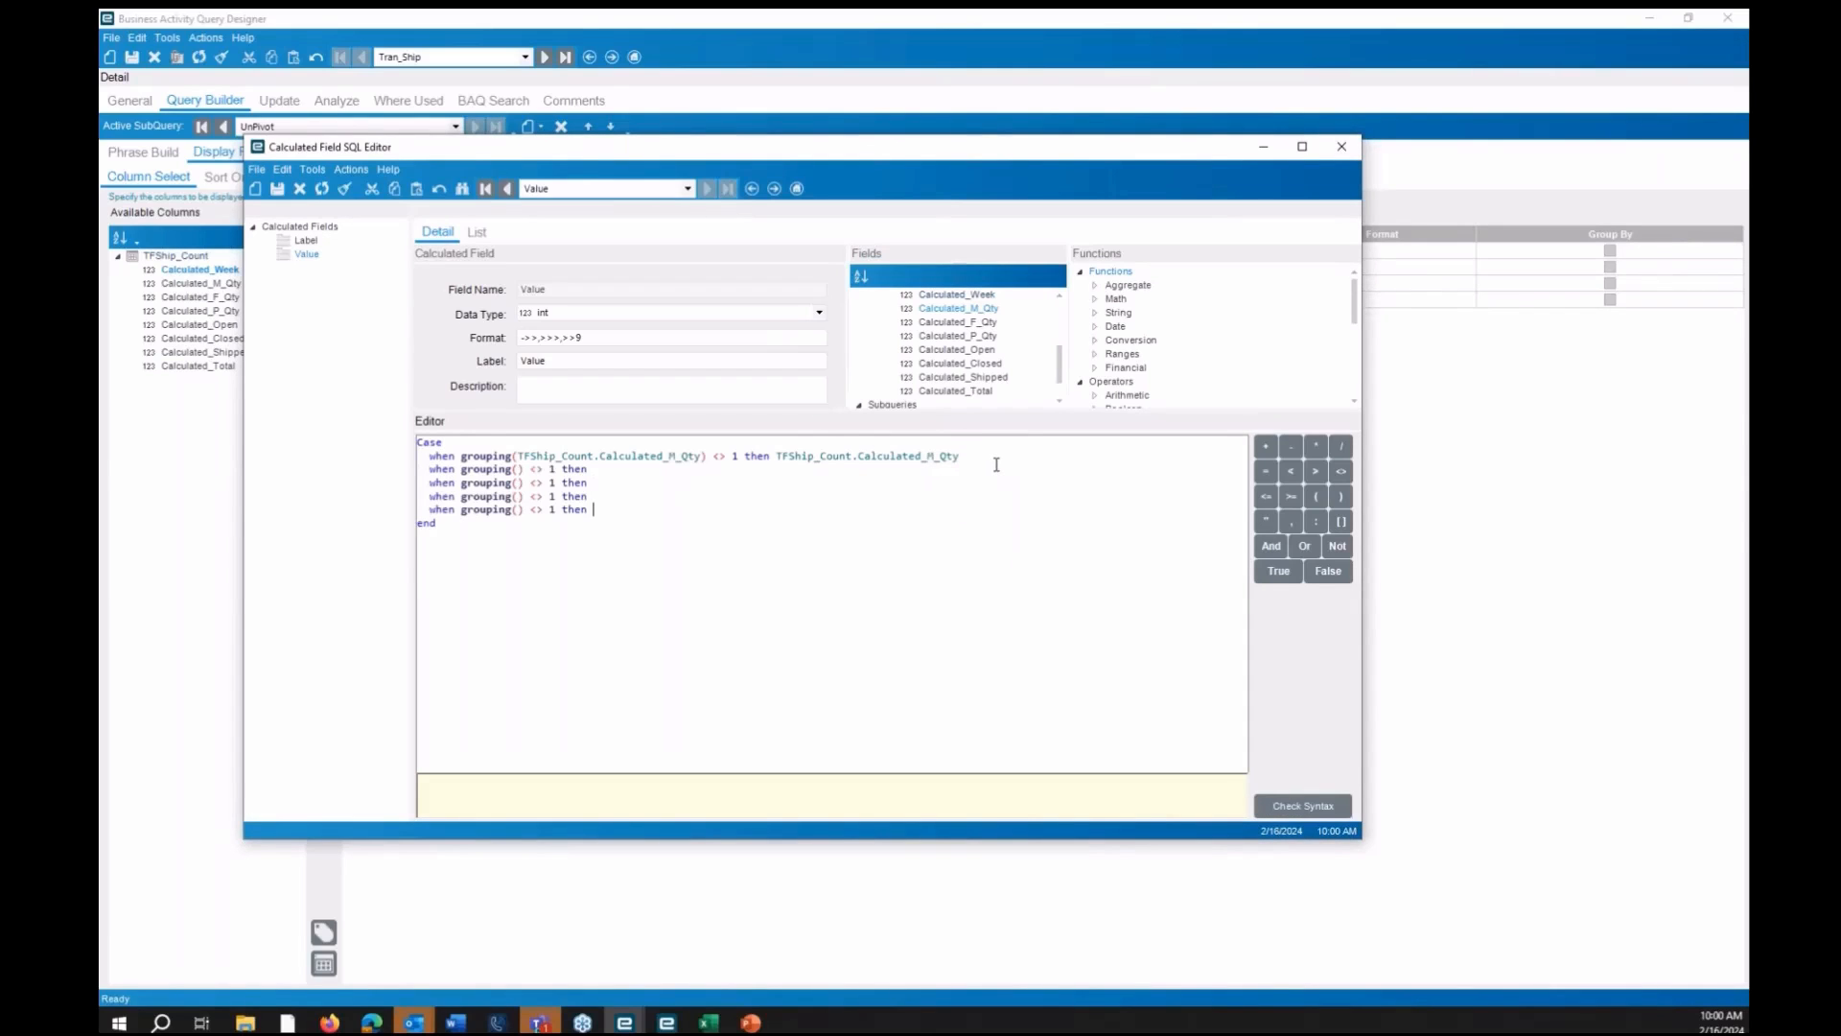
key(ctrl+v)
Fill Value's second and third branches with Calculated_F_Qty and Calculated_P_Qty, each as grouping argument and returned value
double_click(957, 321)
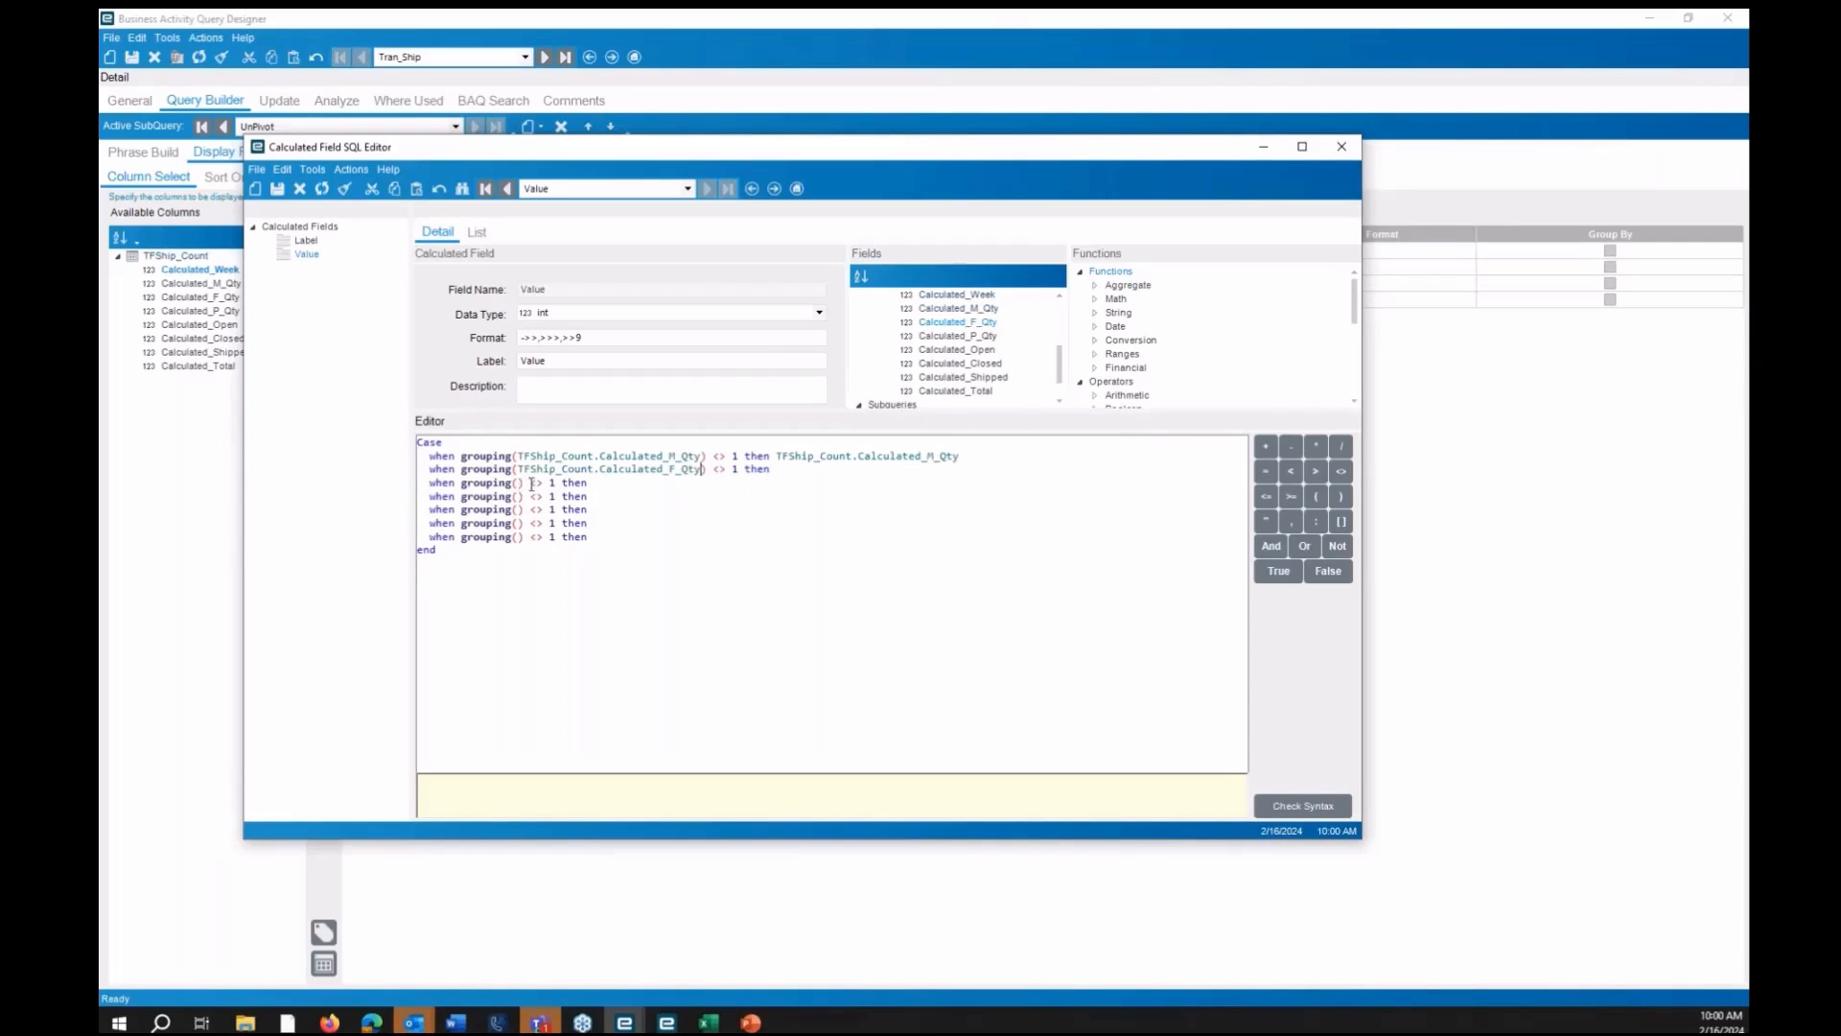
click(775, 472)
double_click(957, 322)
click(518, 484)
double_click(957, 336)
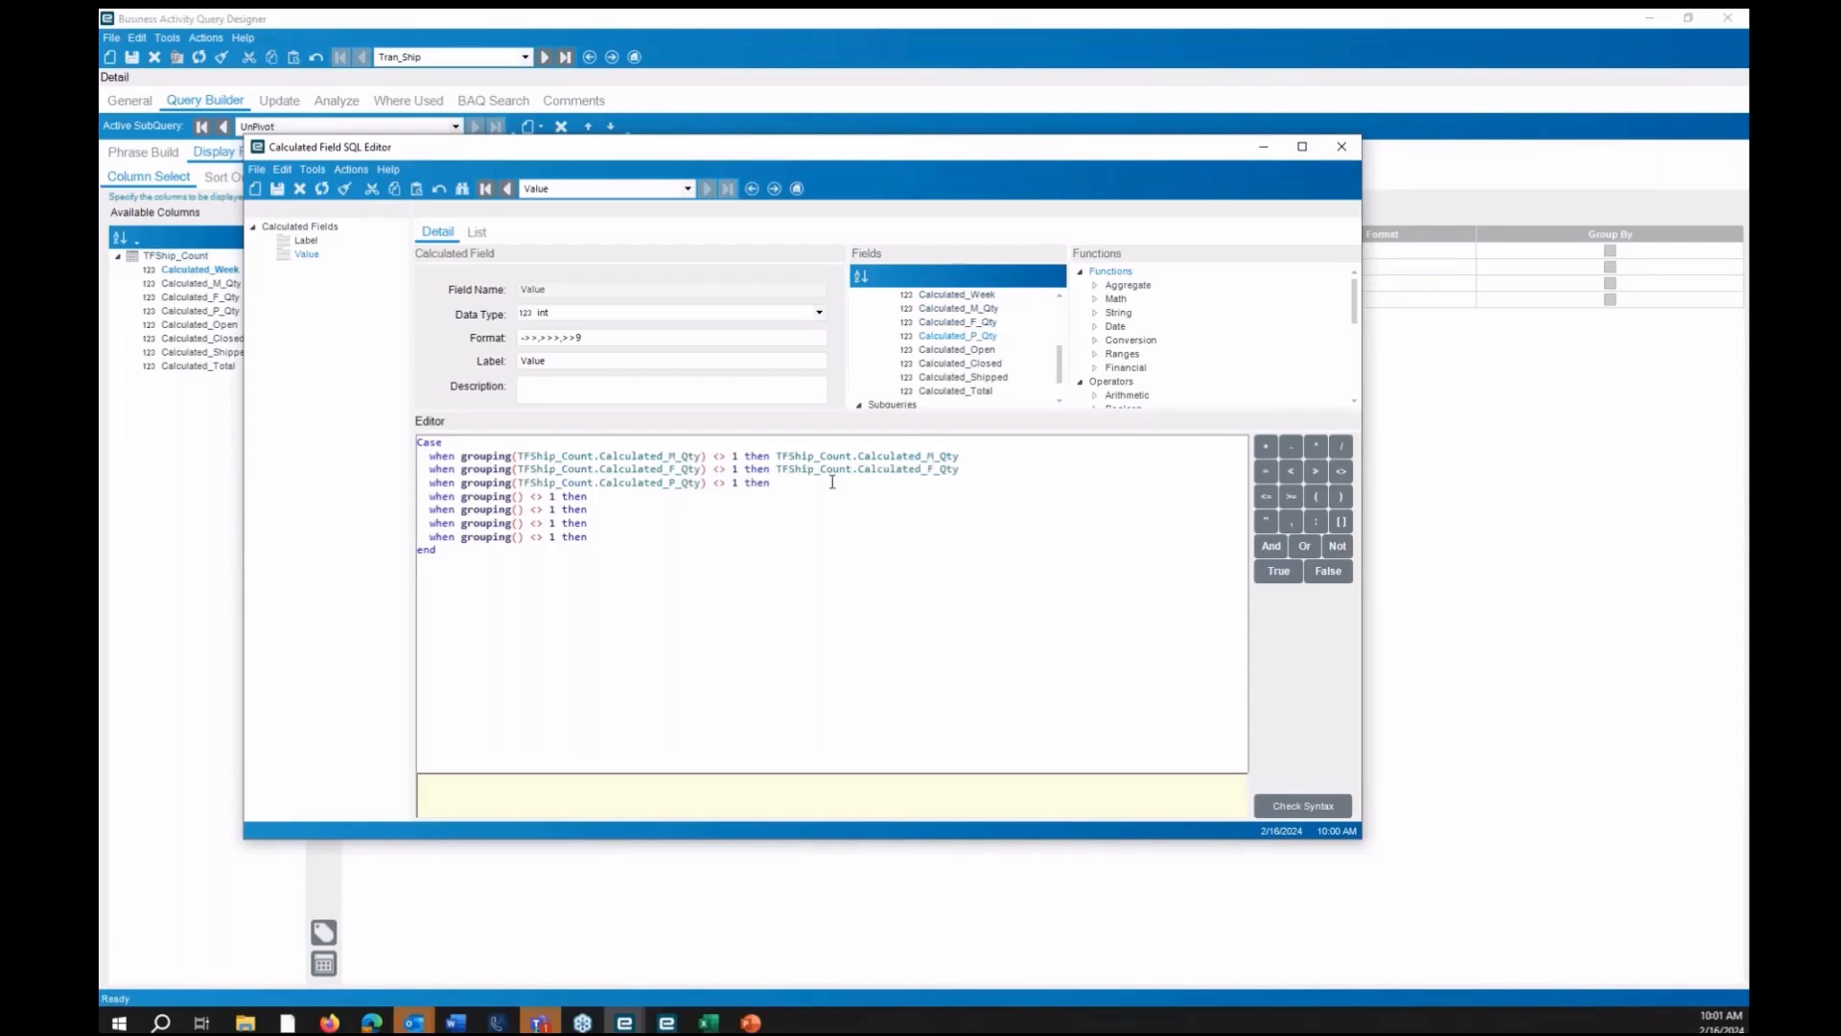
click(833, 482)
double_click(978, 337)
Fill the next two Value branches with Calculated_Open and Calculated_Closed, each as grouping argument and returned value
click(519, 497)
double_click(967, 350)
click(824, 497)
double_click(959, 350)
click(519, 510)
double_click(959, 363)
click(800, 509)
double_click(958, 363)
Fill Value's last two branches with Calculated_Shipped and Calculated_Total as grouping argument and returned value, and check the syntax
double_click(988, 381)
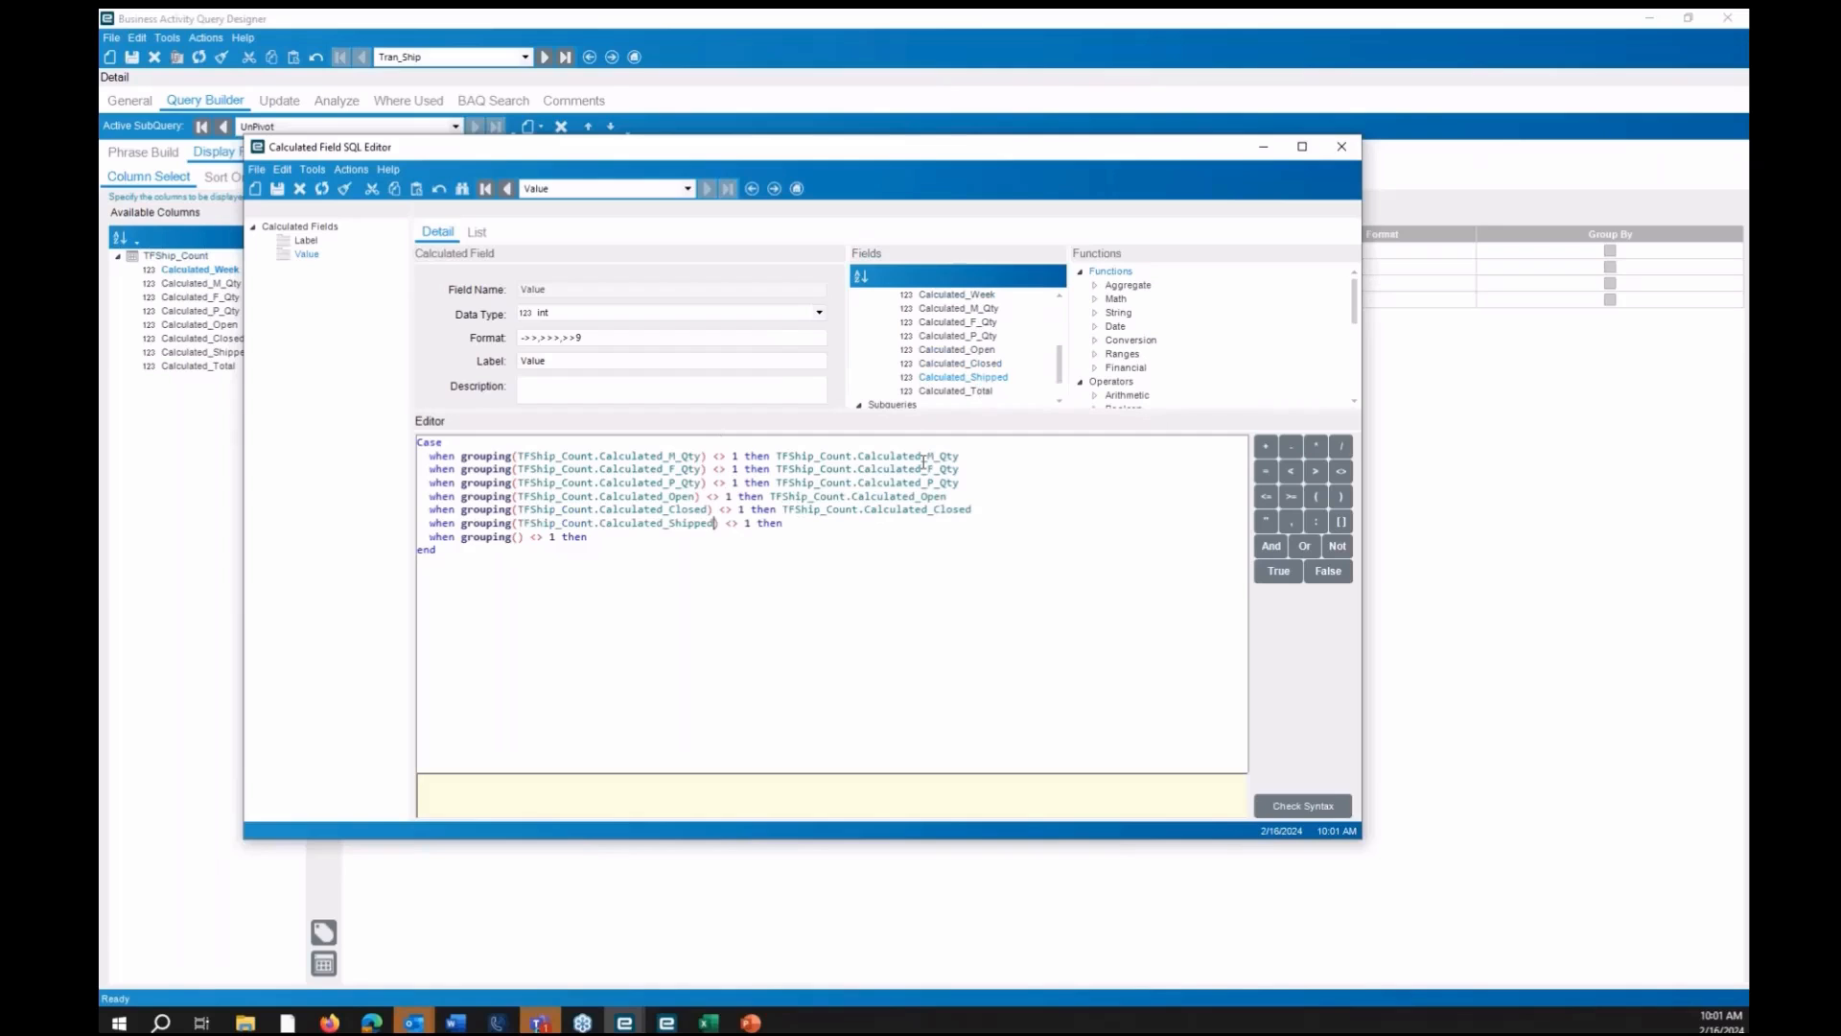
click(861, 523)
double_click(959, 377)
double_click(956, 391)
click(623, 537)
double_click(956, 391)
click(1294, 805)
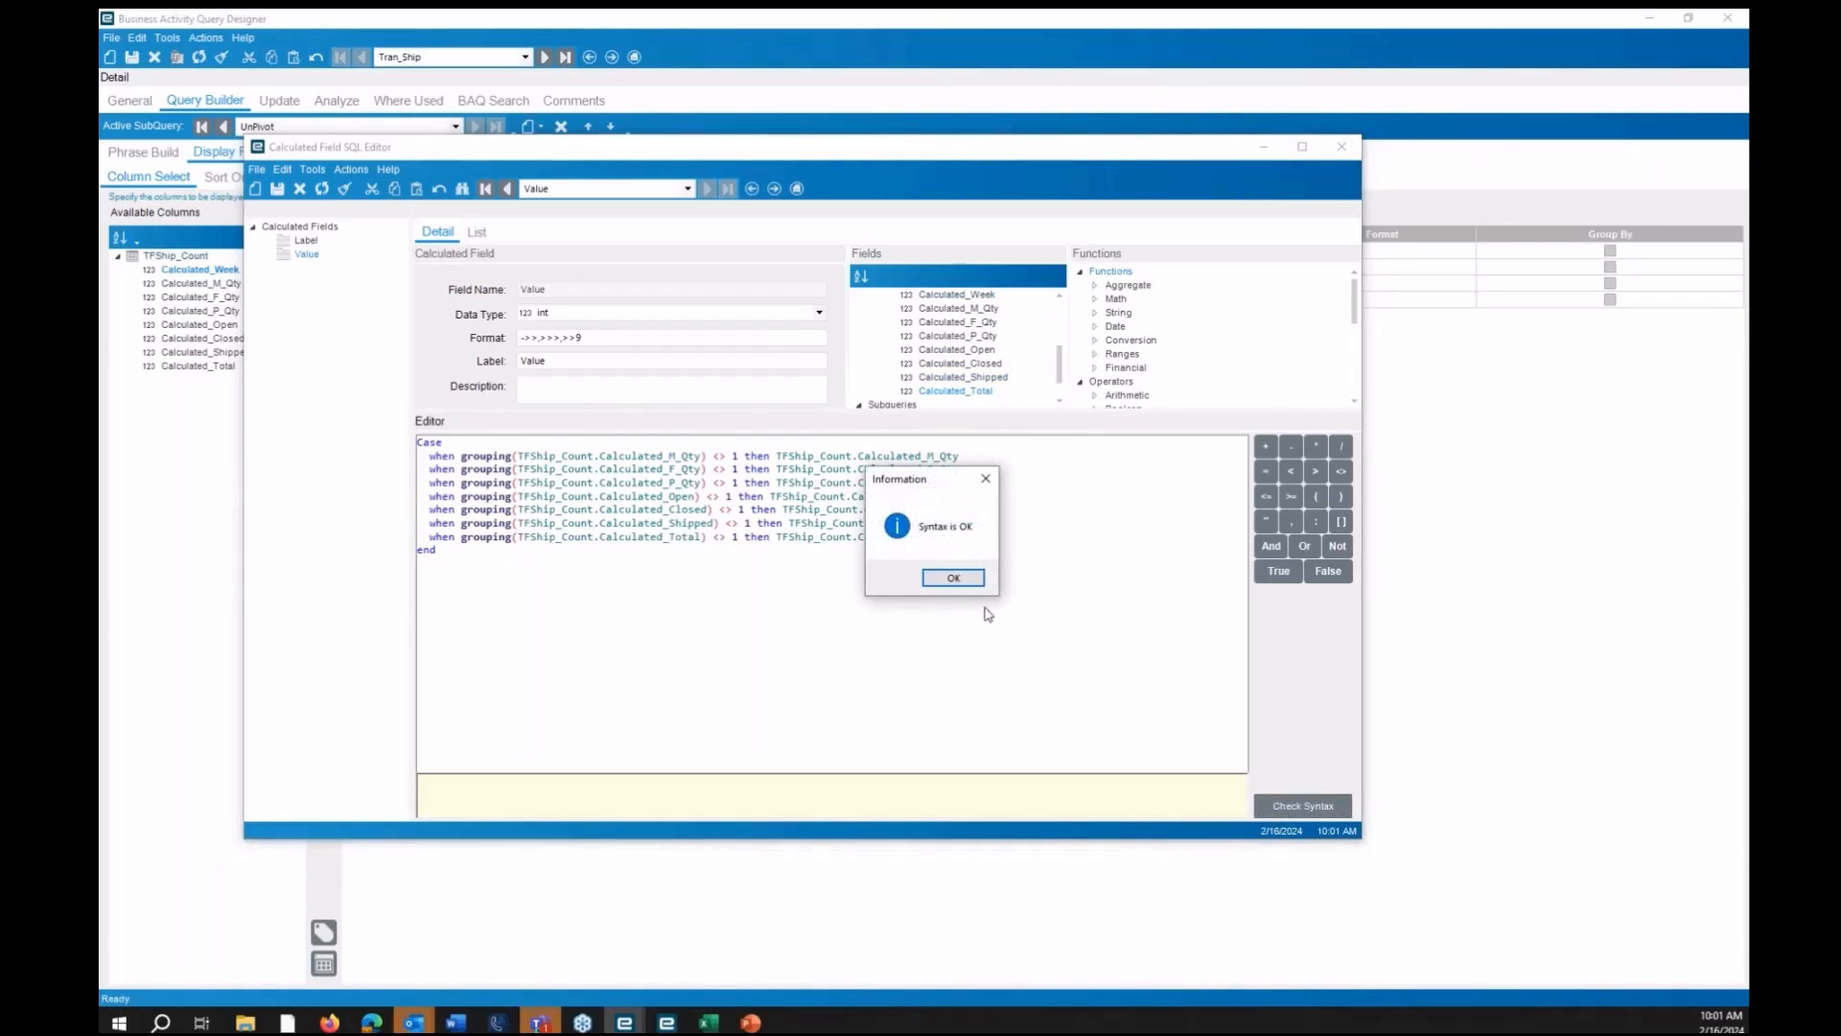
Close the calculated field editor and test the query to view the Label and Value results
click(955, 579)
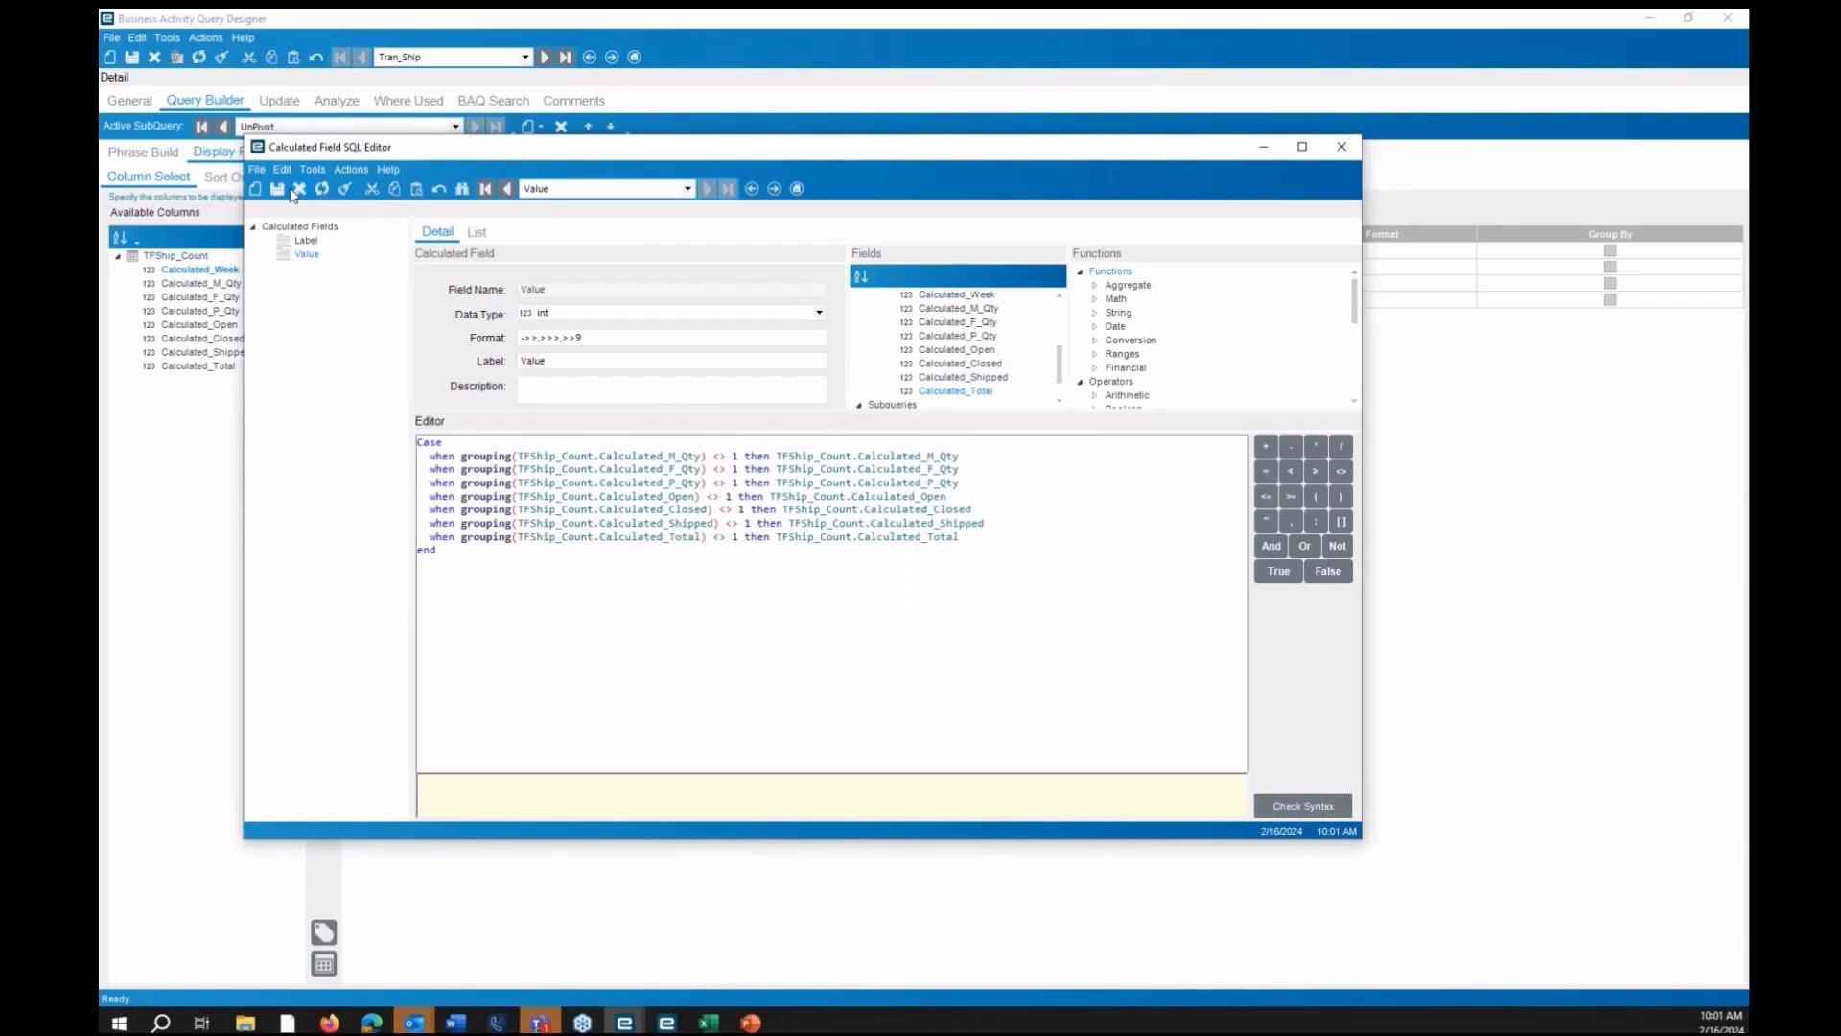
click(1342, 145)
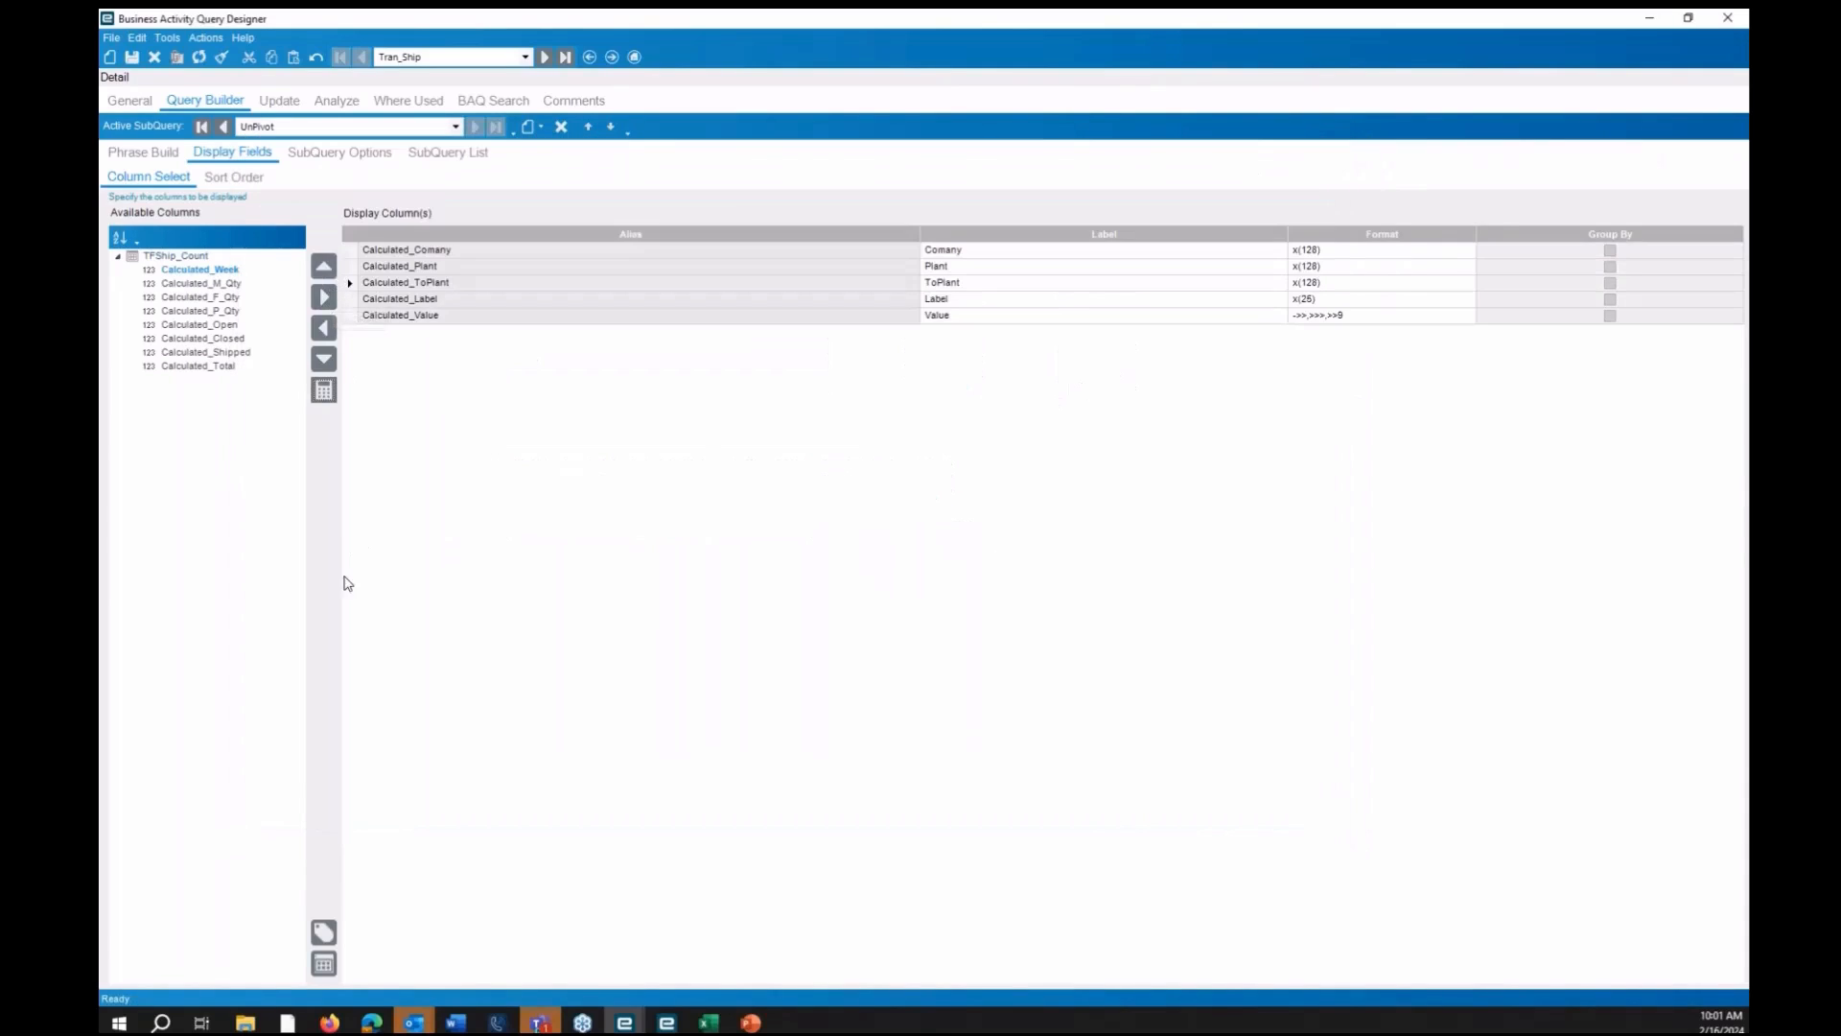
click(336, 101)
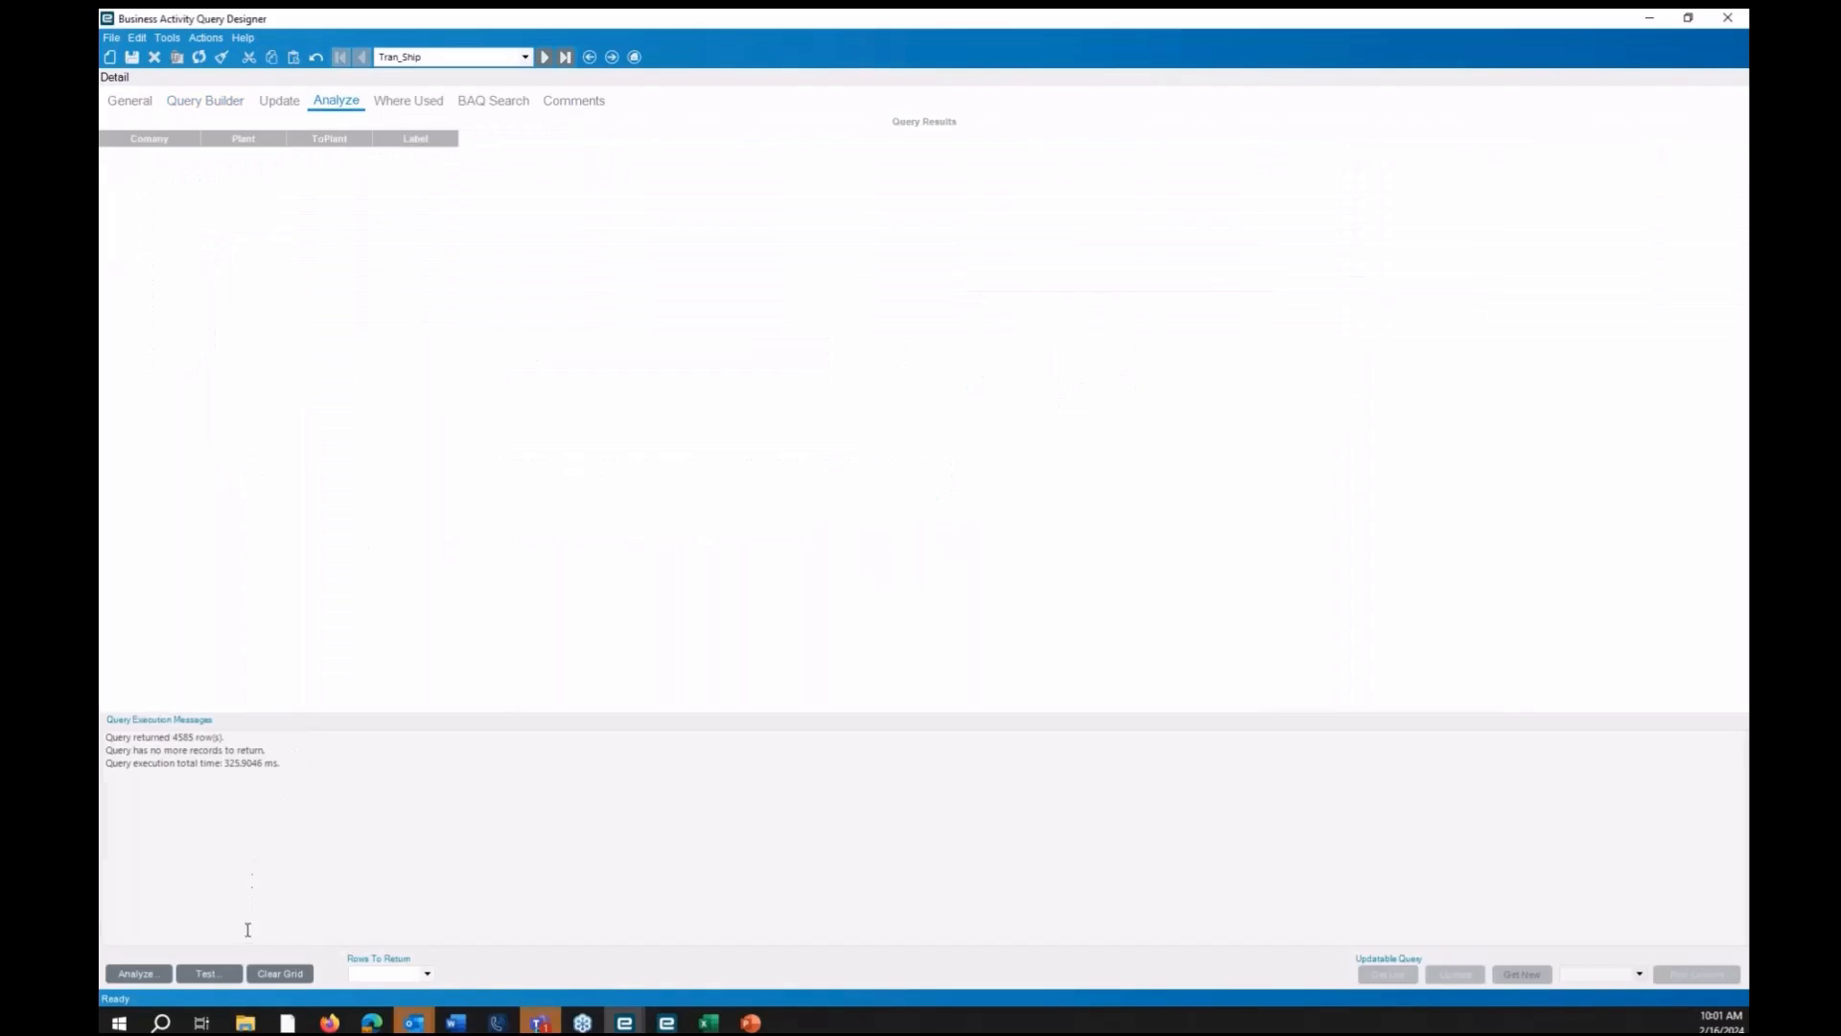
click(204, 970)
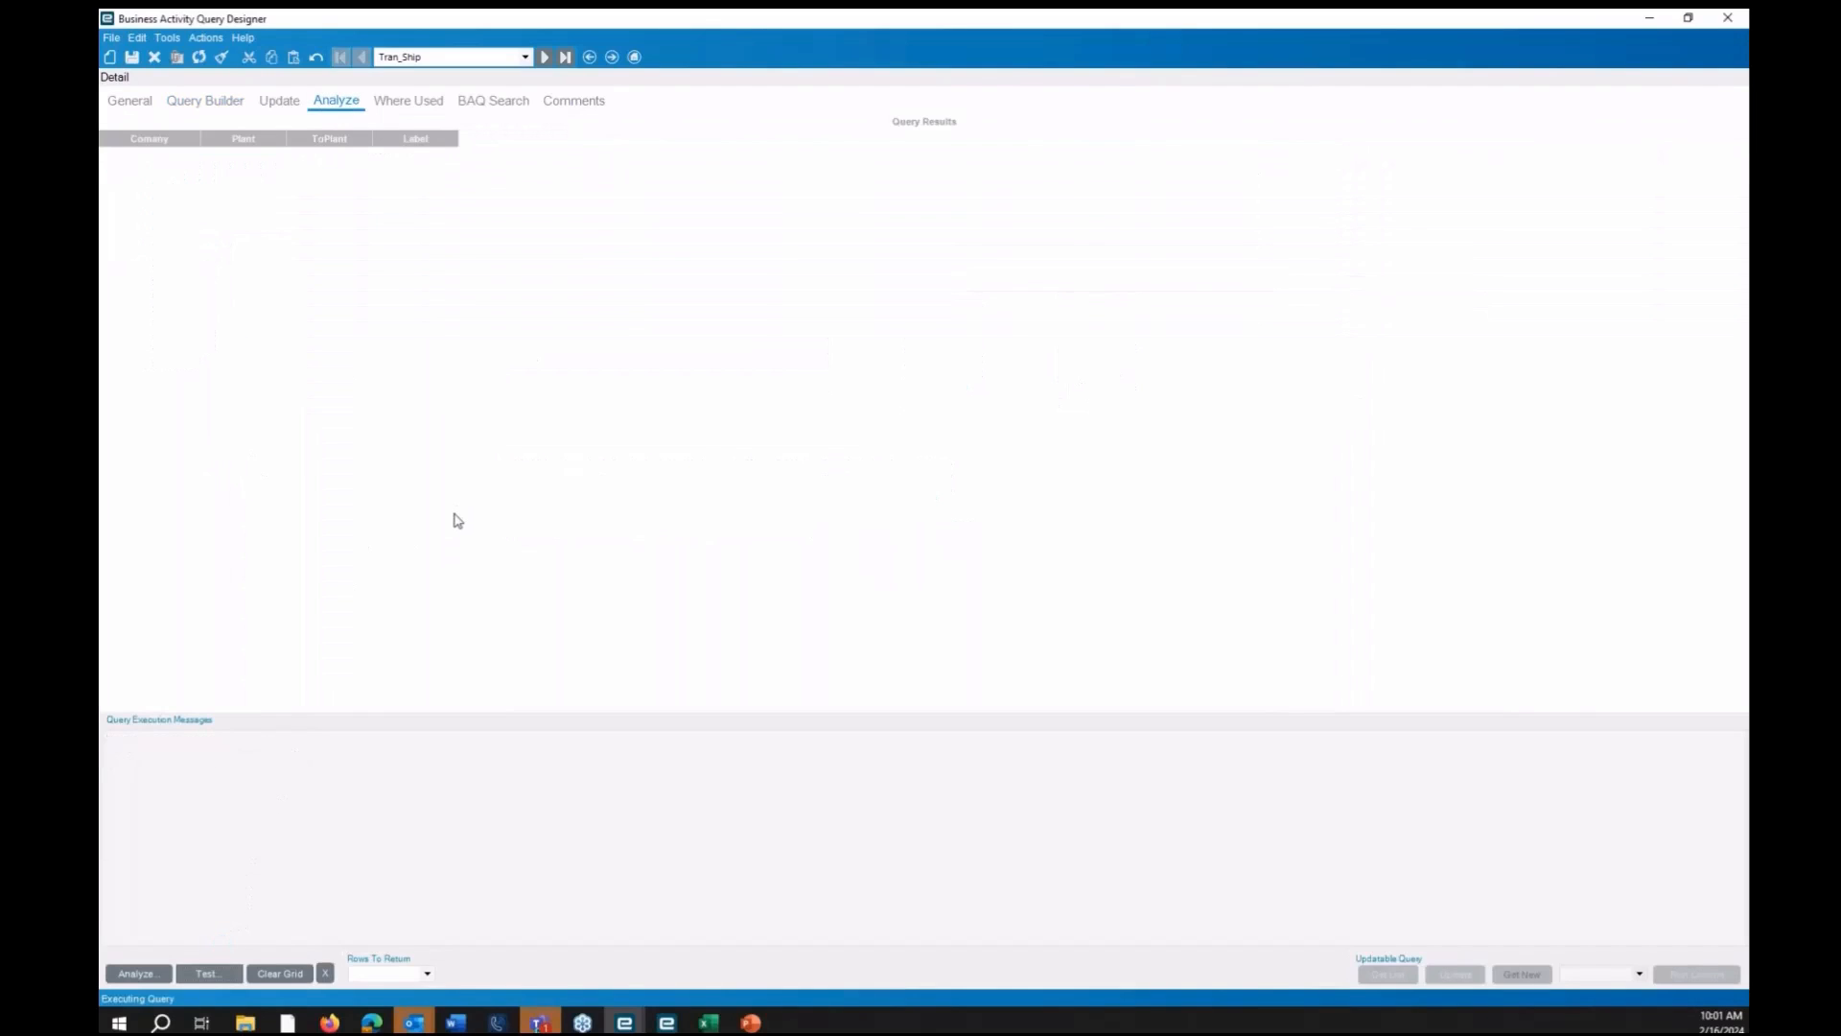
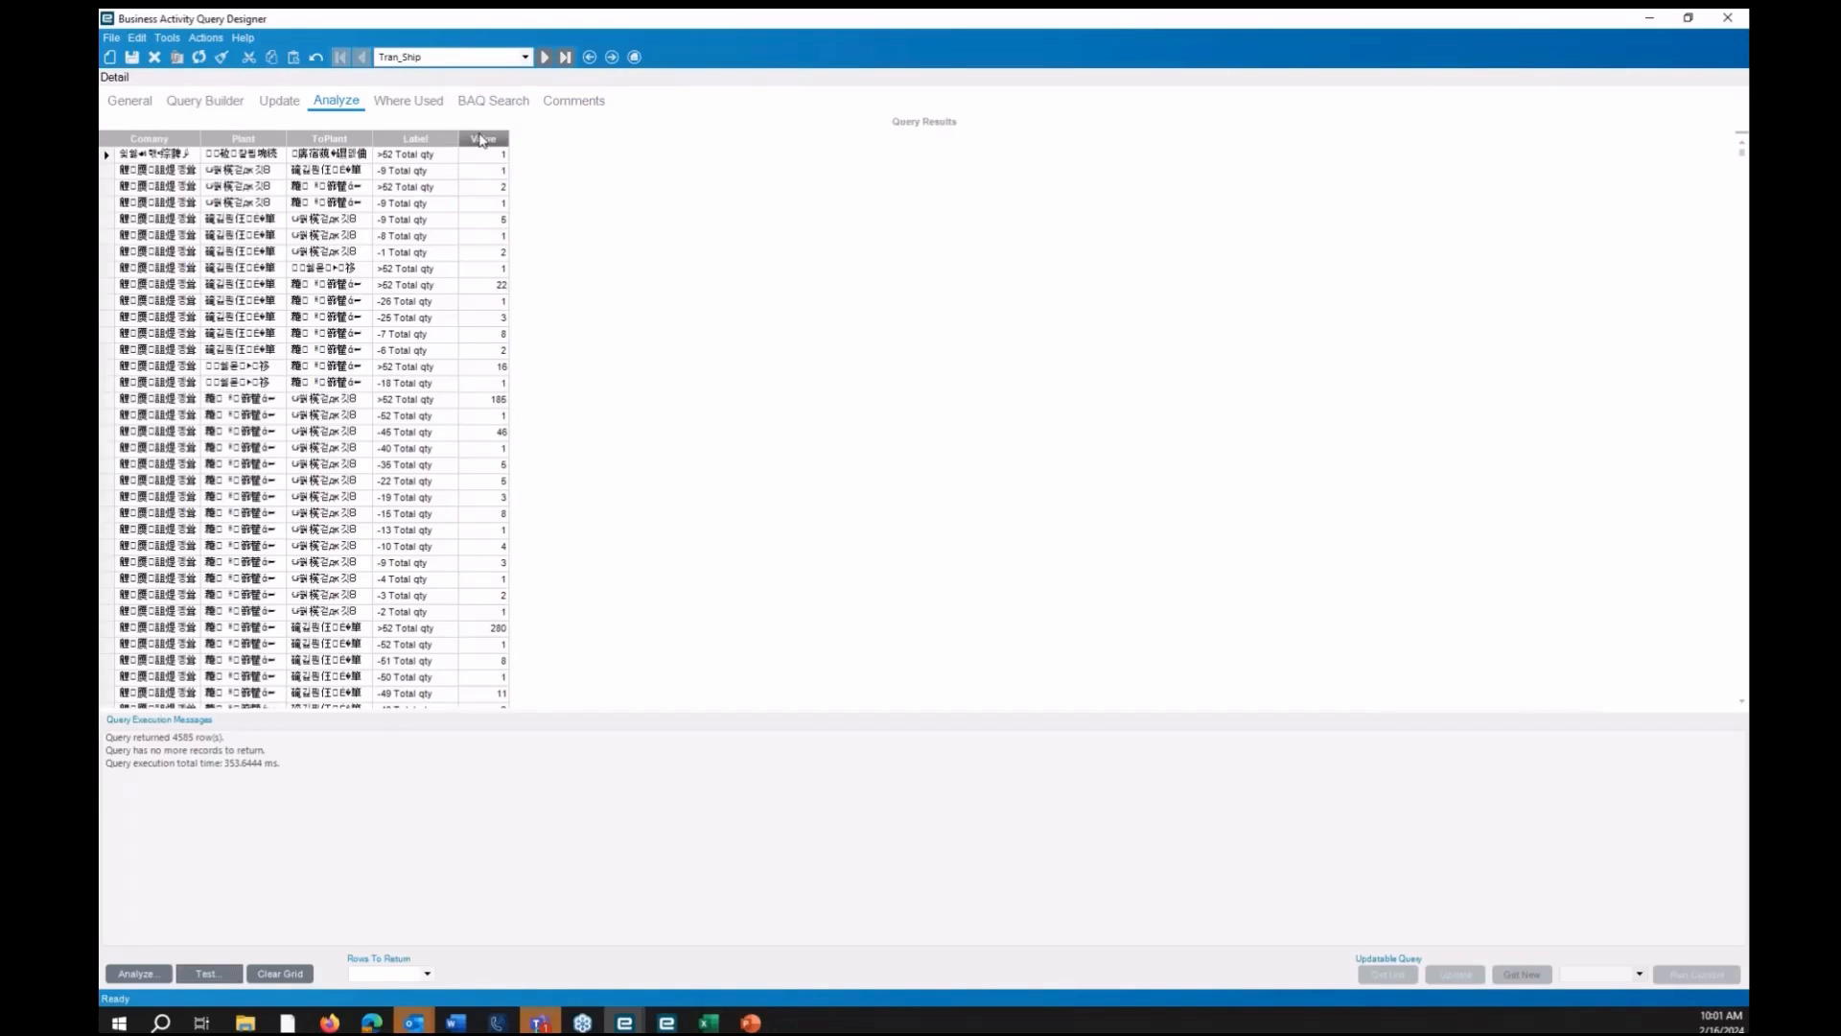
Save the query and change the UnPivot subquery's type to InnerSubQuery
click(231, 110)
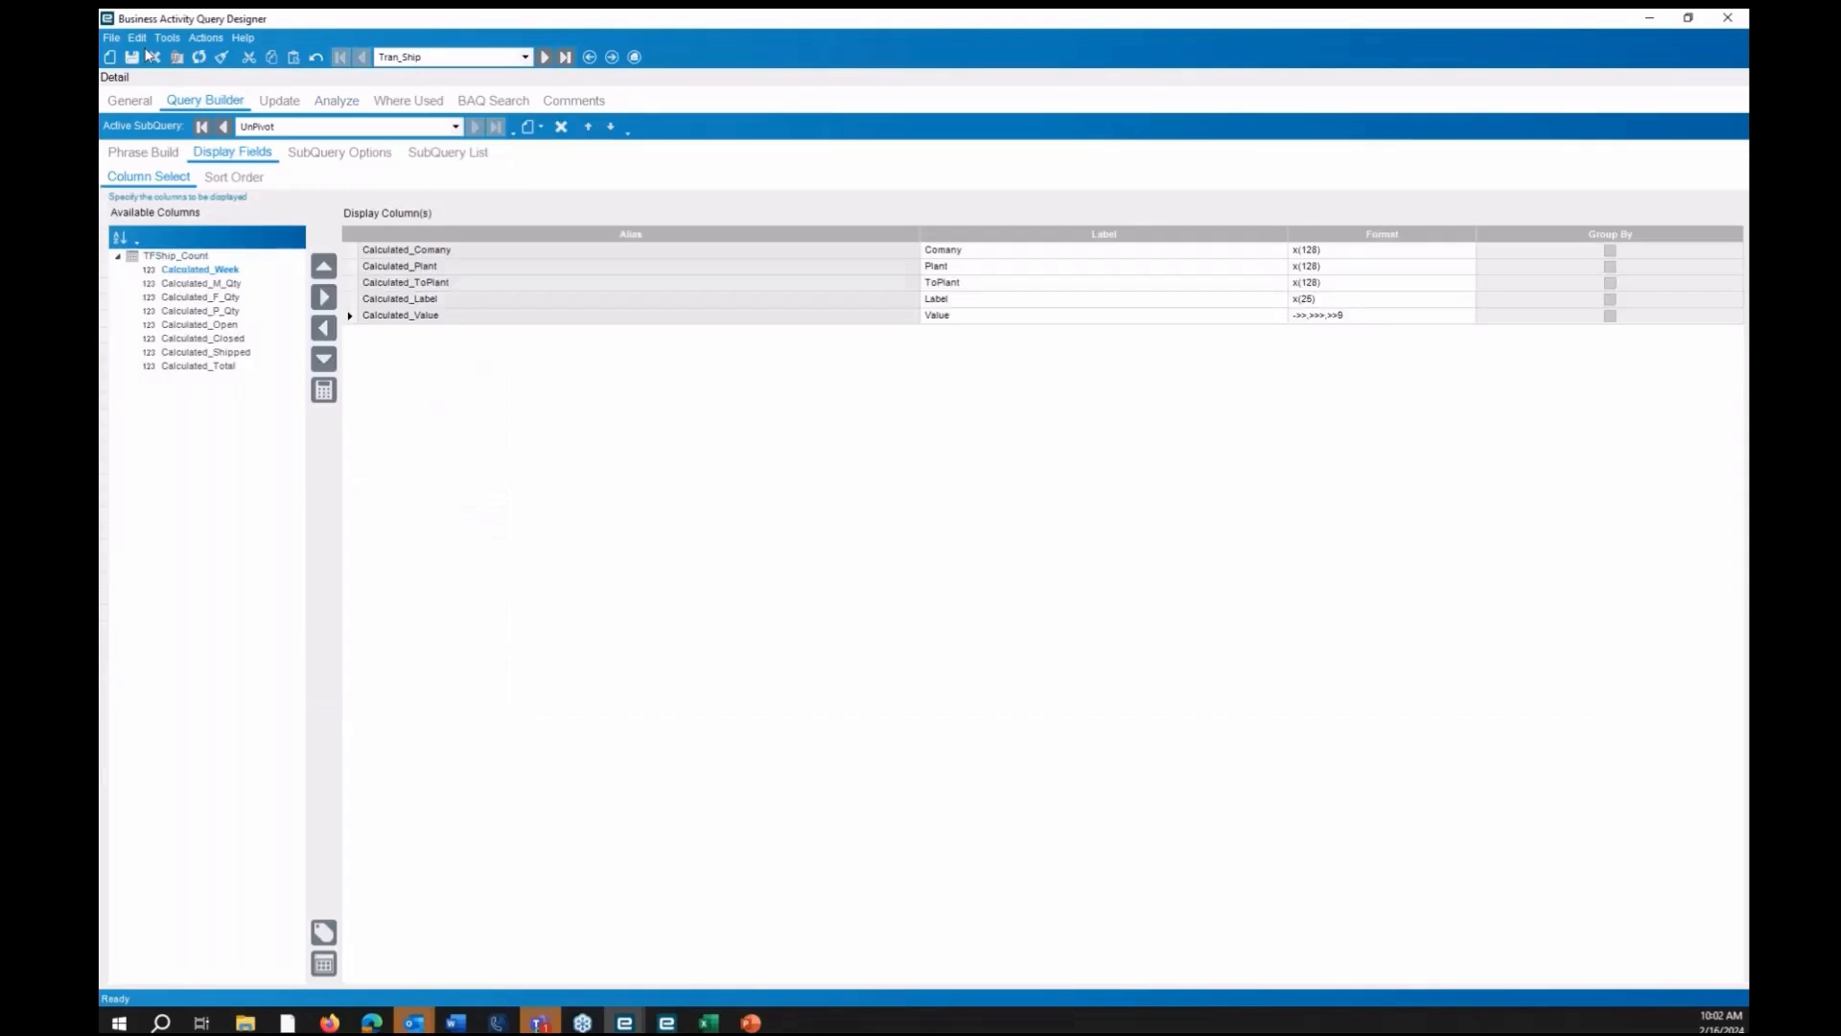
click(133, 57)
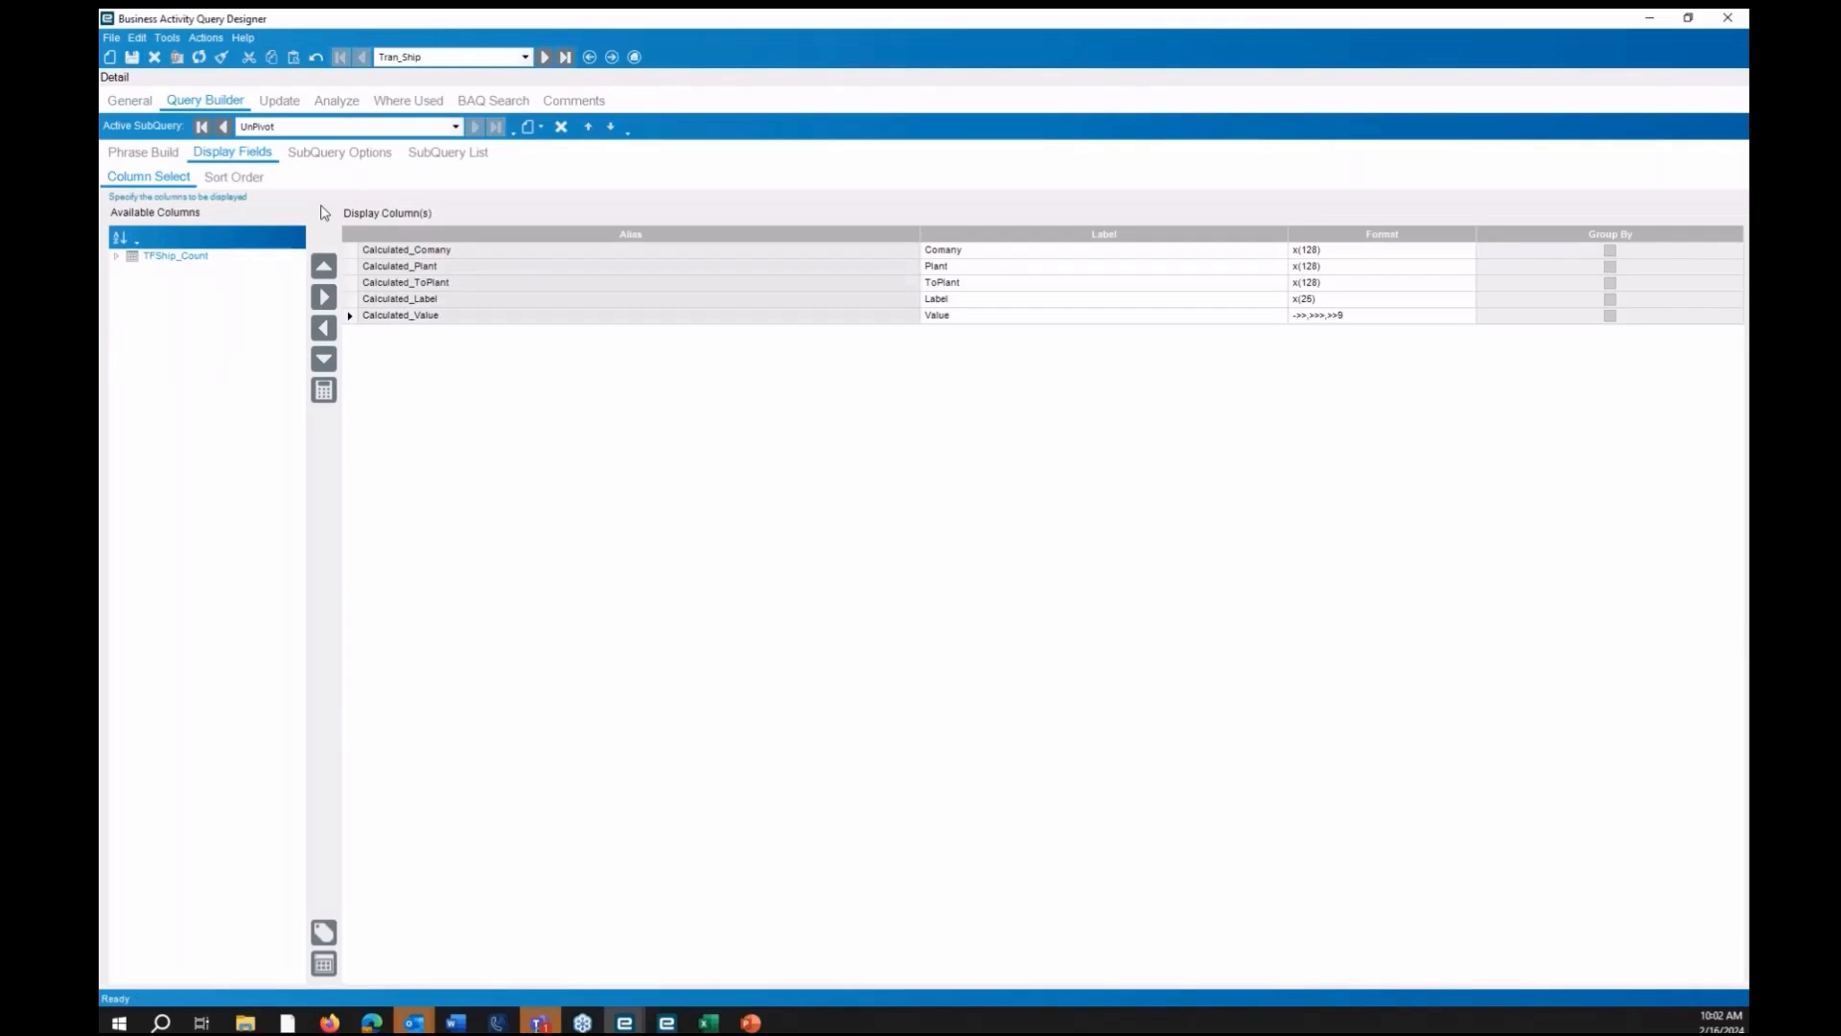
click(336, 154)
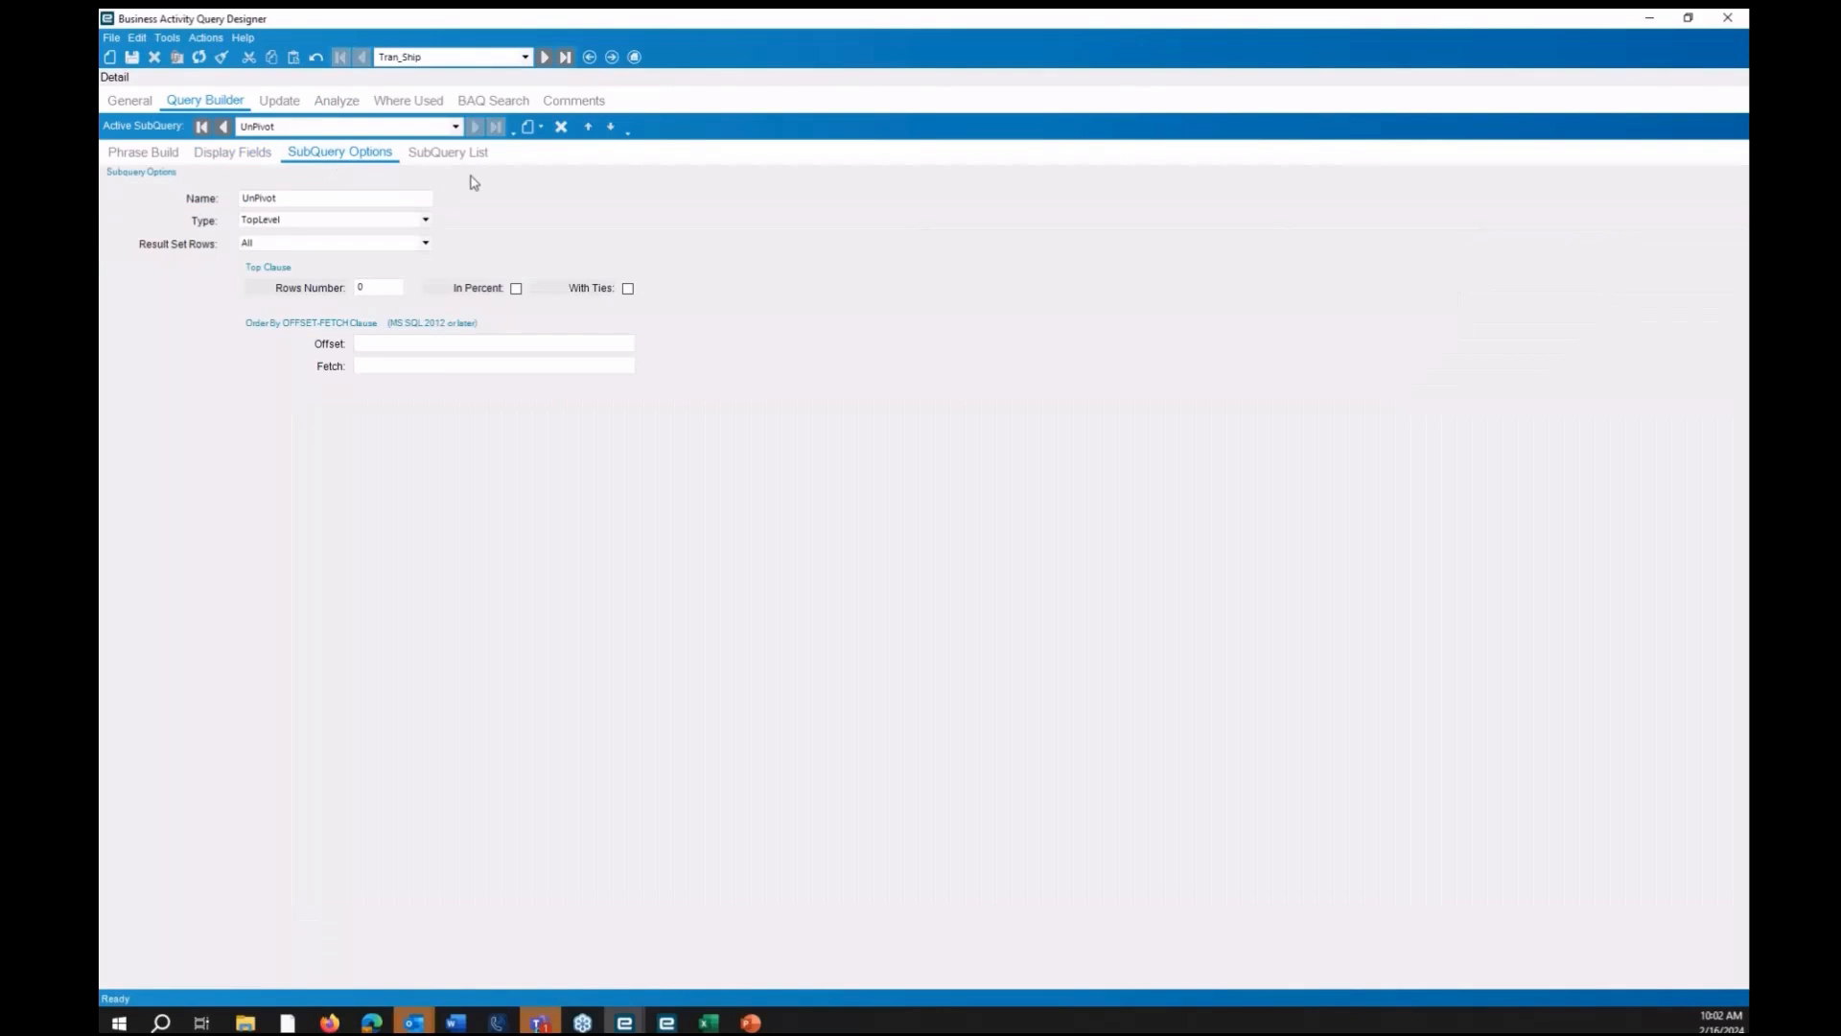
click(426, 222)
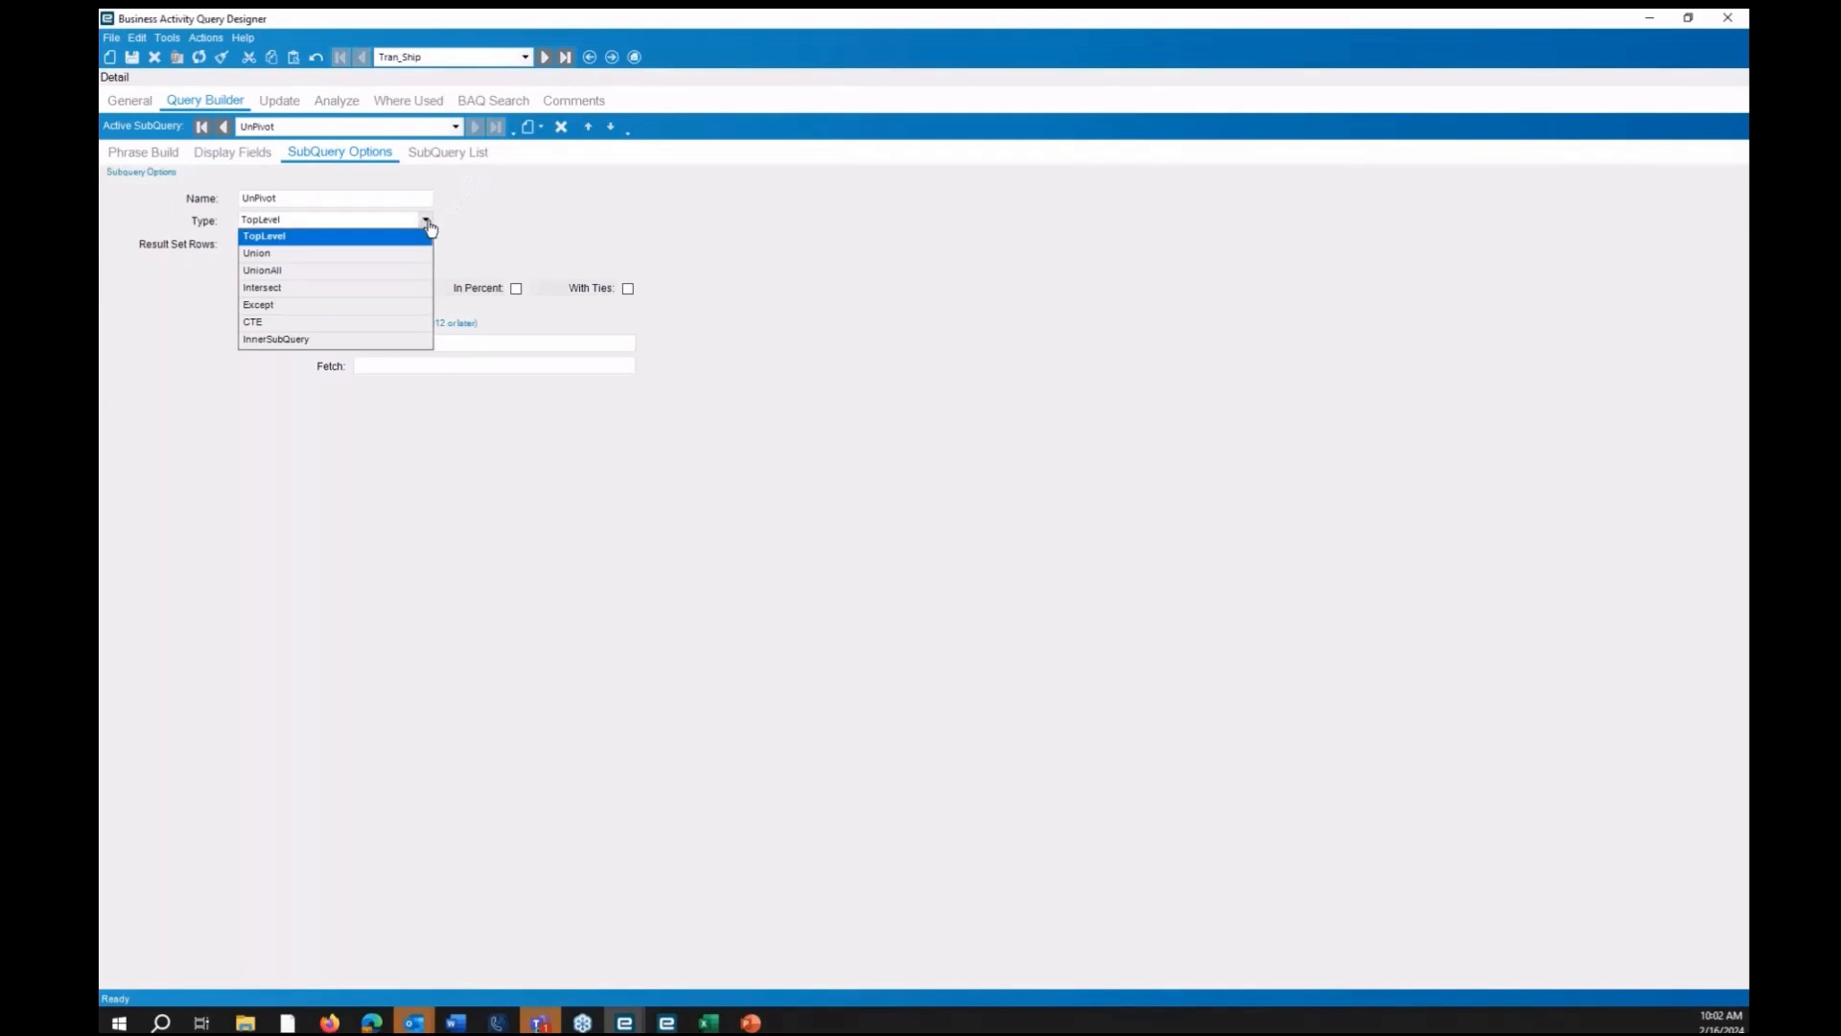
click(316, 342)
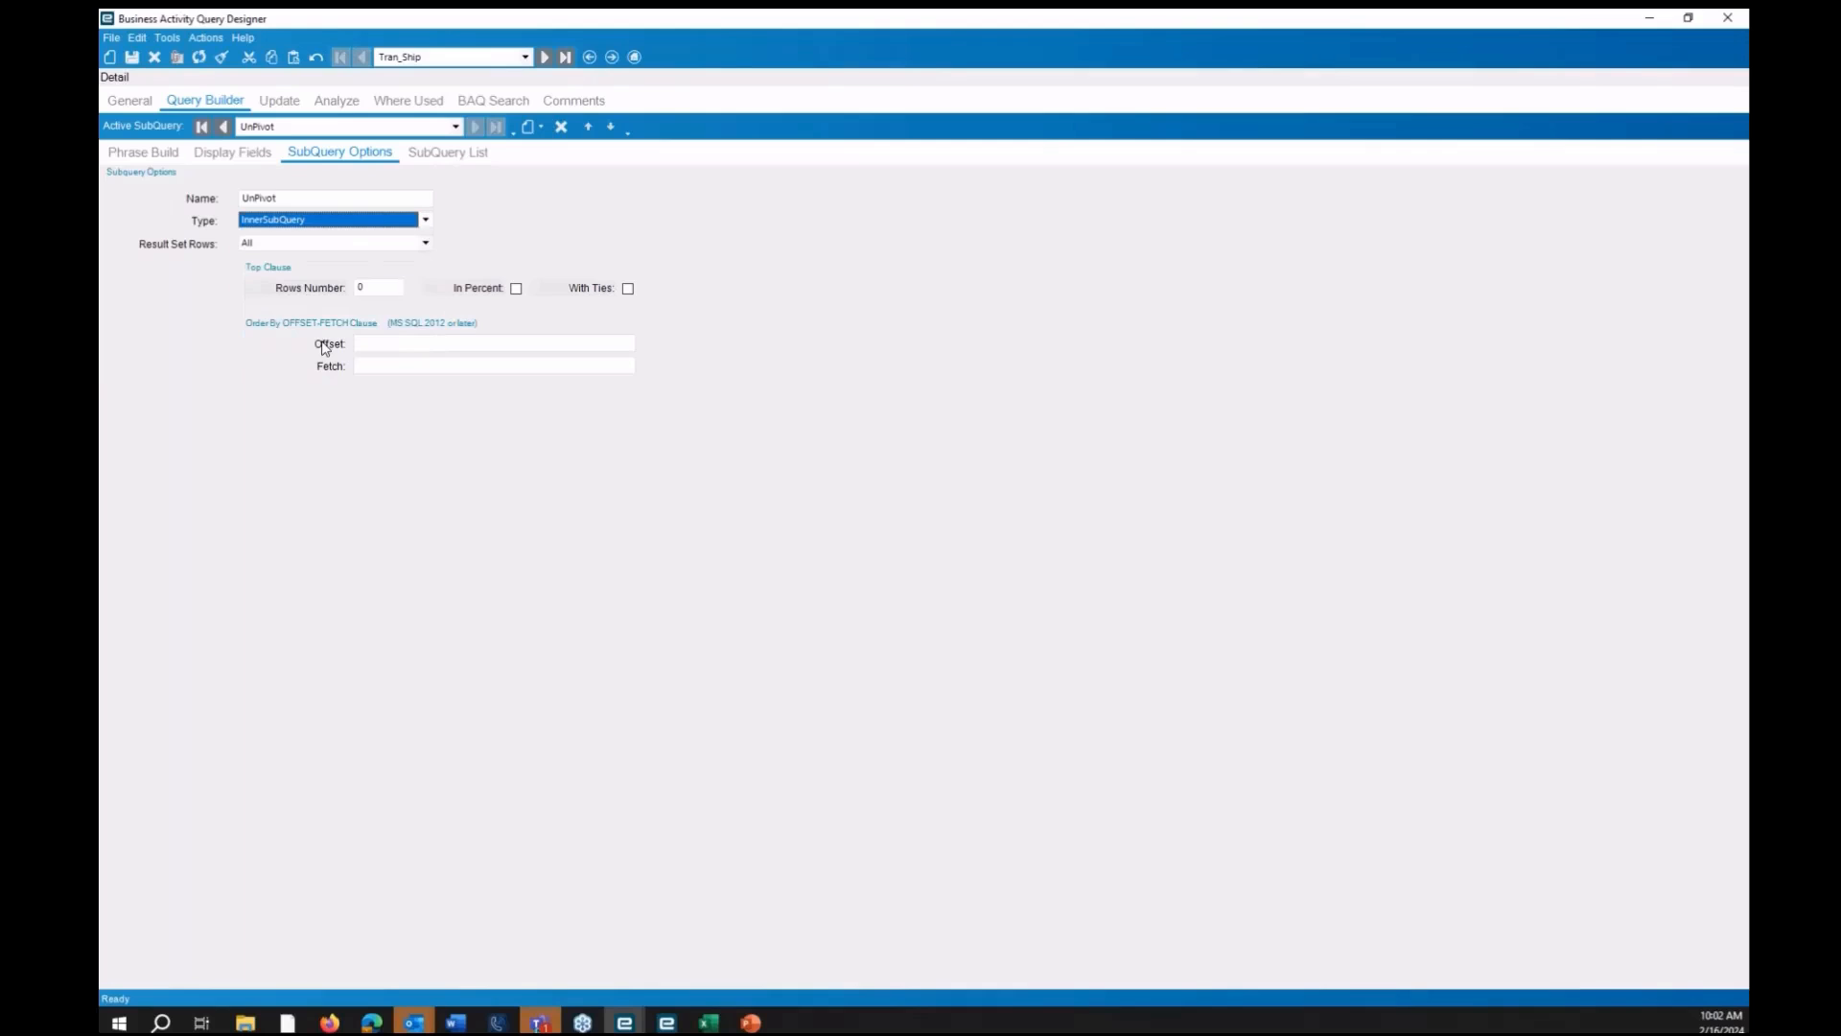
Add a new TopLevel subquery and name it Pivot
click(540, 127)
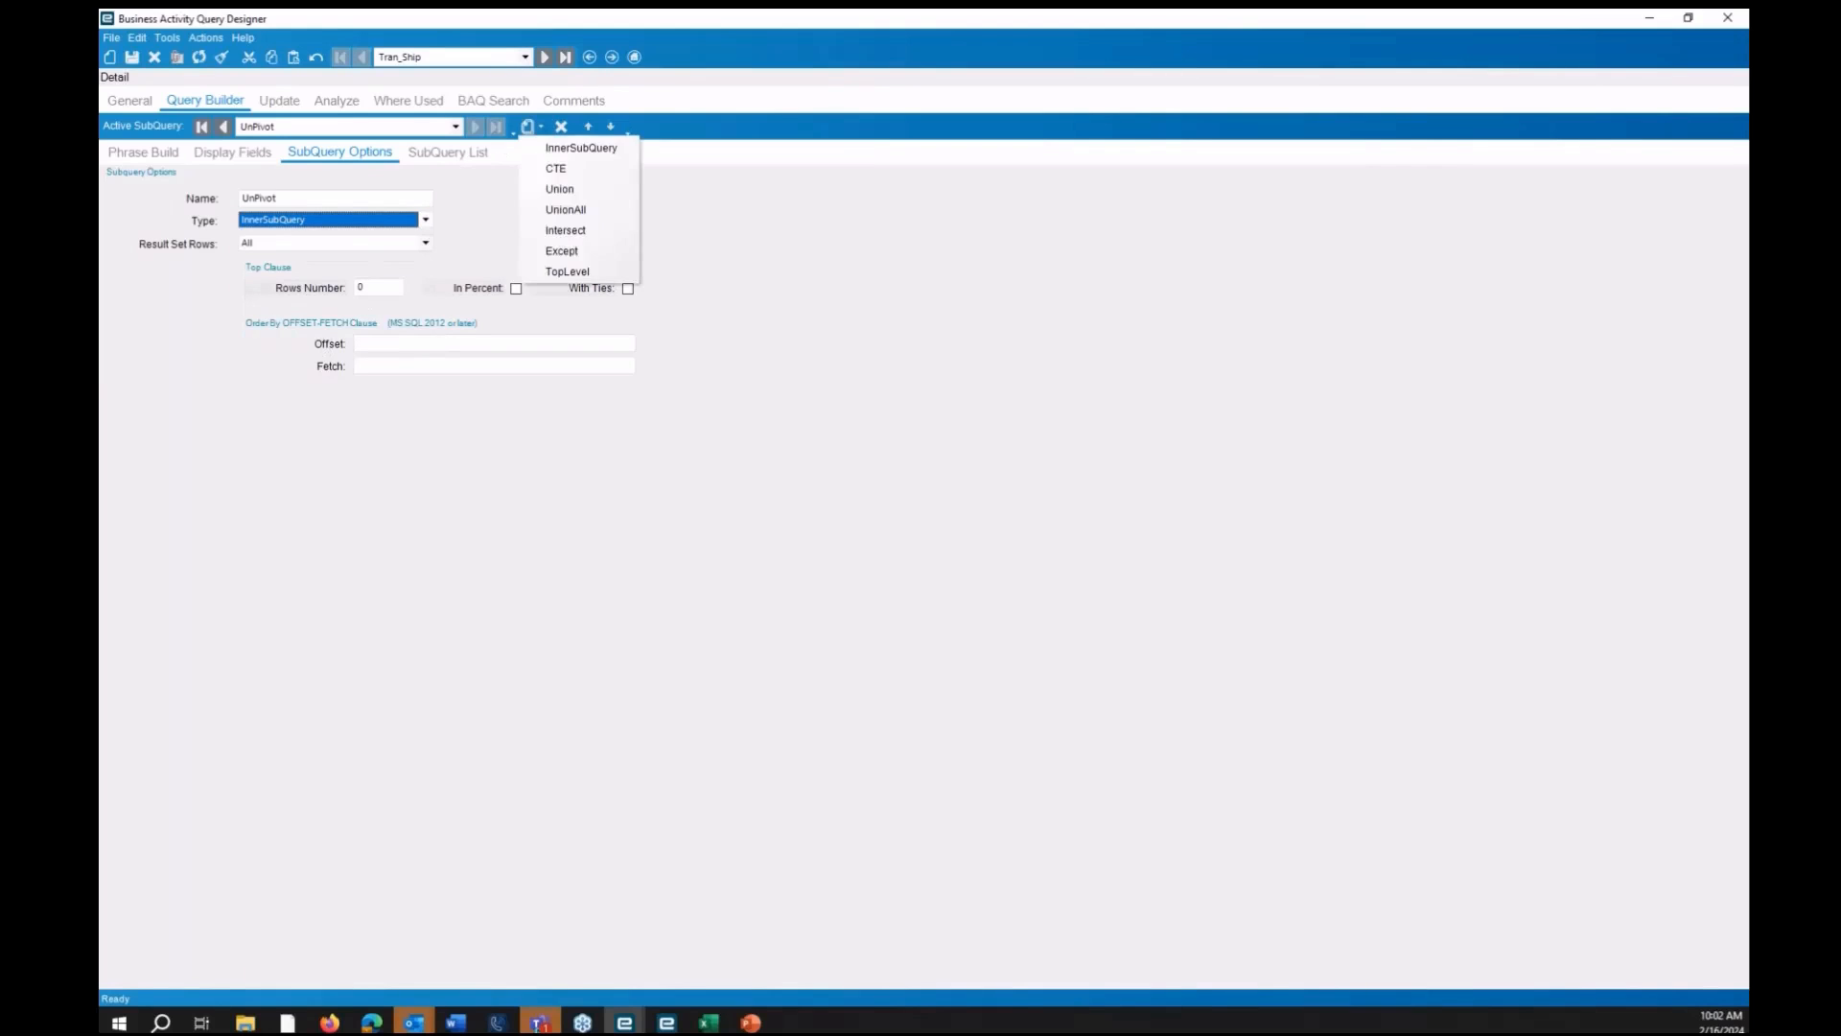
click(566, 271)
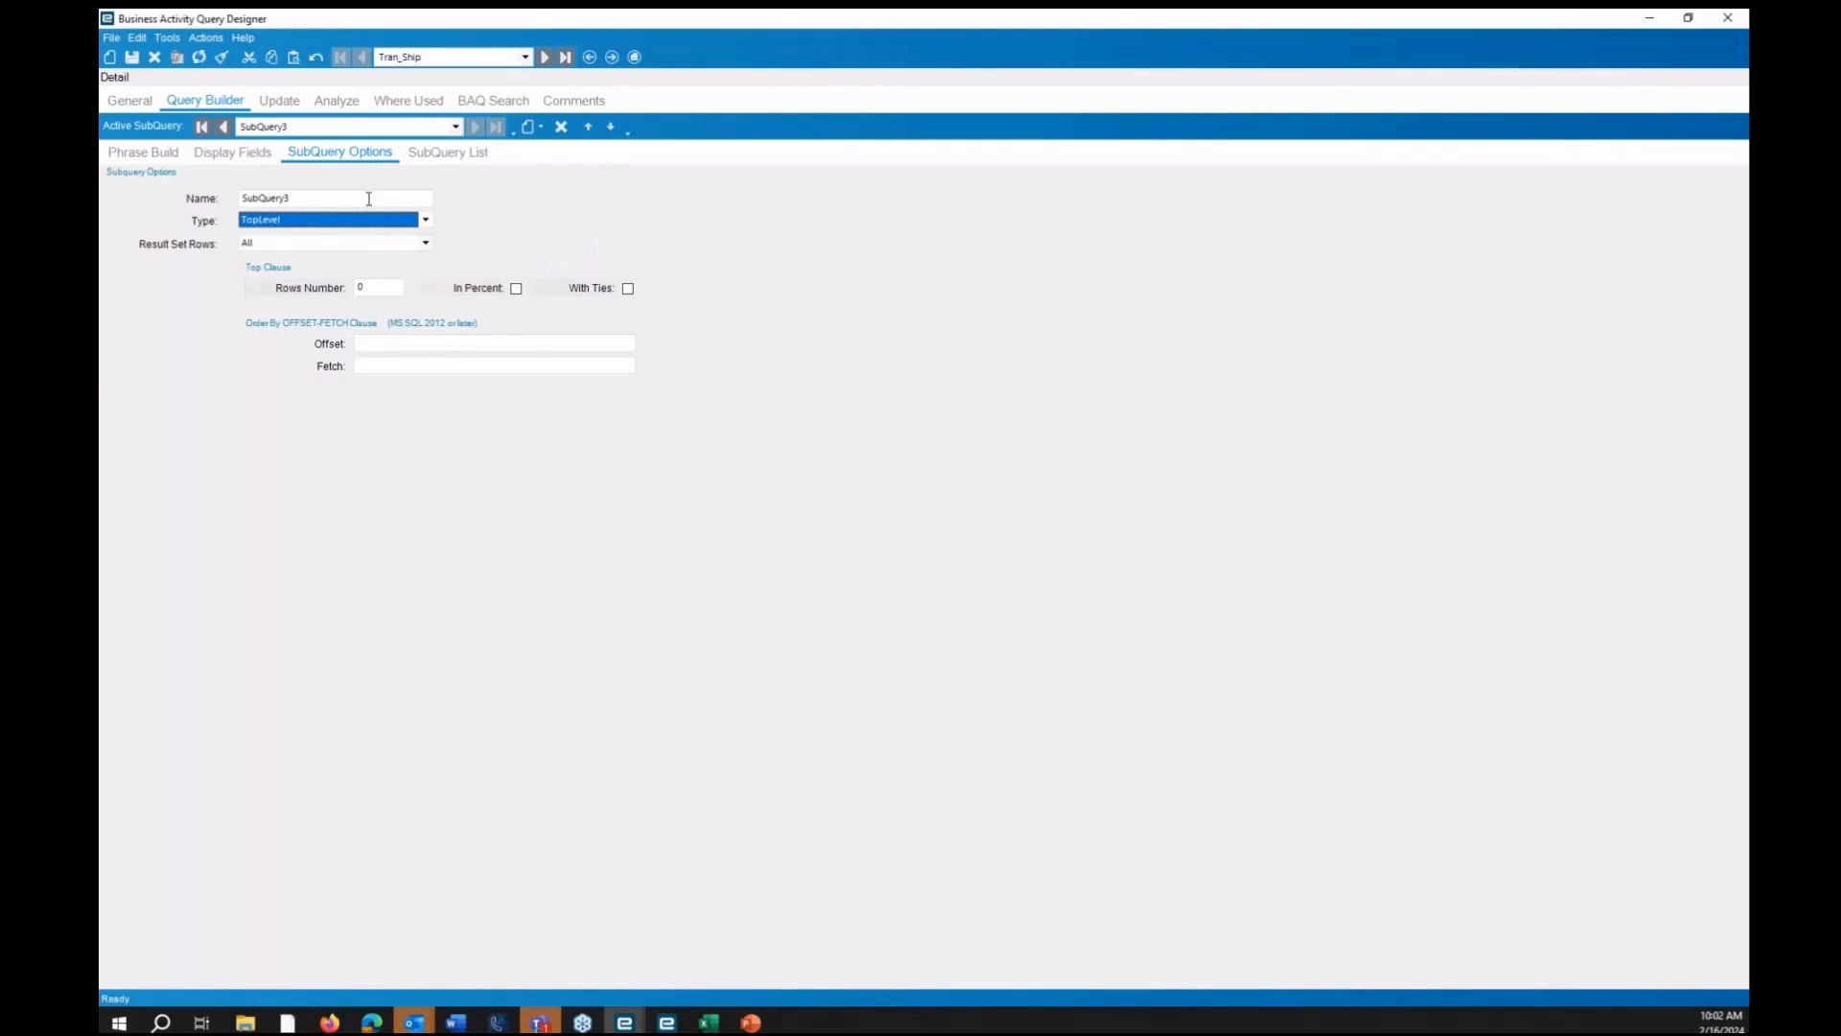
text(Pivot)
key(Tab)
Place the UnPivot subquery on the Pivot subquery's diagram and apply PIVOT to it
click(143, 151)
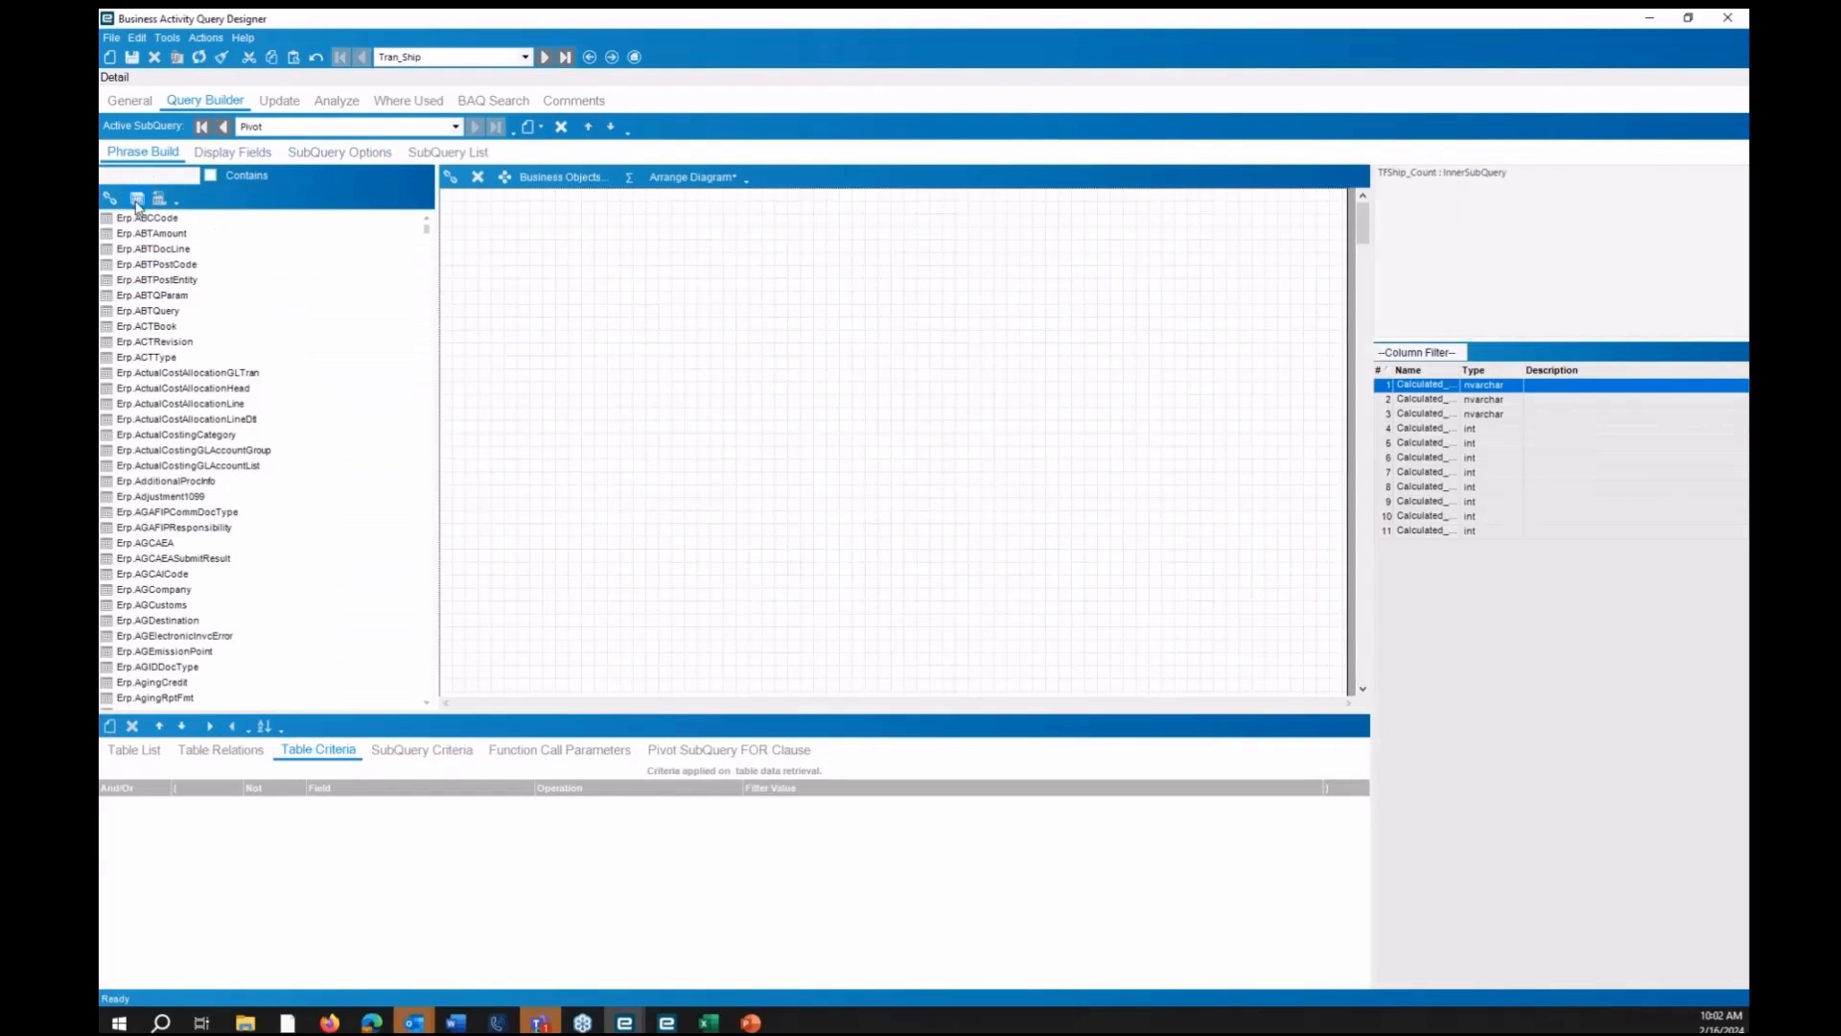
double_click(131, 236)
drag(515, 235, 546, 268)
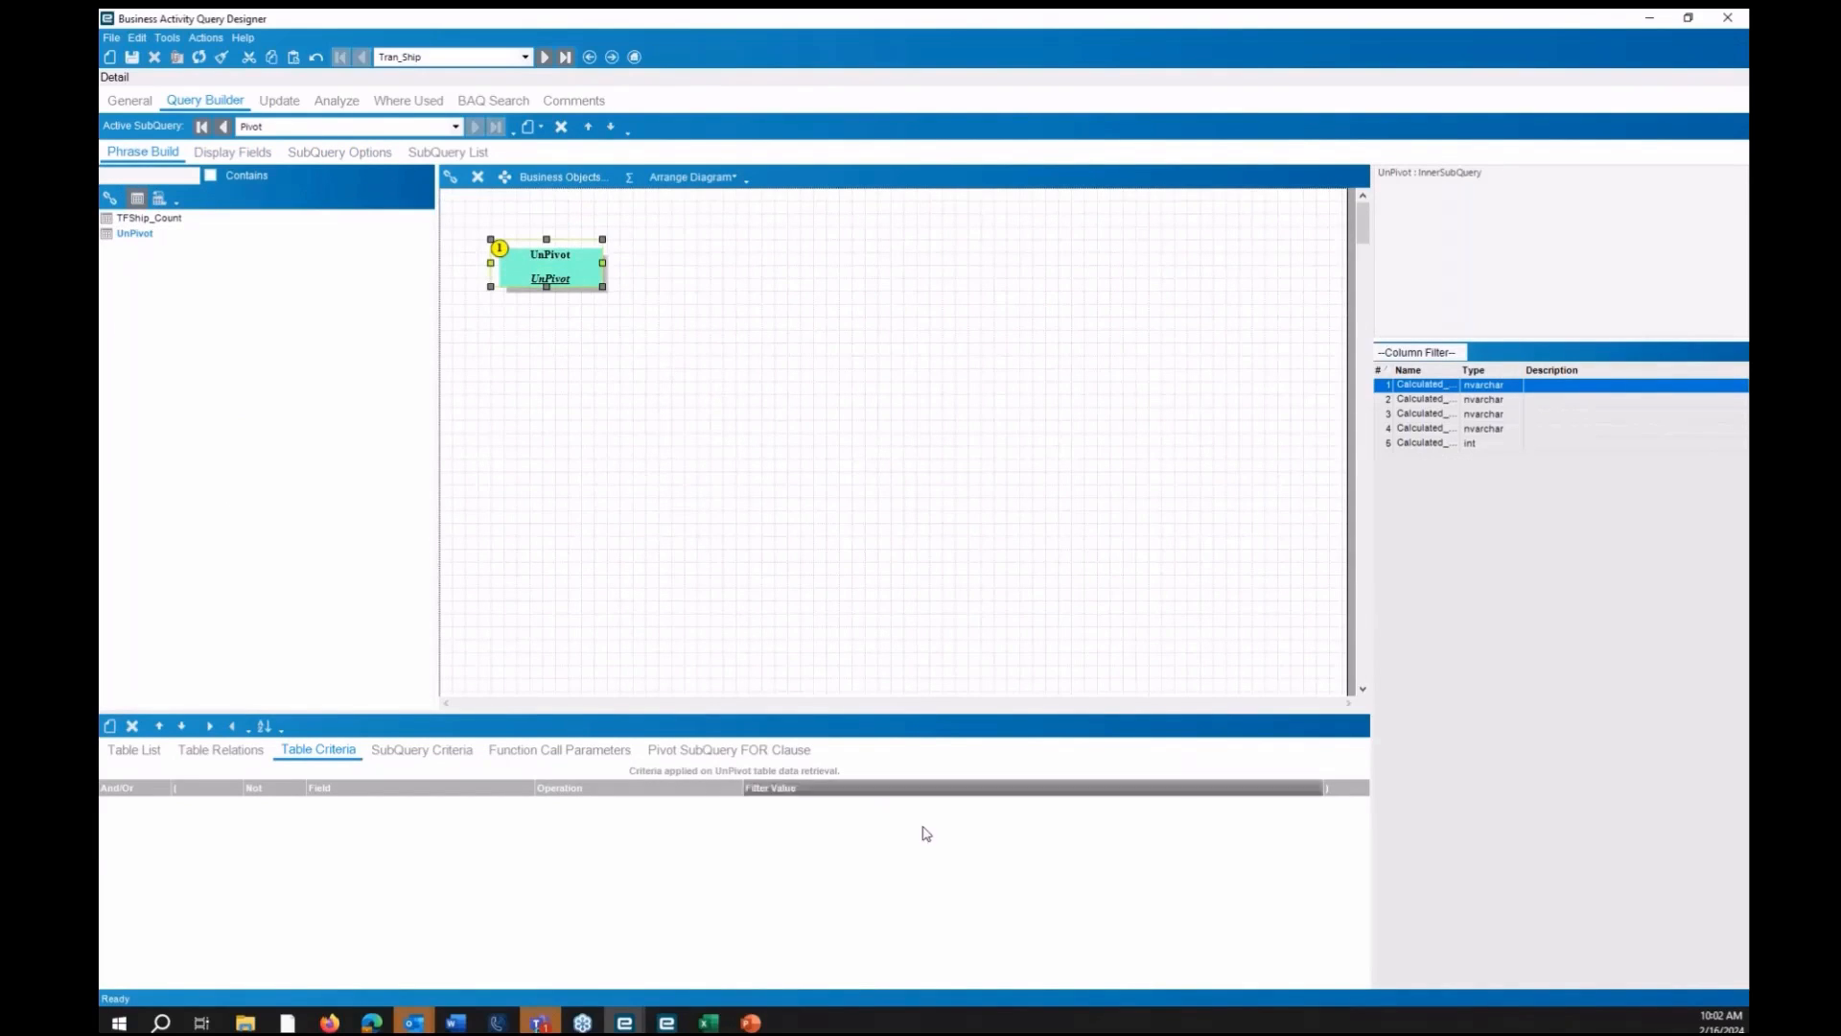
right_click(562, 273)
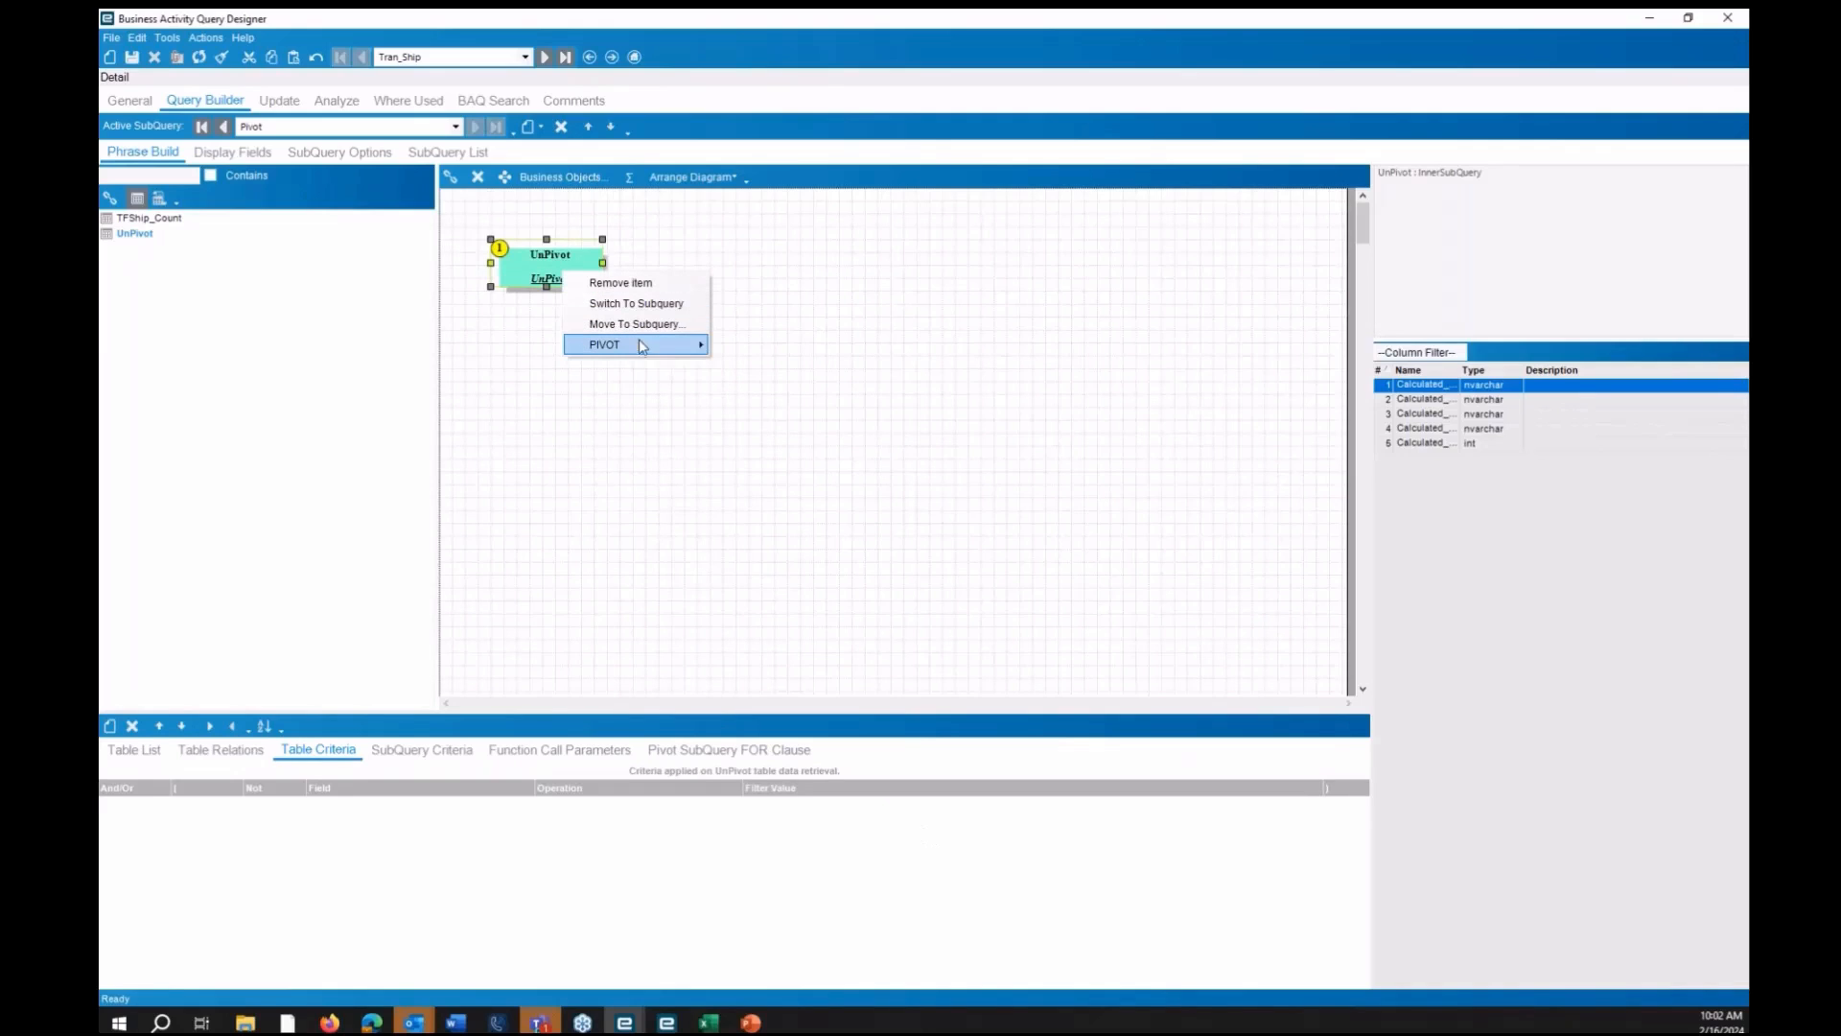
mouse_move(701, 347)
click(773, 346)
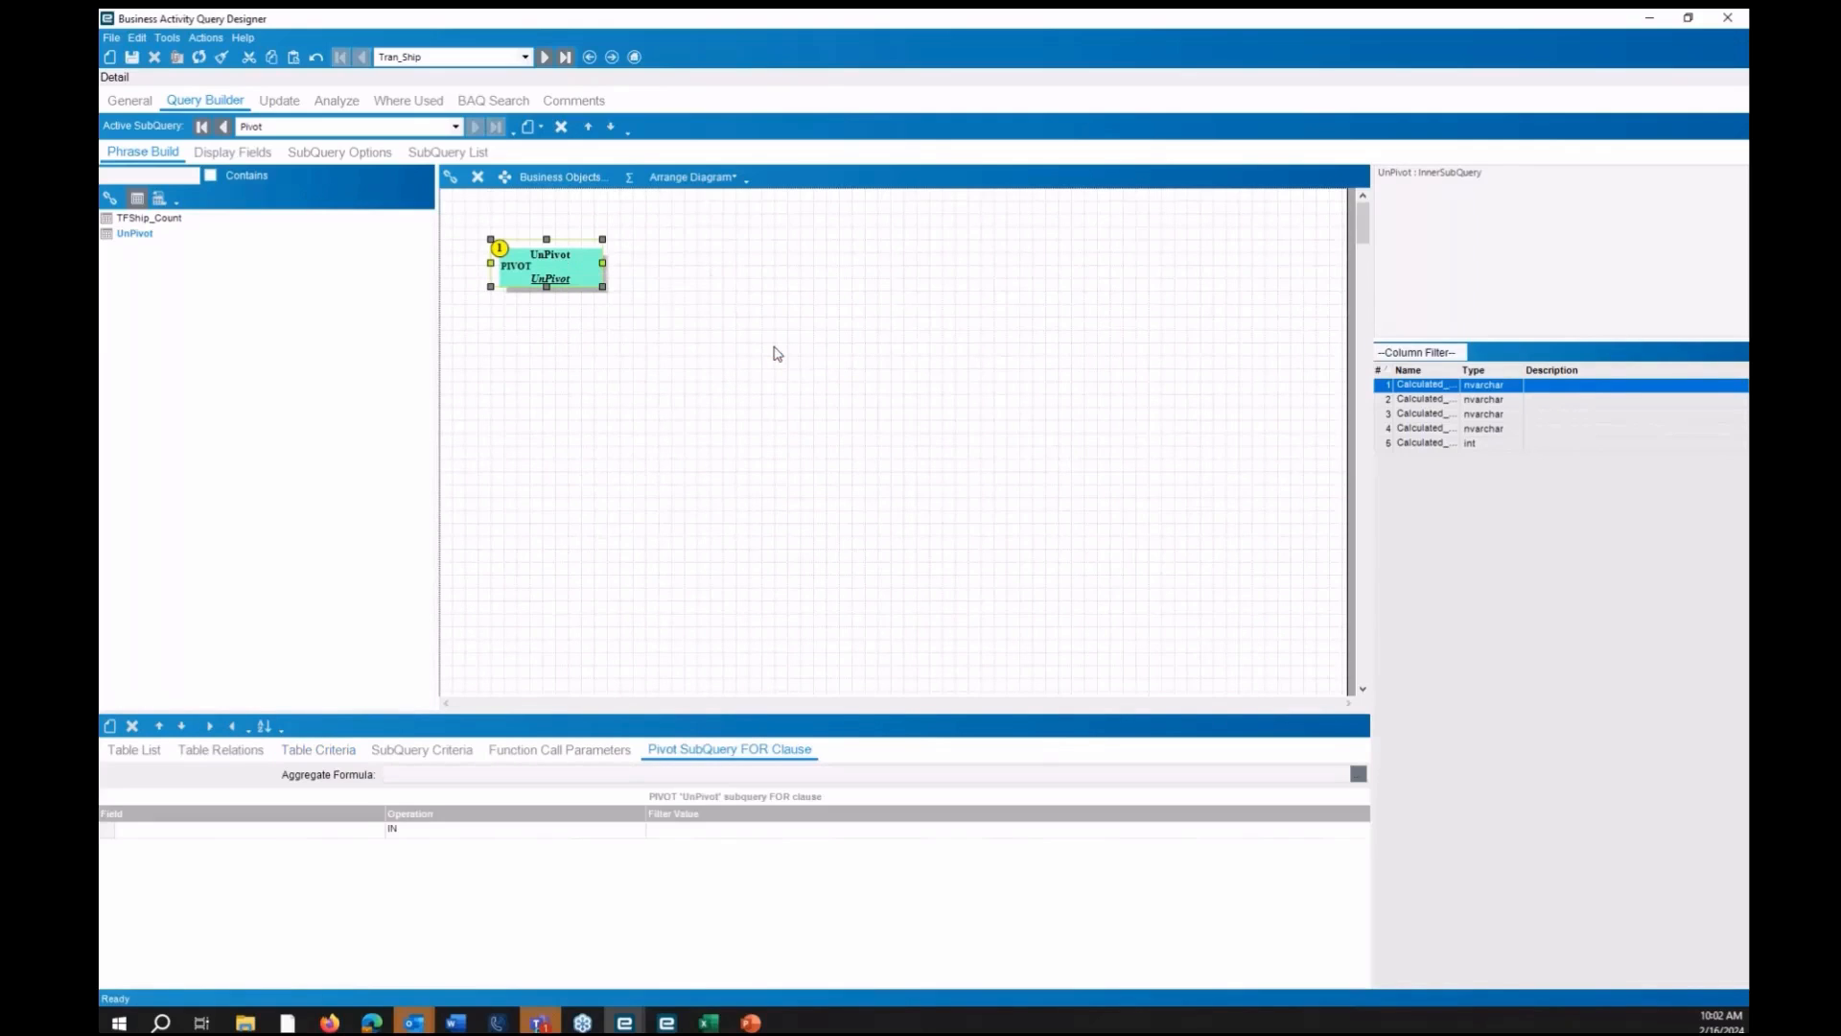
Set the pivot FOR clause to Calculated_Label IN a specified constant list
click(245, 829)
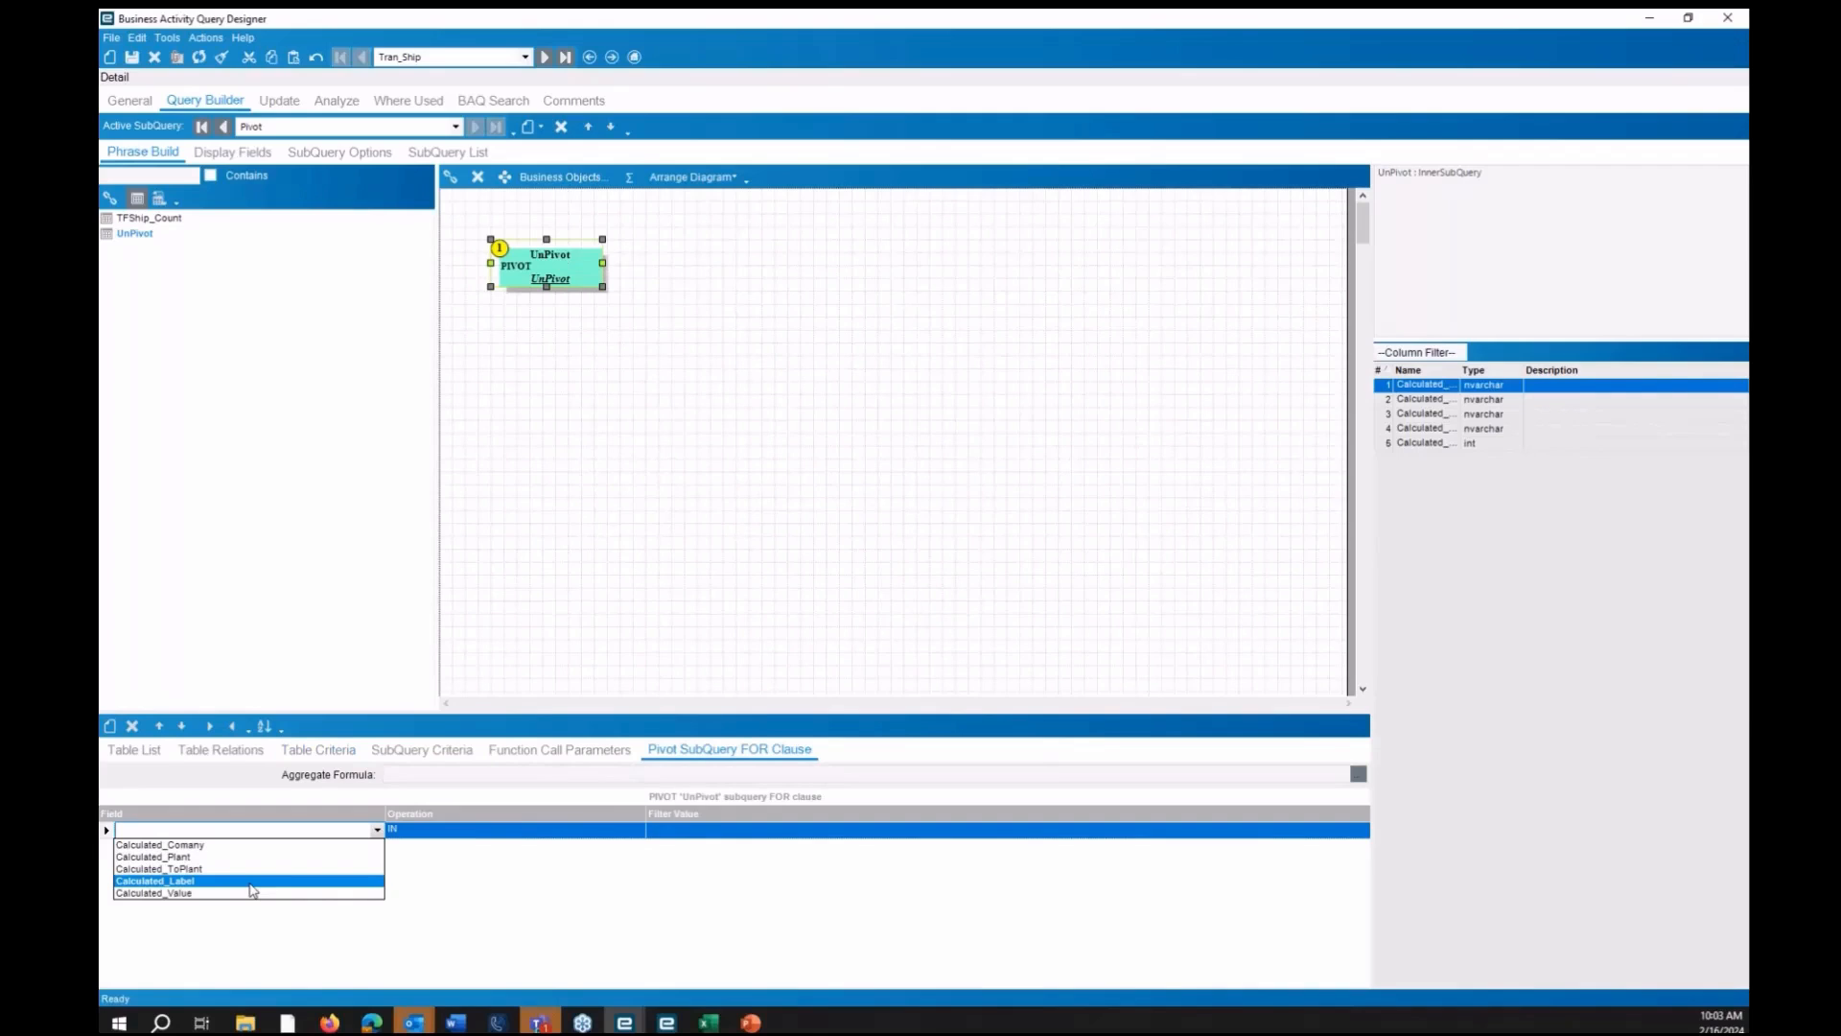
click(250, 883)
click(667, 831)
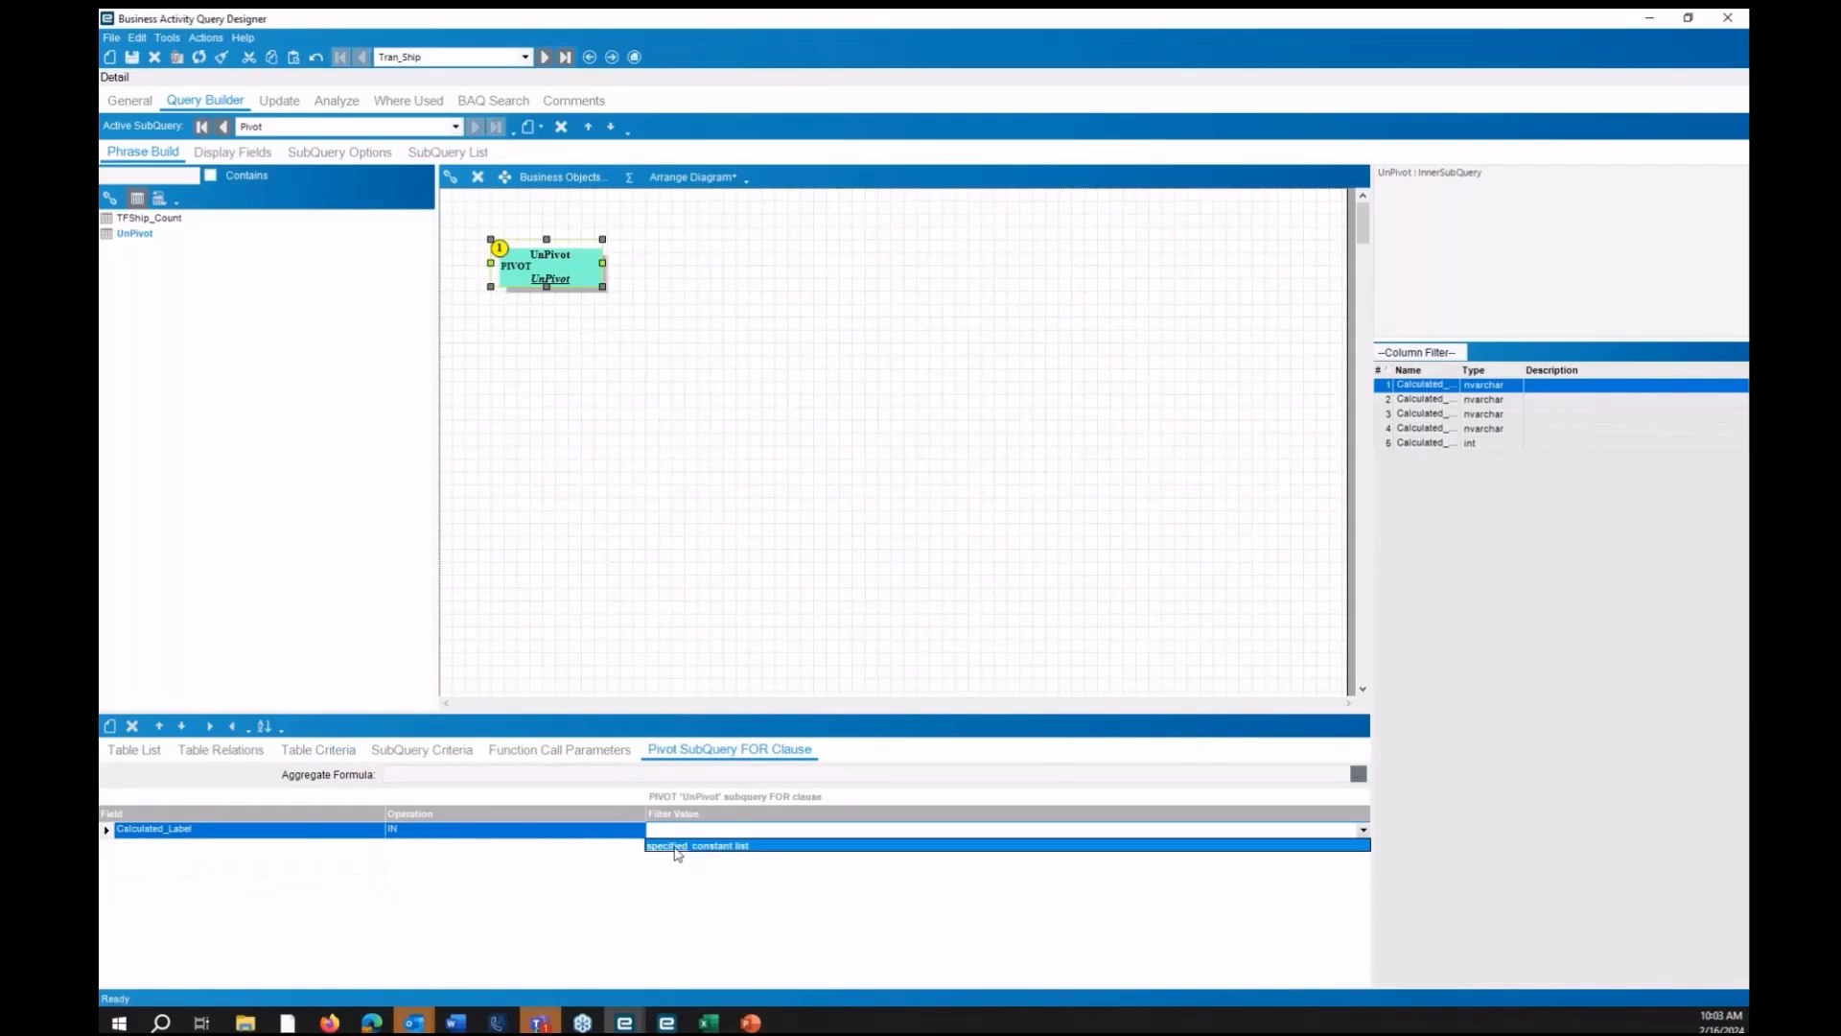
click(677, 848)
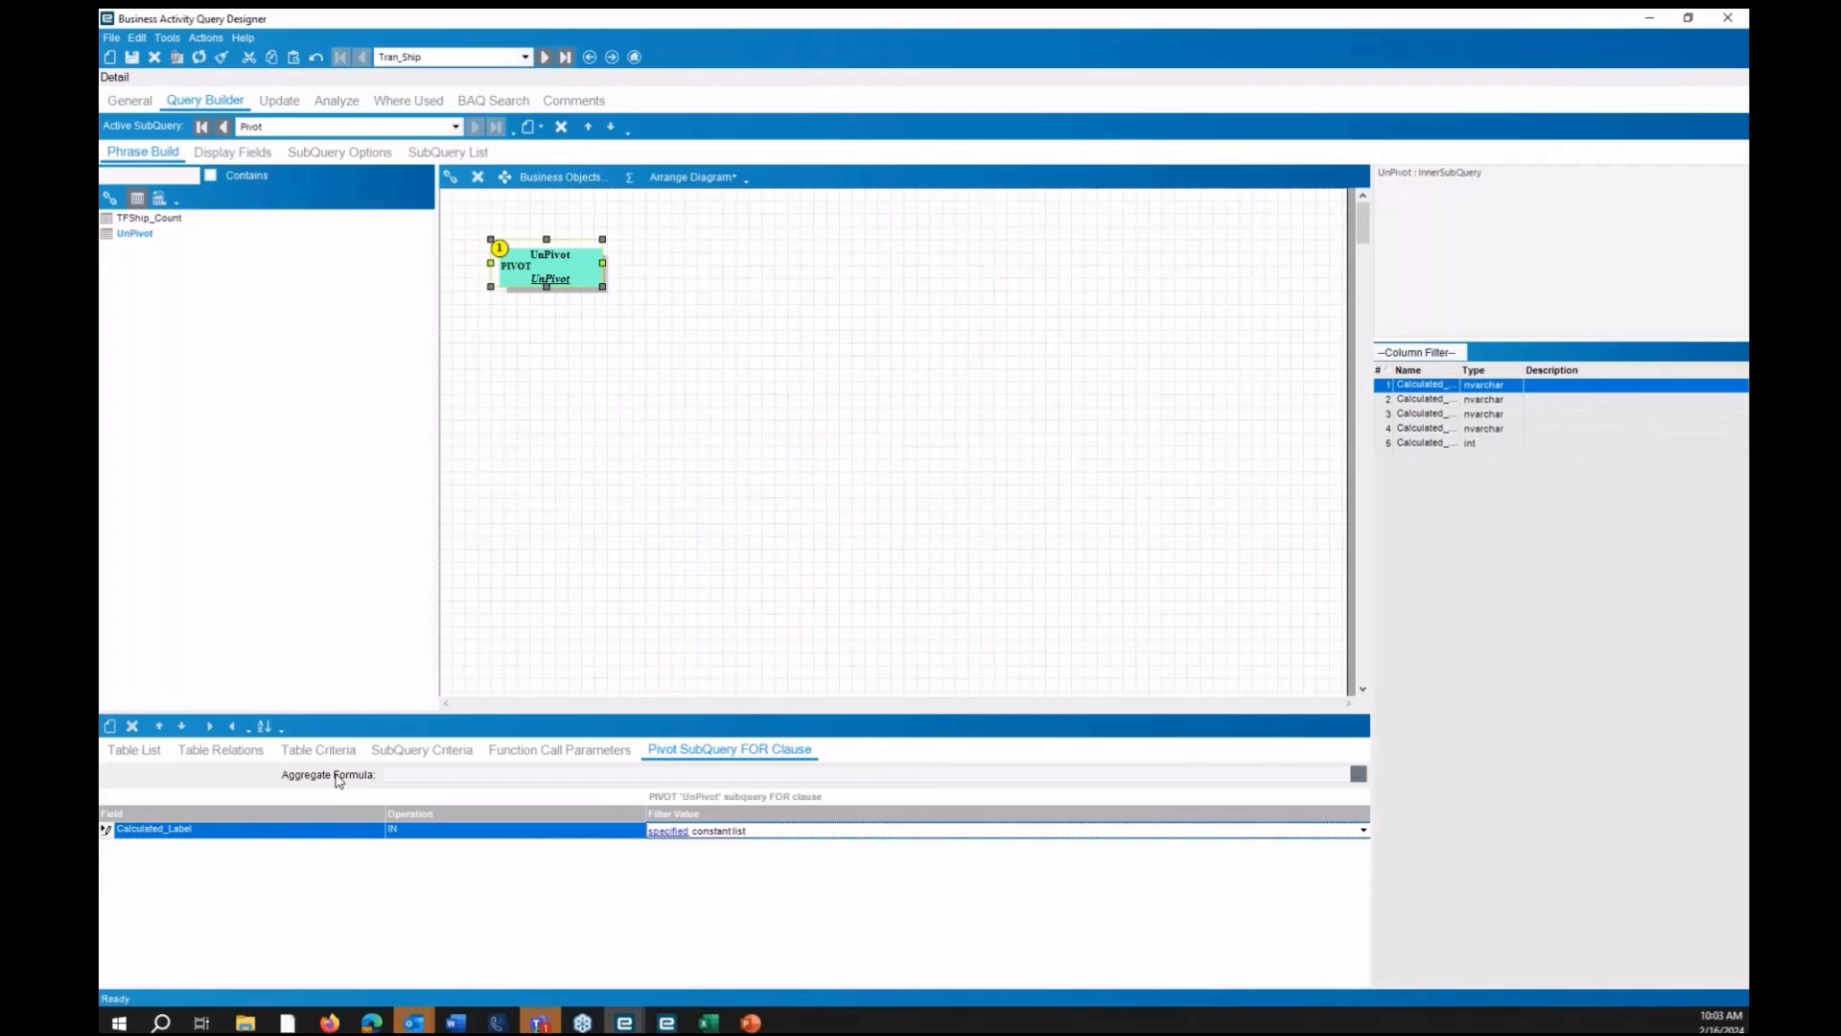
Set the pivot's aggregate formula to sum(Calculated_Value)
click(1358, 774)
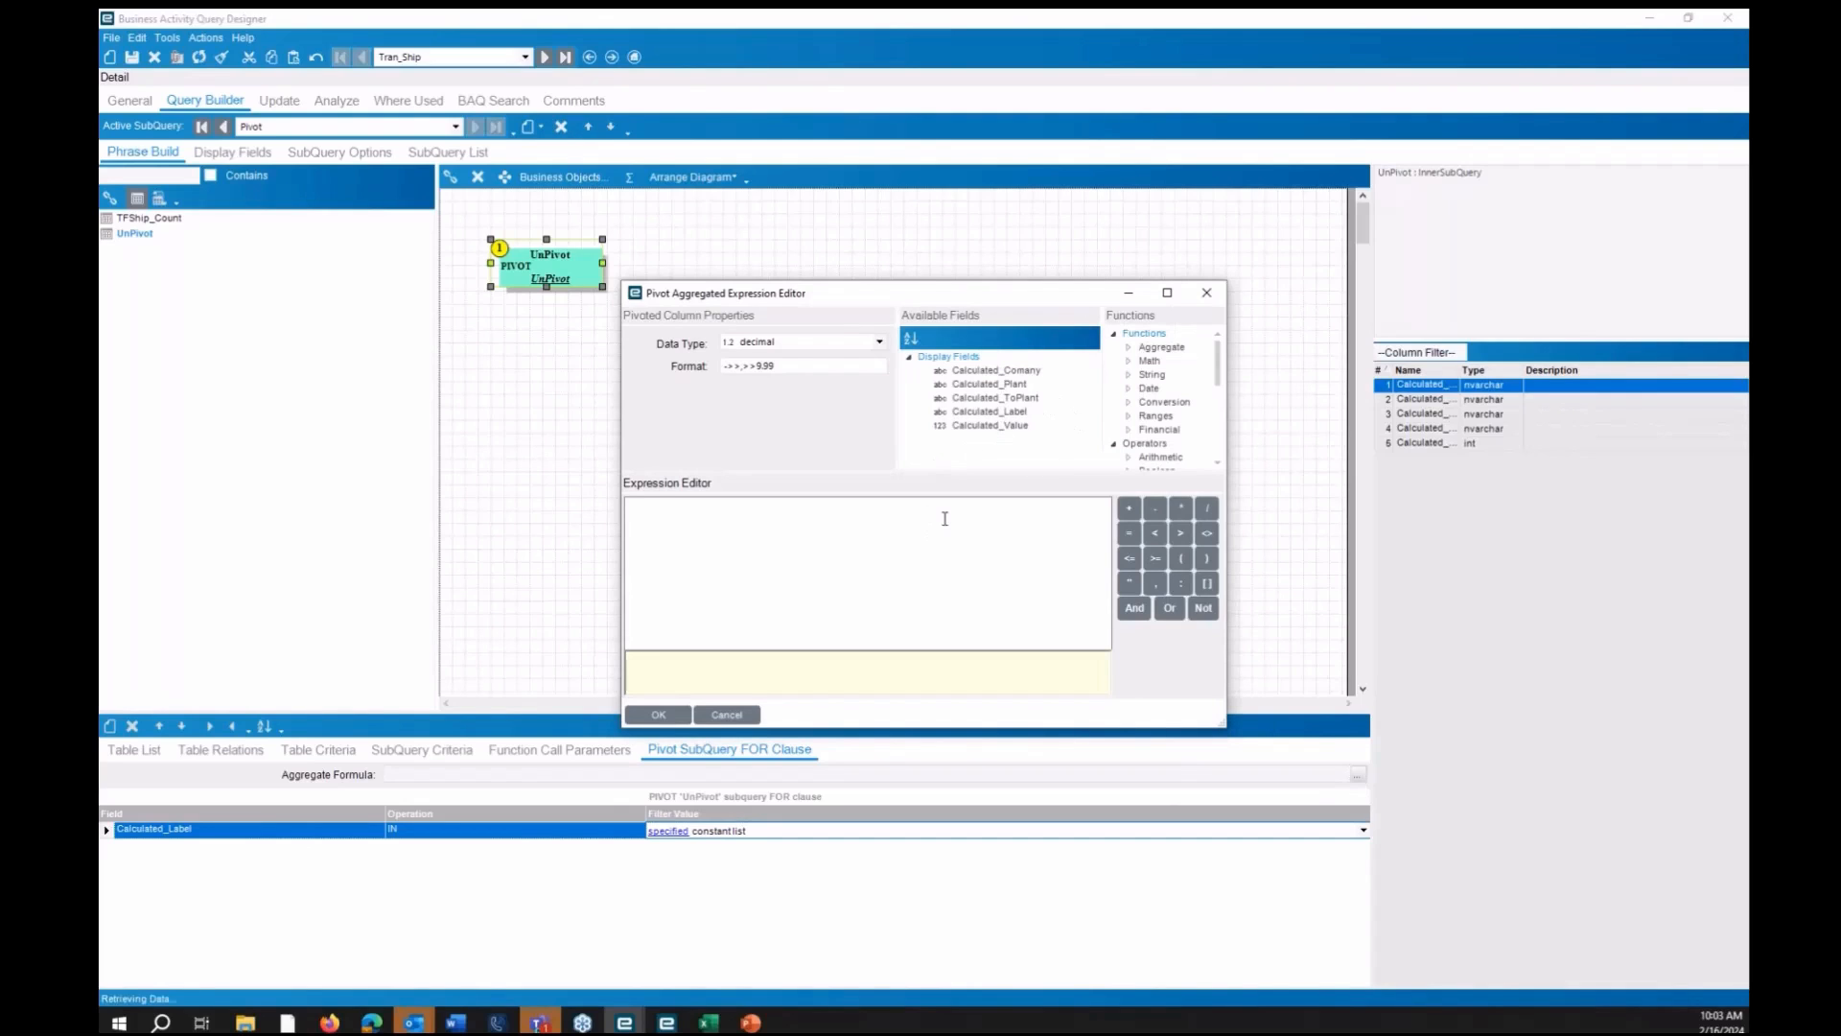
text(sum(Calculated_Value))
drag(818, 300, 854, 241)
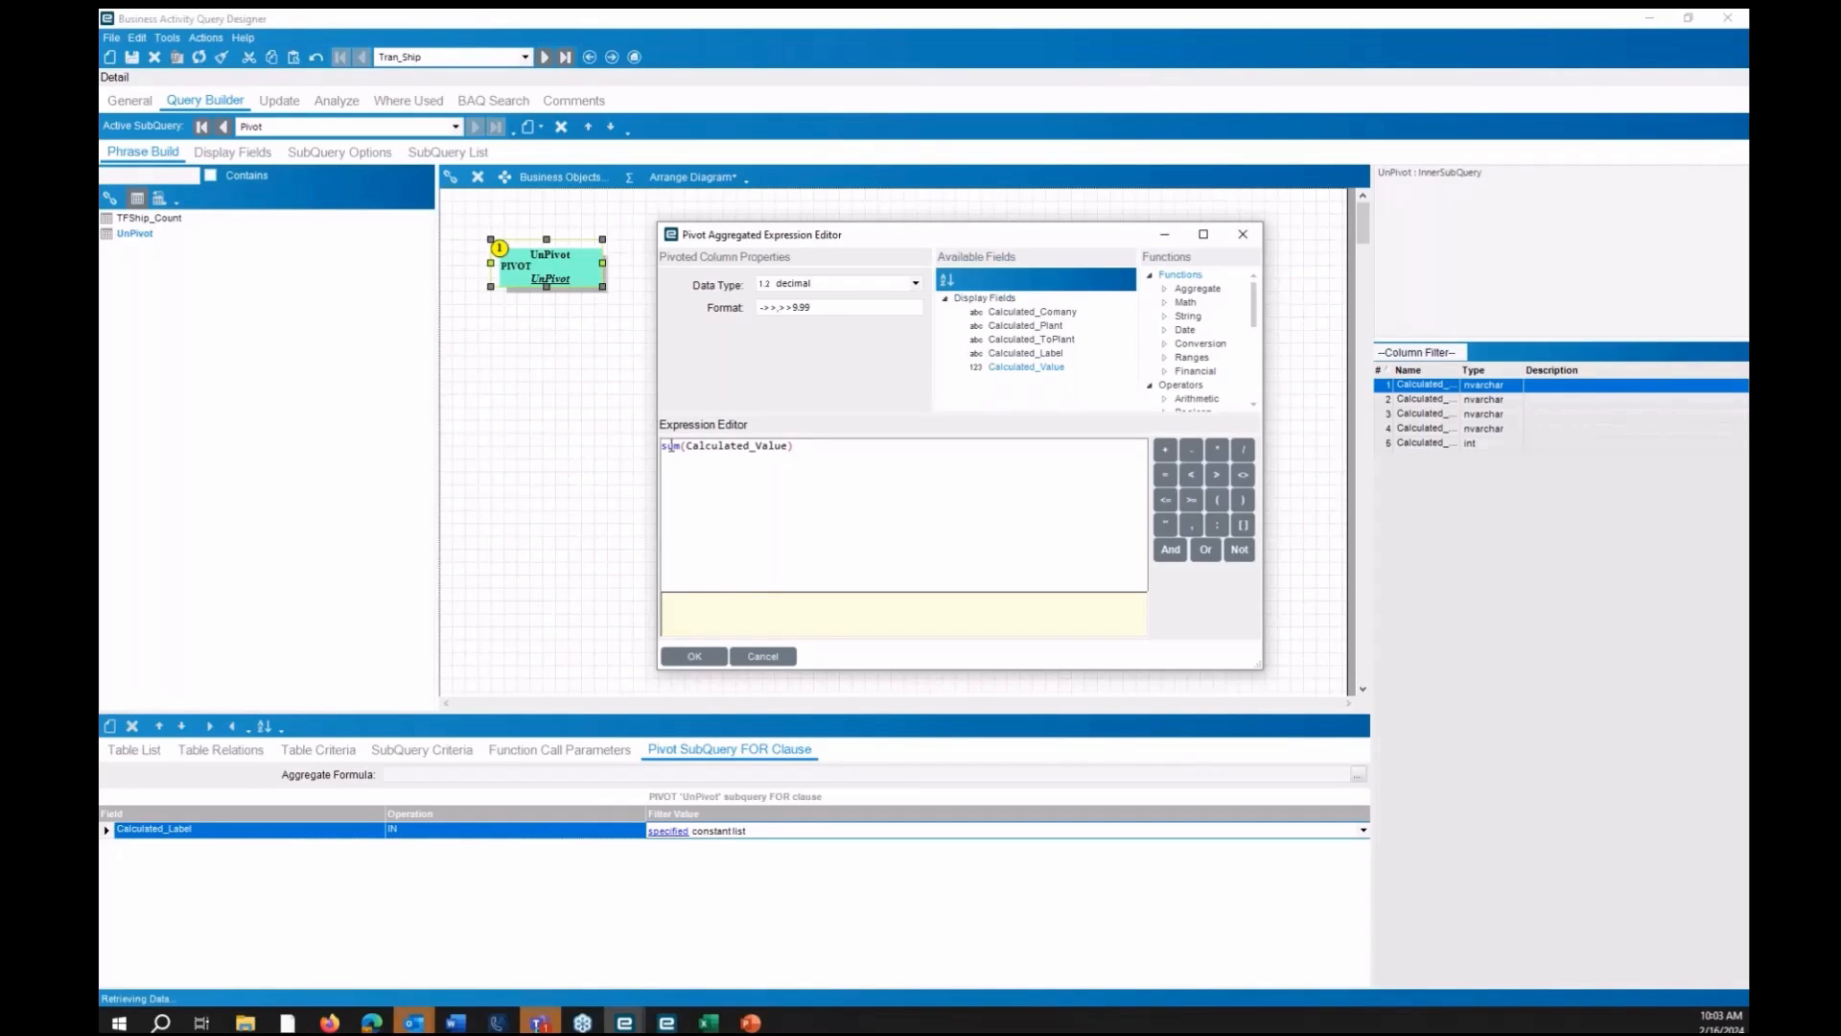
click(801, 454)
click(694, 658)
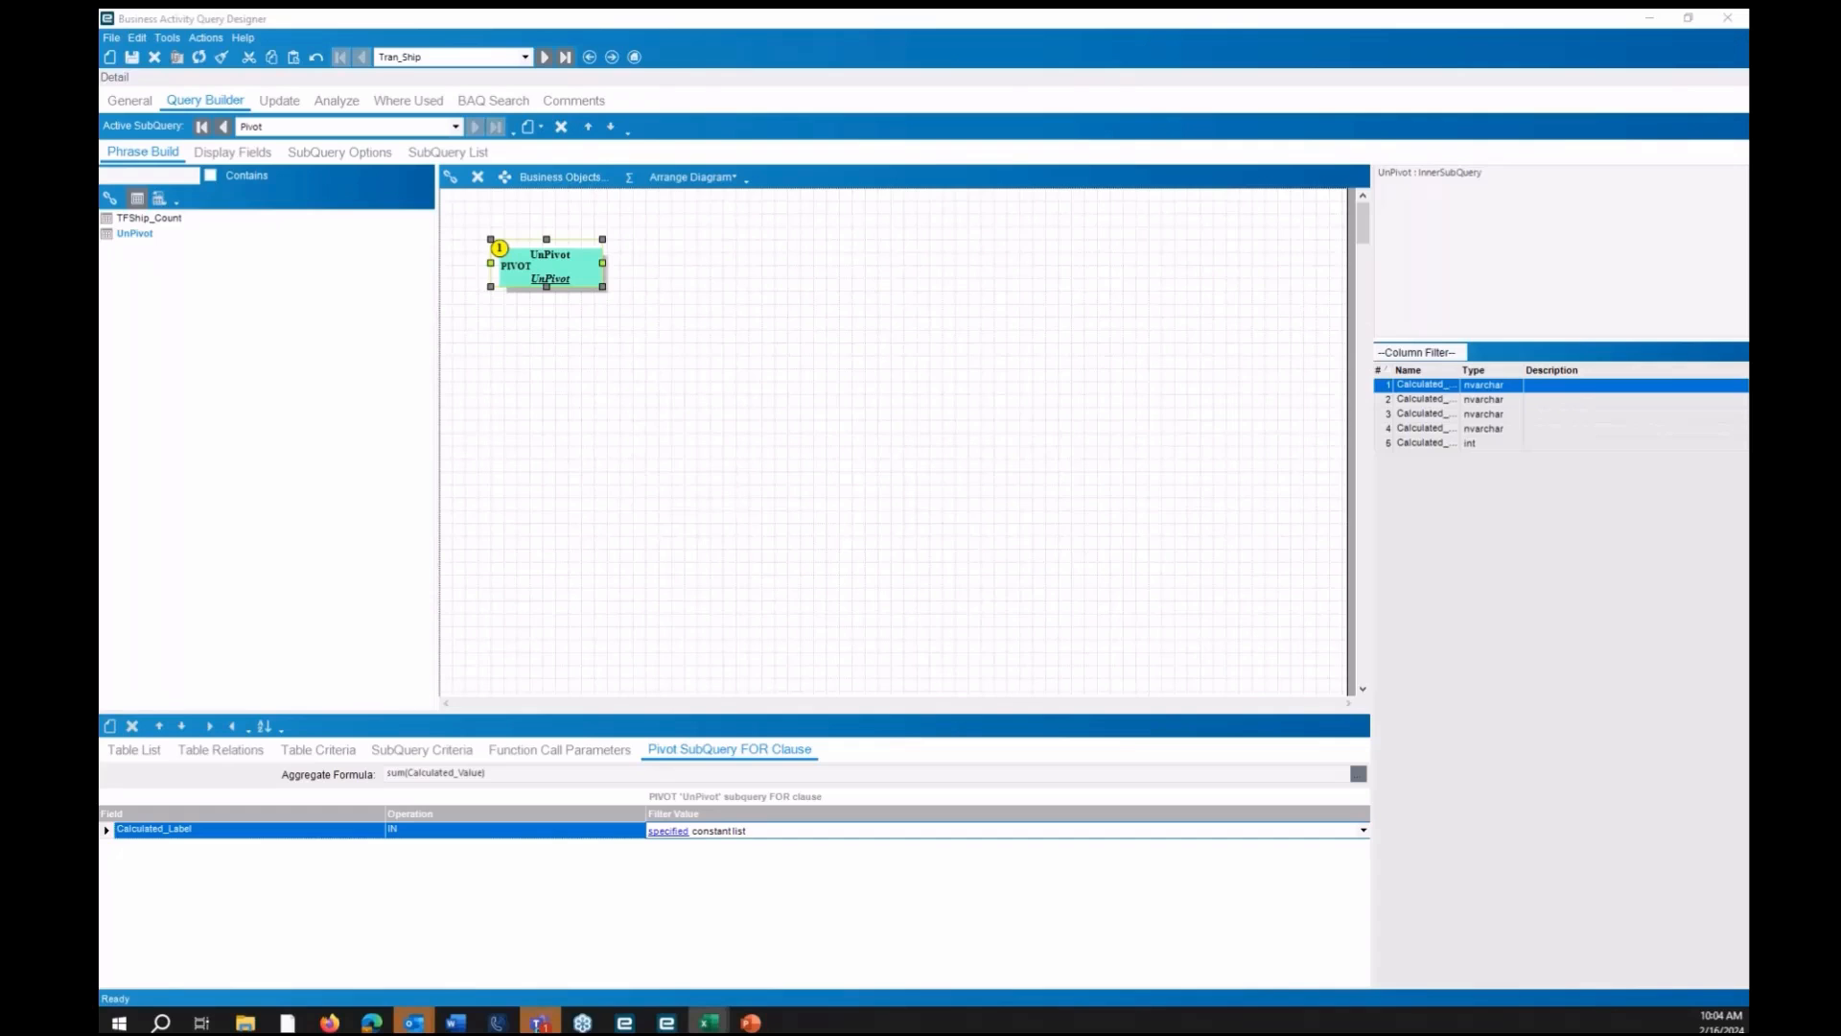
Switch to a blank Excel workbook and fill A1:A53 with the descending week series from 0 to -52
drag(100, 111, 1119, 79)
double_click(1119, 79)
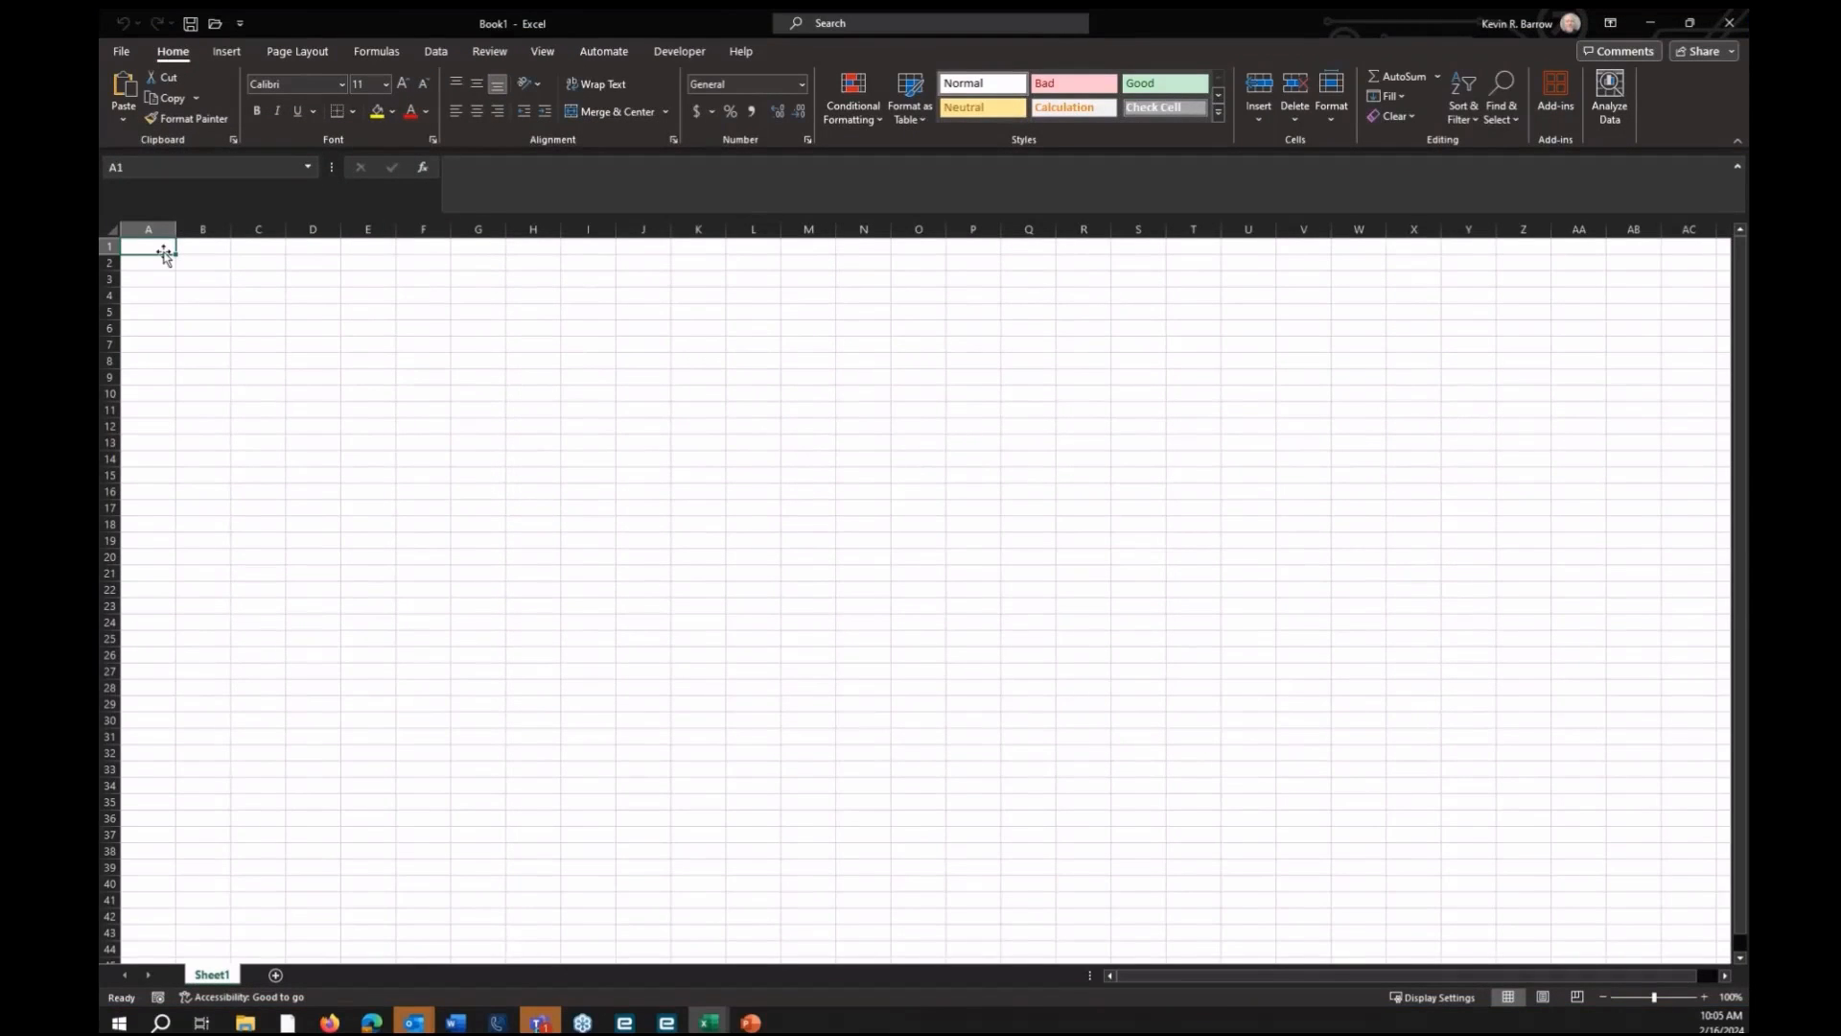
text(0)
key(Return)
text(-1)
key(Return)
drag(163, 245, 149, 281)
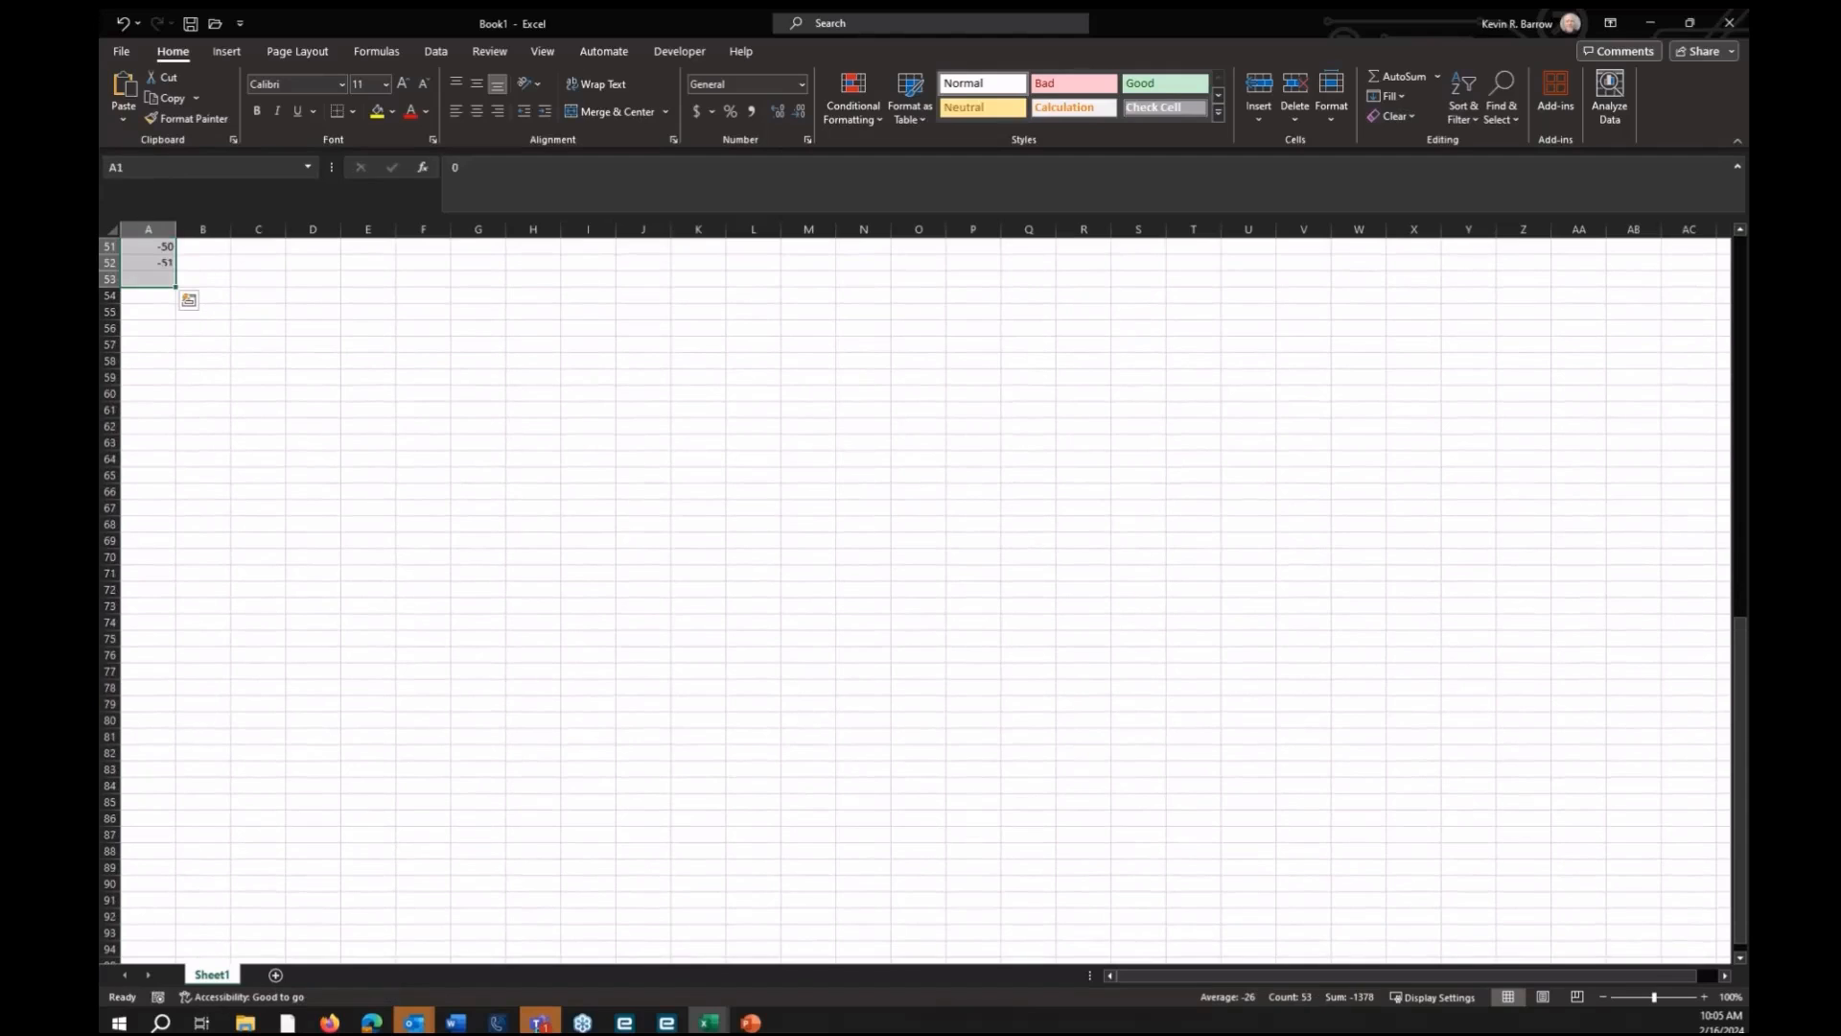
Enter >52 in cell A54, below the week series
click(164, 297)
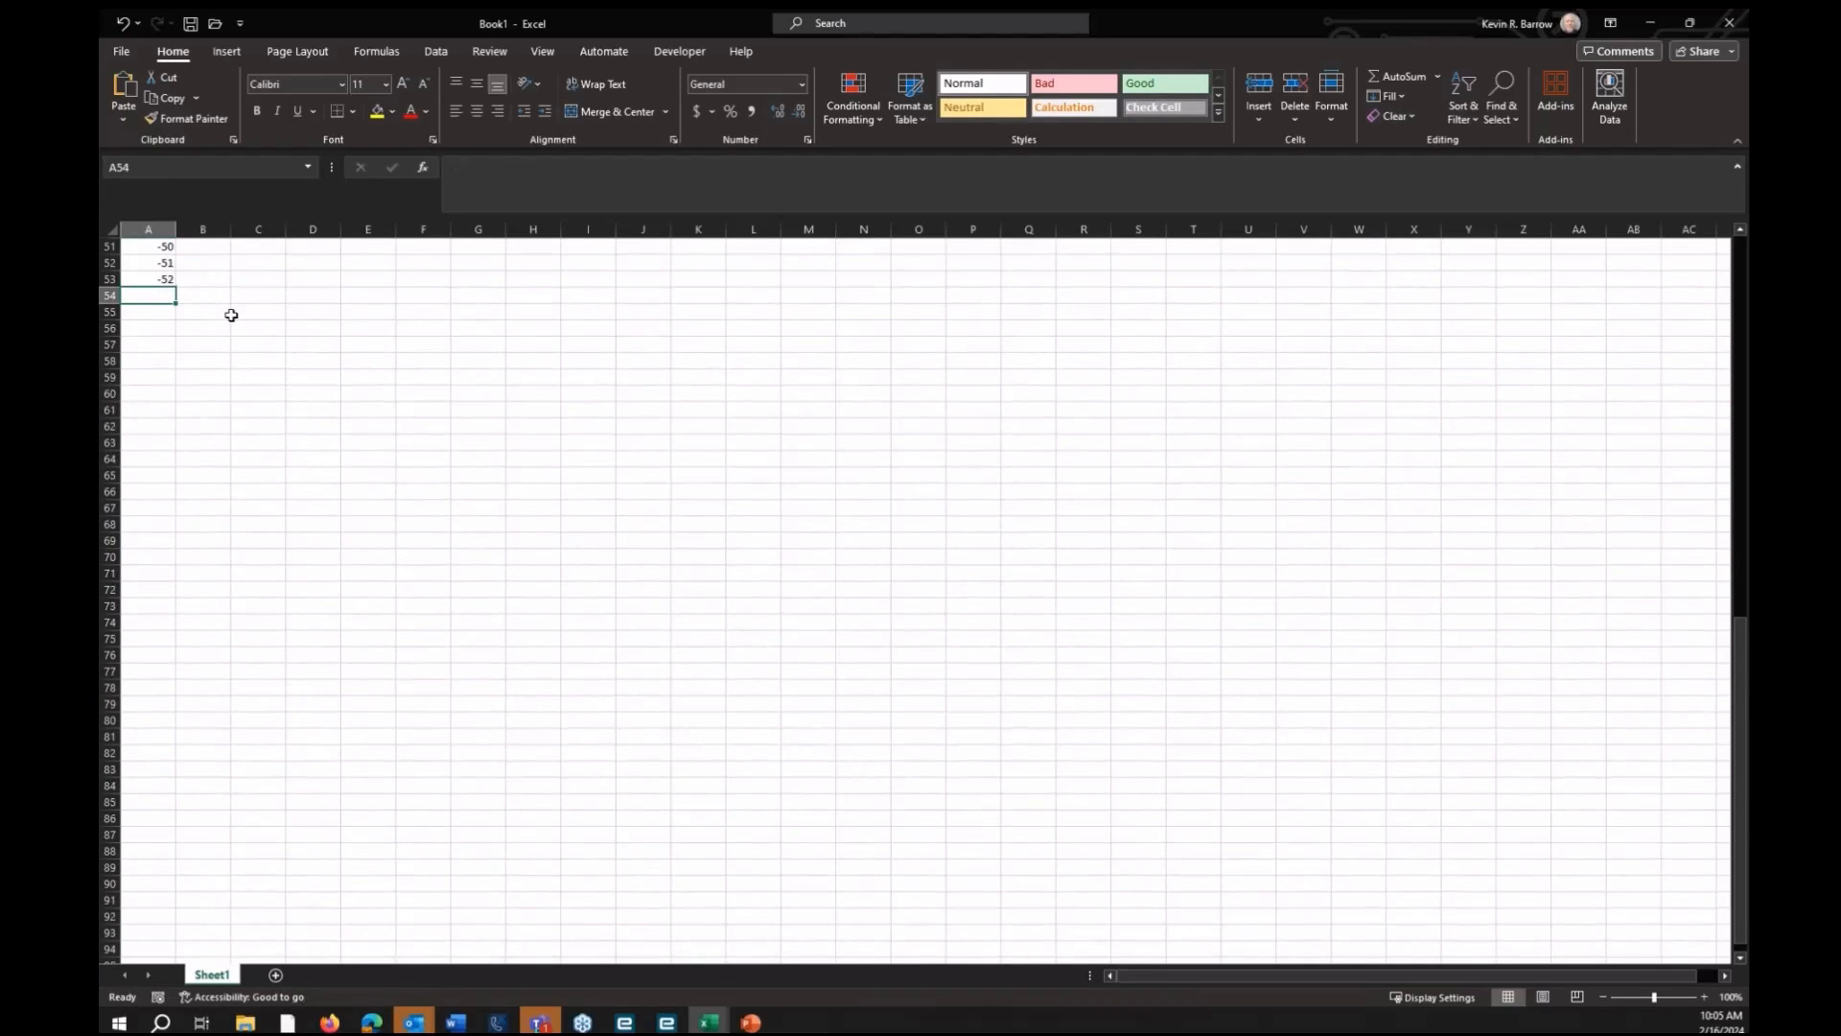
text(>52)
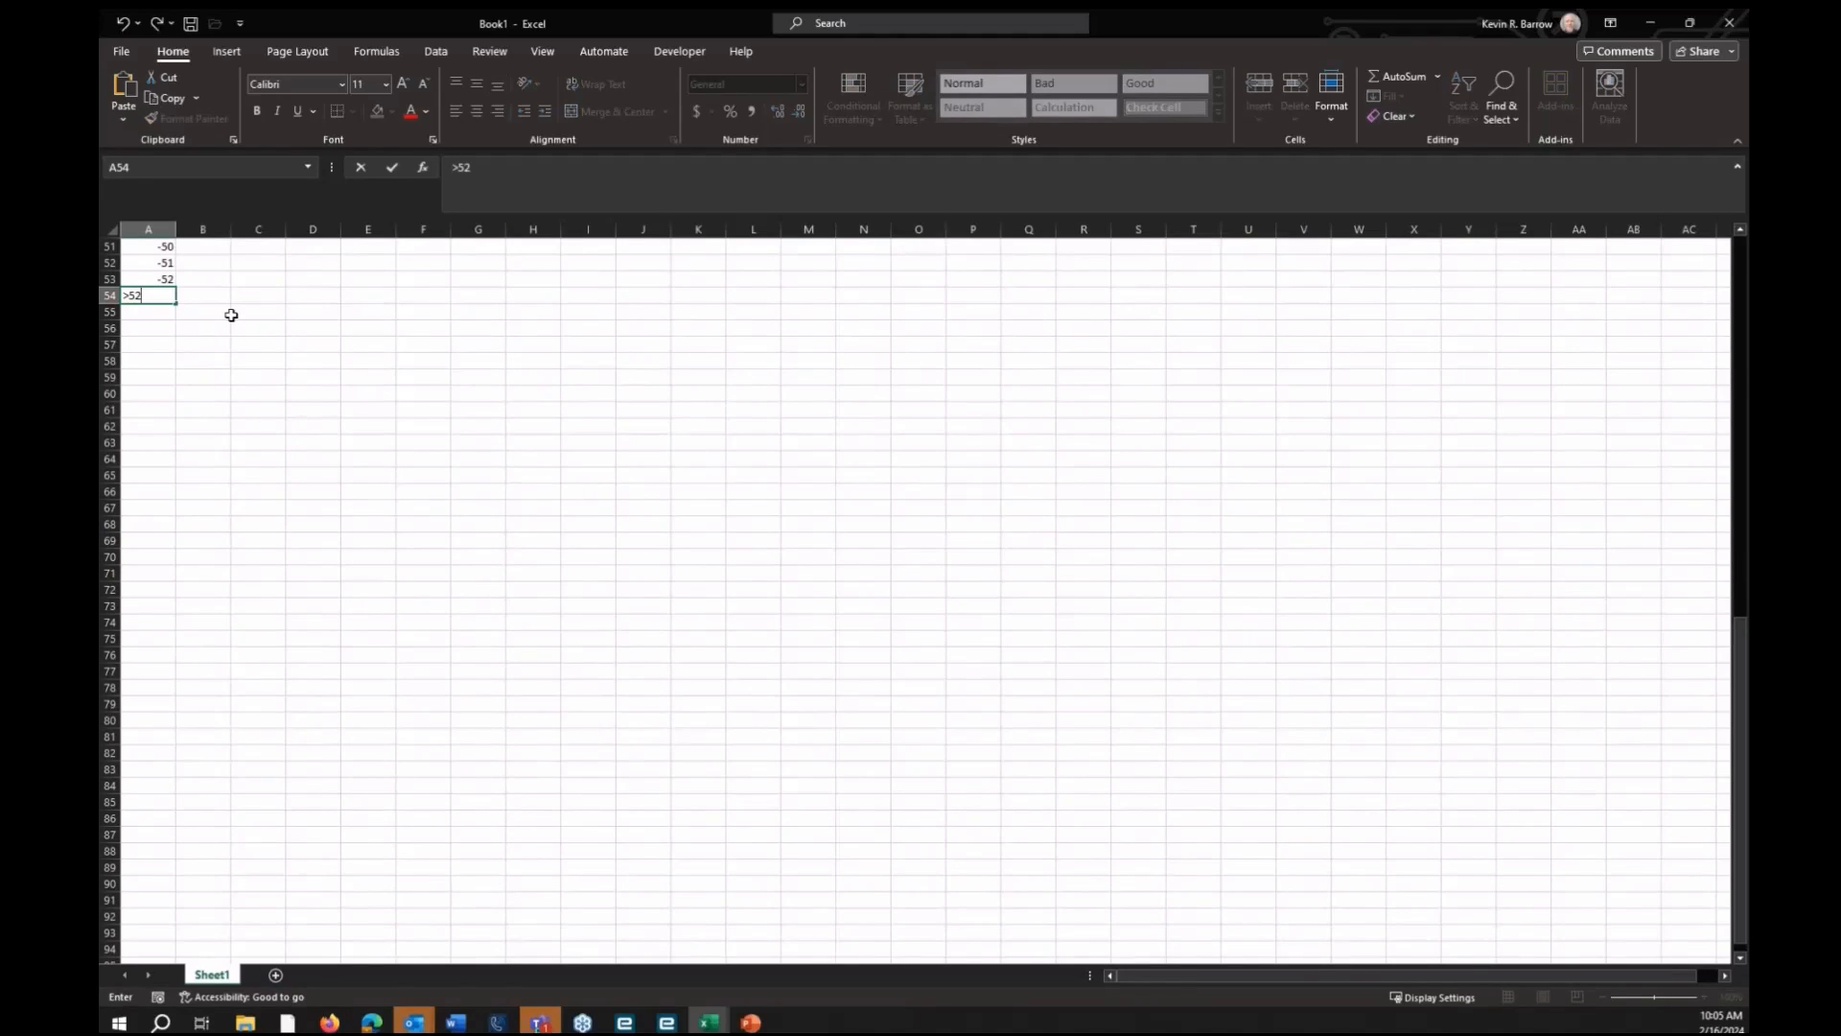
key(Return)
Enter the labels M Qty, F Qty and P Qty in cells B1 to B3
scroll(226, 325, up, 17)
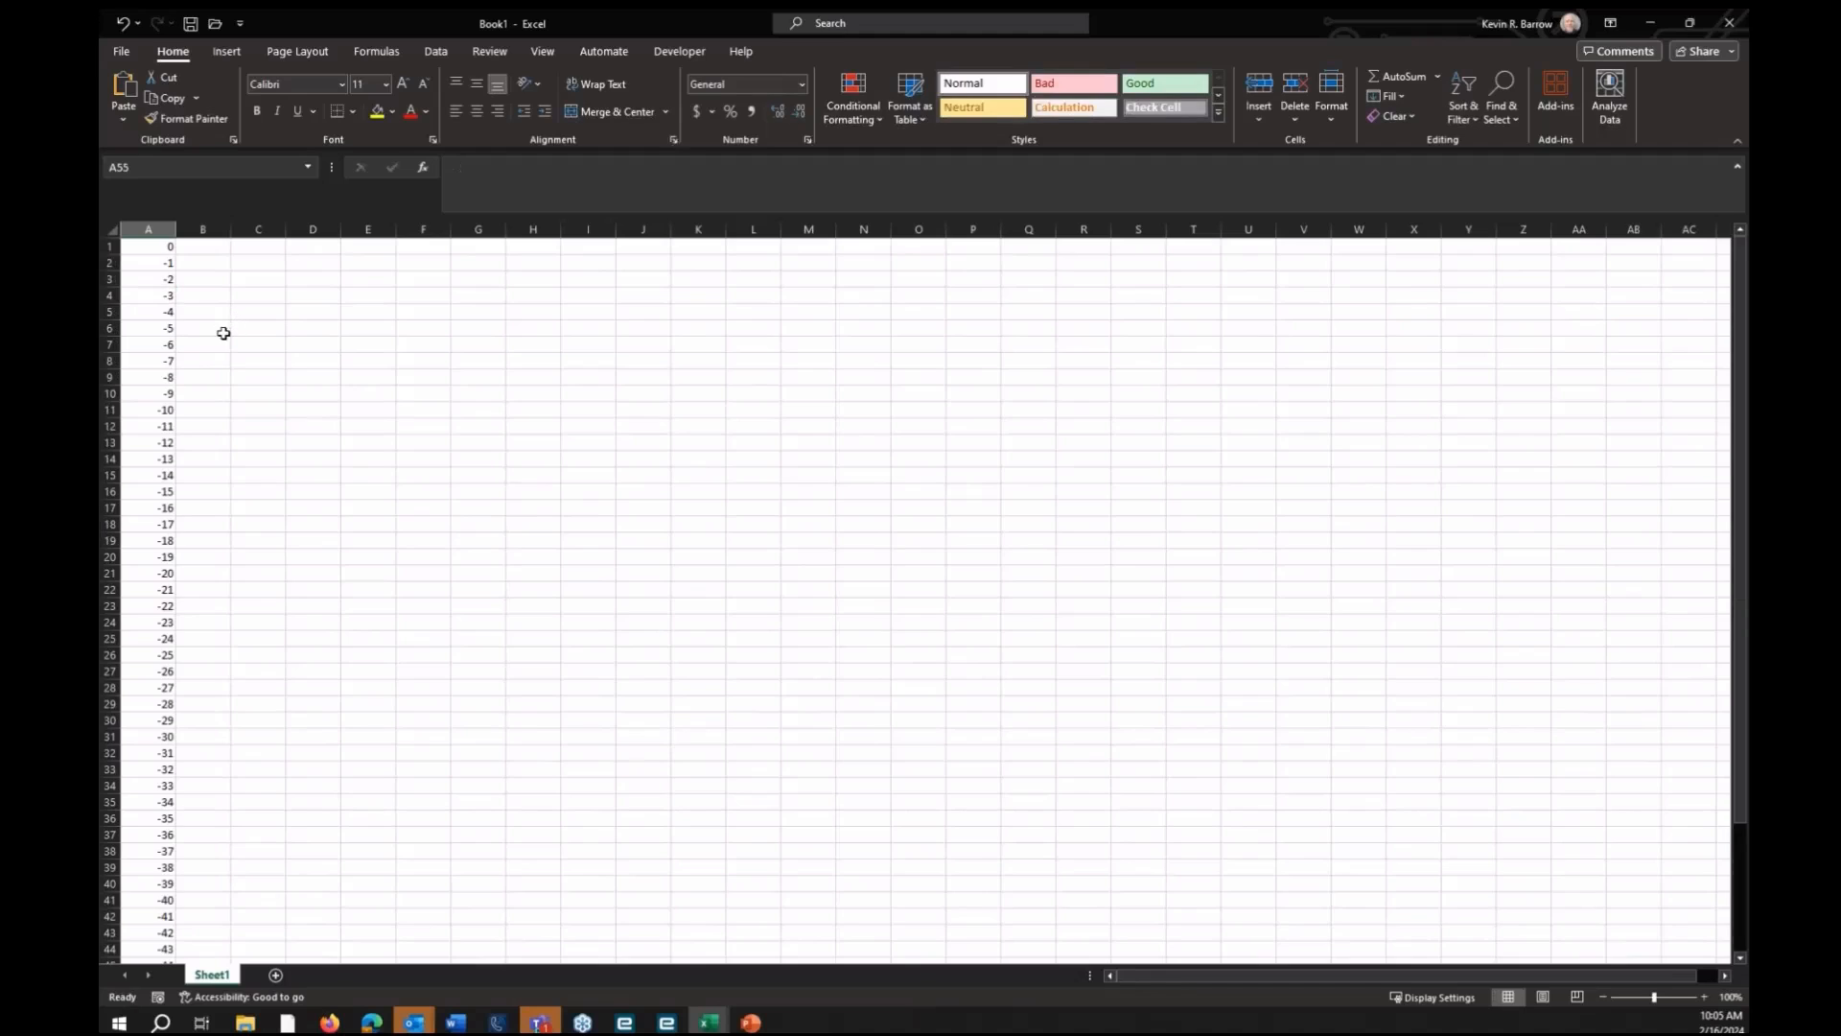
click(217, 246)
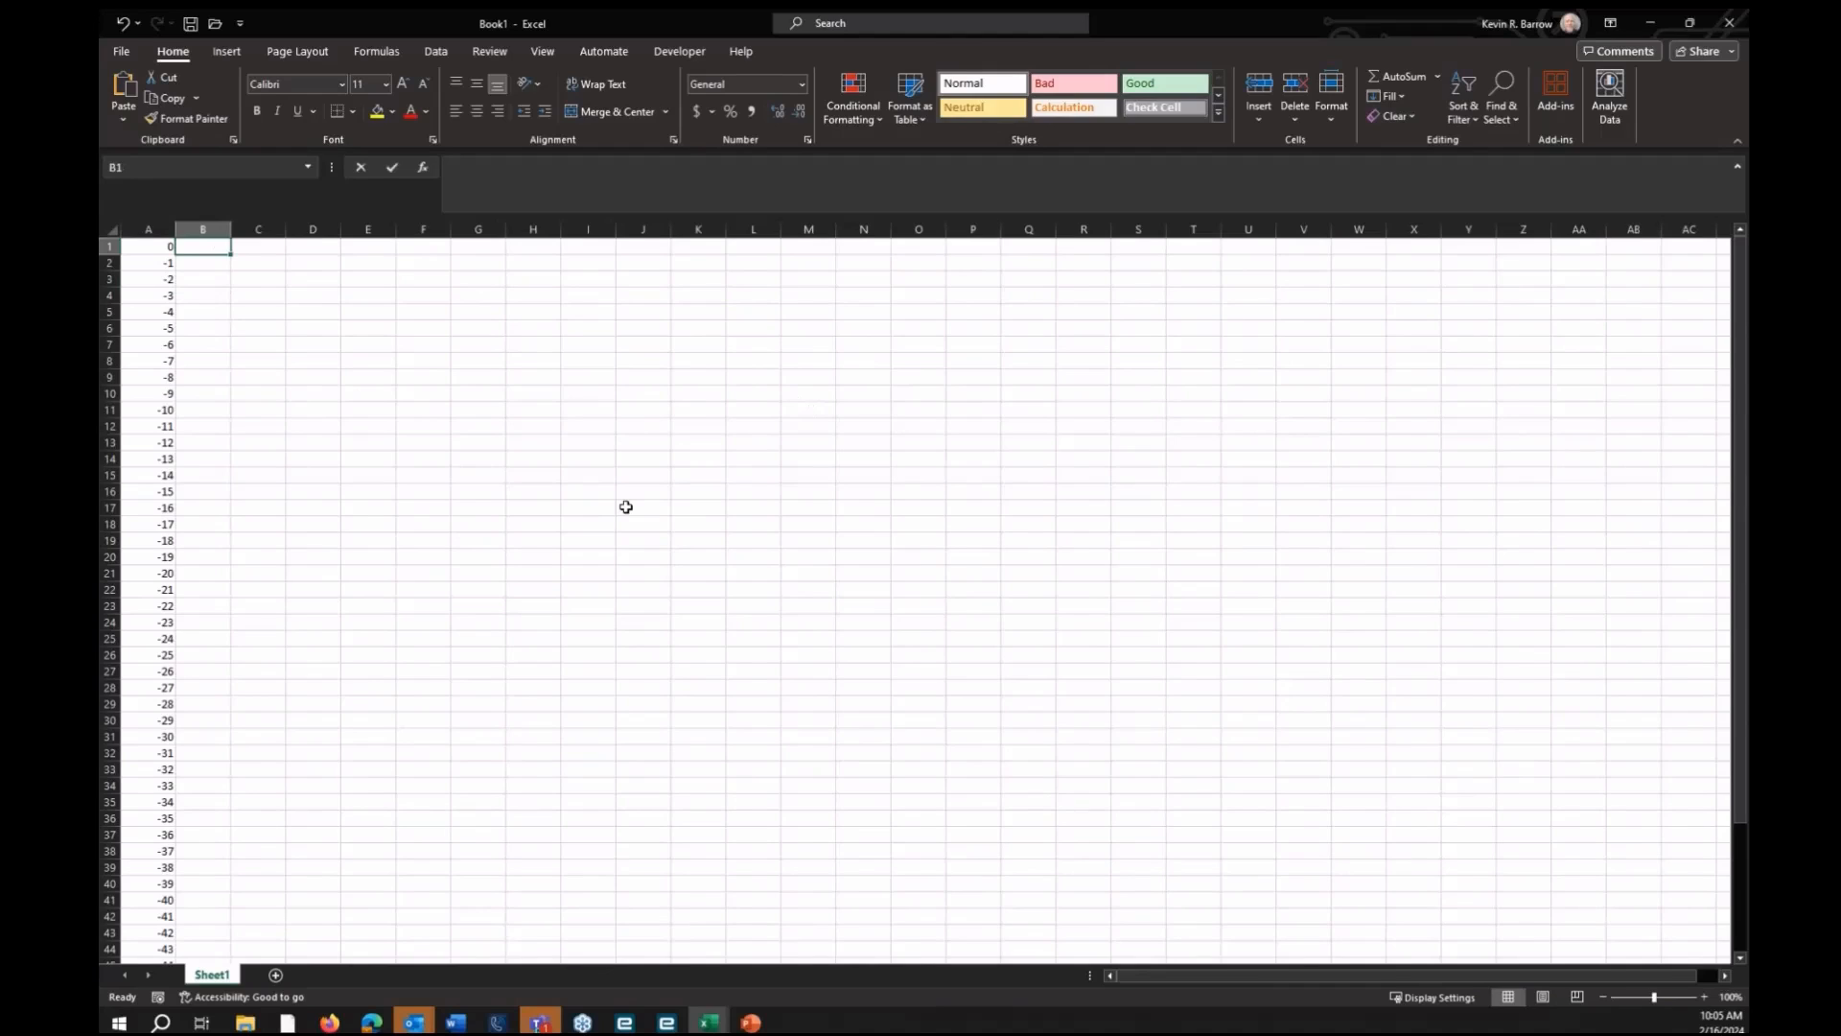
text(M Qty)
key(Return)
text(F Qty)
key(Return)
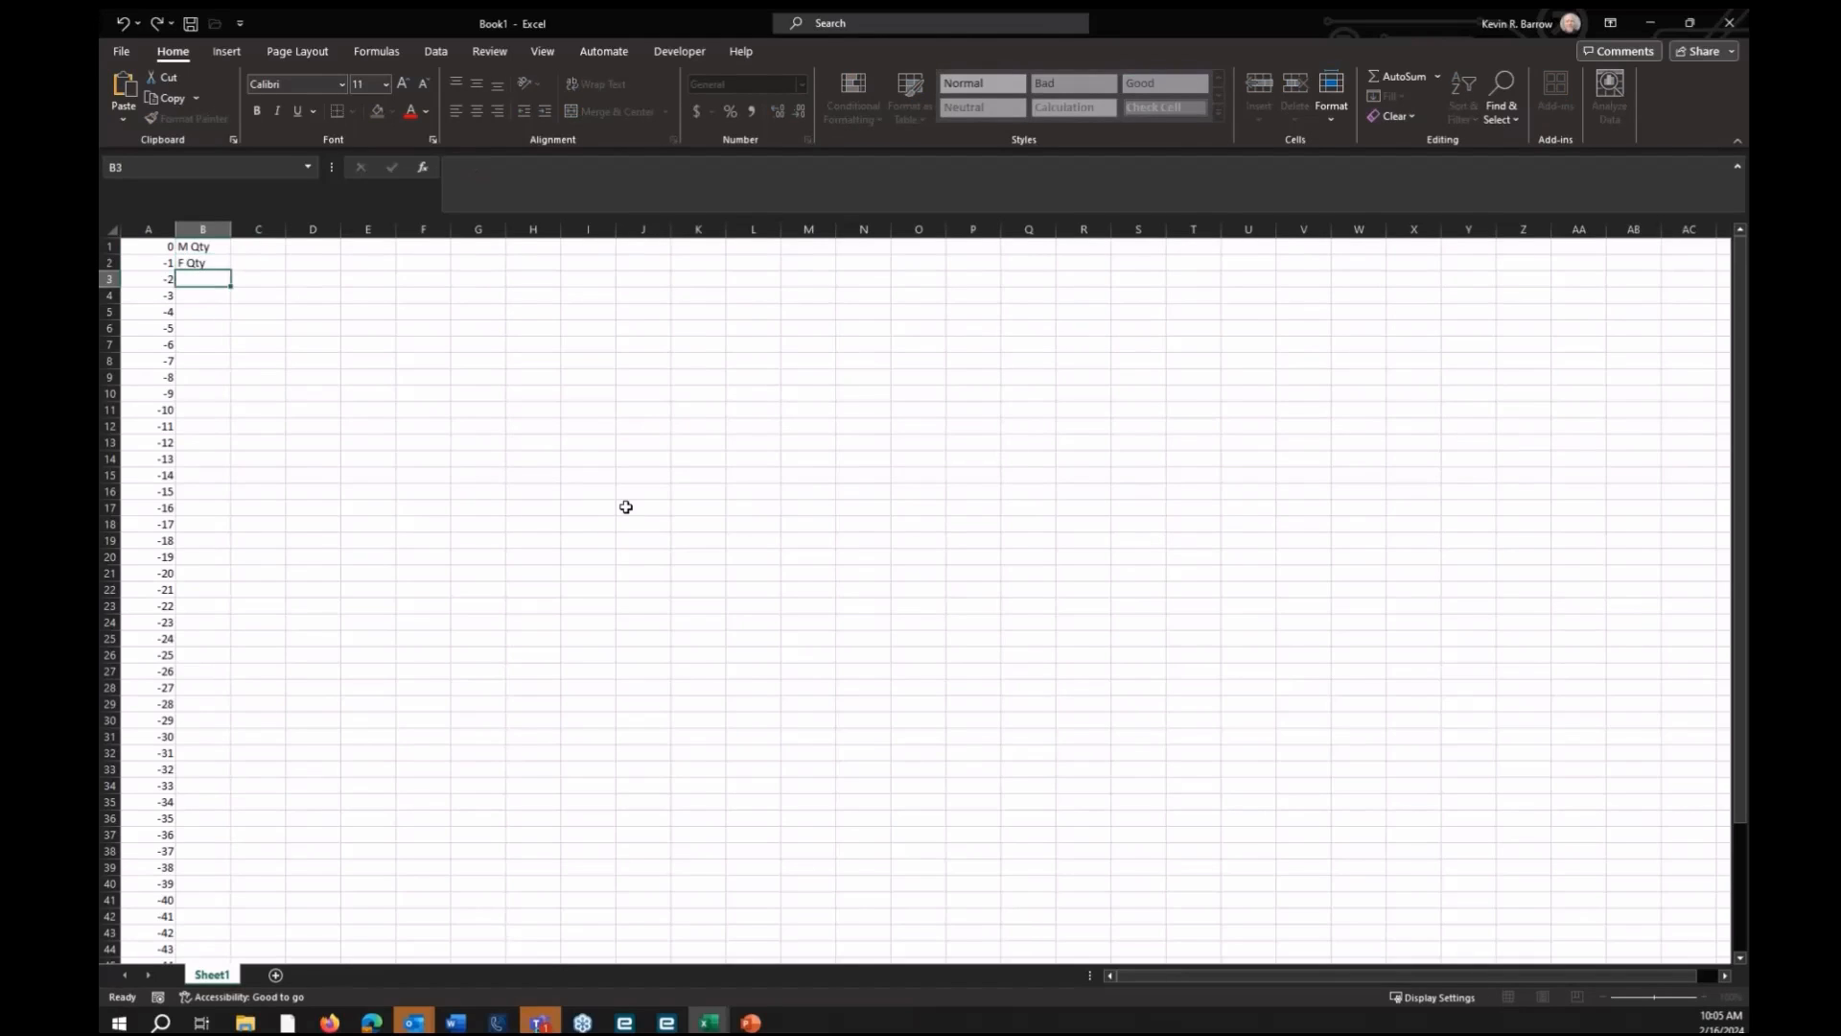
text(P Qty)
key(Return)
Enter Open Qty, Closed Qty, Shipped Qty and Total Qty in cells B4 to B7, and select cell D1
text(O)
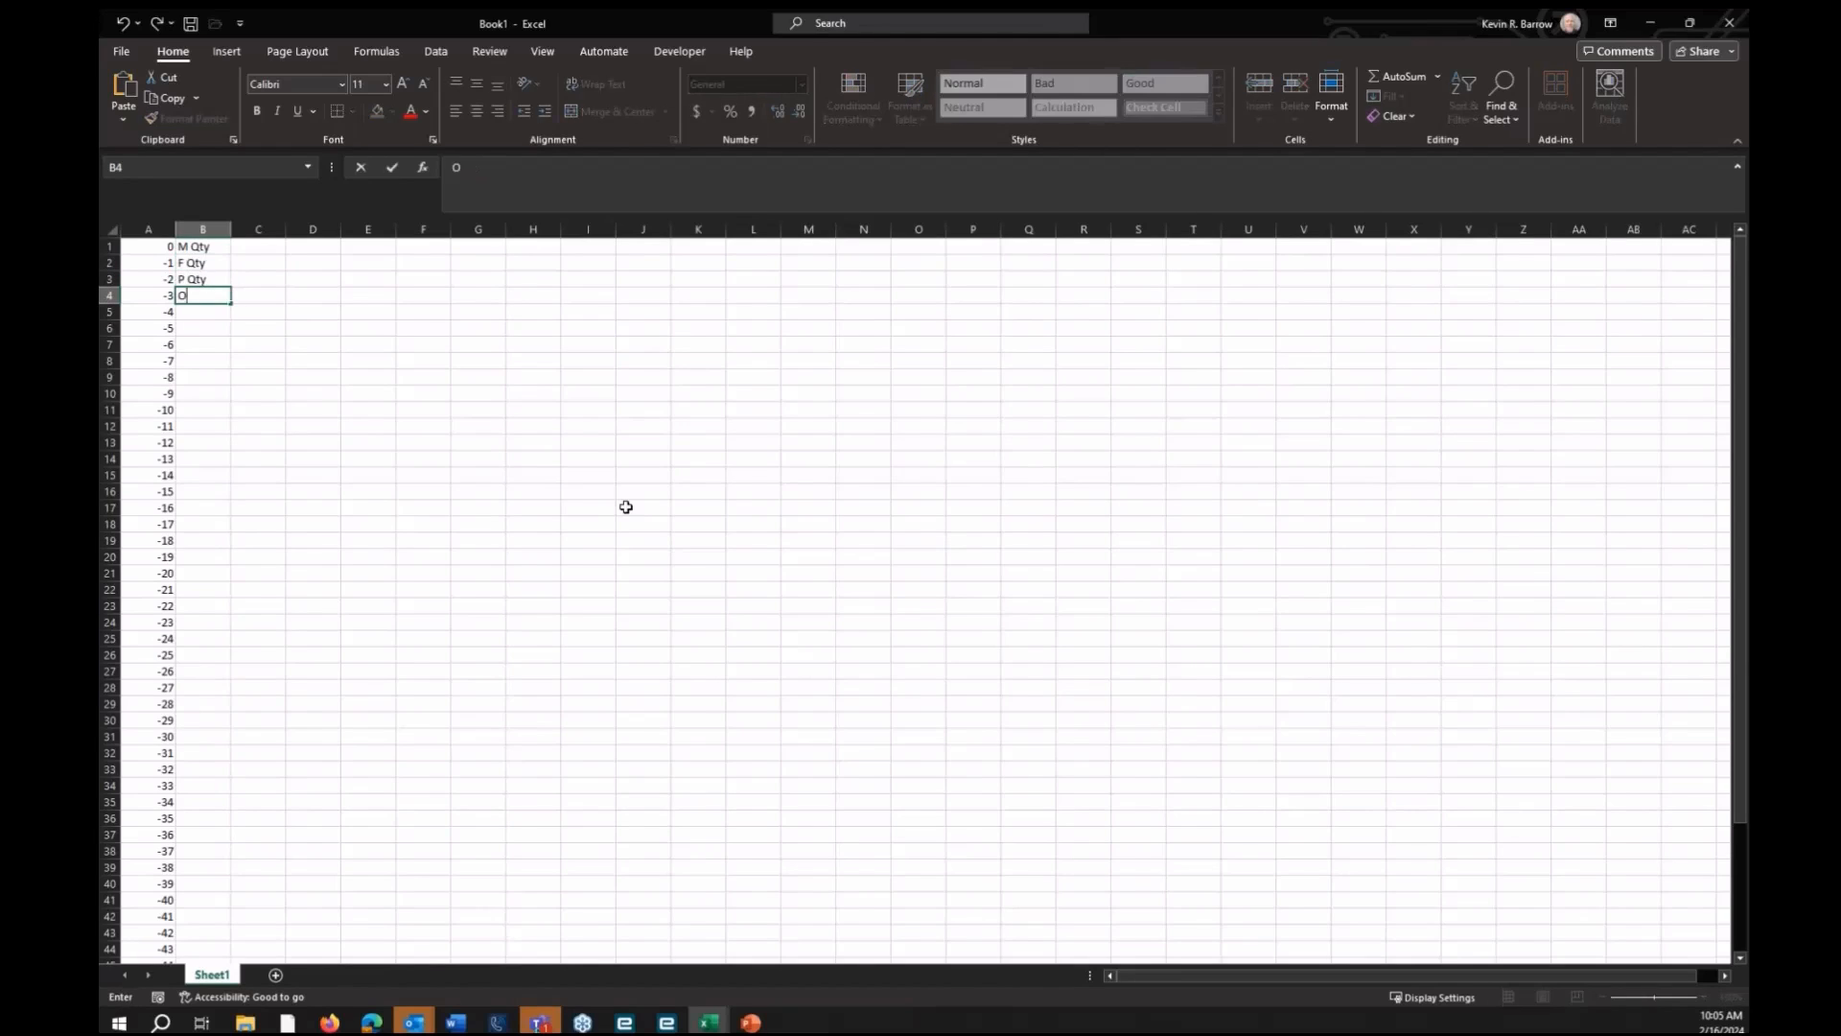
text(pen Qty)
key(Return)
text(Closed Qty)
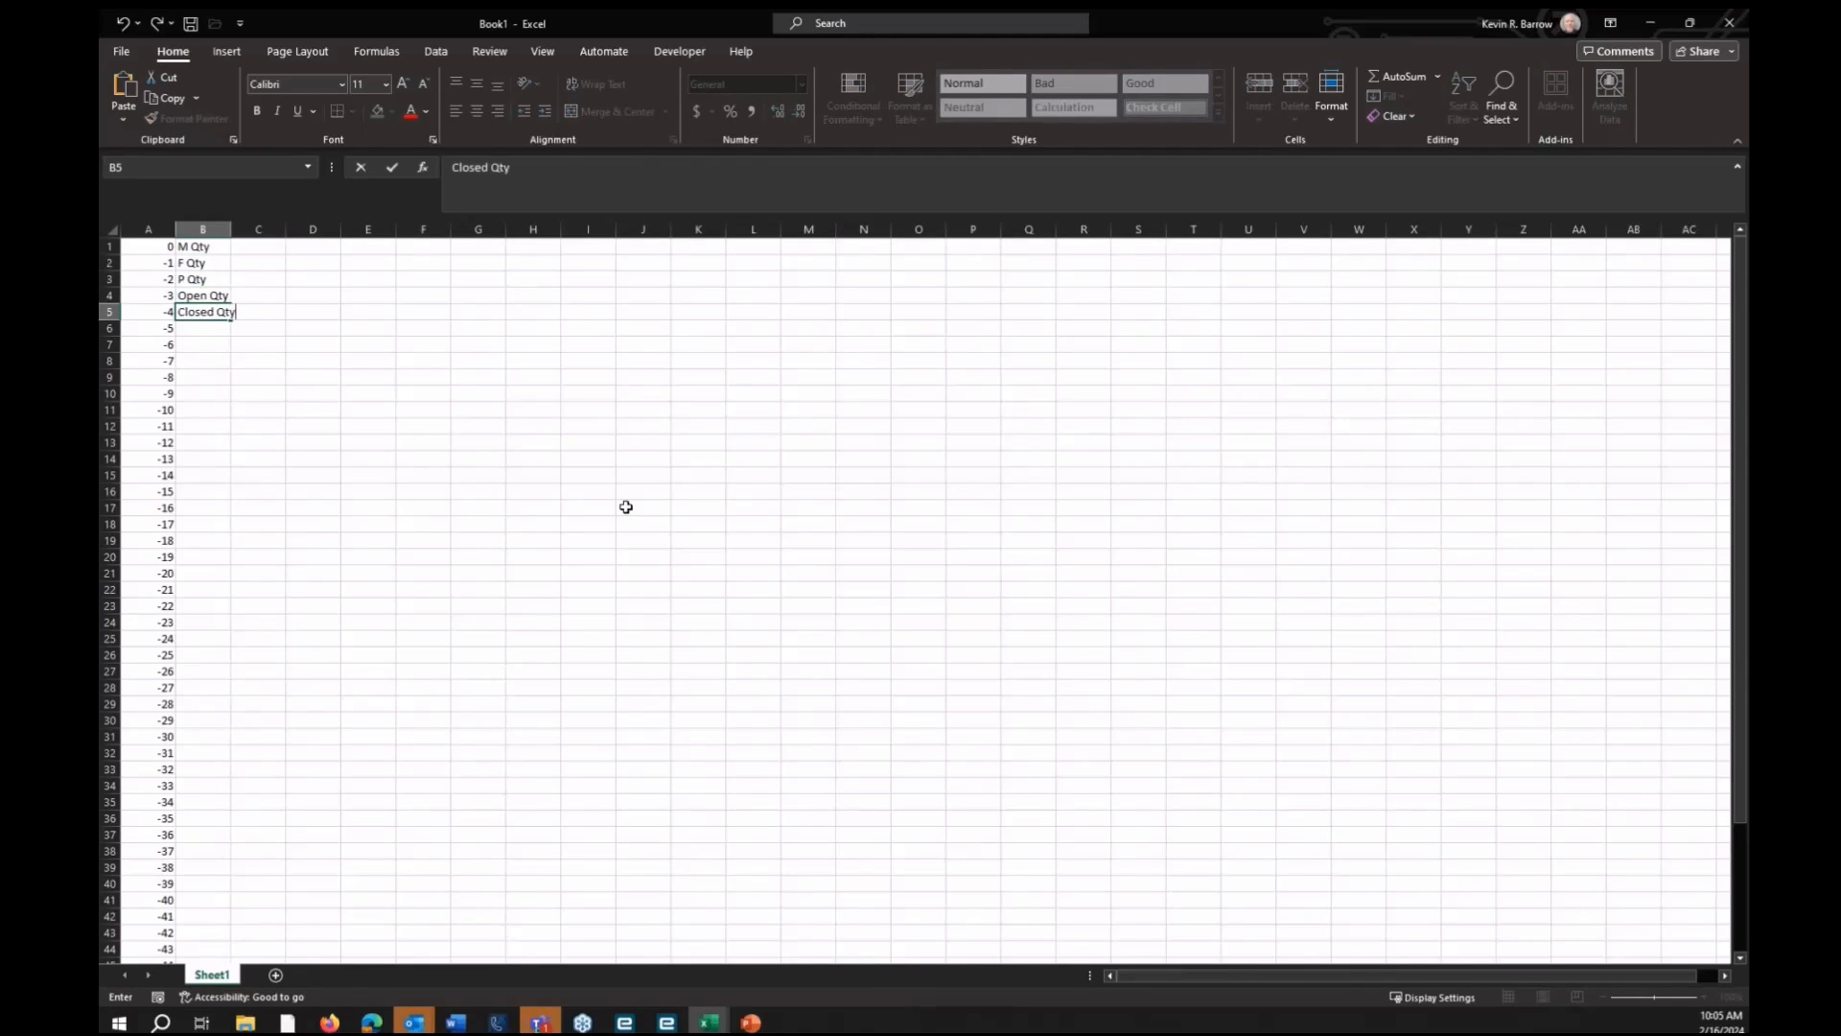
key(Return)
text(Shippe)
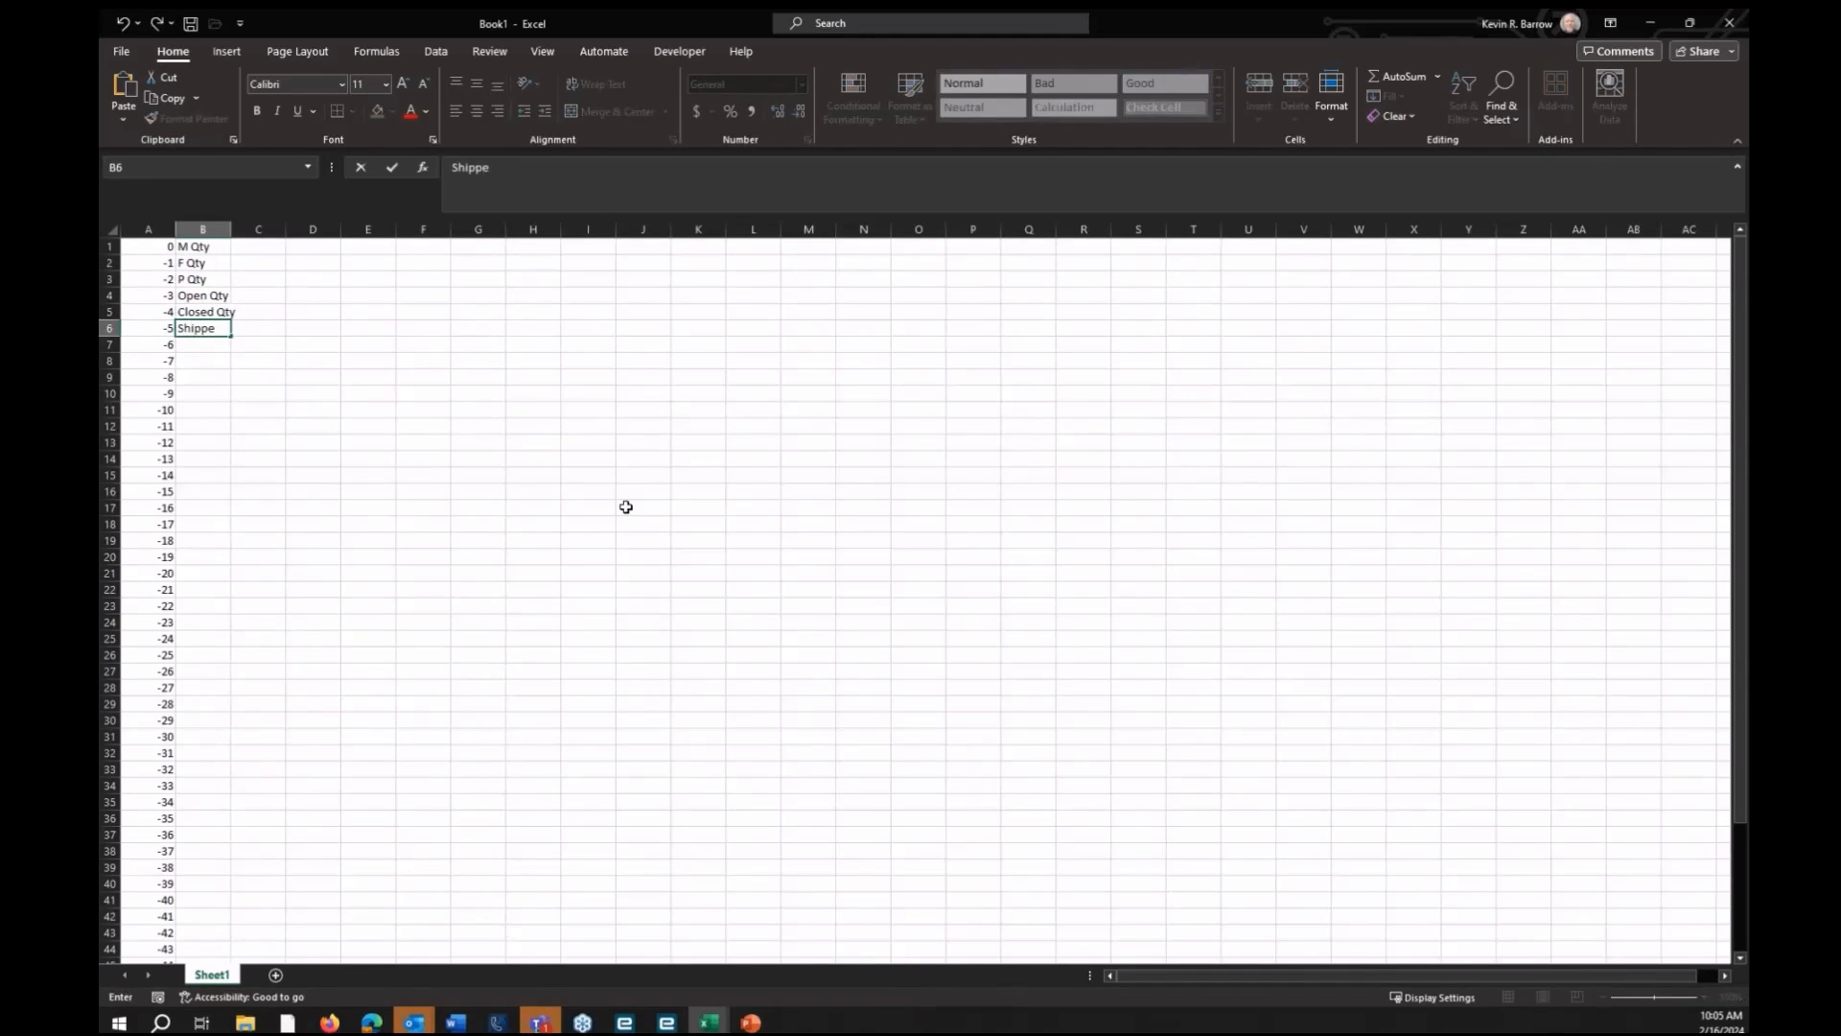
text(d Qty)
key(Return)
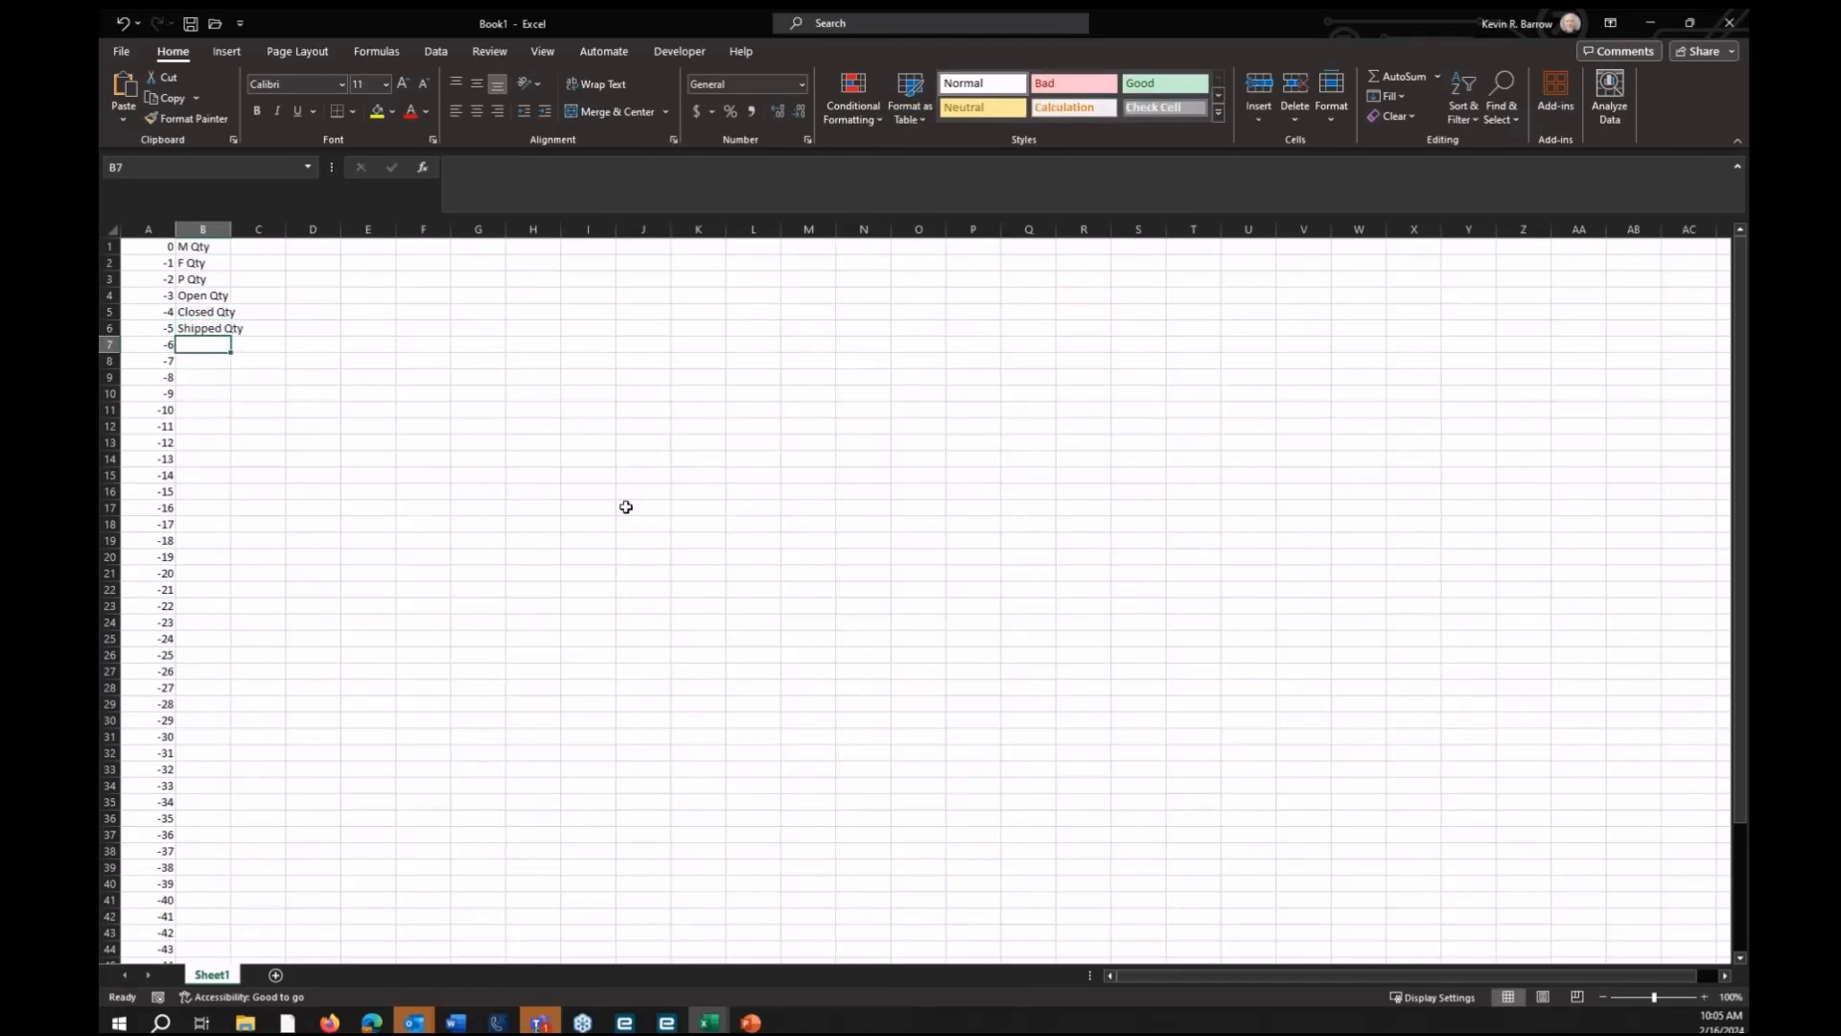
text(Total Qty)
key(Return)
key(Up)
key(Up)
key(Up)
key(Up)
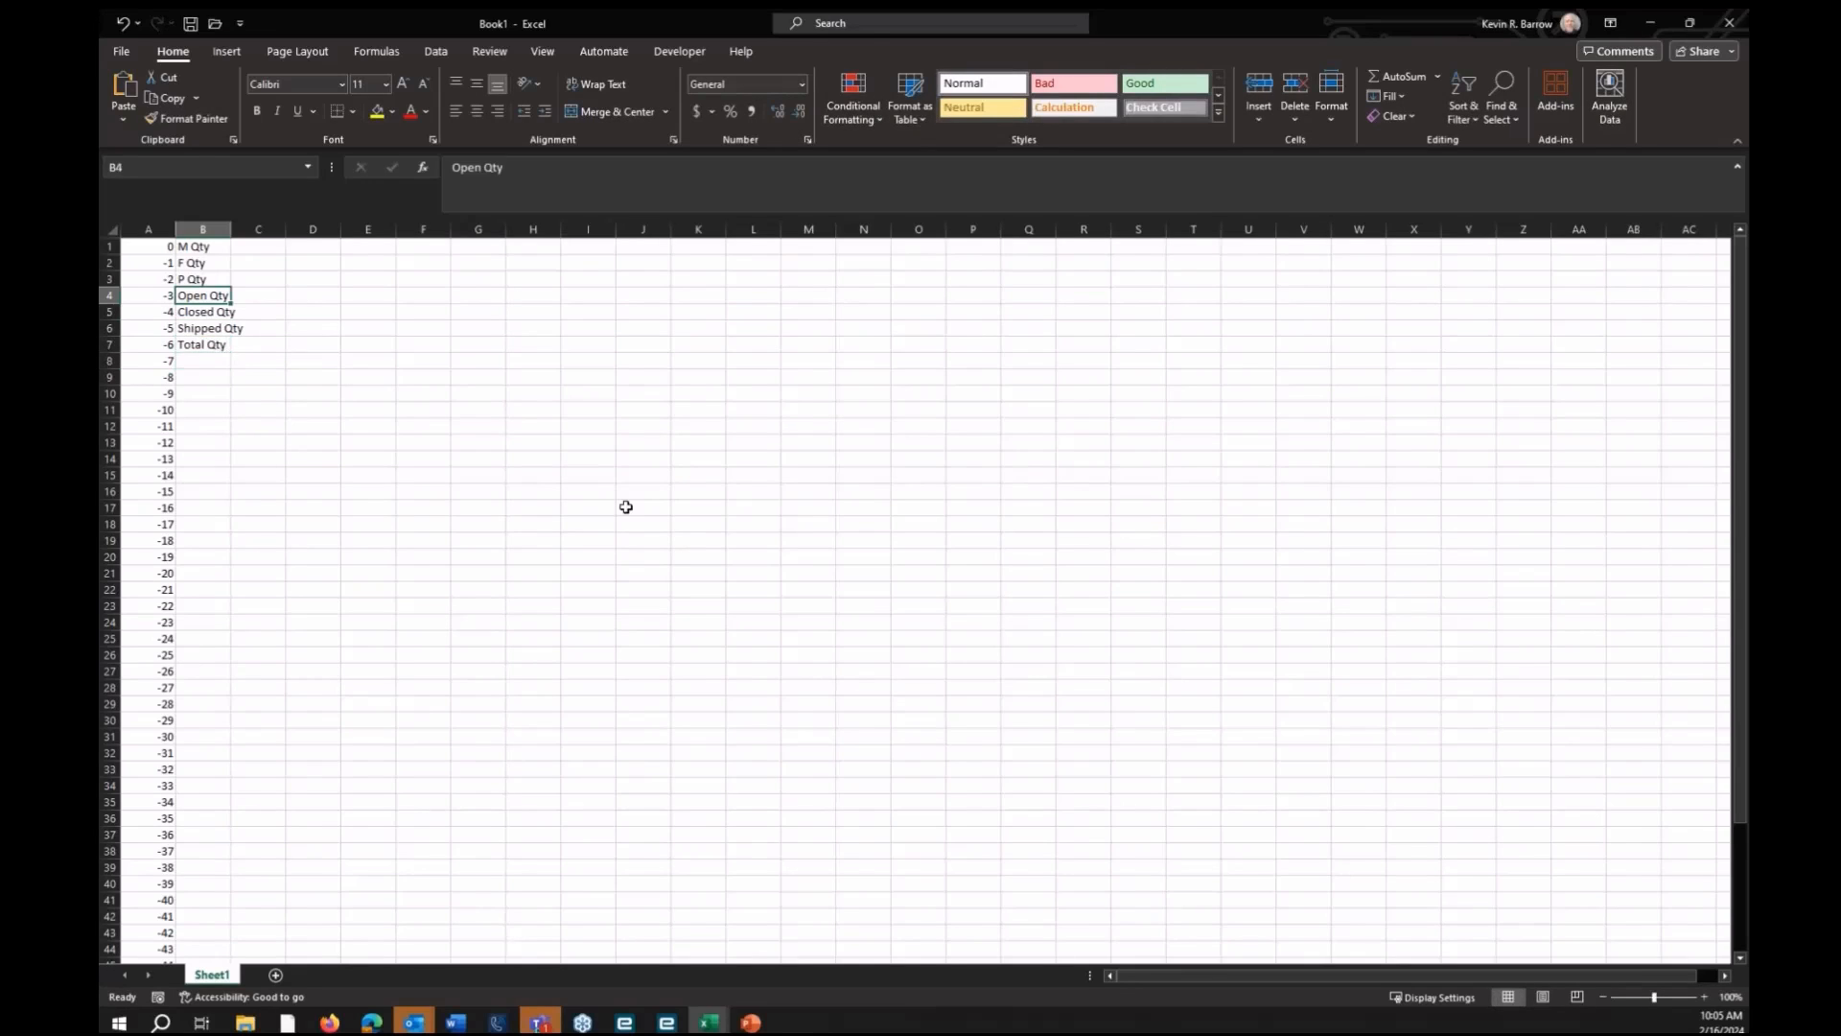
click(302, 248)
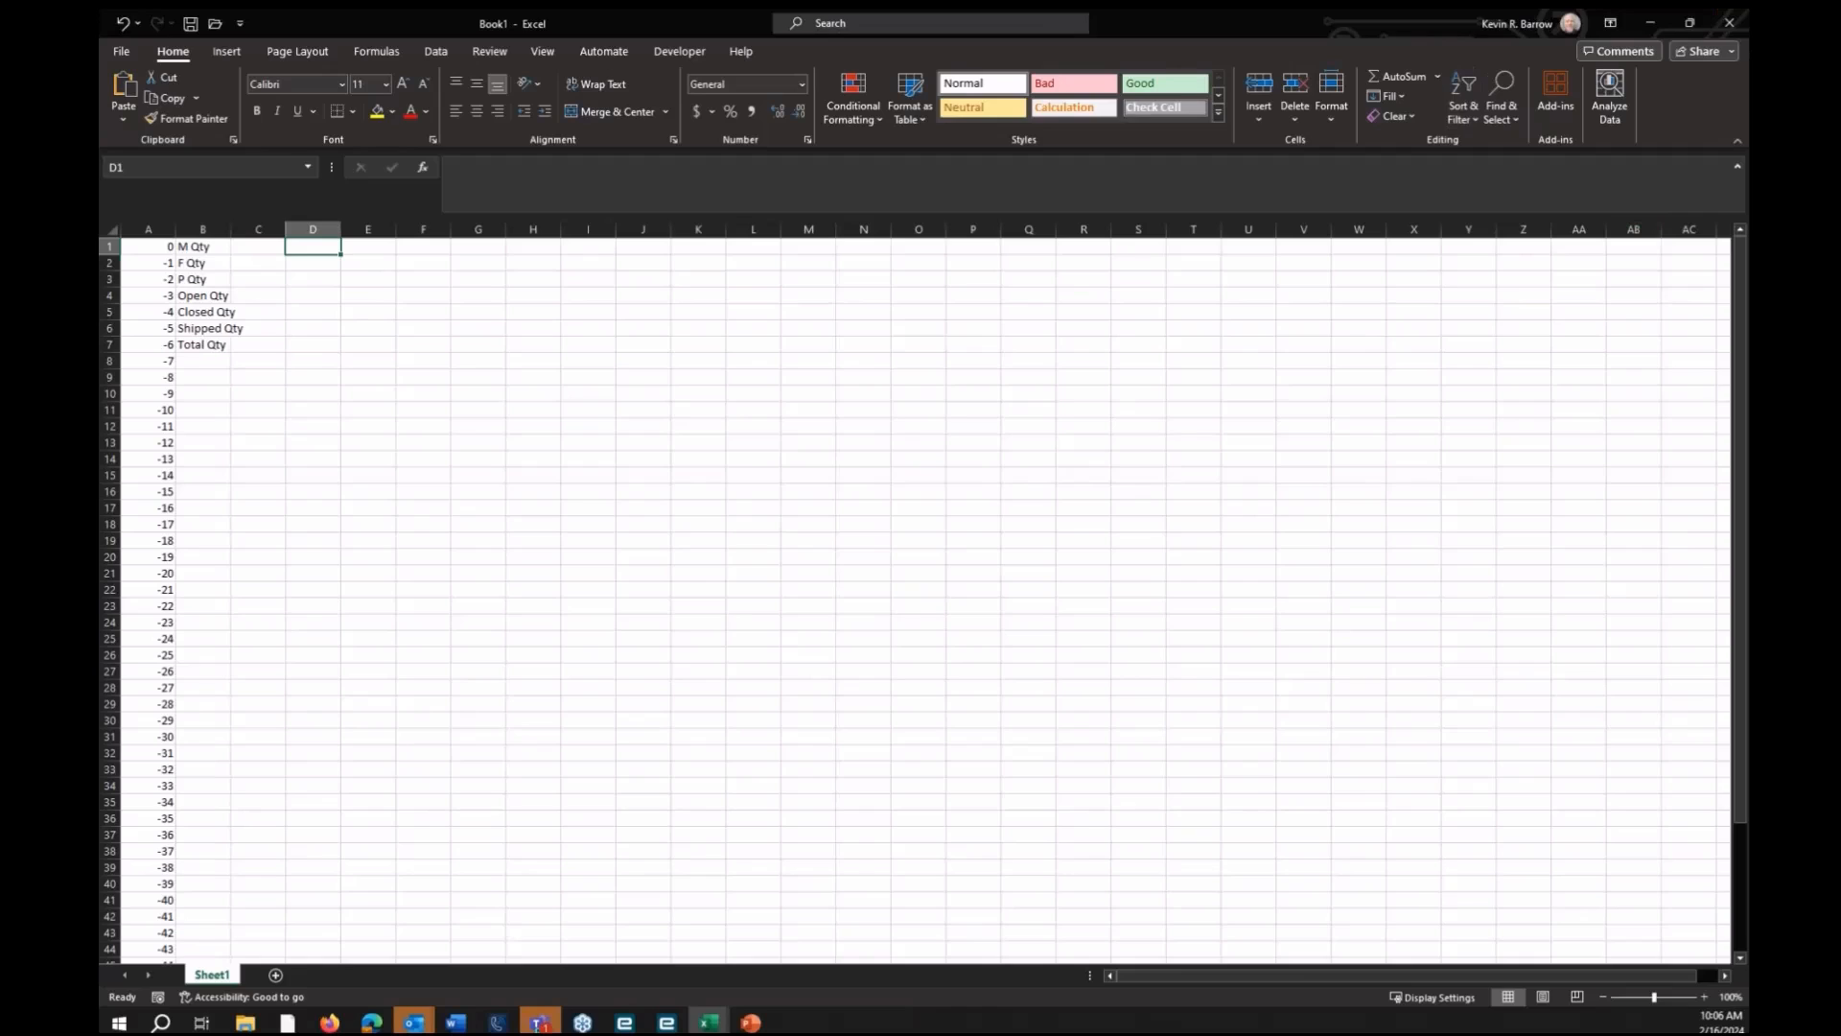
Enter =INDEX($A$1:$A$54, INT((ROW()-1)/COUNTA($B$1:$B$7))+1) & " " & INDEX($B$1:$B$7, MOD((ROW()-1),COUNTA($B$1:$B$7))+1) in cell D1
key(alt+Tab)
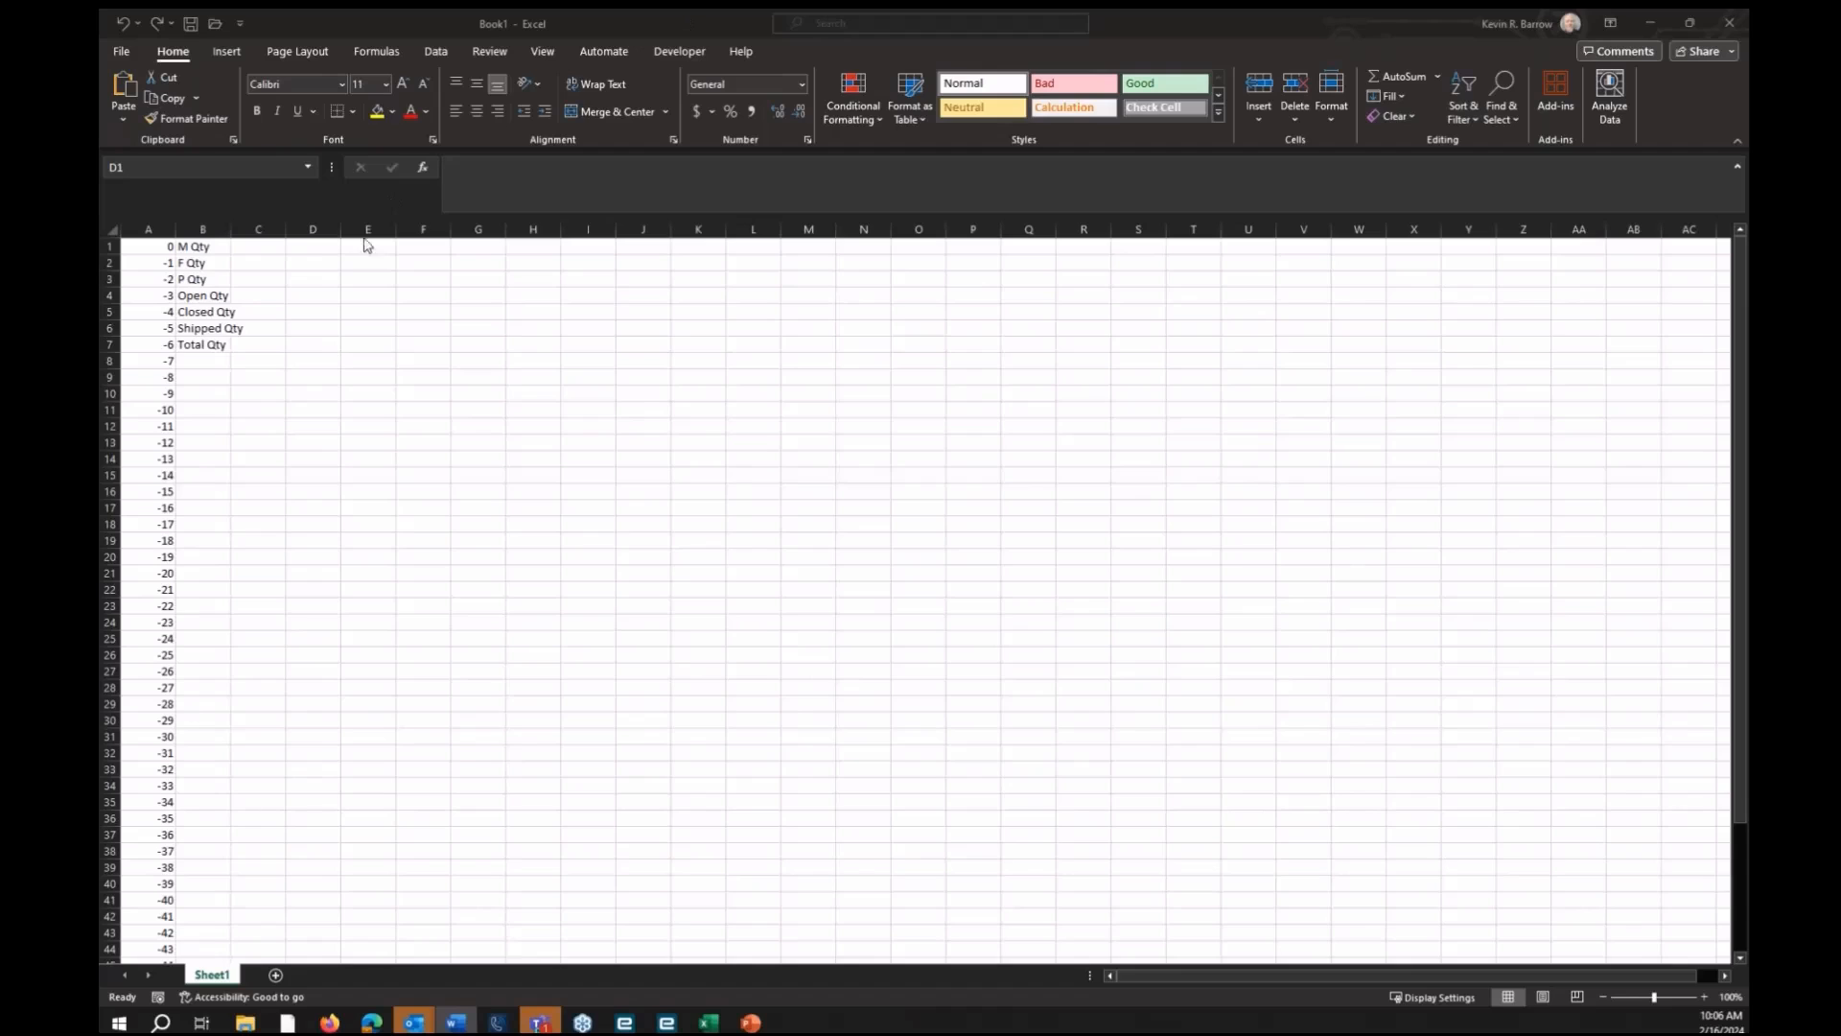
click(313, 252)
text(=INDEX($A$1:$A$54, INT((ROW()-1)/COUNTA($B$1:$B$7))+1) & " " & INDEX($B$1:$B$7, MOD((ROW()-1),COUNTA($B$1:$B$7))+1))
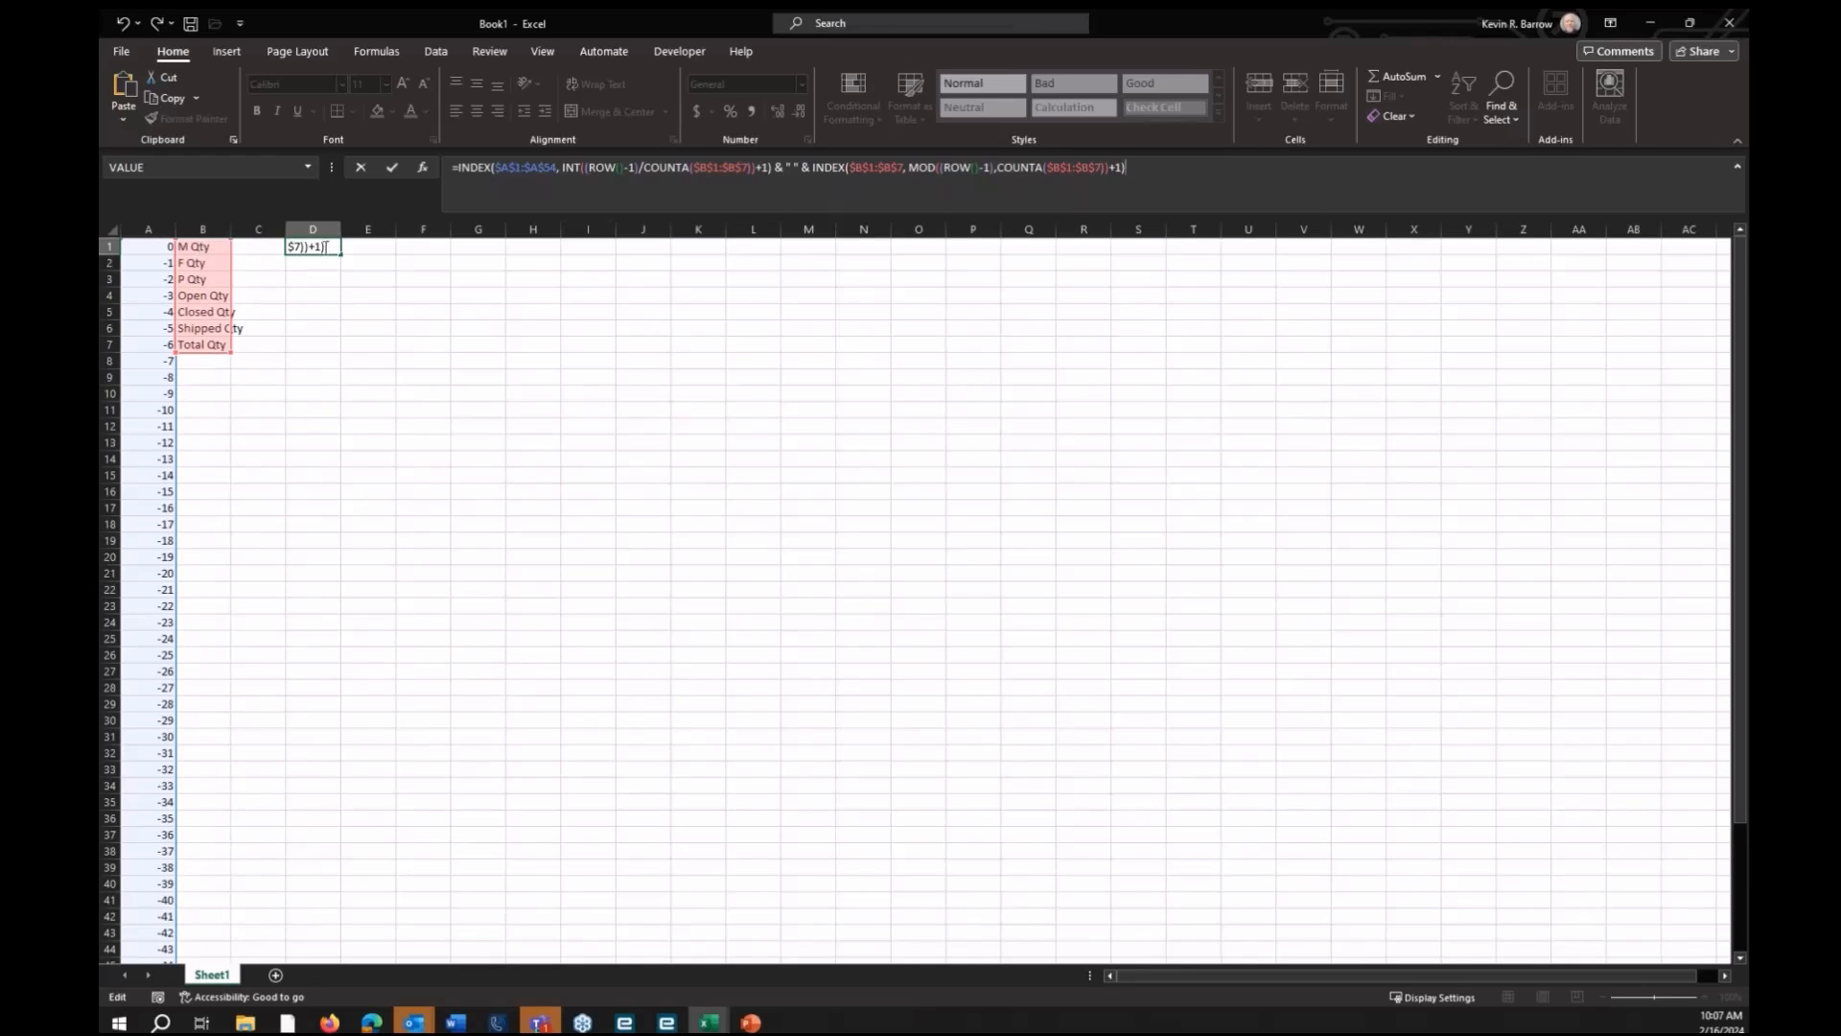
key(Return)
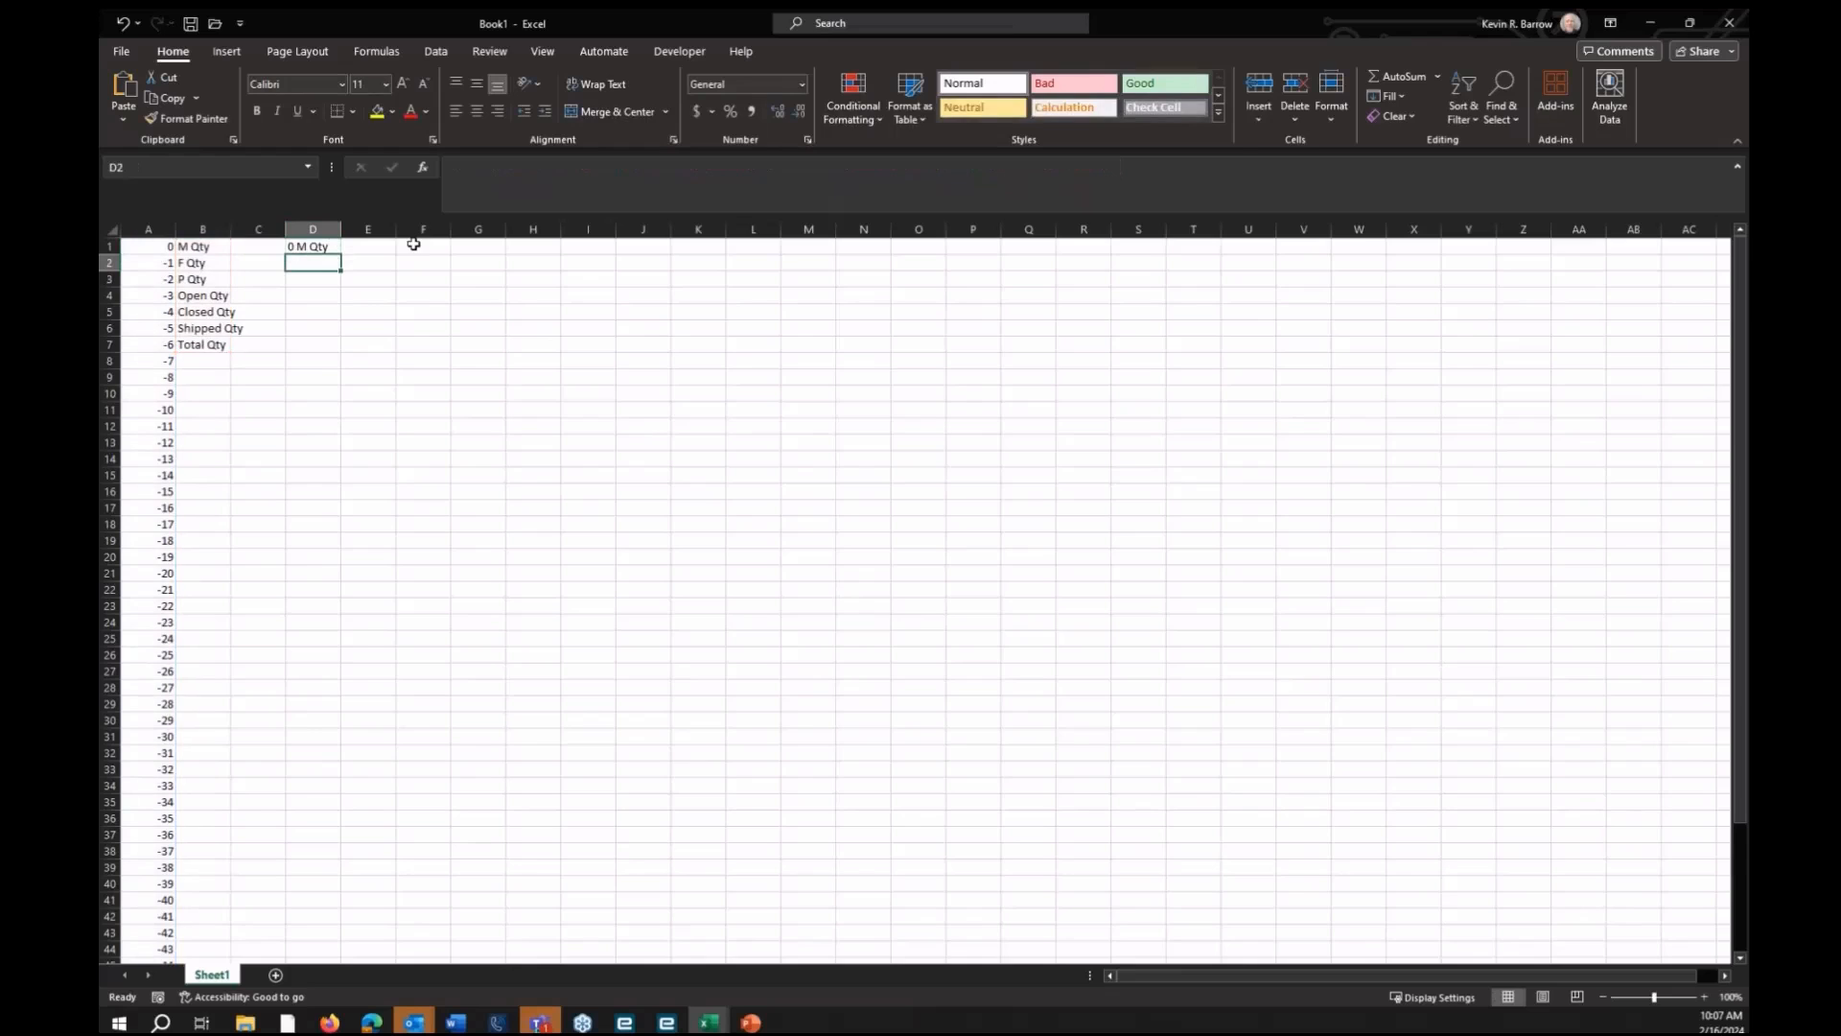
Fill the D1 formula down column D to row 500 and remove the #REF! rows from row 379 on
click(336, 247)
drag(340, 255, 309, 959)
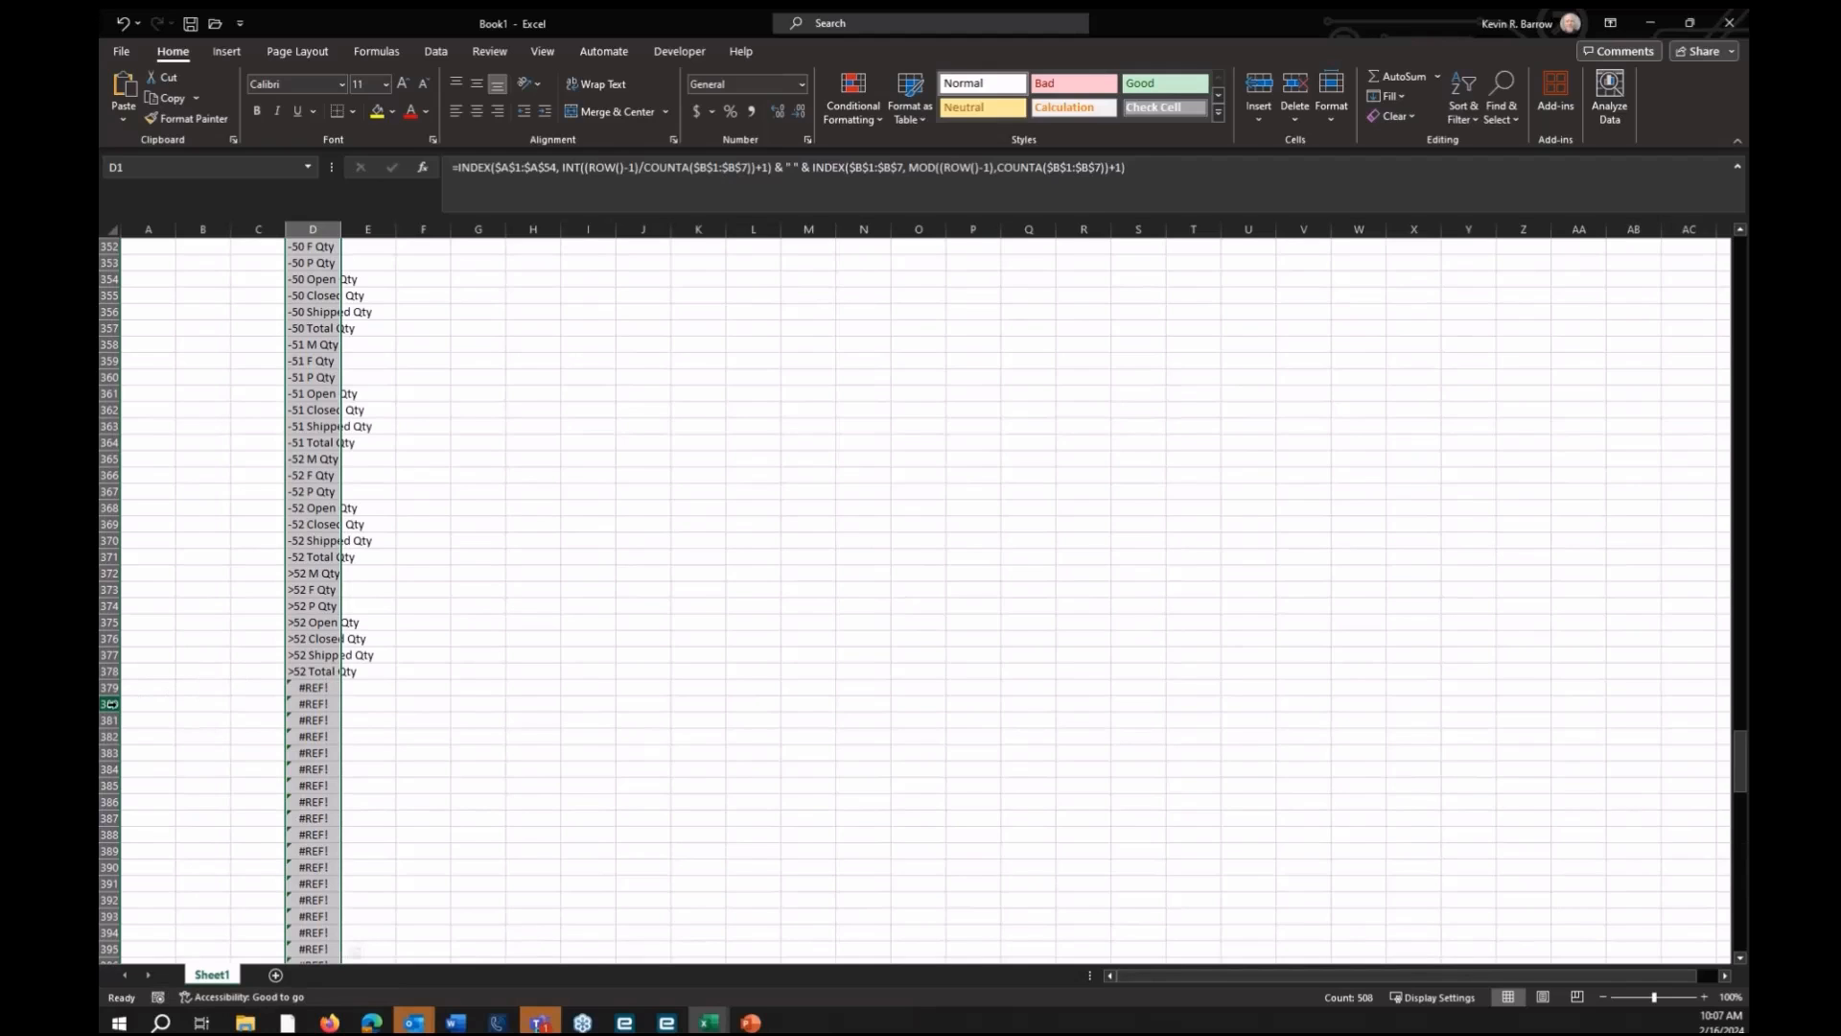
drag(109, 688, 374, 721)
scroll(340, 666, up, 20)
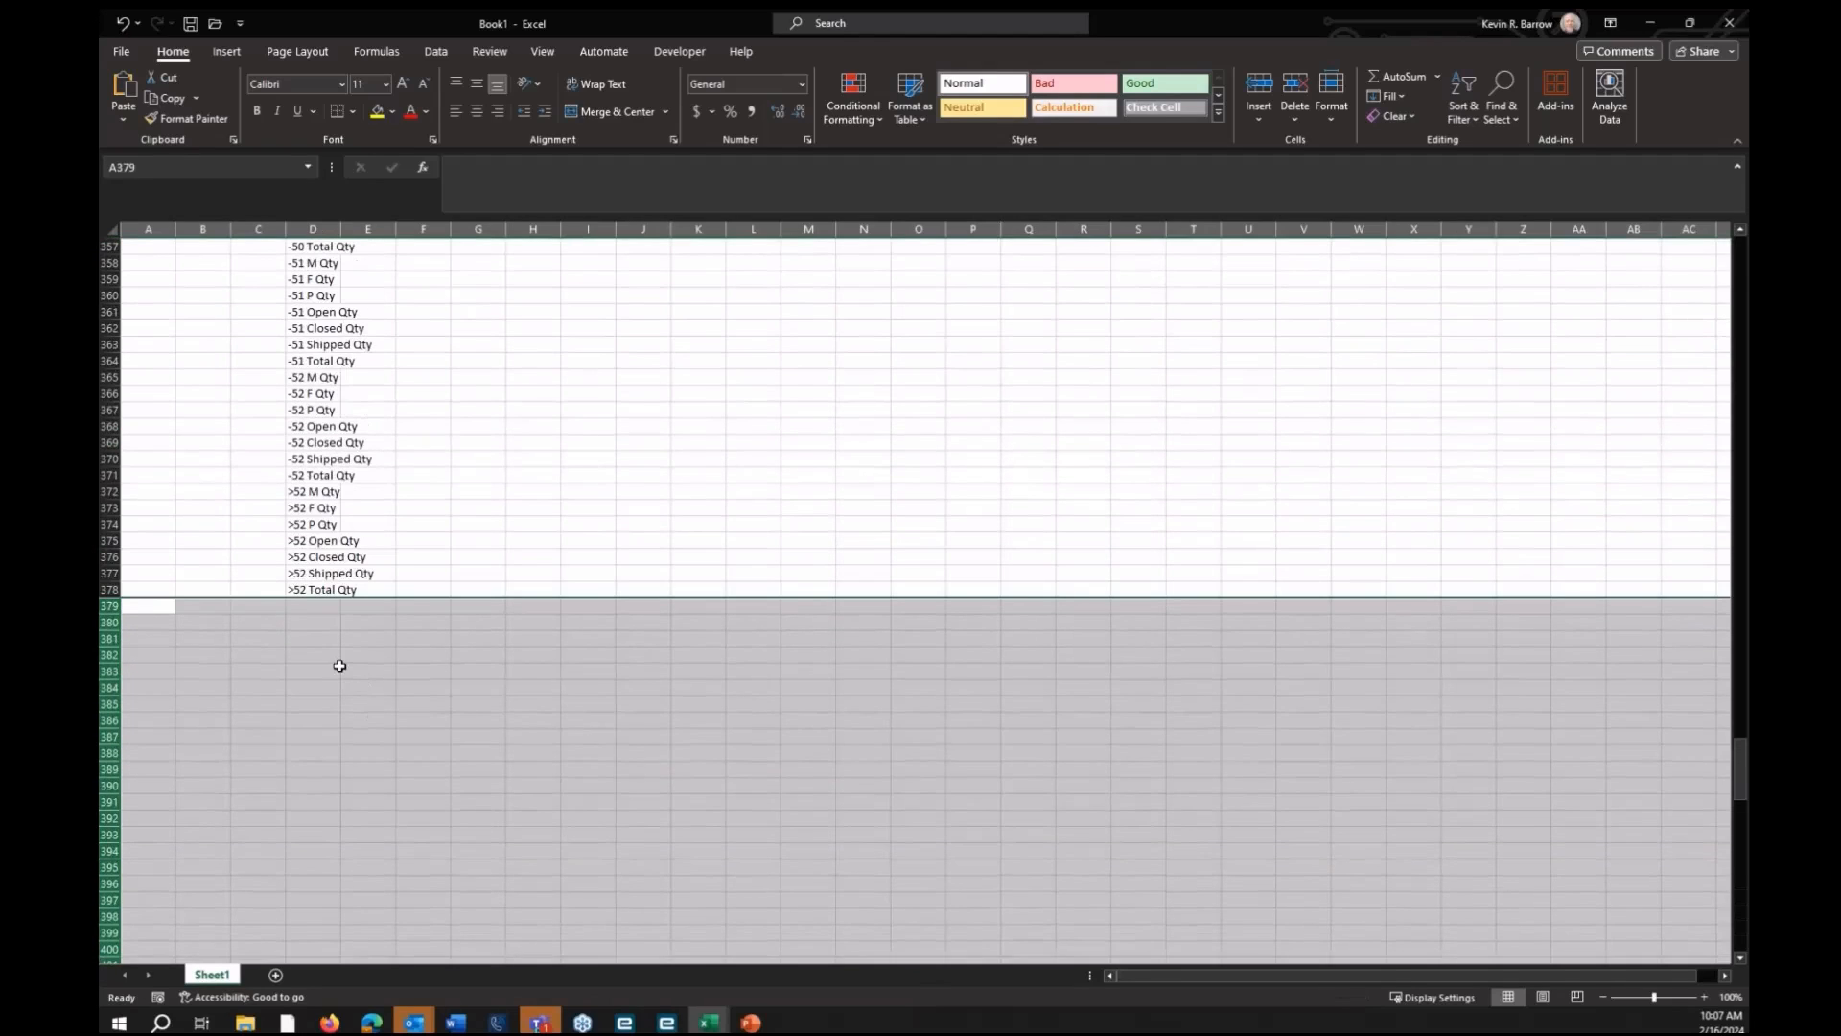
Copy the combined week and quantity labels in D1:D378
click(303, 589)
scroll(500, 611, up, 2)
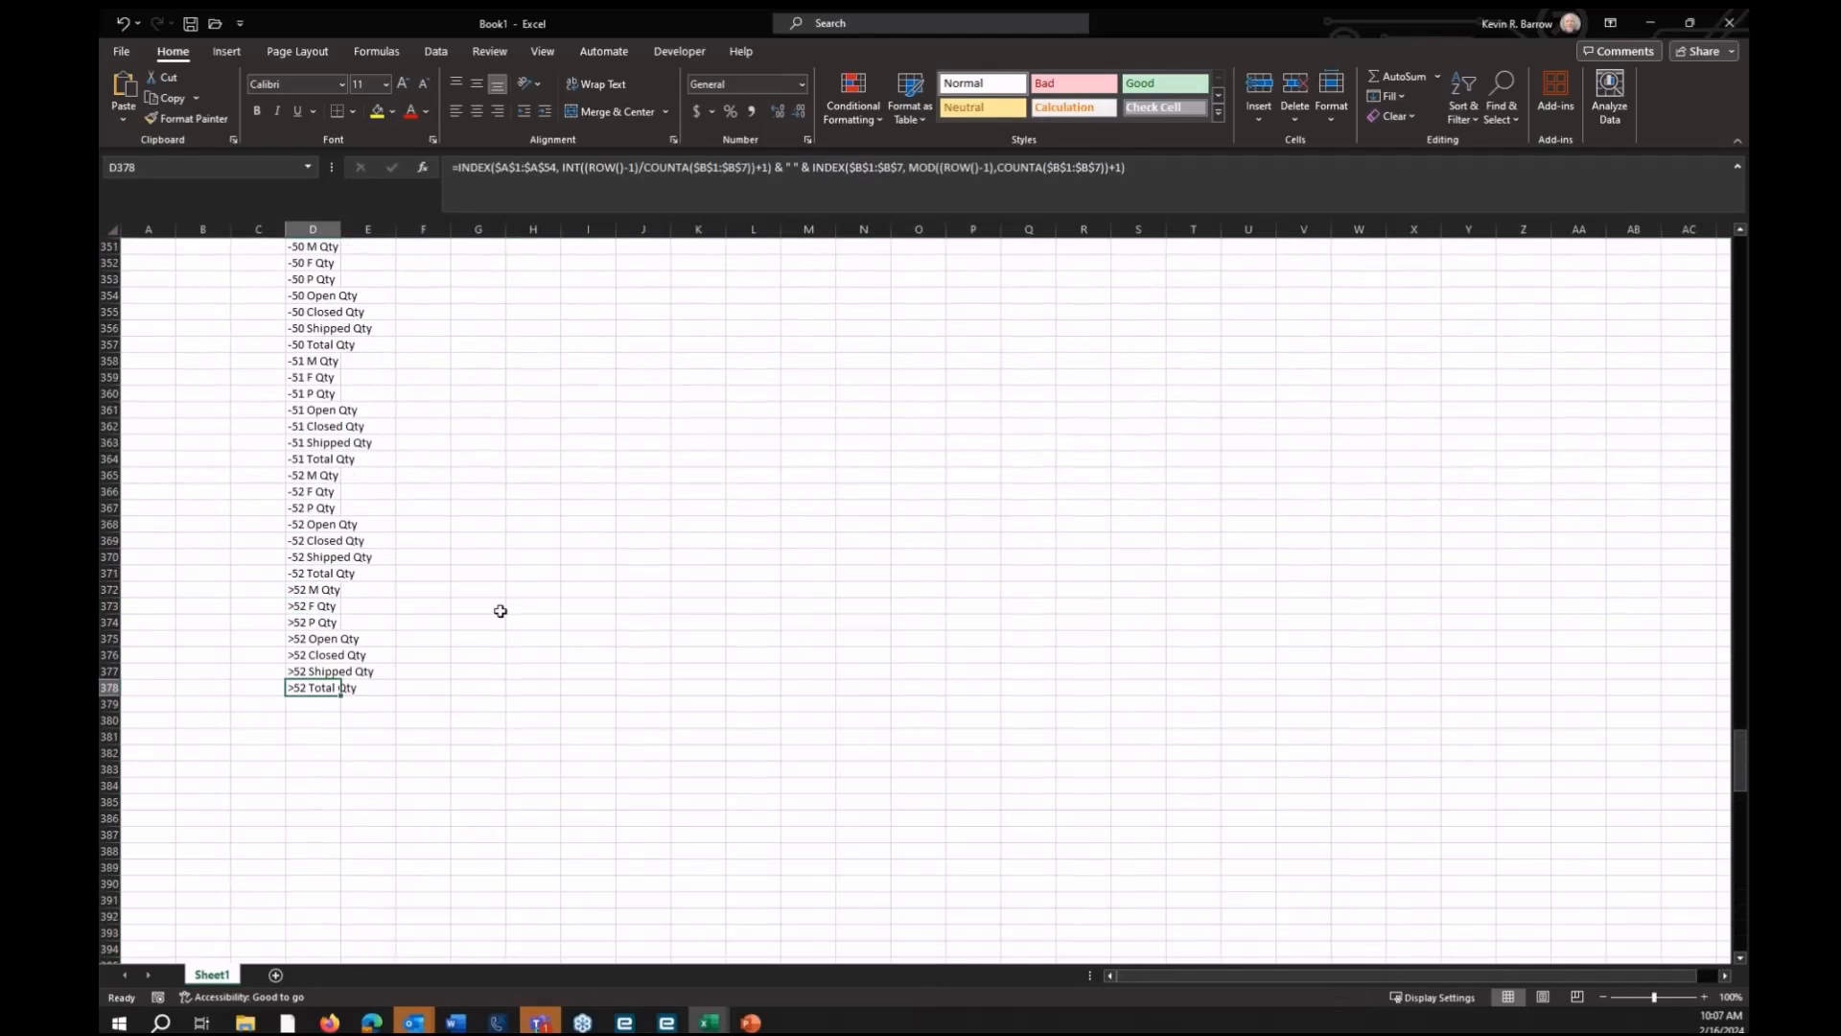
scroll(501, 611, up, 20)
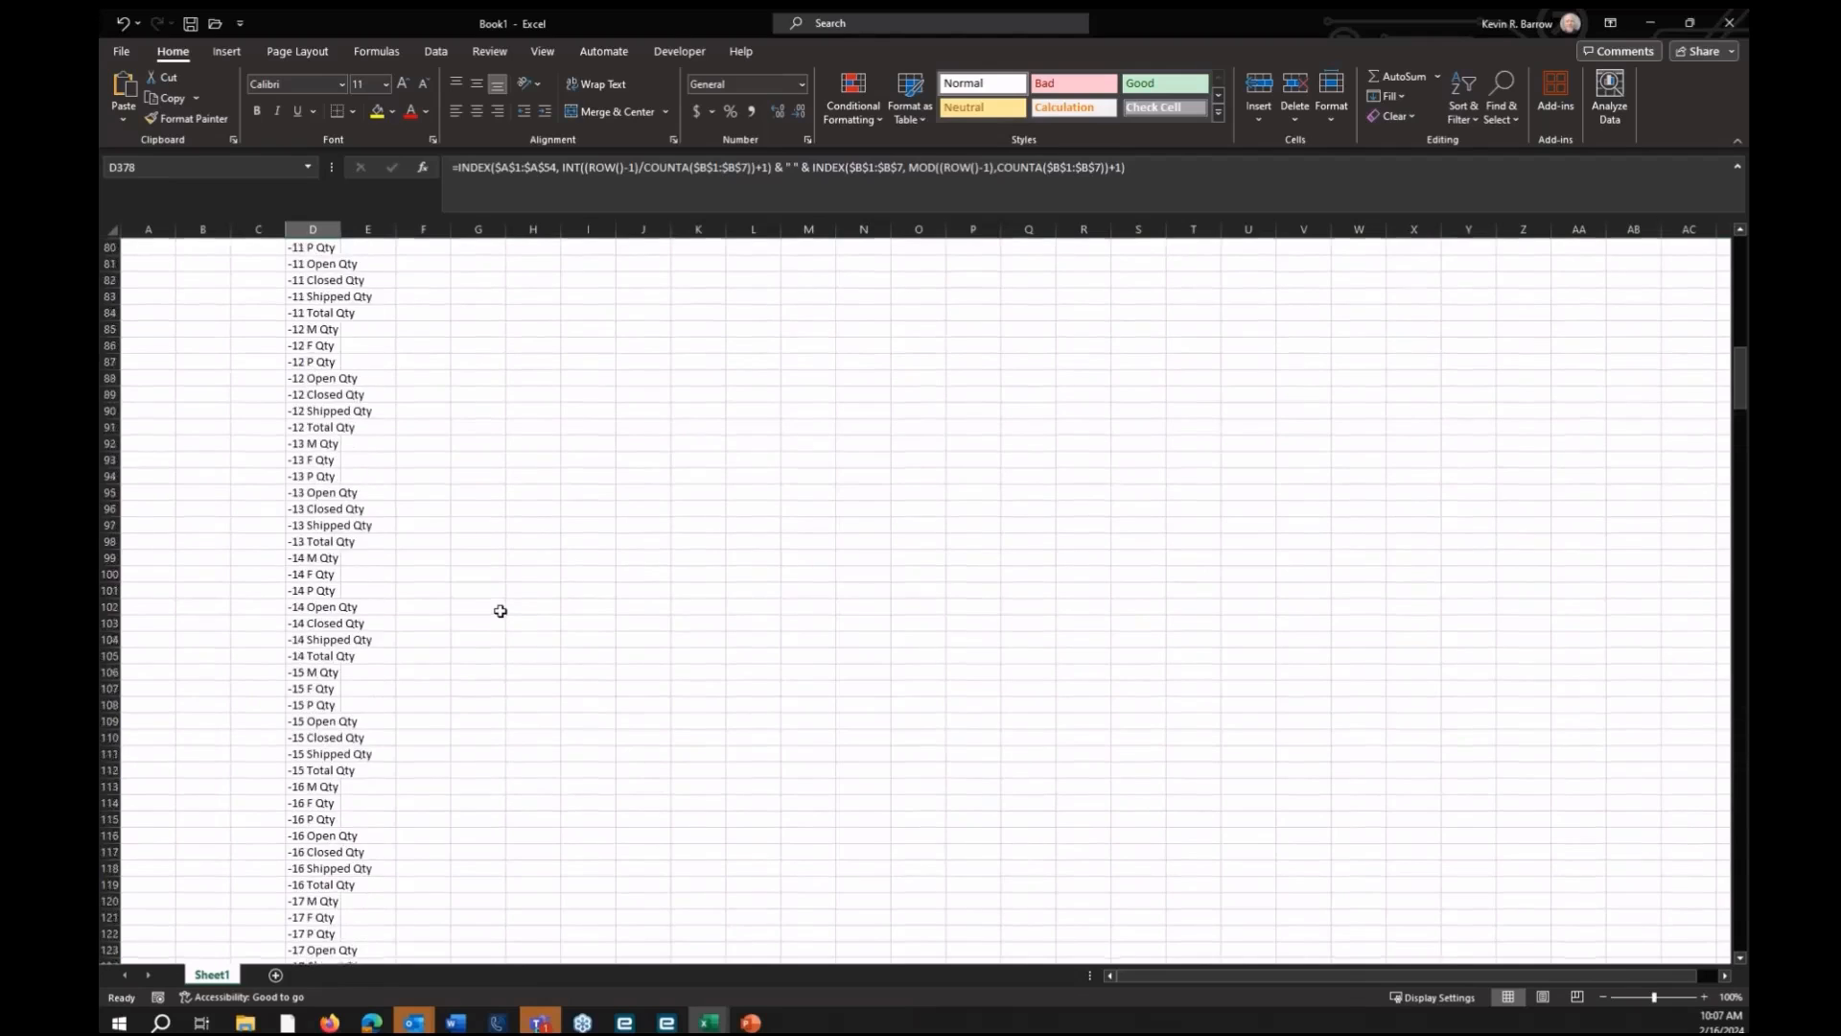
scroll(500, 611, up, 10)
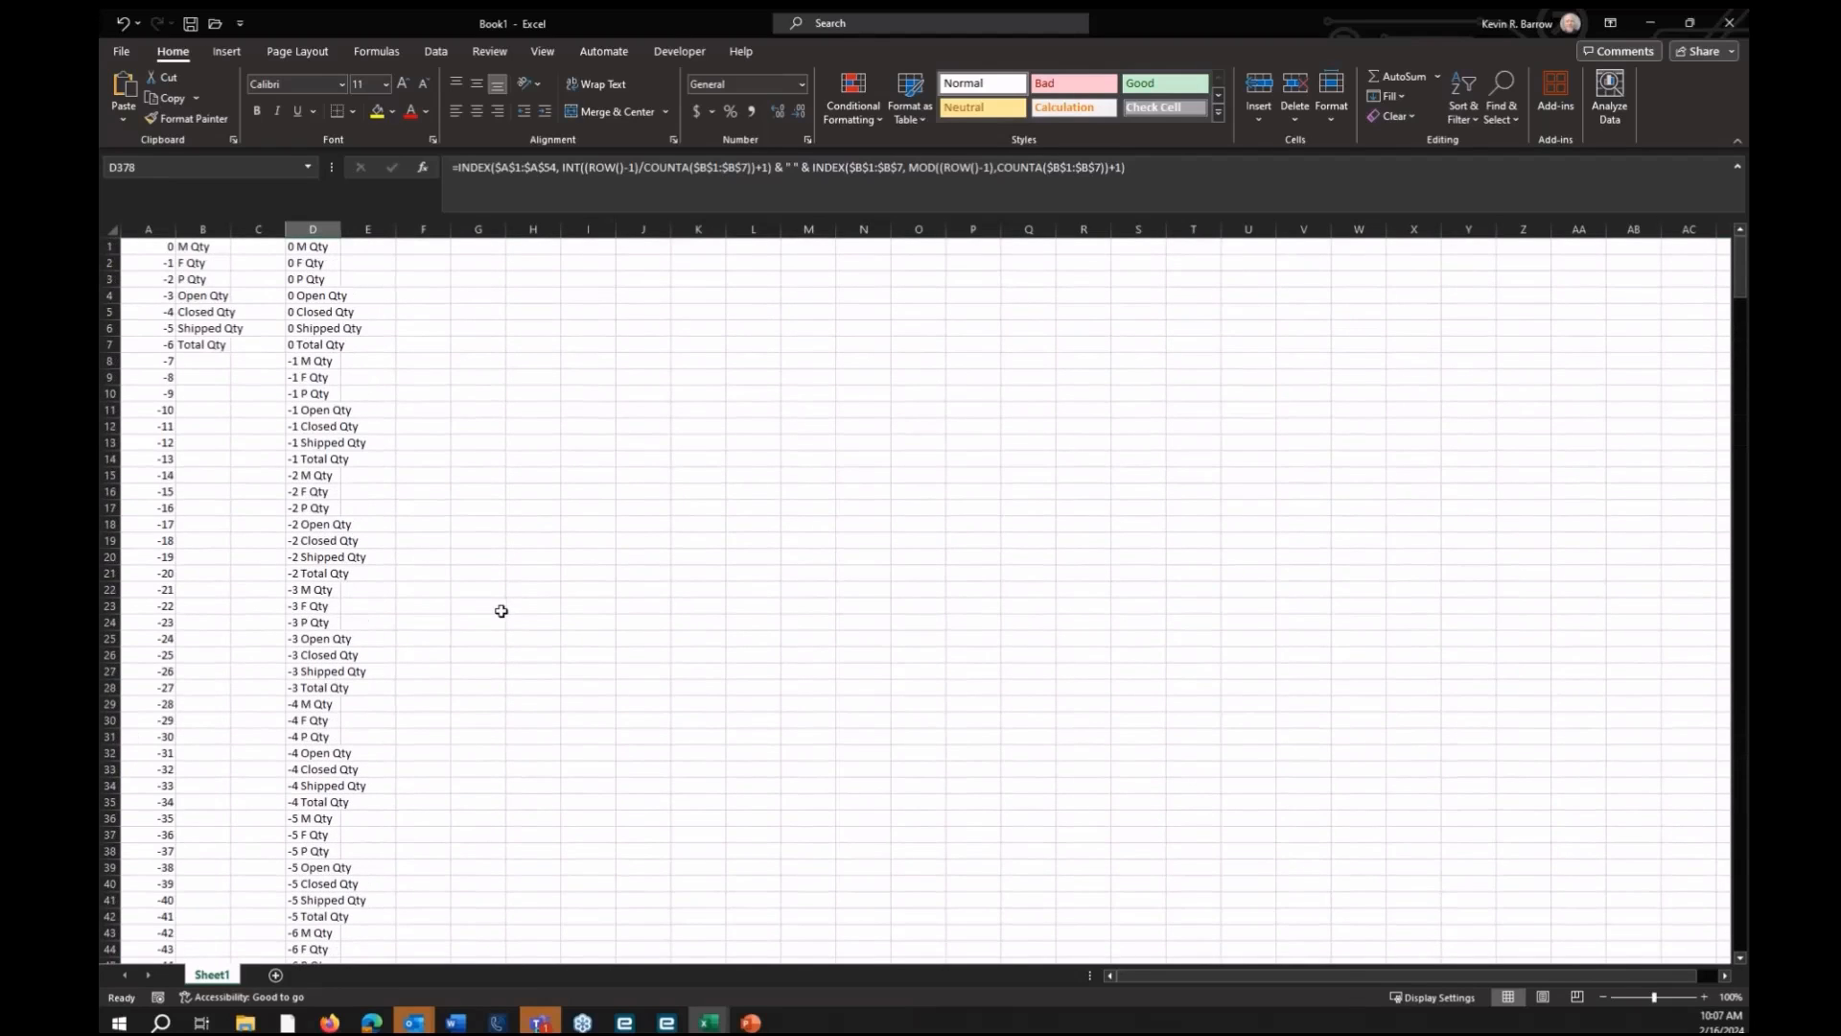
shift+click(321, 251)
key(ctrl+c)
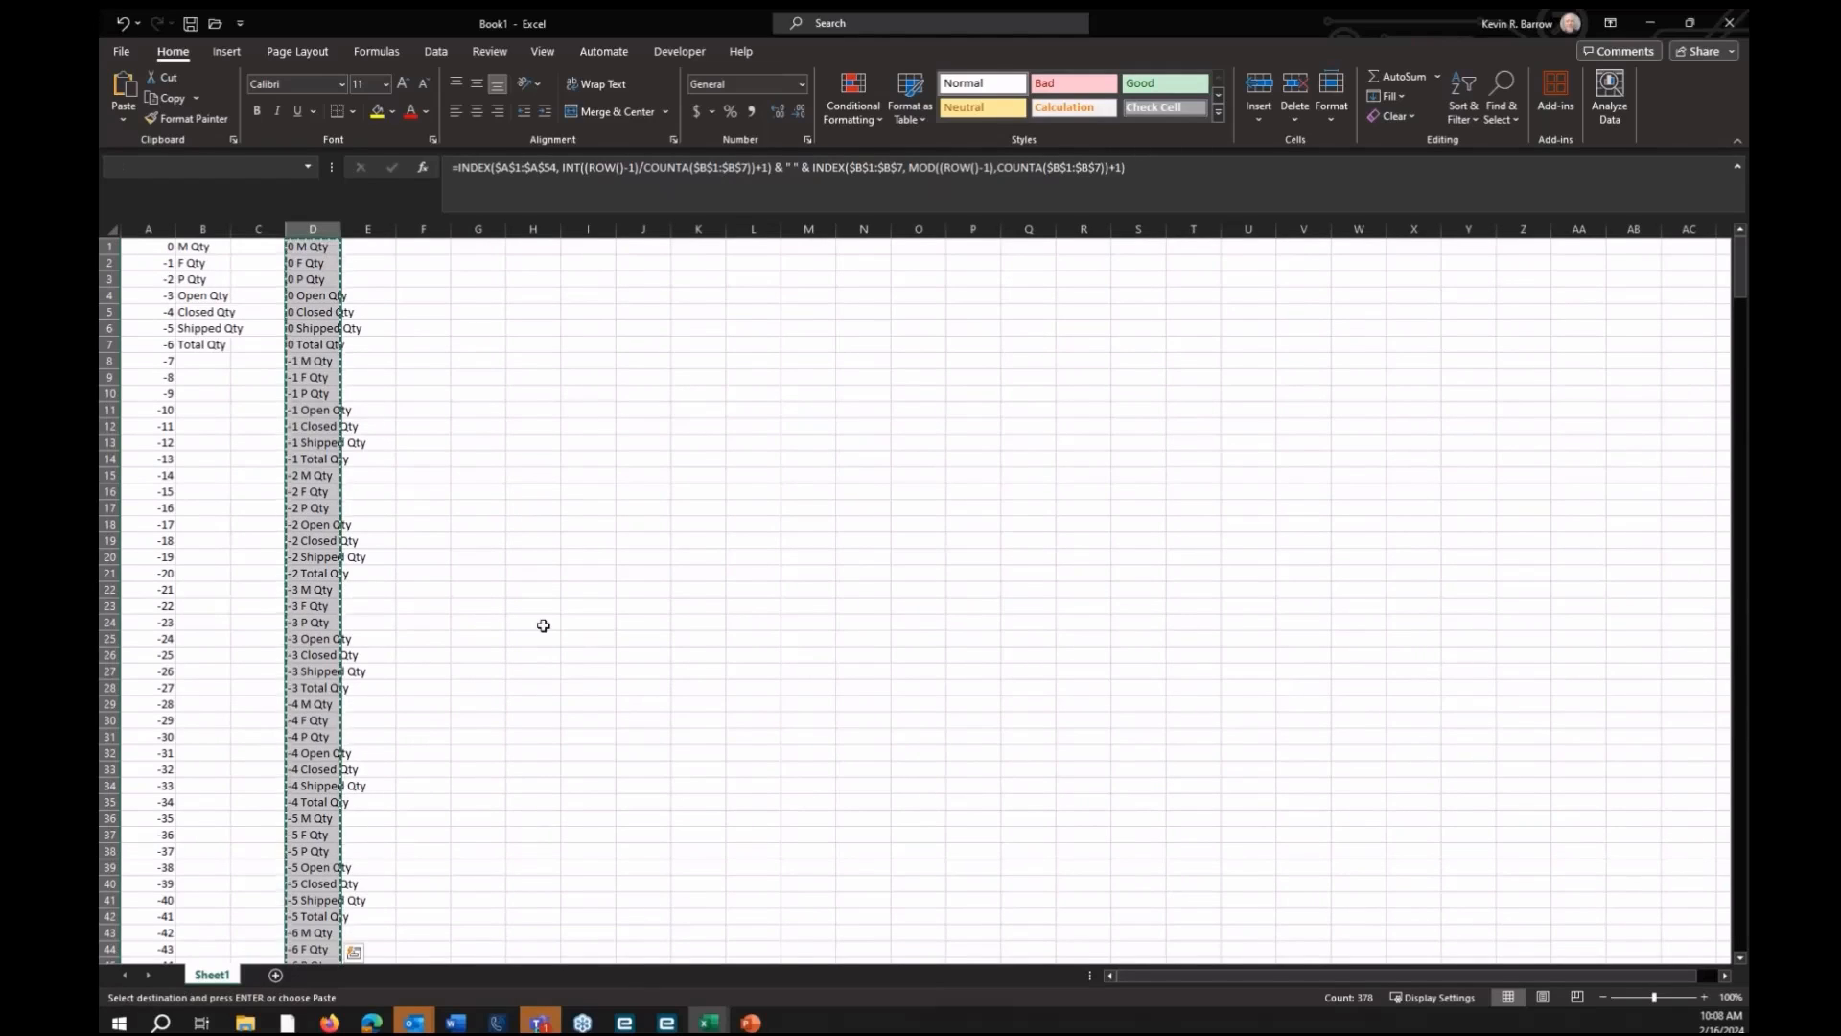
Switch to the Business Activity Query Designer and paste the copied labels into the constant list of the pivot's Calculated_Label filter
key(alt+Tab)
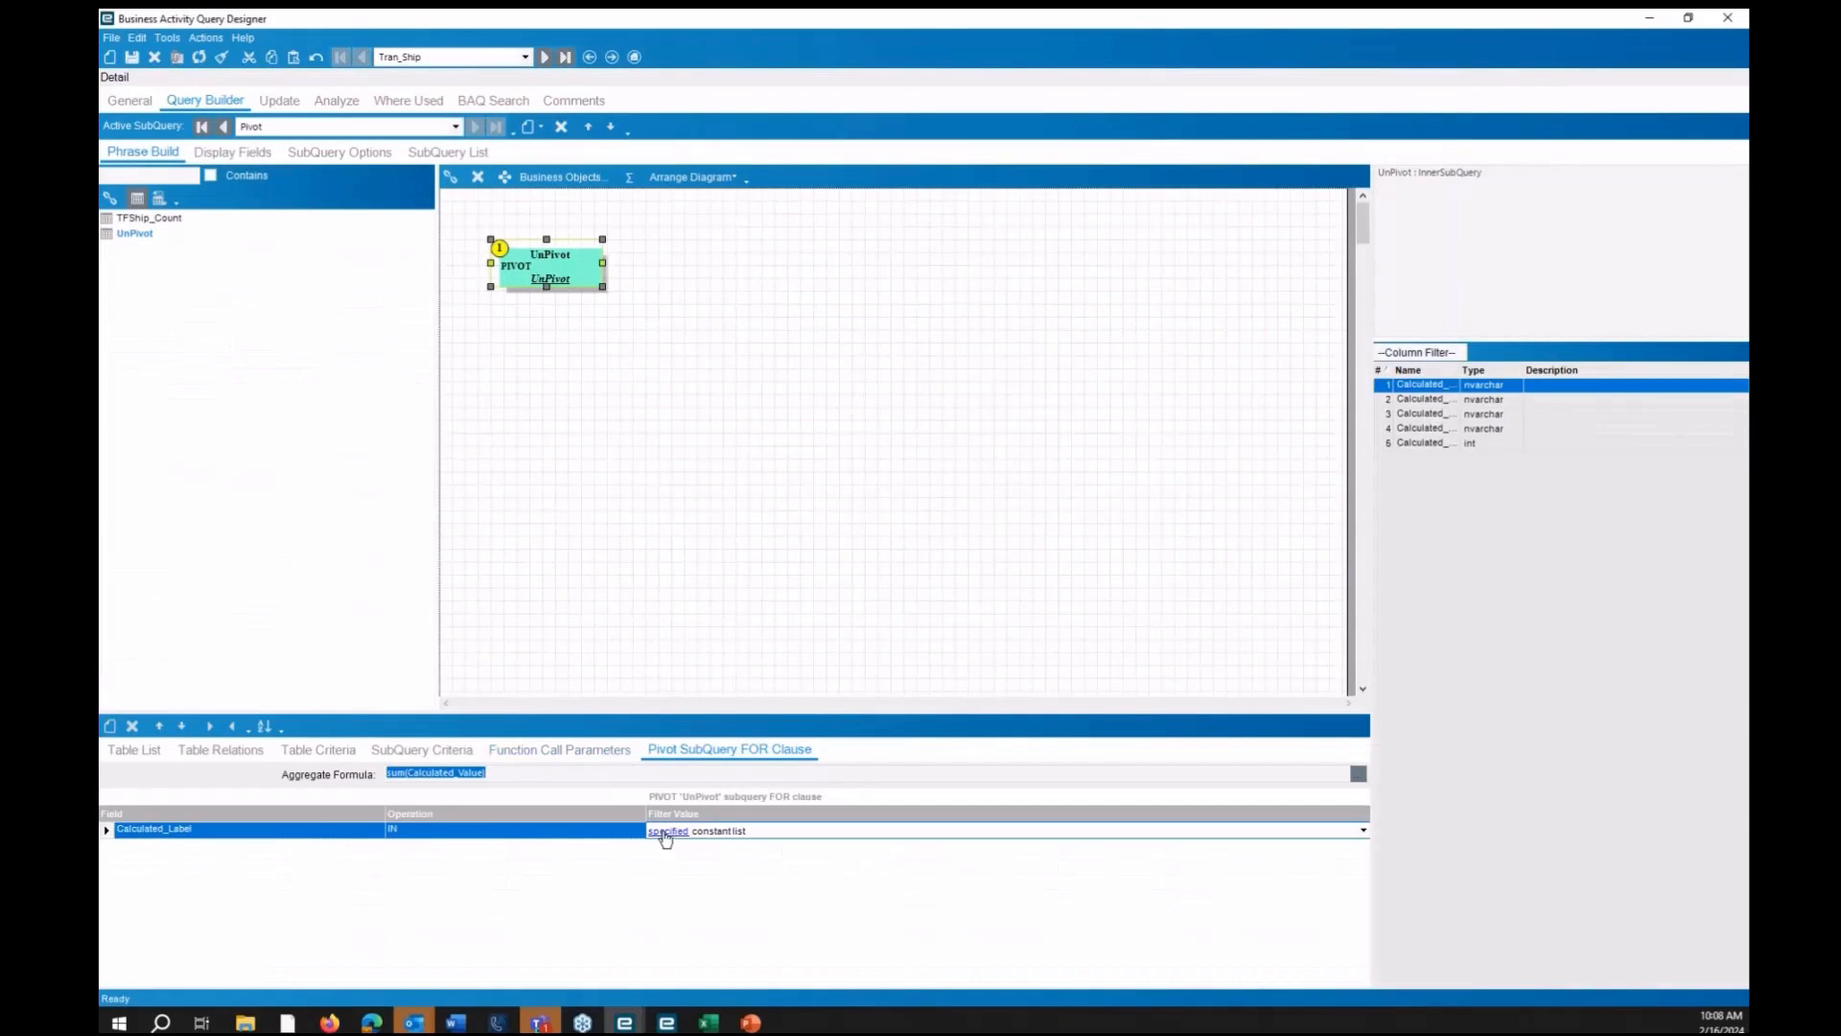
click(667, 832)
right_click(945, 441)
right_click(901, 477)
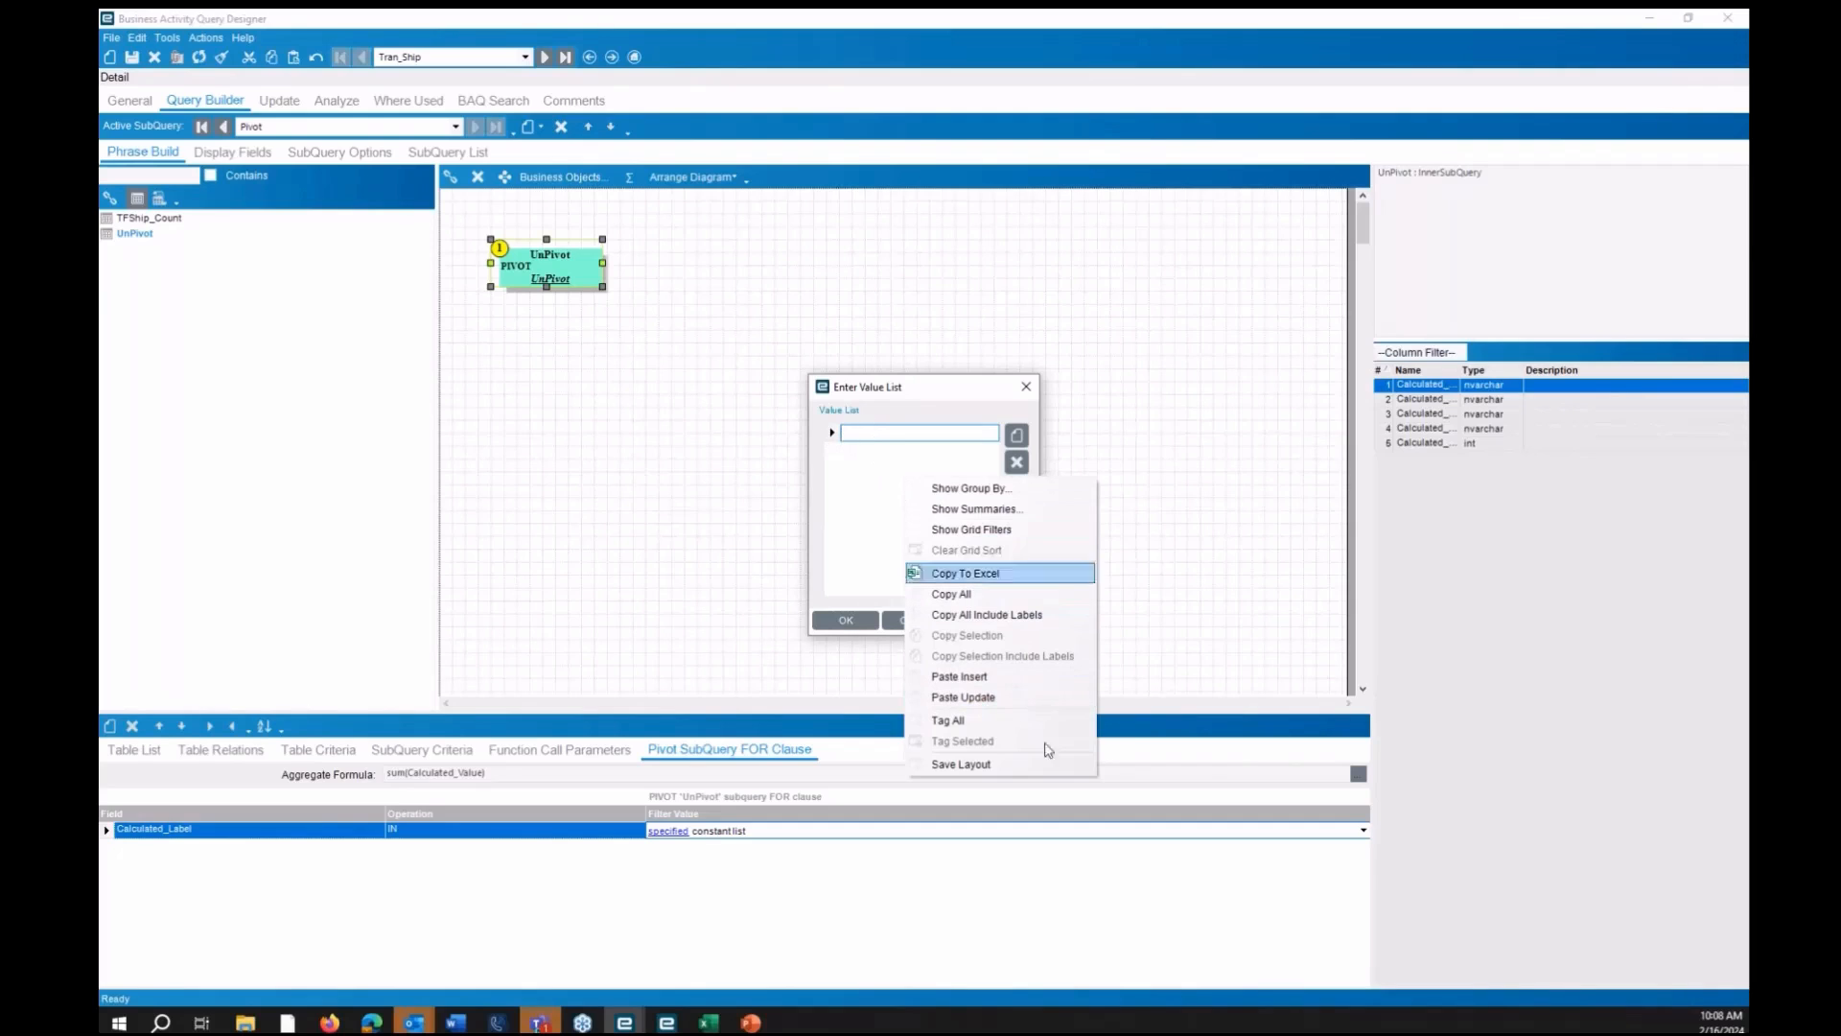
click(963, 698)
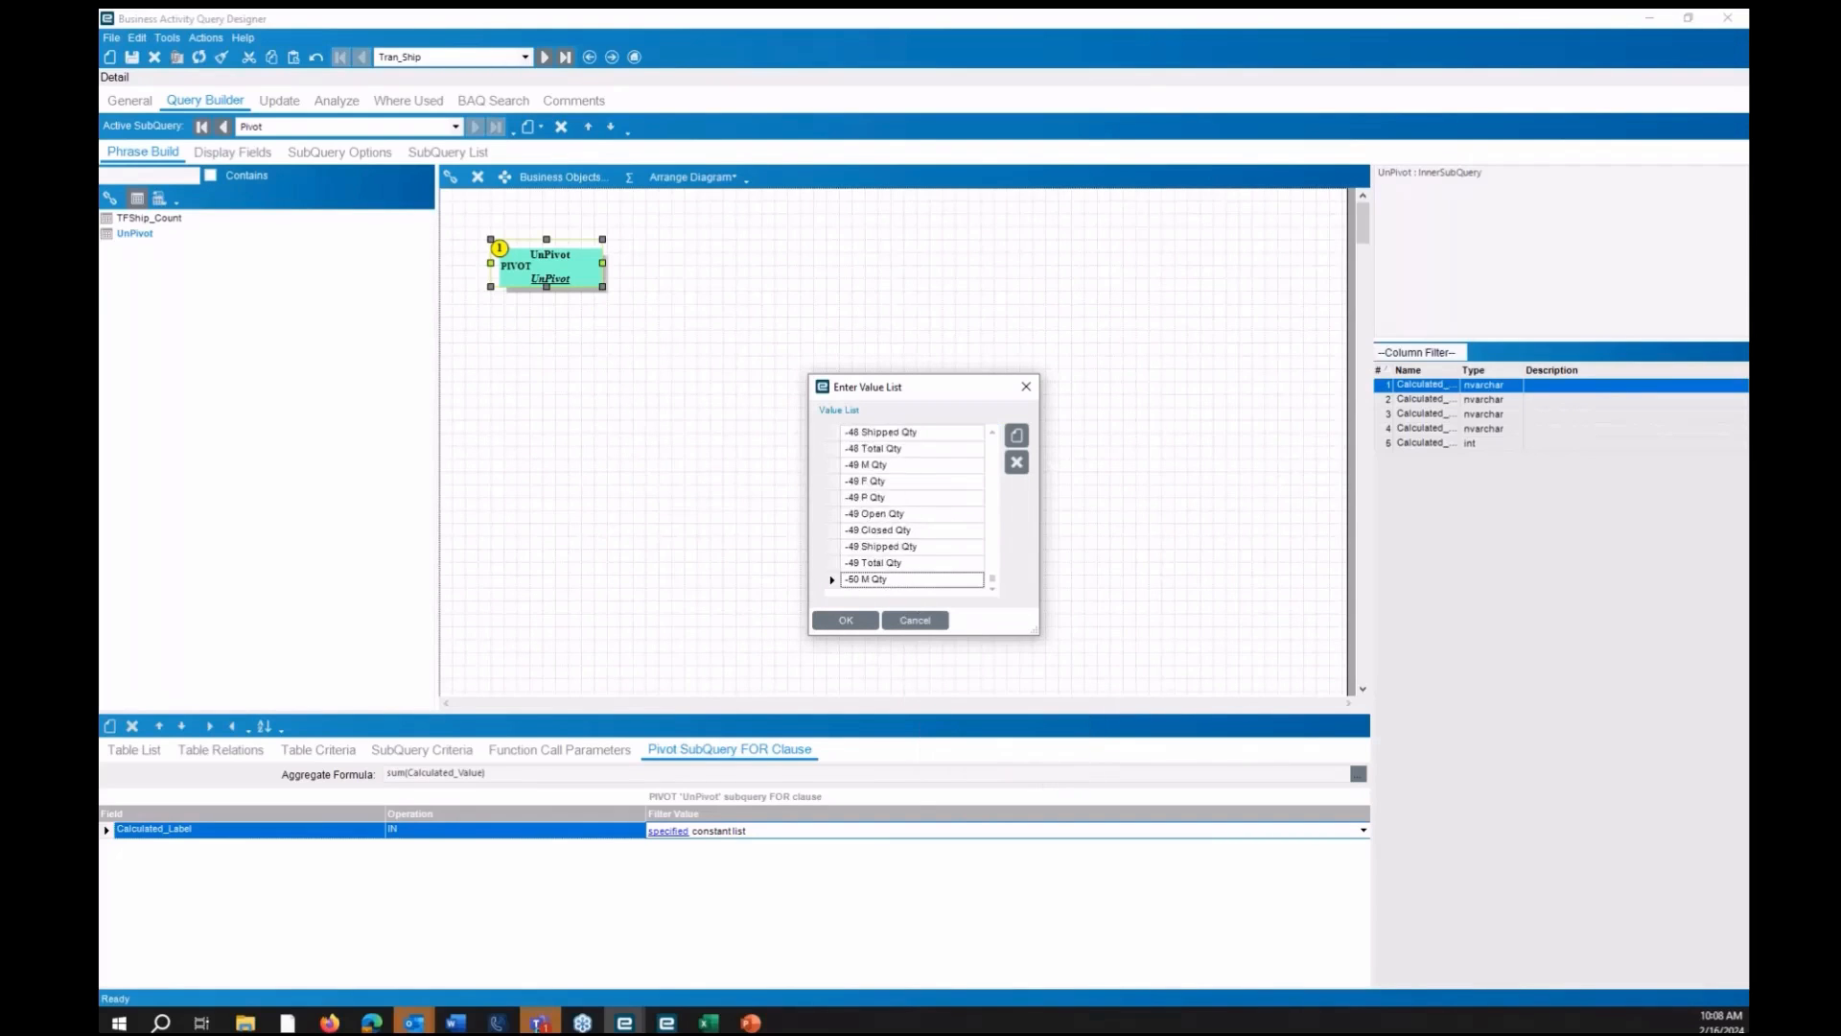
Copy the seven quantity labels in B1:B7 from Excel, add them to the end of the pivot's value list, and accept the list
key(alt+Tab)
drag(208, 249, 214, 347)
key(ctrl+c)
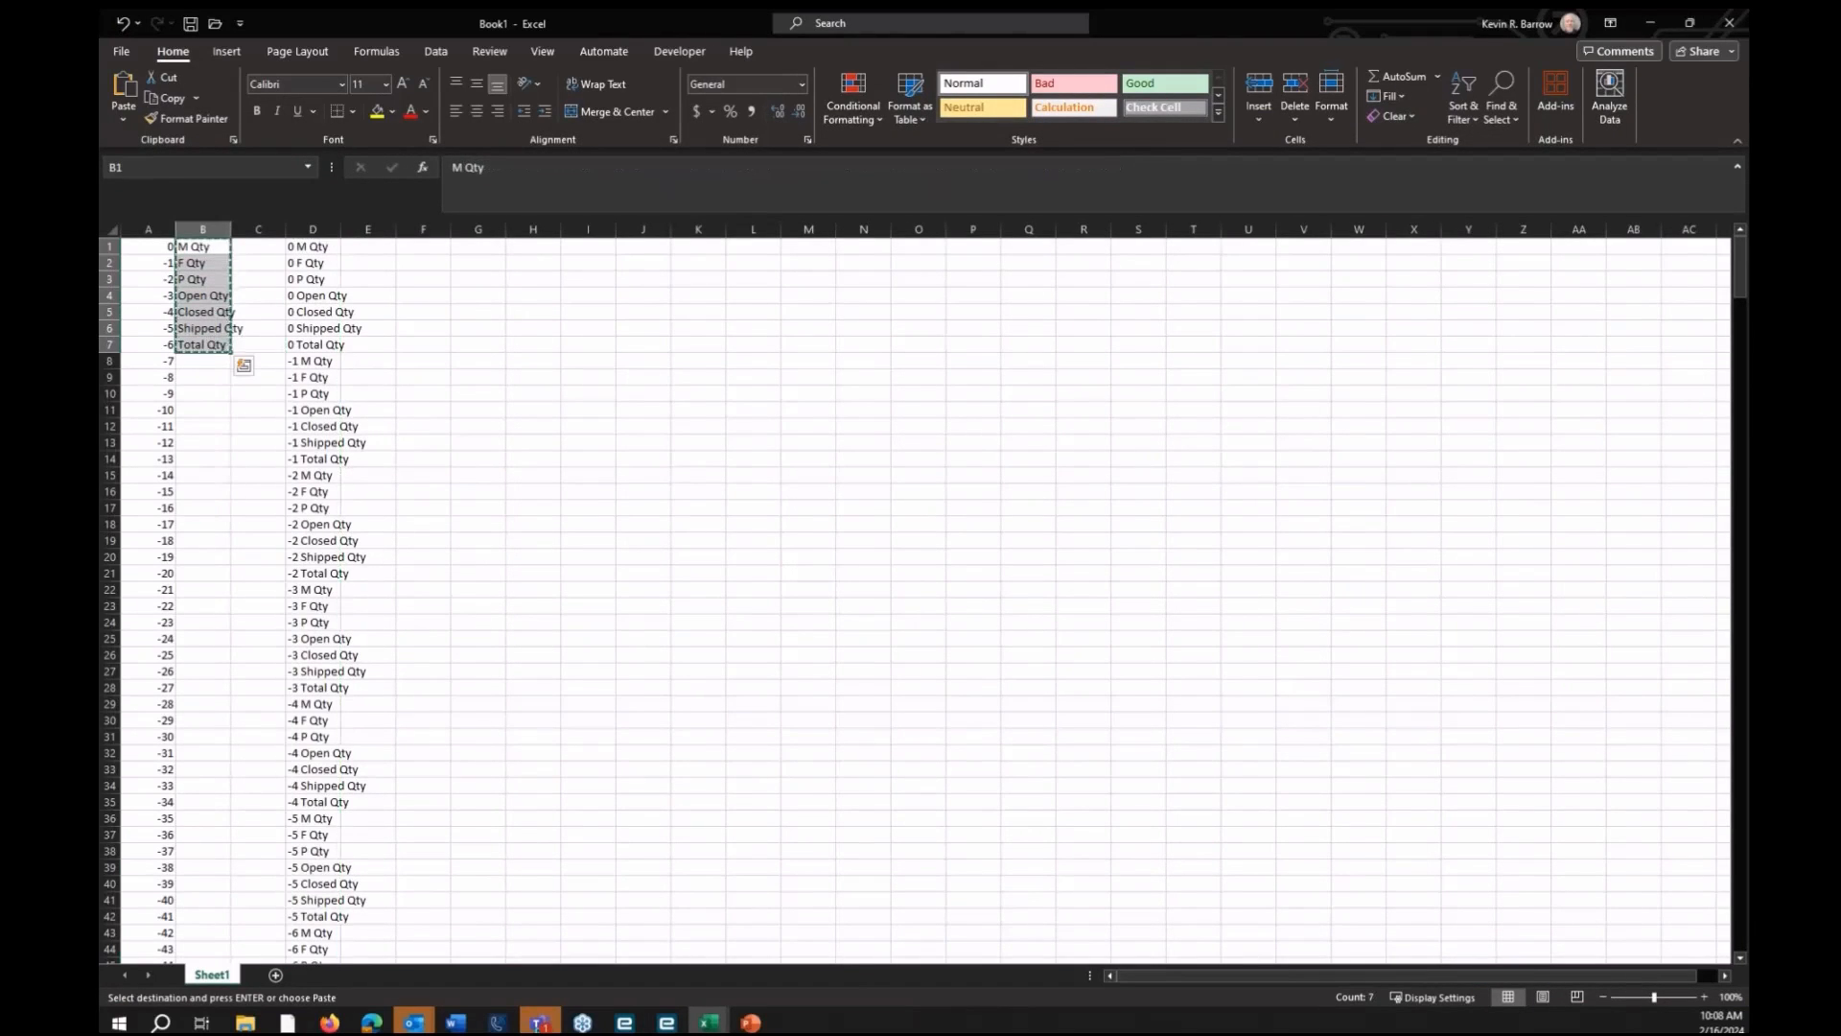
key(alt+Tab)
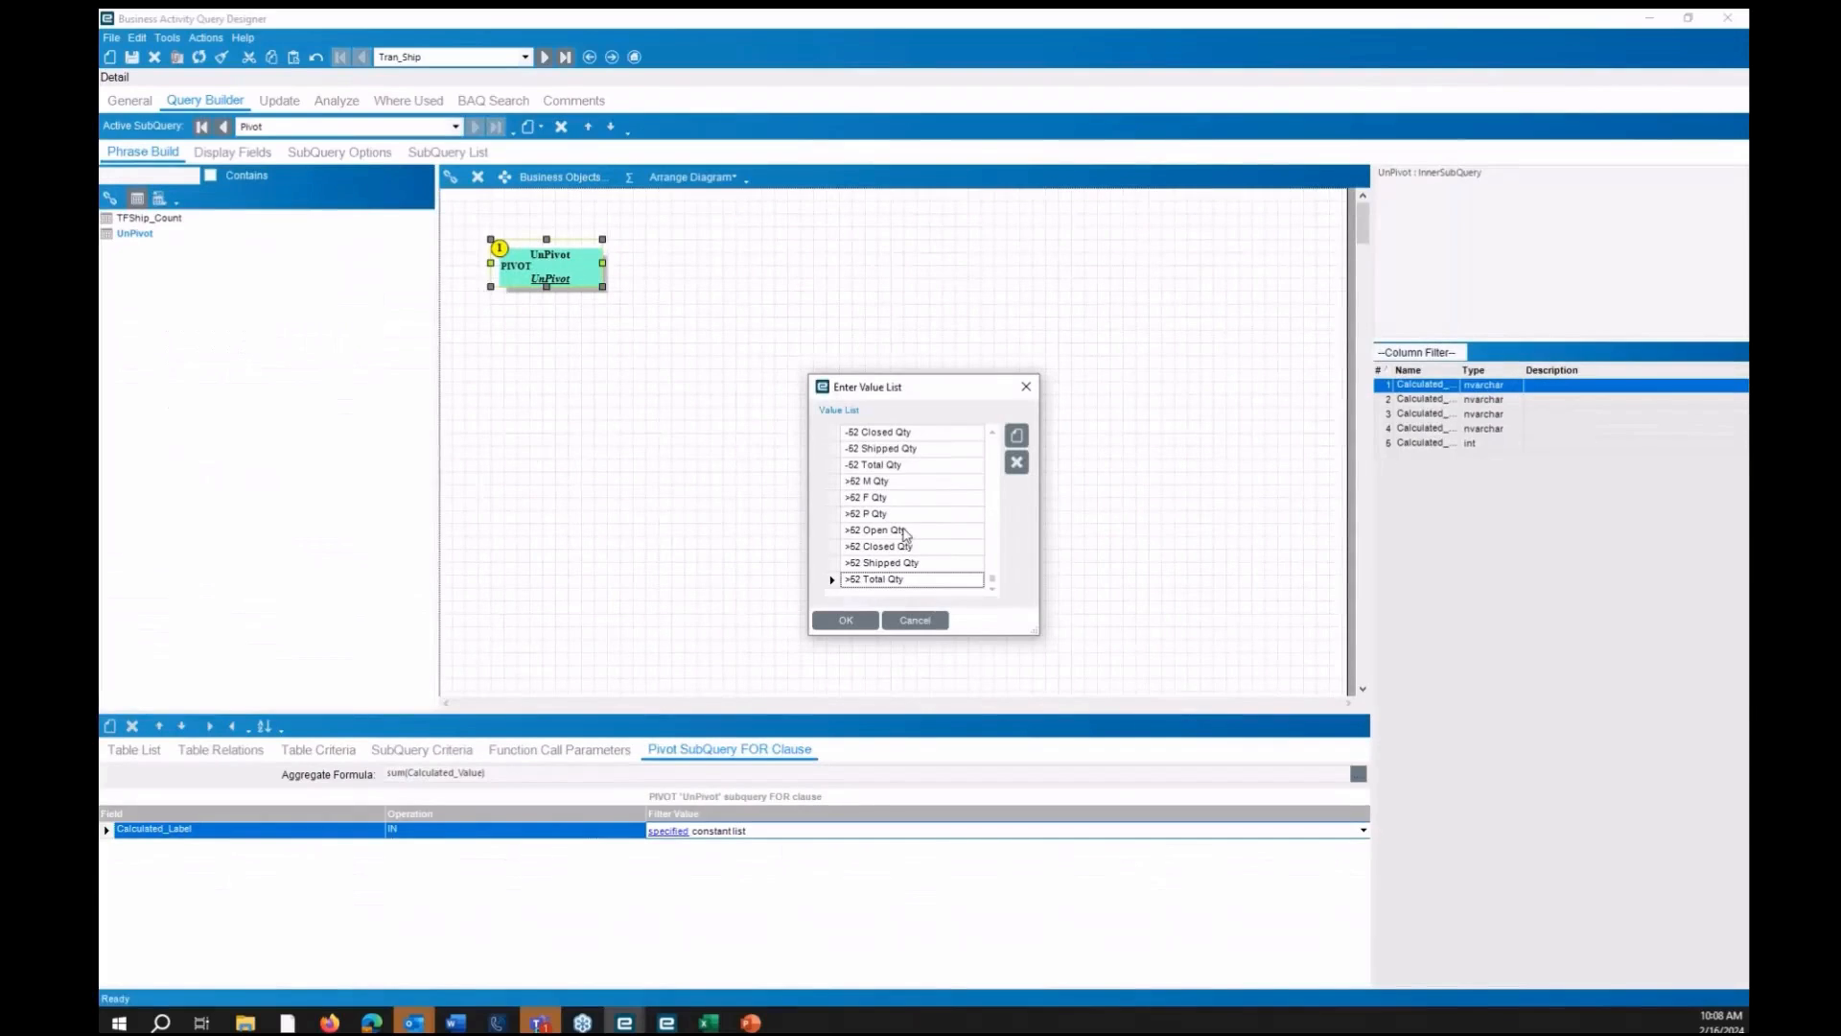
right_click(905, 533)
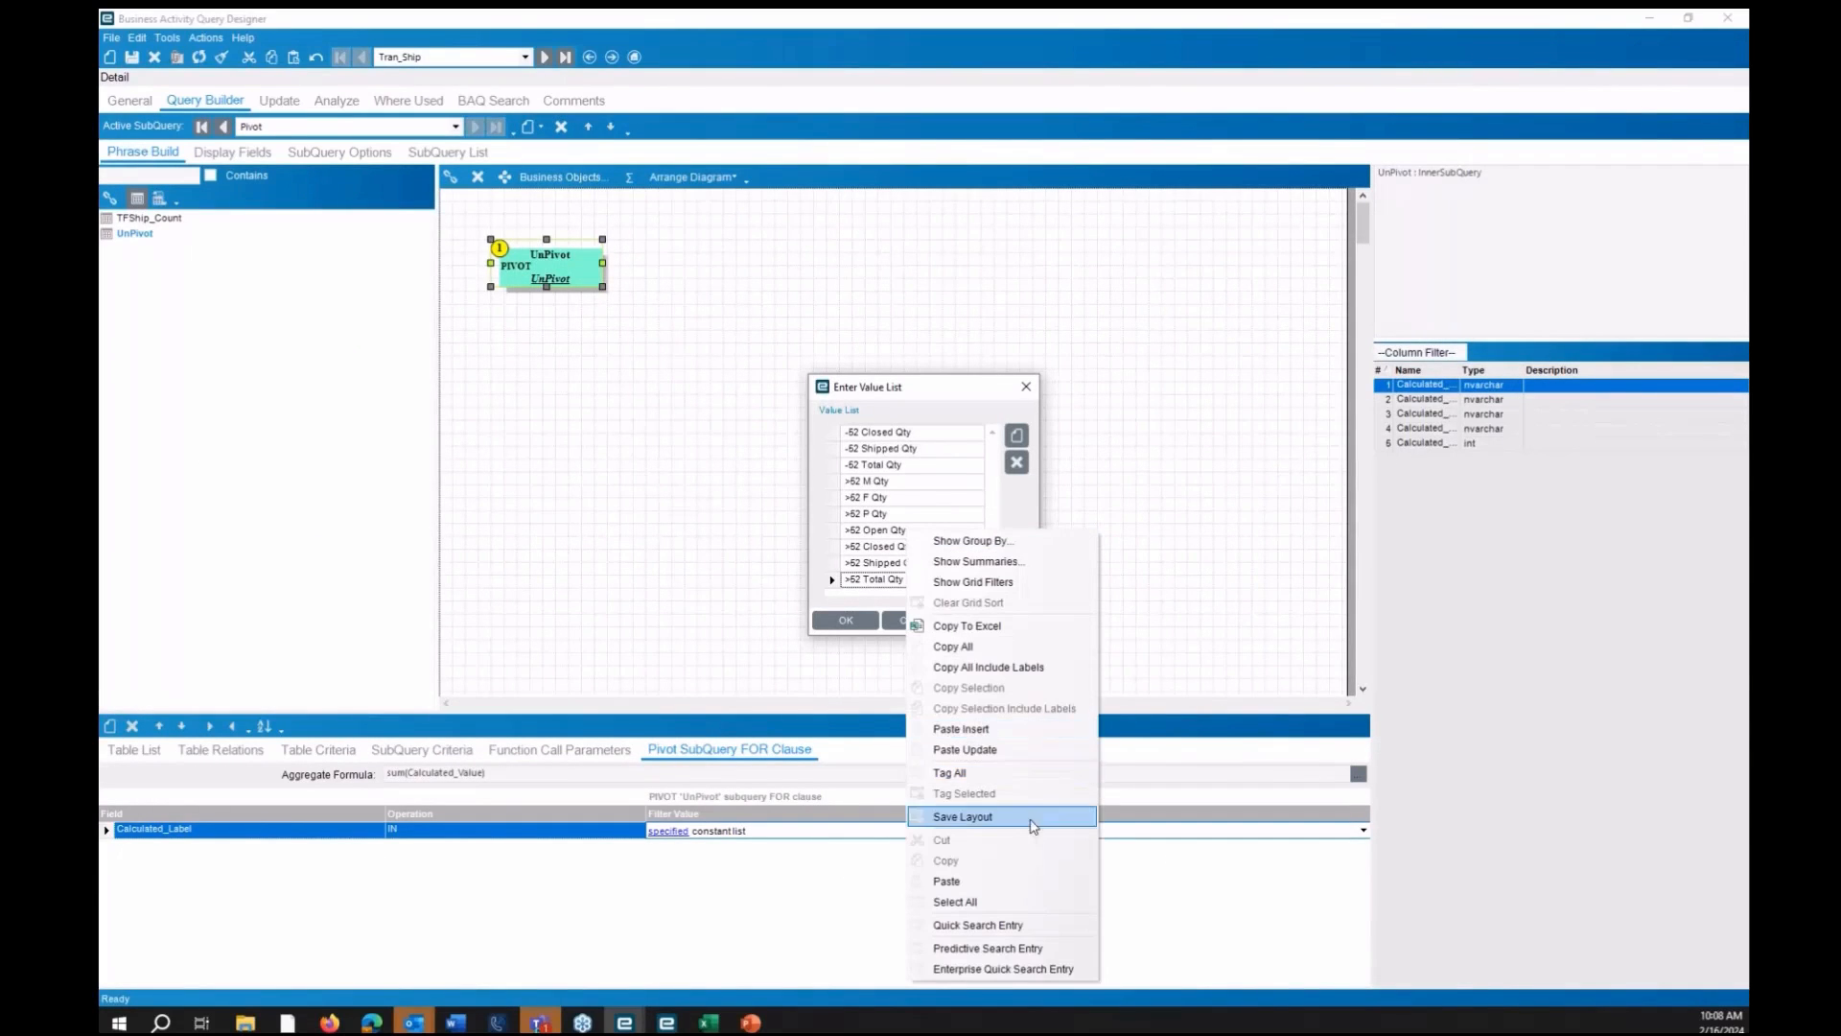
click(1036, 733)
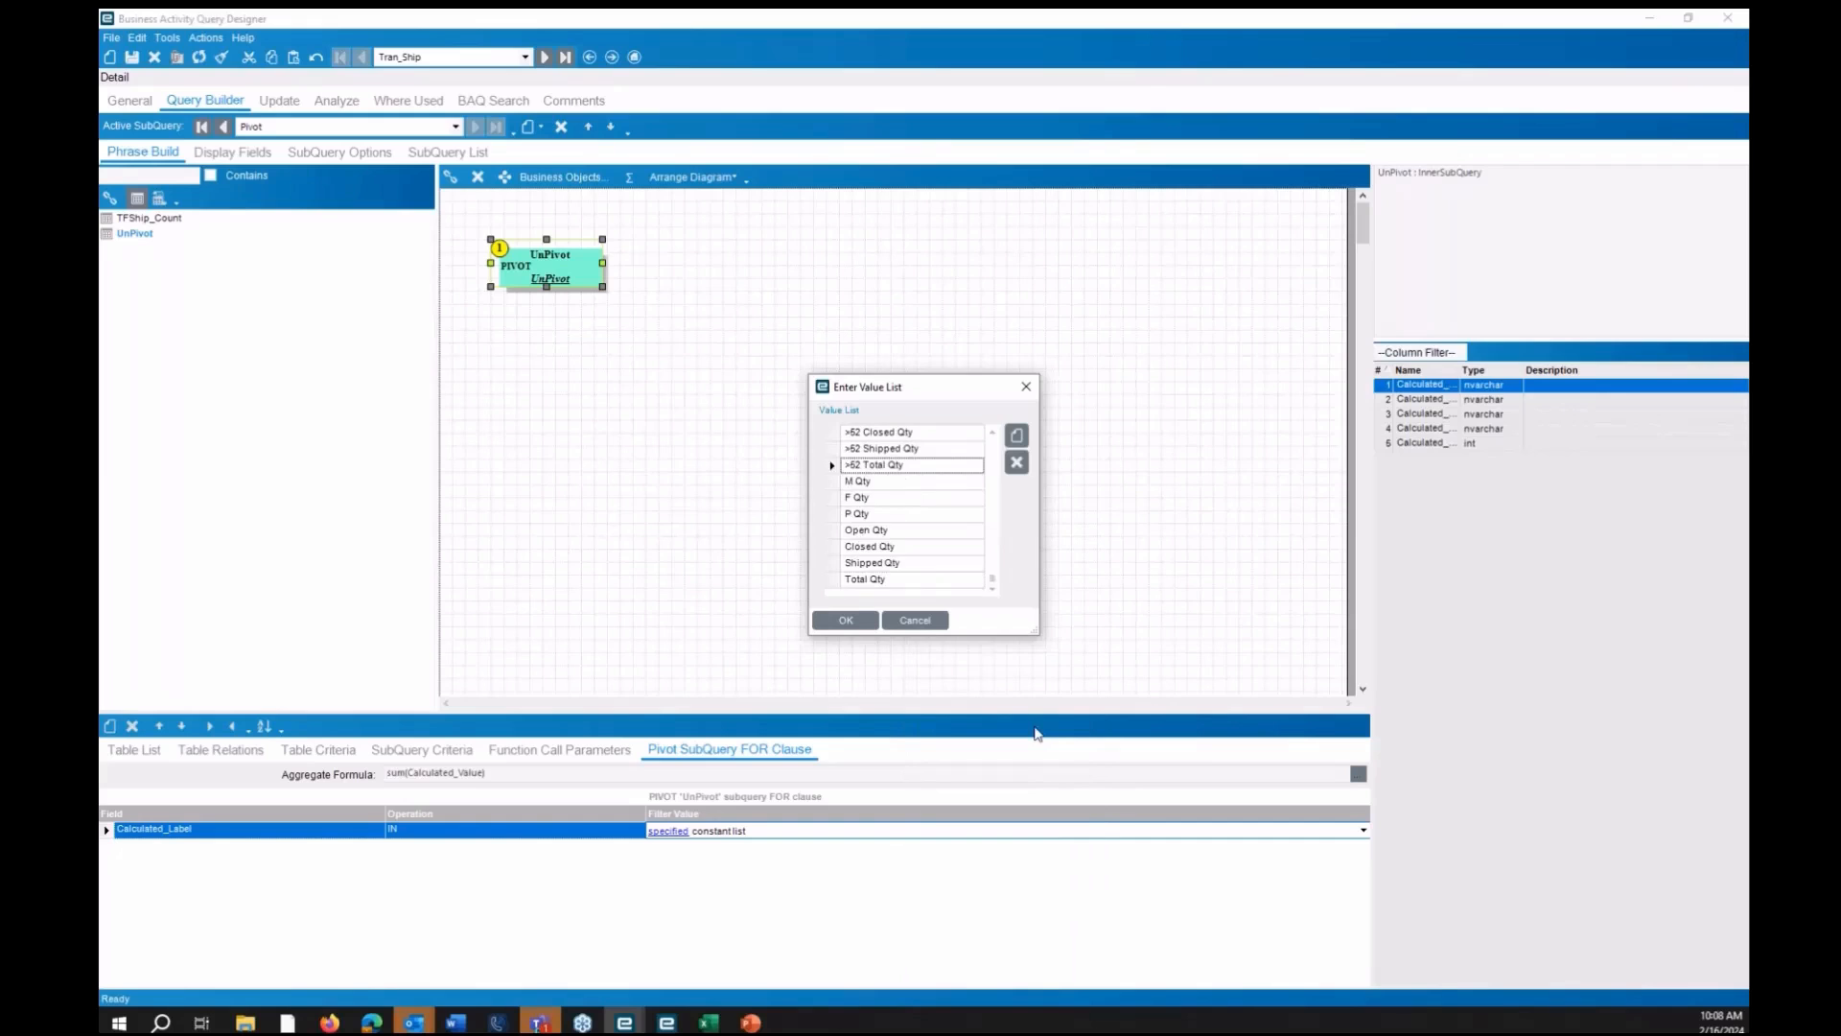
key(Return)
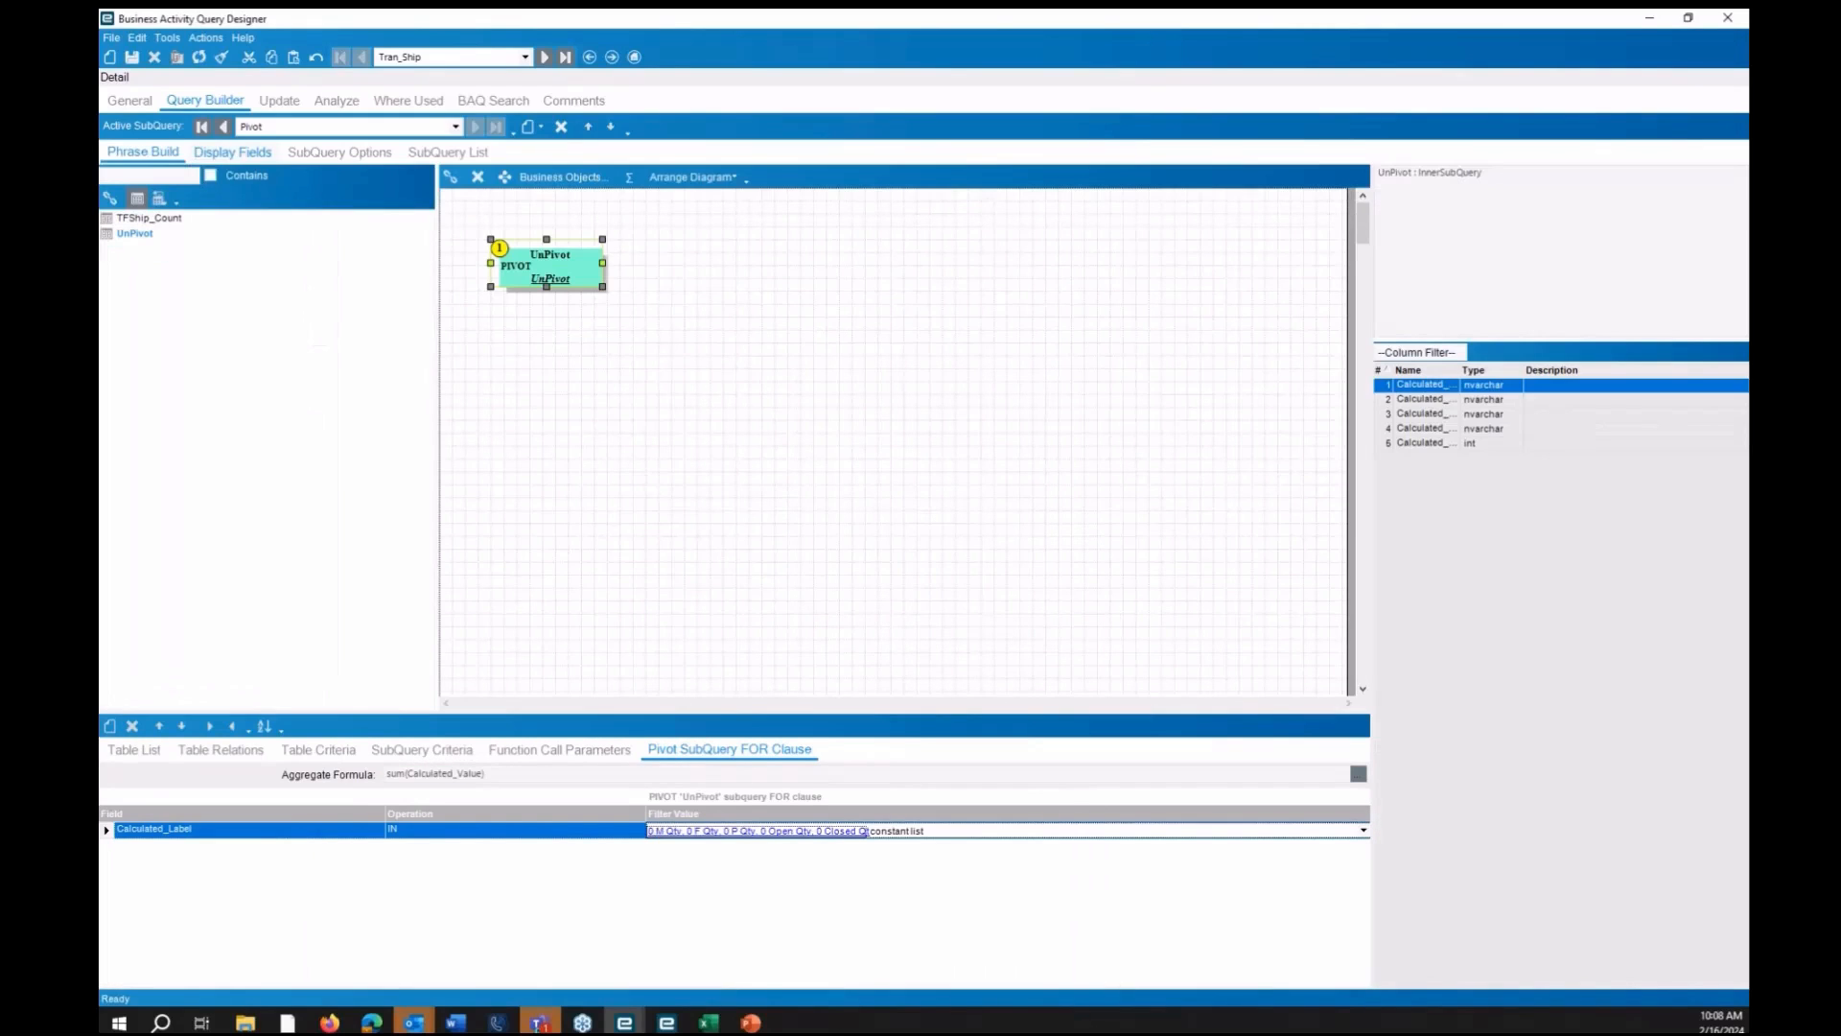
Add Calculated_Comany, Calculated_Plant and Calculated_ToPlant to the Pivot subquery's display columns
click(232, 151)
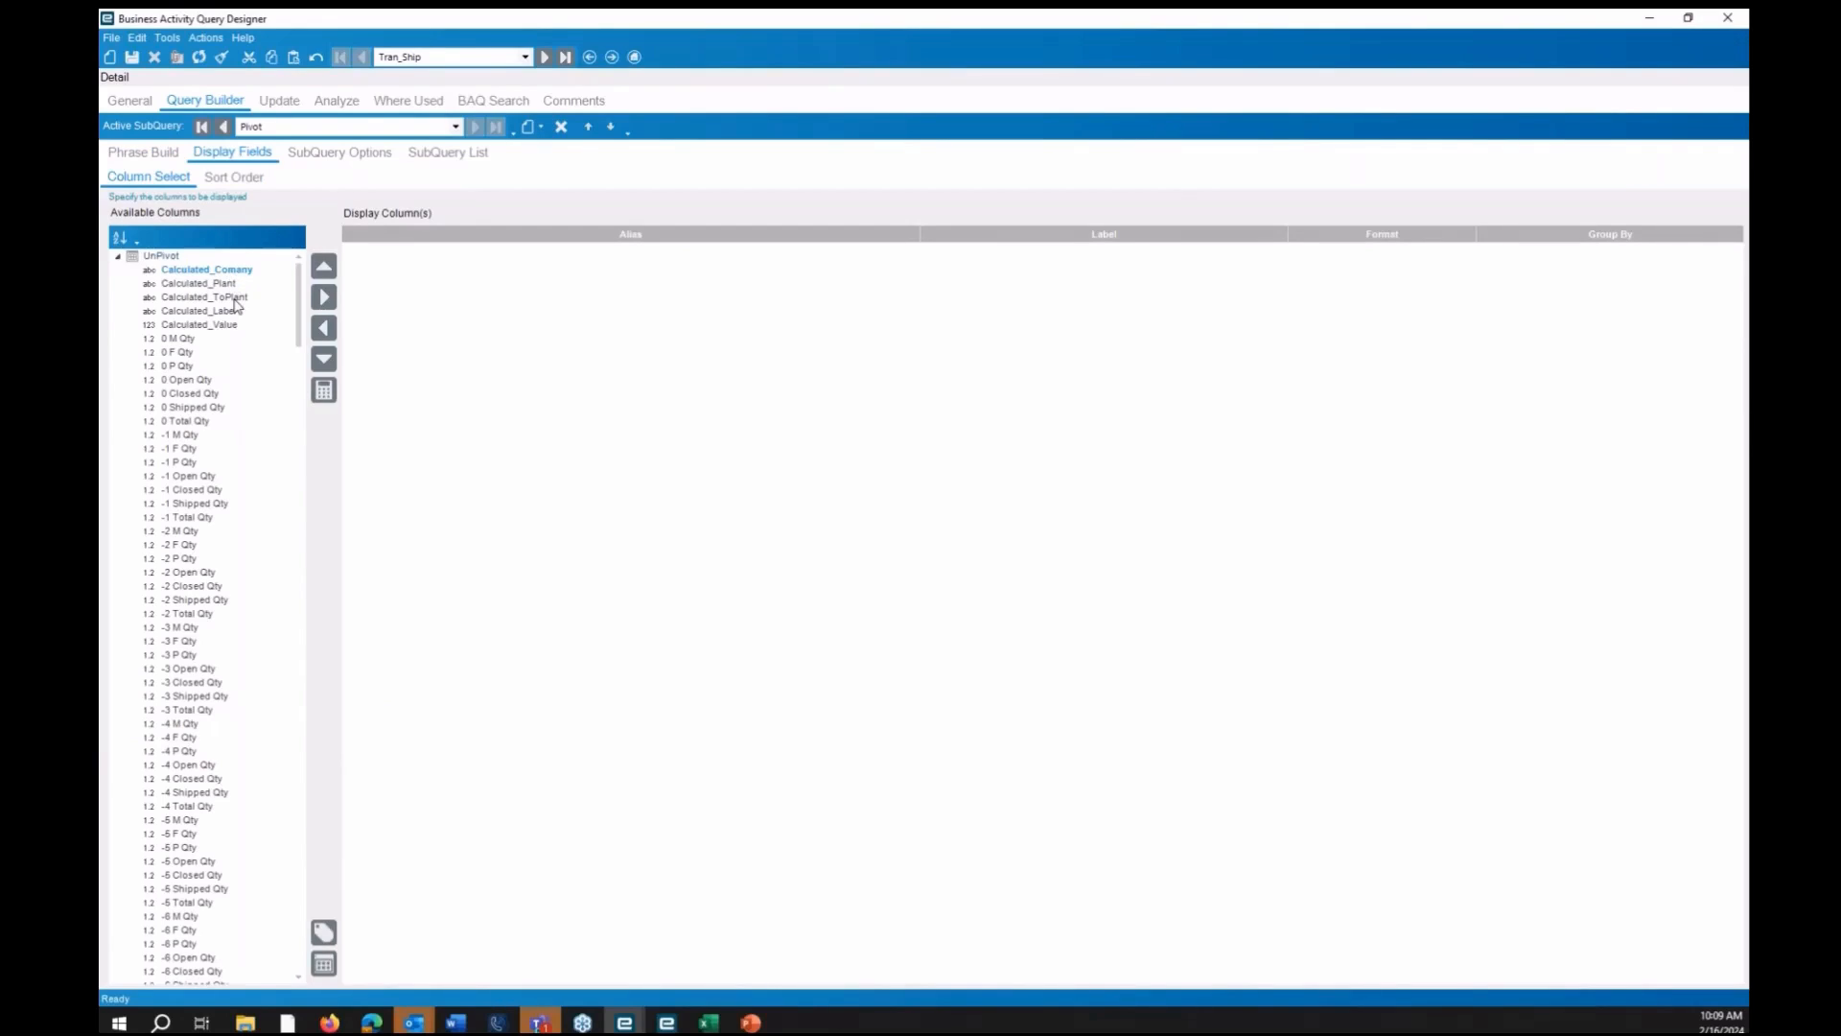
click(234, 297)
click(324, 296)
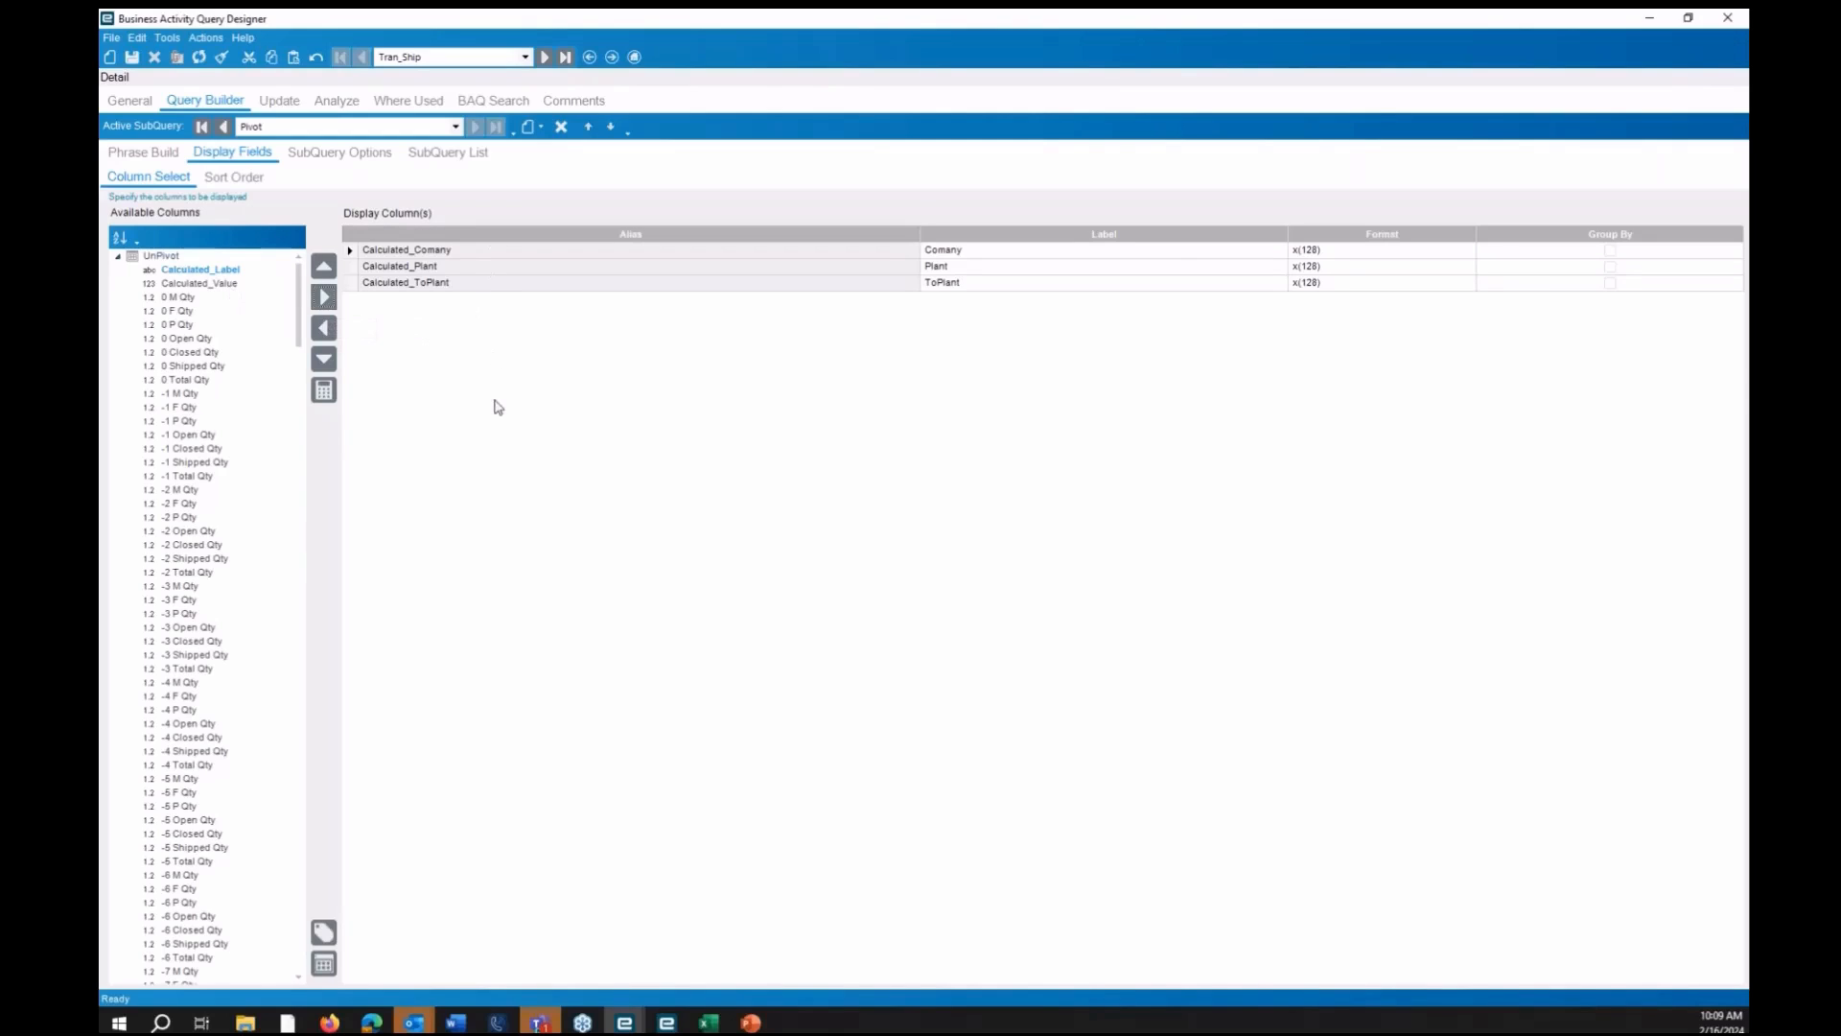
Add all pivoted quantity columns from 0 M Qty through Total Qty to the Pivot subquery's display columns
click(178, 297)
drag(299, 329, 272, 896)
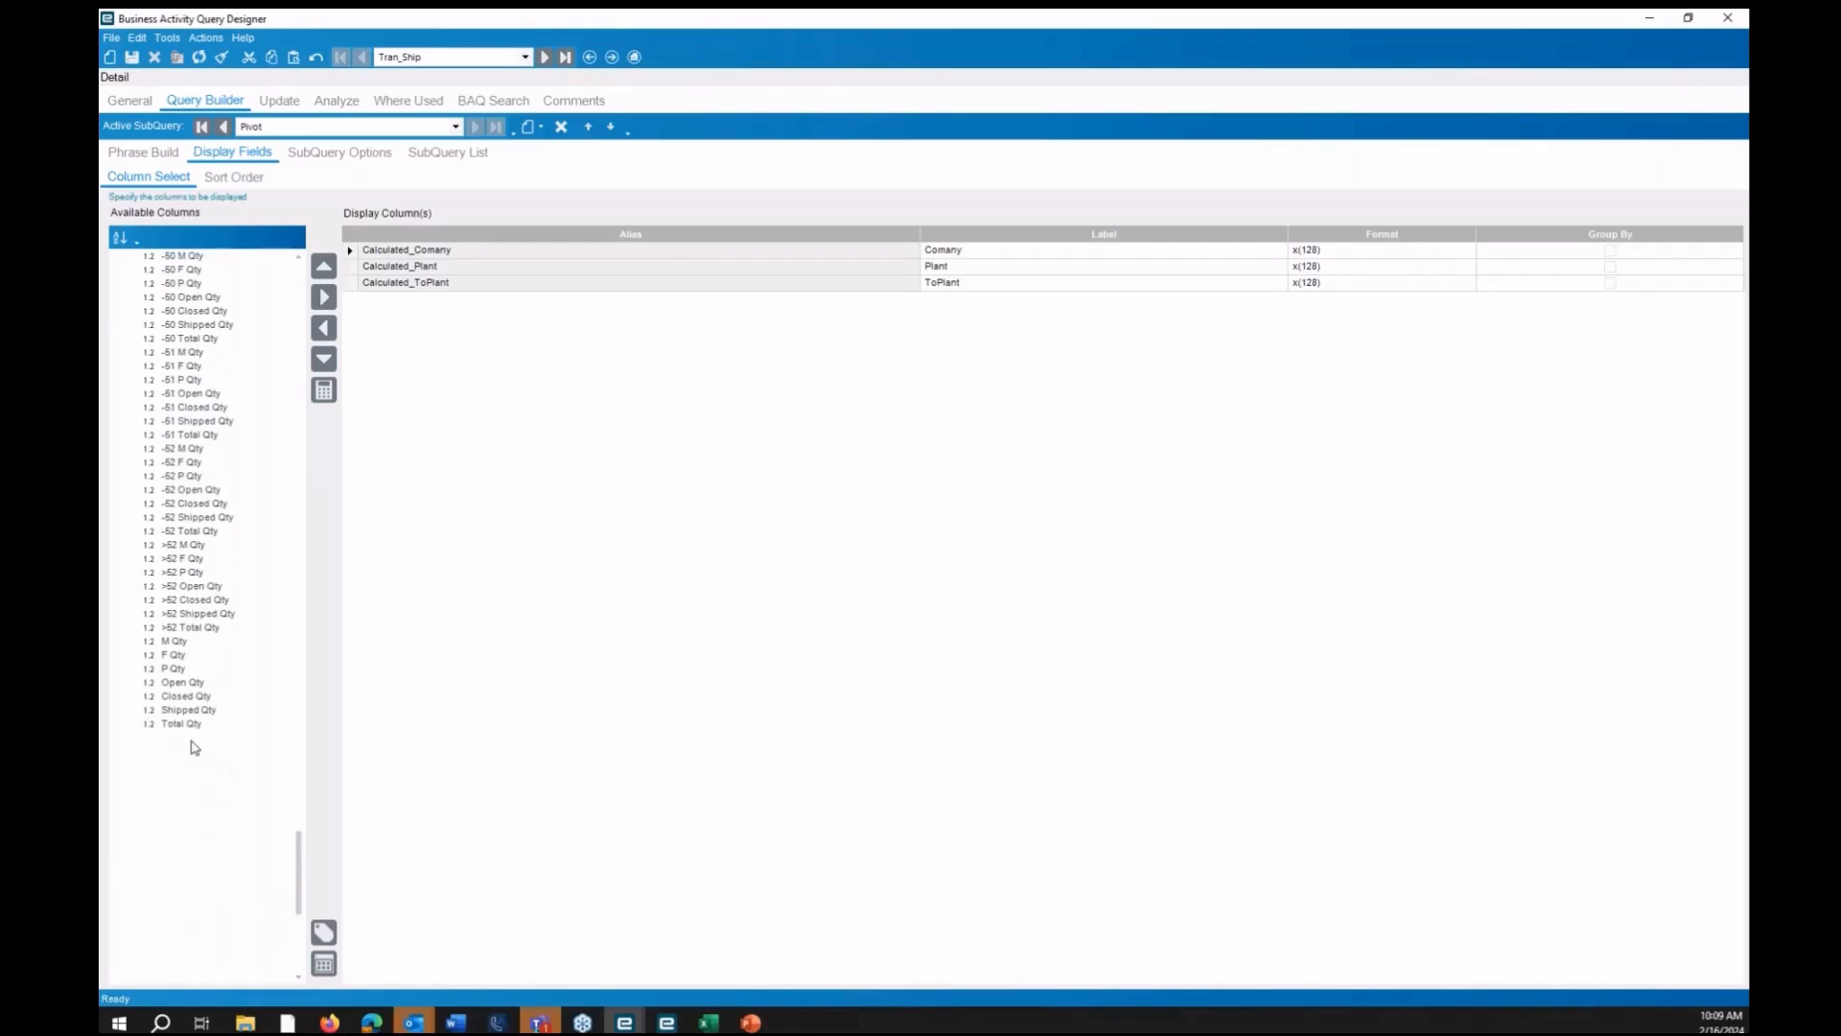
click(192, 731)
click(326, 298)
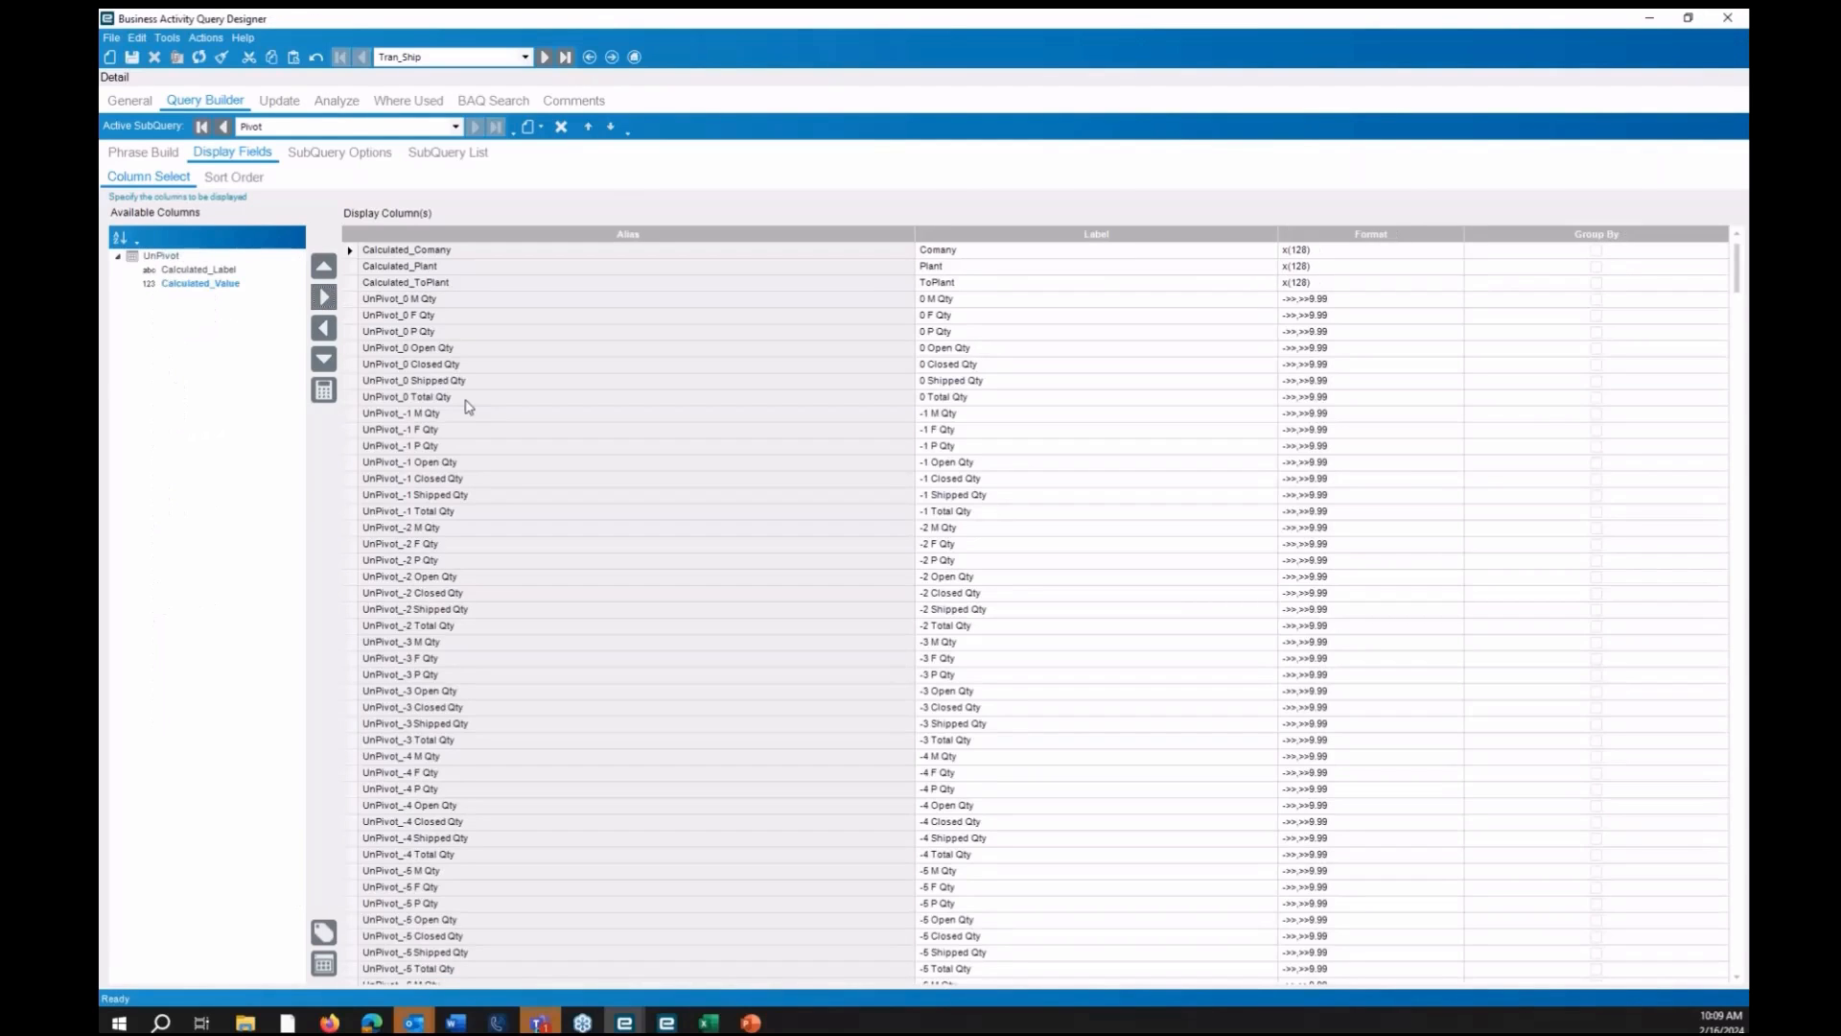
Move the display columns 0 M Qty through >52 Total Qty below the seven unnumbered quantity columns
click(415, 300)
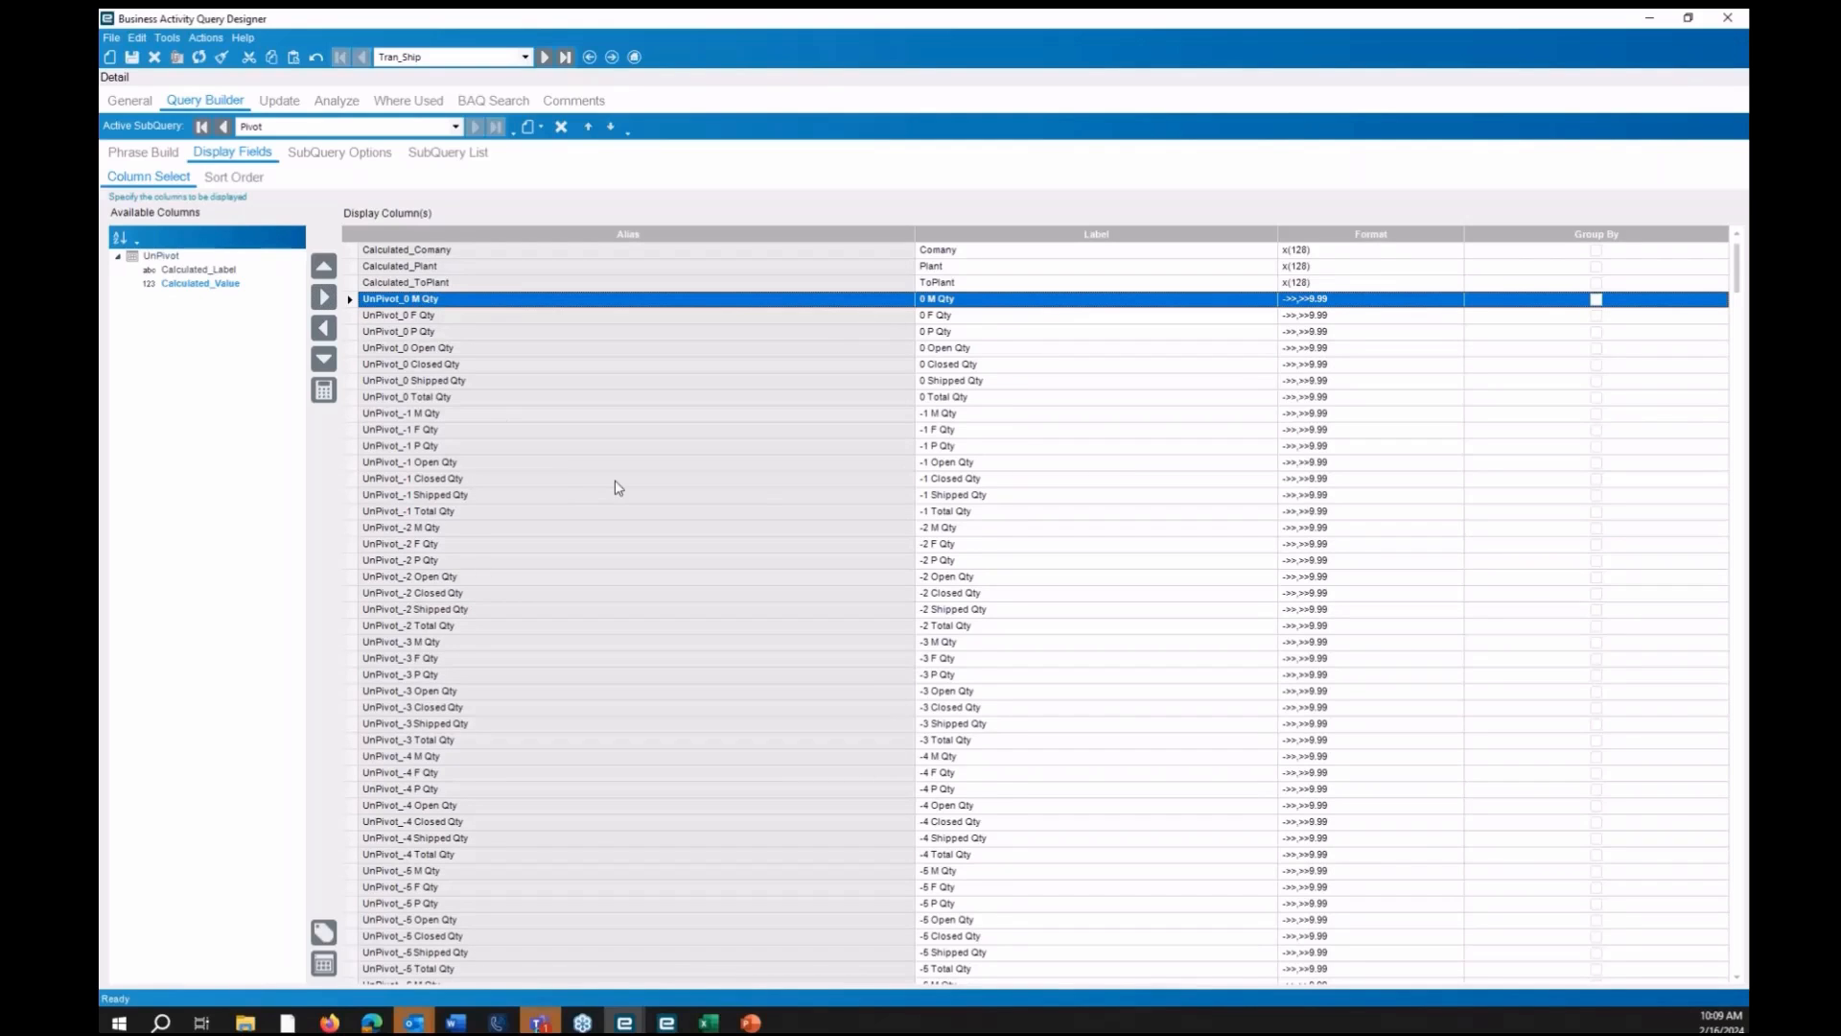
scroll(618, 488, down, 20)
scroll(619, 488, down, 20)
scroll(619, 488, down, 20)
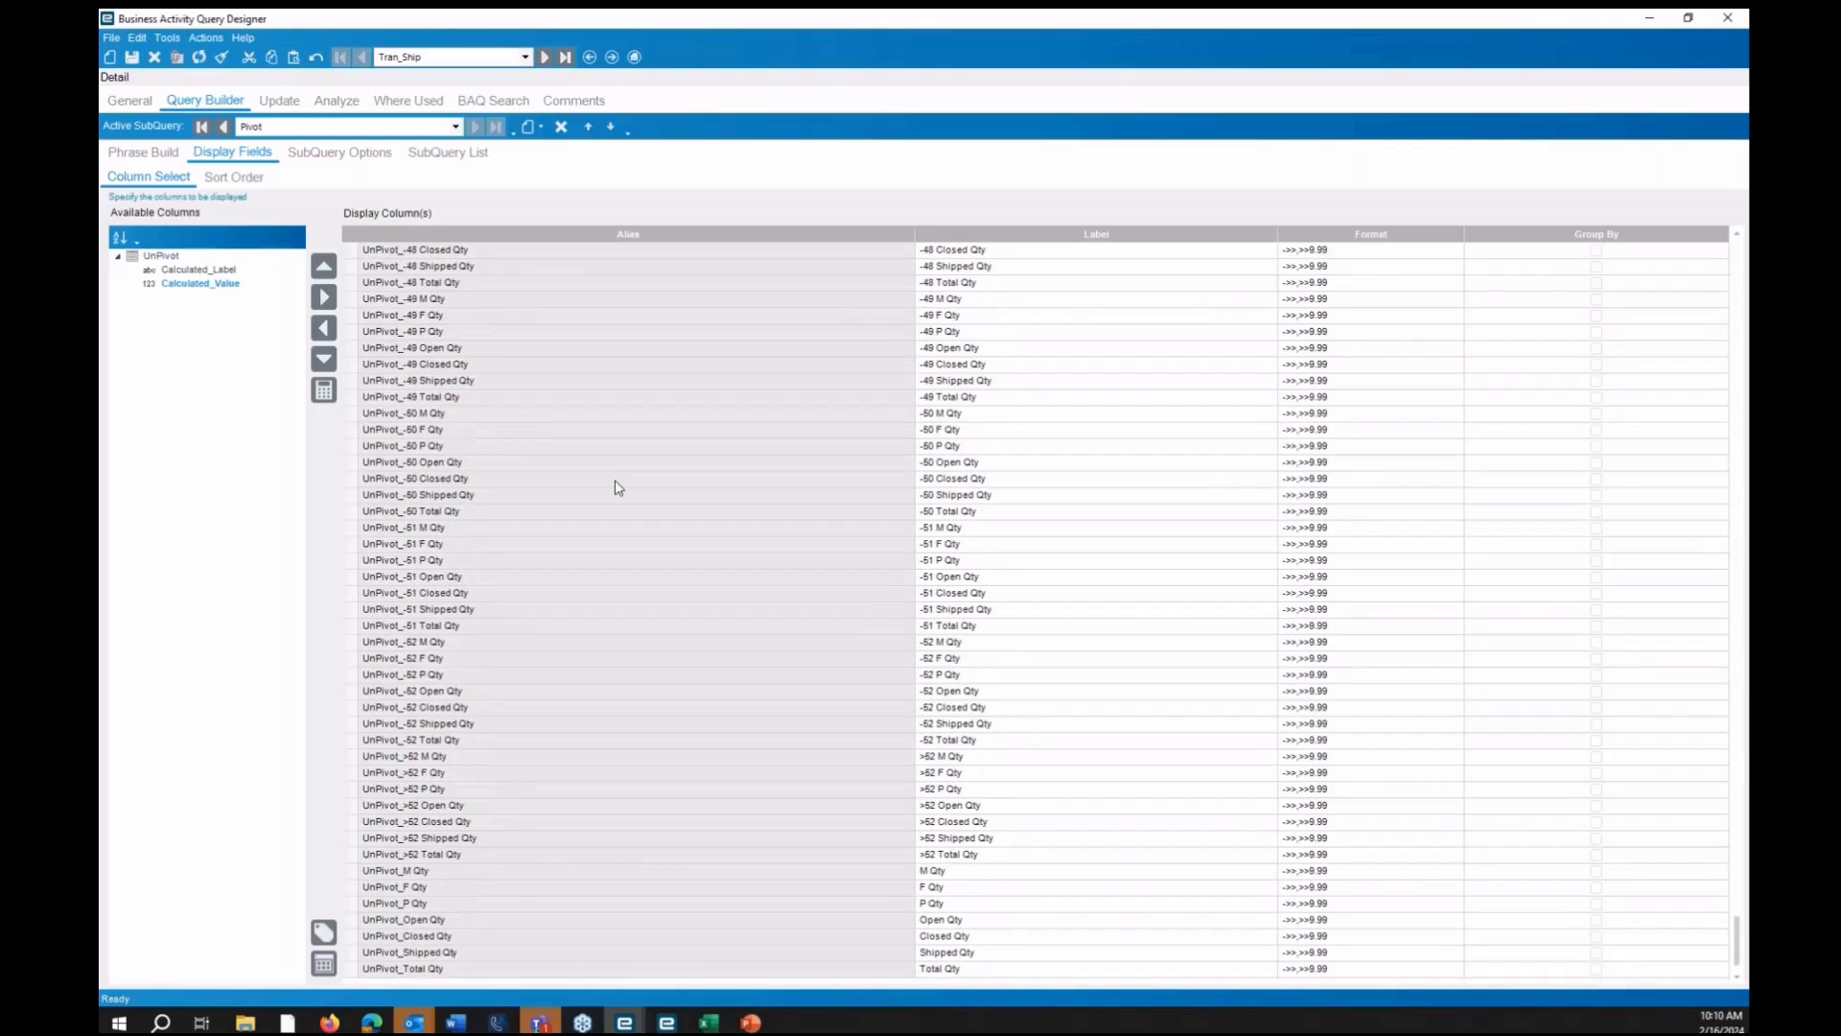
shift+click(352, 856)
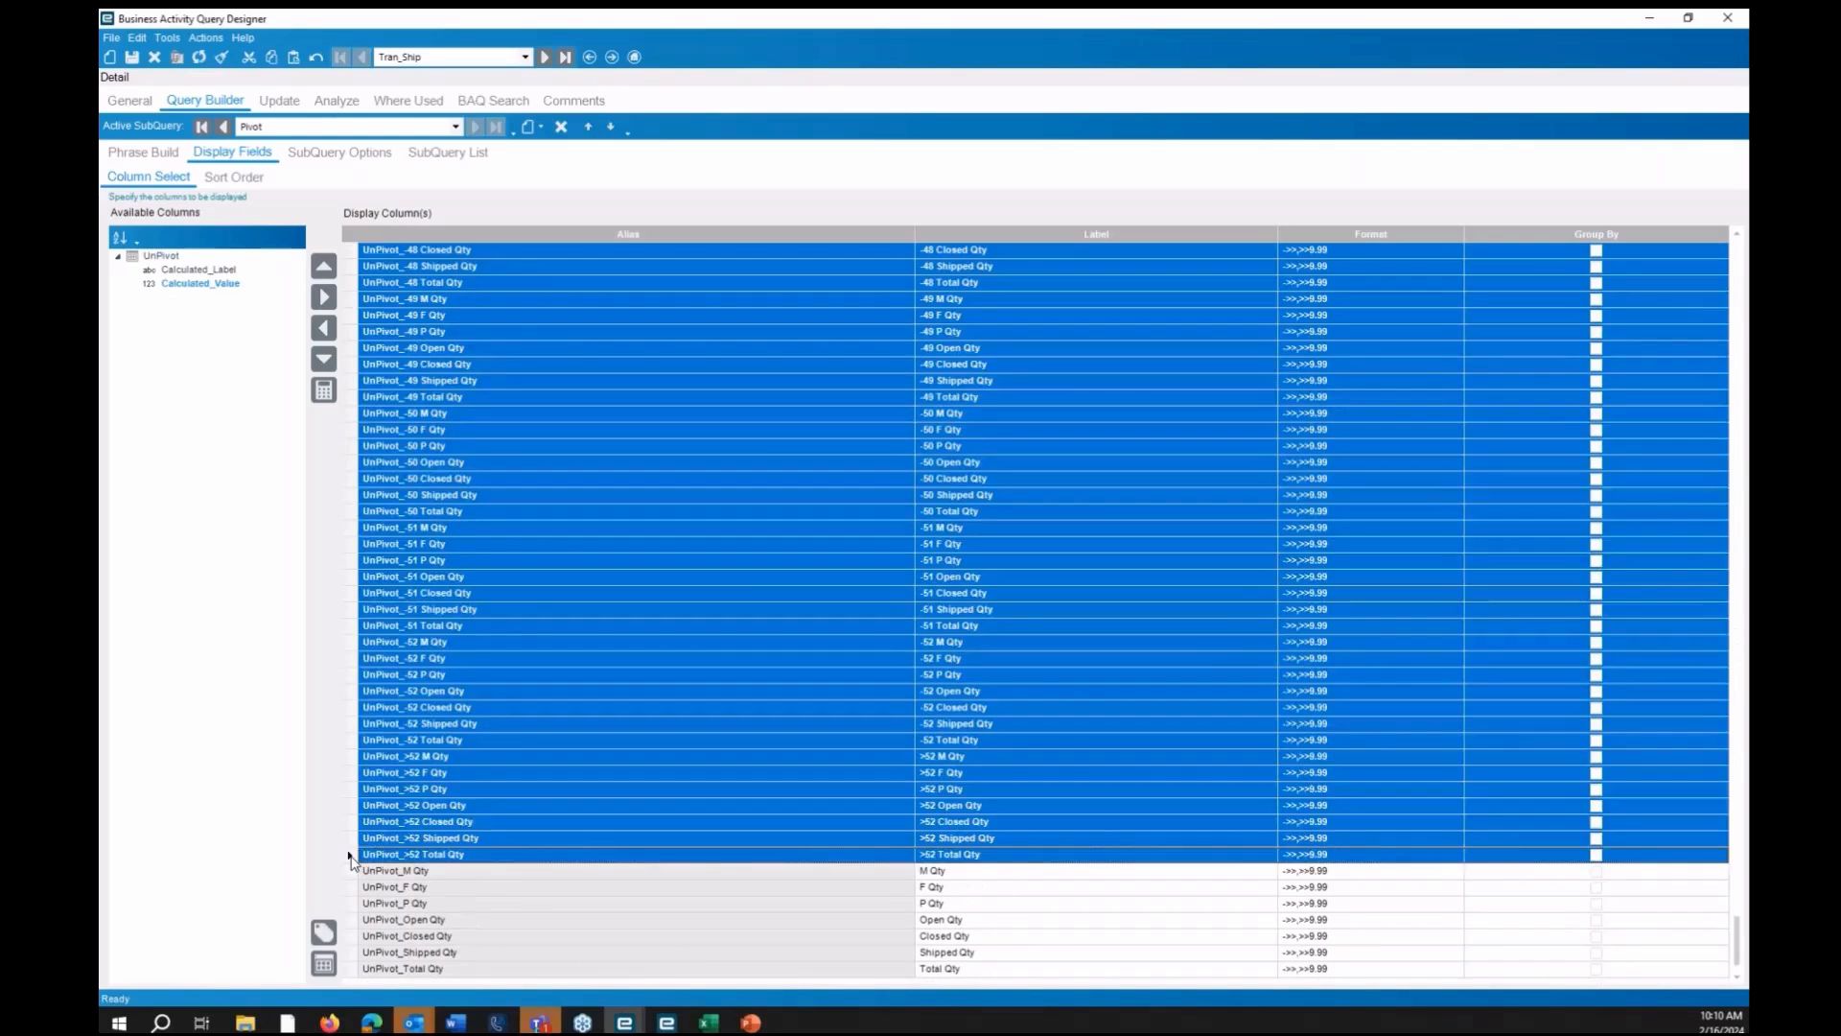
click(326, 366)
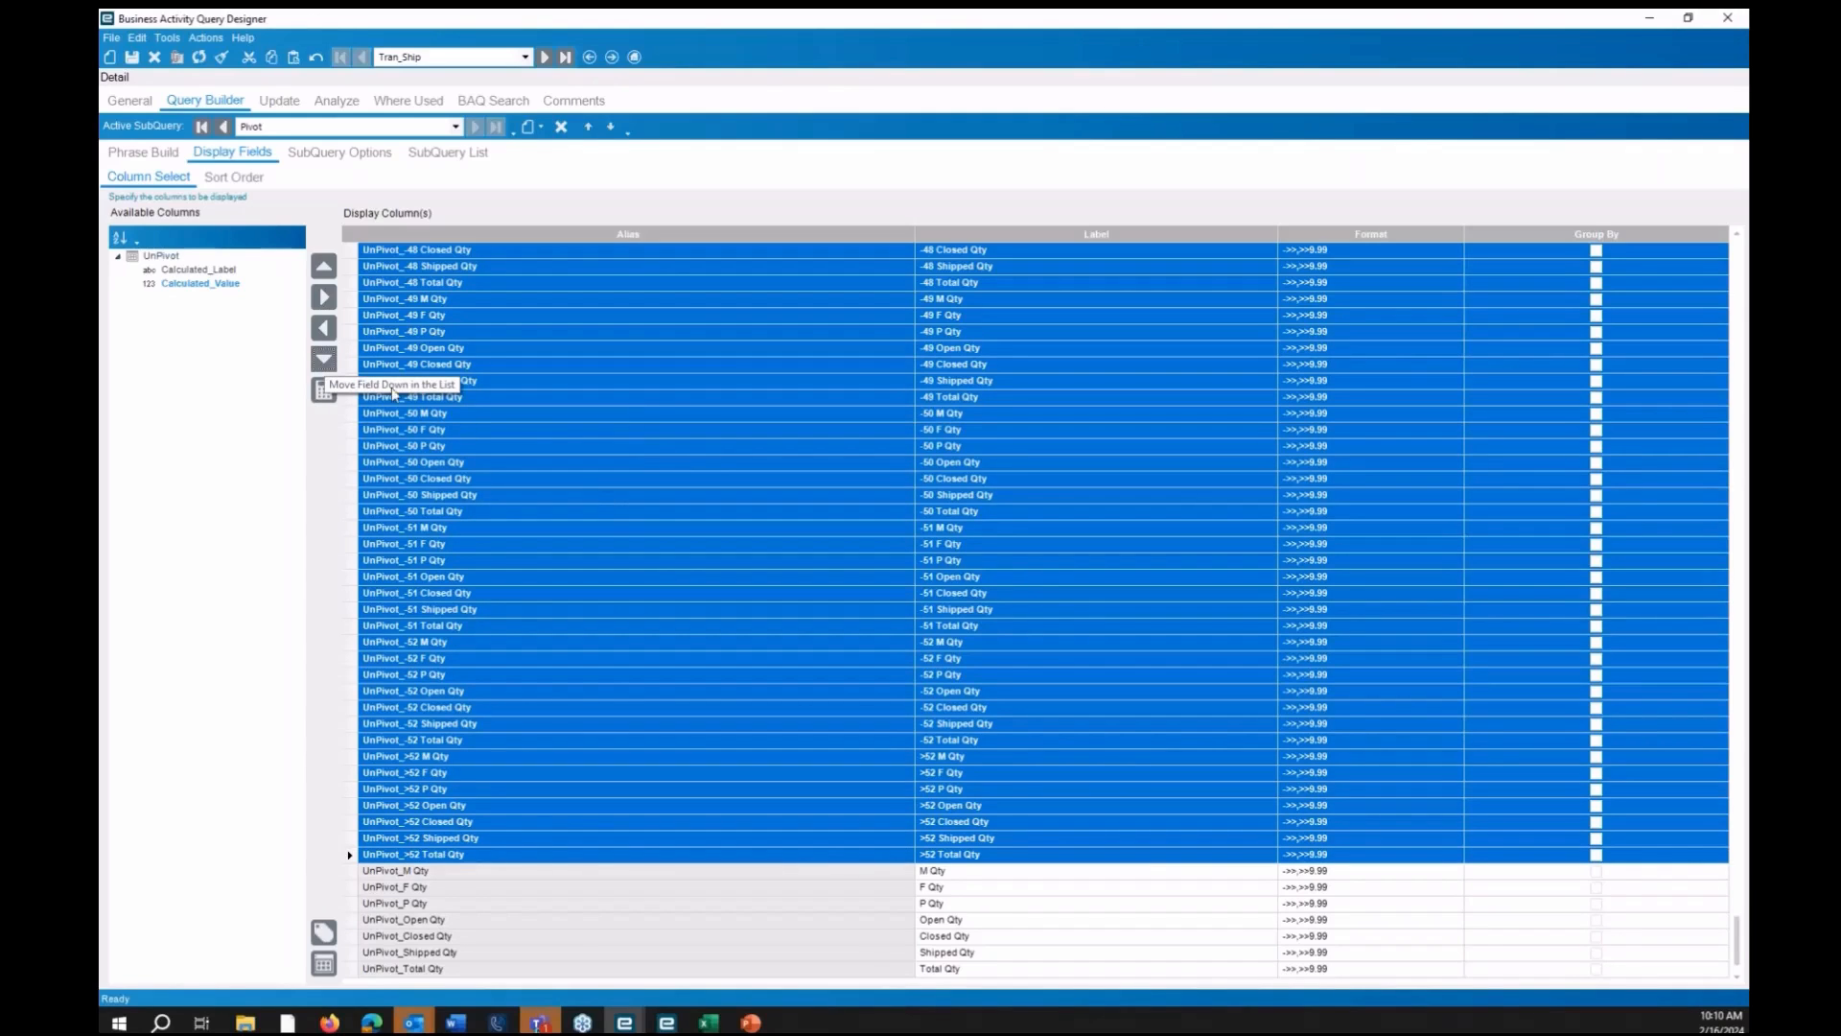
click(326, 362)
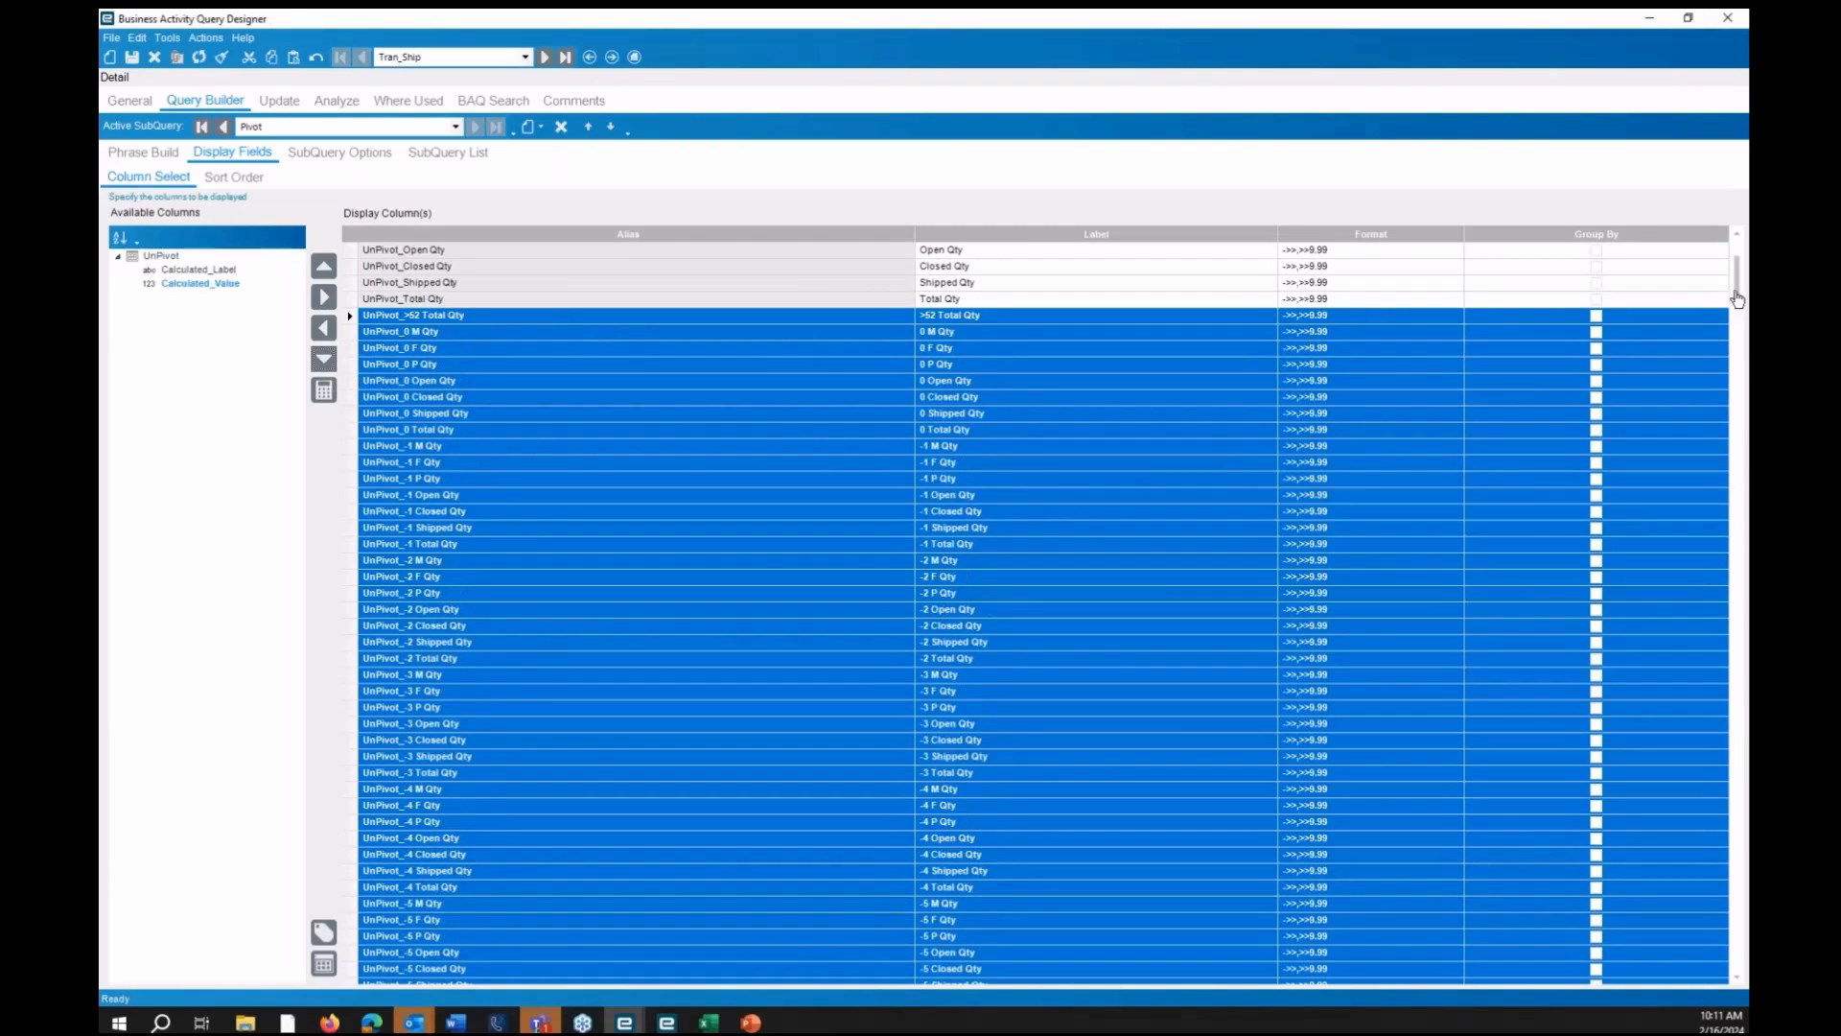
Exclude >52 Total Qty from the selected display columns and move the remaining week columns above it
mouse_move(1737, 292)
mouse_down()
mouse_move(1739, 972)
mouse_move(1733, 280)
mouse_up()
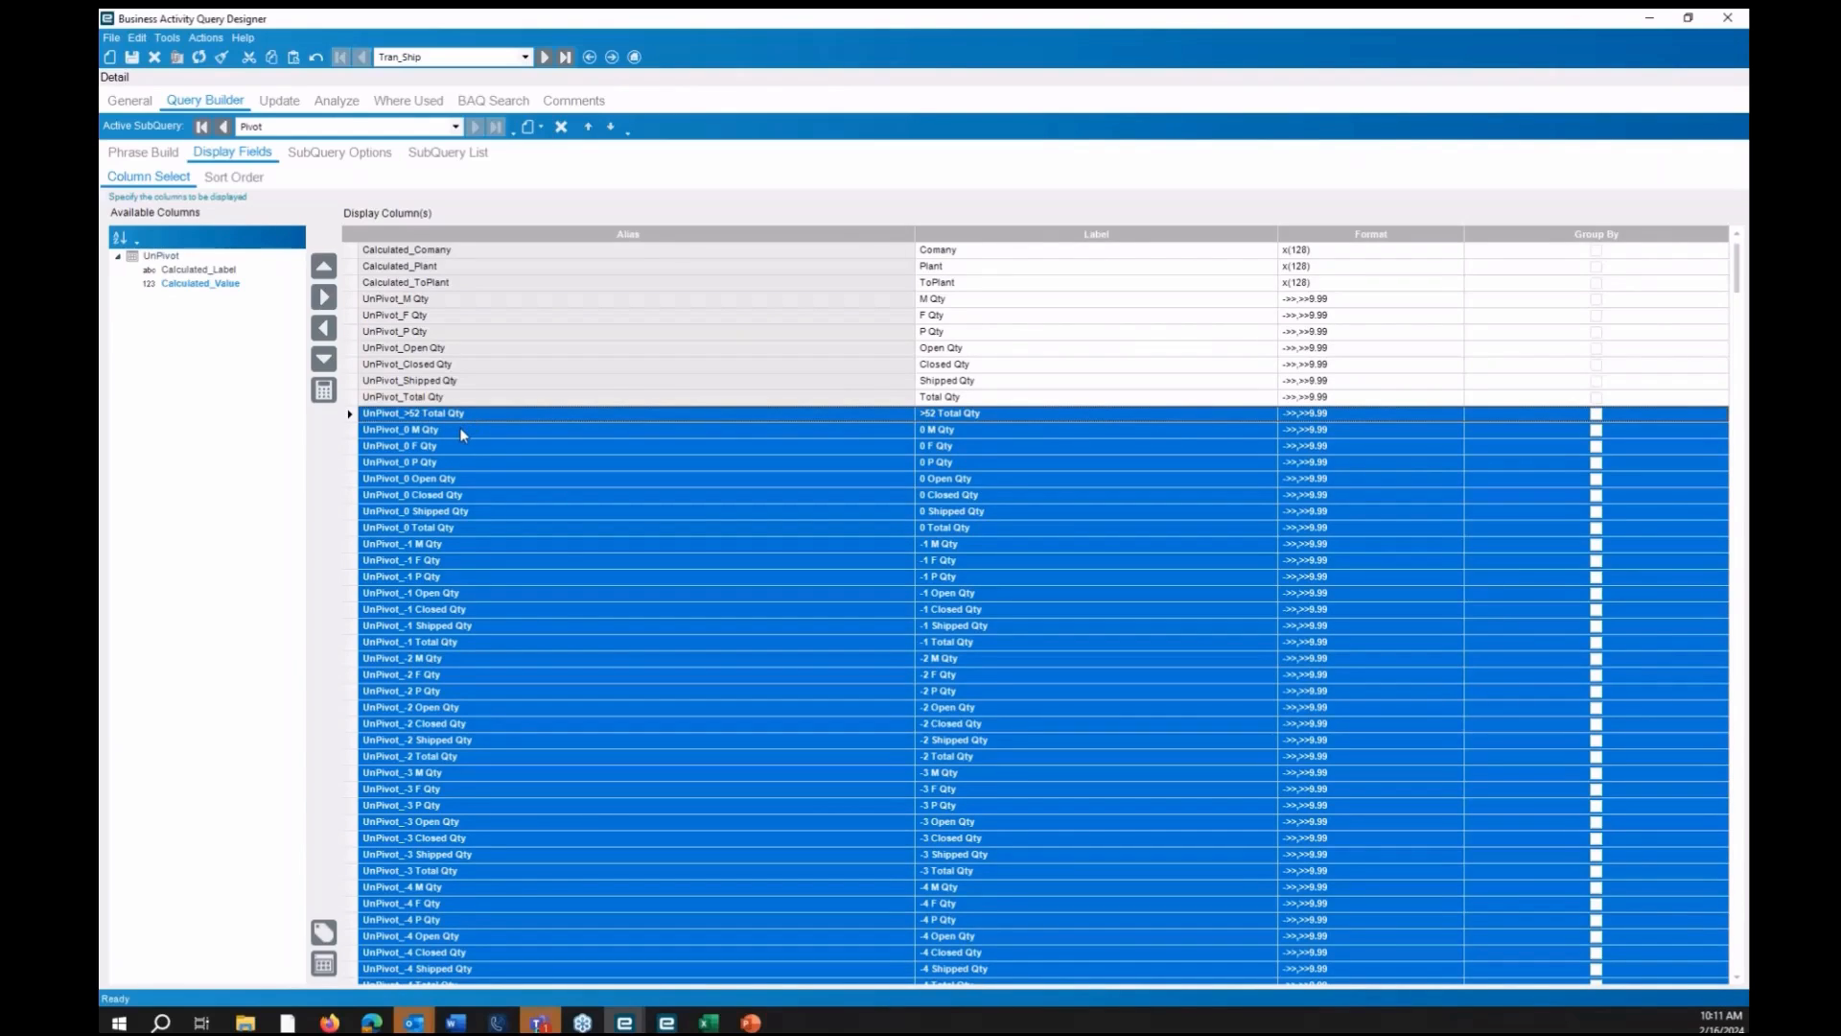
ctrl+click(354, 418)
click(323, 268)
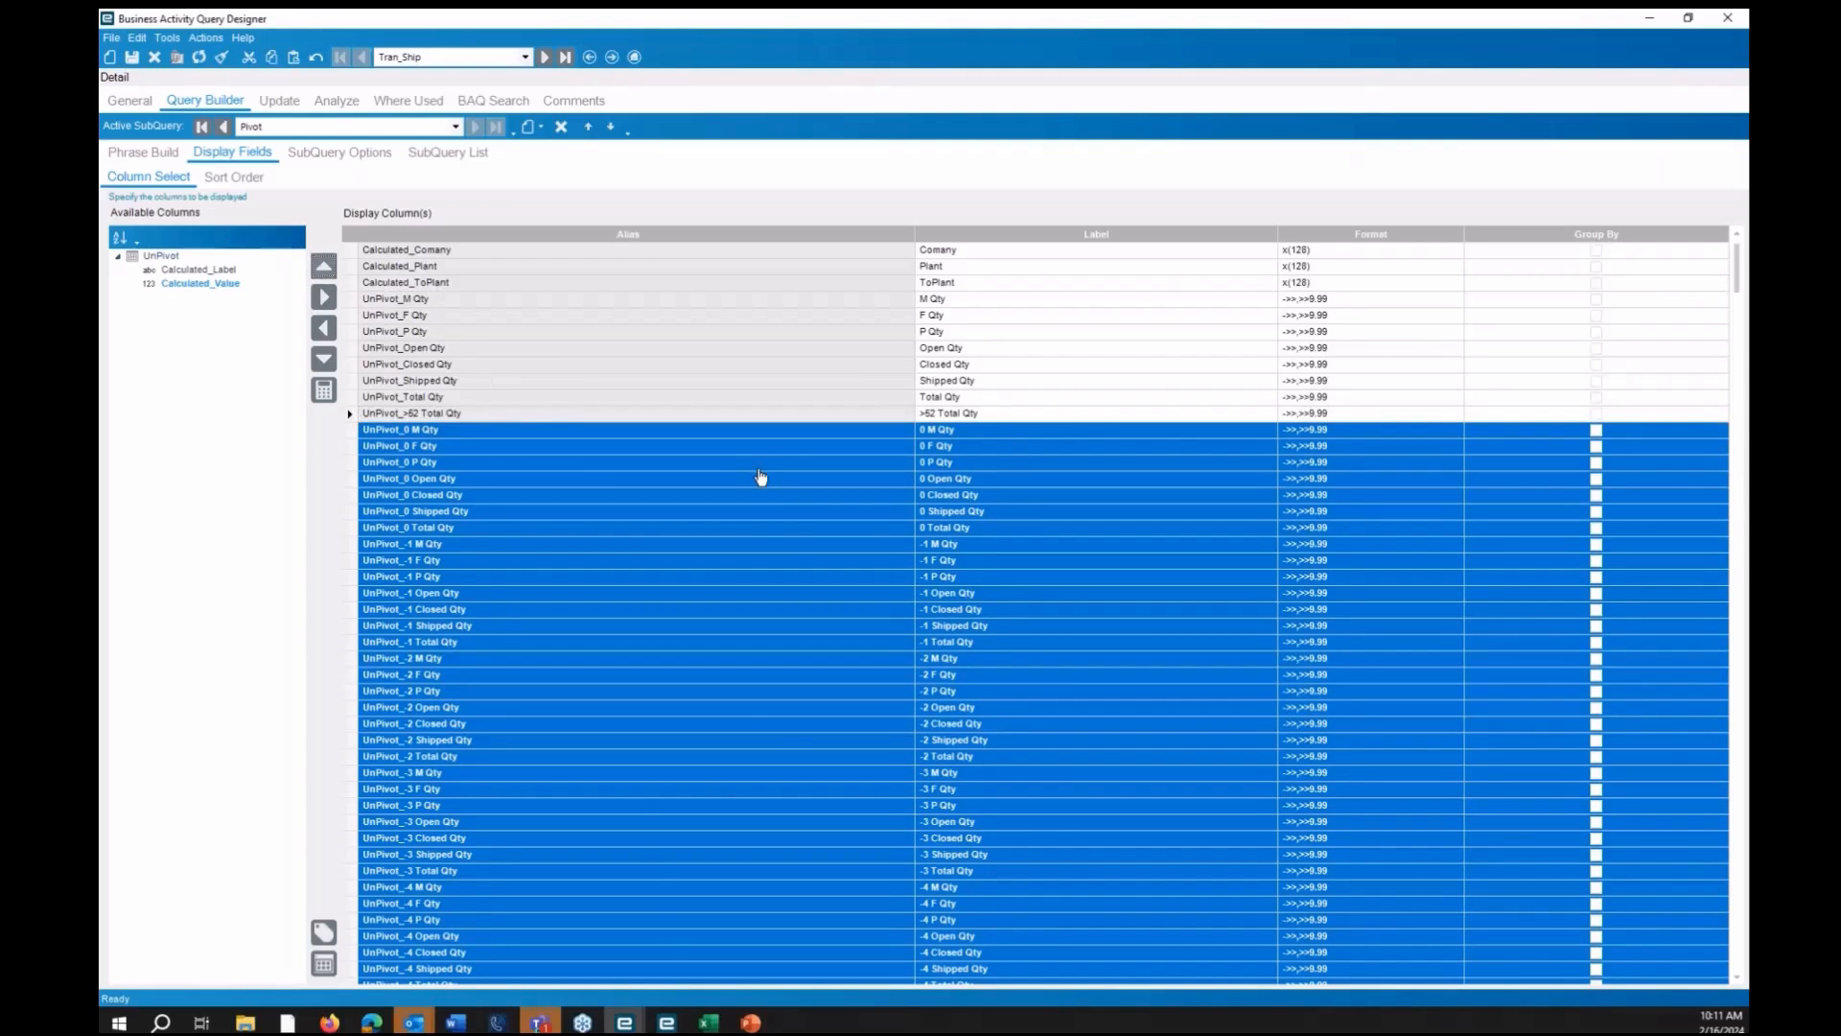
Test the Tran_Ship query, look through the pivoted result rows, and save the query
click(329, 109)
click(210, 973)
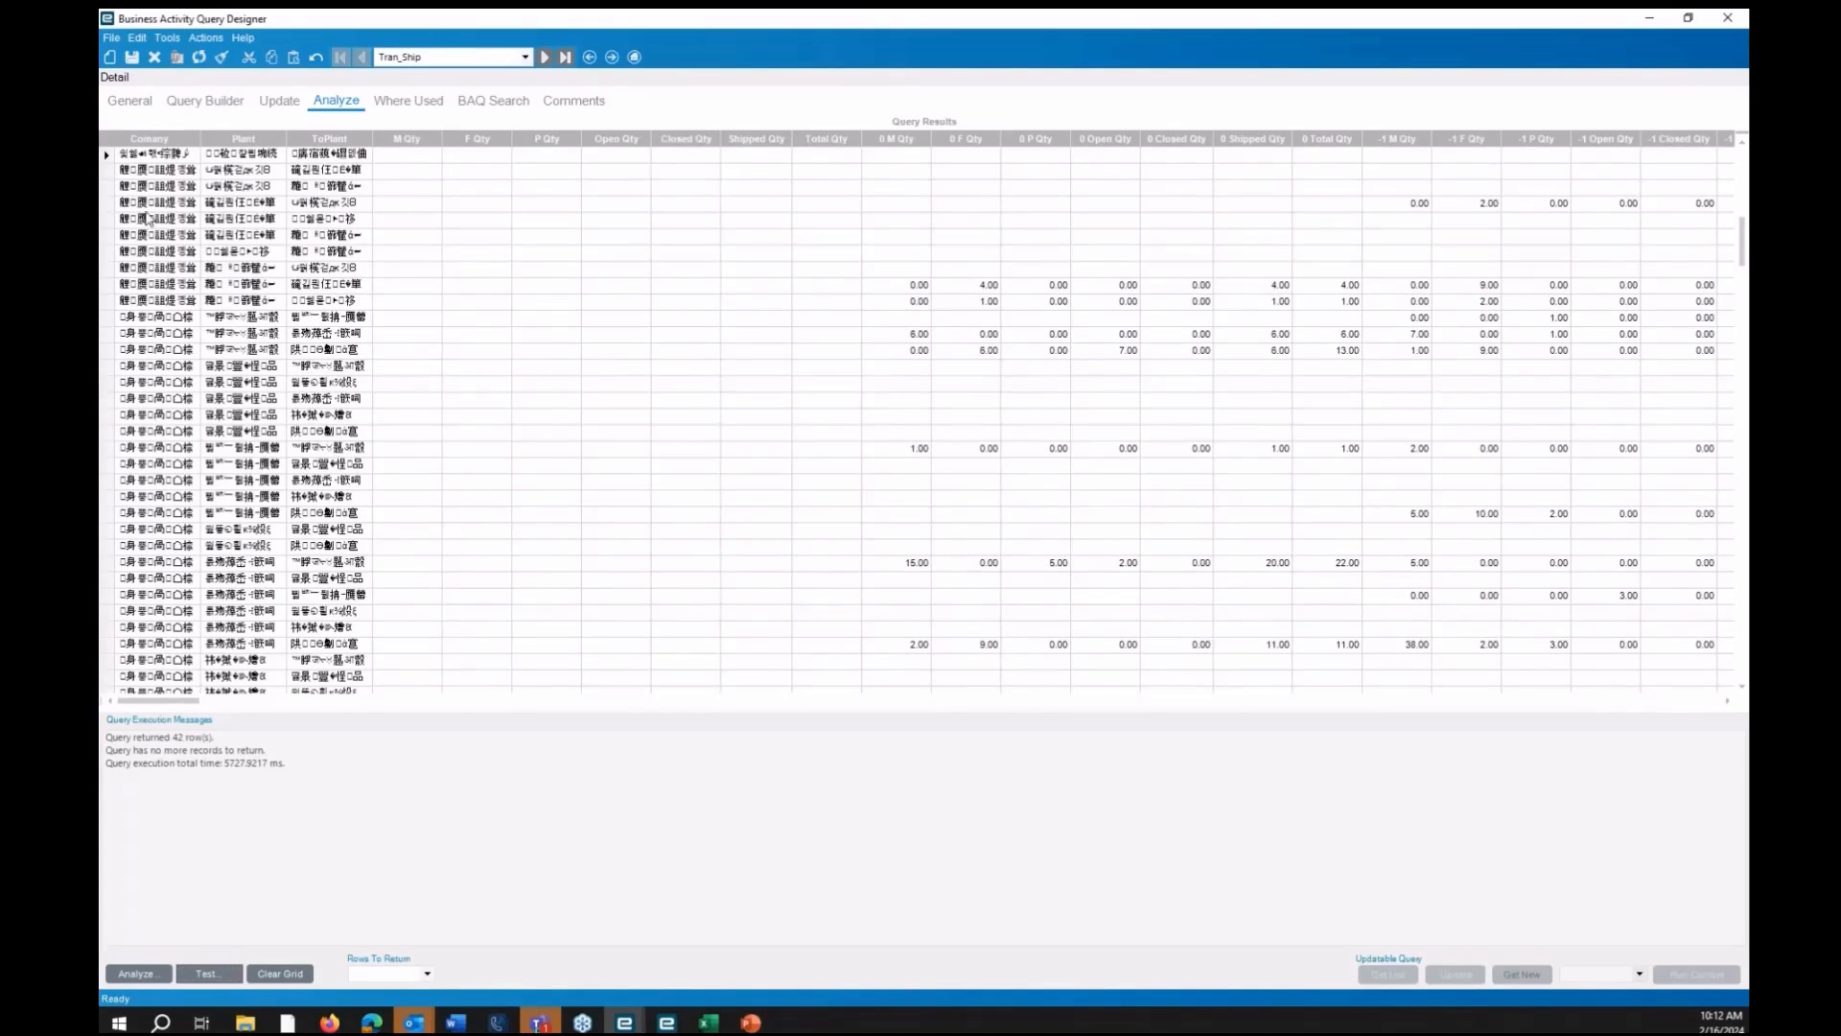
scroll(185, 607, down, 5)
scroll(186, 607, up, 4)
scroll(185, 607, up, 1)
click(133, 58)
Turn off Group By for the Comany, Plant, ToPlant and Week columns in the TFShip_Count subquery
click(206, 106)
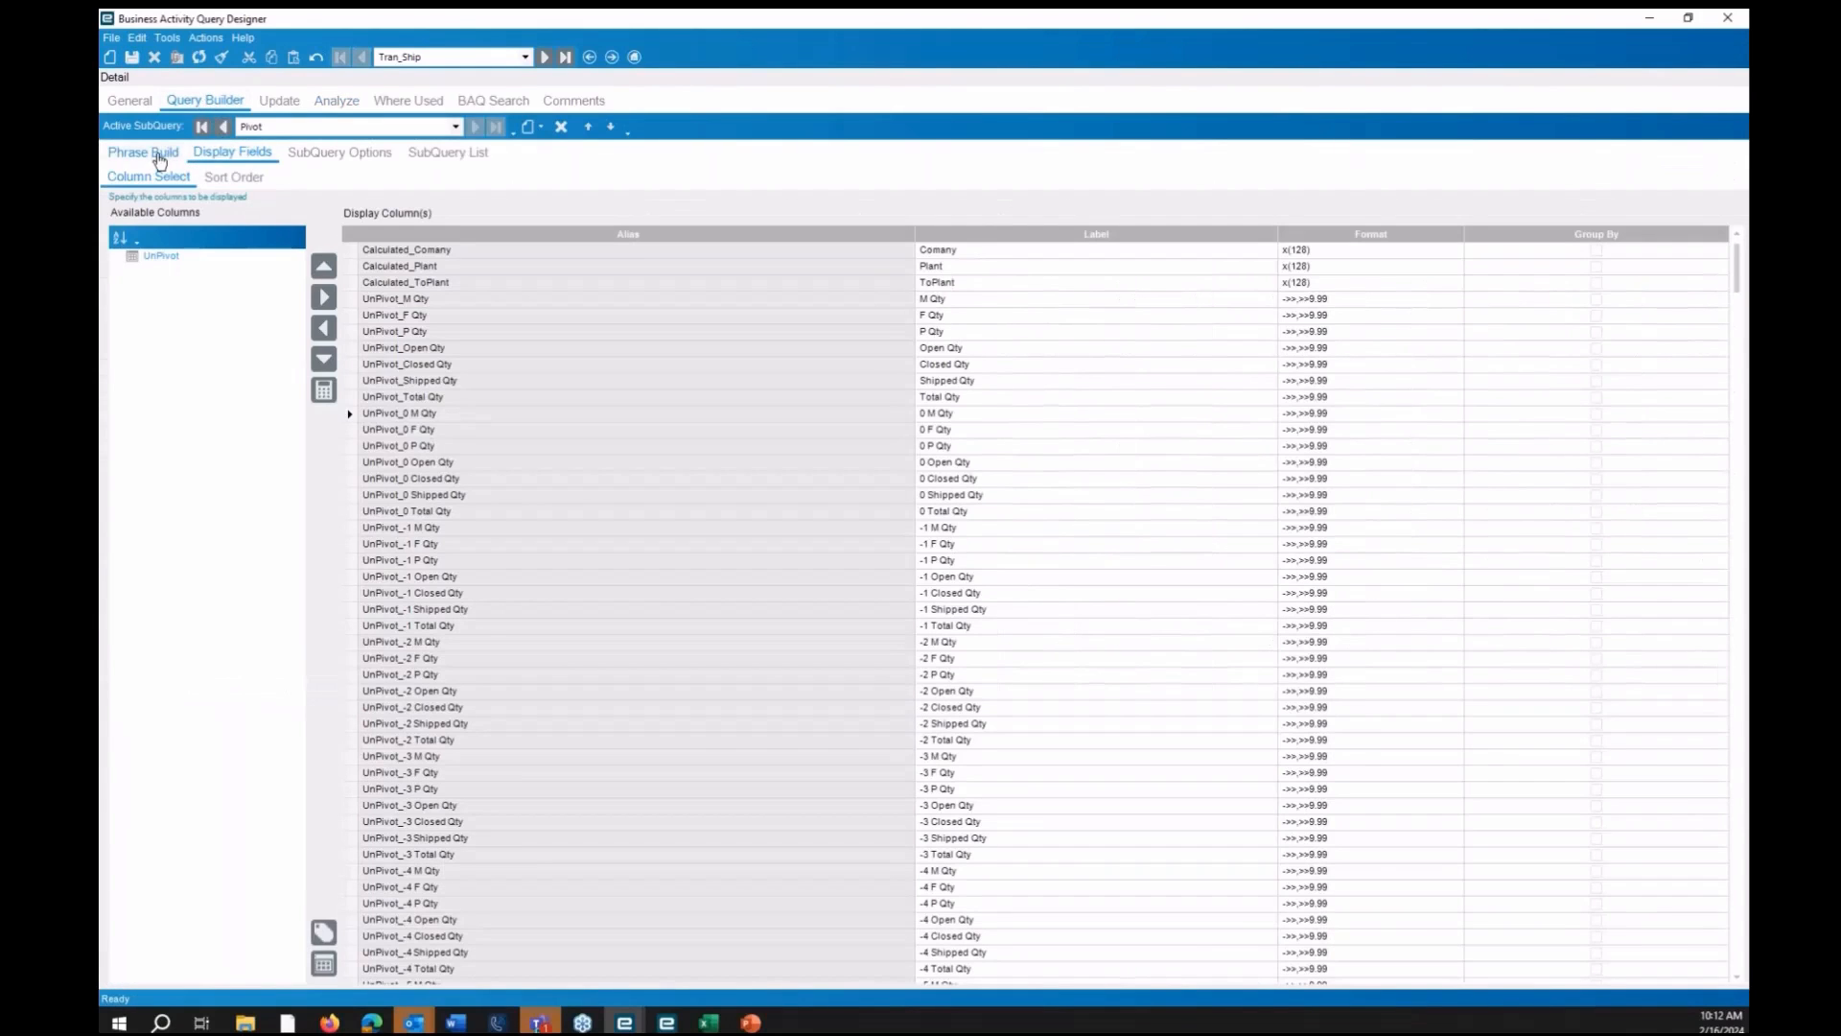
click(159, 159)
click(203, 128)
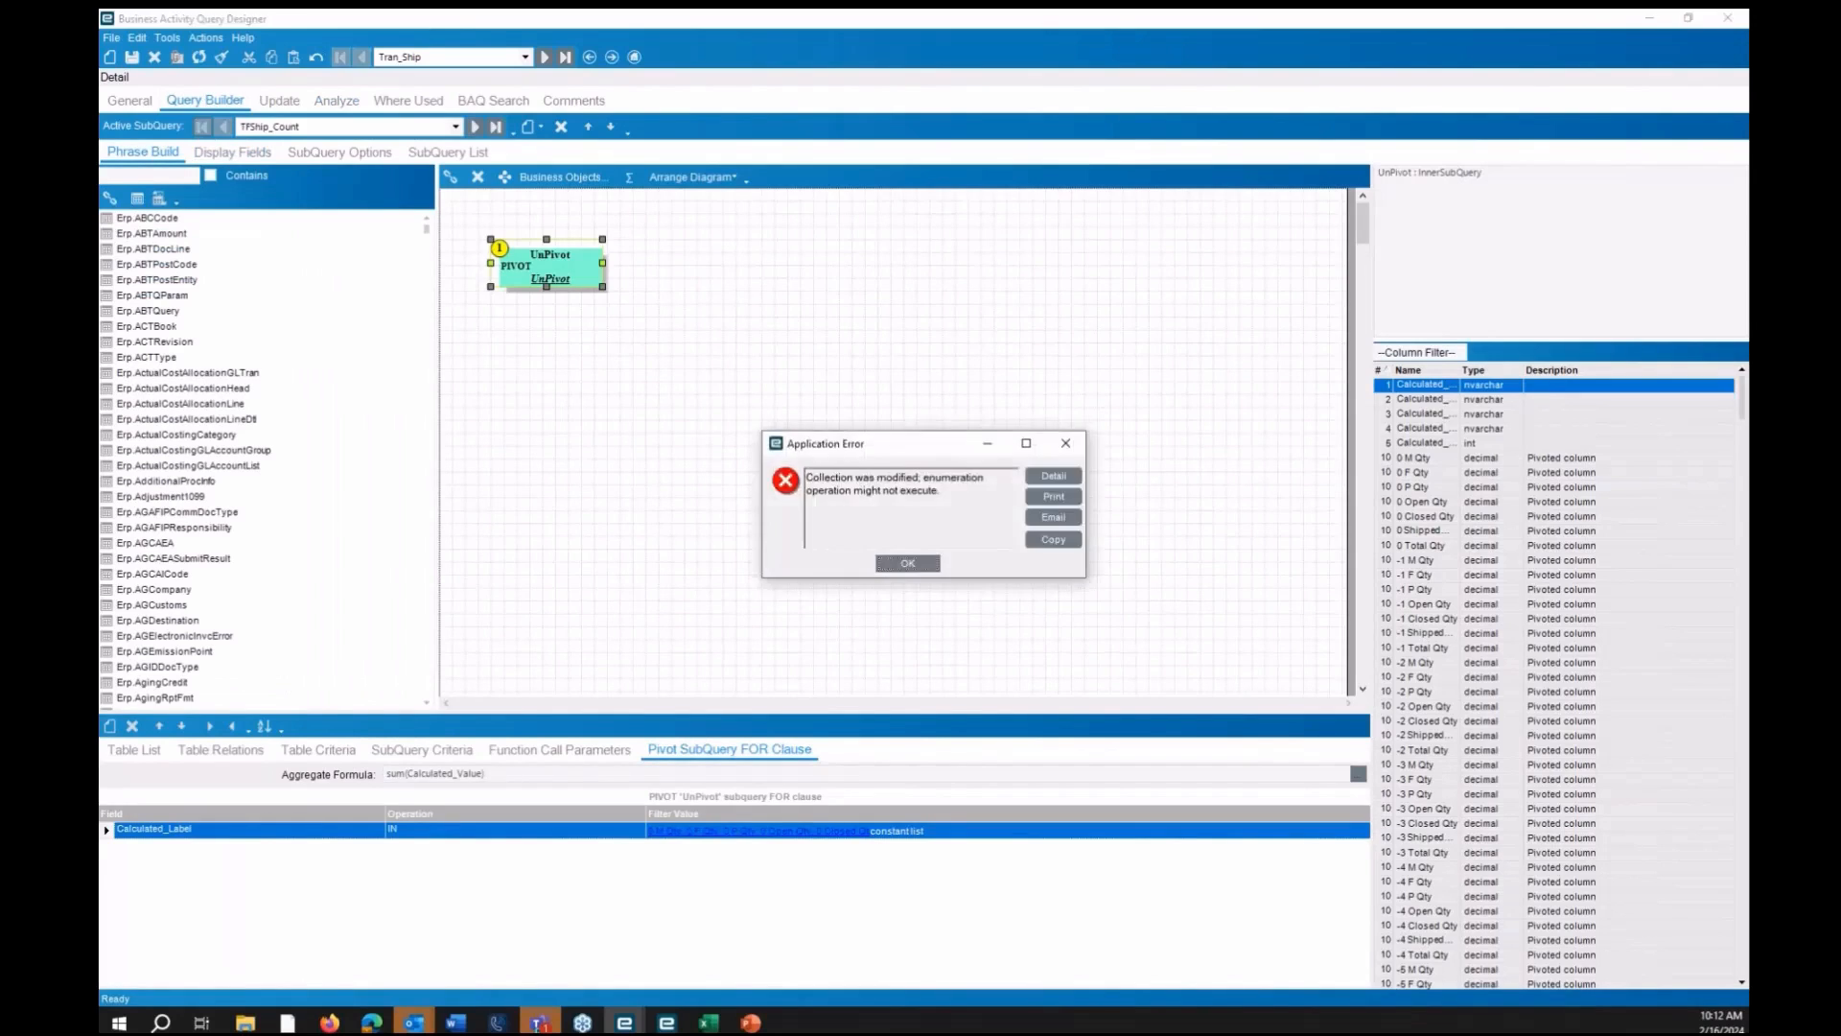
click(908, 563)
click(251, 154)
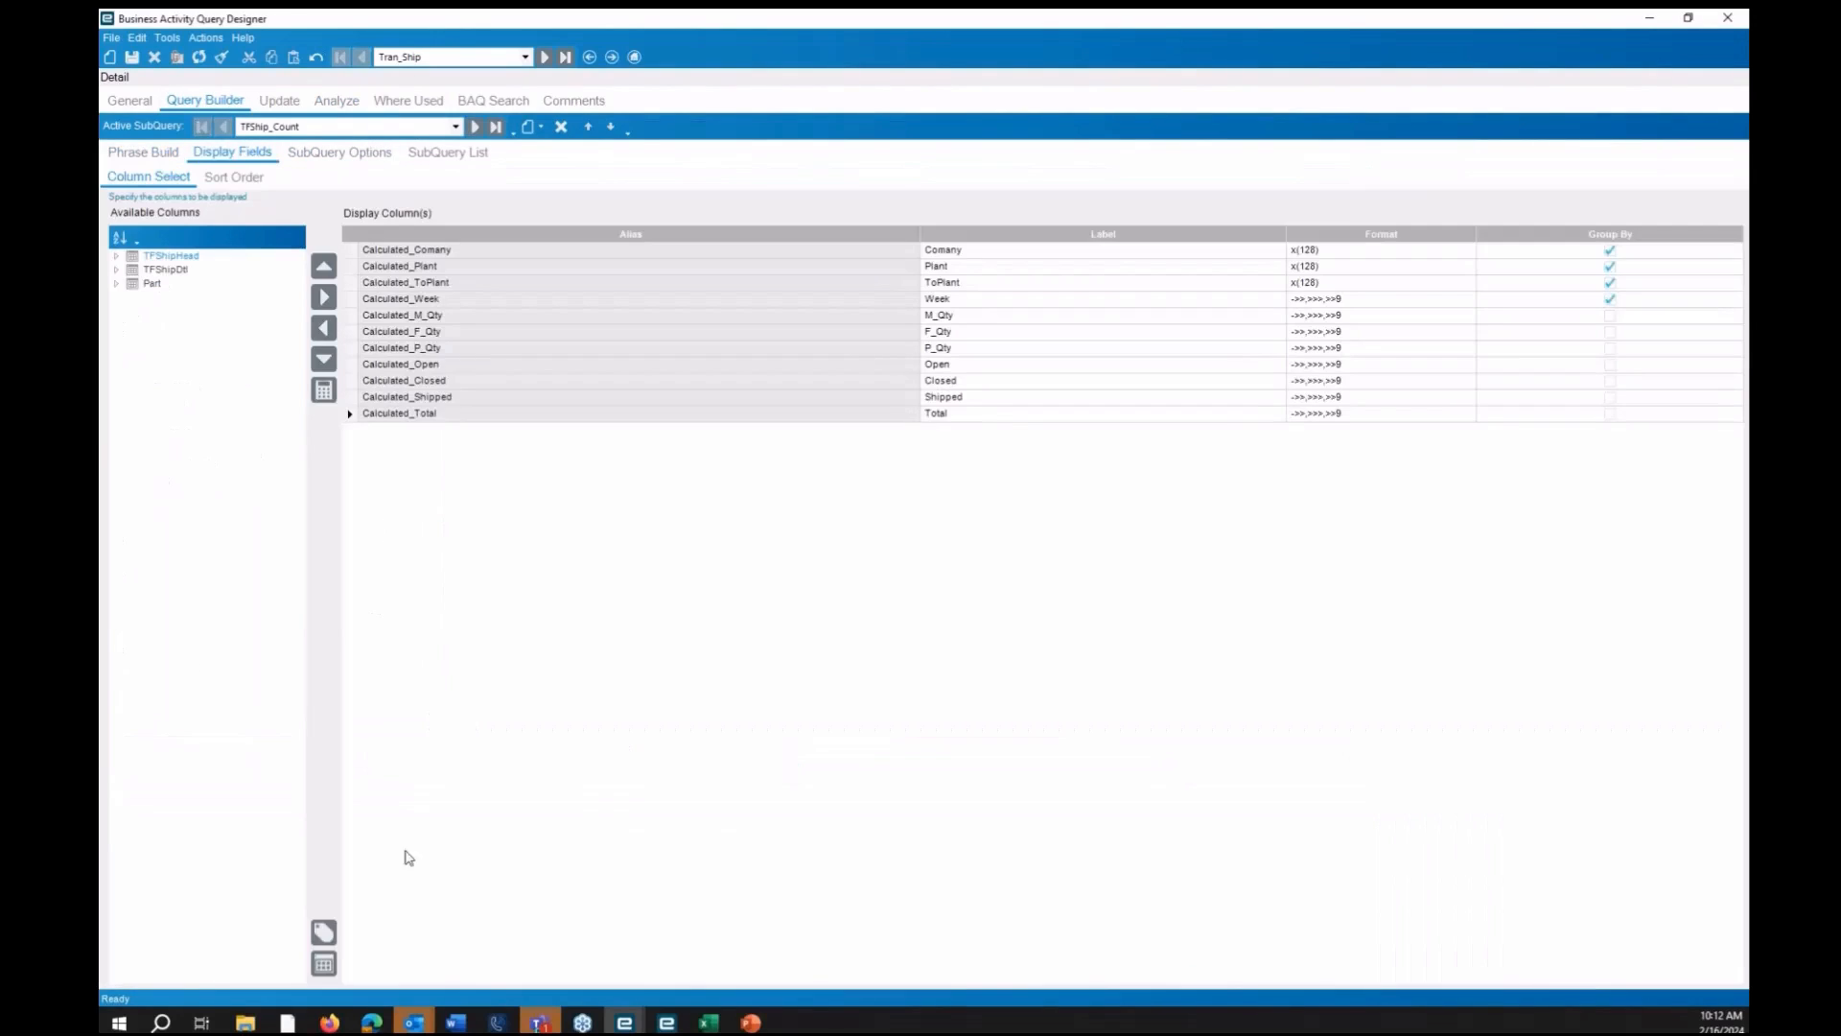
click(1610, 251)
click(1610, 267)
click(1610, 283)
click(1610, 299)
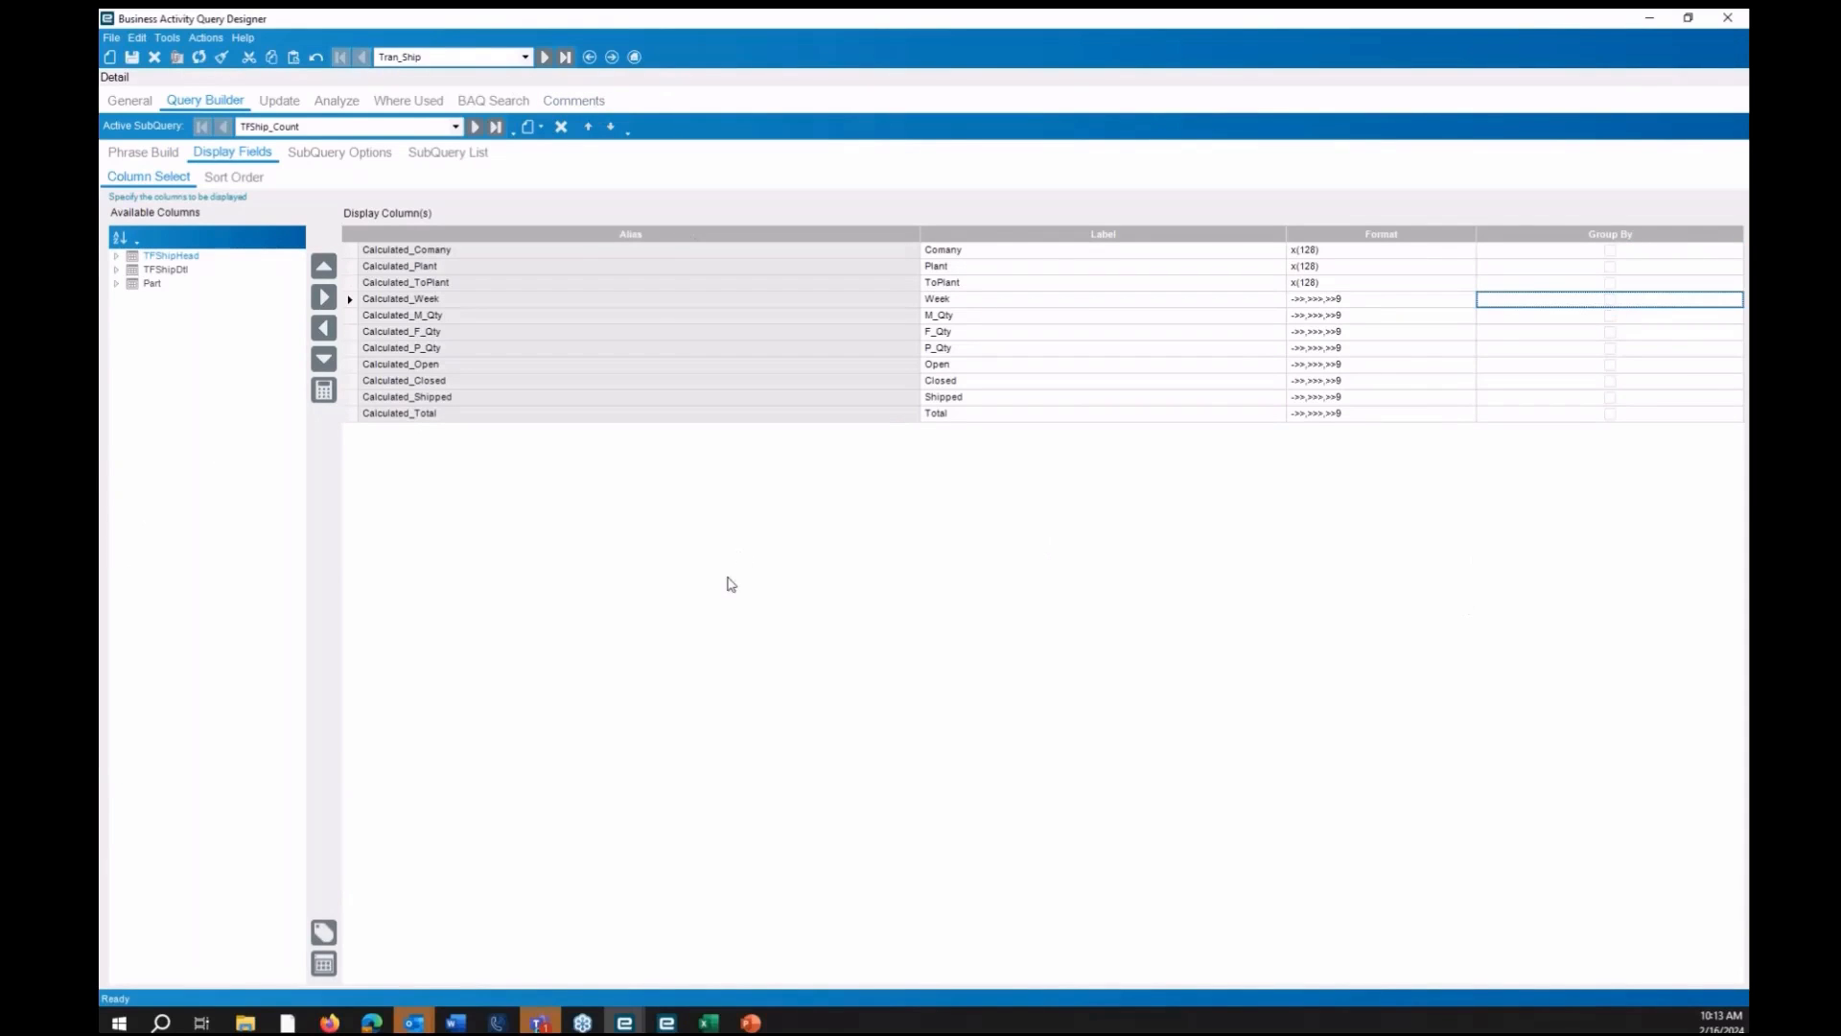
Open the advanced Group By clause of TFShip_Count and insert a GROUPING SETS function containing one empty pair of parentheses
click(324, 963)
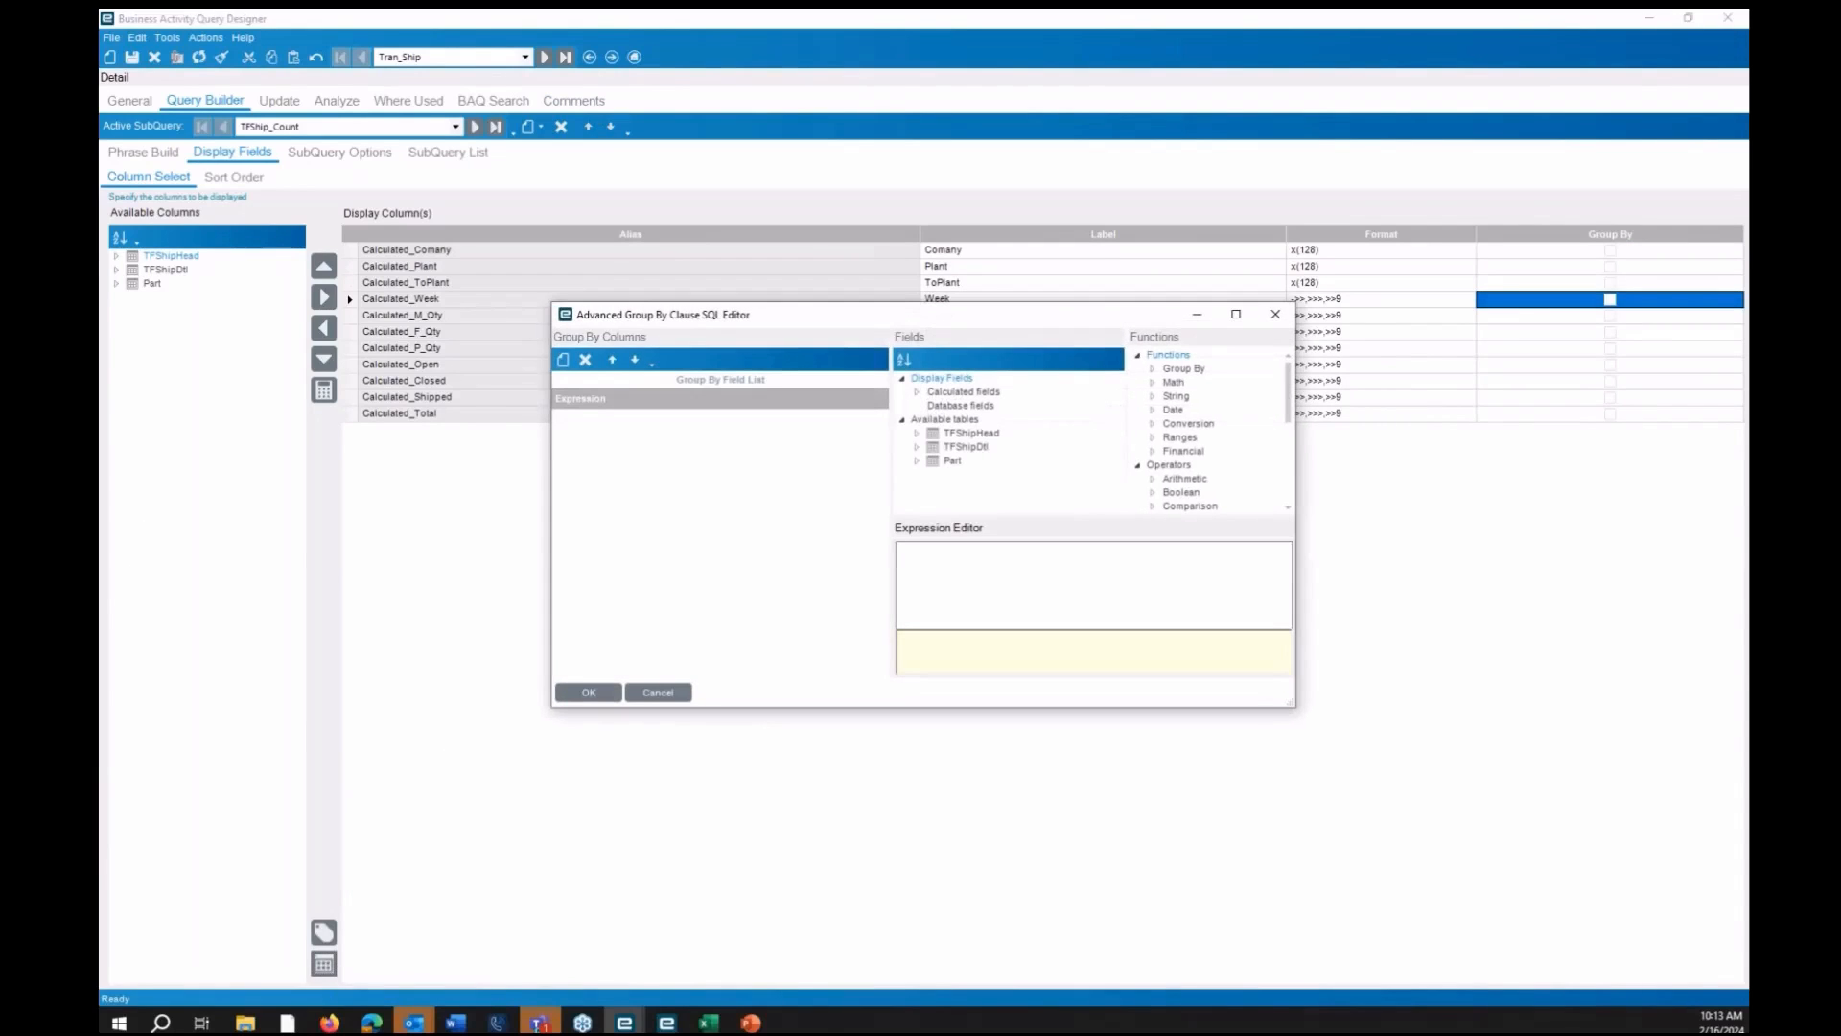
drag(552, 527, 230, 528)
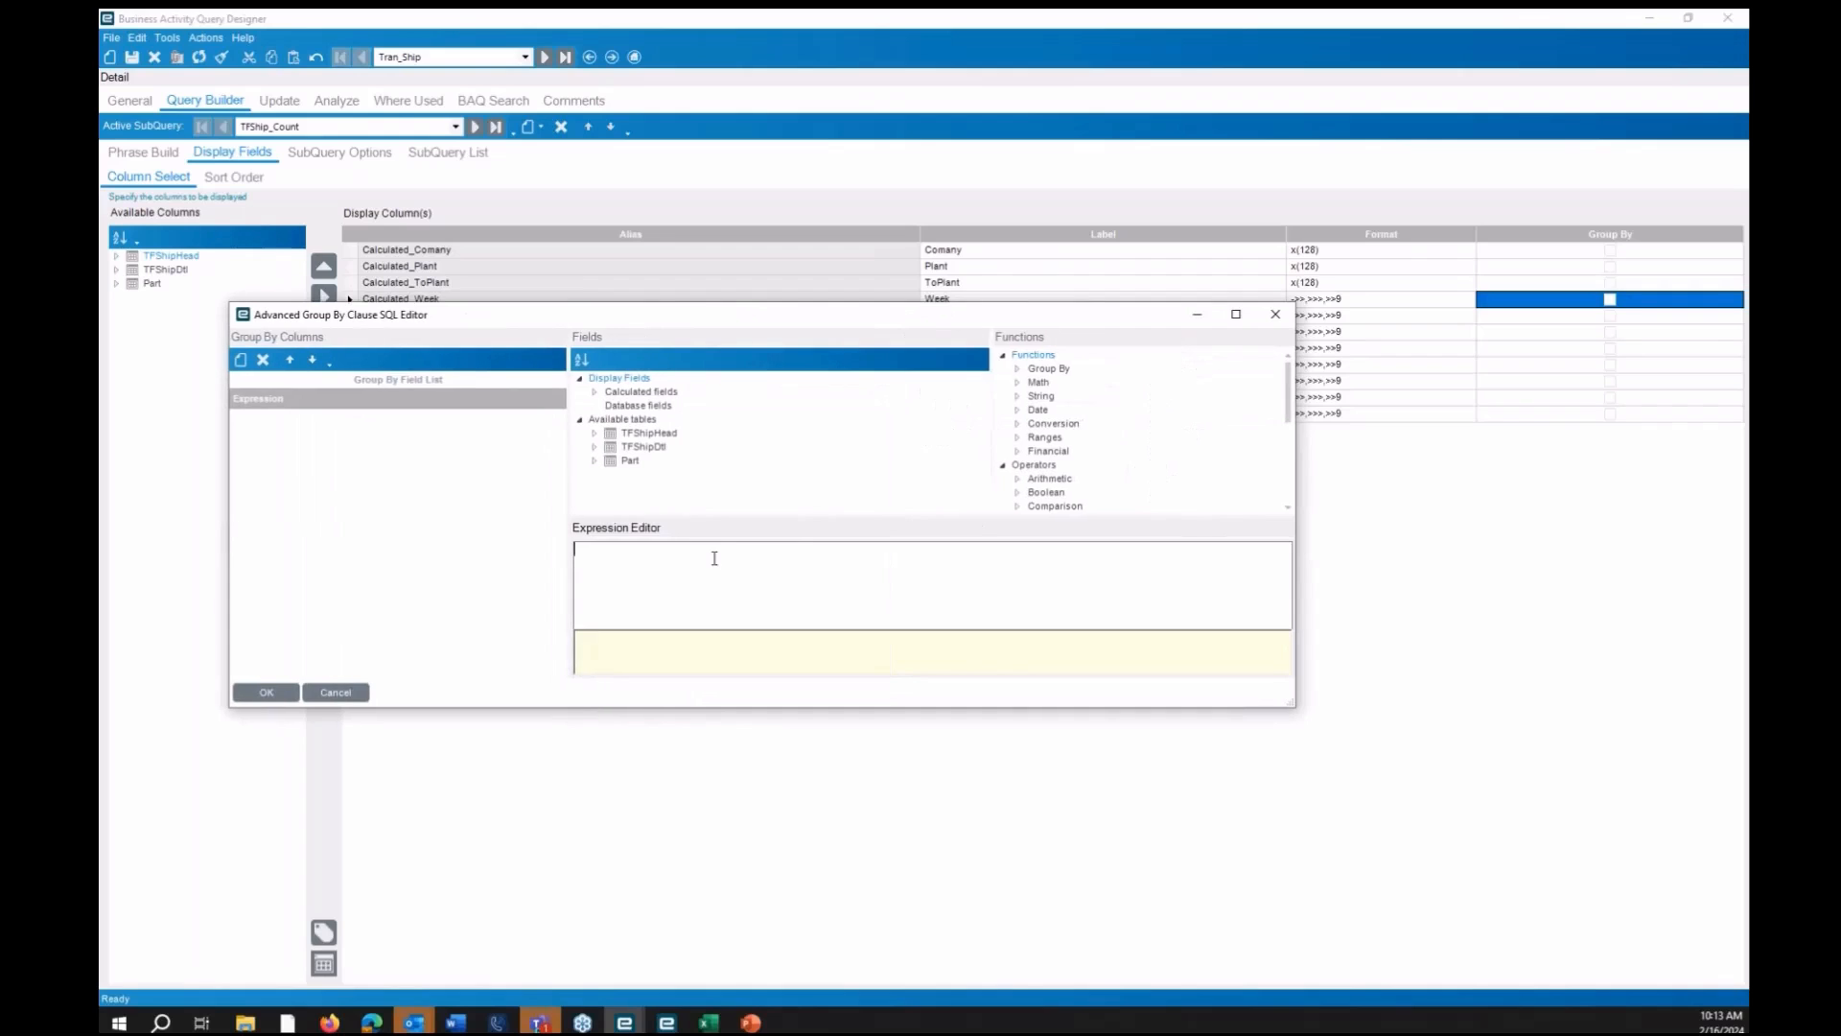
click(1017, 368)
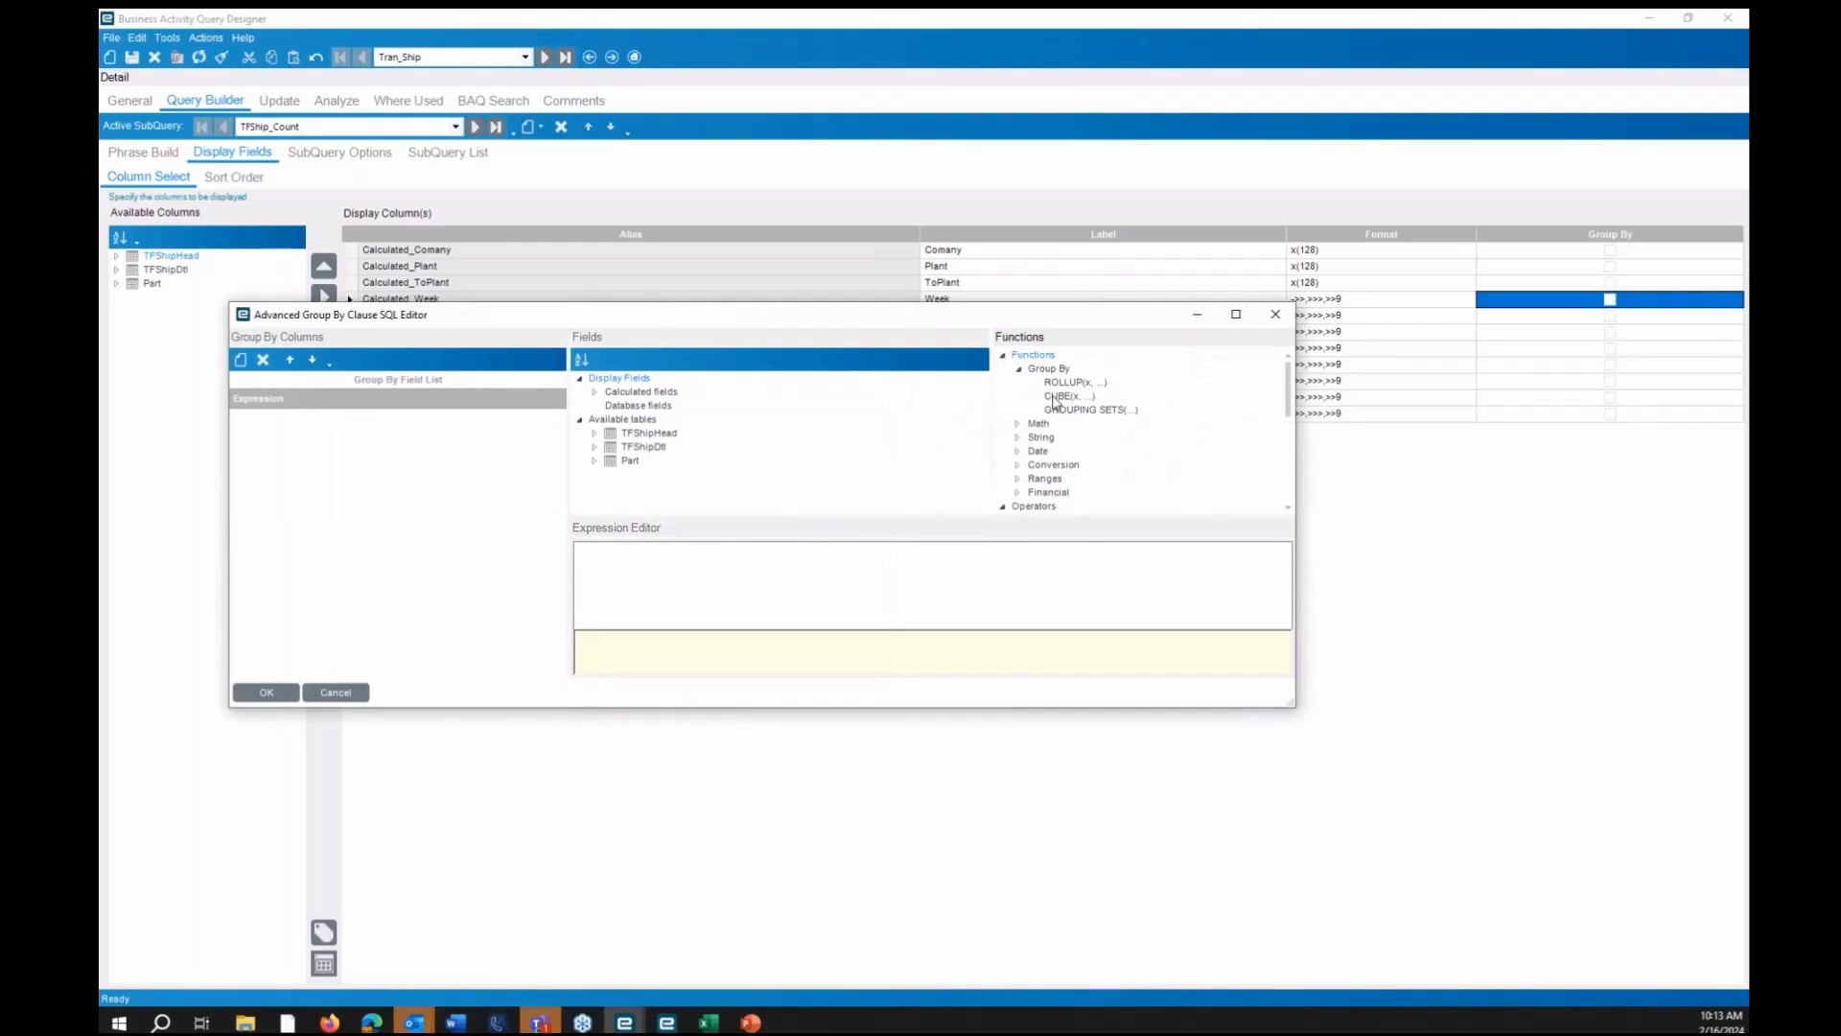
double_click(1103, 409)
key(Return)
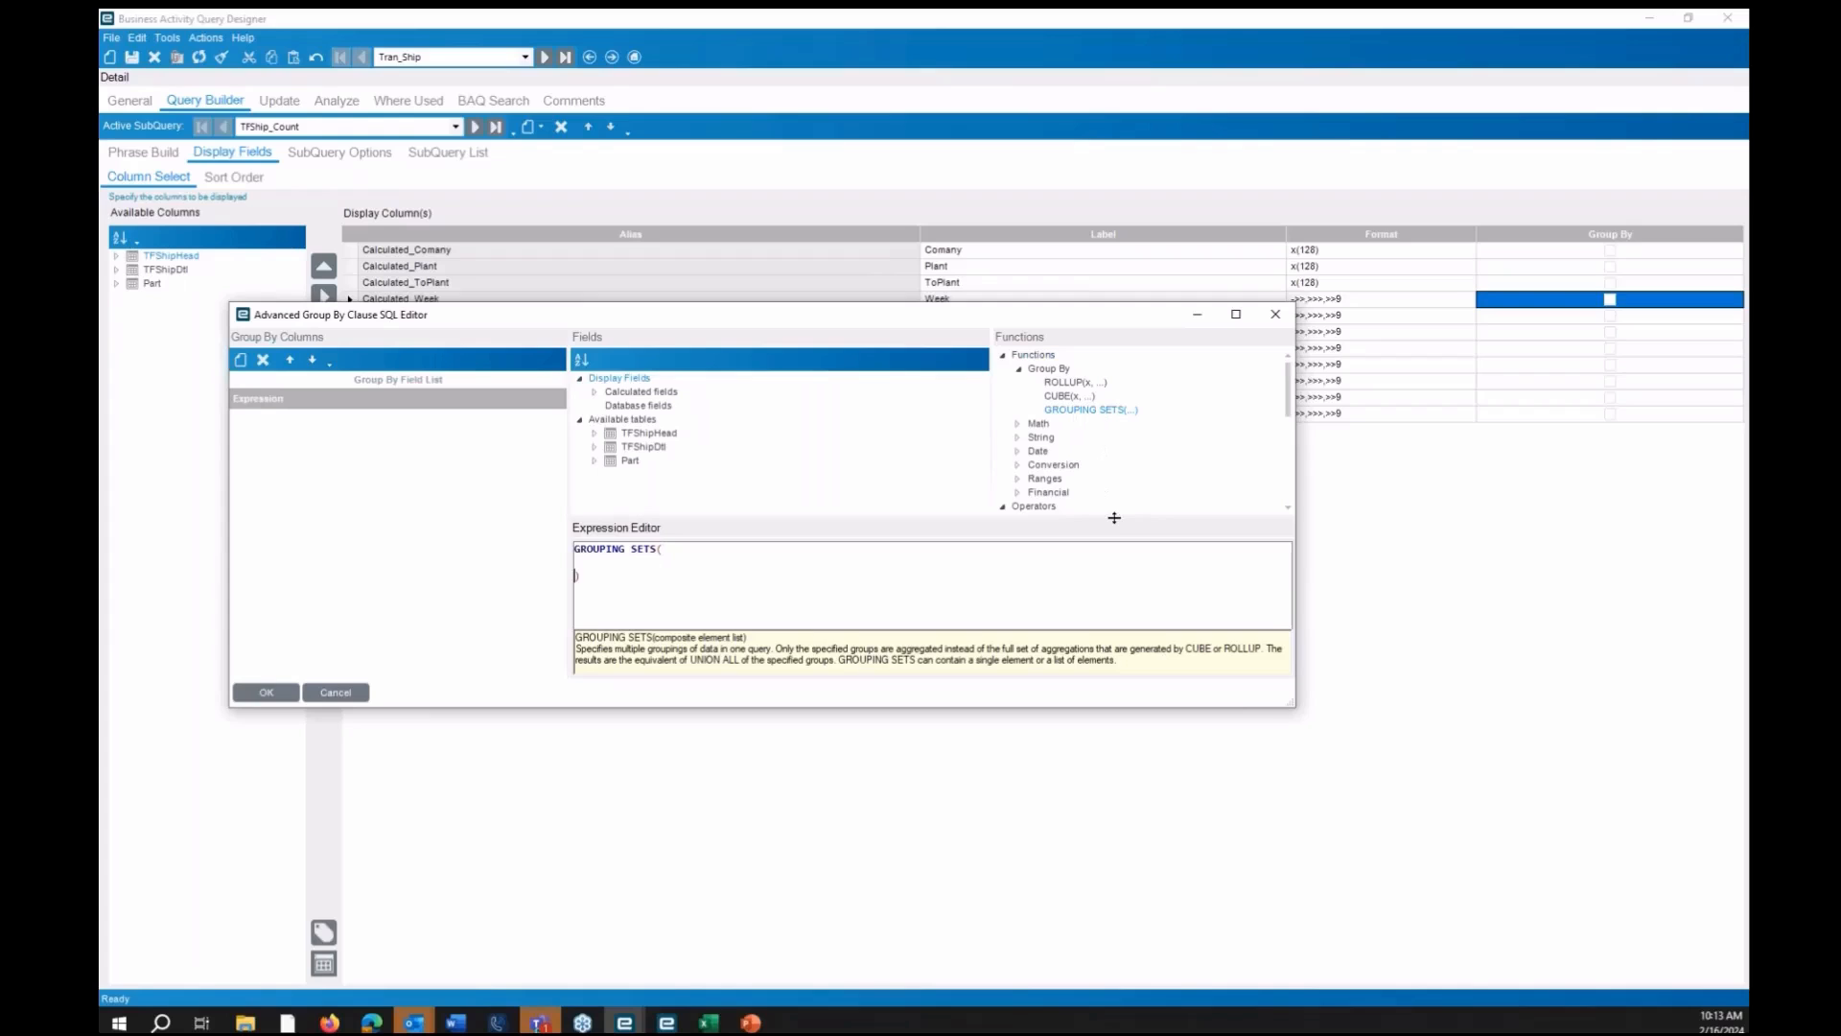
text(())
Fill the first grouping set with the calculated fields Comany, Plant, ToPlant and Week, ending the line with a comma
click(595, 392)
drag(754, 315, 759, 221)
drag(721, 616, 728, 826)
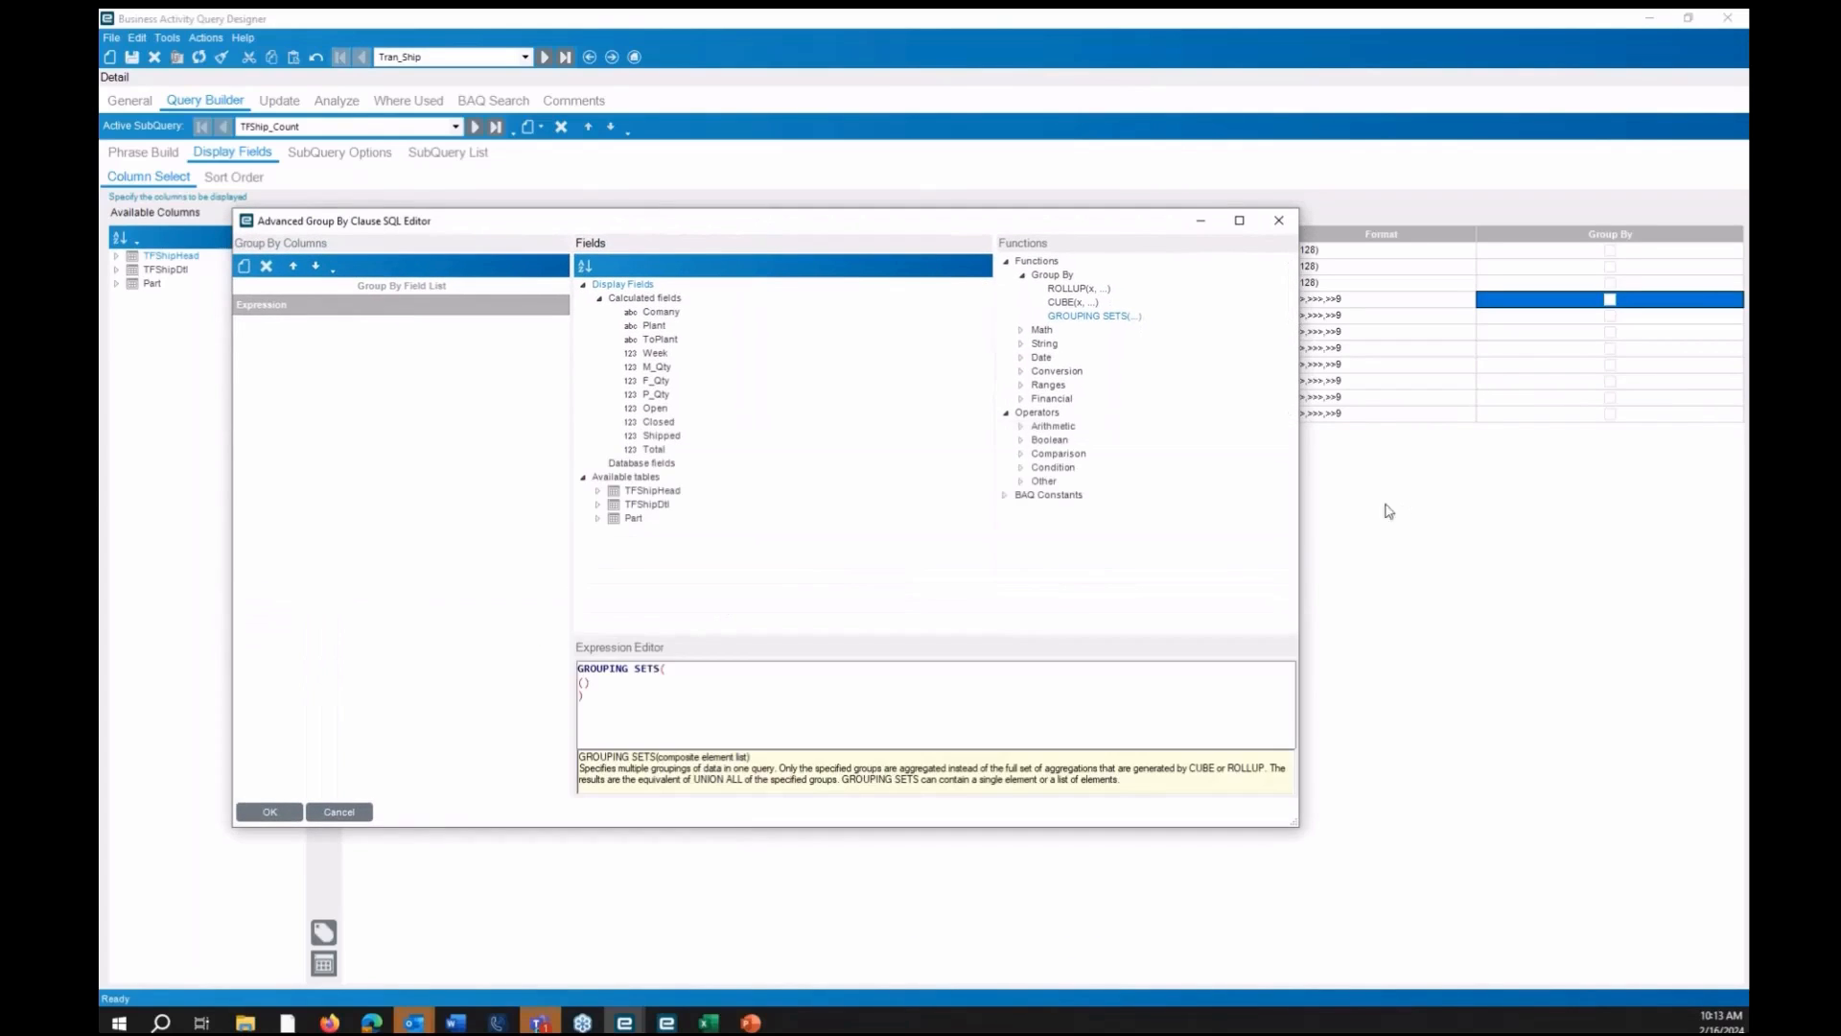
click(1239, 221)
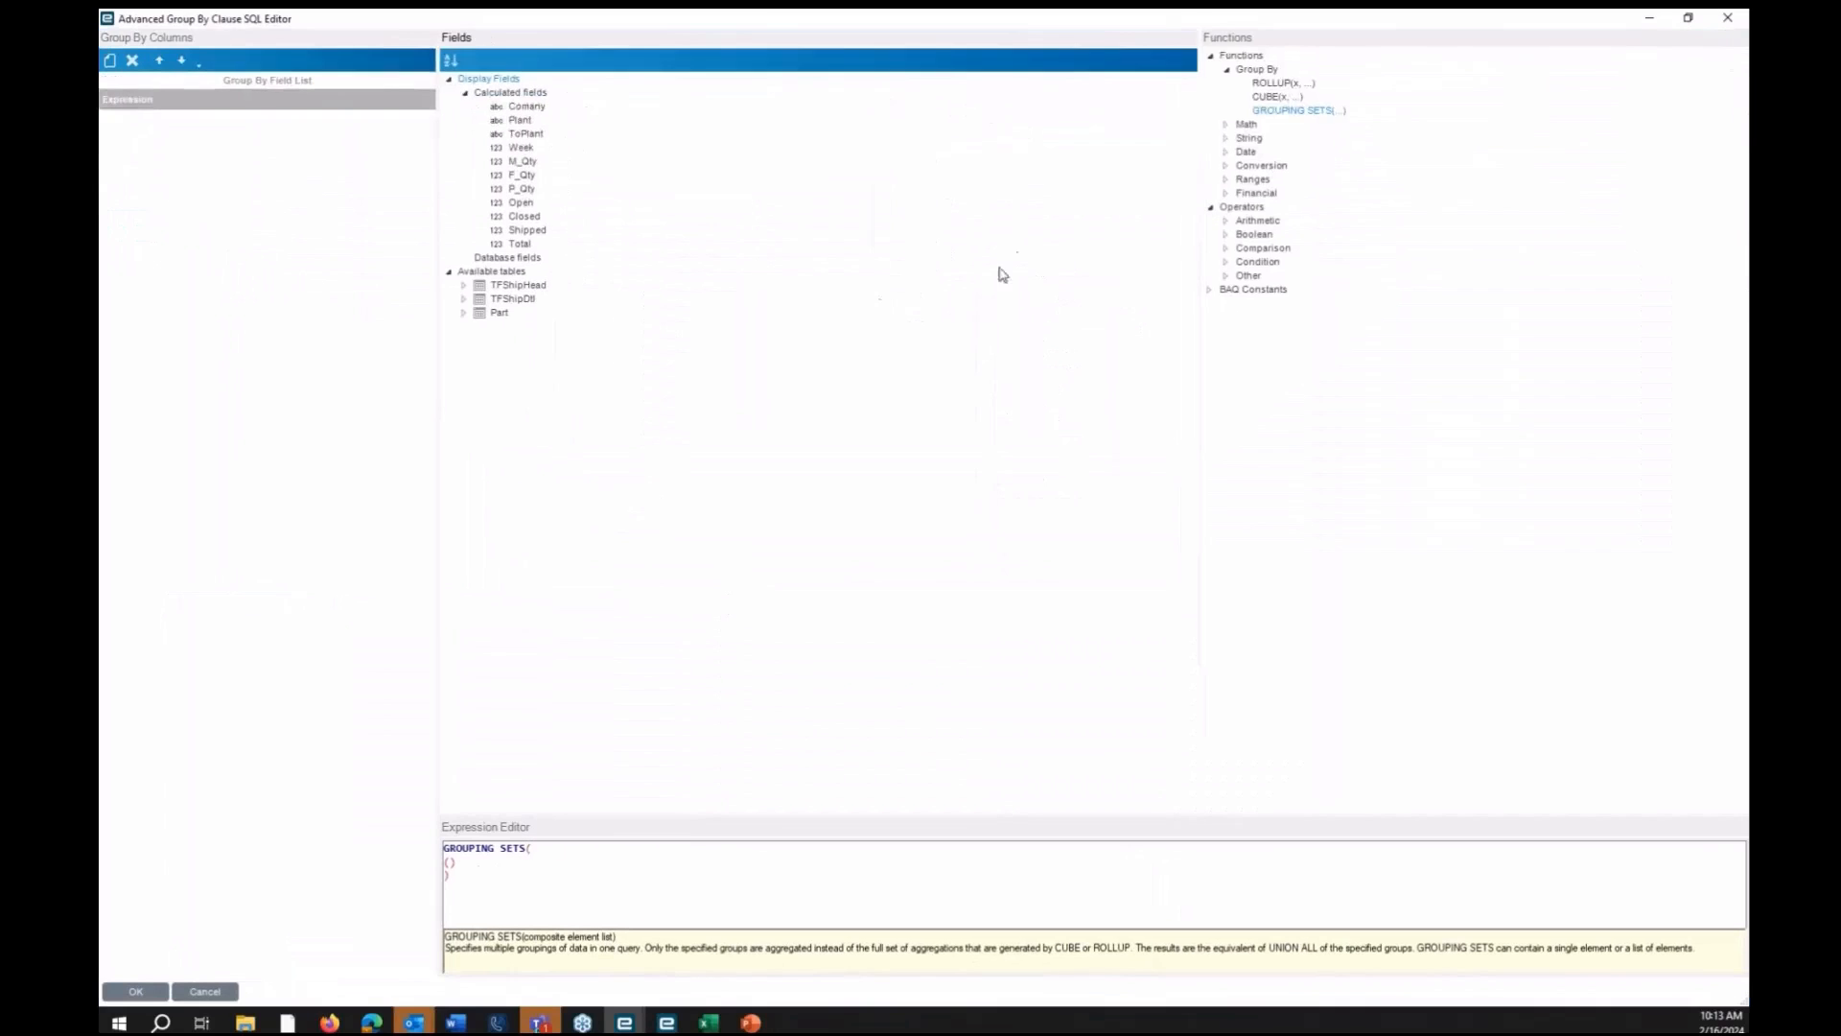
drag(596, 816, 588, 625)
click(452, 674)
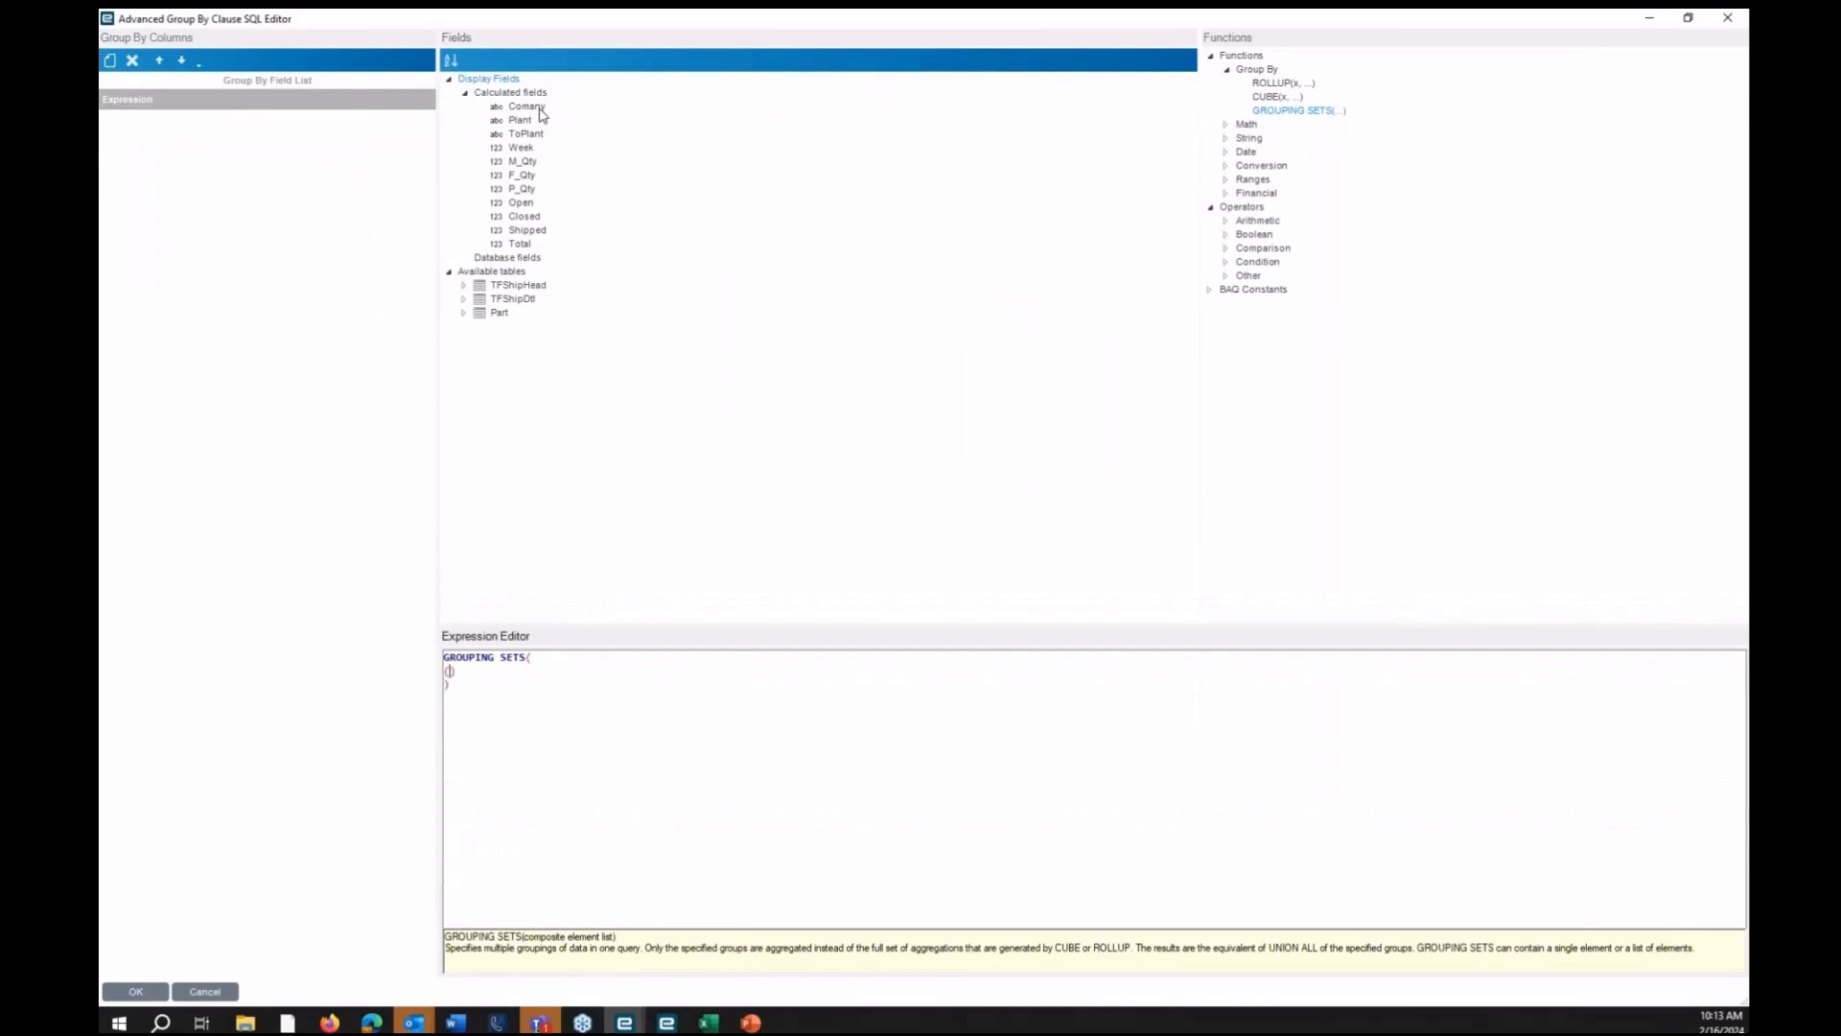
double_click(540, 107)
text(,)
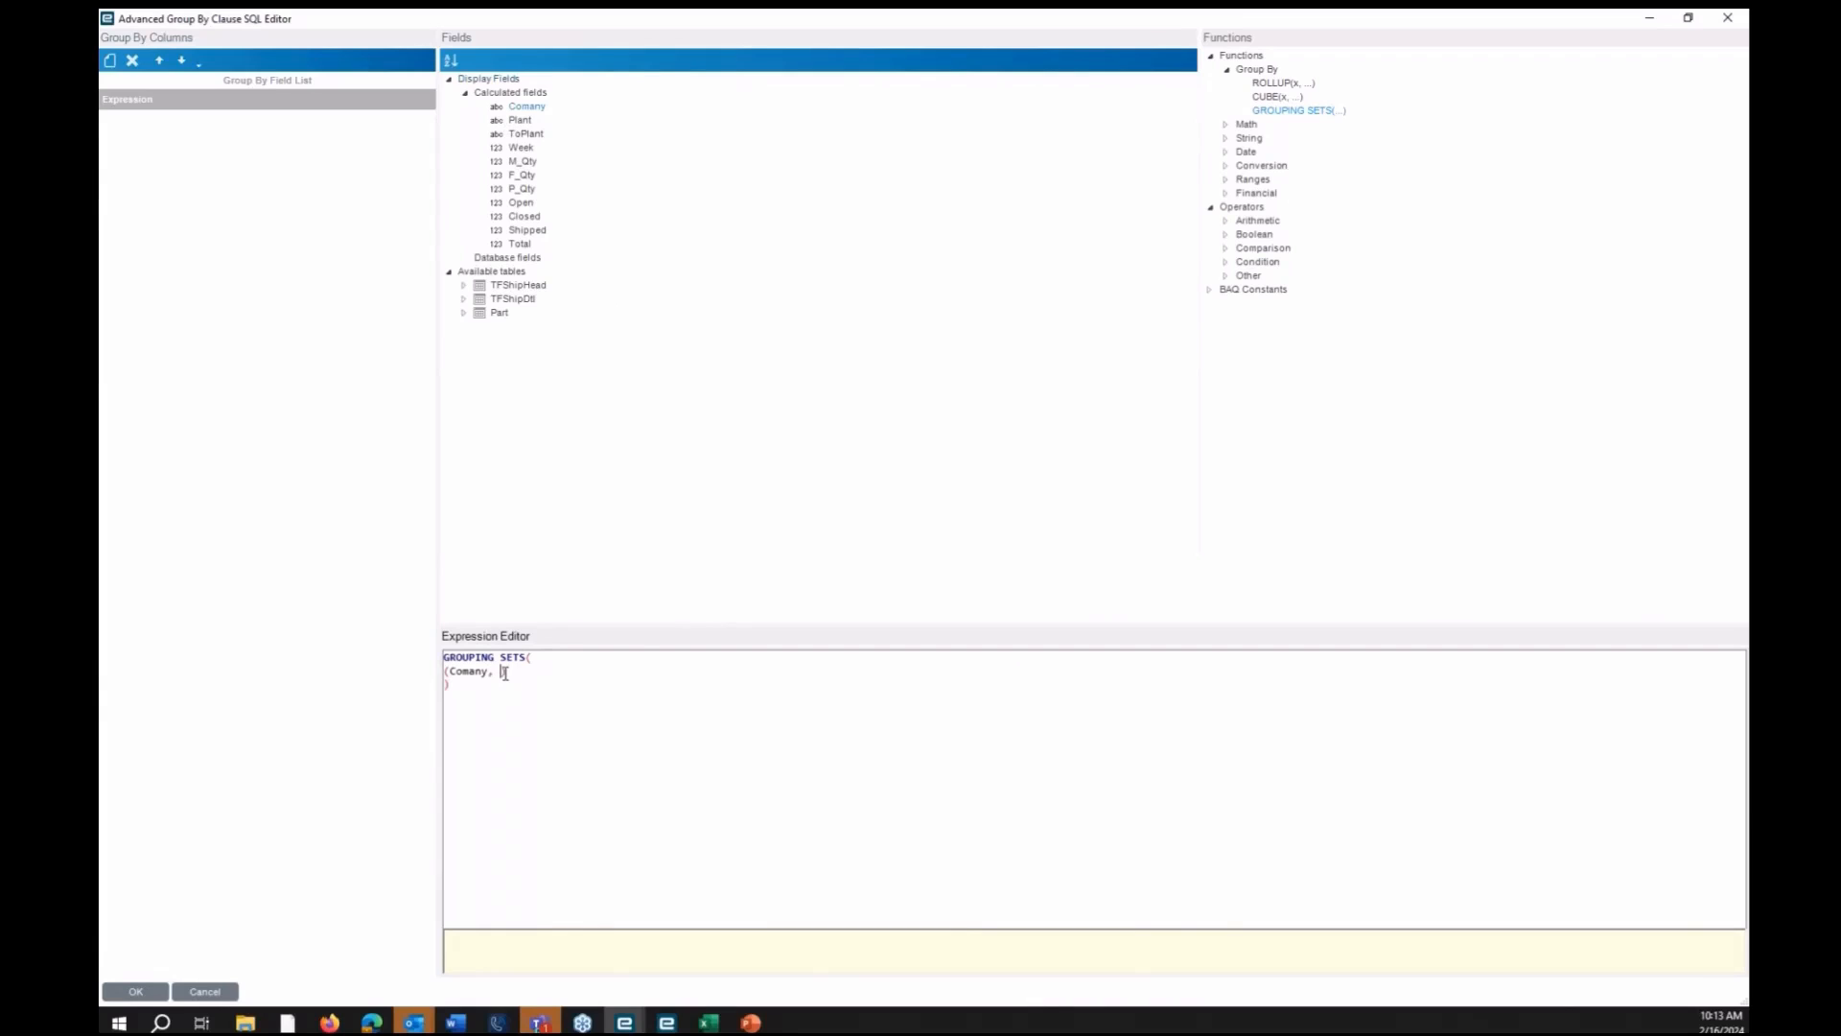
double_click(521, 119)
double_click(526, 134)
double_click(525, 148)
click(768, 670)
text(,)
Duplicate the (Comany, Plant, ToPlant, Week) line until the expression holds twelve identical grouping sets
key(shift+Up)
key(ctrl+c)
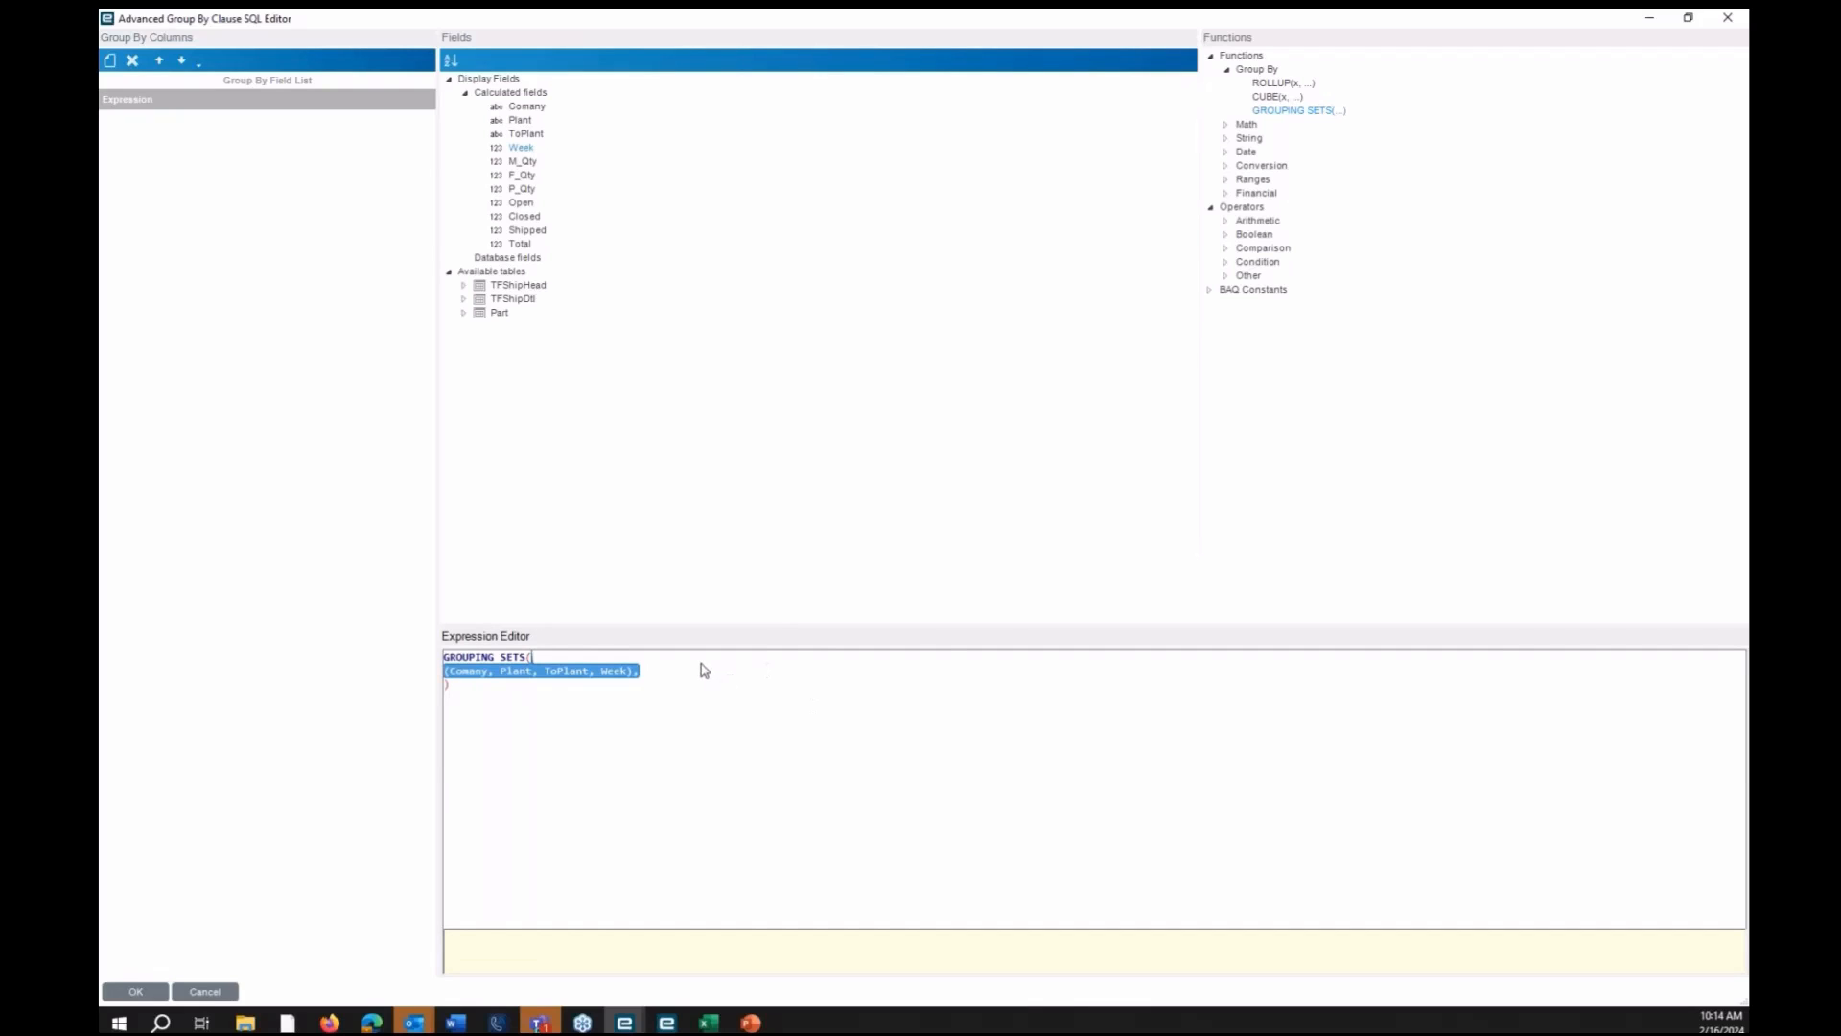
key(ctrl+v)
key(ctrl+v)
key(ctrl+v)
key(ctrl+v)
key(ctrl+v)
key(ctrl+v)
key(ctrl+v)
key(ctrl+v)
key(ctrl+v)
key(ctrl+v)
key(ctrl+v)
key(ctrl+v)
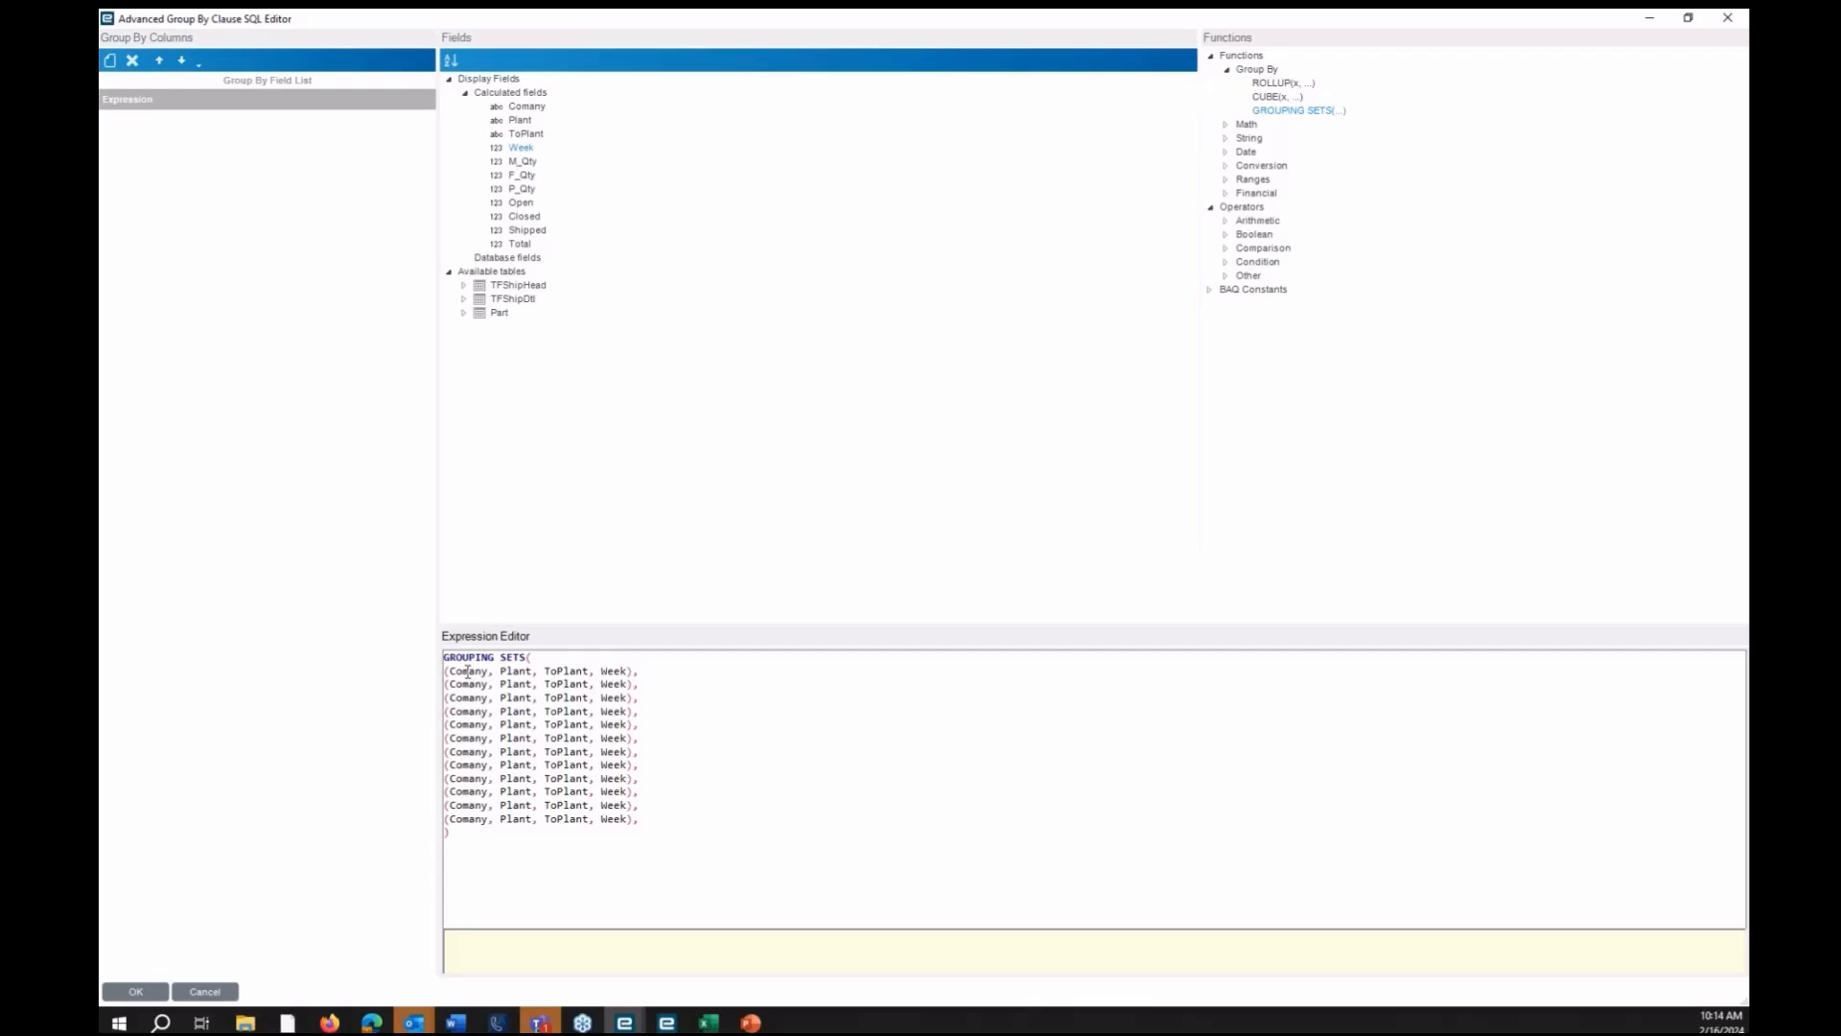
Remove ToPlant from the third and fourth grouping sets, leaving Comany, Plant and Week
double_click(564, 698)
key(Delete)
key(Delete)
double_click(562, 711)
key(Delete)
Remove Plant and ToPlant from the fifth and sixth grouping sets, leaving Comany and Week
drag(499, 726, 591, 729)
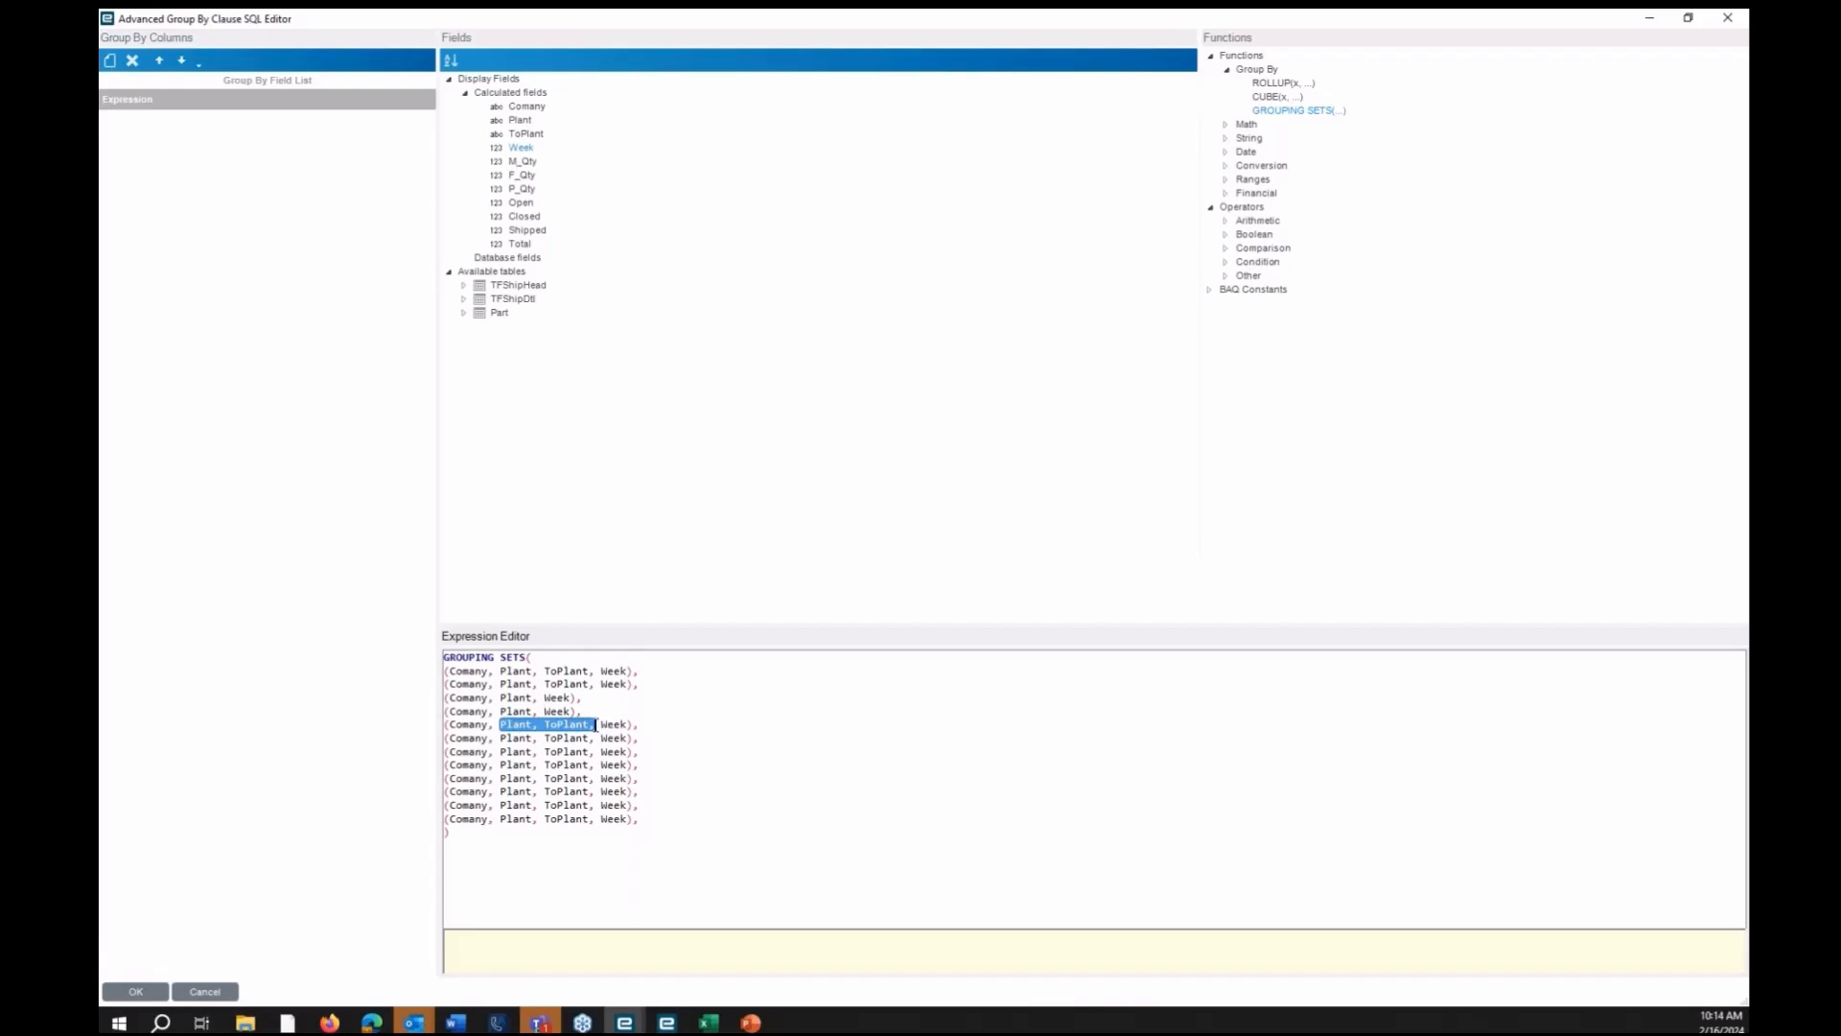
key(Delete)
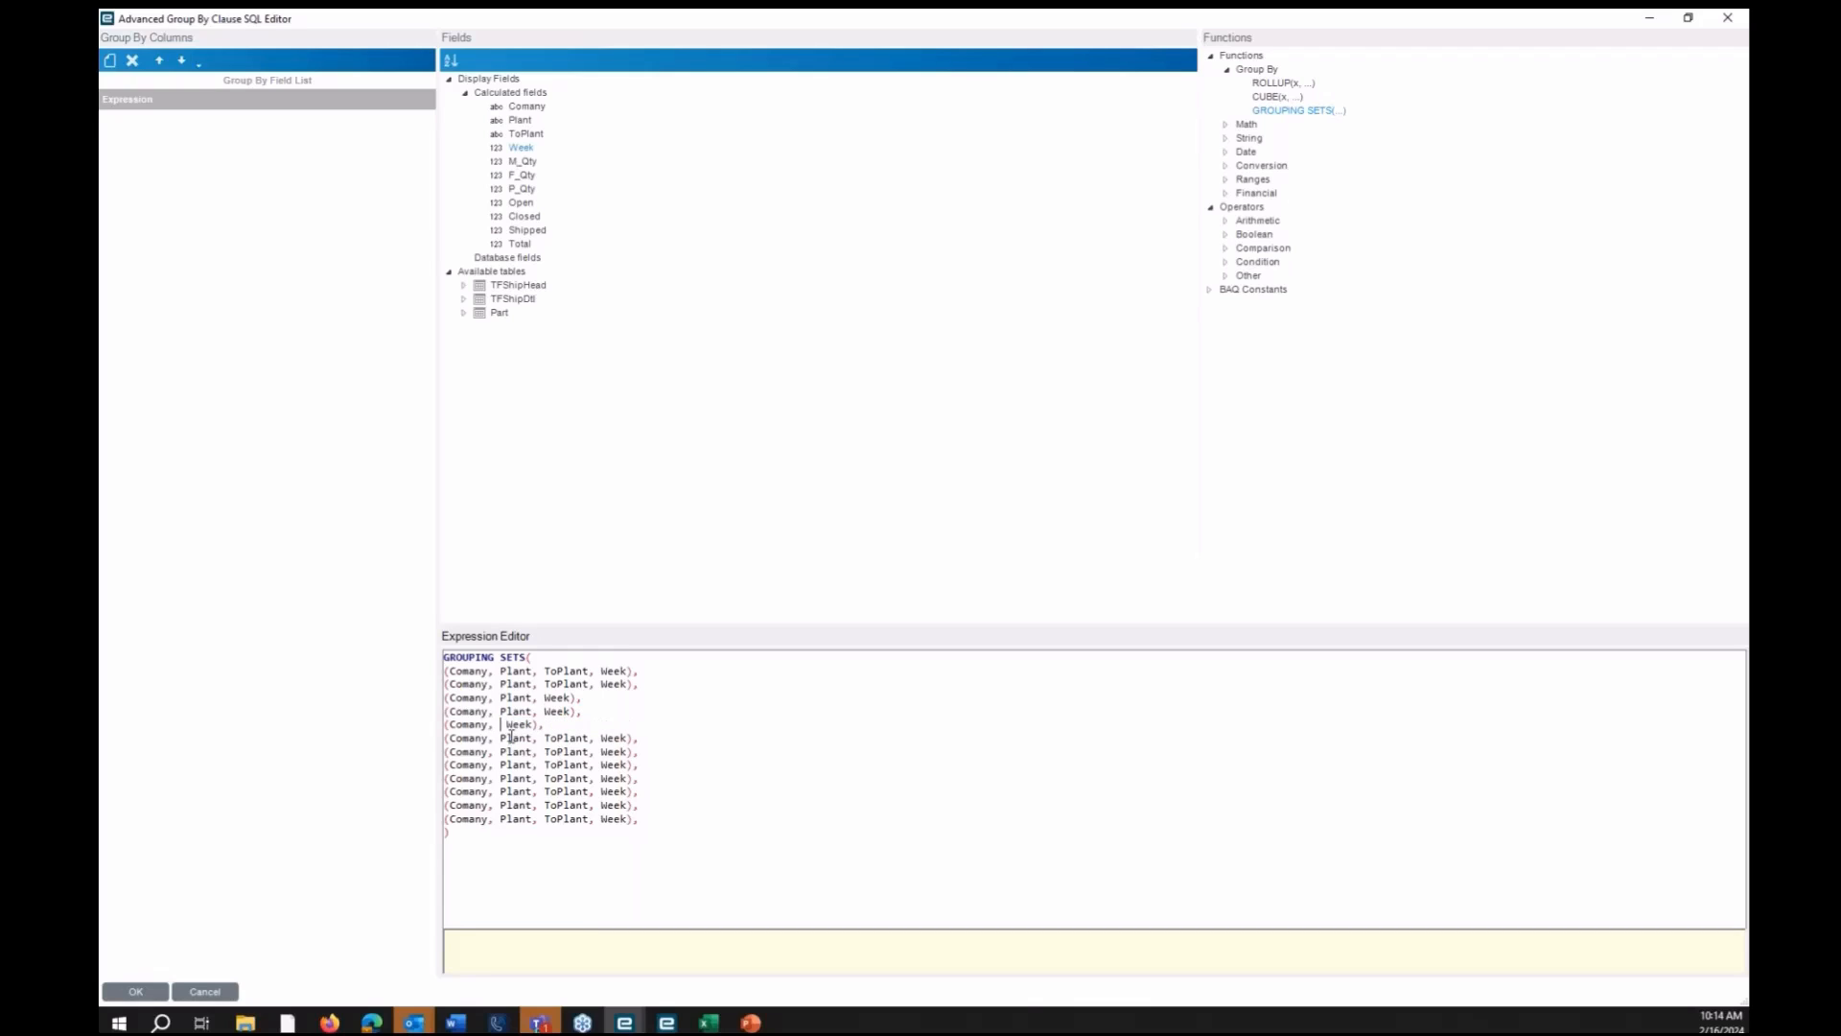
key(BackSpace)
drag(500, 737, 596, 738)
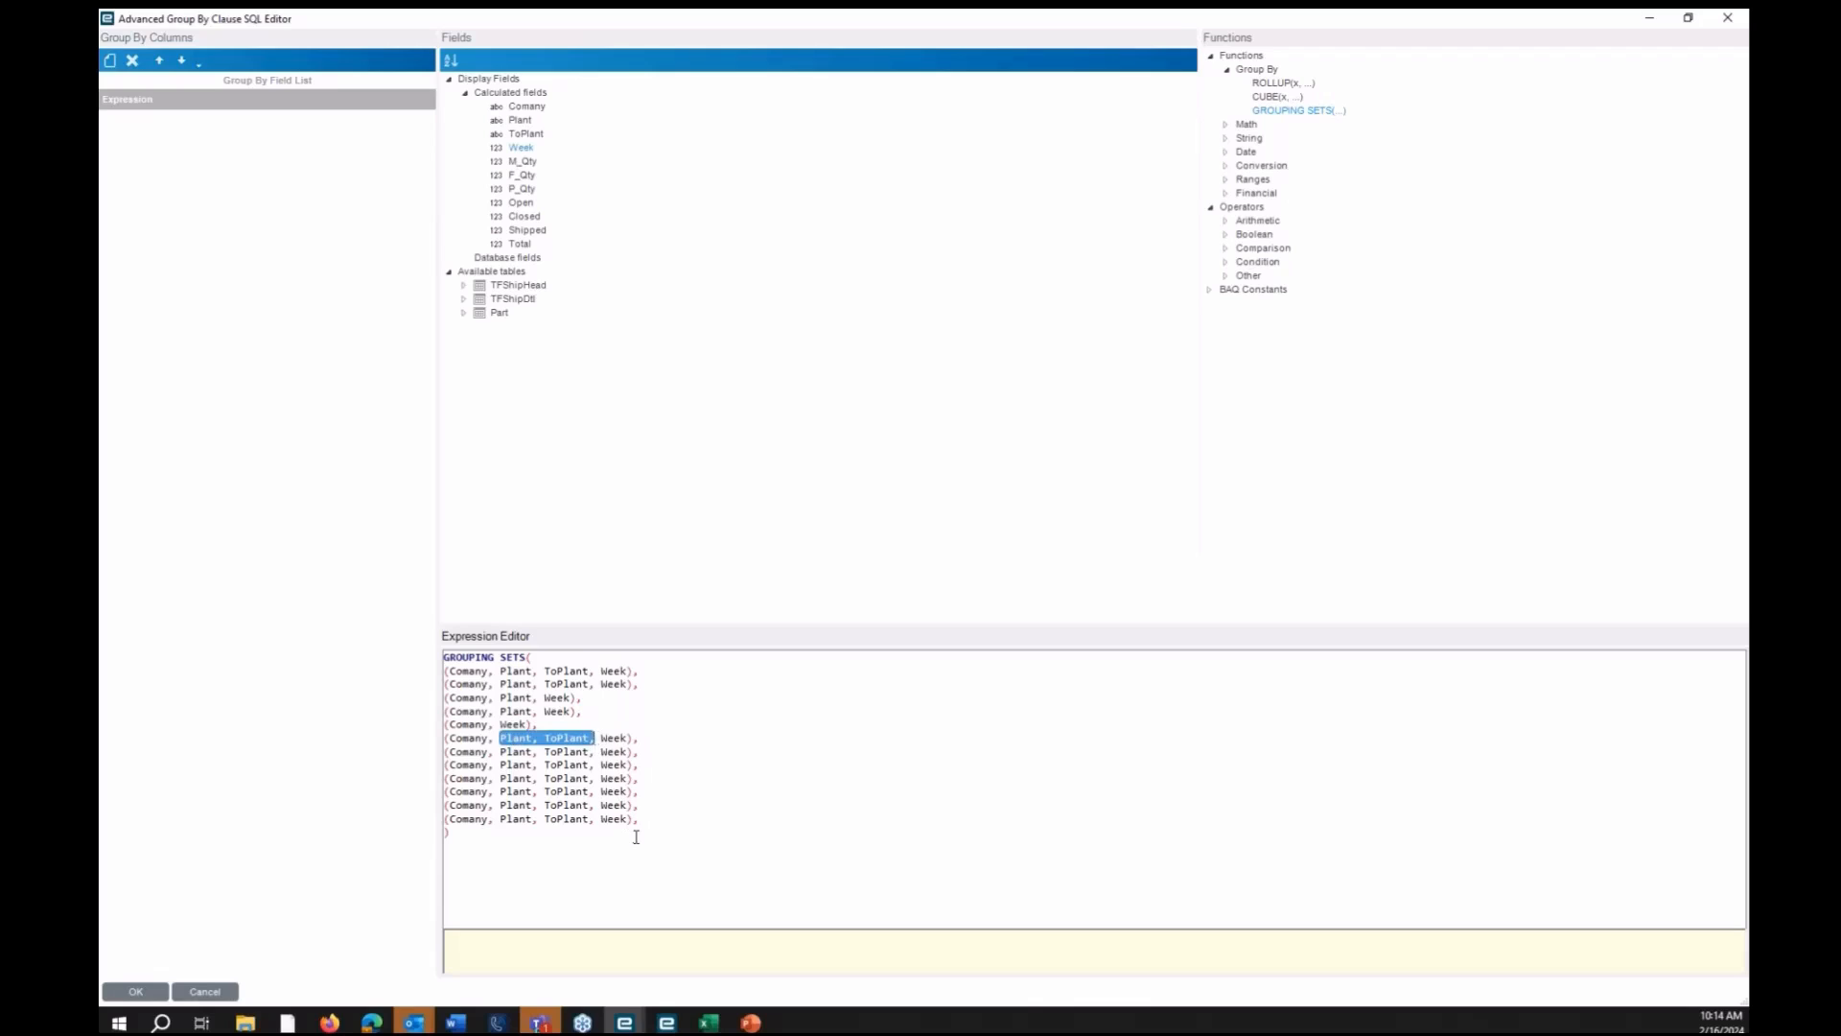
key(Delete)
key(BackSpace)
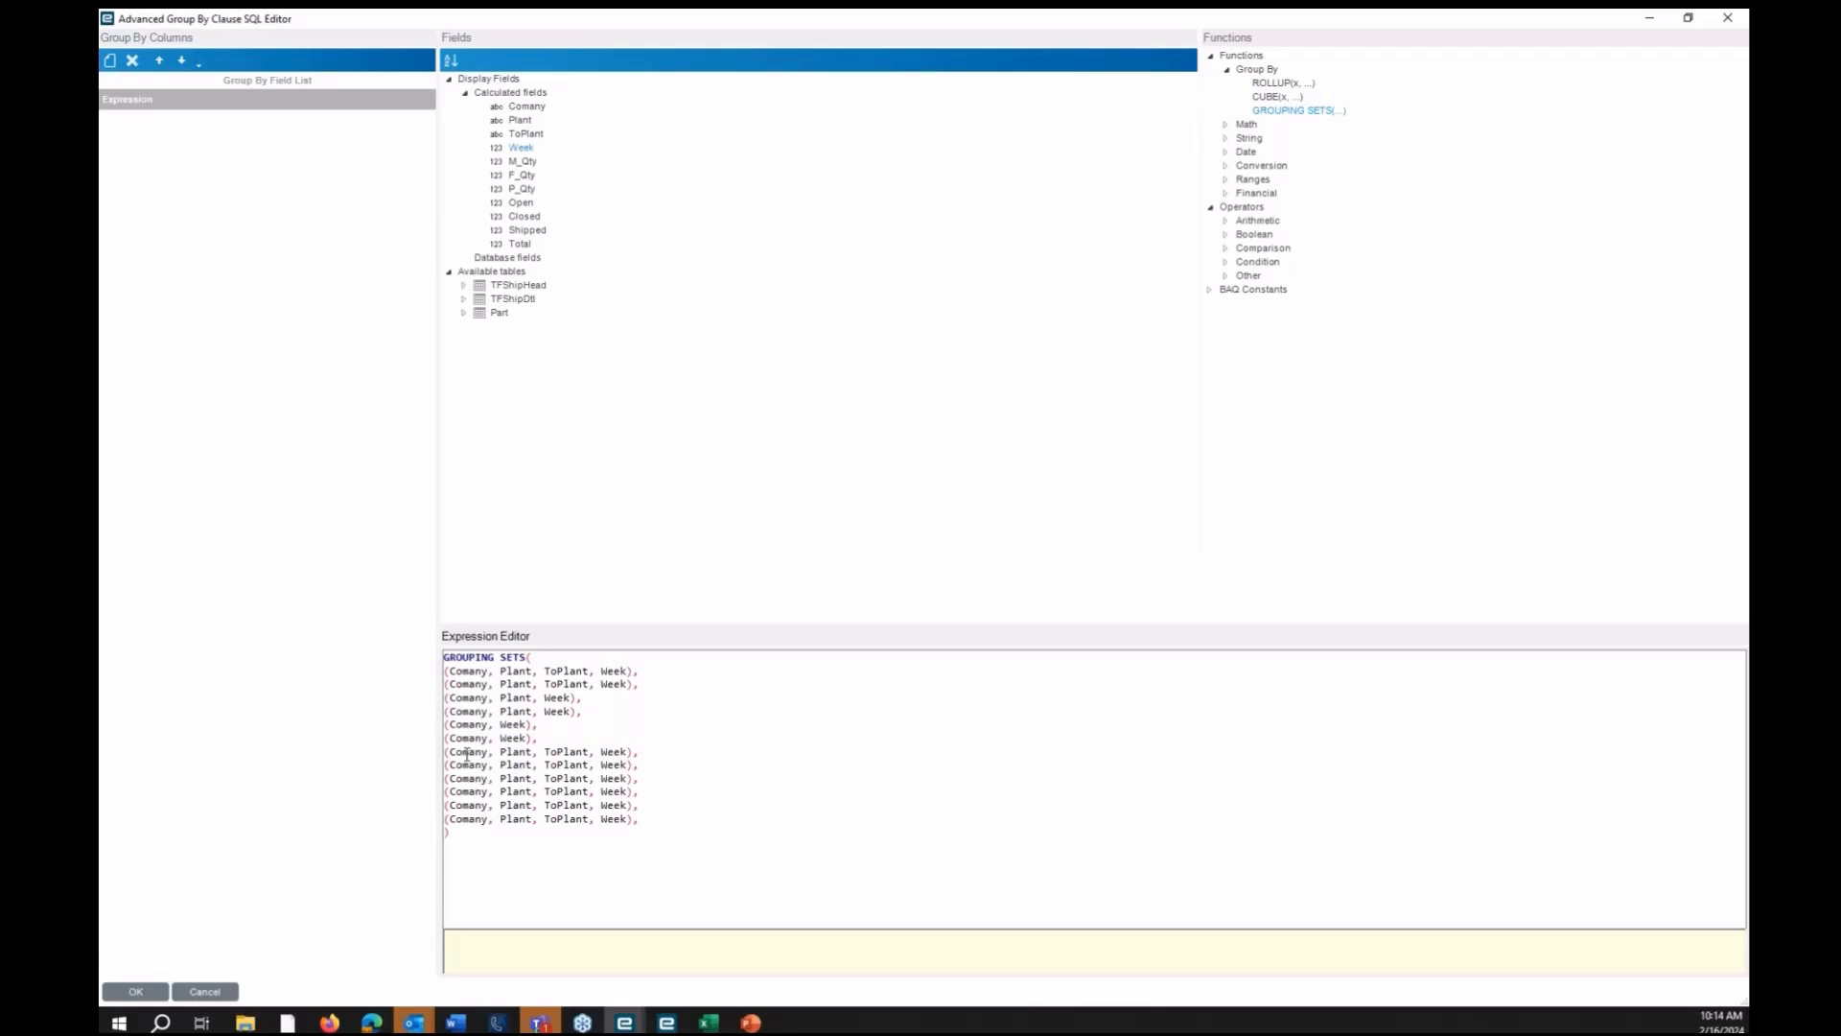
Reduce the seventh and eighth grouping sets to ToPlant and Week, and the ninth to Week only
drag(448, 752, 590, 752)
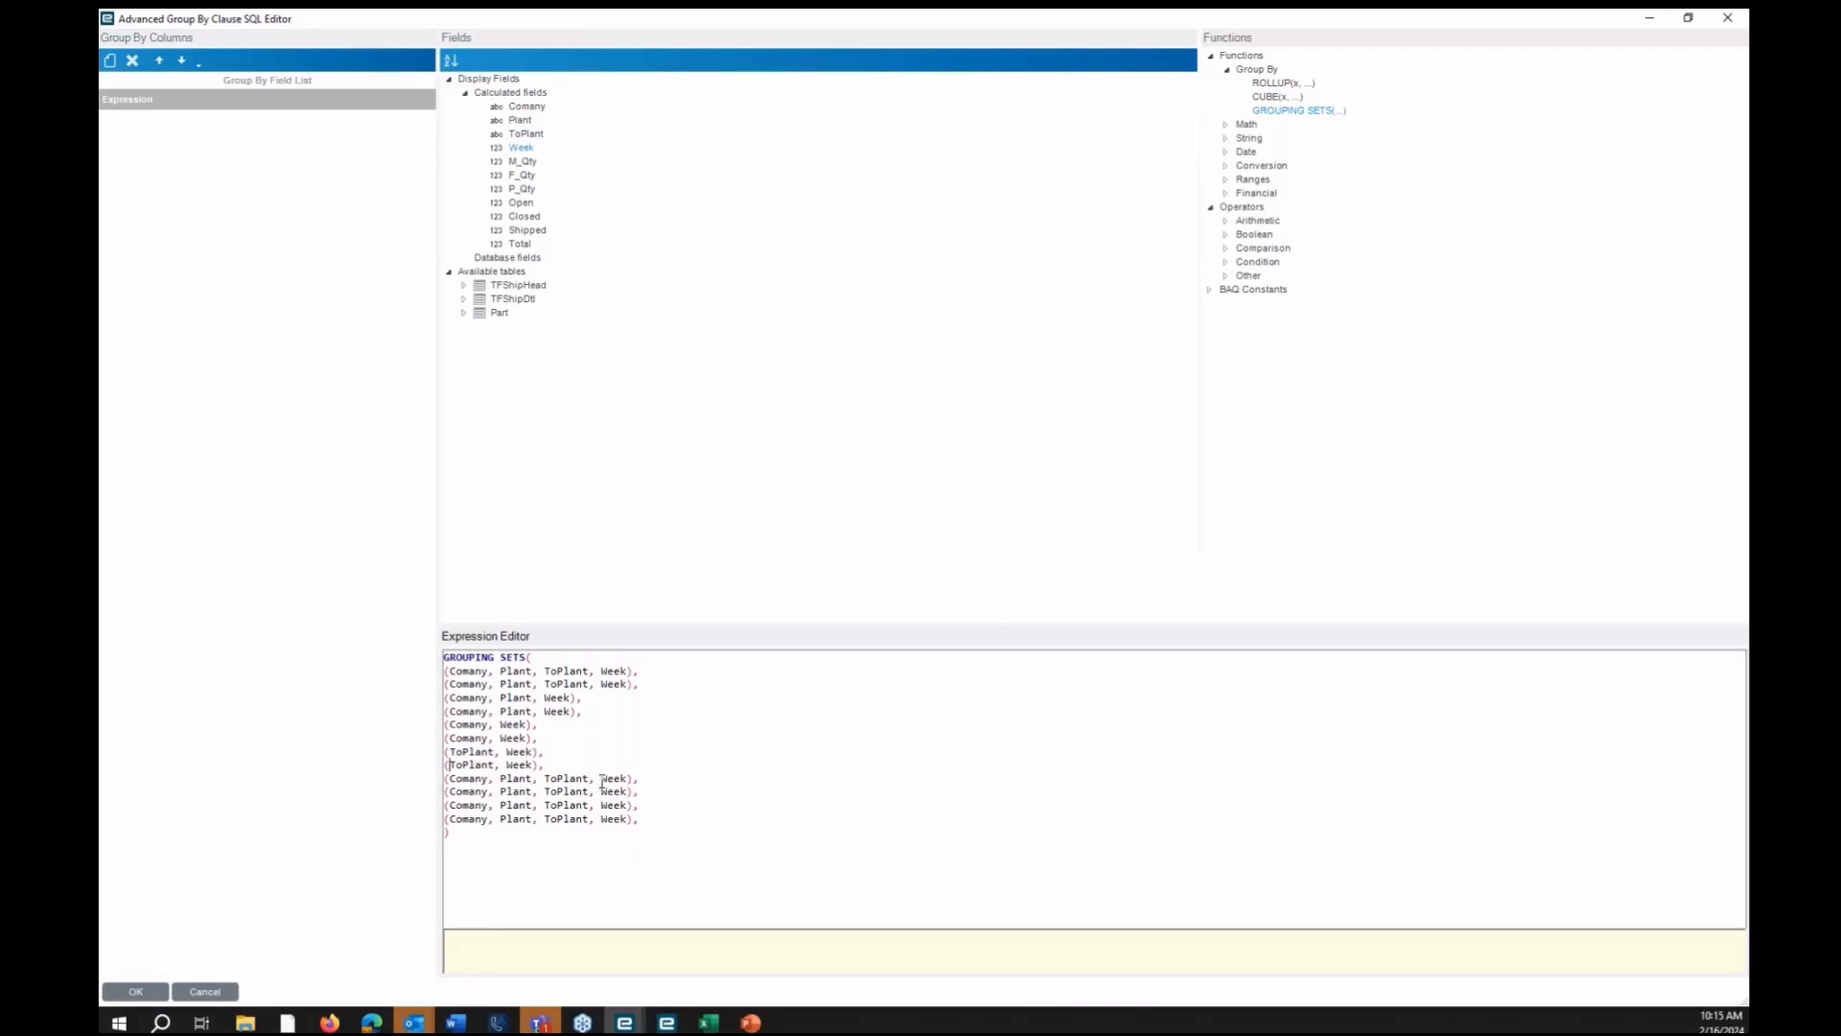
drag(601, 779, 450, 778)
key(Delete)
Empty the tenth grouping set and delete the two surplus lines below it
drag(601, 792, 449, 792)
key(Delete)
double_click(468, 792)
key(Delete)
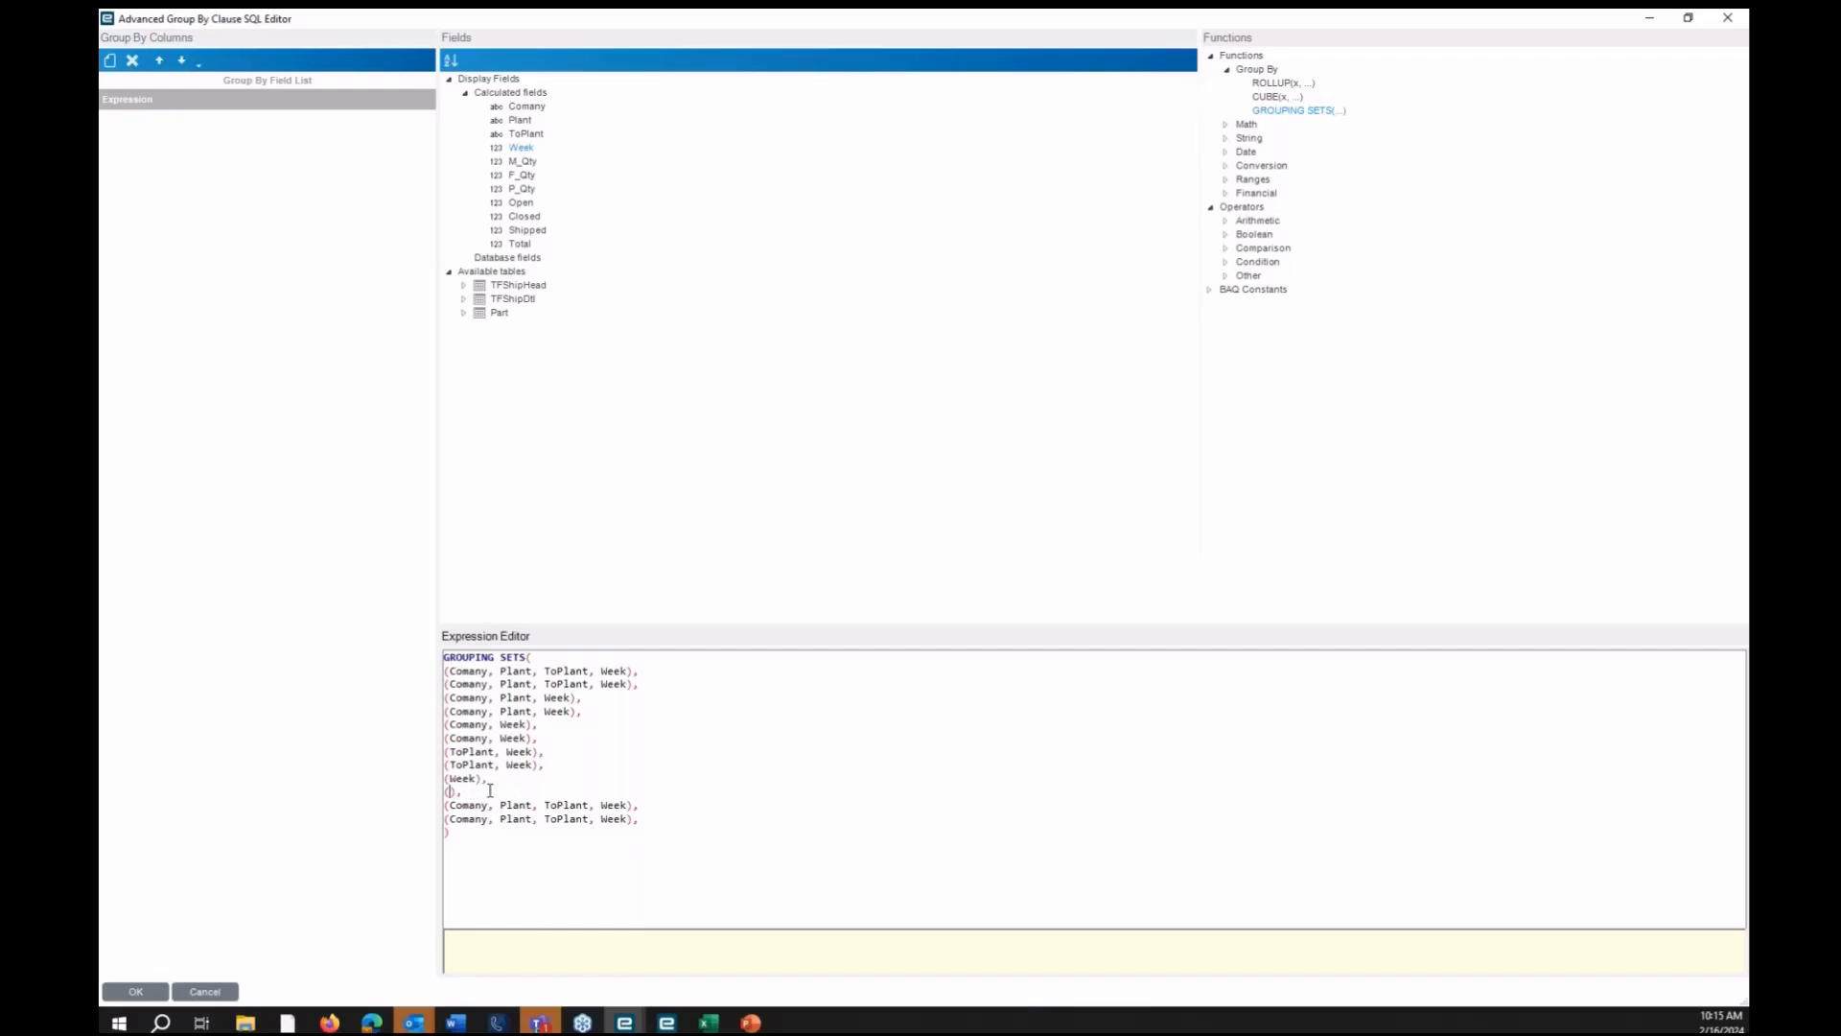
drag(490, 793, 658, 820)
key(Delete)
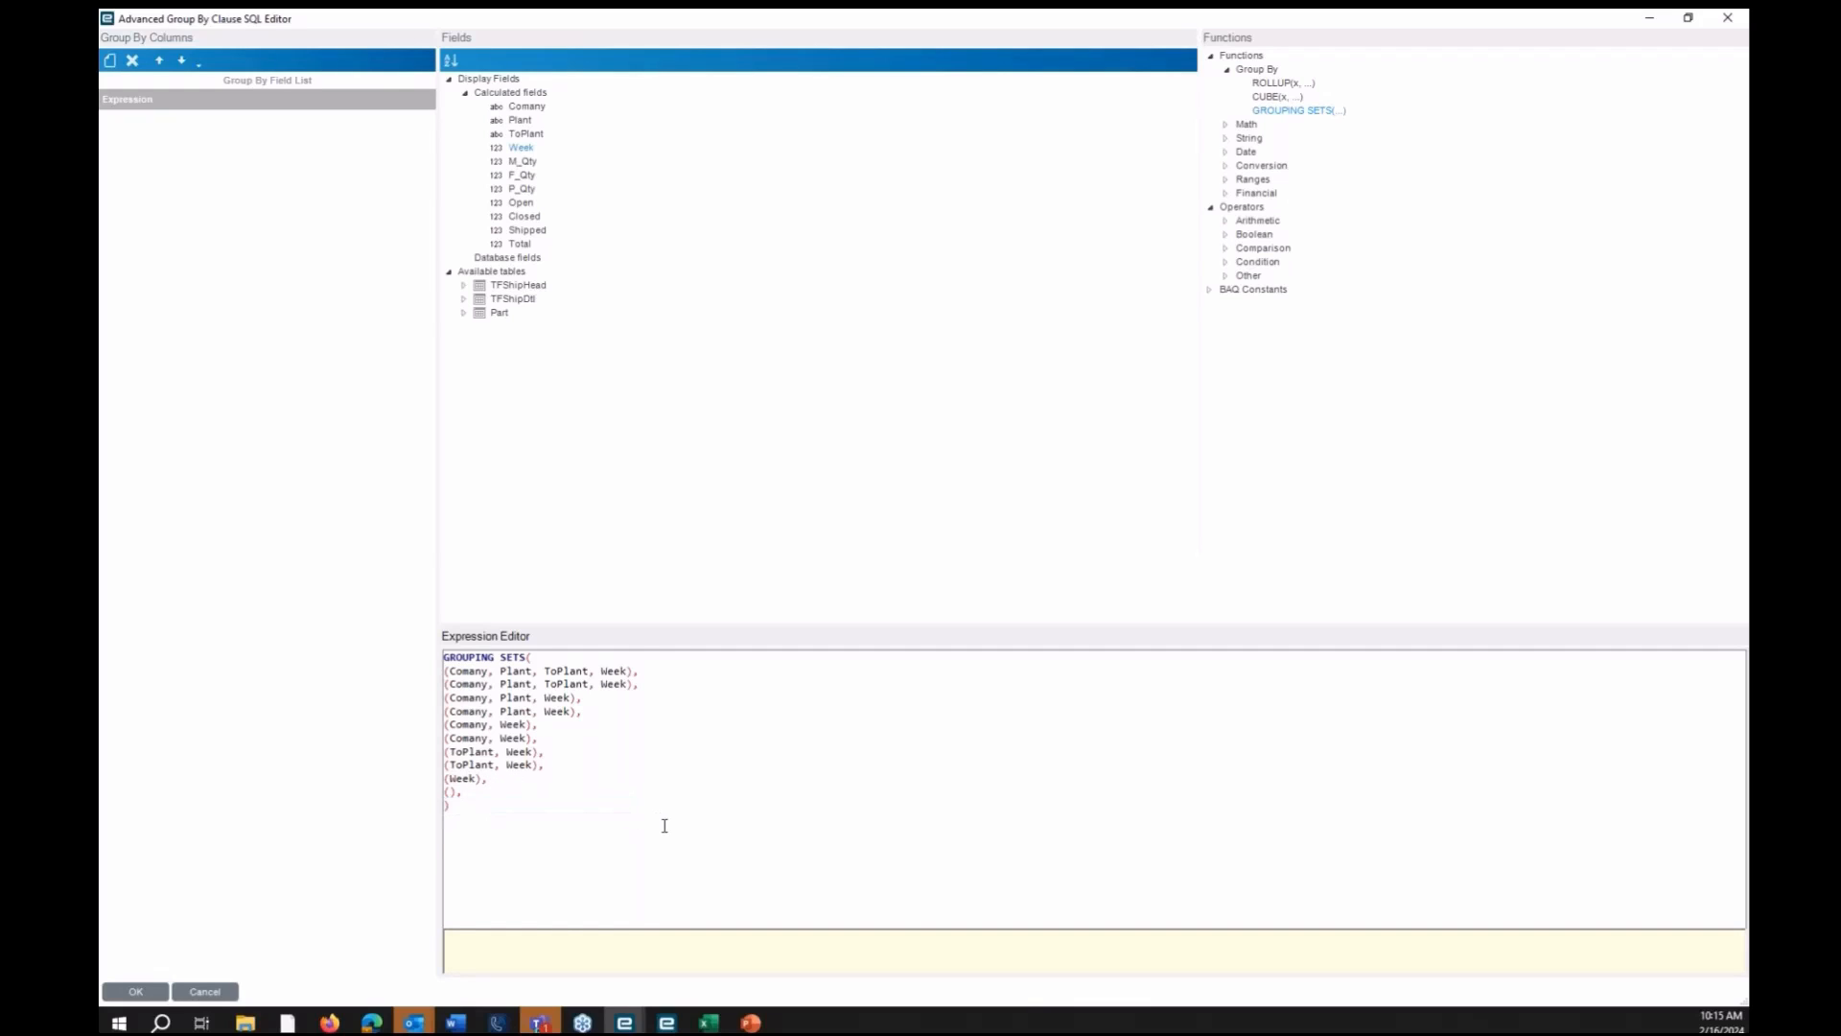
Remove Week from the second, fourth, sixth and eighth grouping sets
double_click(614, 685)
key(BackSpace)
key(BackSpace)
key(BackSpace)
double_click(564, 712)
key(BackSpace)
key(BackSpace)
key(BackSpace)
double_click(513, 738)
key(BackSpace)
key(BackSpace)
key(BackSpace)
double_click(518, 765)
key(BackSpace)
key(BackSpace)
key(BackSpace)
drag(510, 796, 510, 800)
Add a new Group By expression, fill it with the complete GROUPING SETS text, and accept the clause
drag(490, 866, 410, 642)
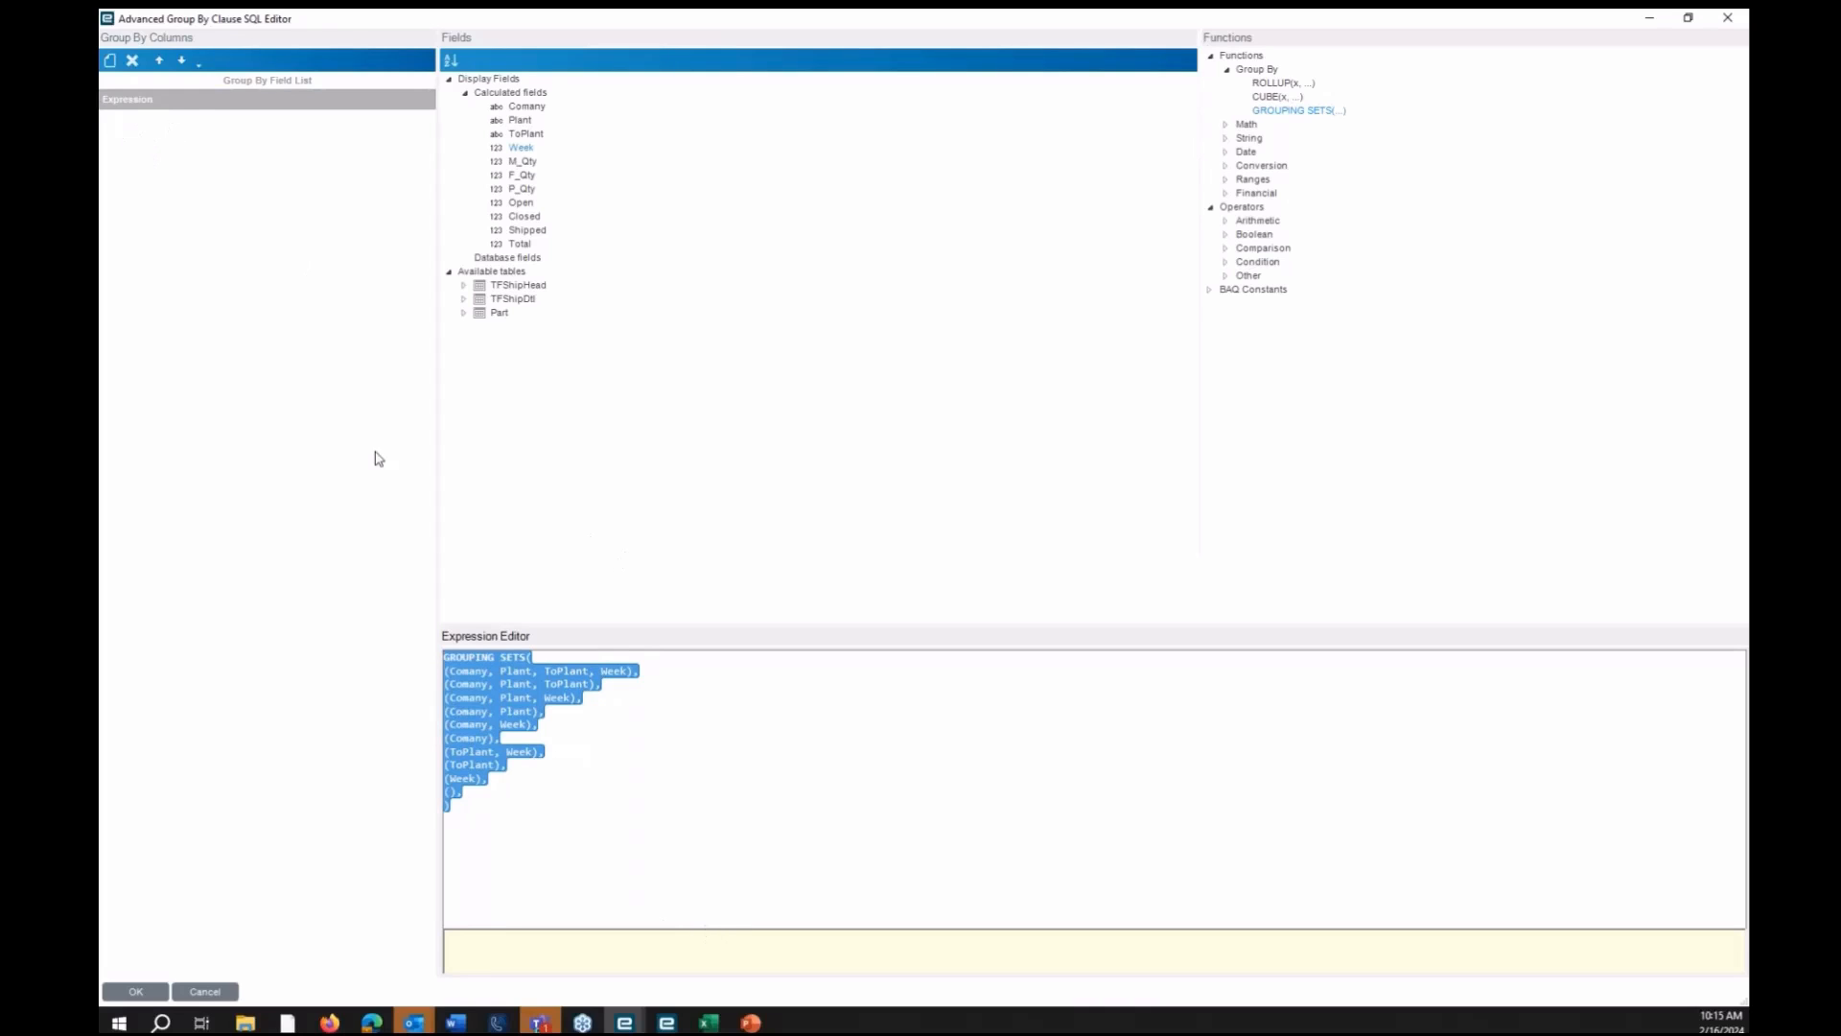
click(109, 59)
click(928, 854)
key(ctrl+v)
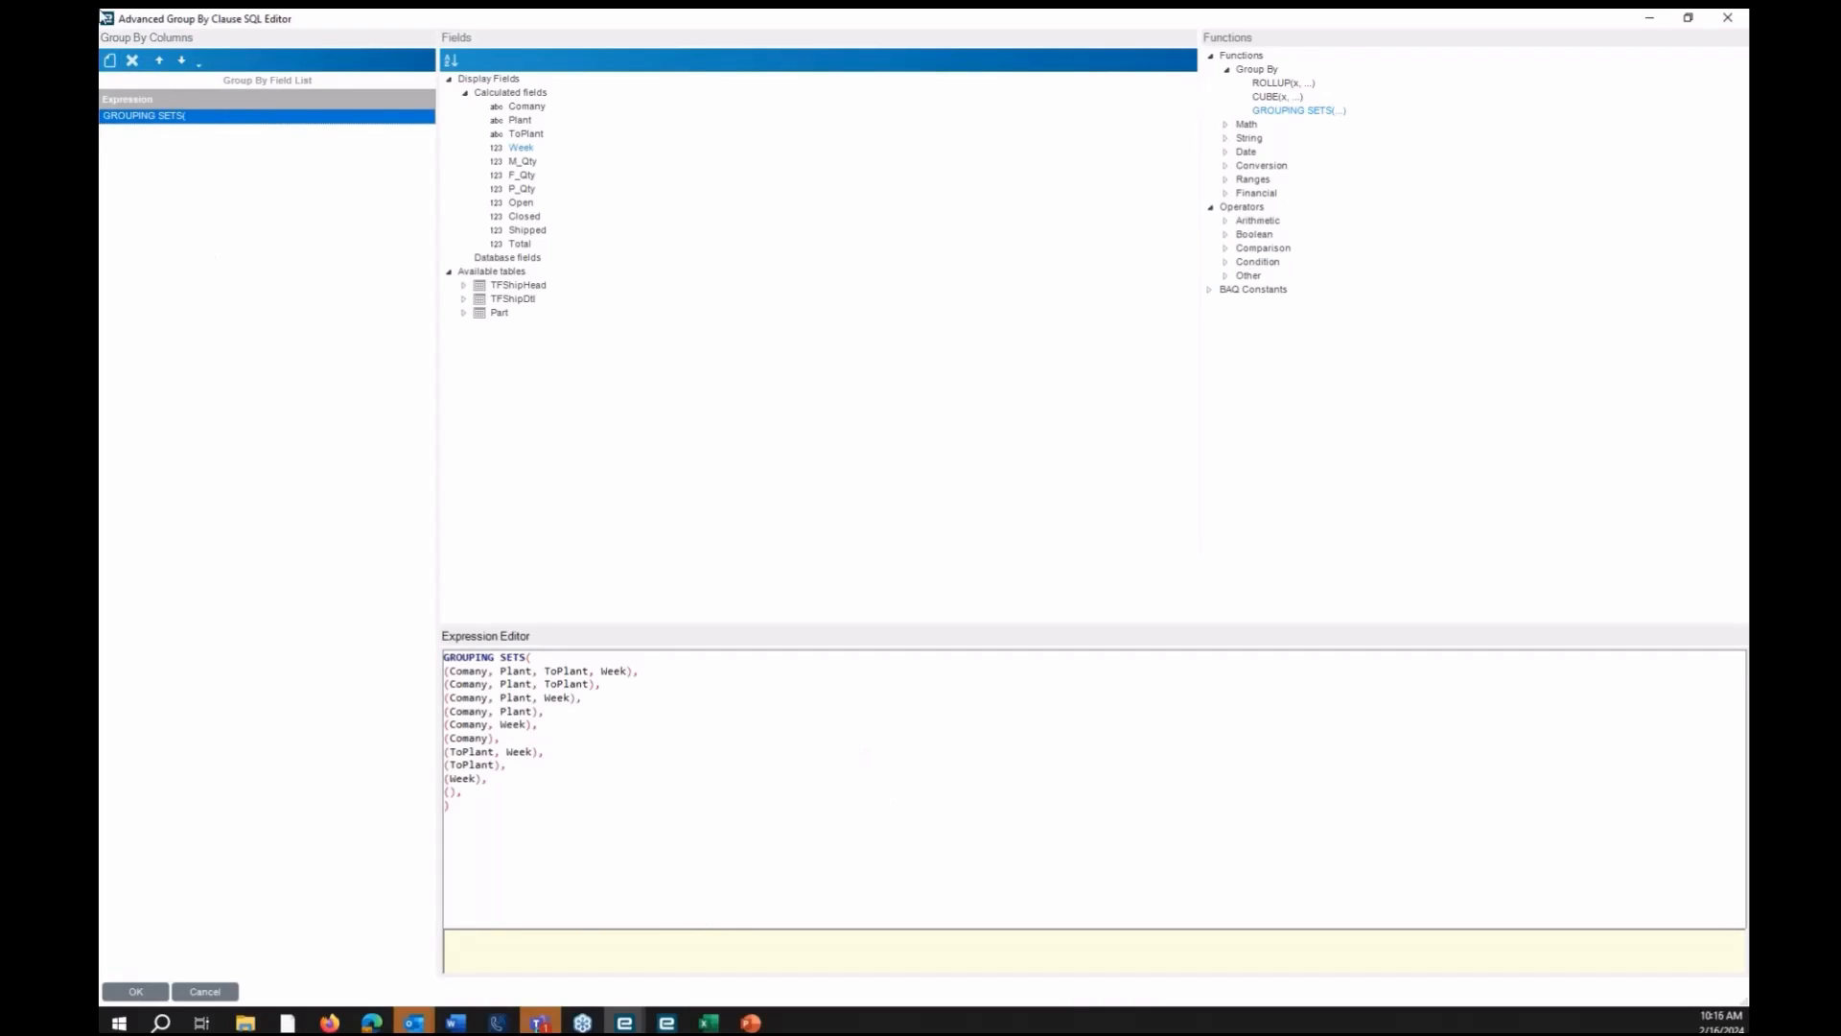
click(152, 993)
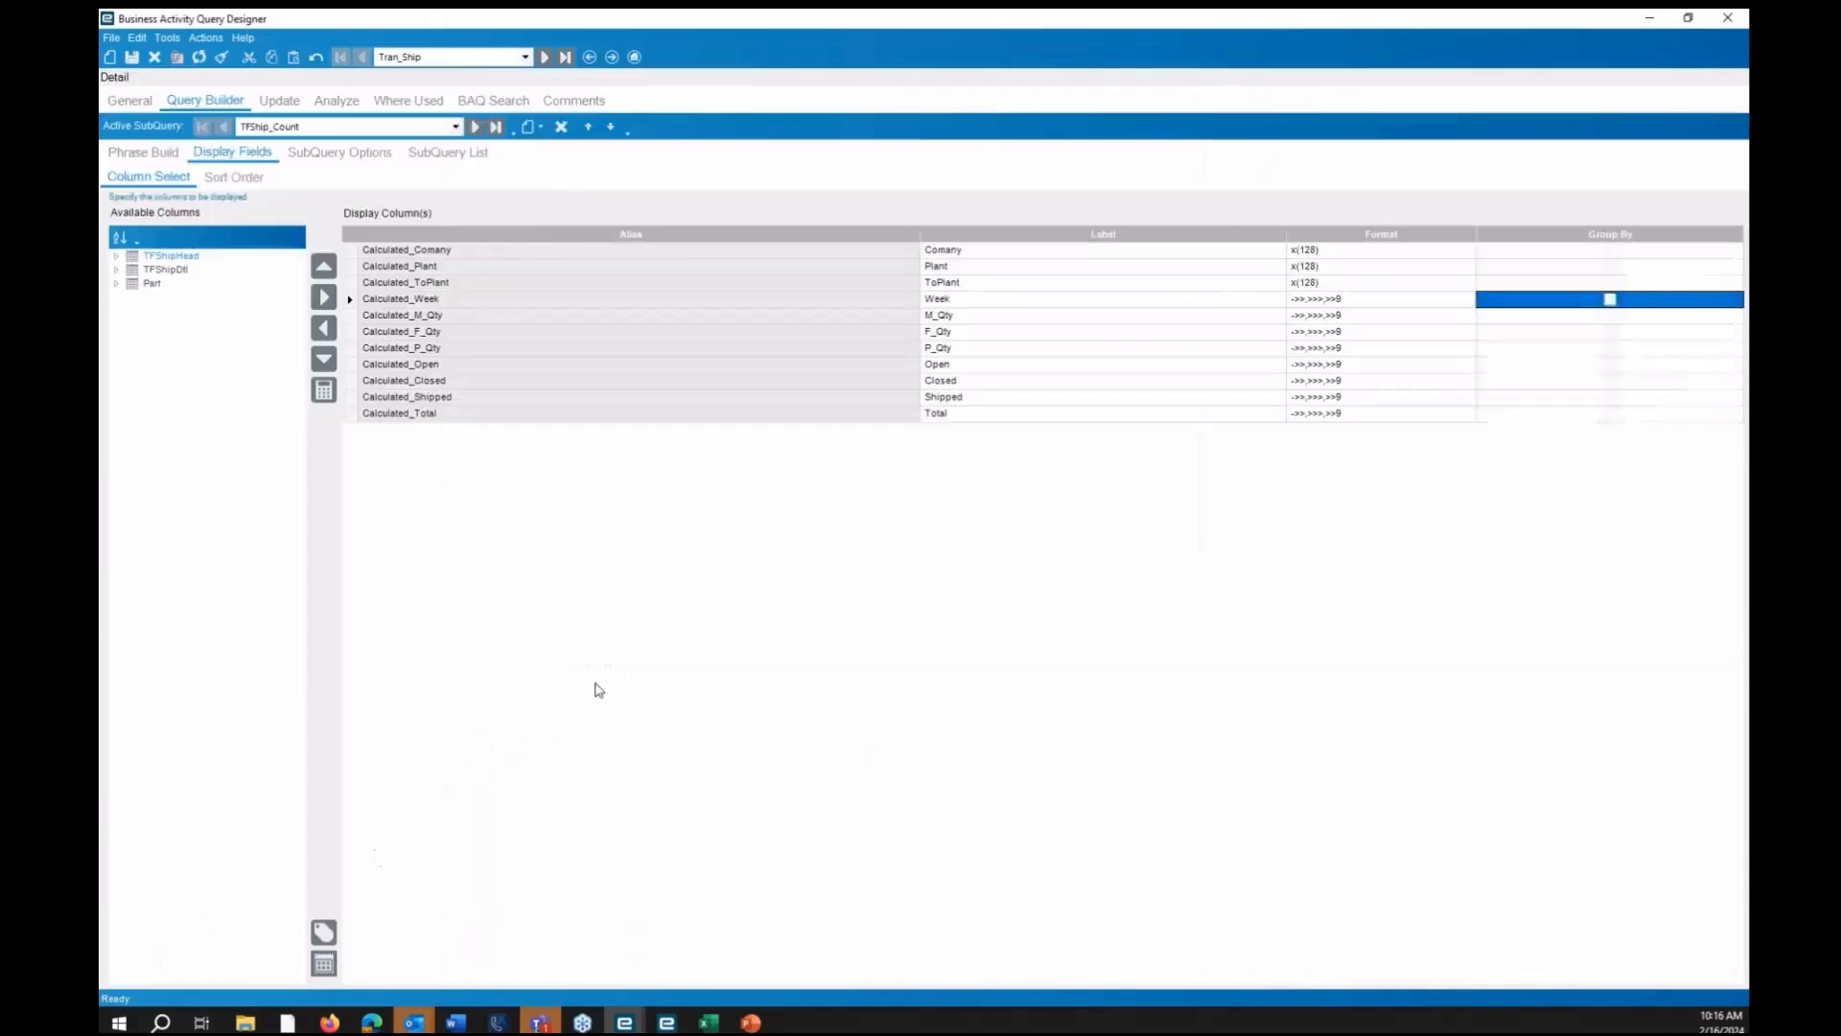
Test the Tran_Ship query and analyze its syntax
click(351, 102)
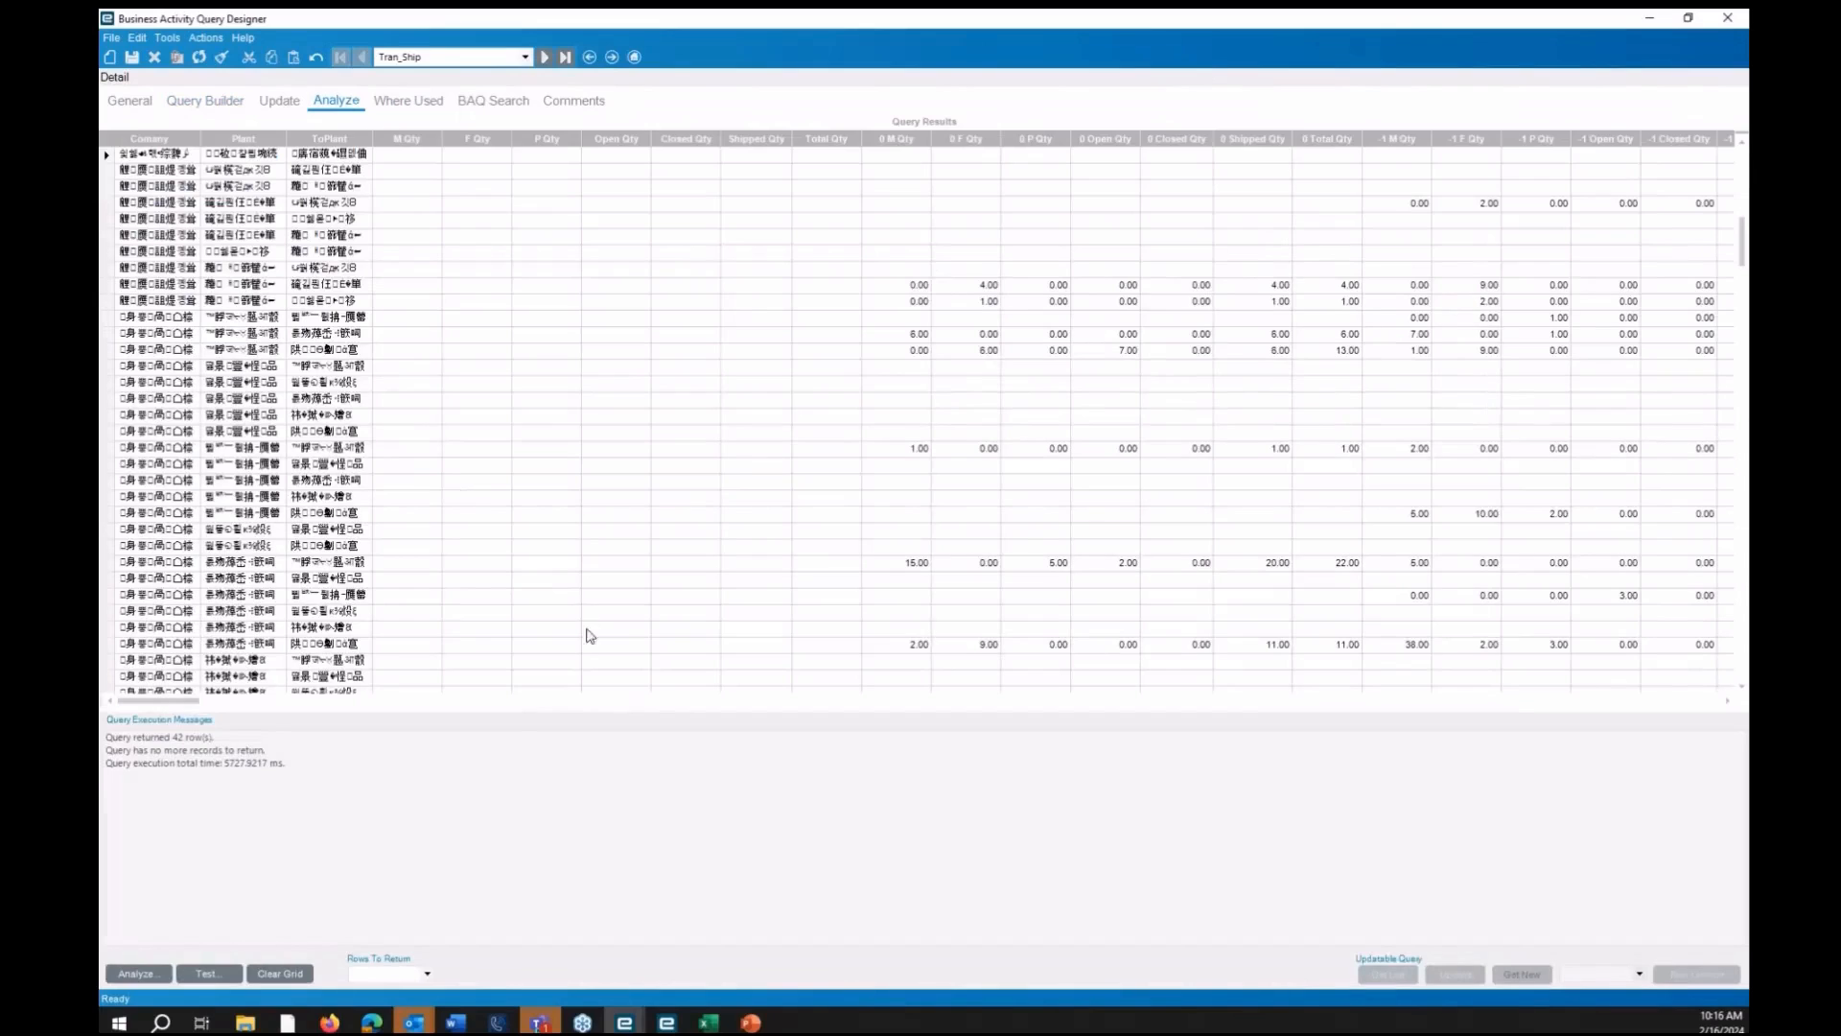
click(208, 973)
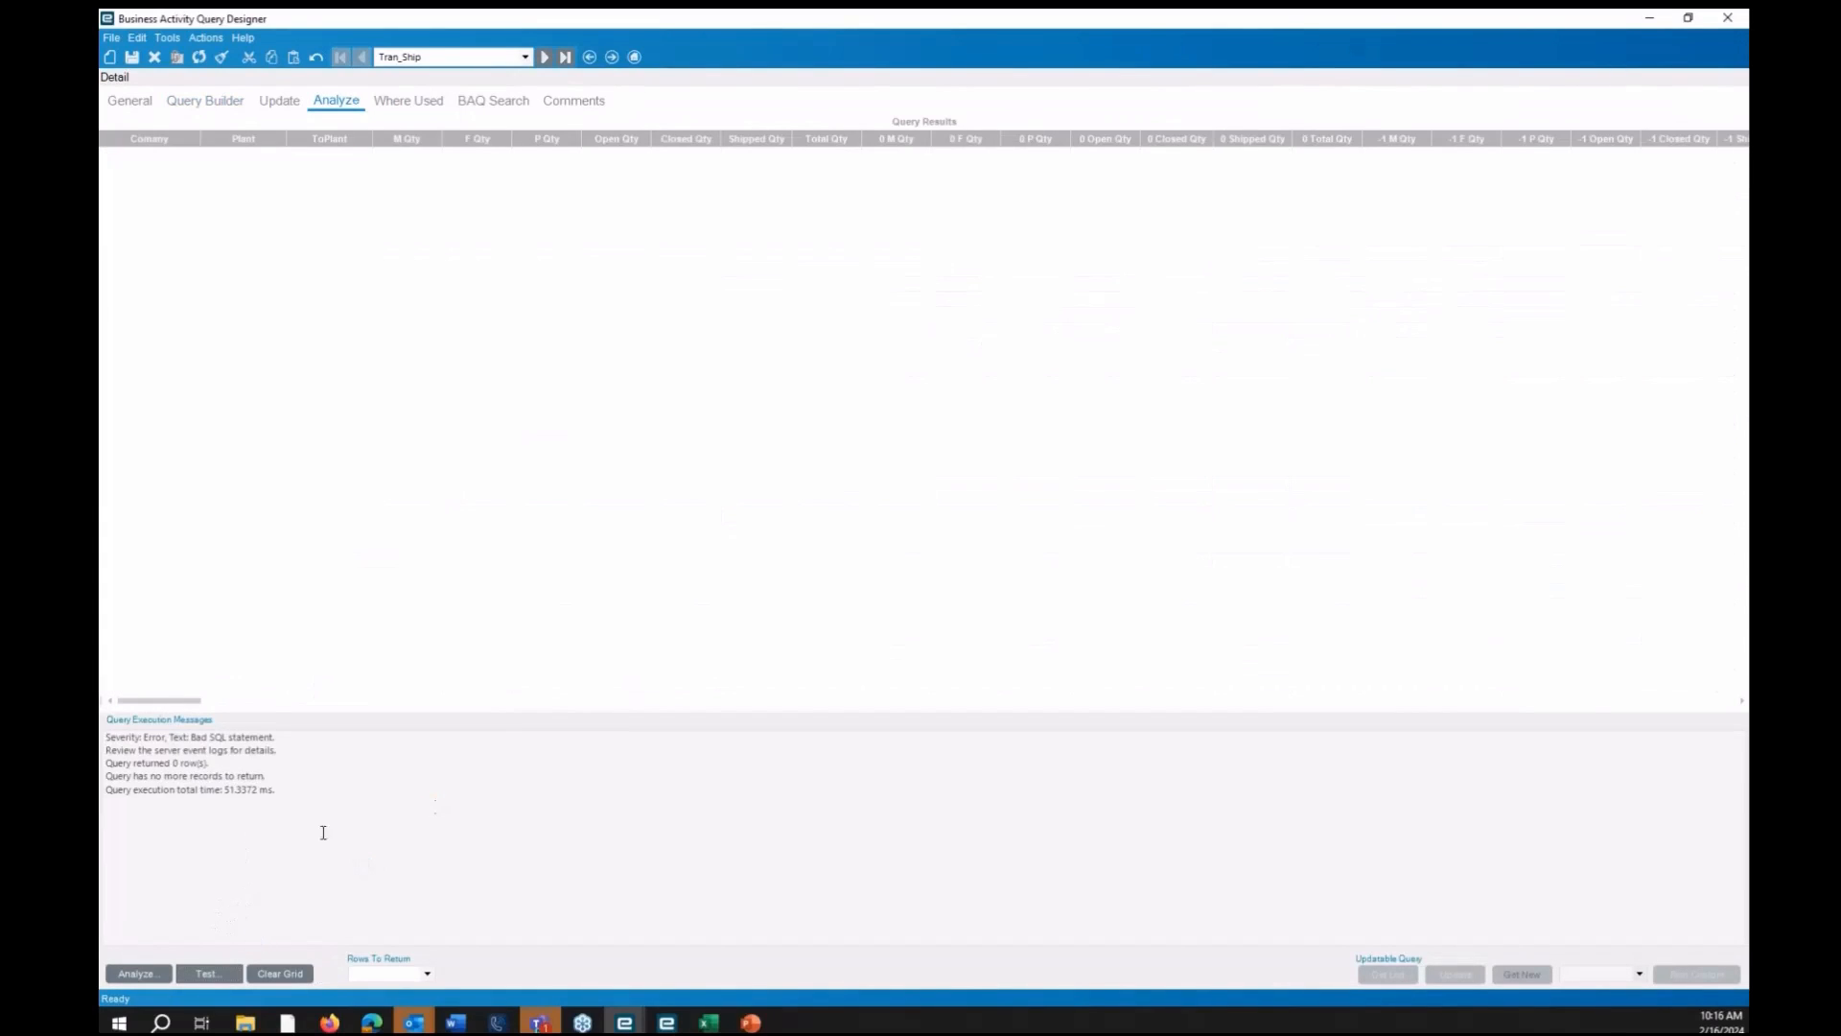
click(138, 973)
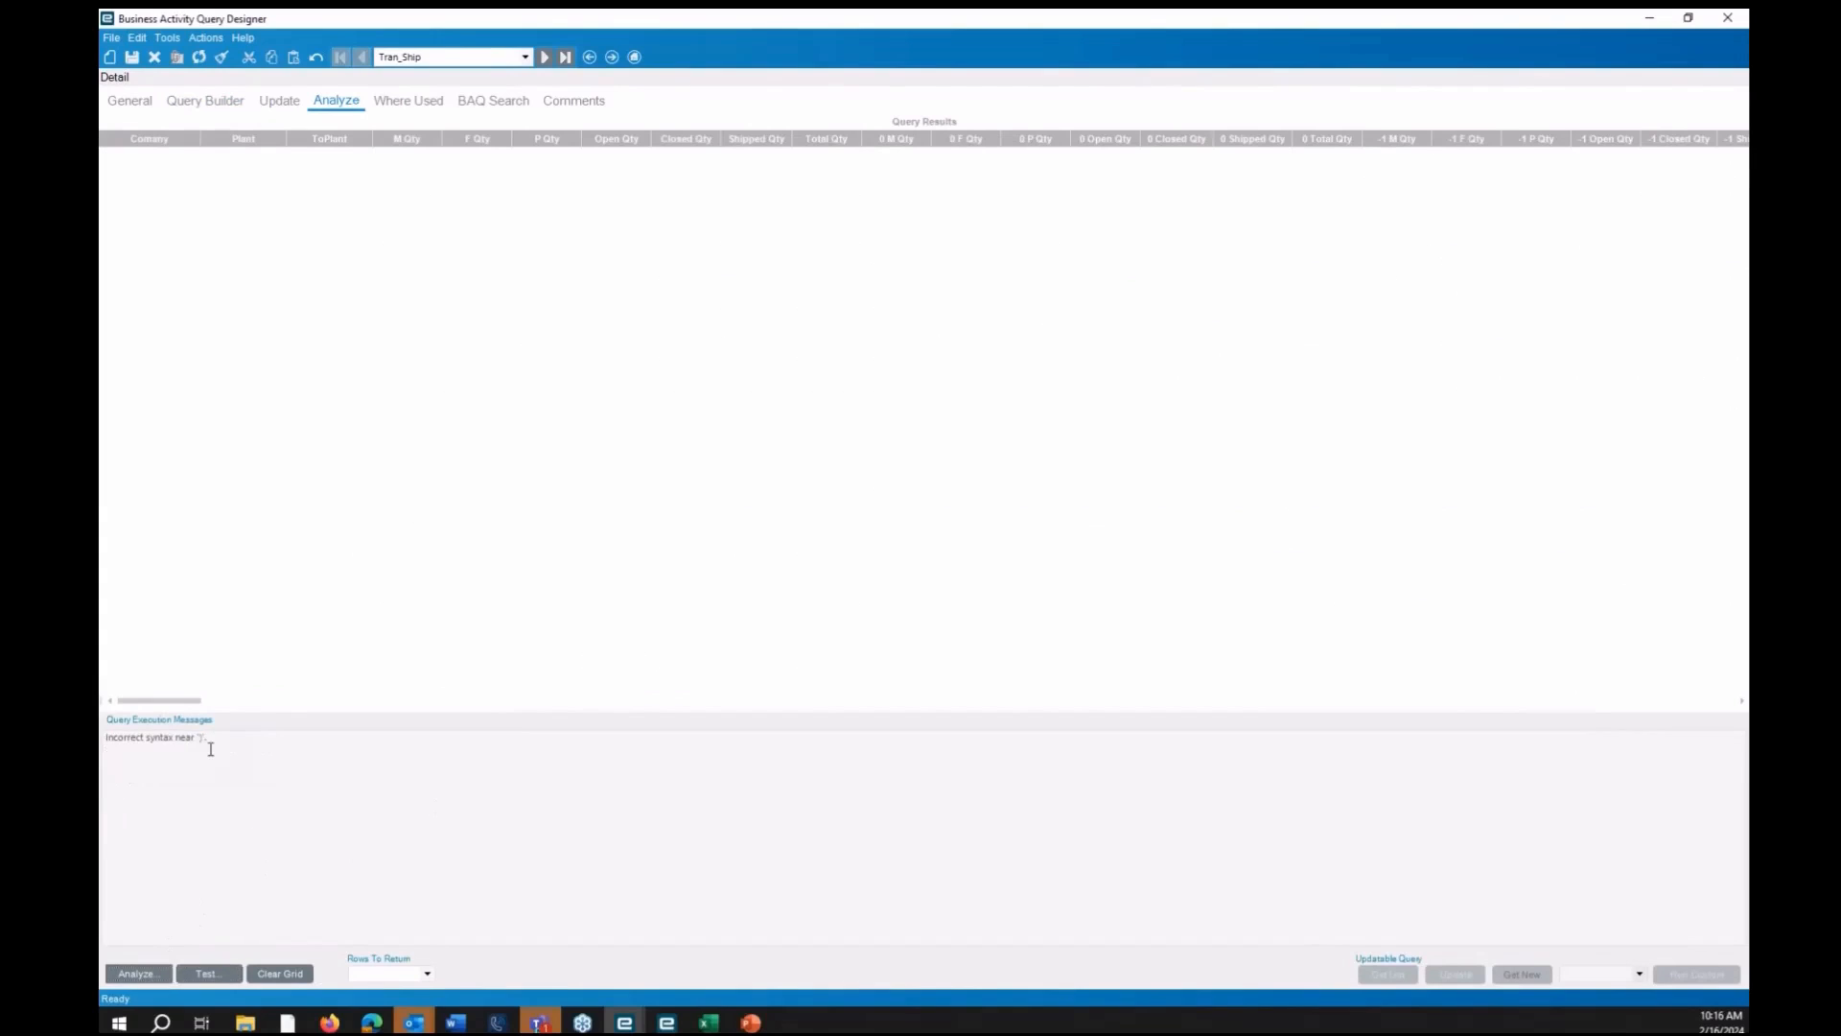
Delete the trailing comma after the empty set in TFShip_Count's GROUPING SETS expression and accept the clause
click(192, 112)
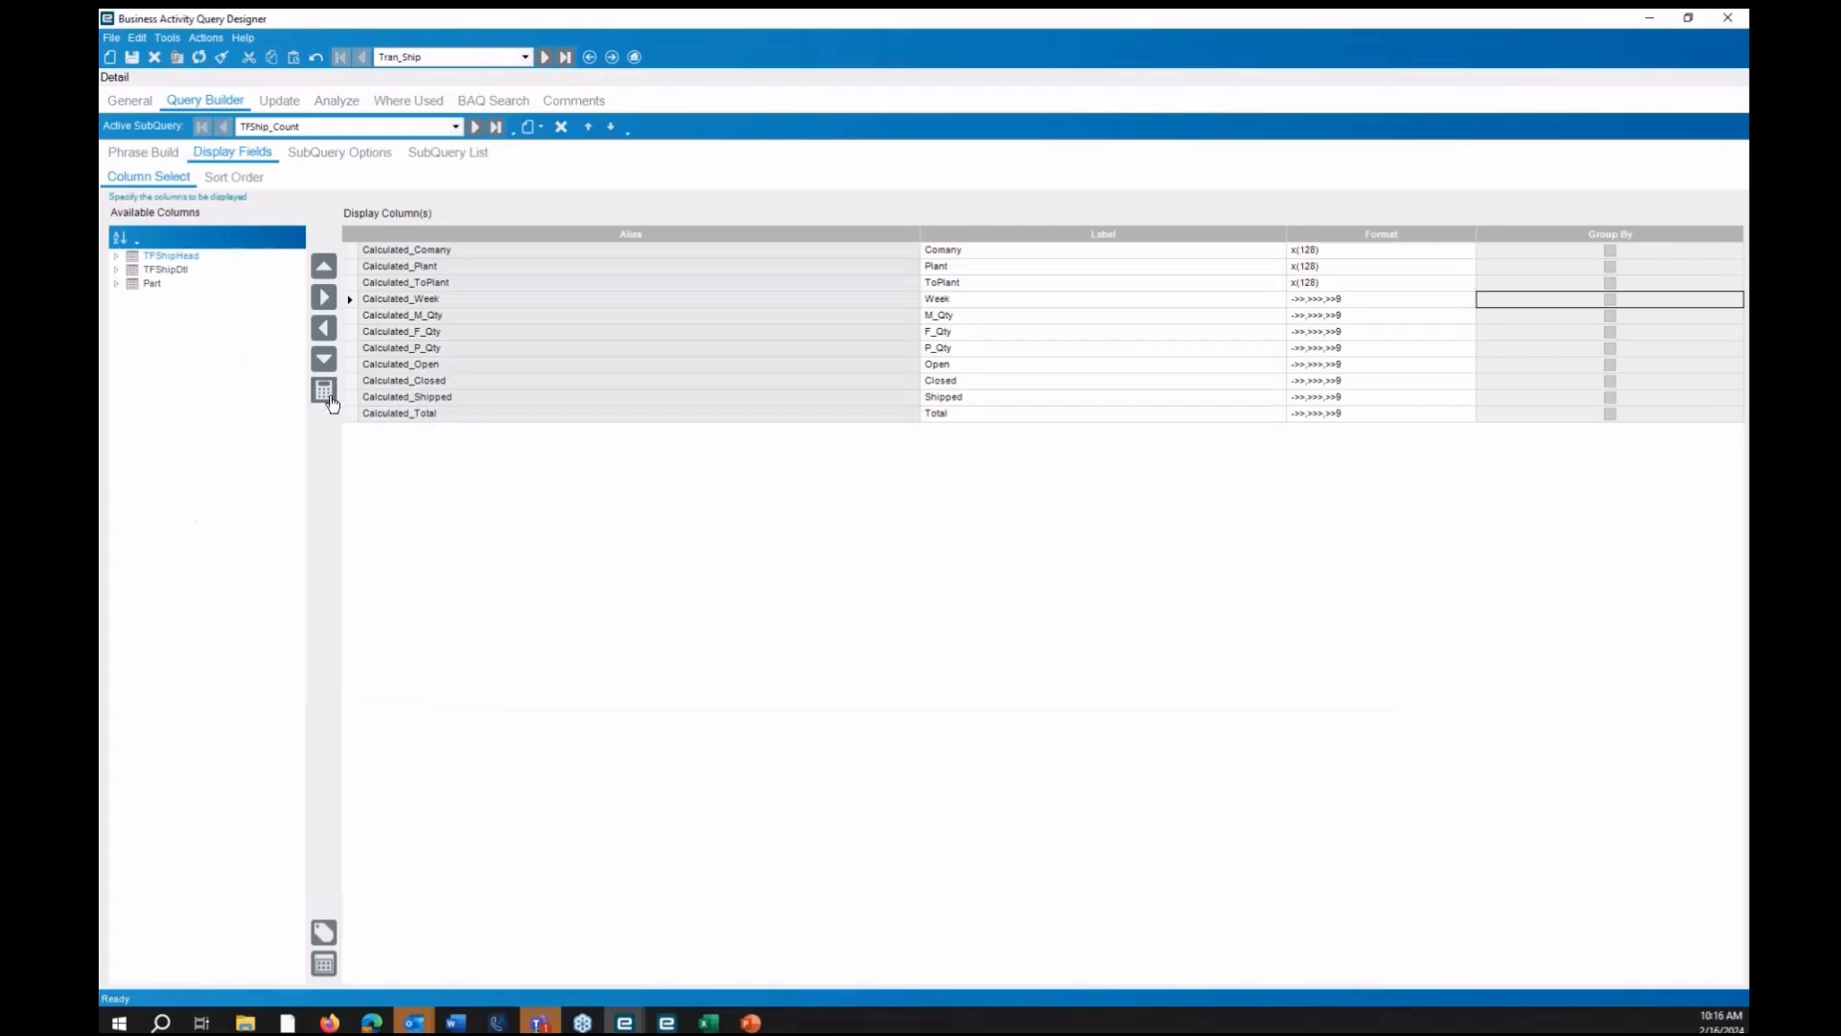
click(325, 963)
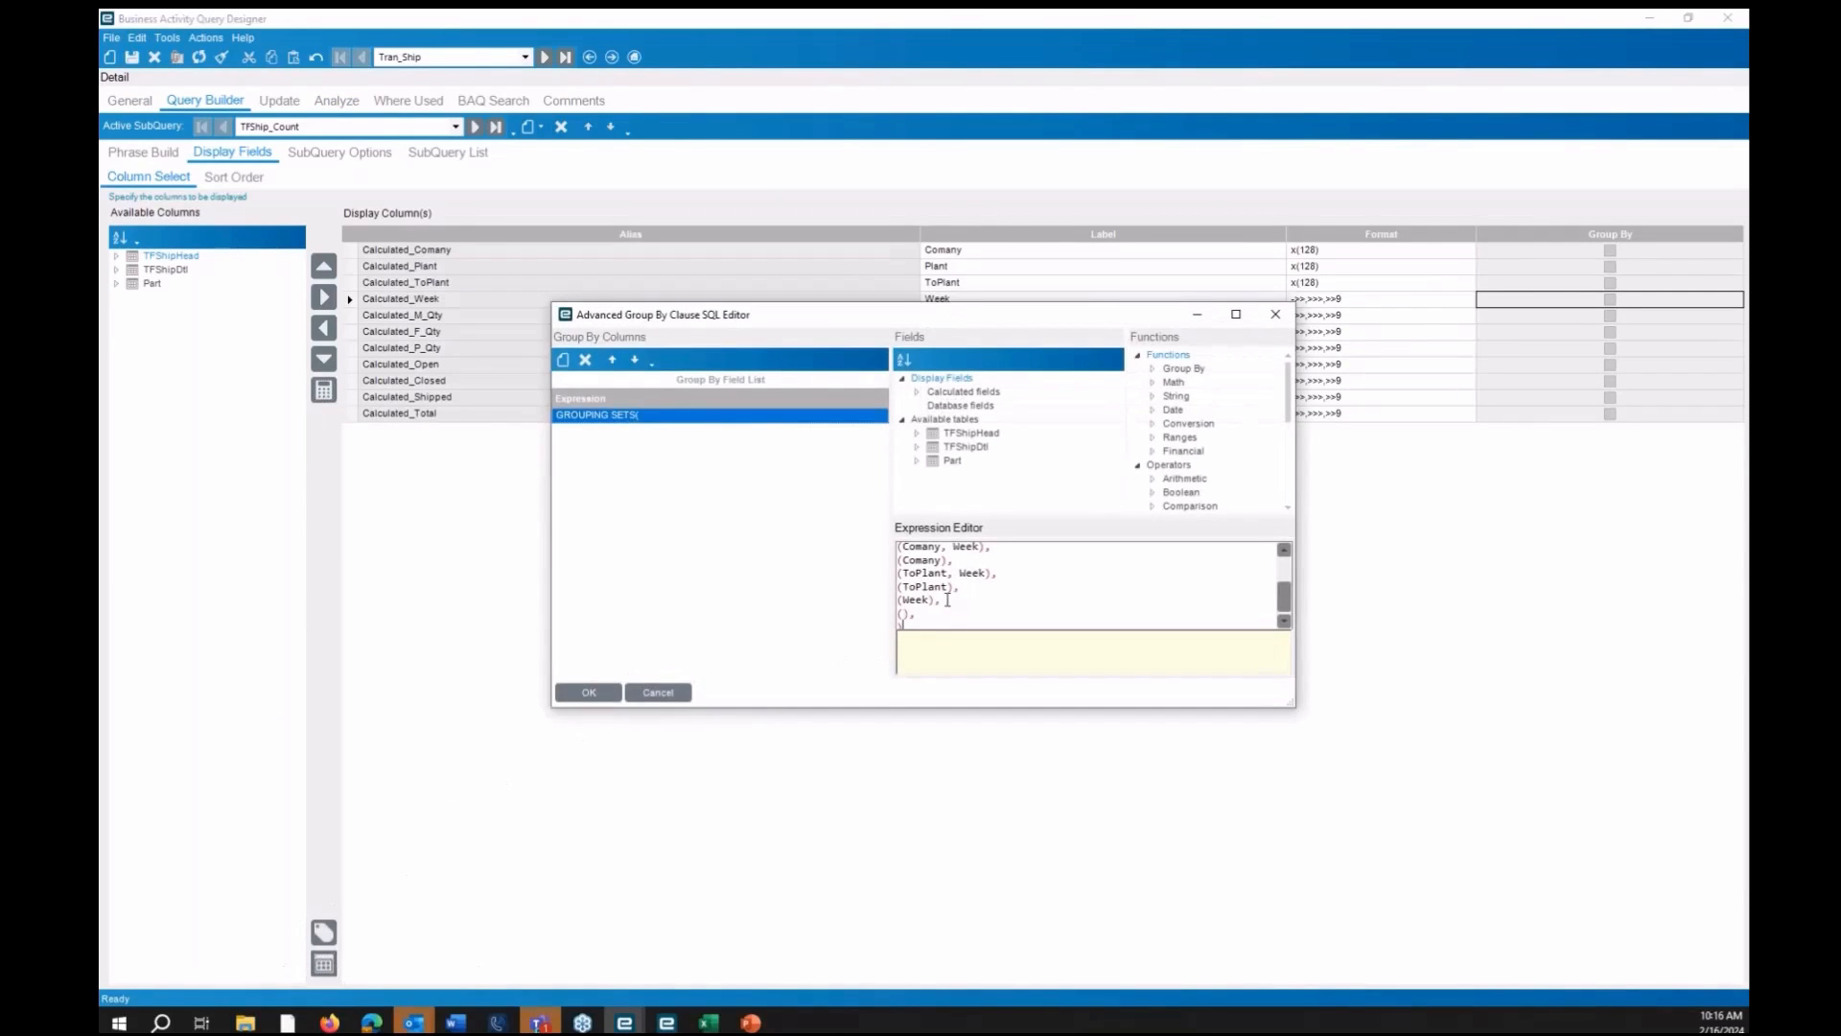
key(BackSpace)
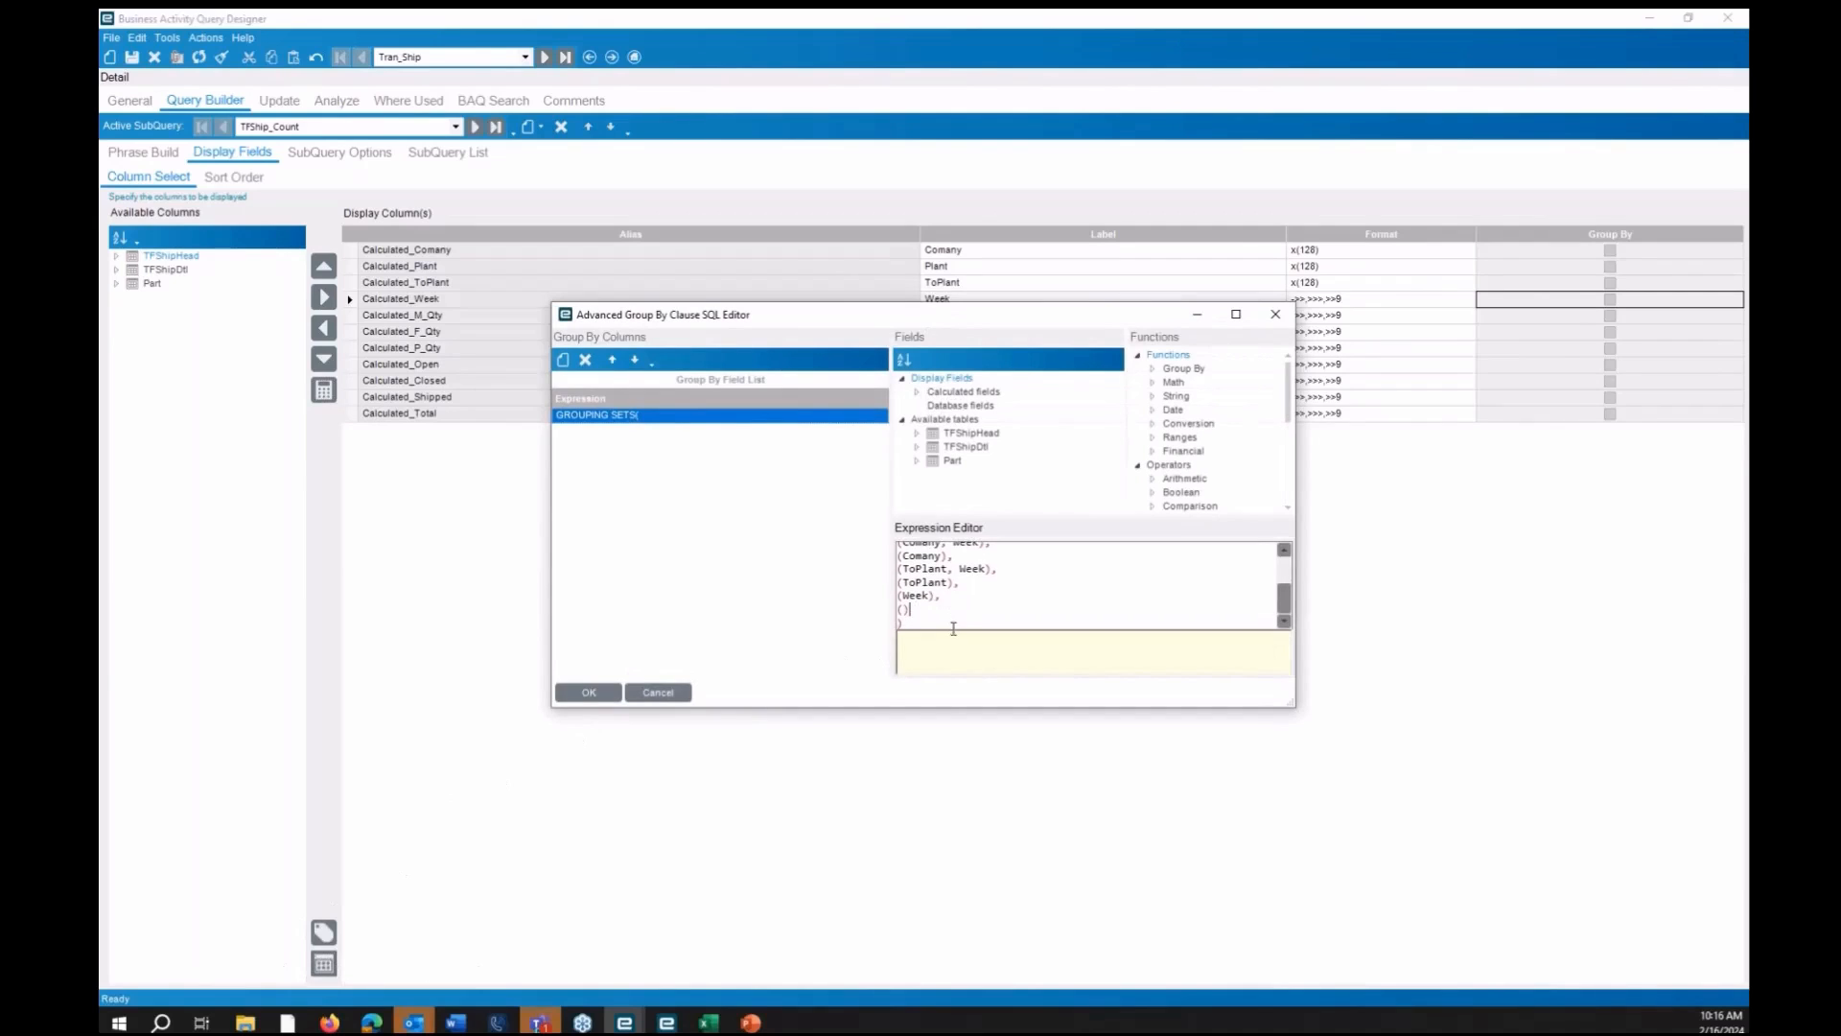
click(591, 694)
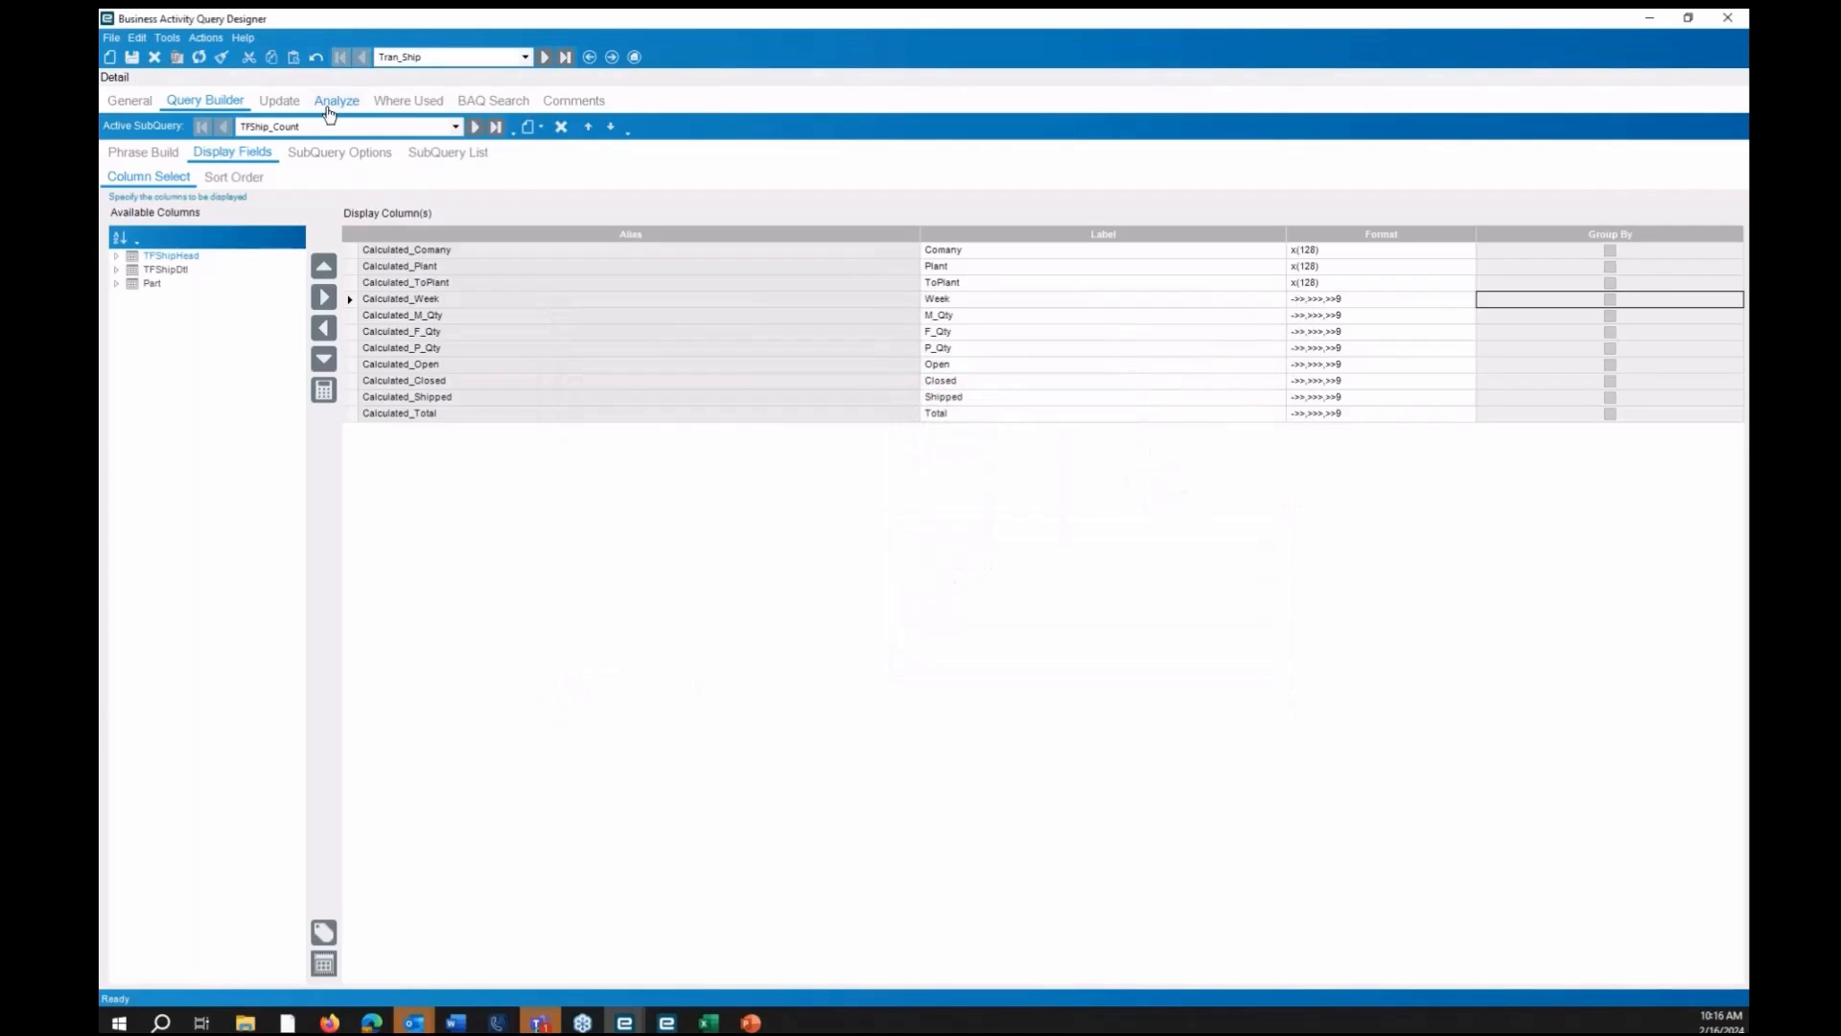
Test the Tran_Ship query again and examine the subtotal rows at the beginning of the results
click(328, 108)
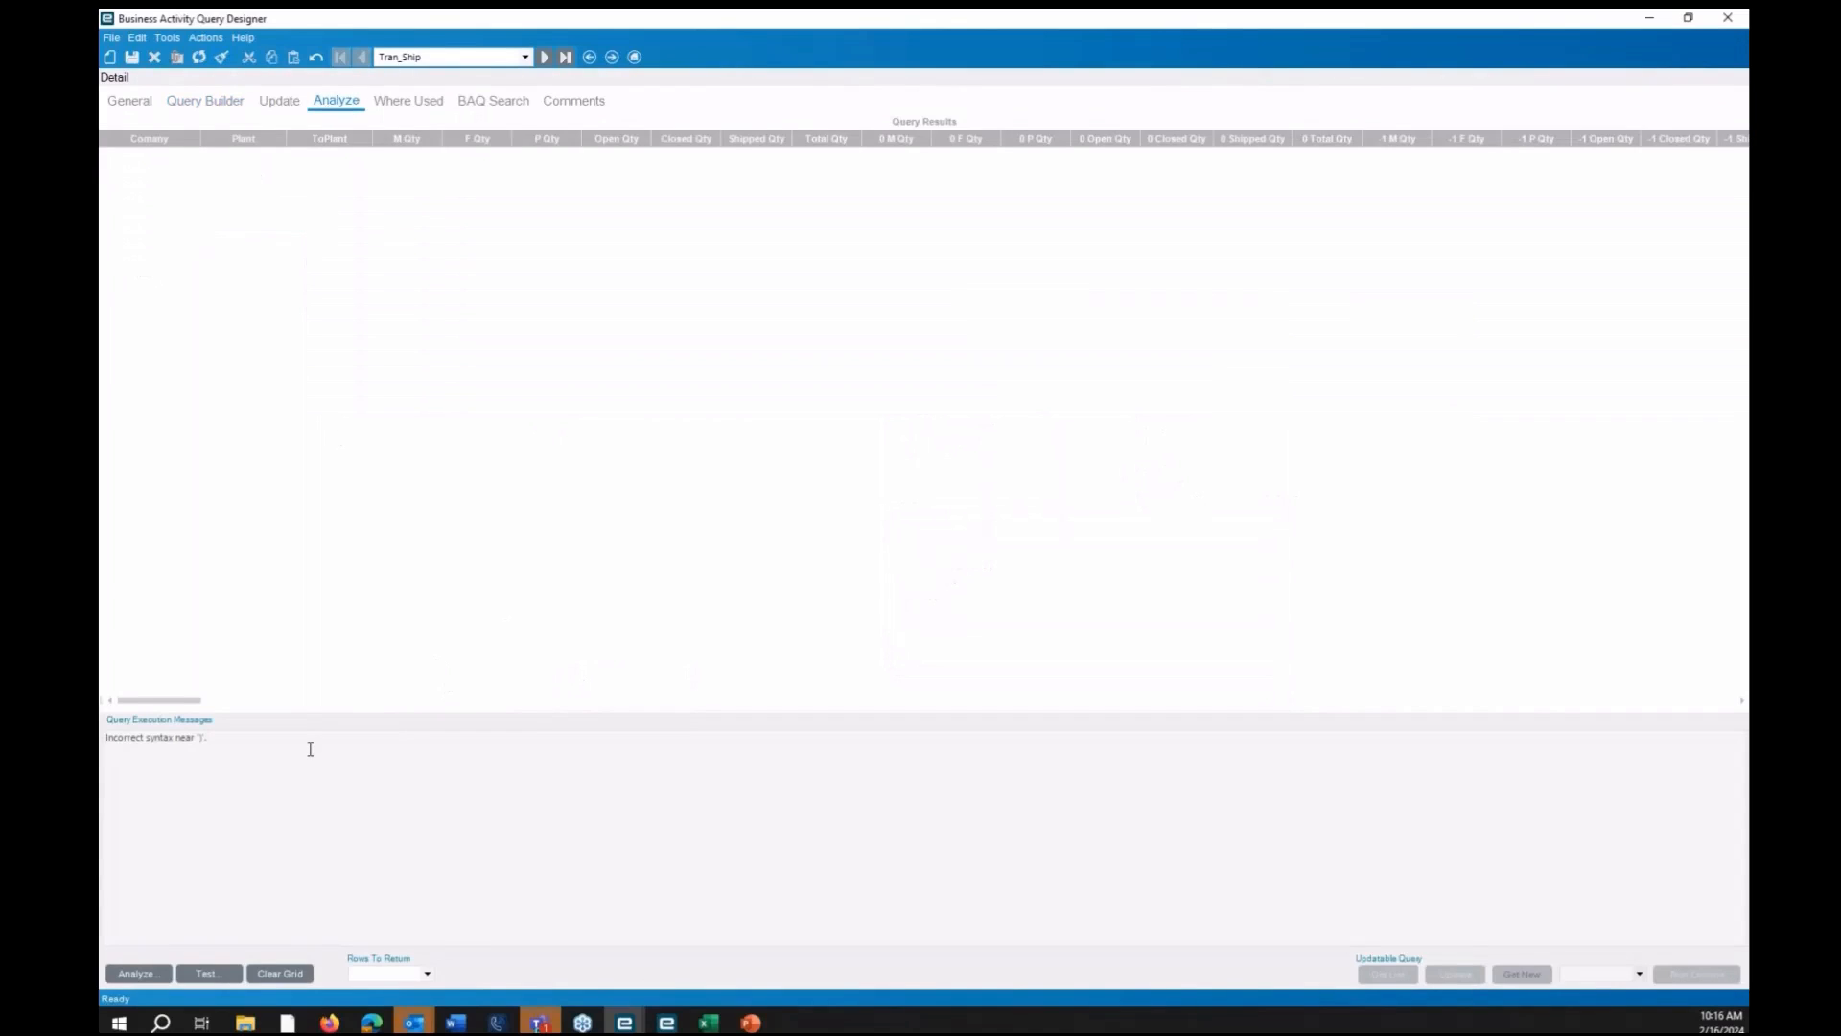
drag(281, 741, 107, 731)
click(209, 973)
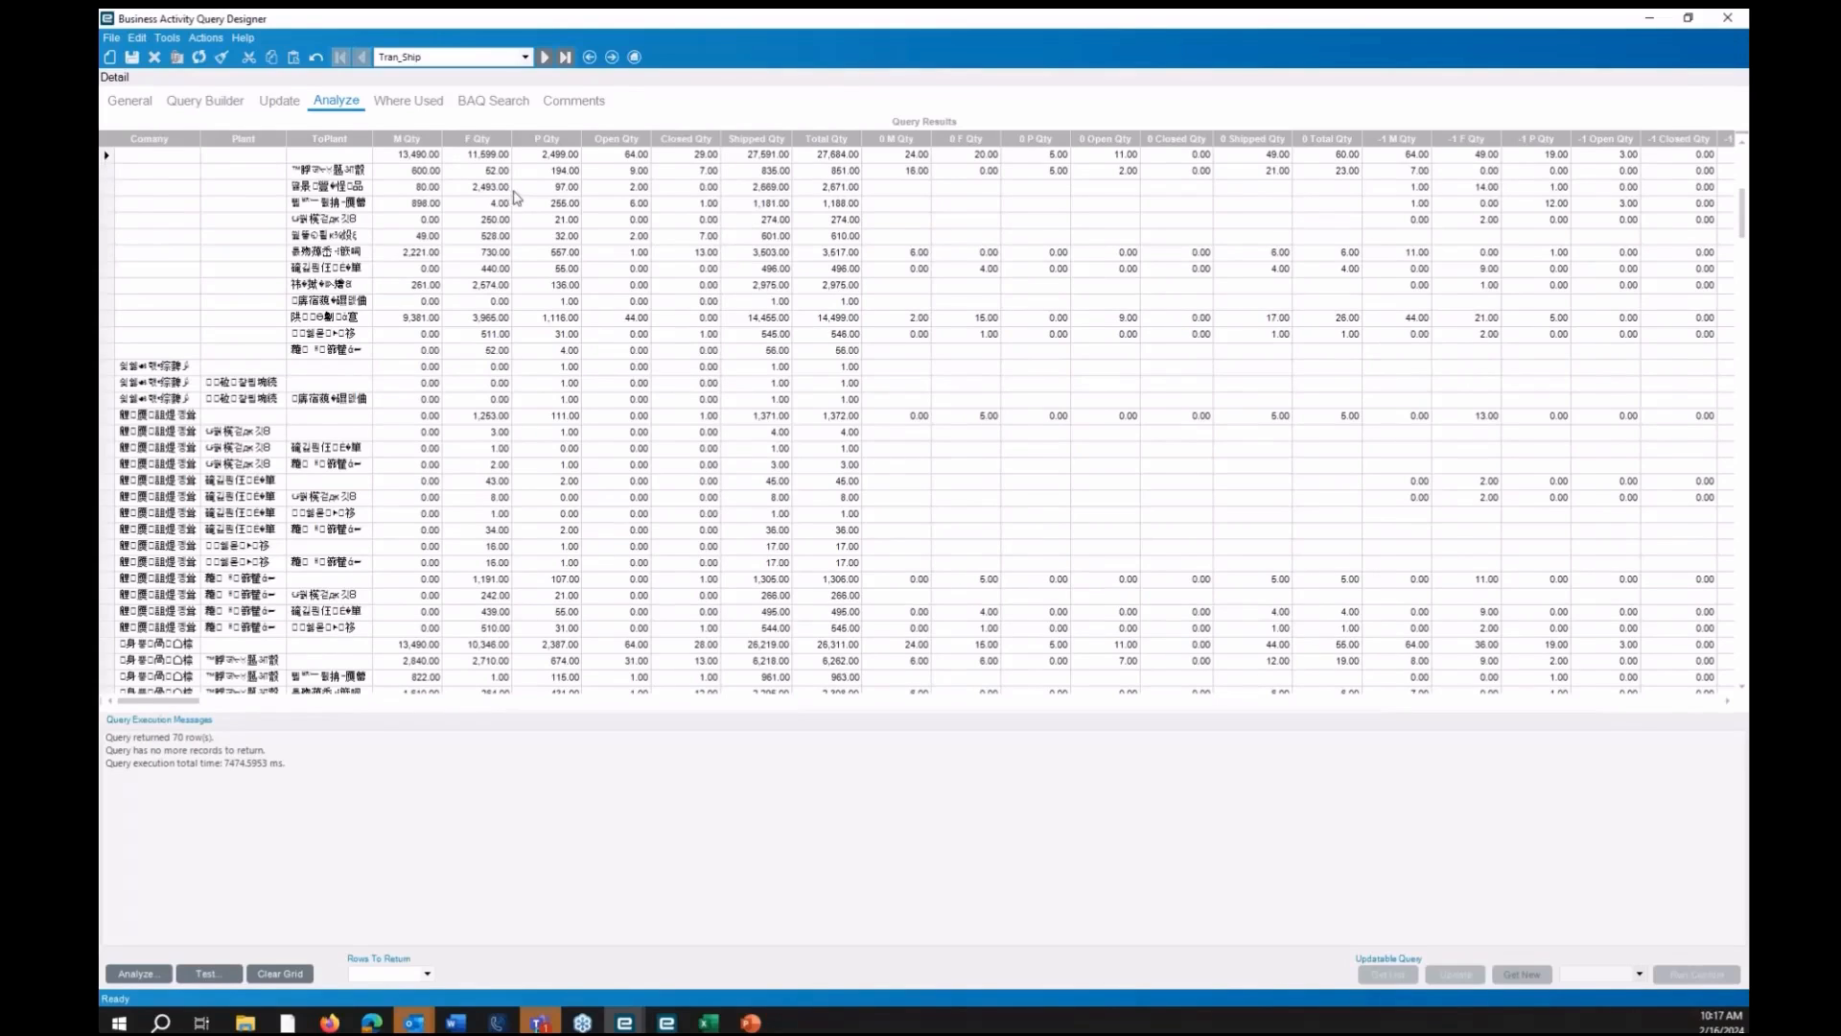
drag(109, 172, 107, 345)
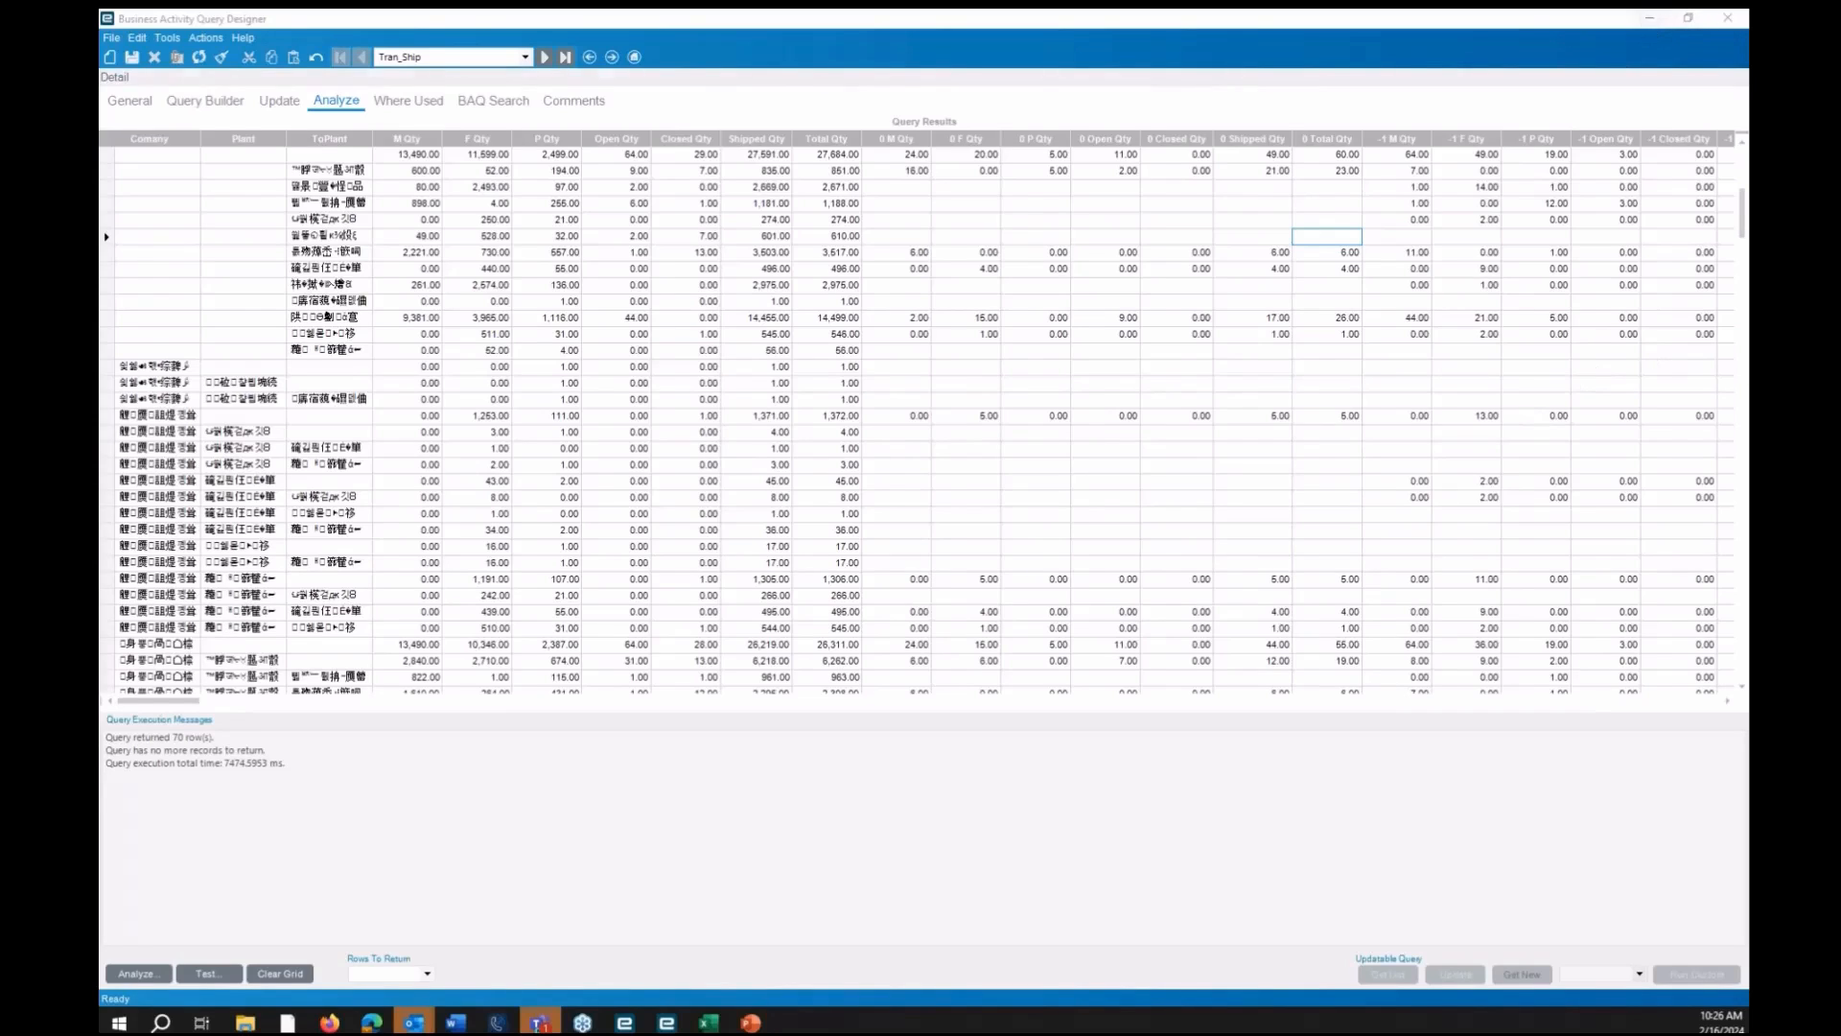
Switch from the query designer to the PowerPoint slide show with the presentation's title slide
click(1651, 21)
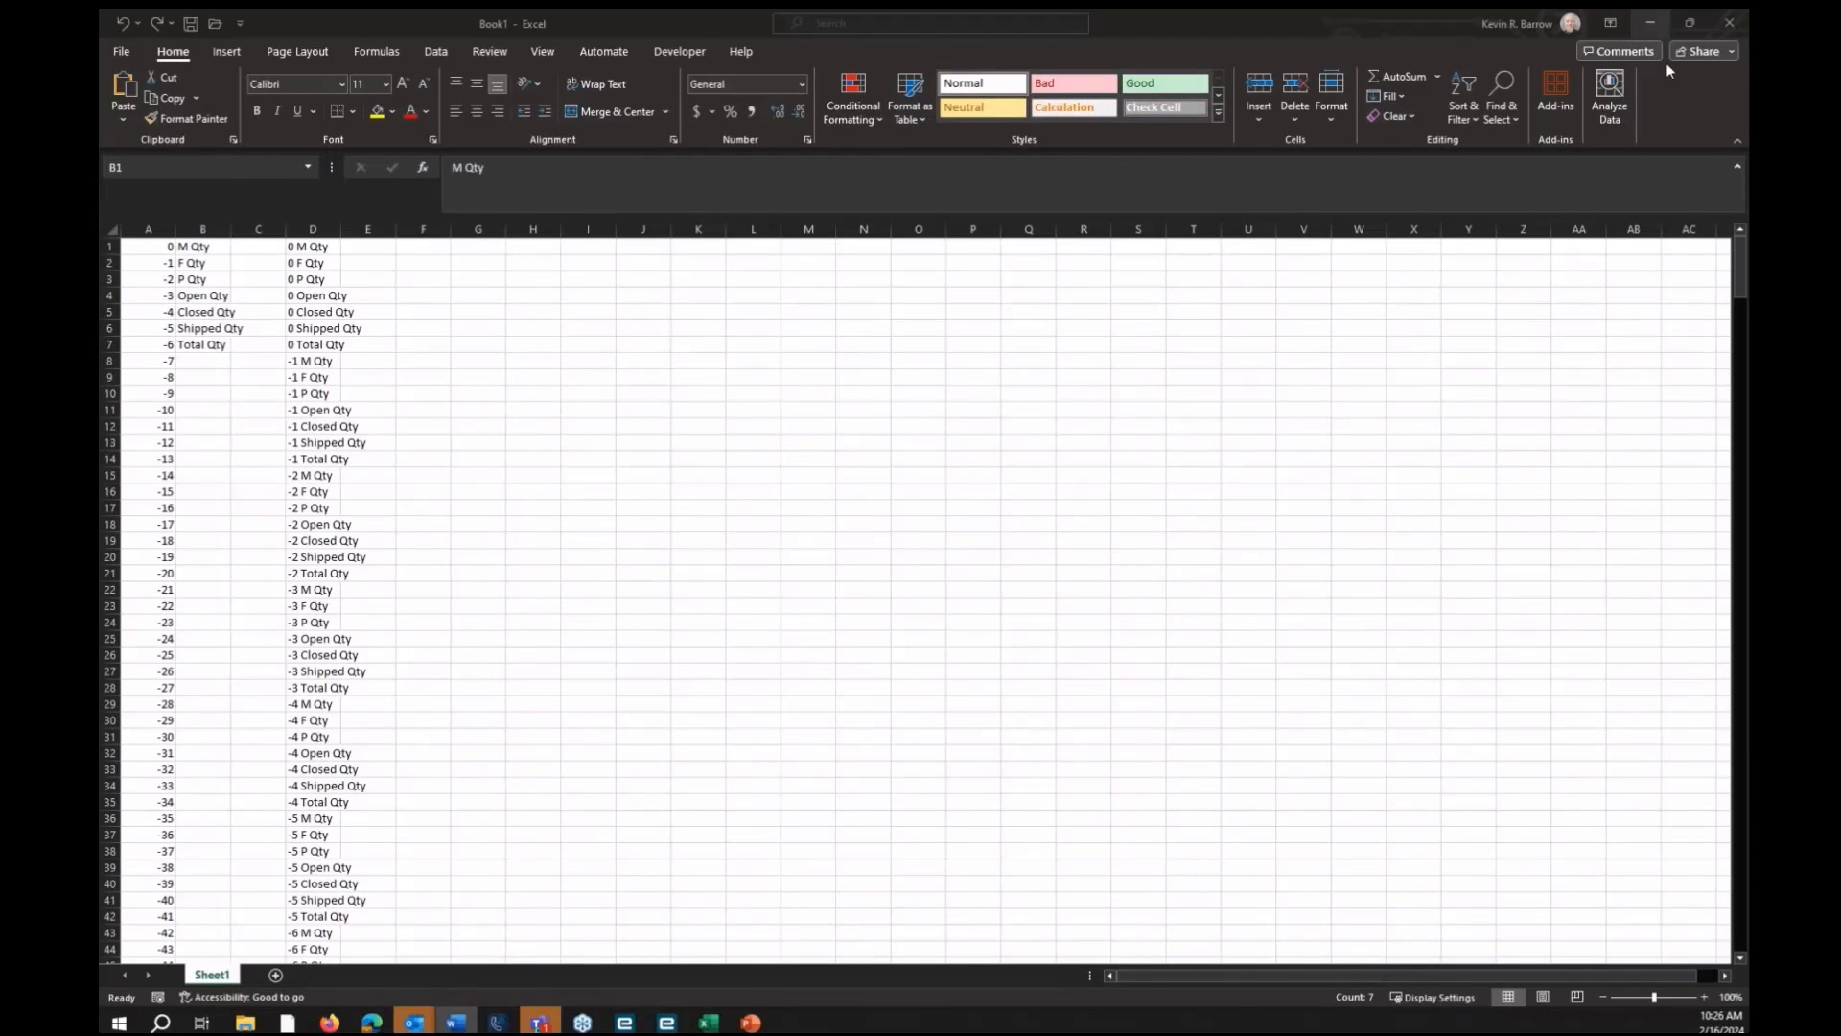
drag(1747, 714, 434, 64)
double_click(435, 65)
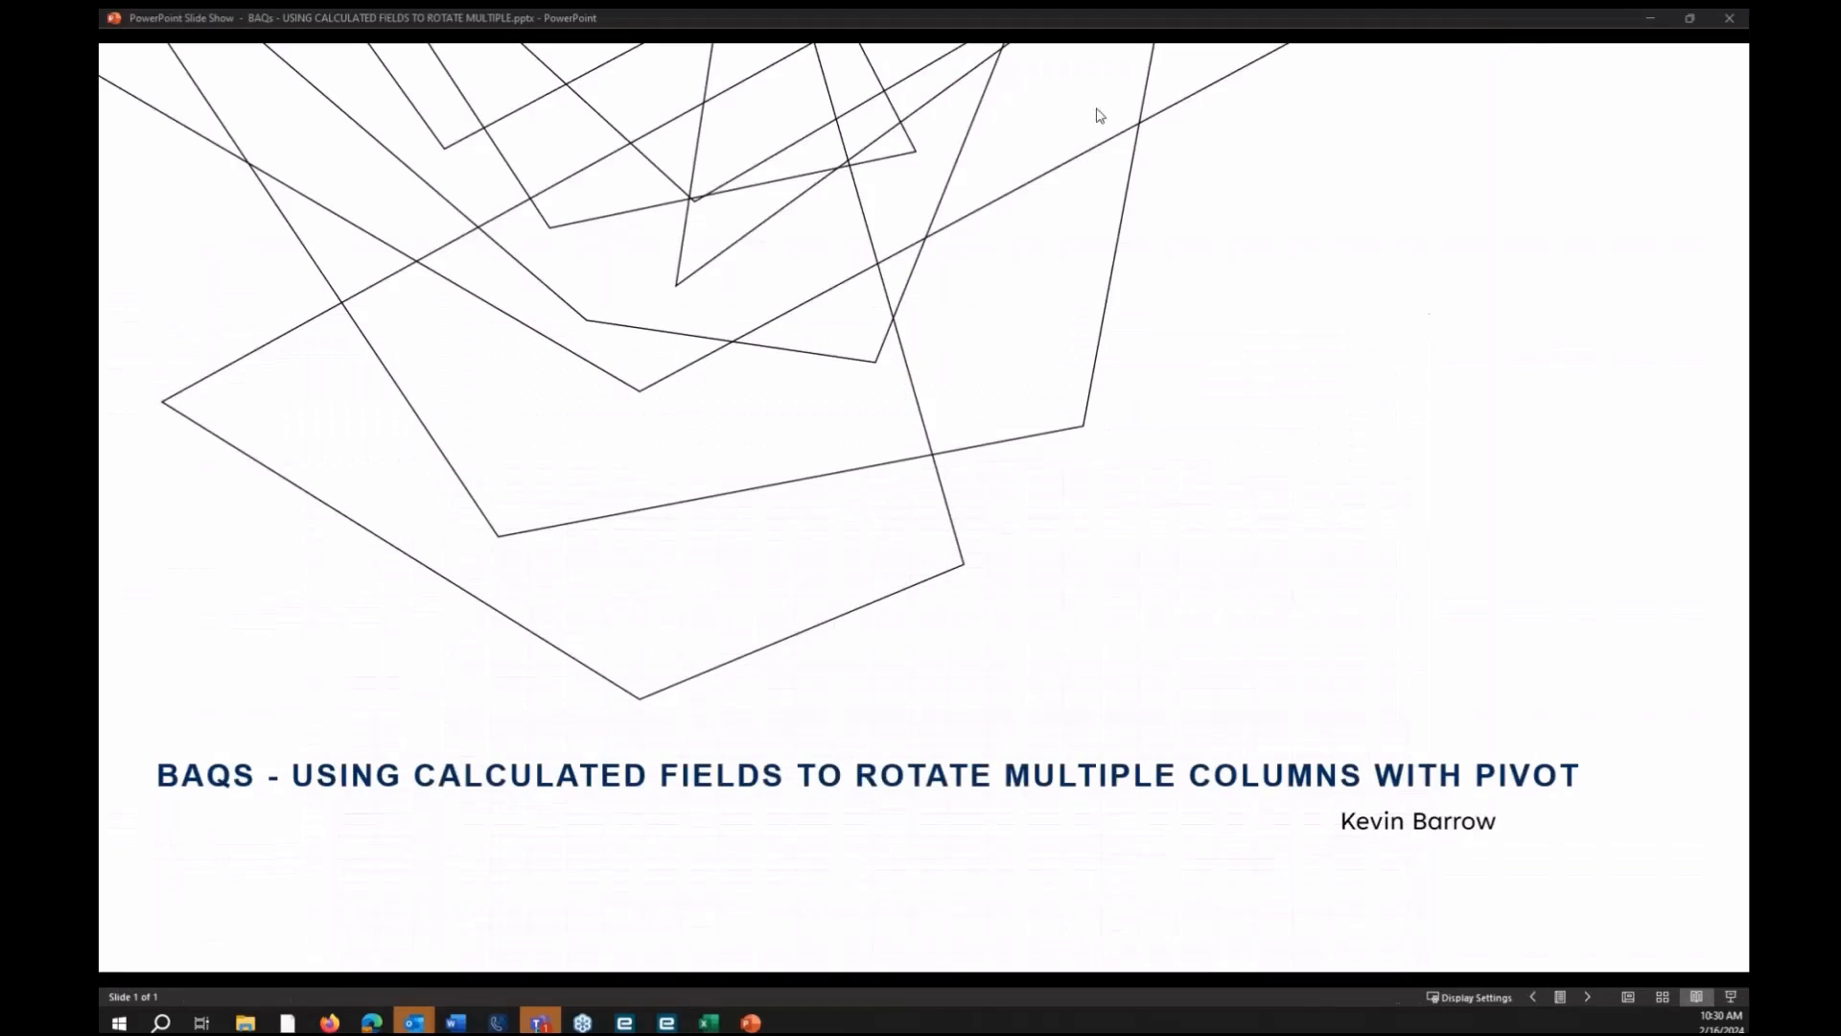
Switch back to the Business Activity Query Designer and review the display columns of the TFShip_Count and UnPivot subqueries
mouse_move(539, 1022)
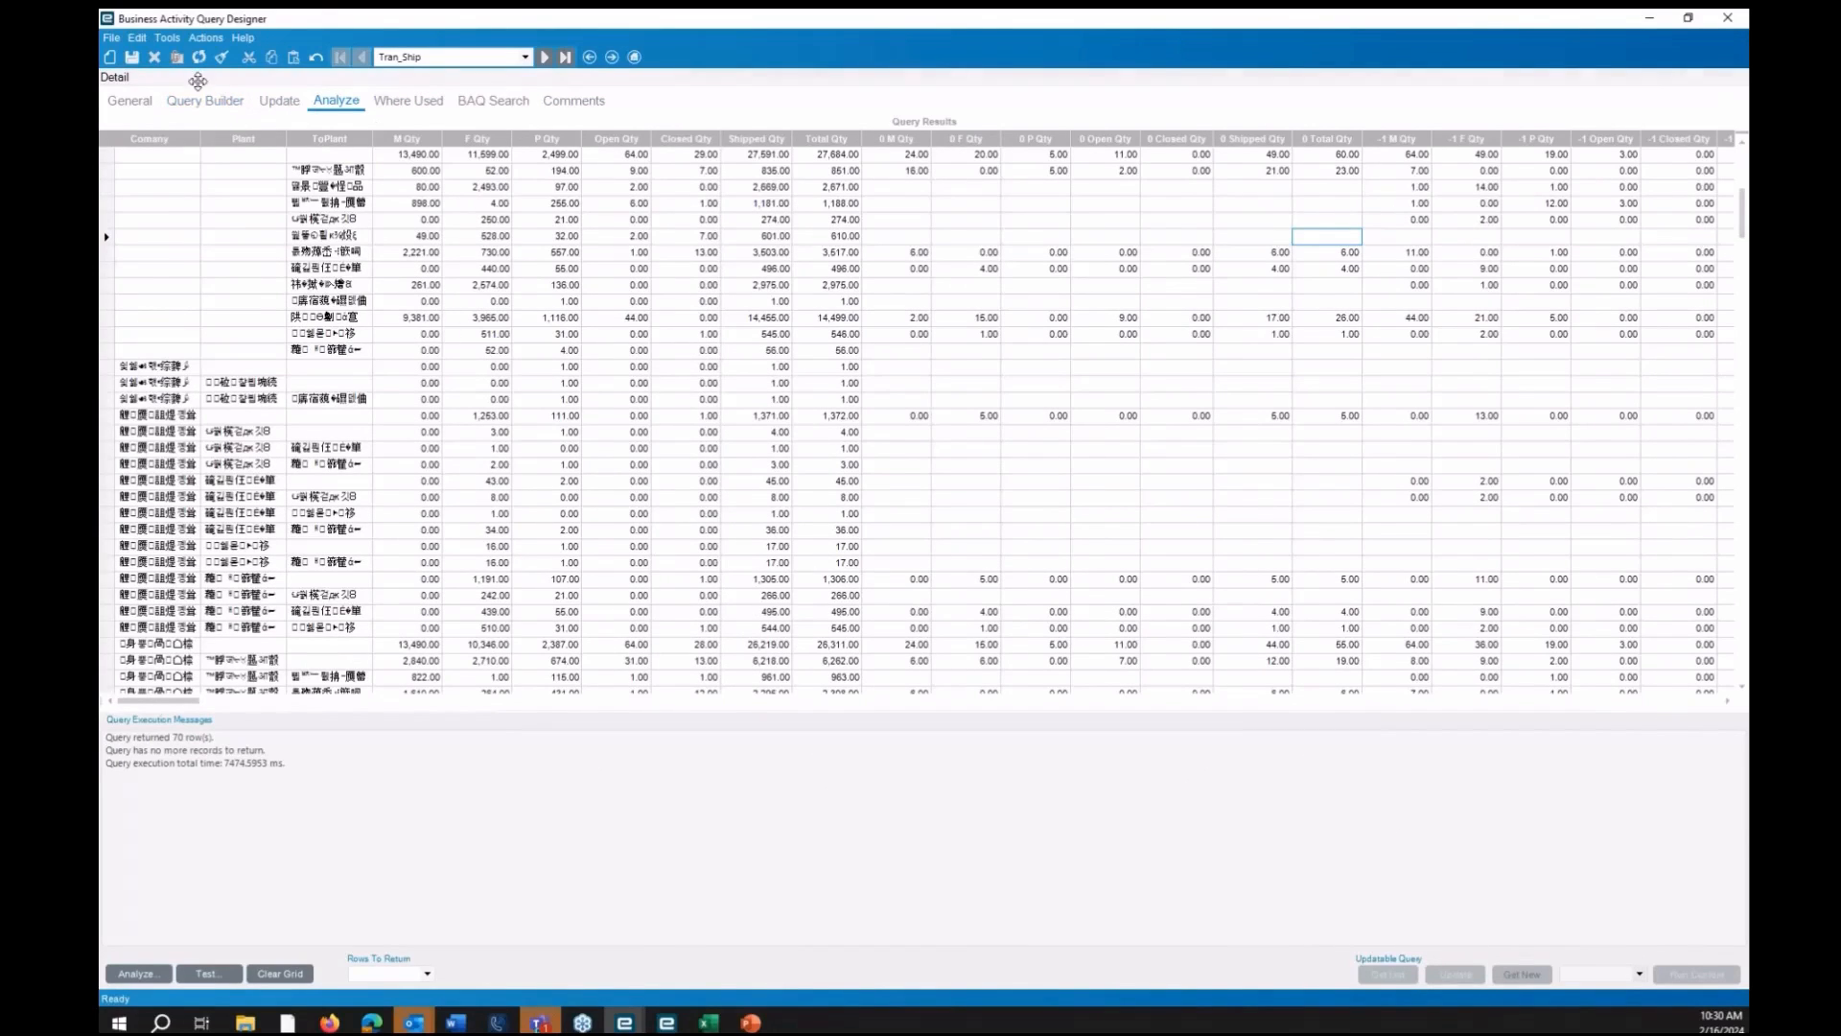
click(212, 107)
click(169, 153)
click(239, 159)
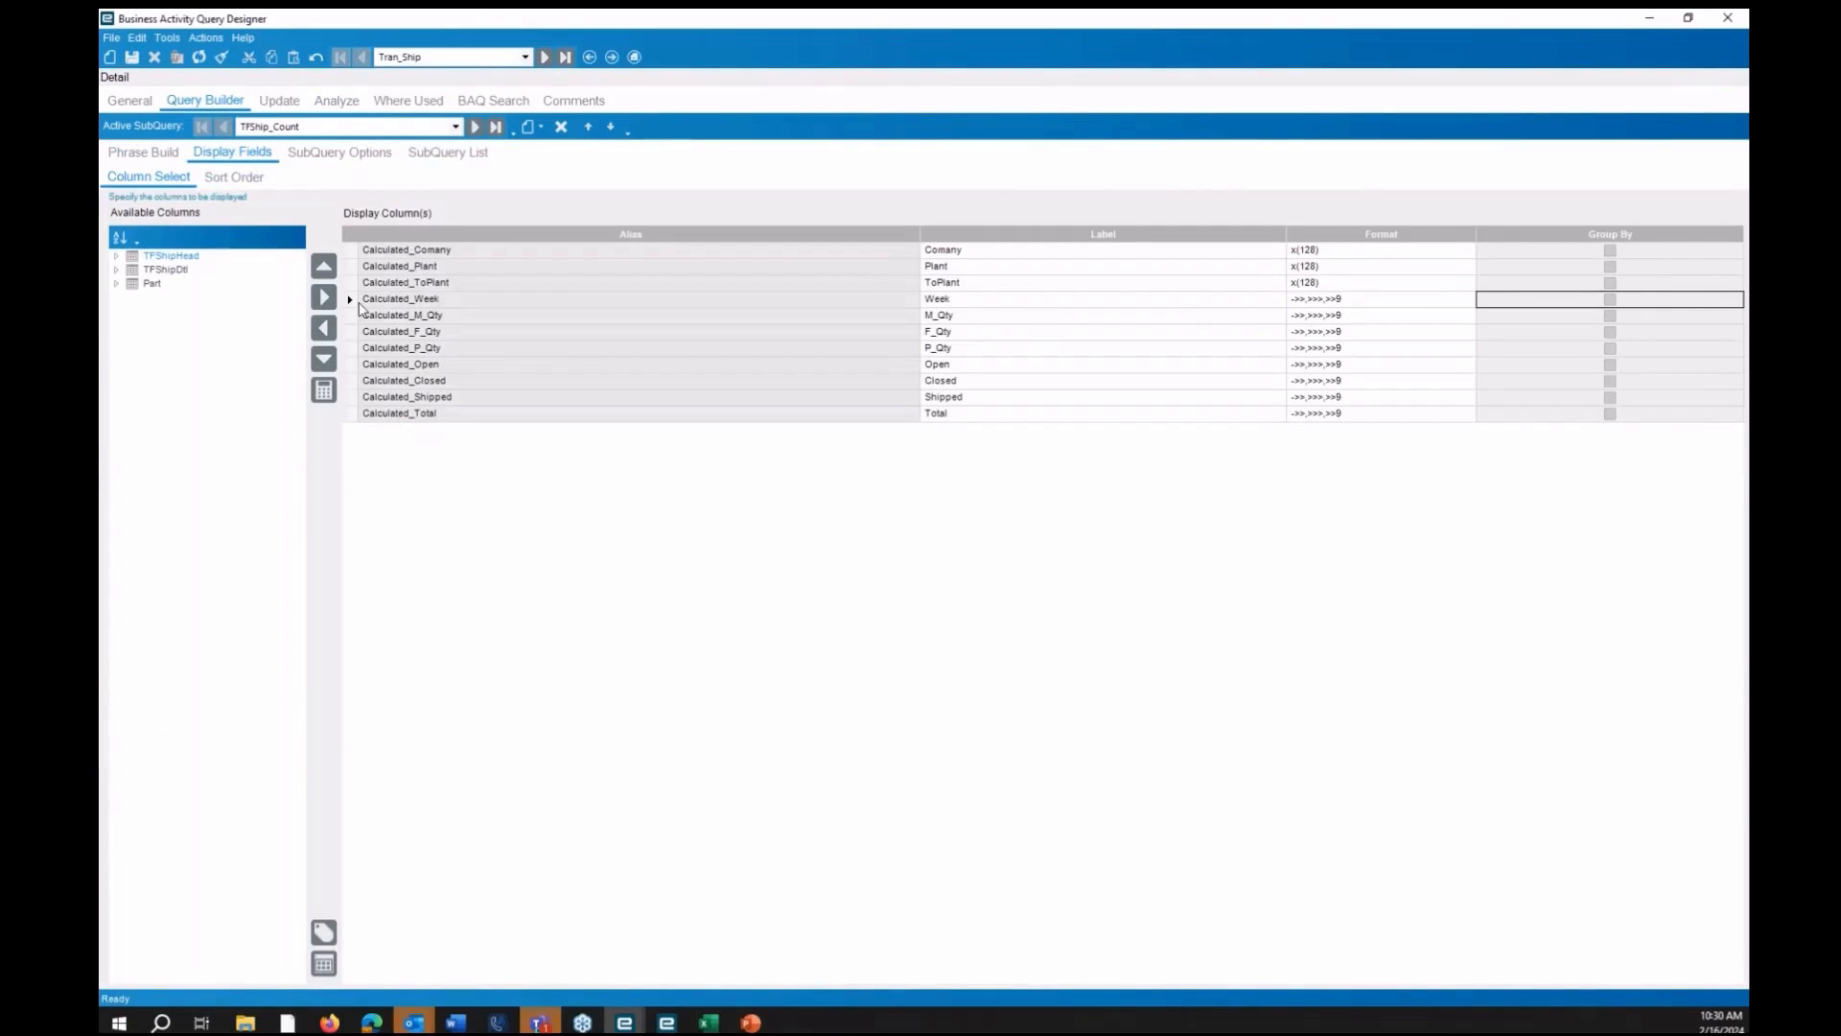
click(474, 129)
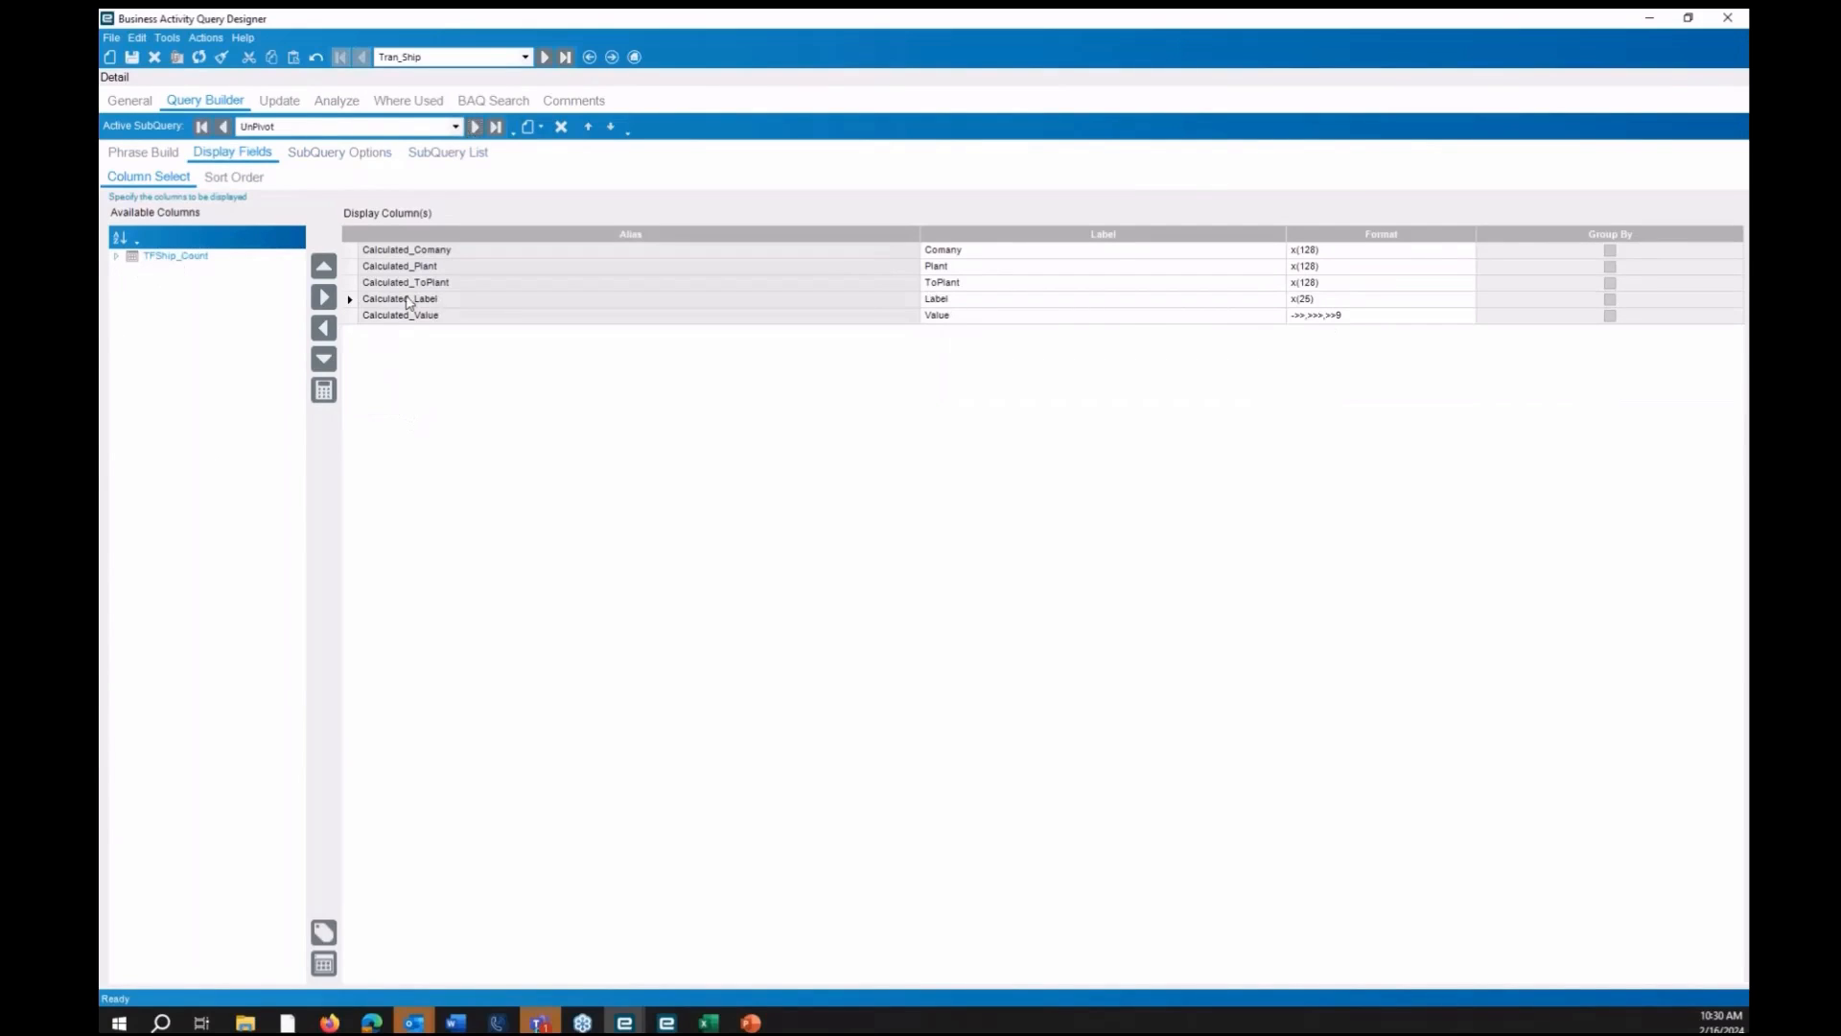
Add the comment "/* Build labels for column headers in Pivot Table*/" above the expression of UnPivot's Label calculated field
click(116, 256)
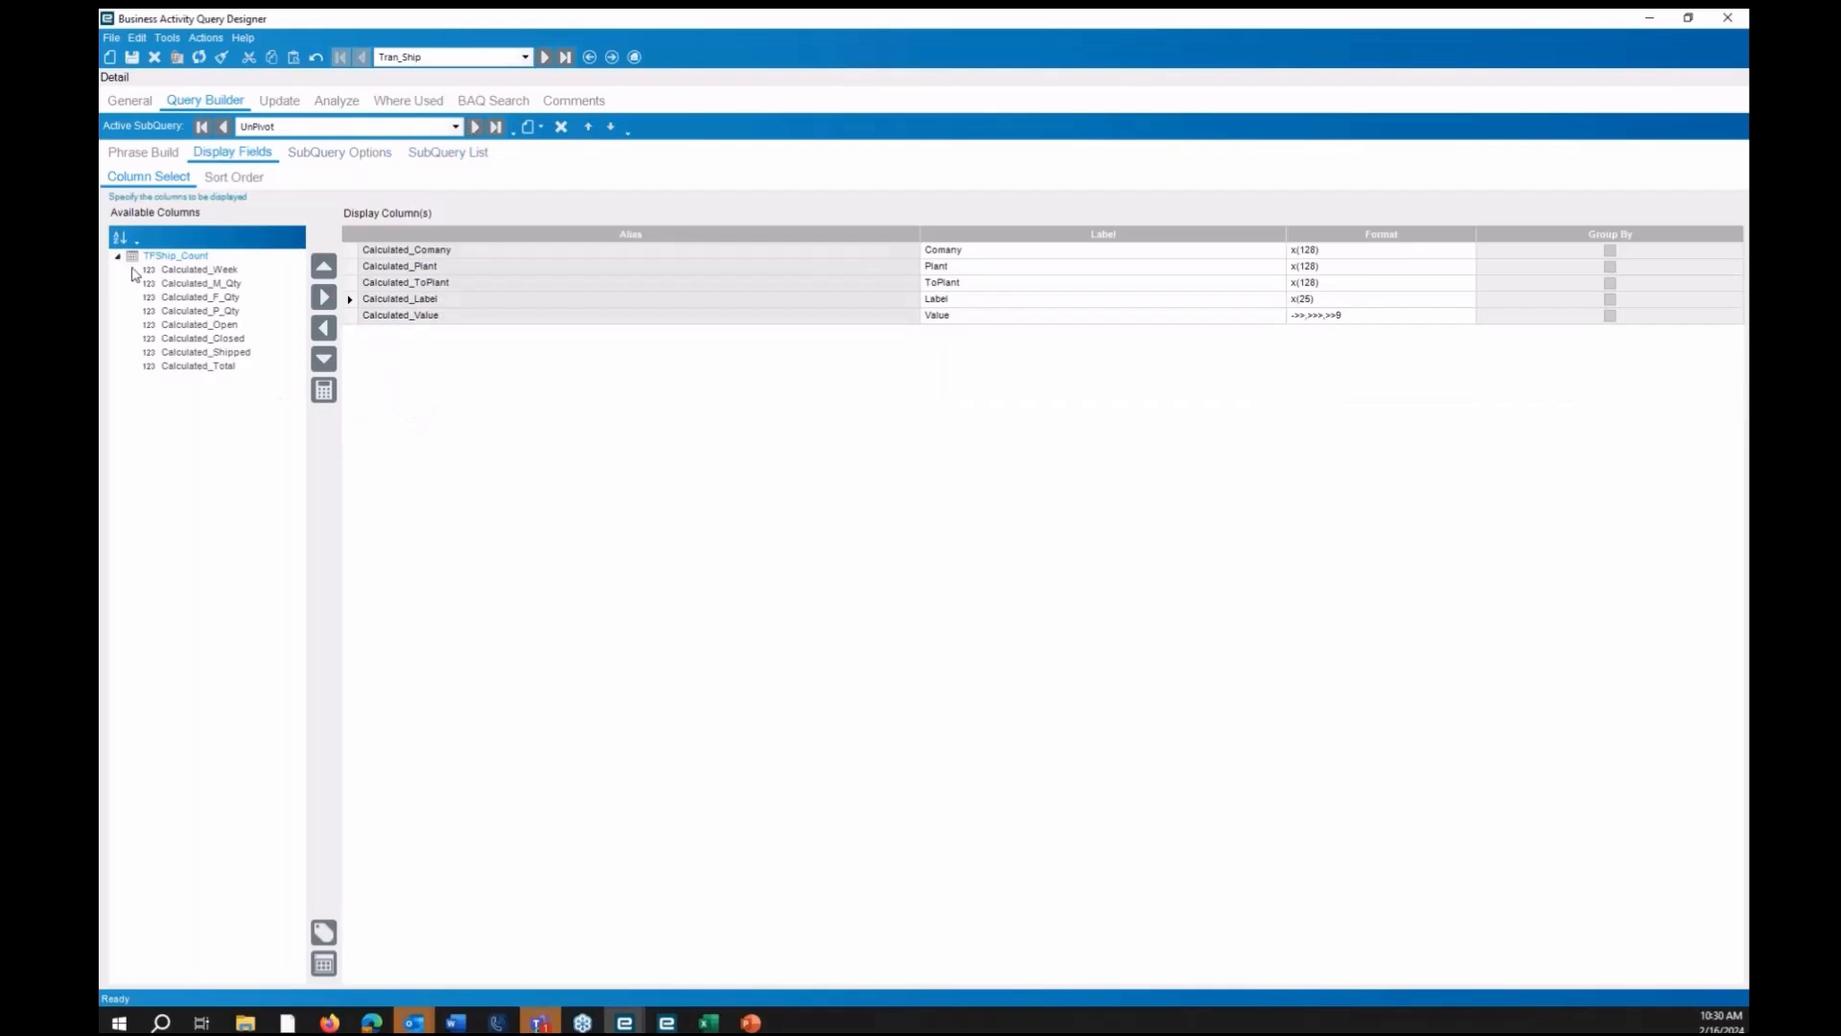
click(324, 393)
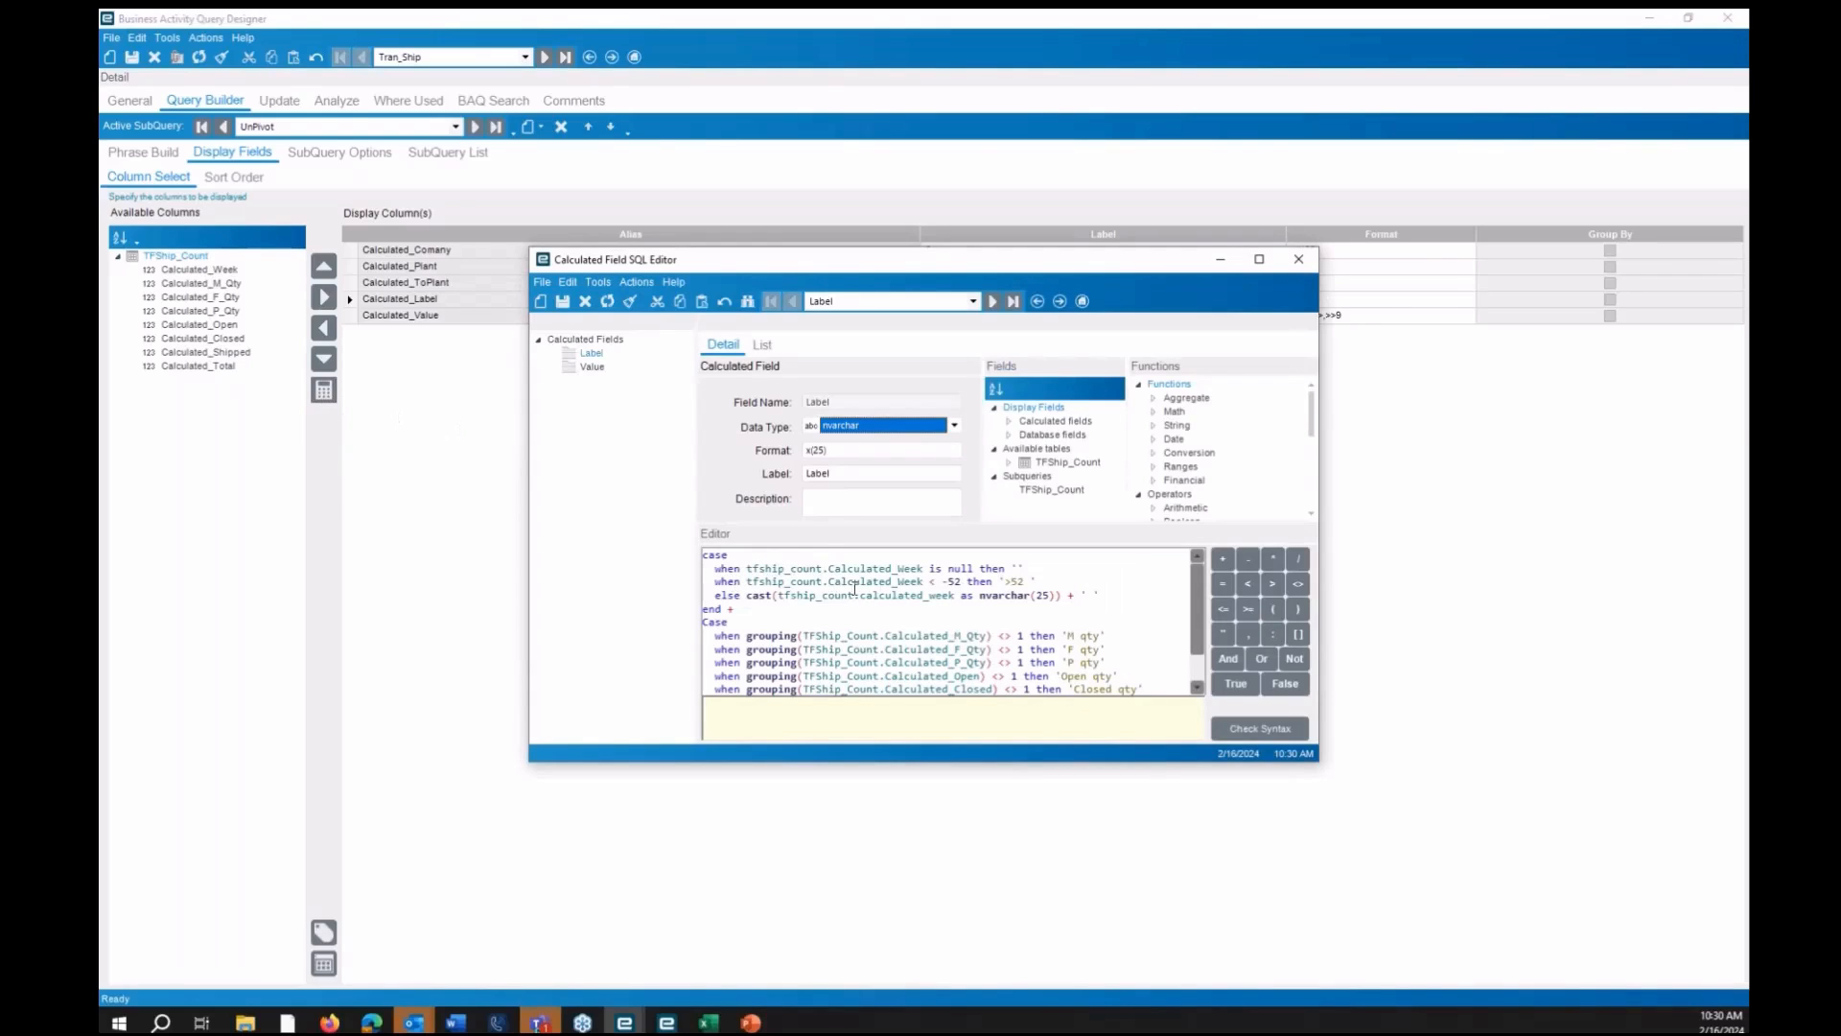
click(706, 557)
key(Return)
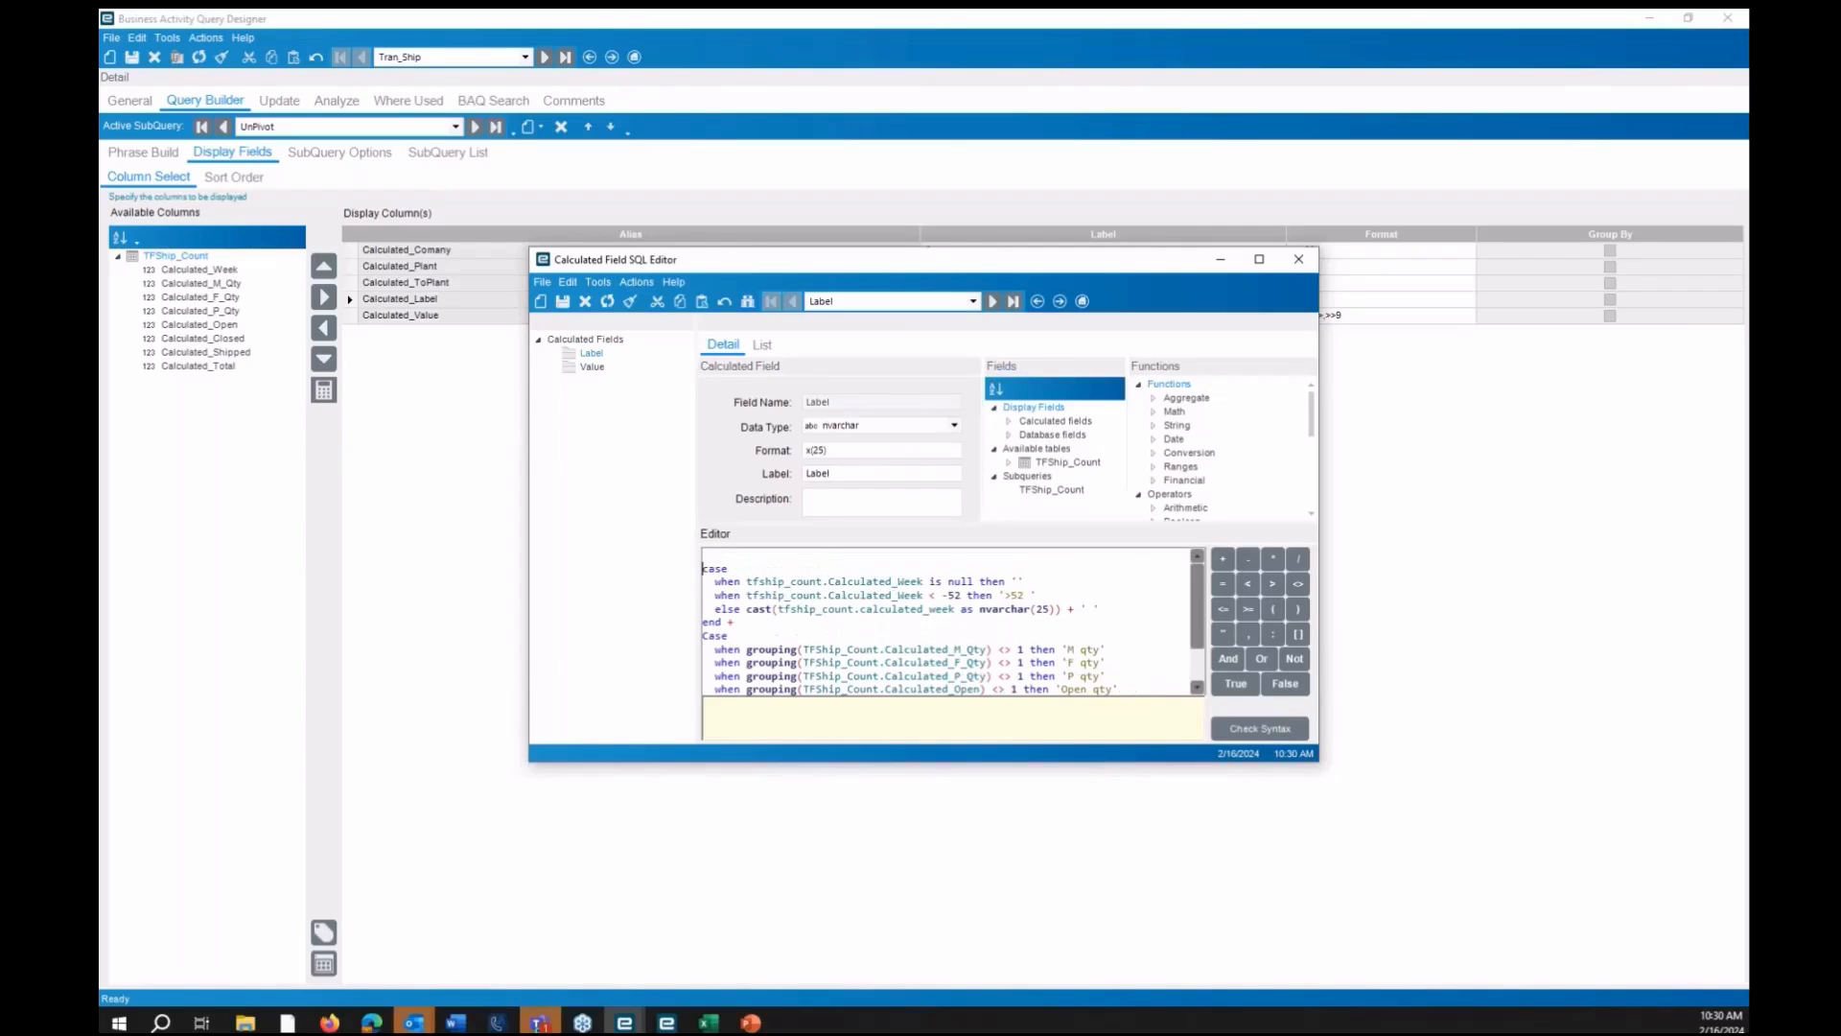
text(/* */Build label from 0)
key(BackSpace)
key(BackSpace)
key(BackSpace)
key(BackSpace)
key(BackSpace)
key(BackSpace)
key(BackSpace)
text(s for column headers)
key(BackSpace)
key(BackSpace)
key(BackSpace)
key(BackSpace)
text(ders in Pivot Table*/)
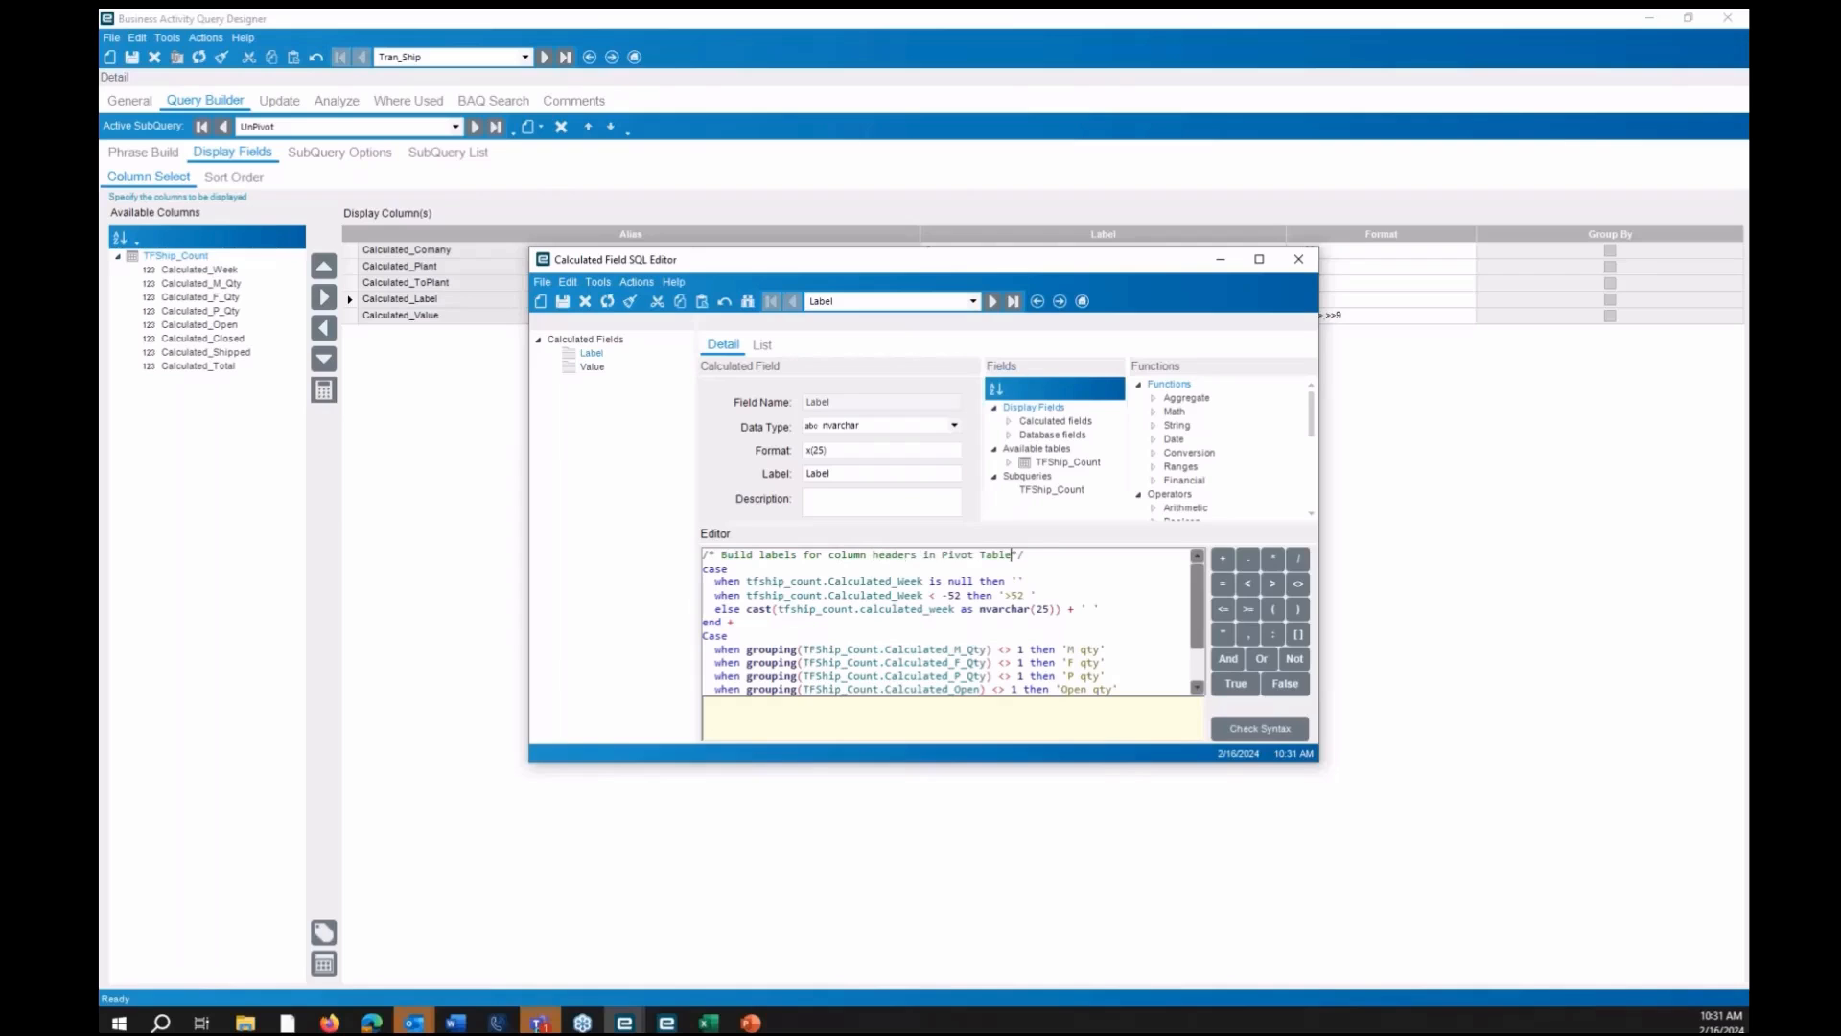
Add the comment "/* Display the value of Calculated field from TFShip_Count */" above the Value field's expression, widen the editor and close it
click(592, 367)
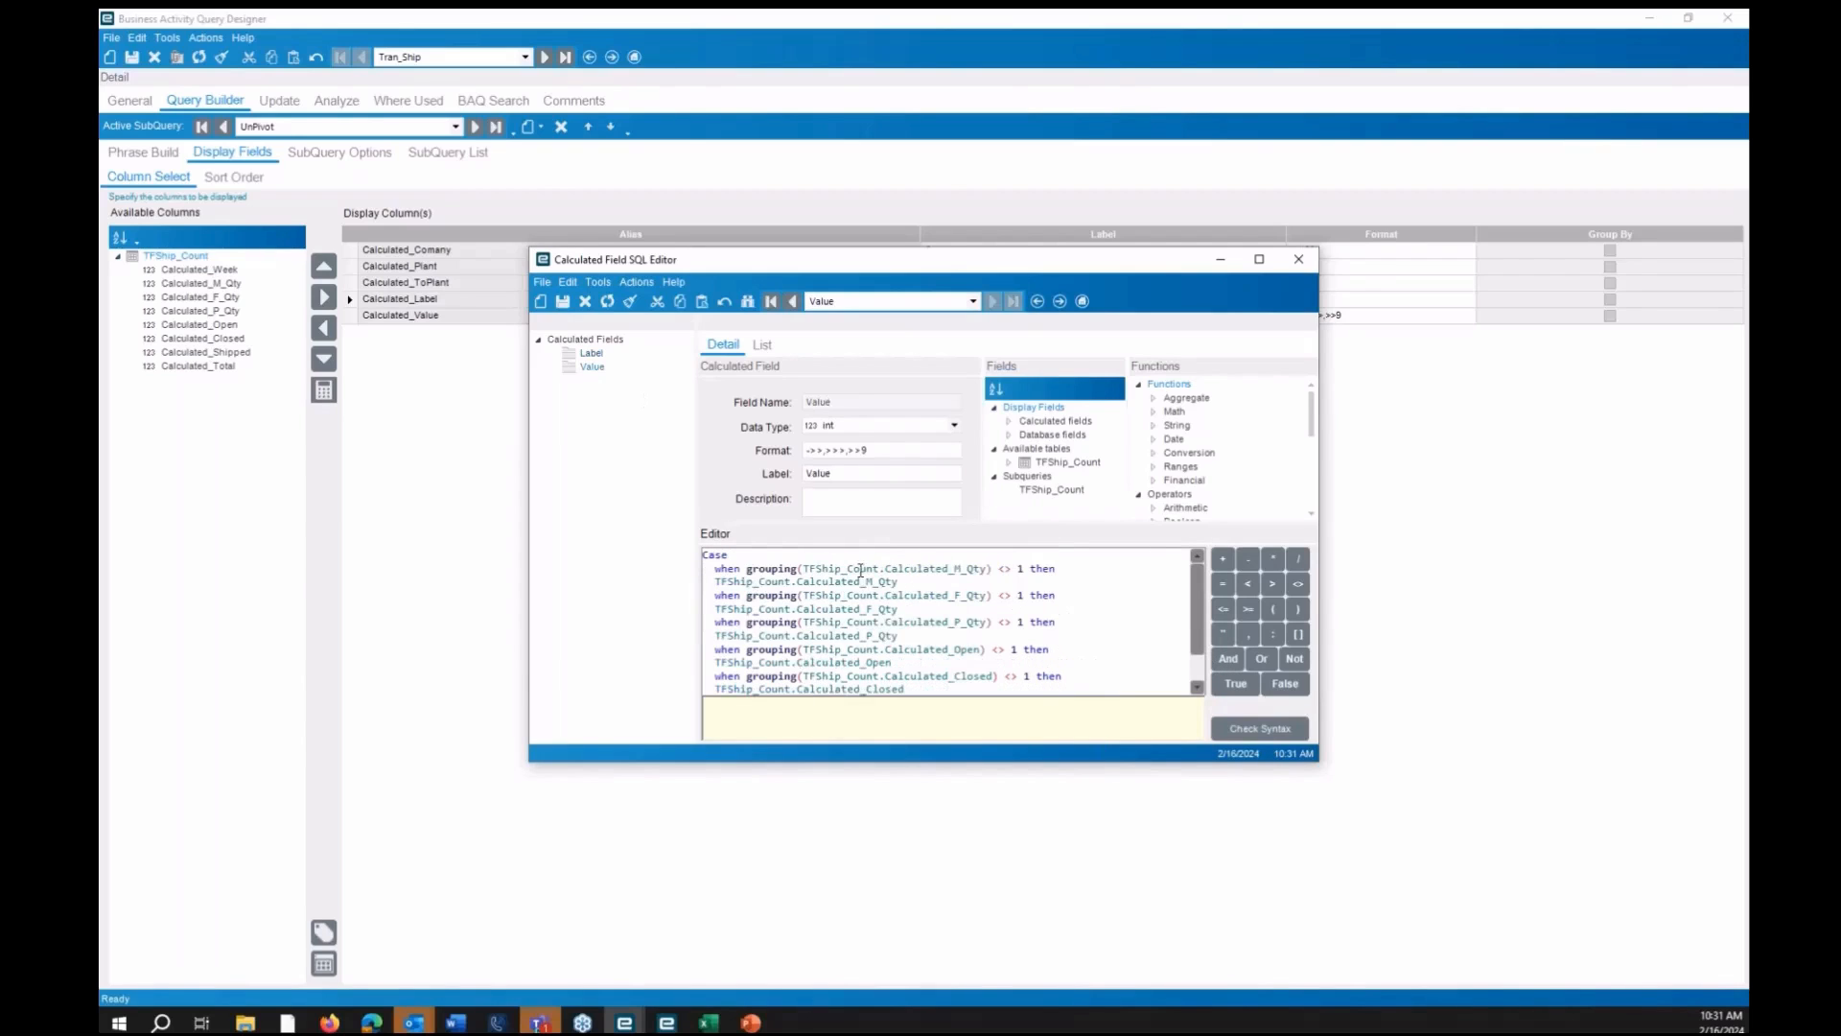
click(706, 558)
key(Return)
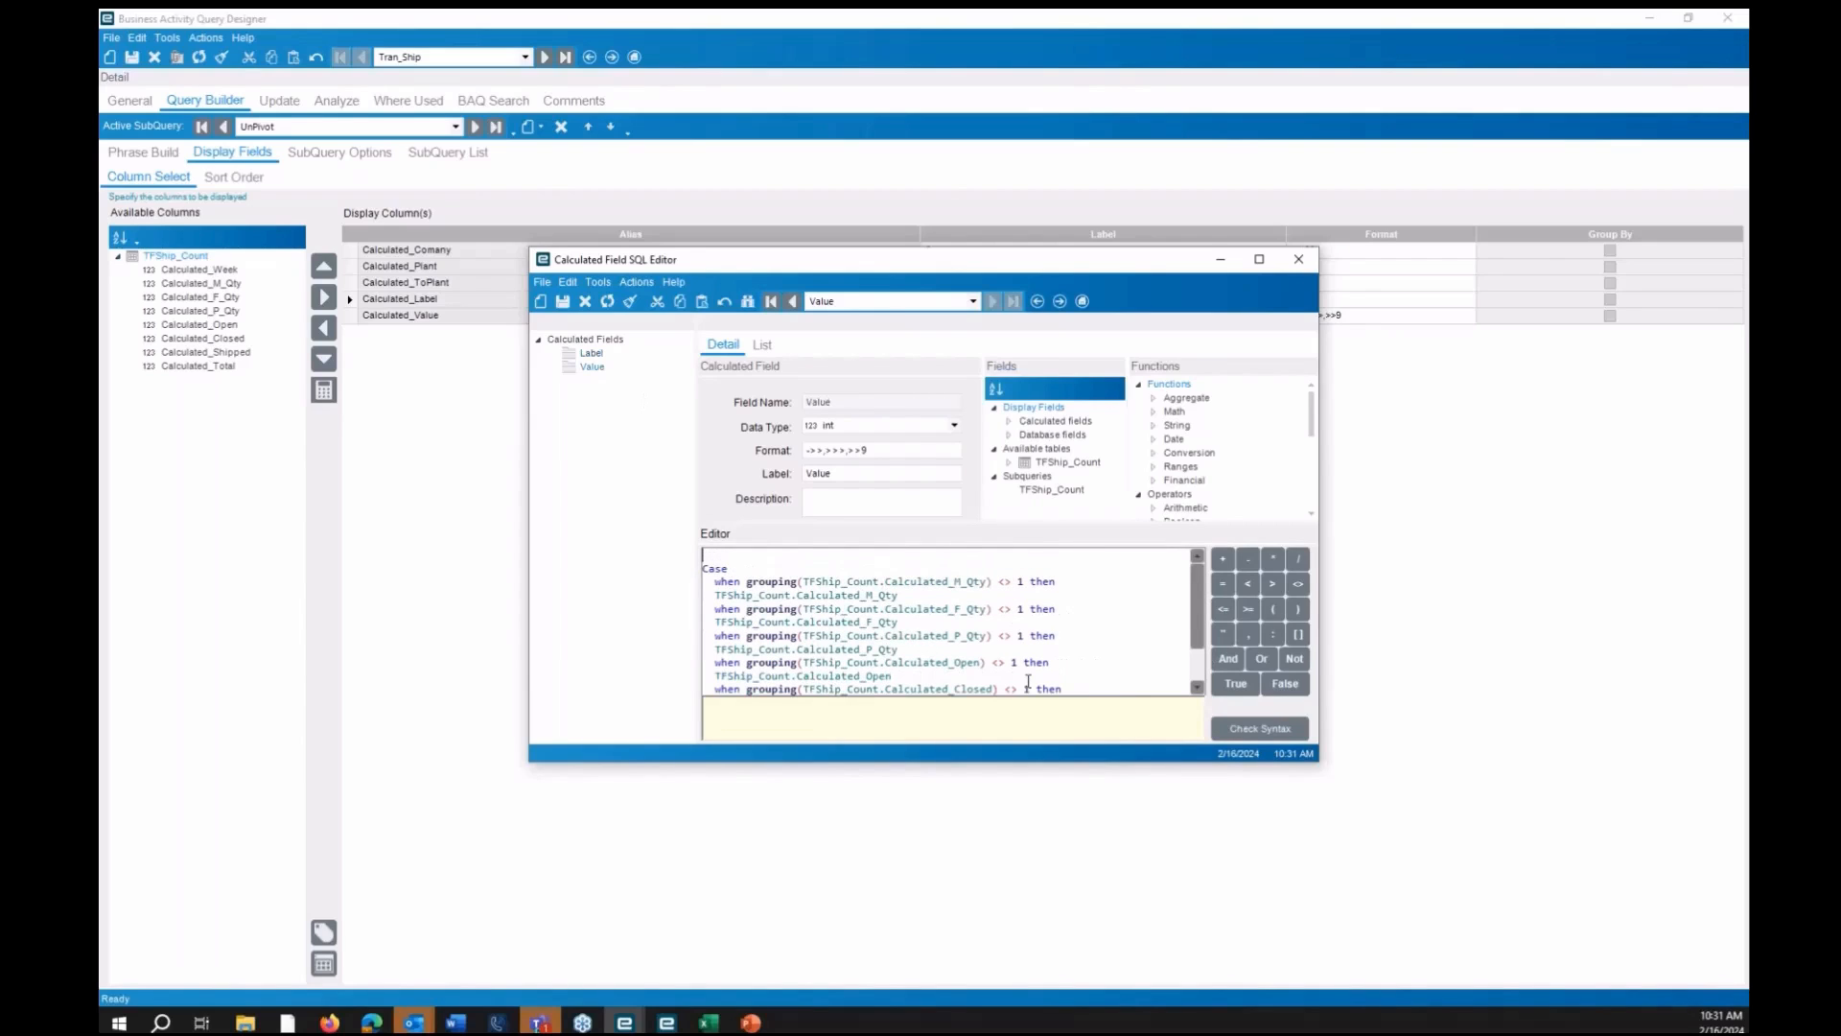
text(/)
text(* */)
text(Display the va)
text(lue )
text(of )
text(Calculated field)
text( from )
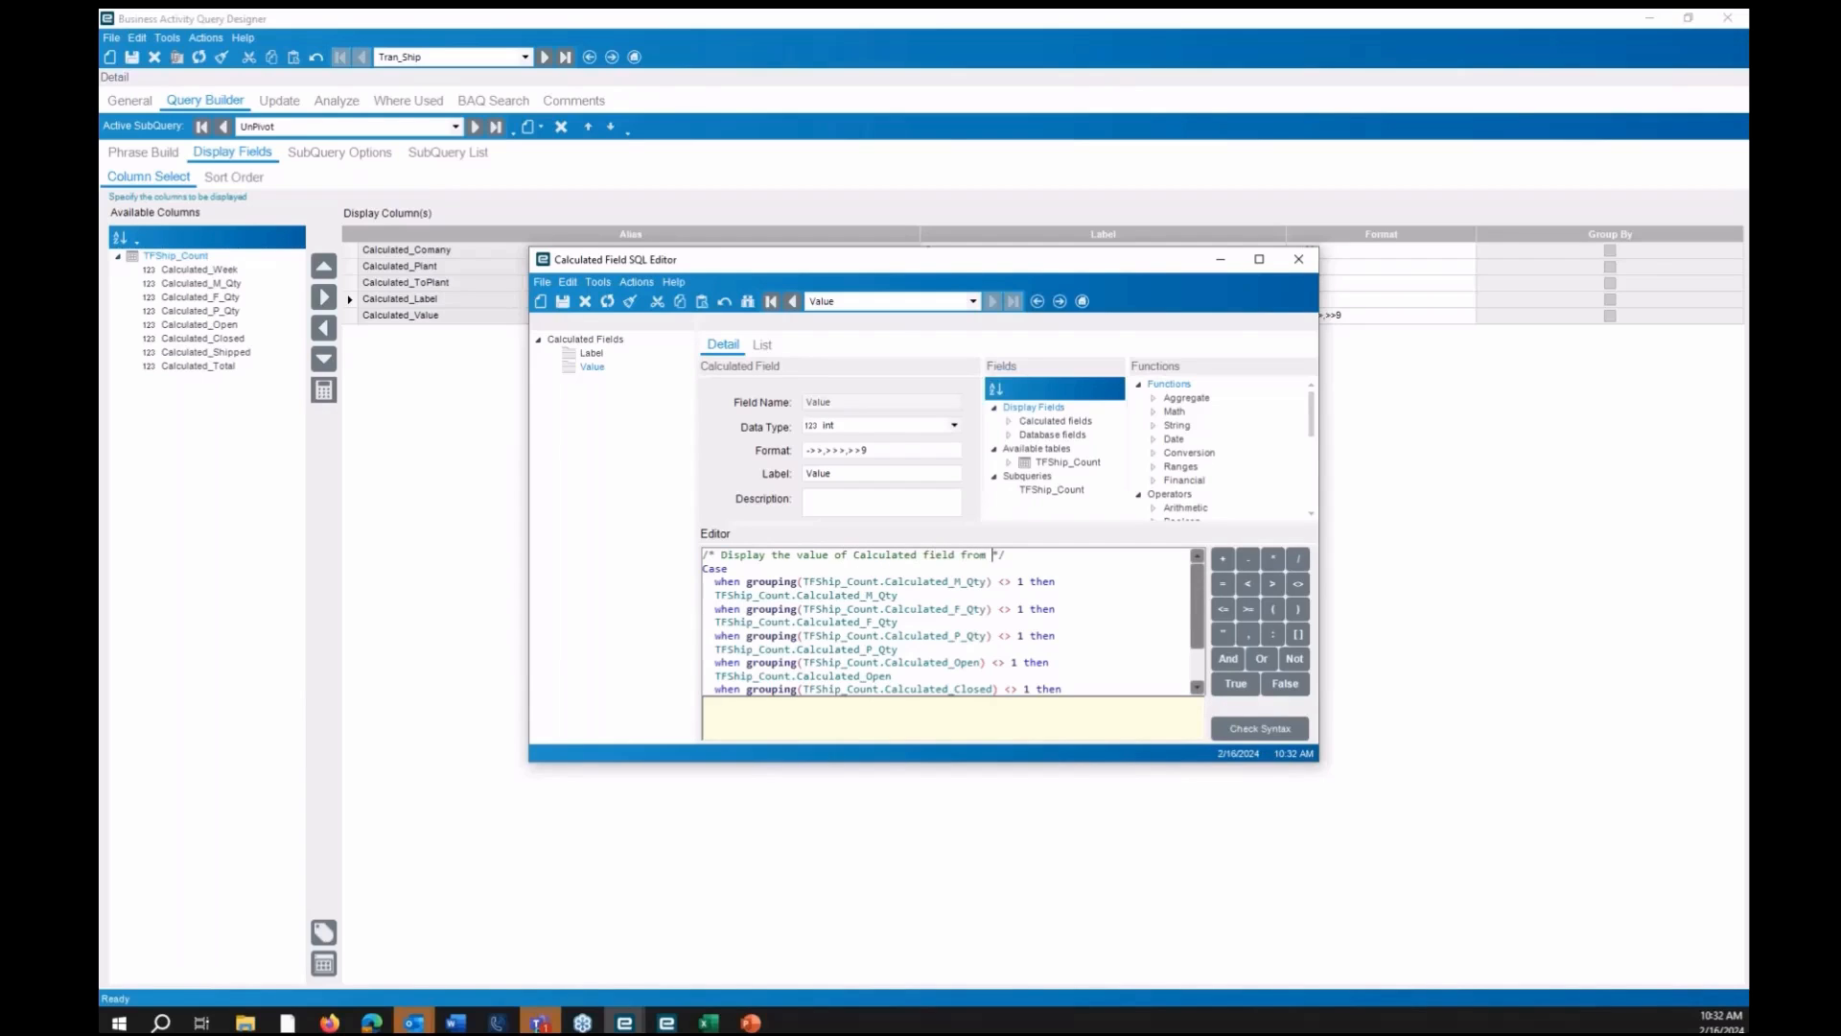
text(TFShip_Count)
drag(527, 559, 304, 559)
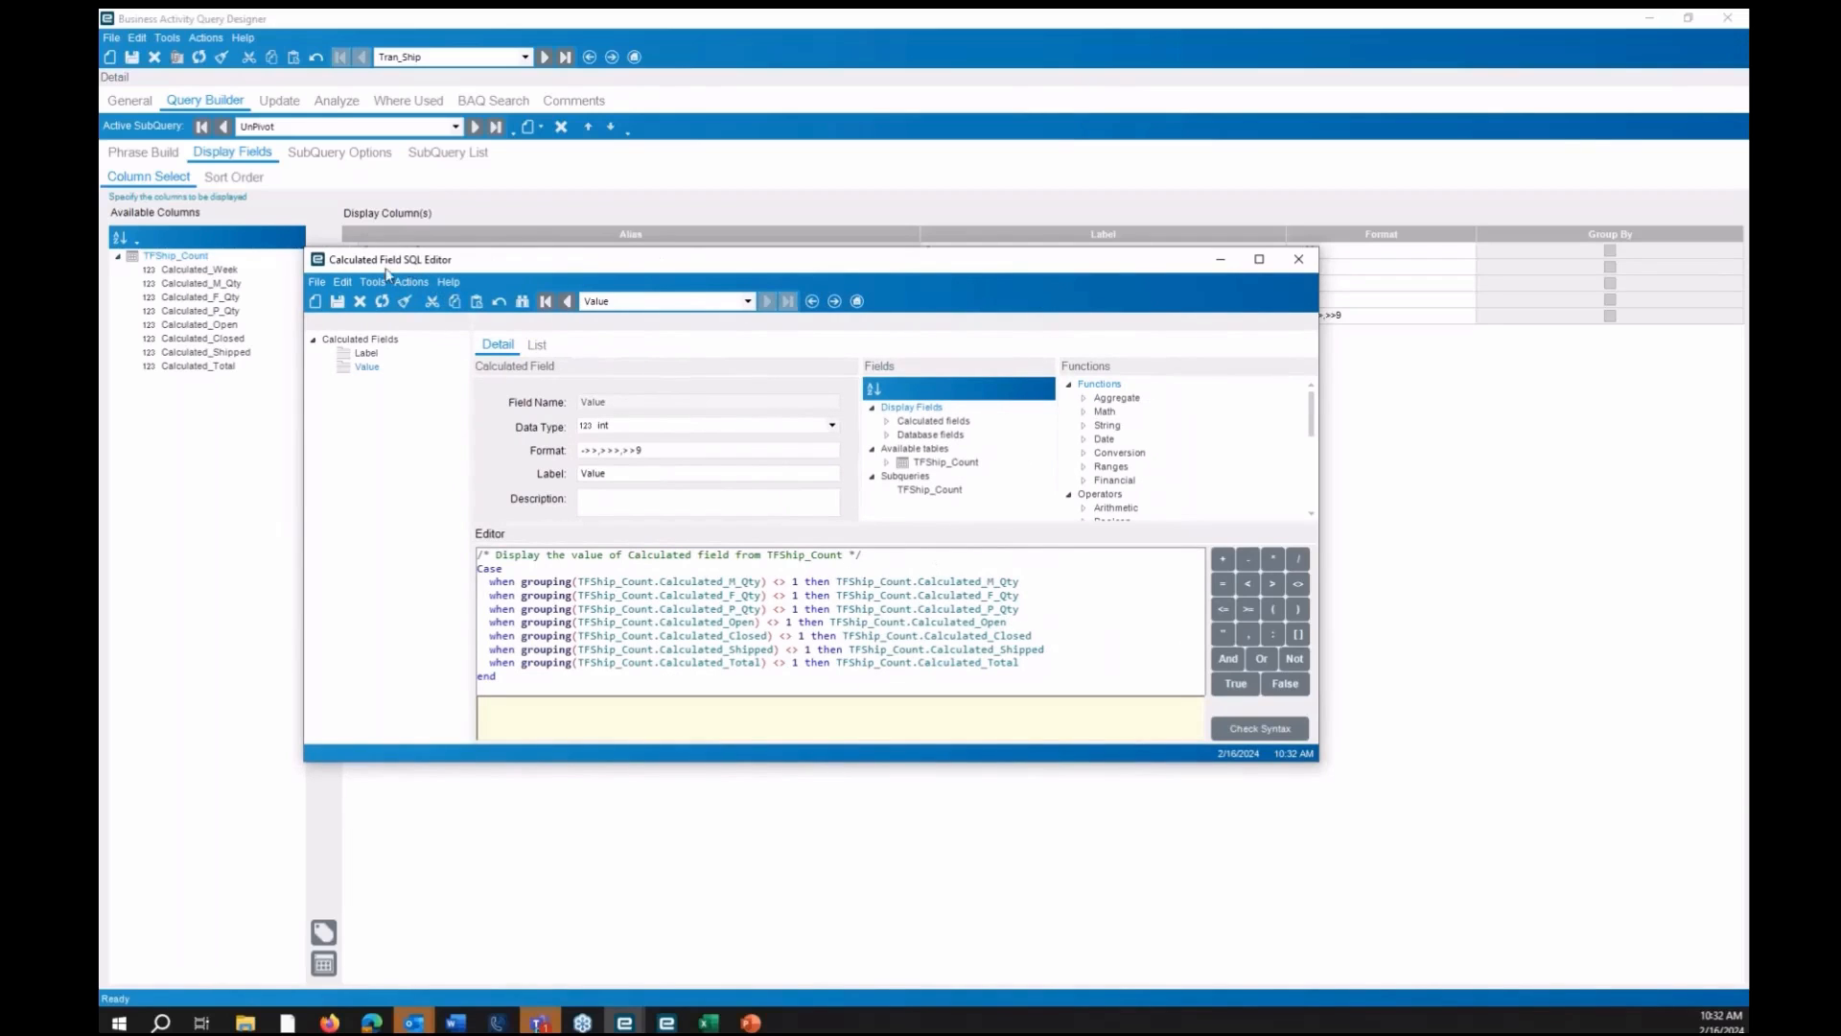
click(1300, 259)
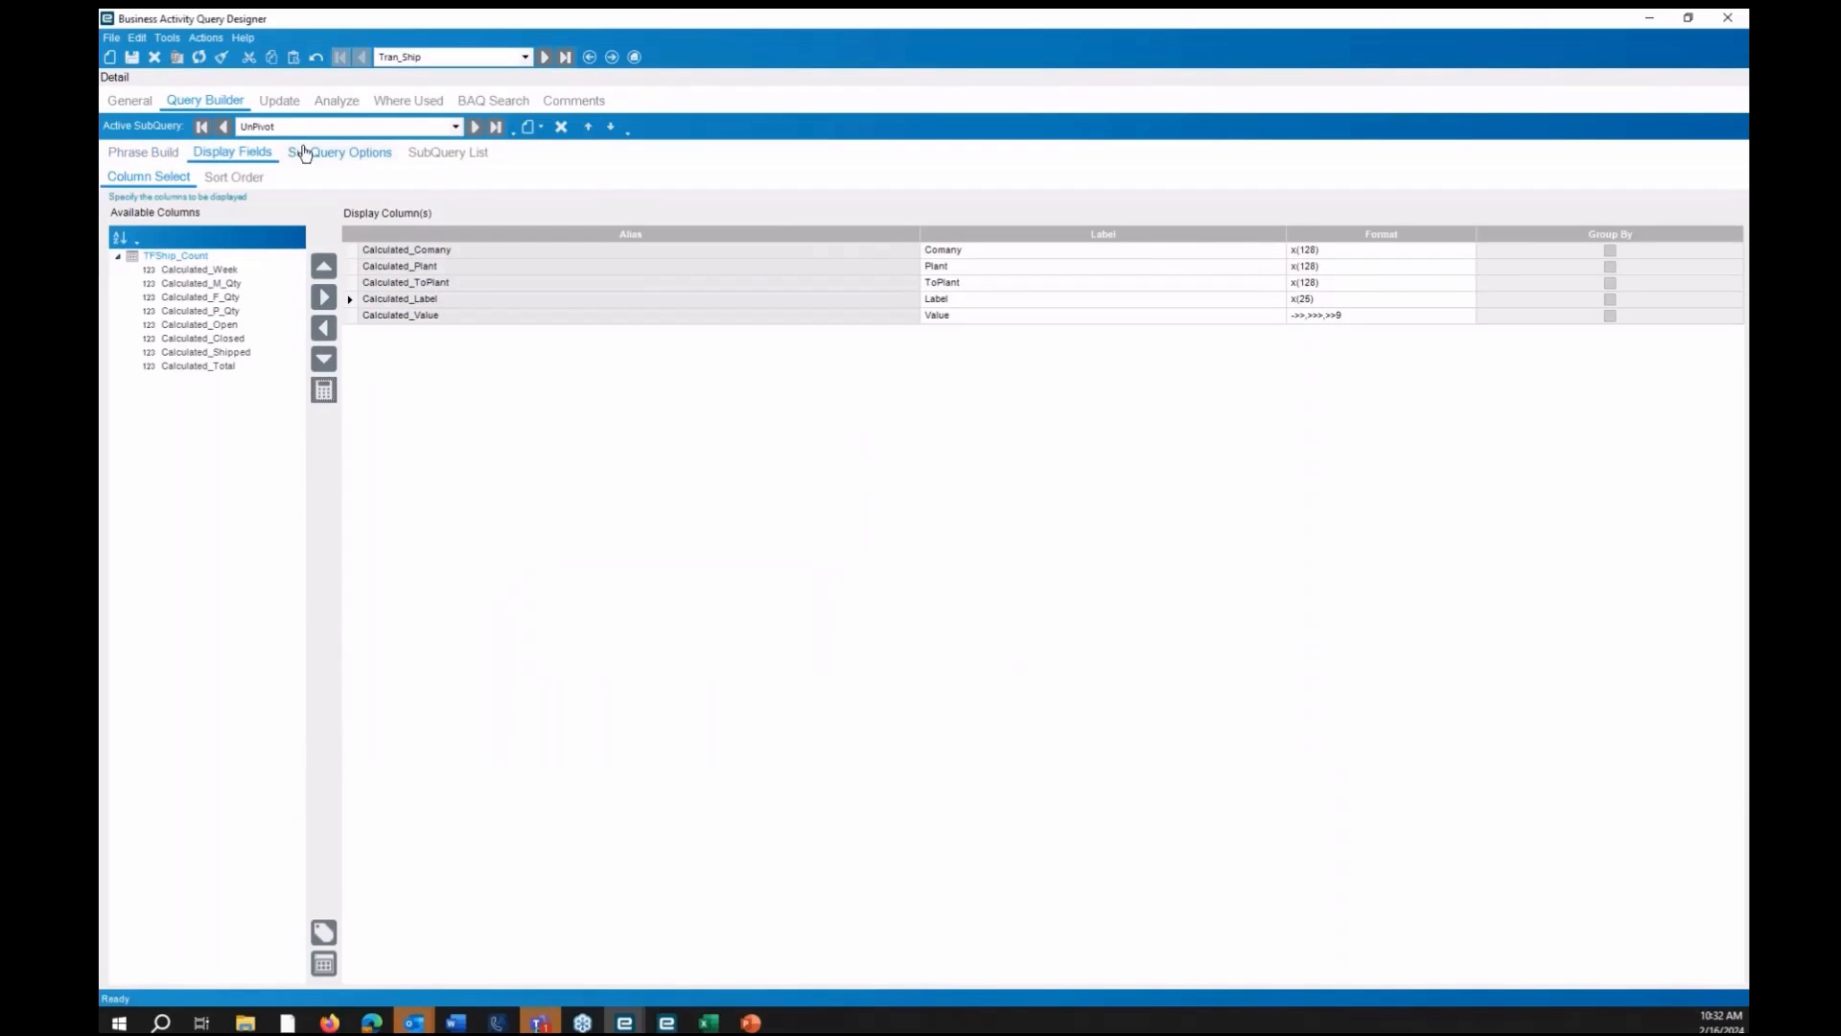
Add the text note "Tally of shipments by week" to the TFShip_Count block in the UnPivot subquery's diagram
click(144, 153)
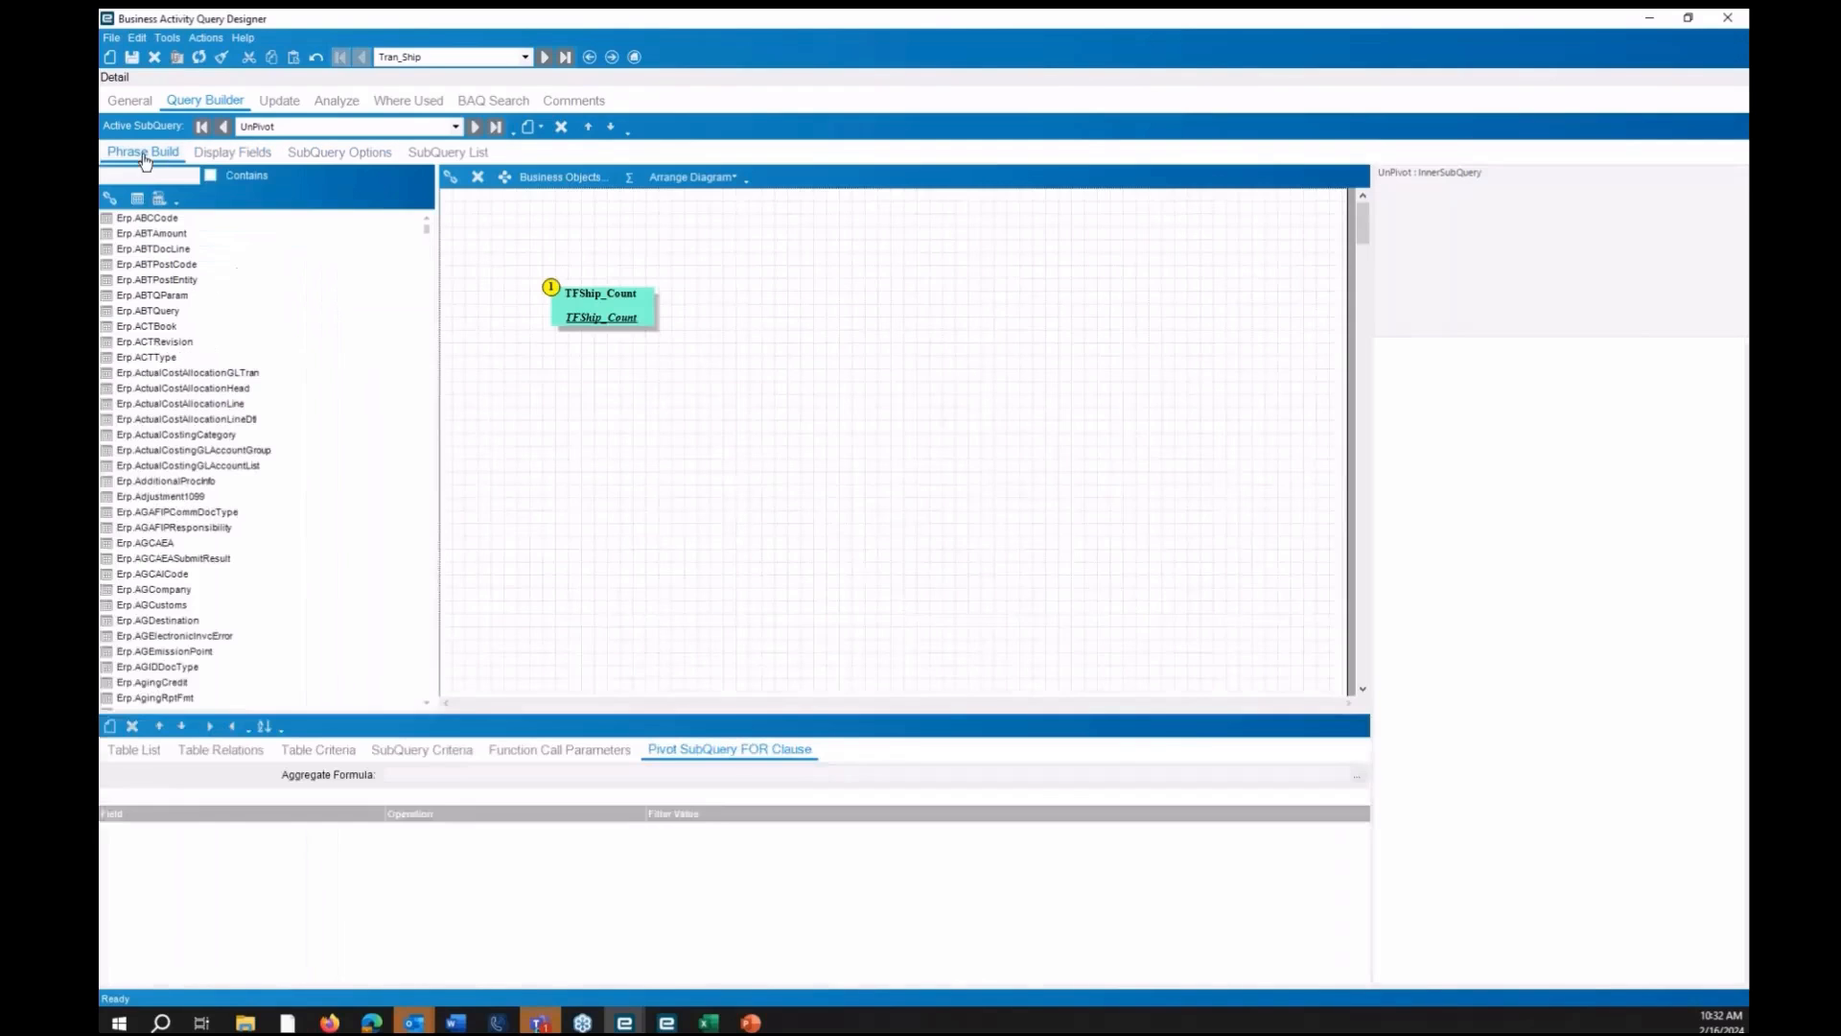
double_click(619, 312)
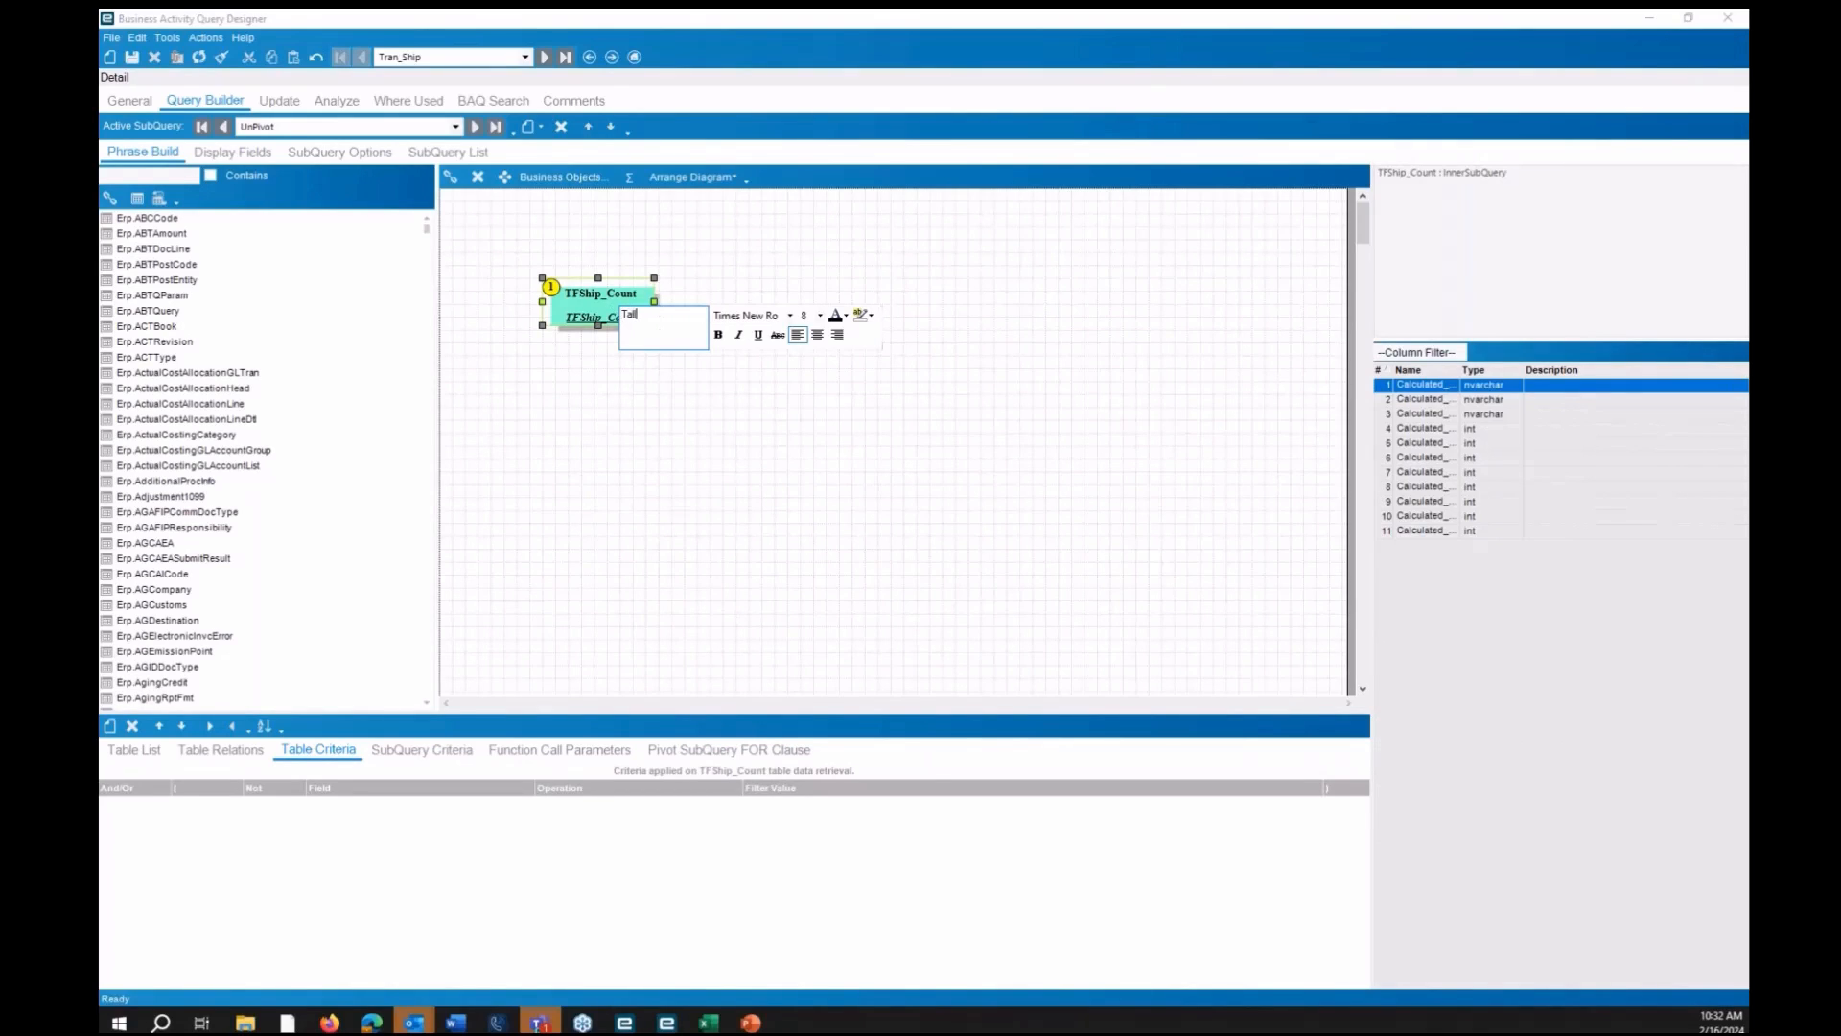
text(of shipments by week)
key(Return)
click(876, 407)
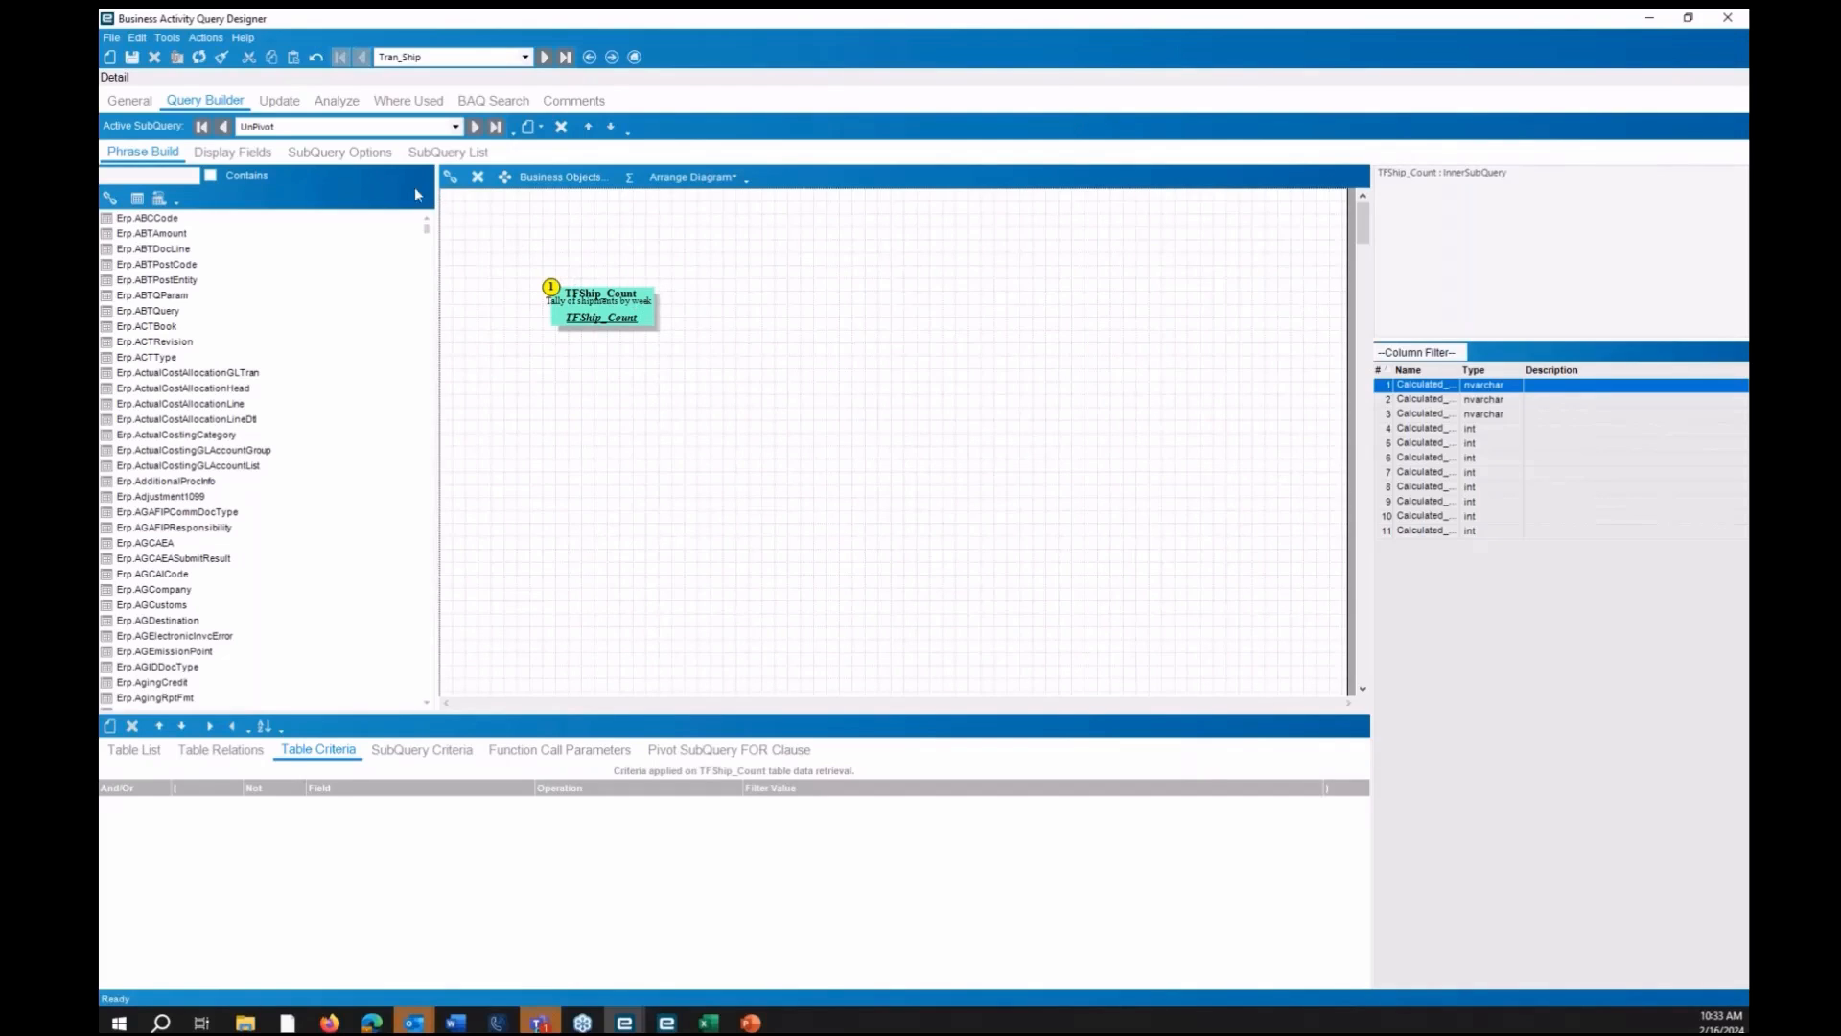
Review the joined tables in the TFShip_Count subquery's diagram and proceed to the Pivot subquery
click(223, 126)
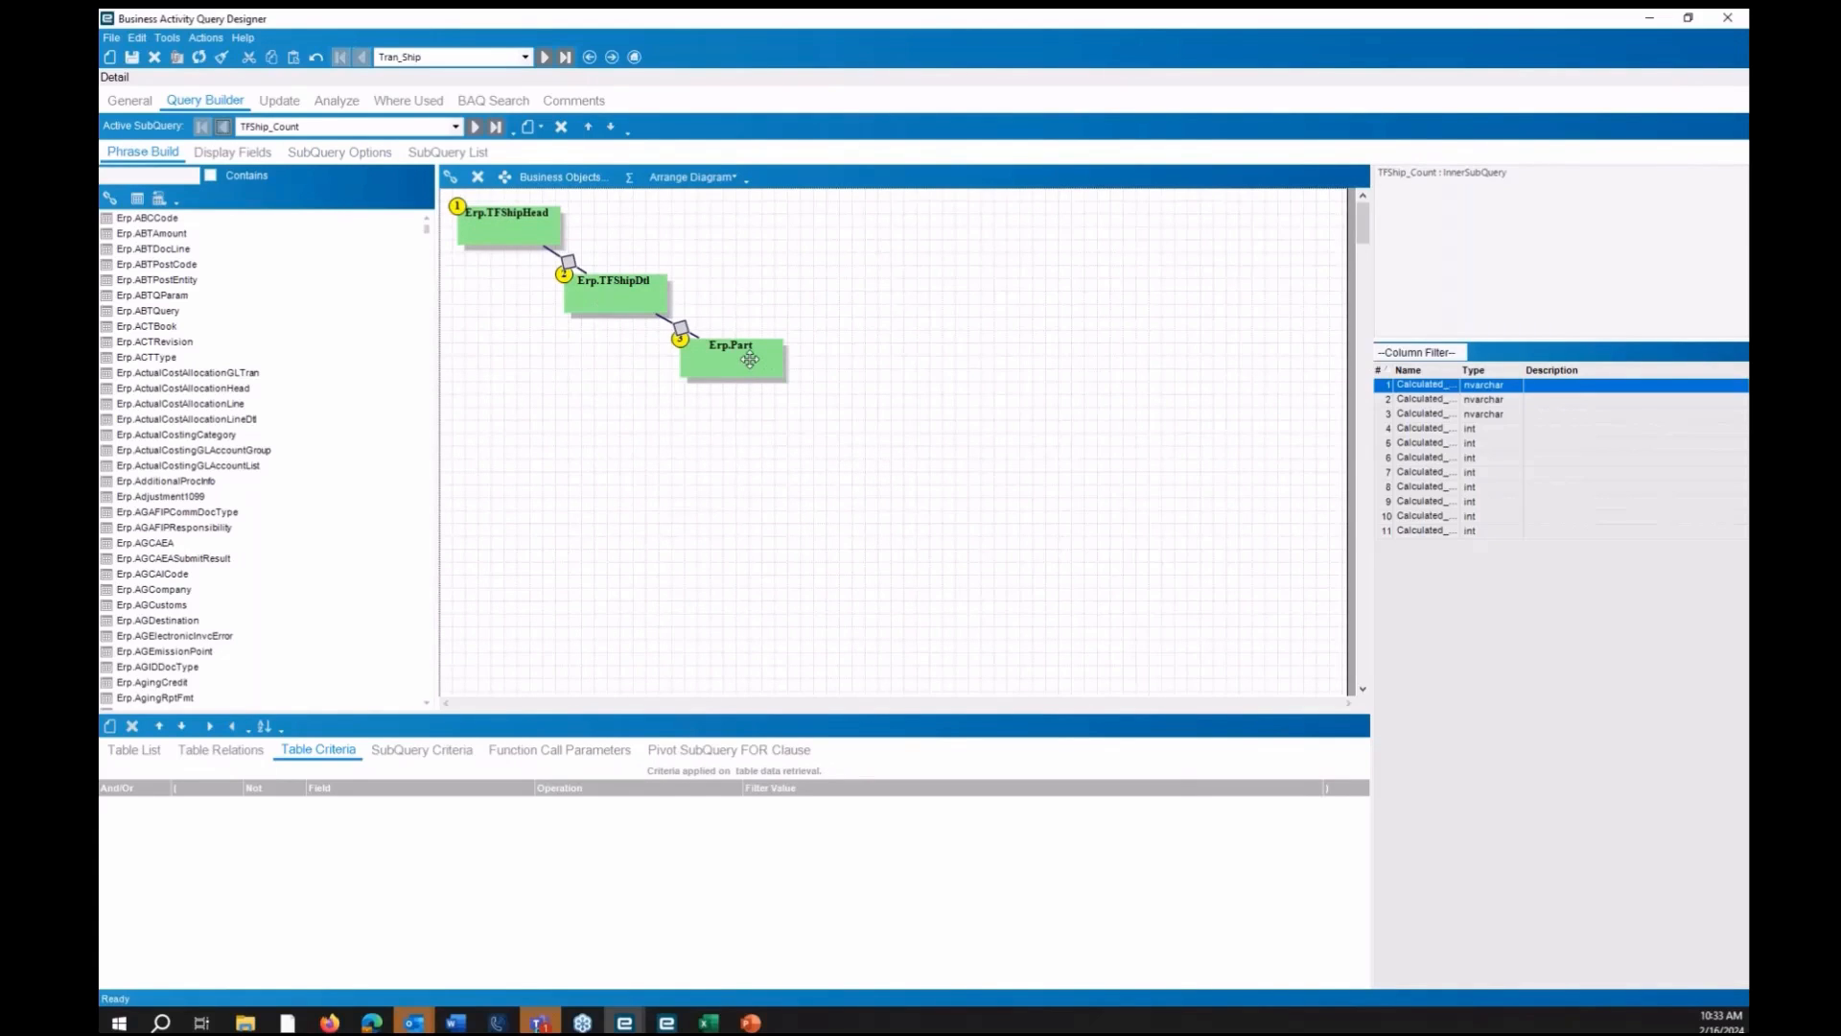
click(476, 128)
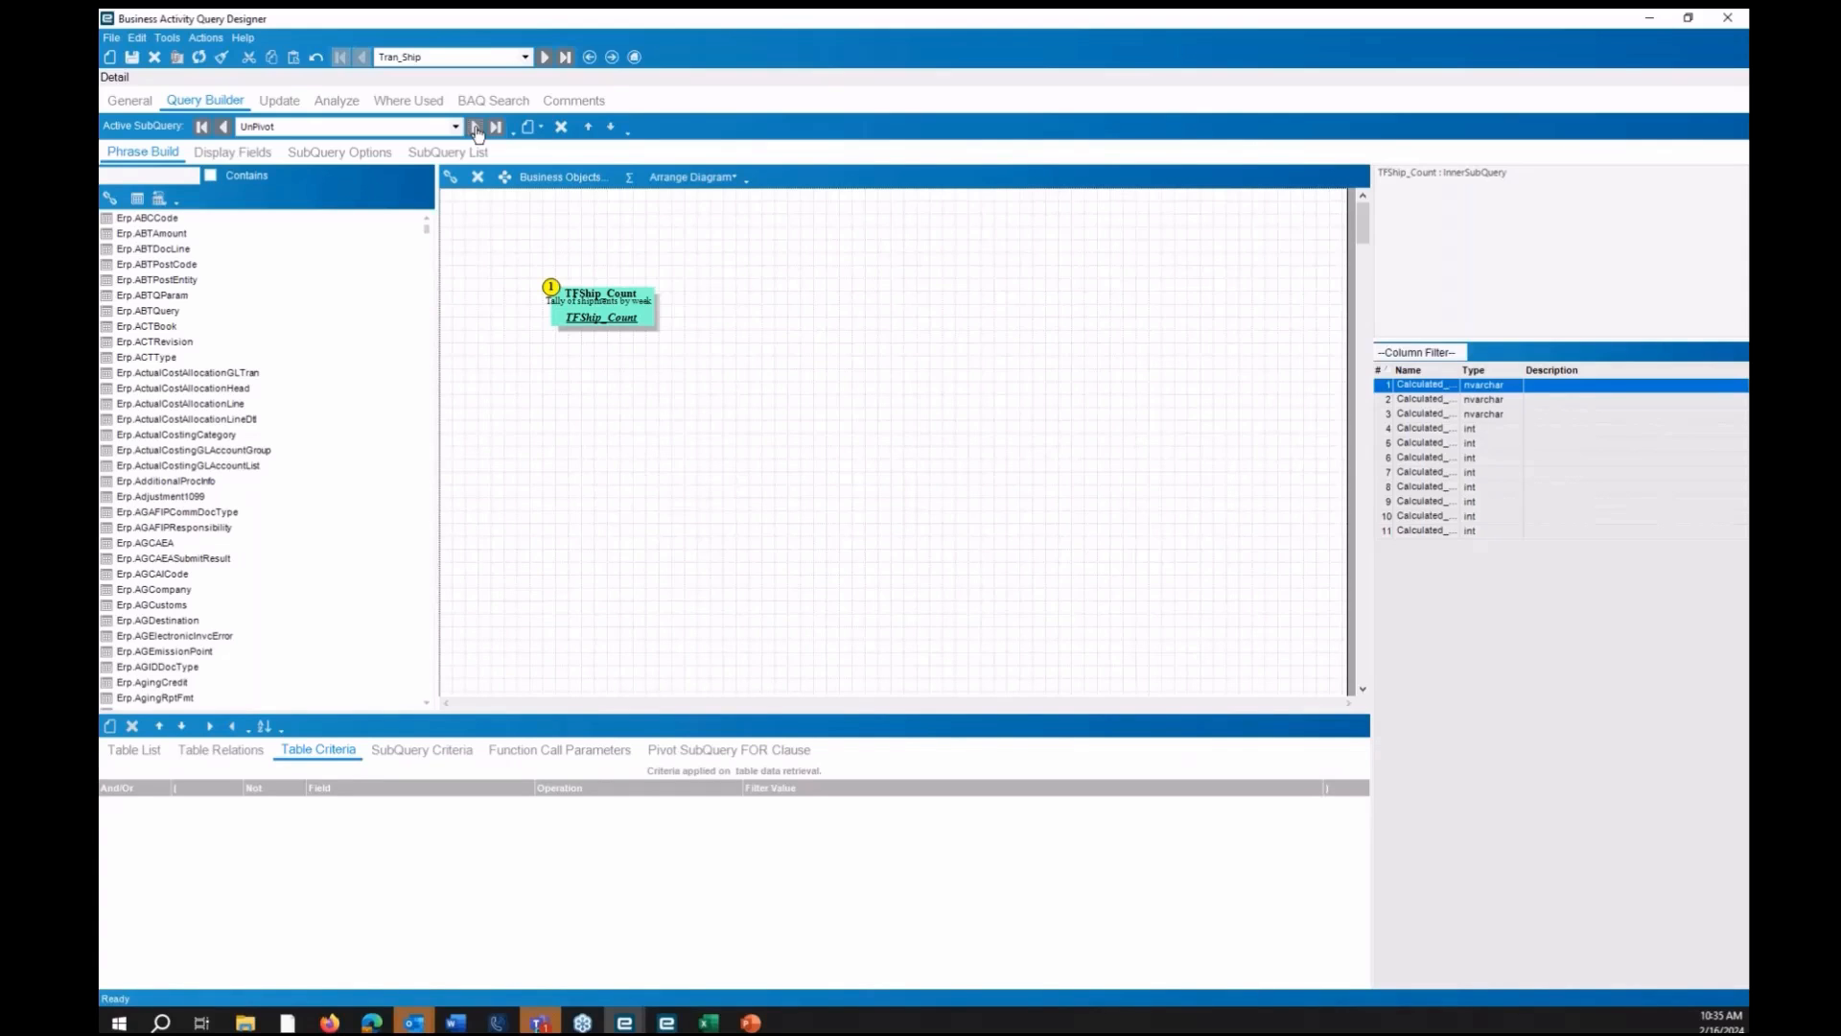
click(477, 127)
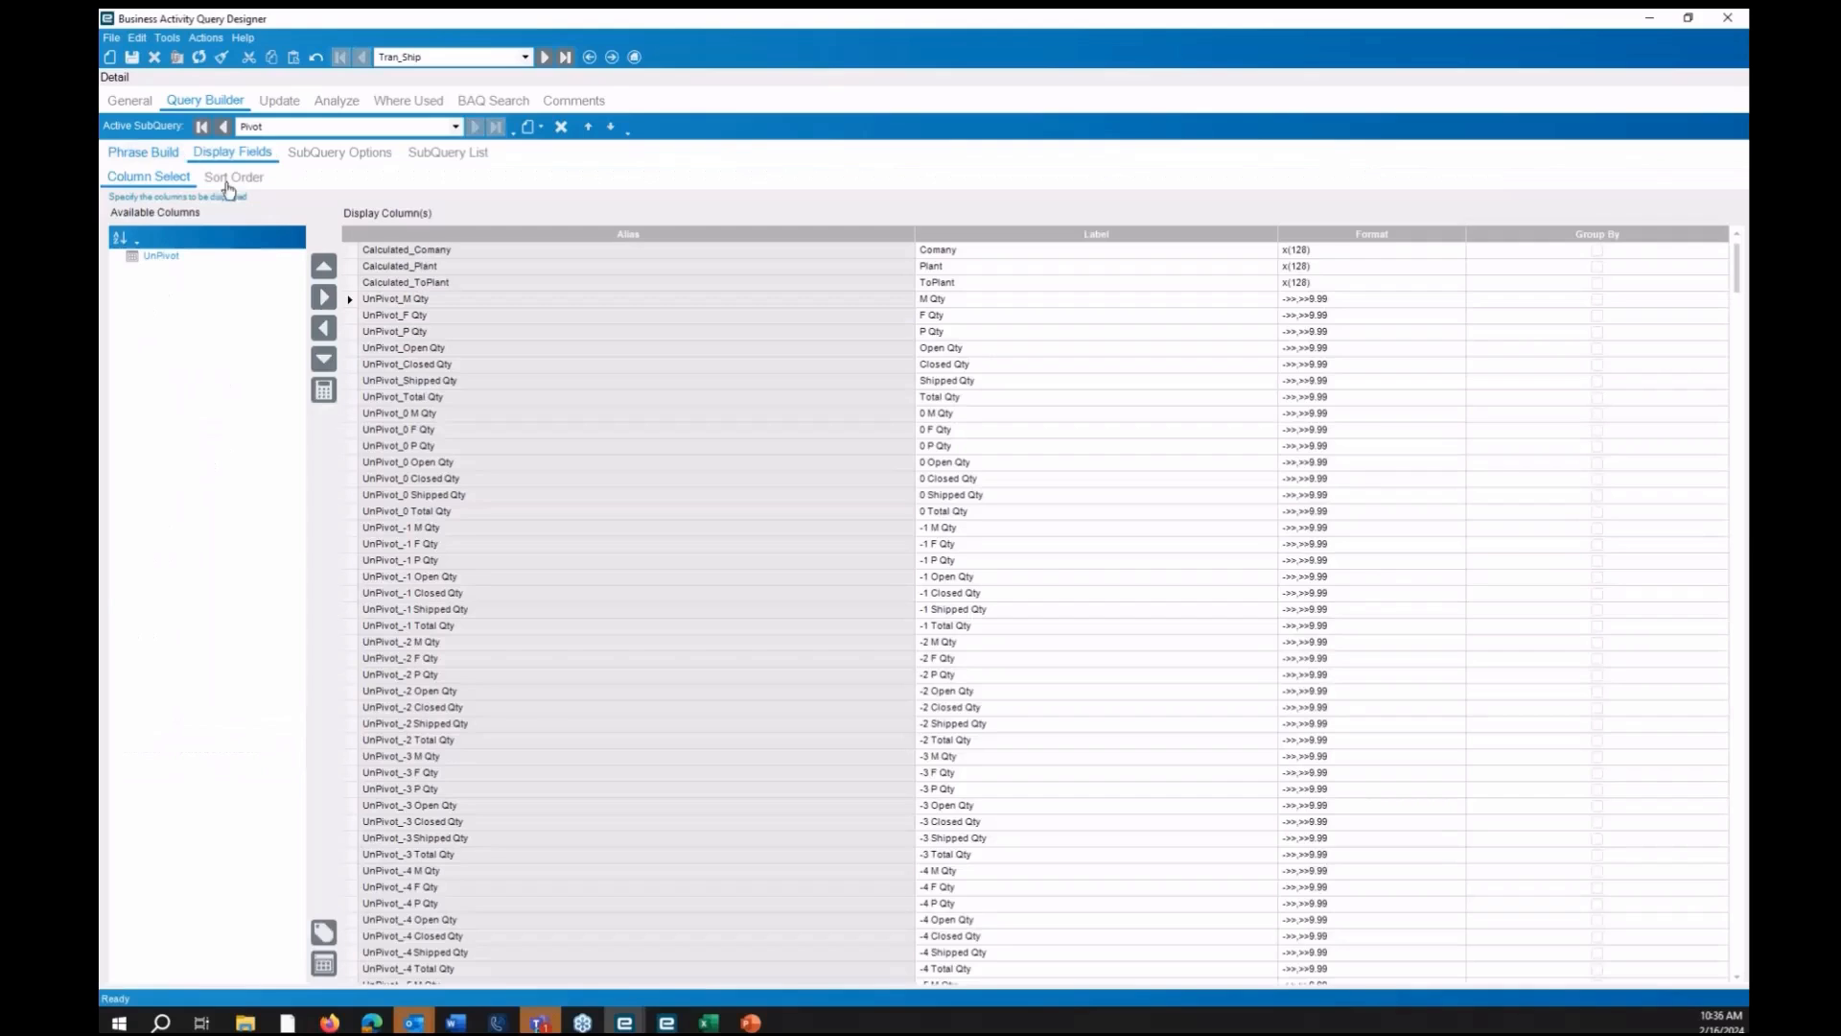
Create a calculated field named Summary with the bit data type in the Pivot subquery
click(325, 394)
click(325, 394)
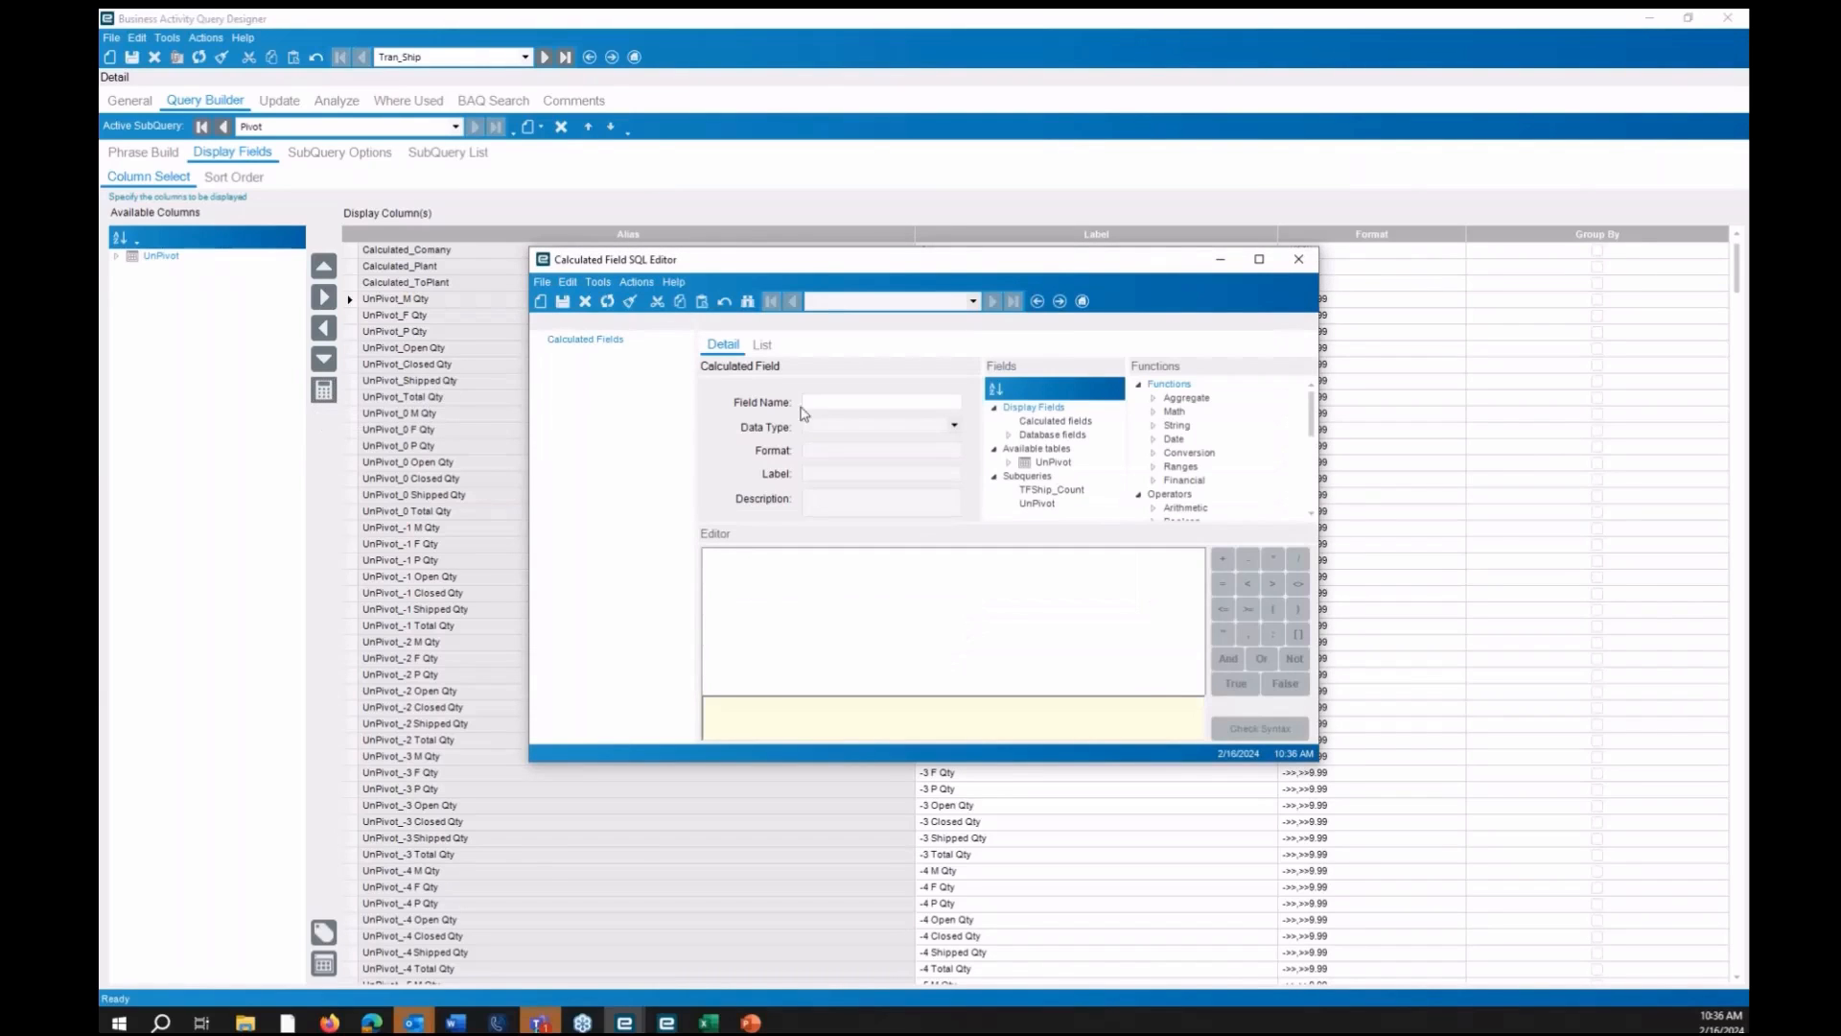
text(Summary)
key(Tab)
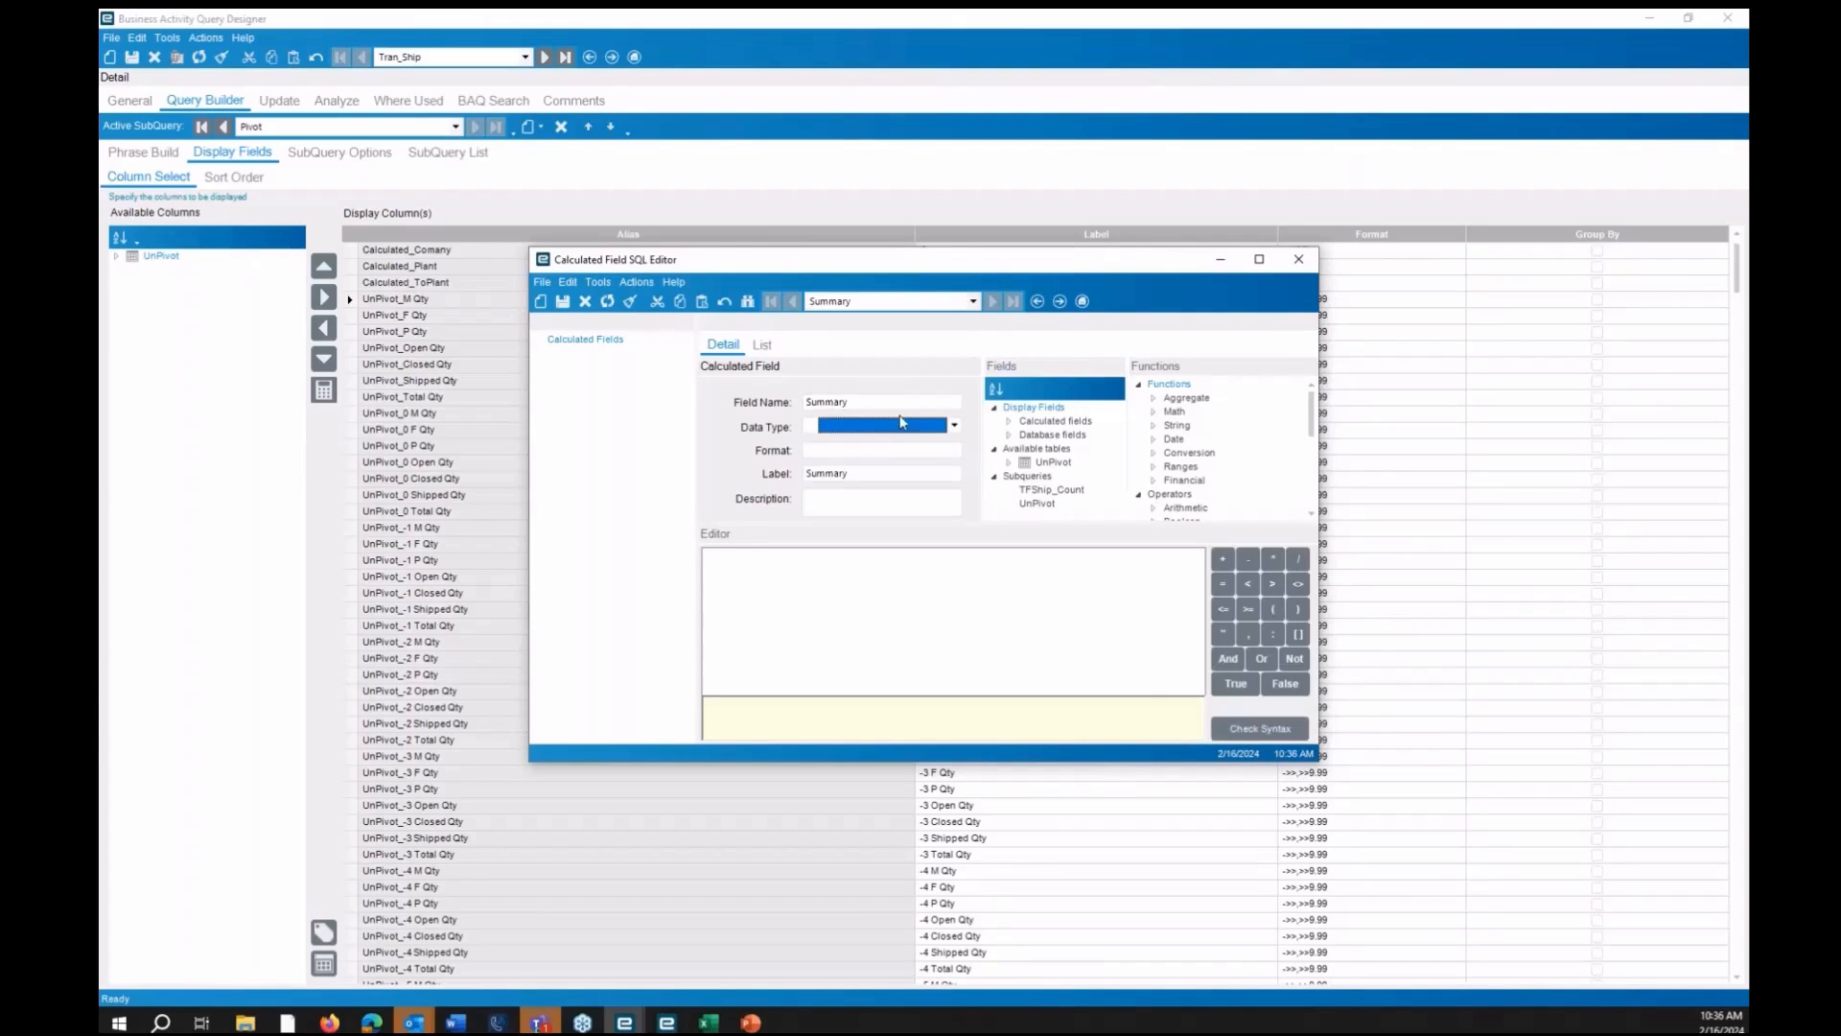
key(b)
key(Tab)
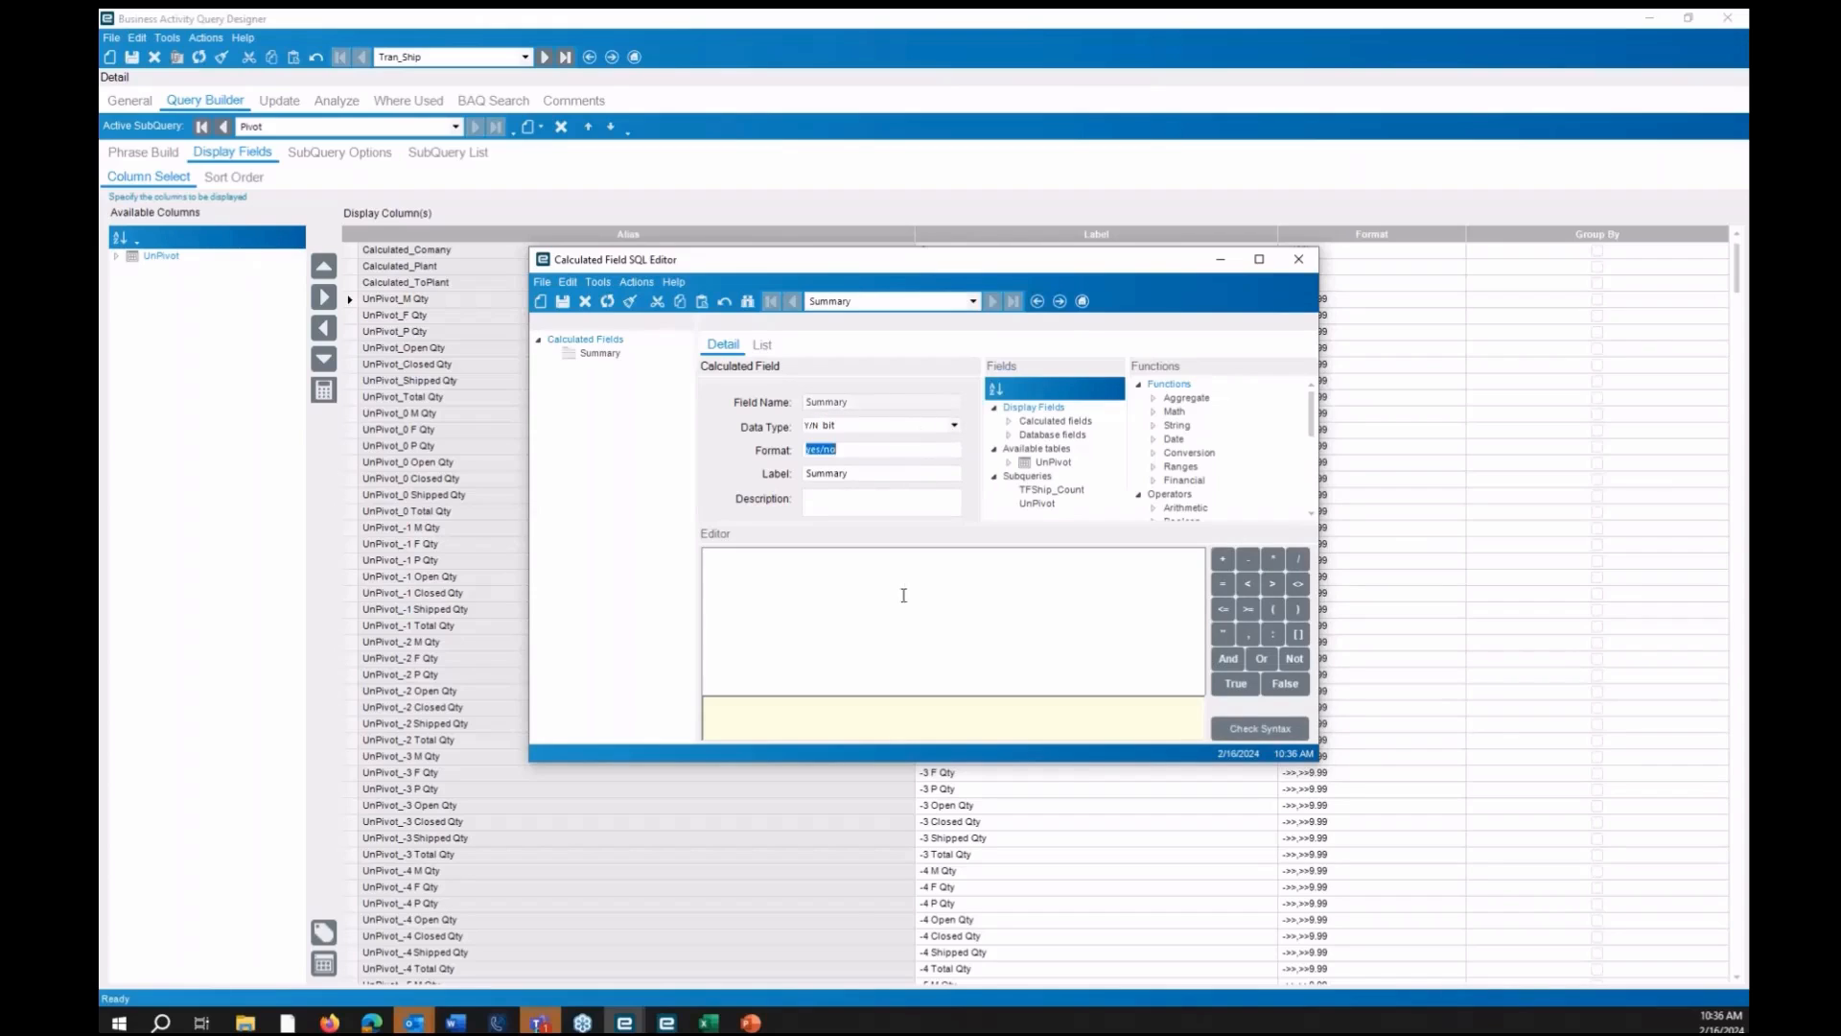
Write Summary's case expression with three "When is null then 1" lines, "else 0" and "end"
click(890, 581)
text(case when)
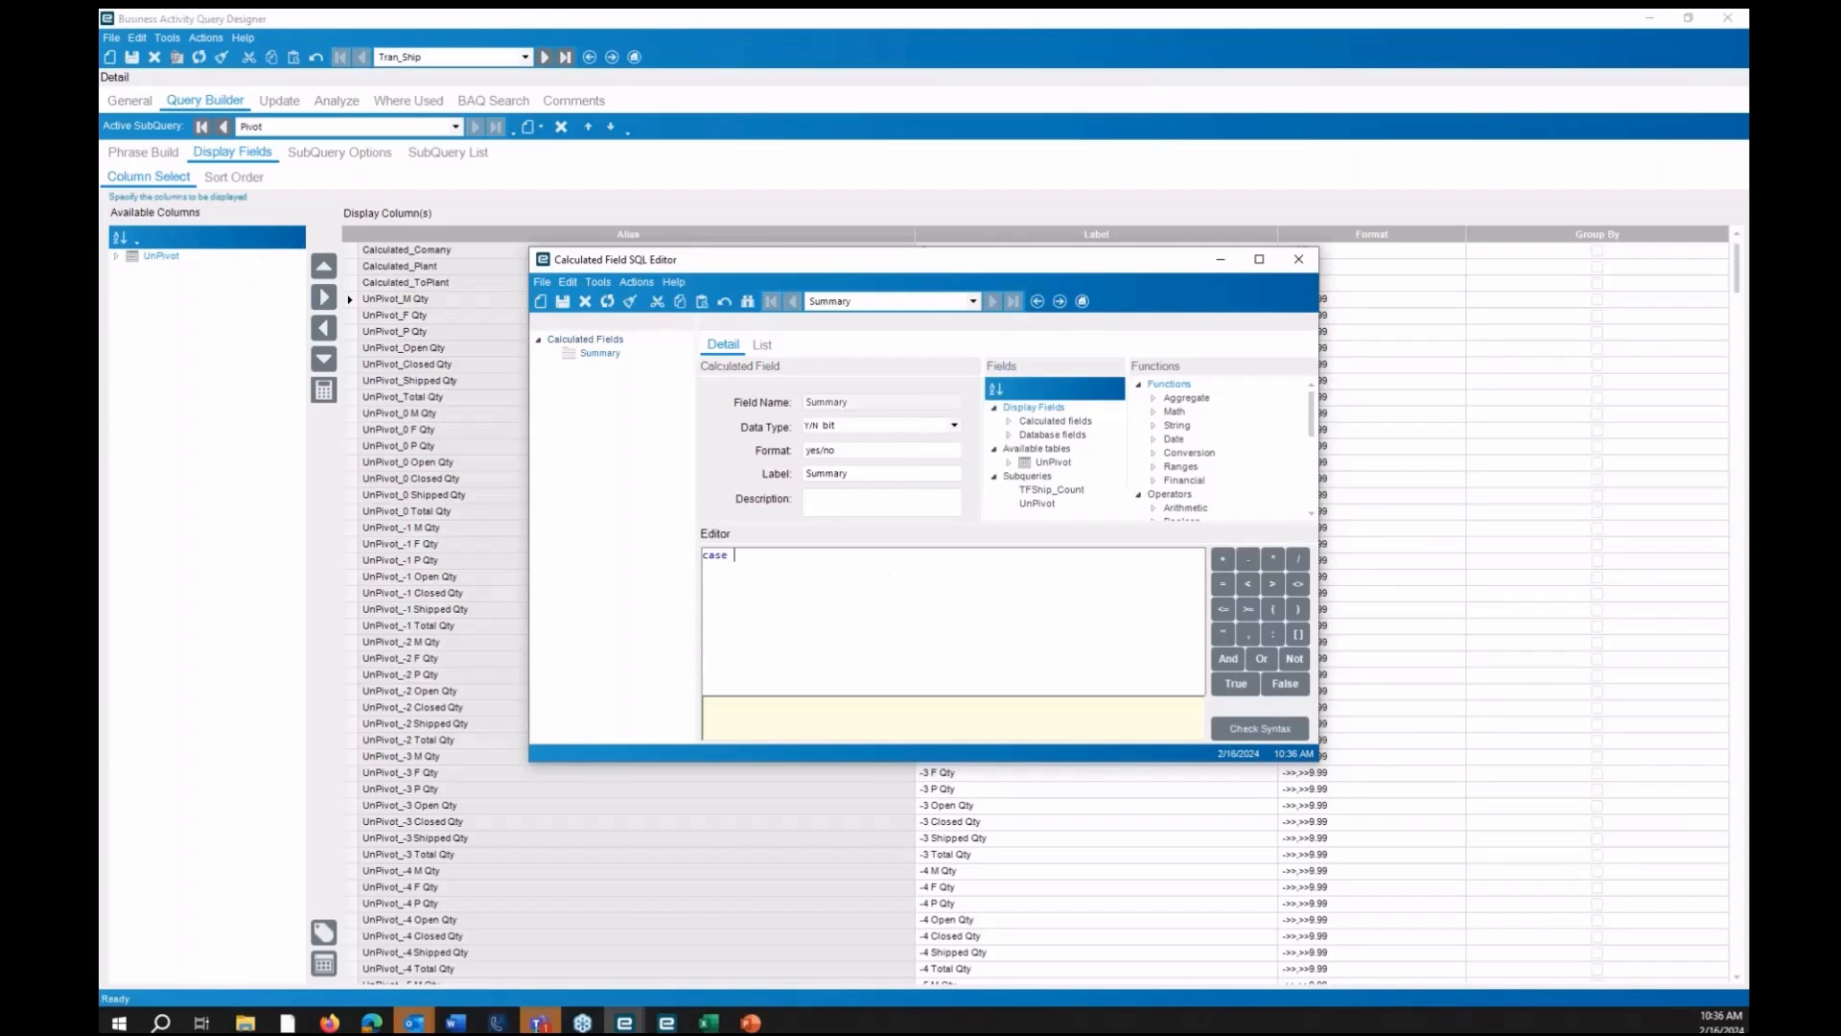
key(BackSpace)
key(BackSpace)
key(BackSpace)
key(BackSpace)
key(BackSpace)
key(Return)
text(when is null then 1)
key(Return)
text(else 0)
key(BackSpace)
key(BackSpace)
text(end)
drag(848, 570, 801, 555)
key(ctrl+c)
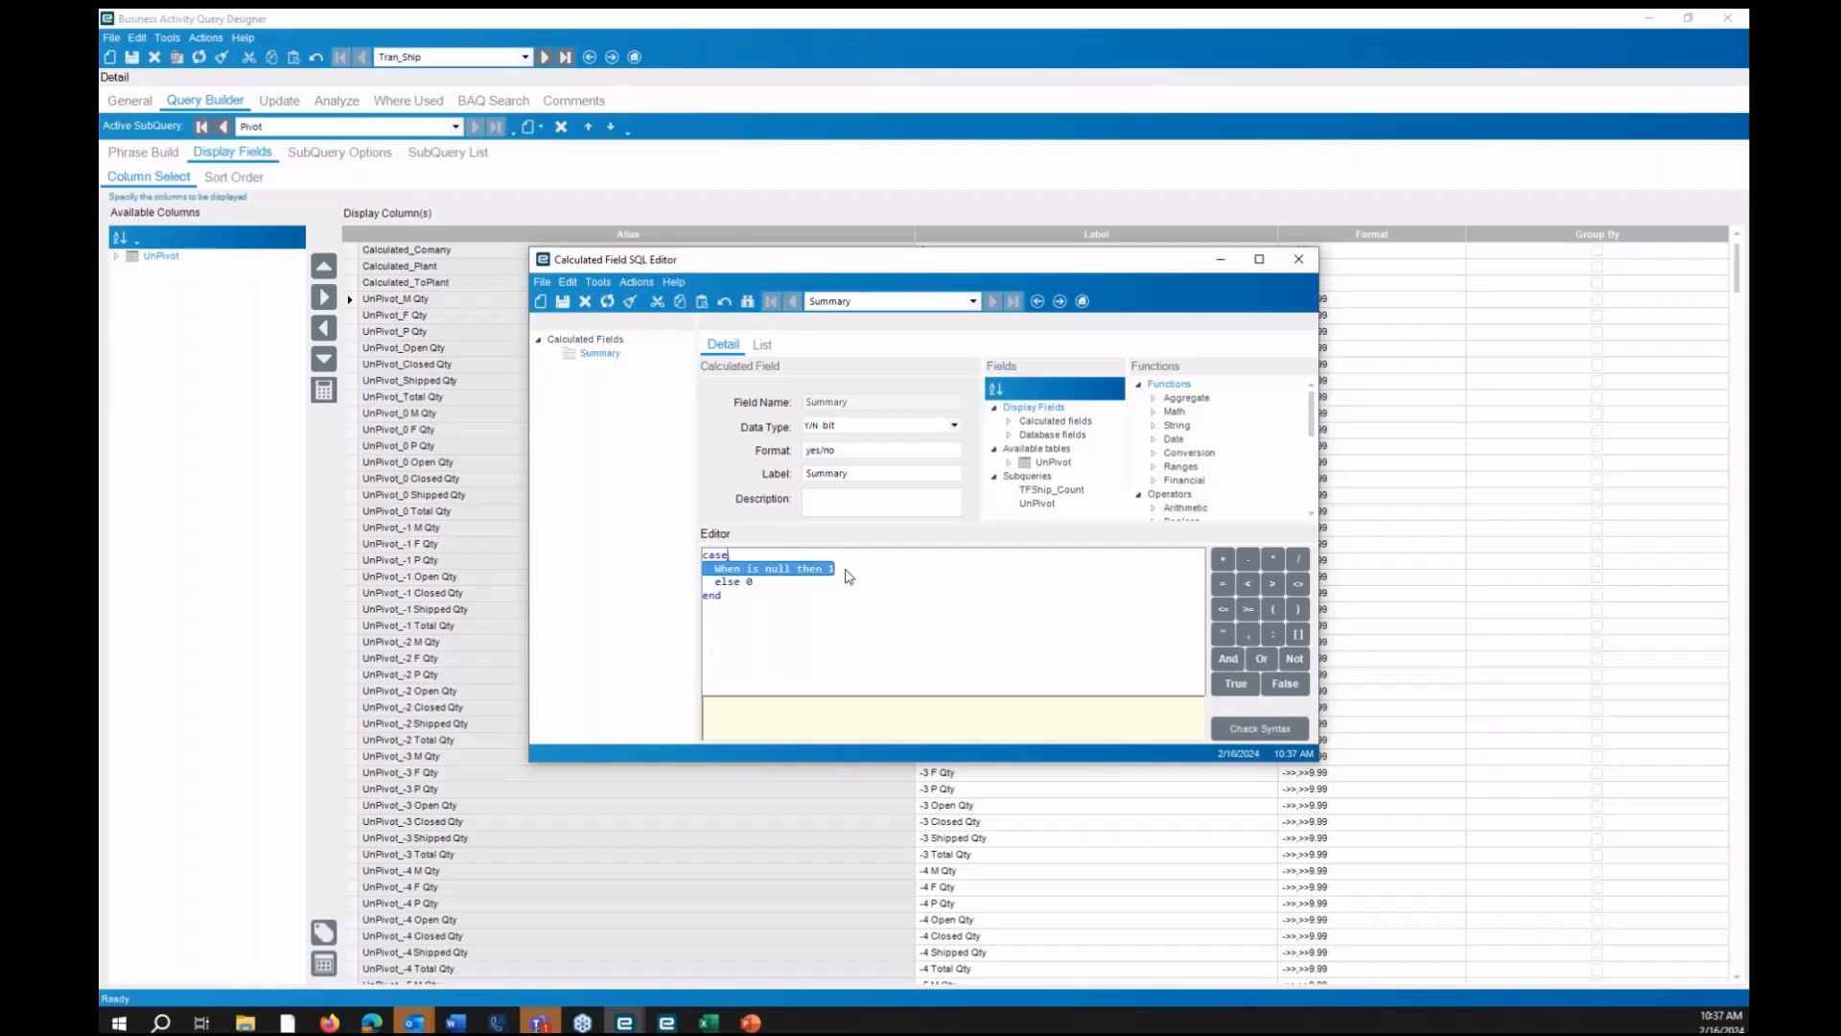
click(838, 570)
key(ctrl+v)
key(ctrl+v)
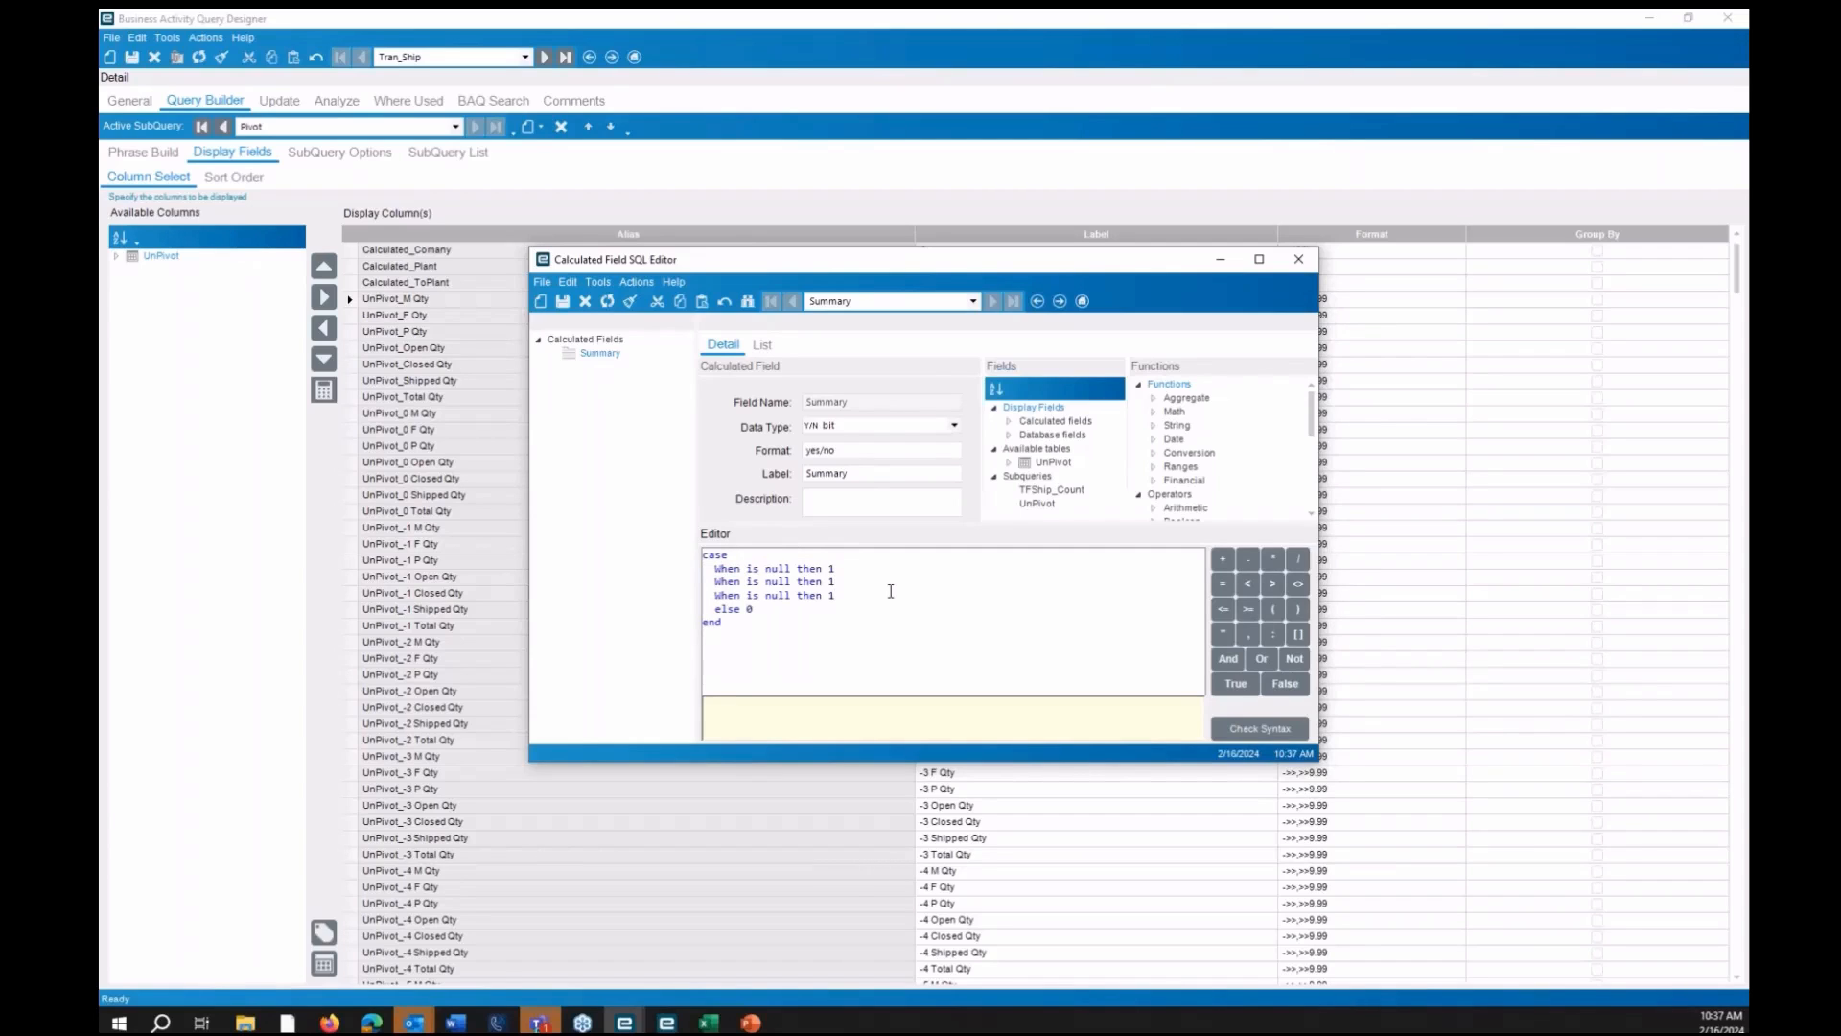
Insert UnPivot's Calculated_Comany, Calculated_Plant and Calculated_ToPlant into the three null conditions of Summary and check the syntax
click(742, 570)
double_click(1027, 435)
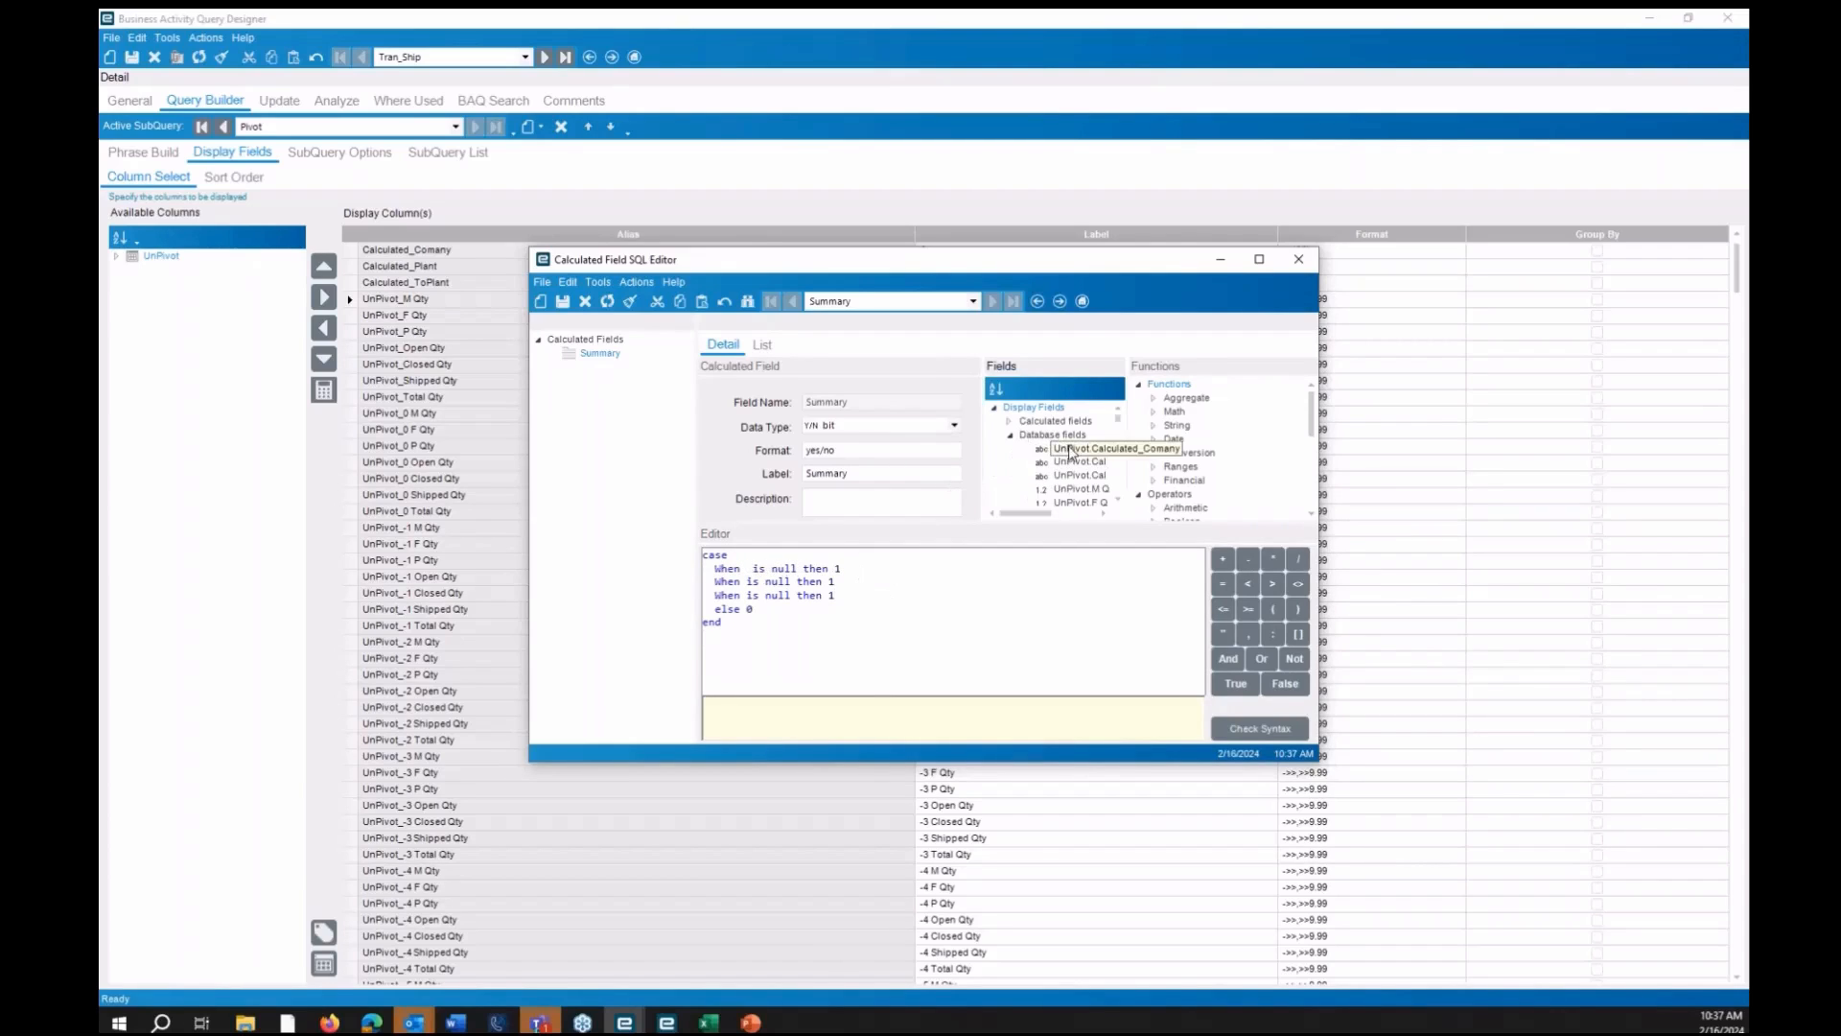
double_click(1071, 450)
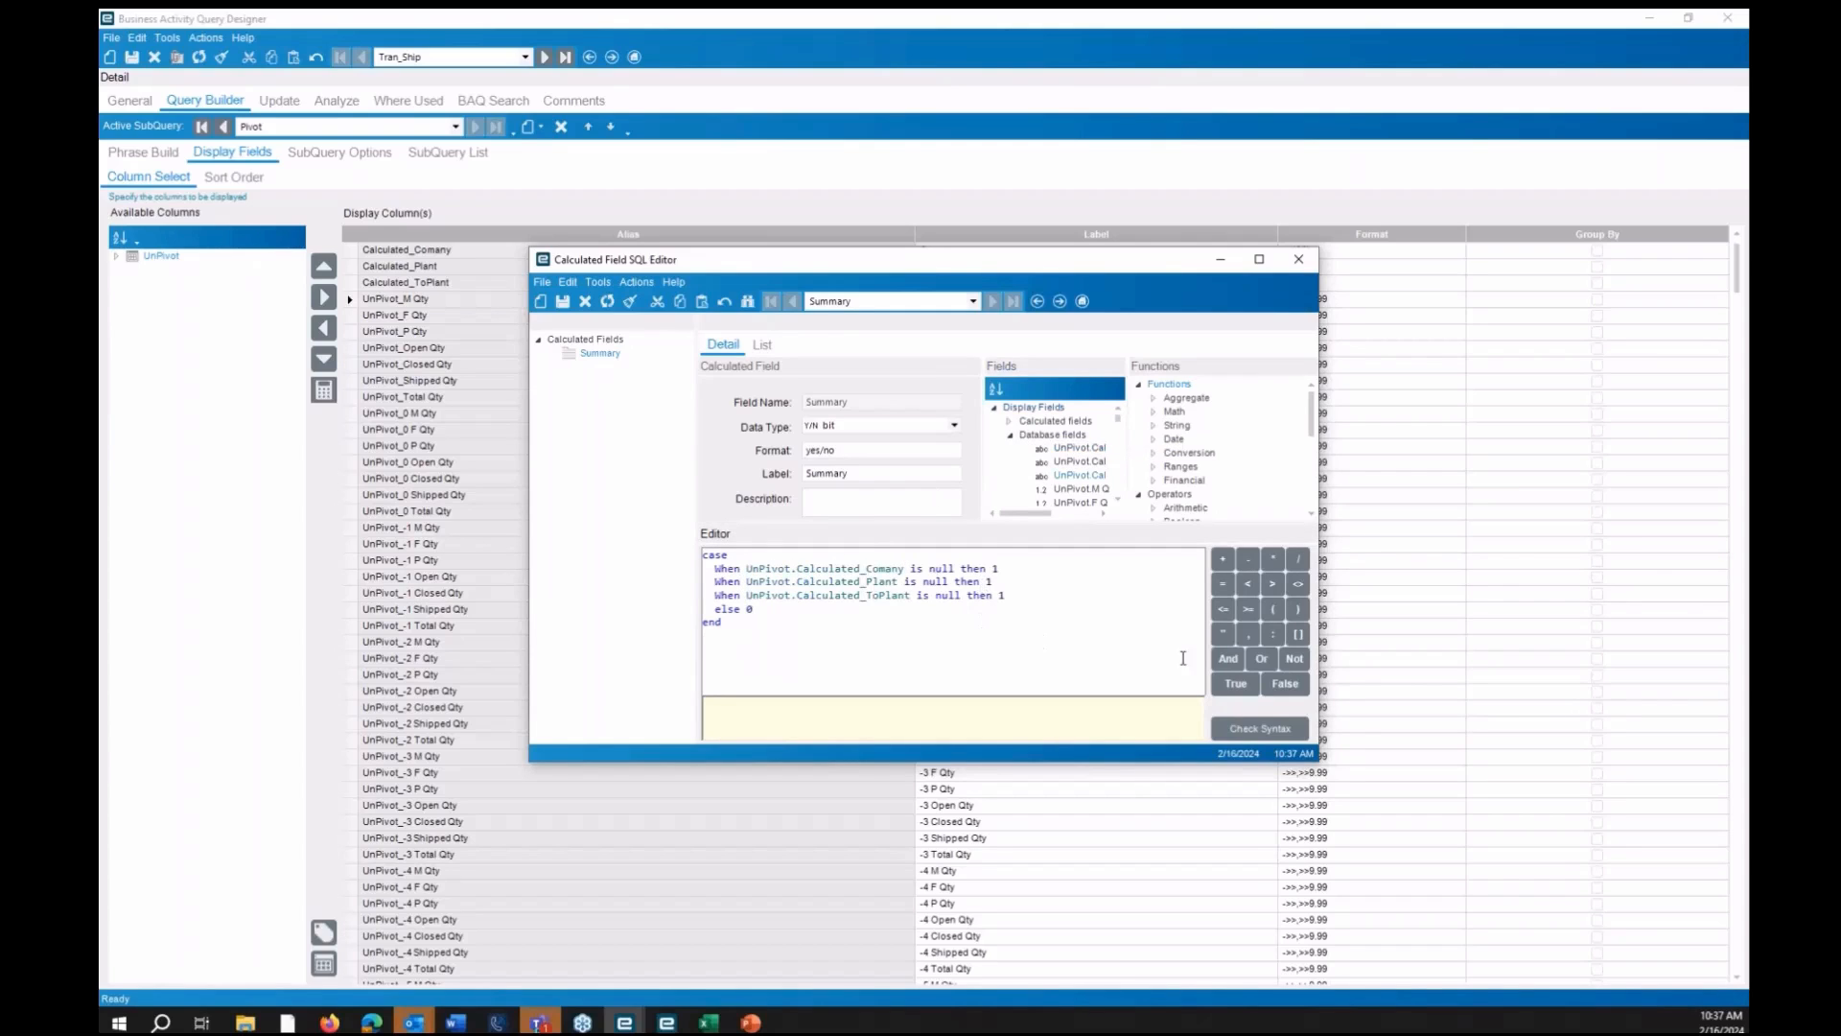
click(1255, 730)
click(959, 580)
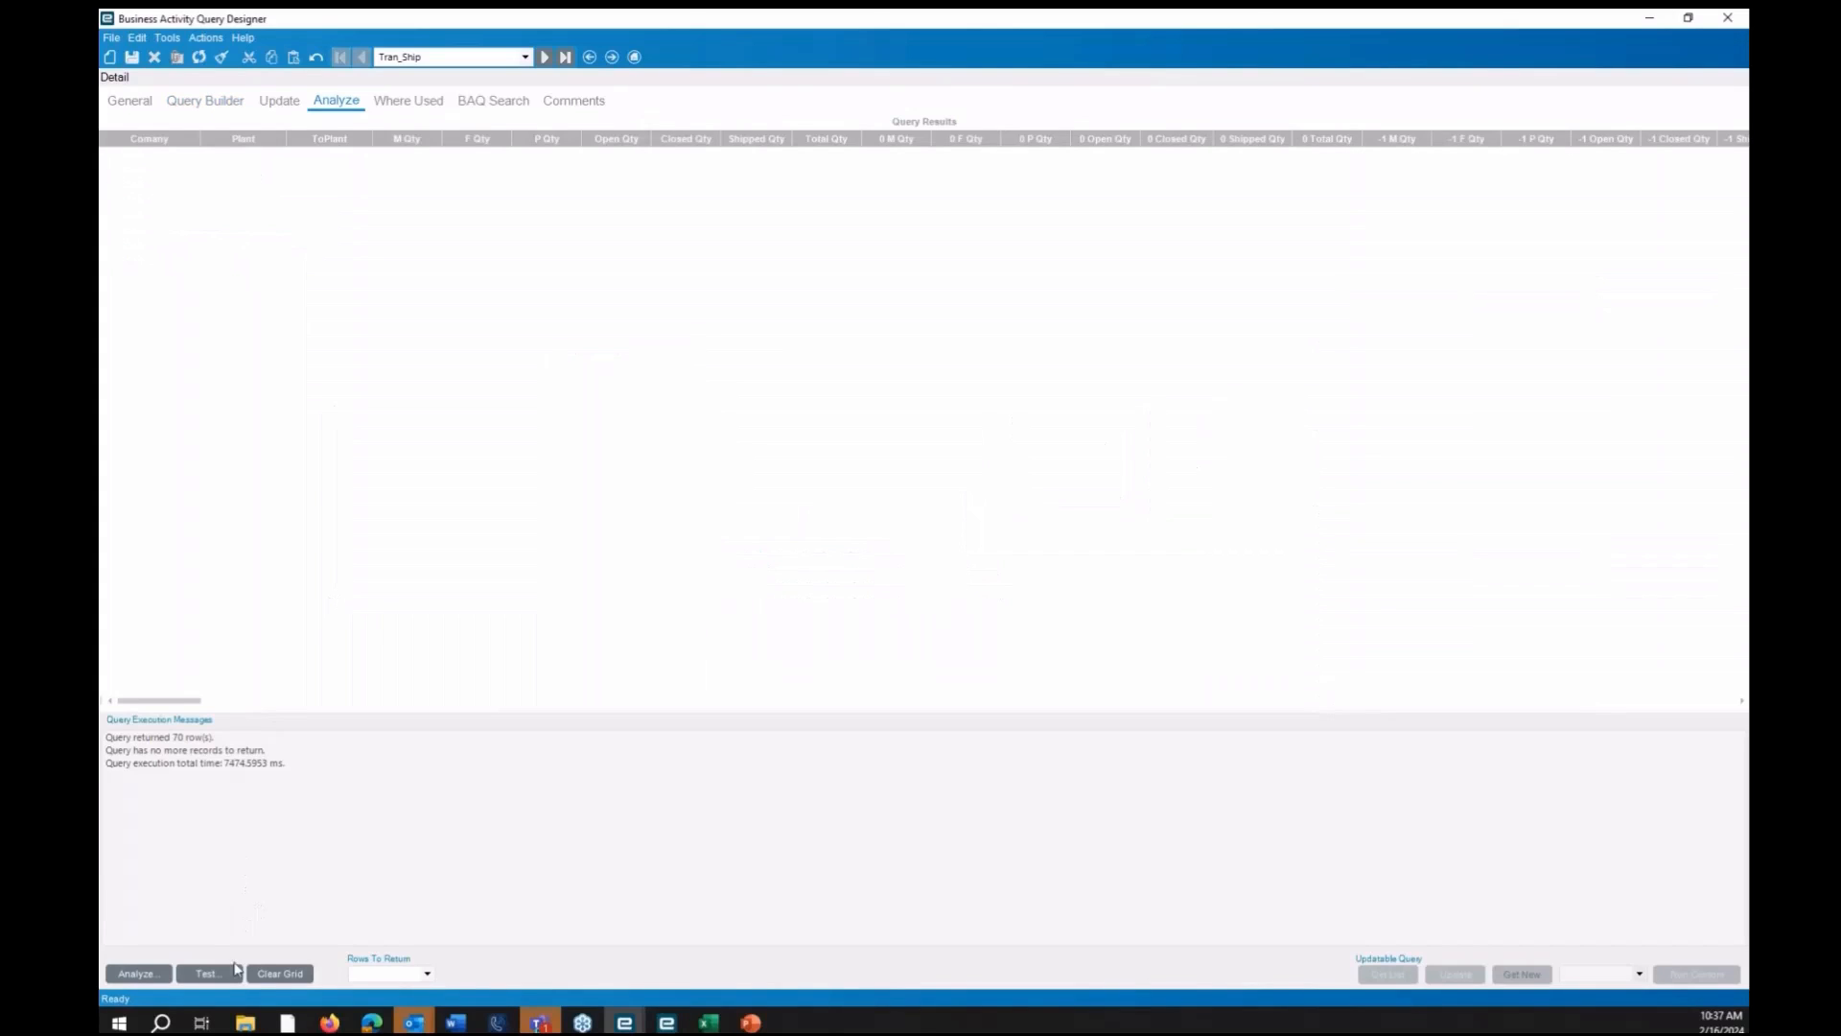
Test the Tran_Ship query with the Summary field added and look over the result columns
click(208, 973)
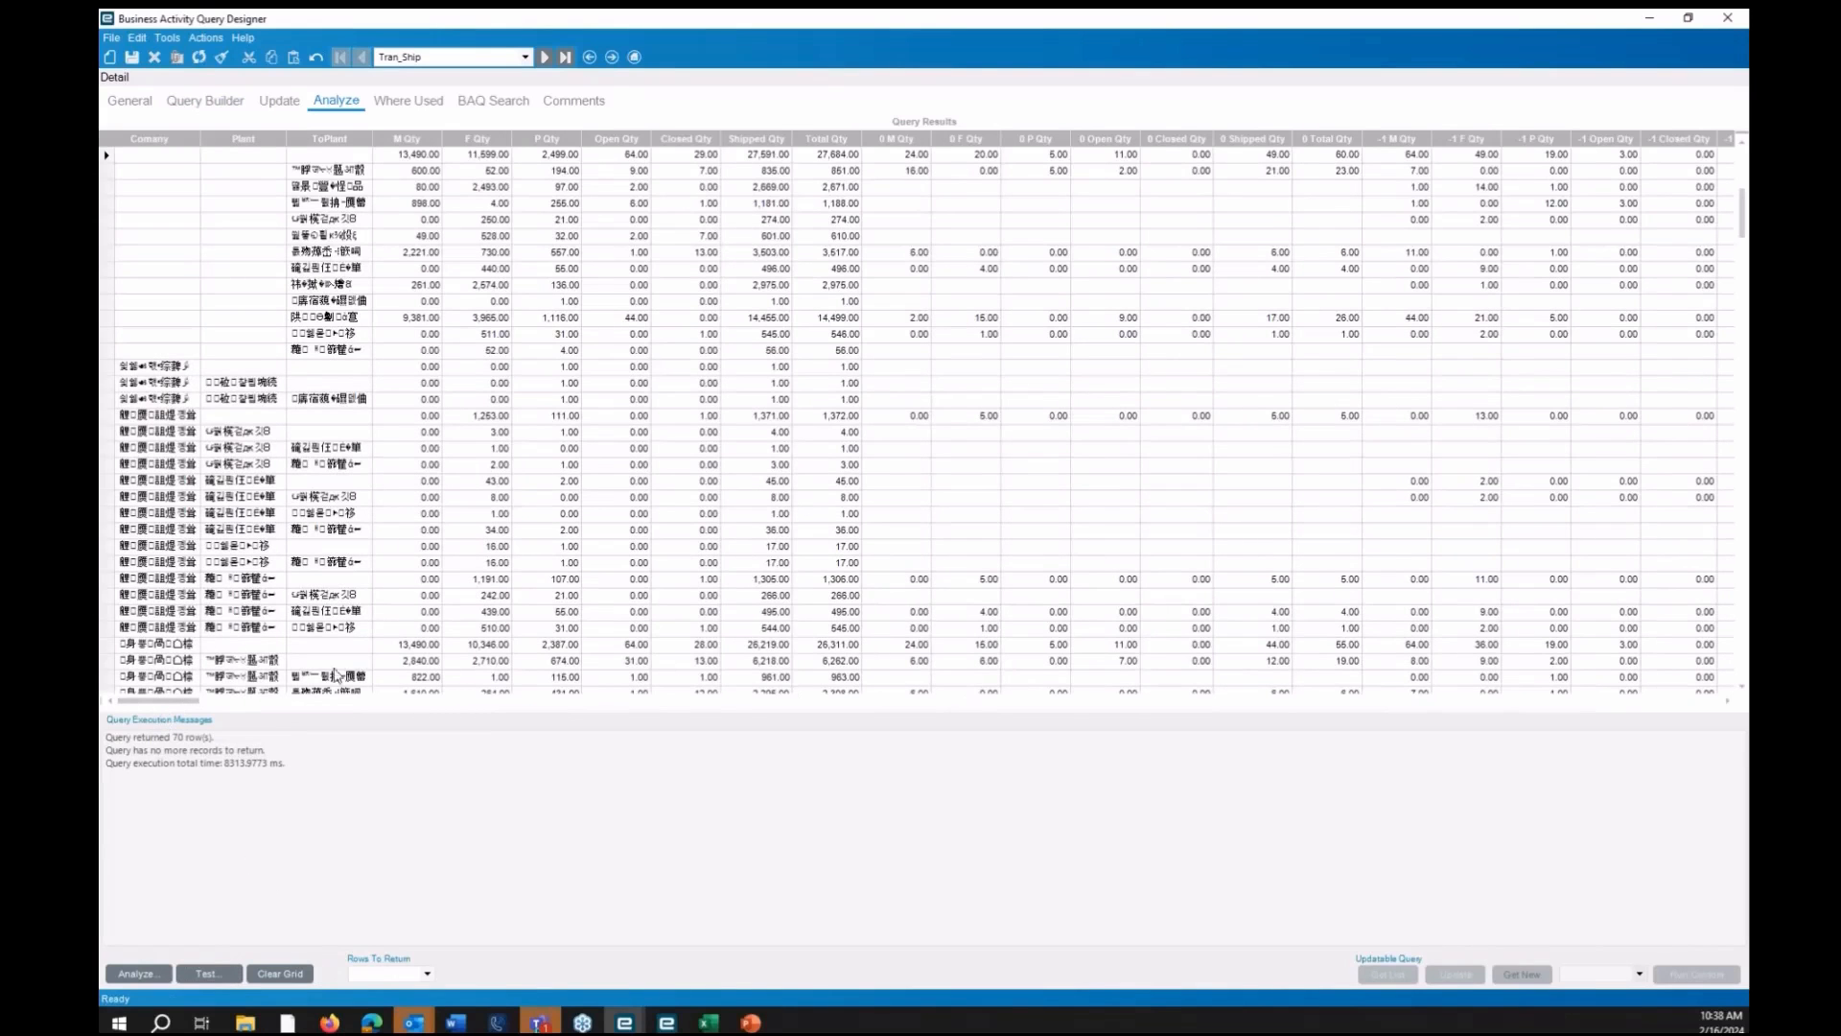
mouse_move(144, 700)
mouse_down()
mouse_move(1713, 711)
mouse_move(1717, 738)
mouse_move(1713, 711)
mouse_move(153, 714)
mouse_up()
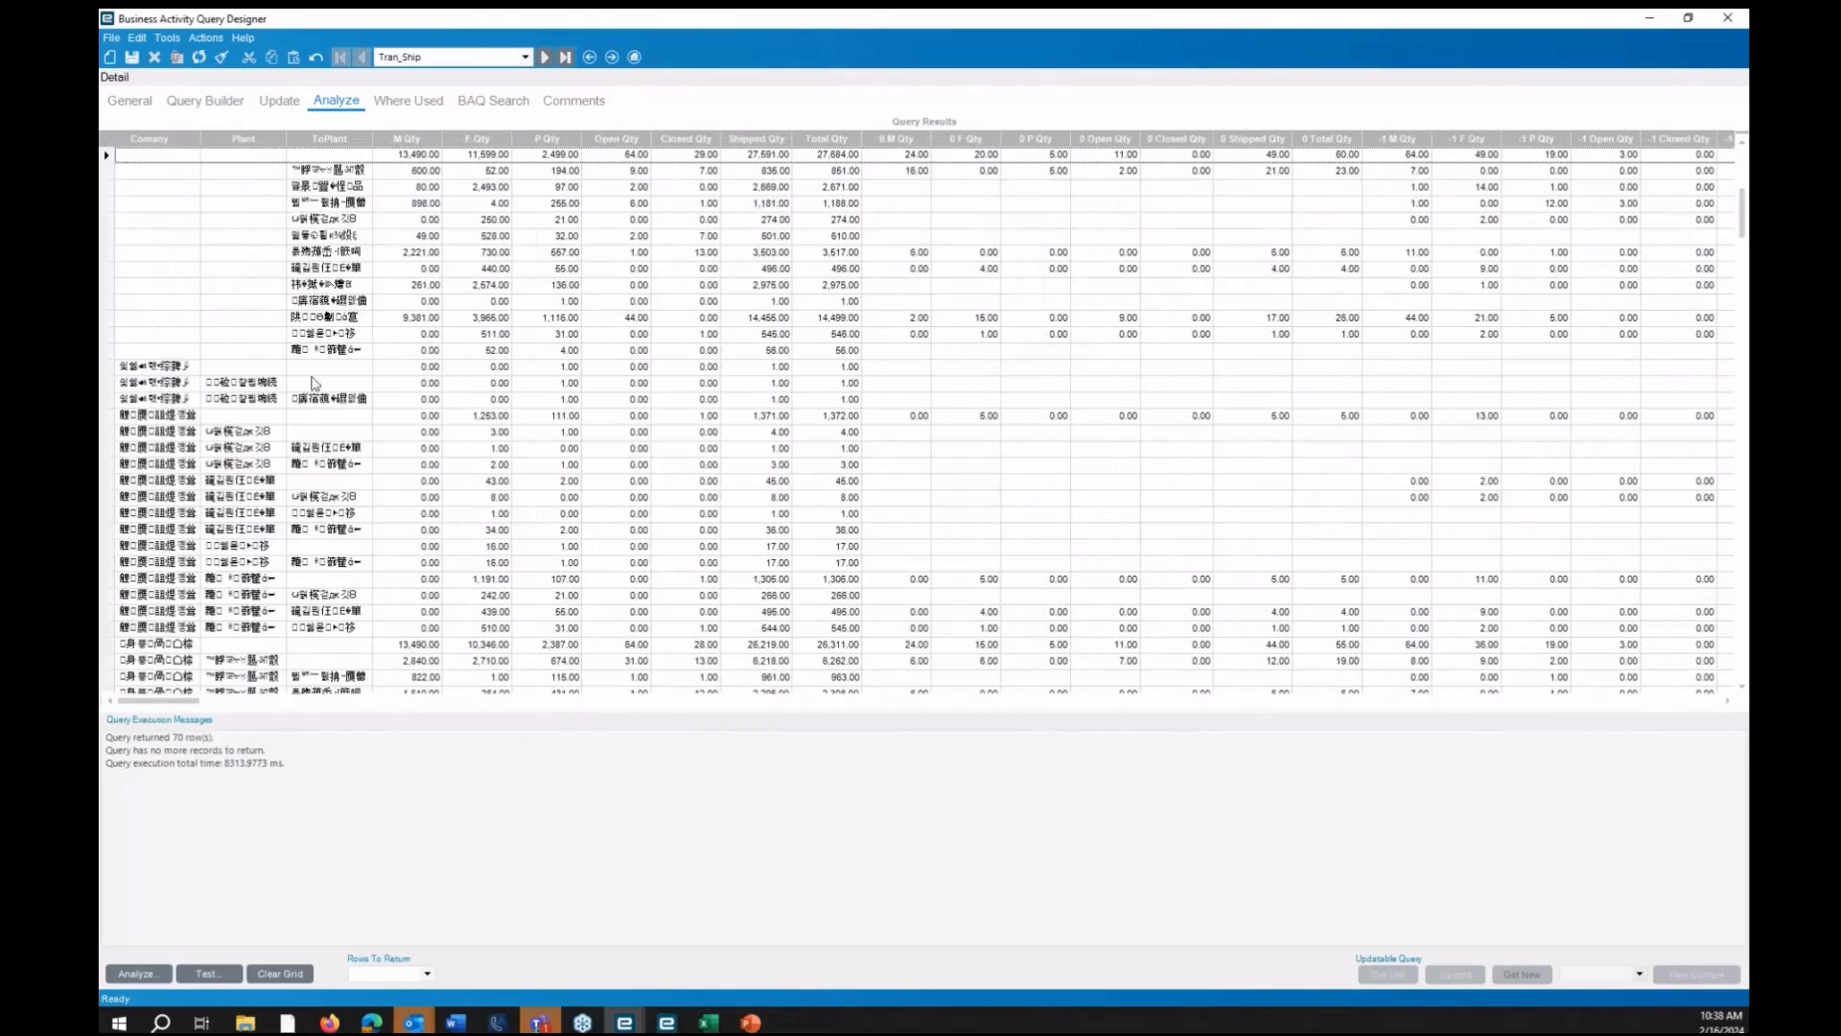
Select Pivot's display columns from UnPivot_M Qty through UnPivot_>52 Total Qty and run the query test again
click(217, 104)
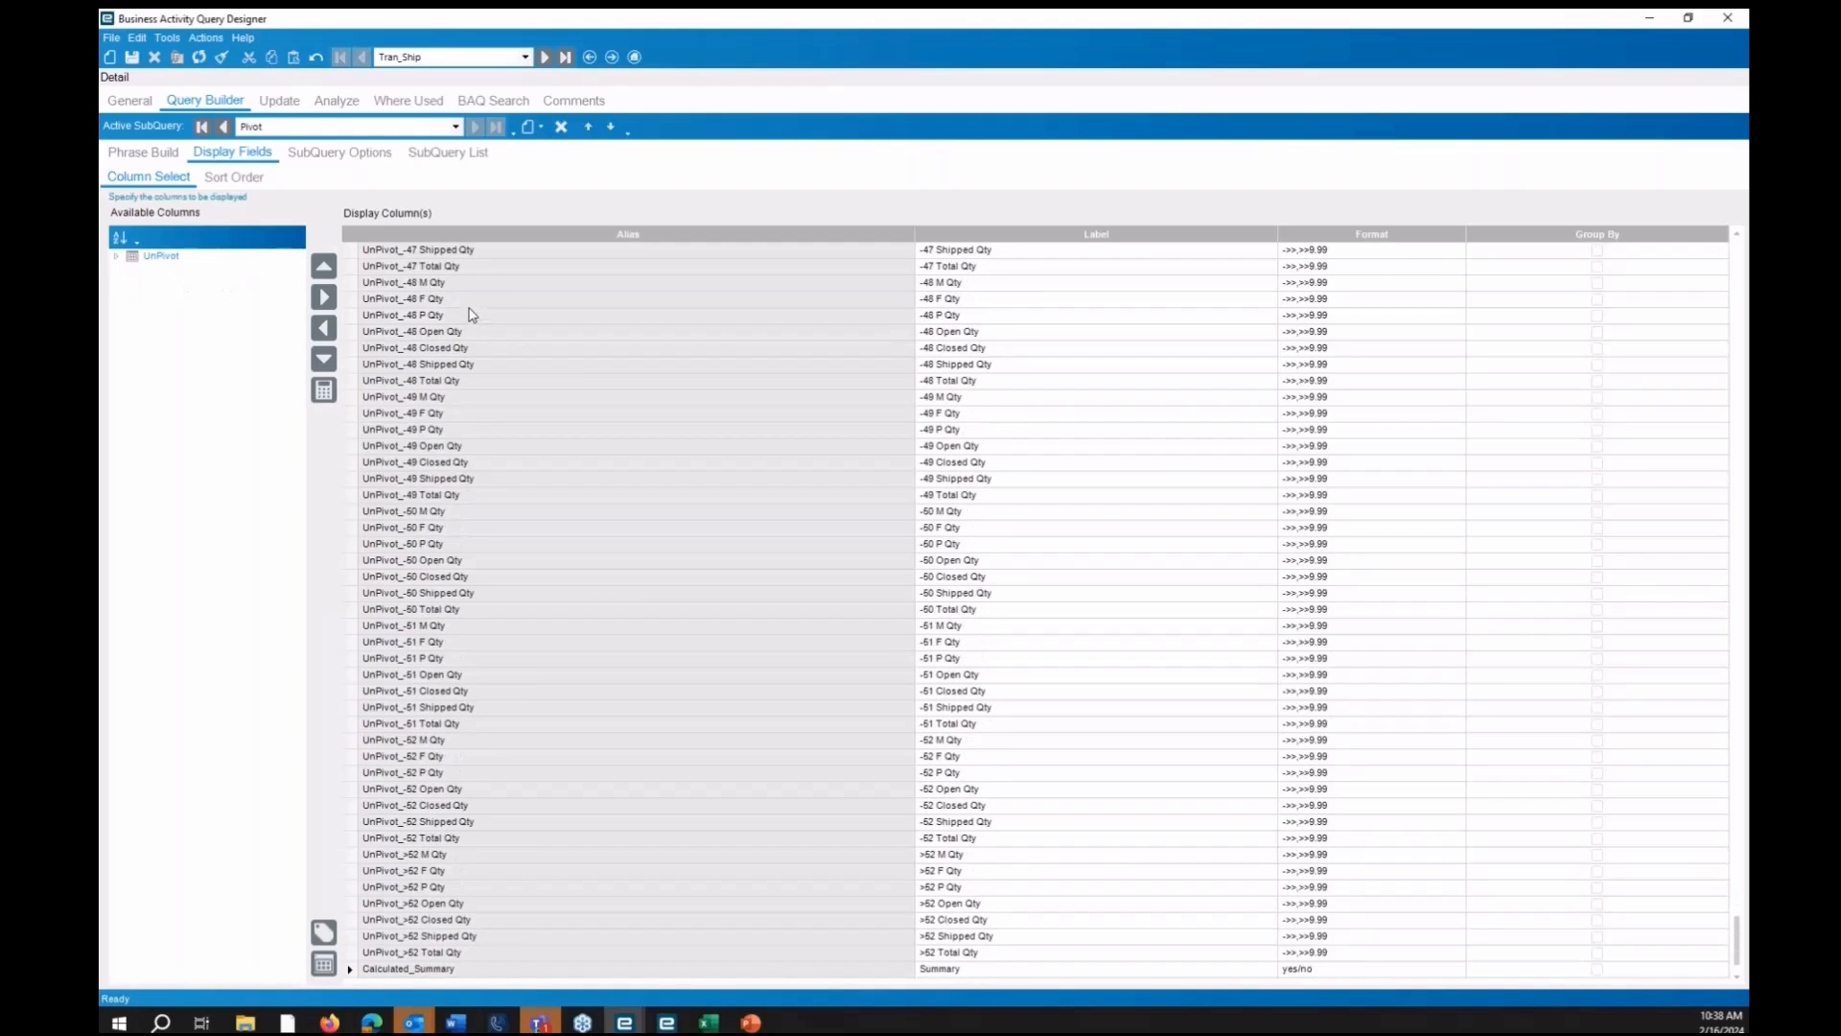
click(1149, 970)
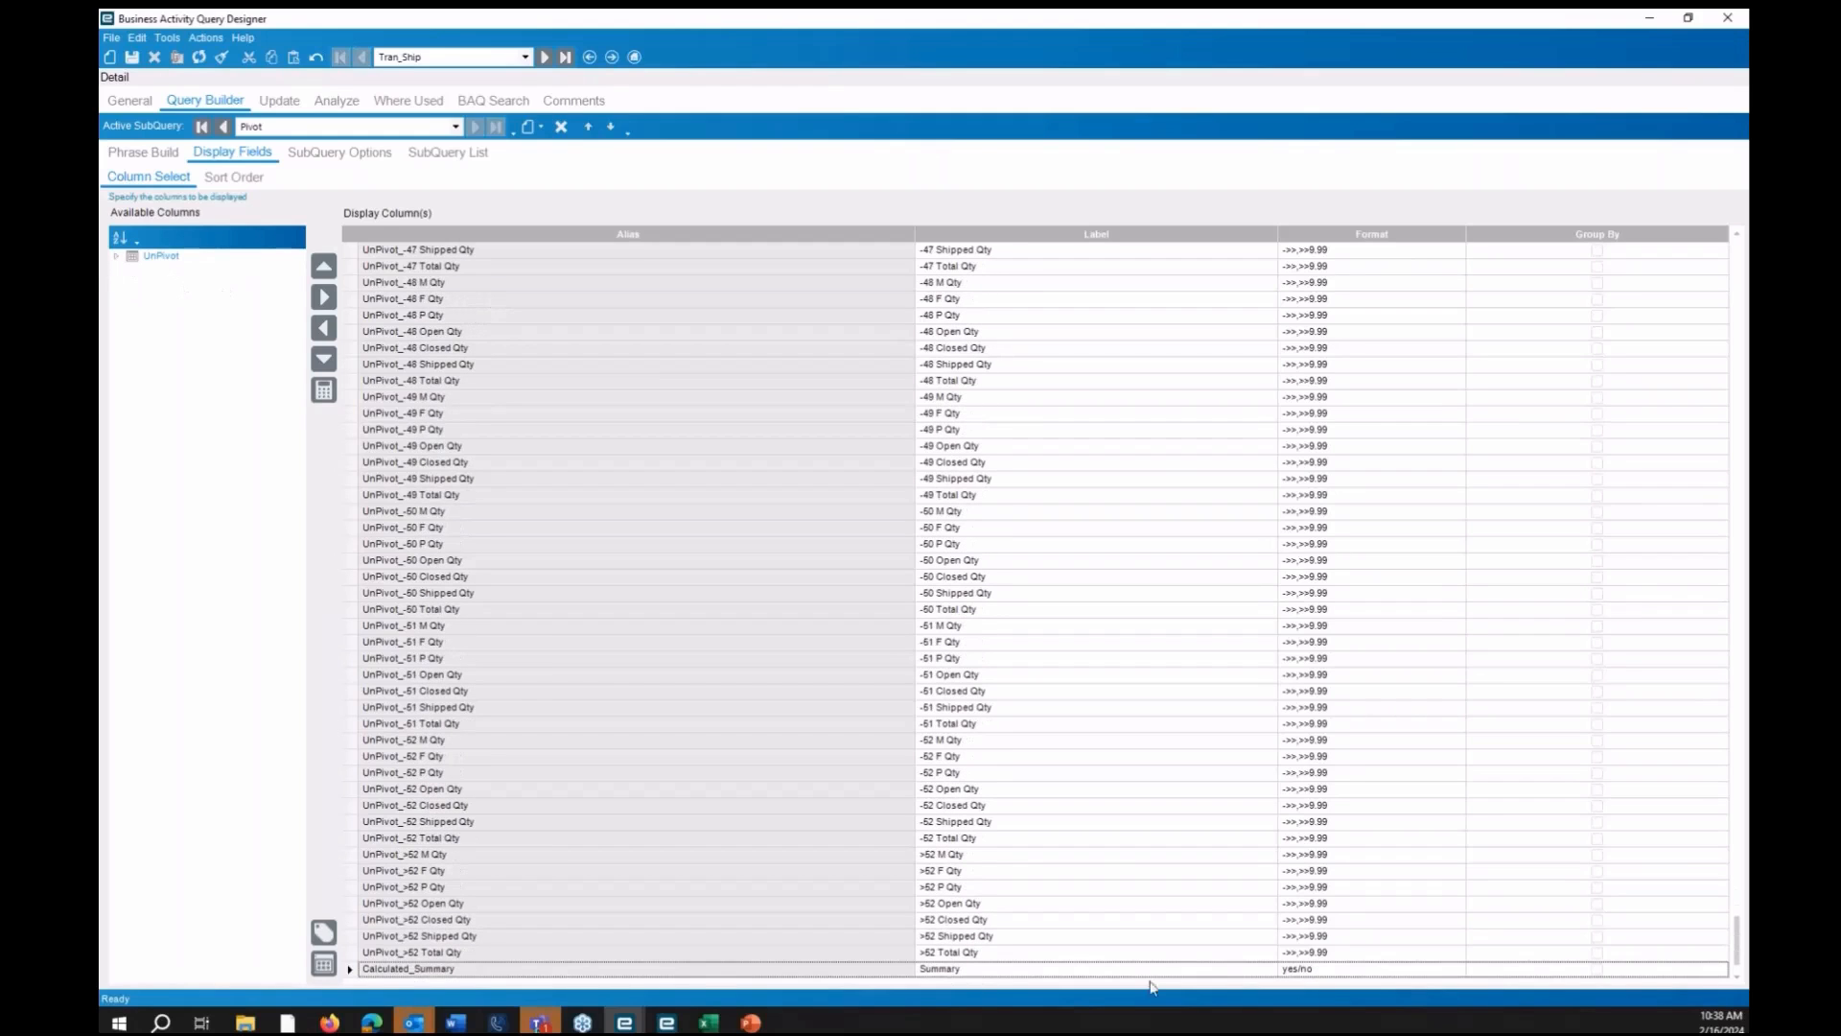
click(441, 952)
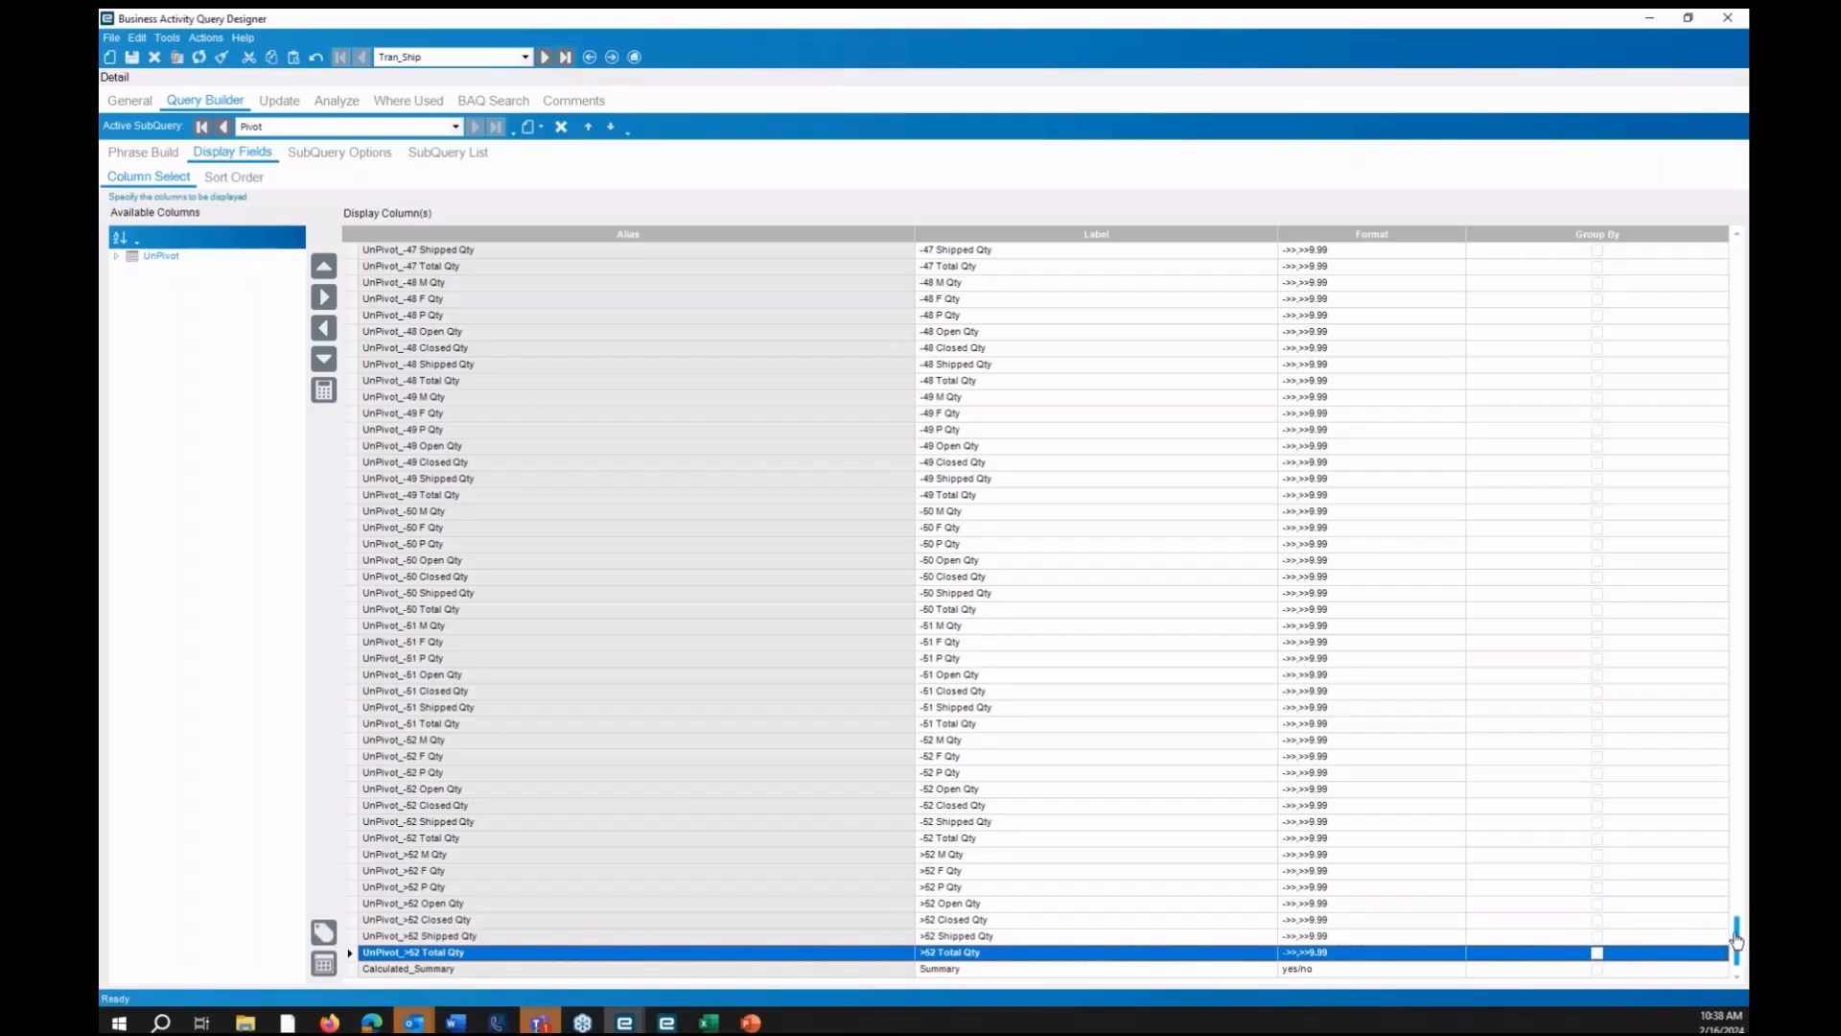
drag(1737, 940, 1737, 248)
shift+click(379, 298)
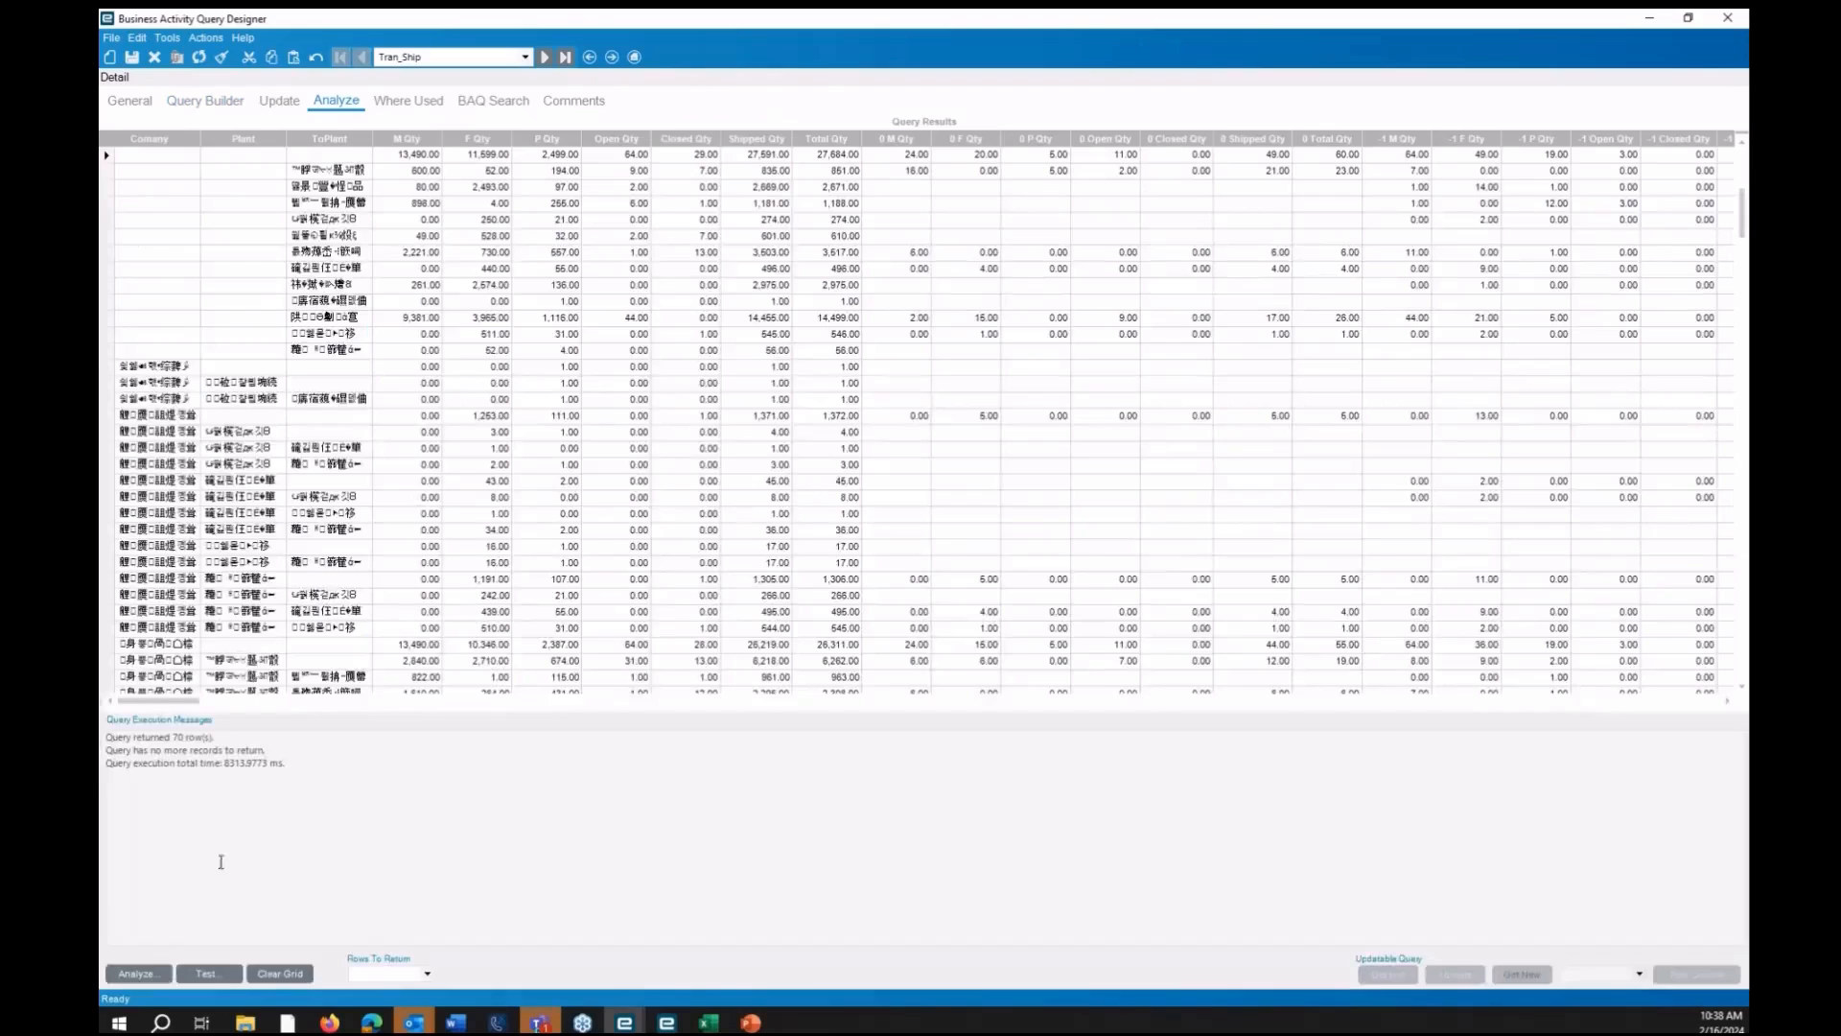
click(207, 974)
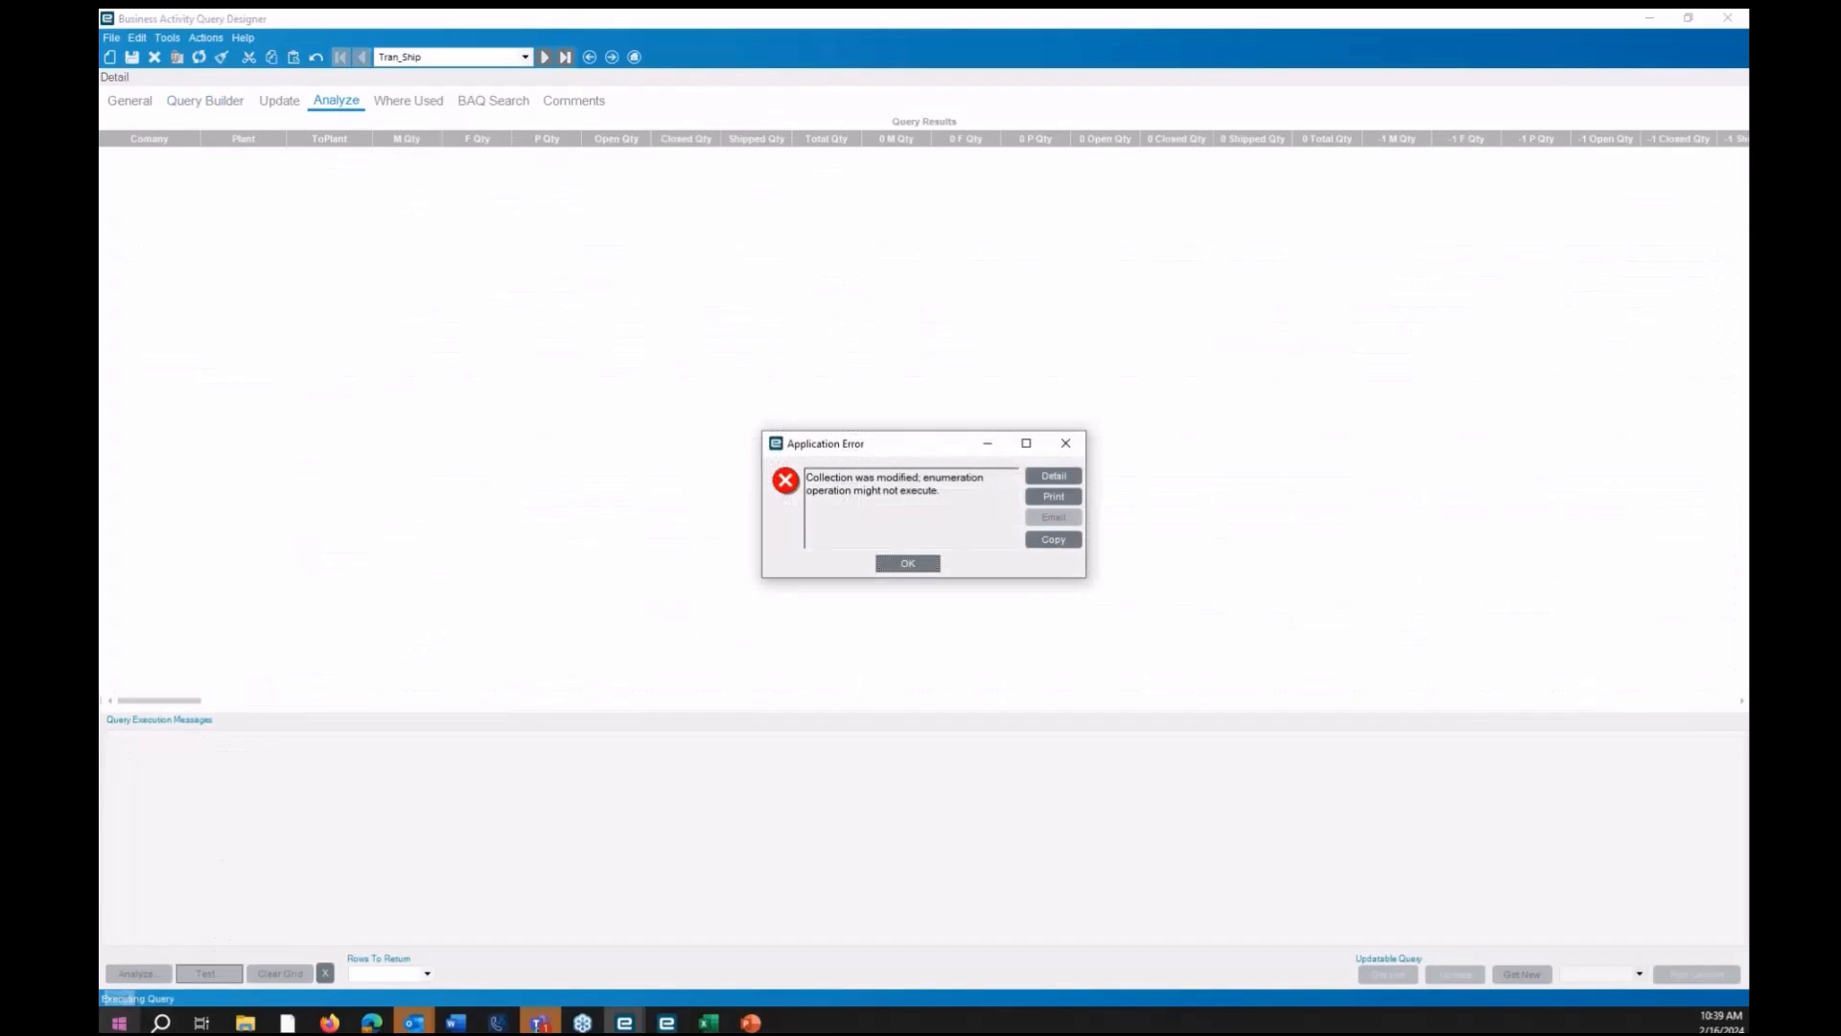